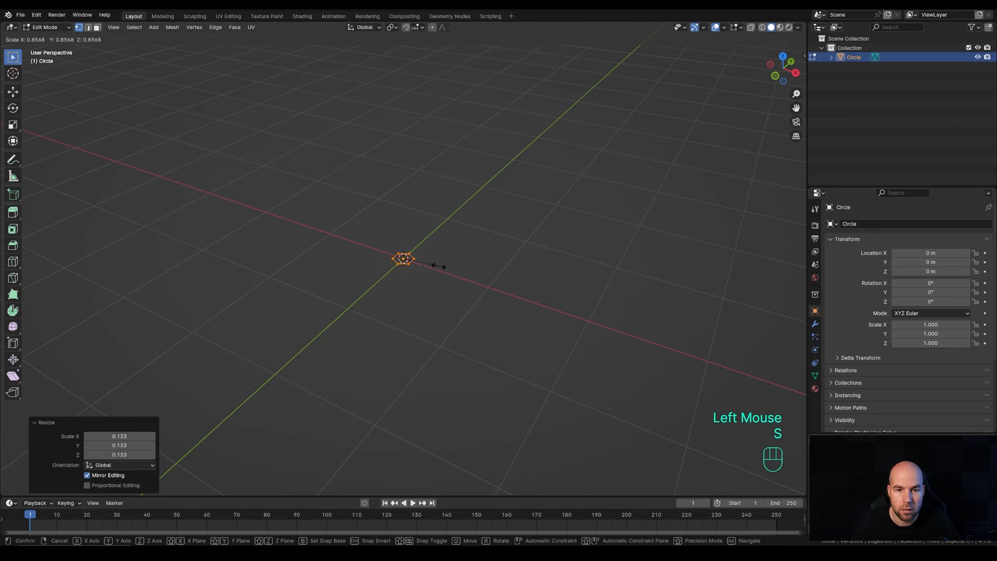
- Scale the circle down by about 0.86 and move it about 0.28 m along positive X
{"action": "left_click", "coordinate": [439, 265]}
{"action": "key", "text": "g"}
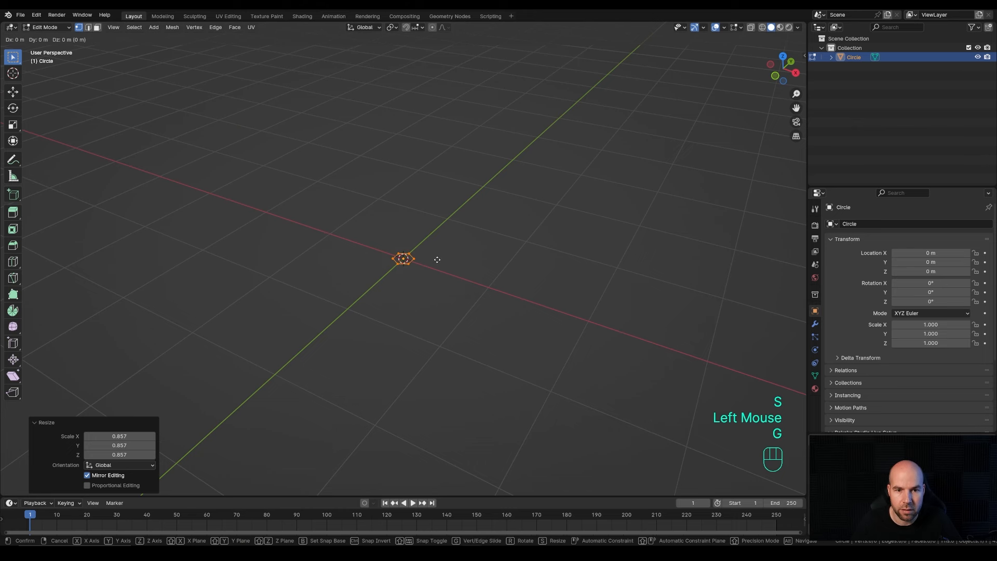
{"action": "key", "text": "x"}
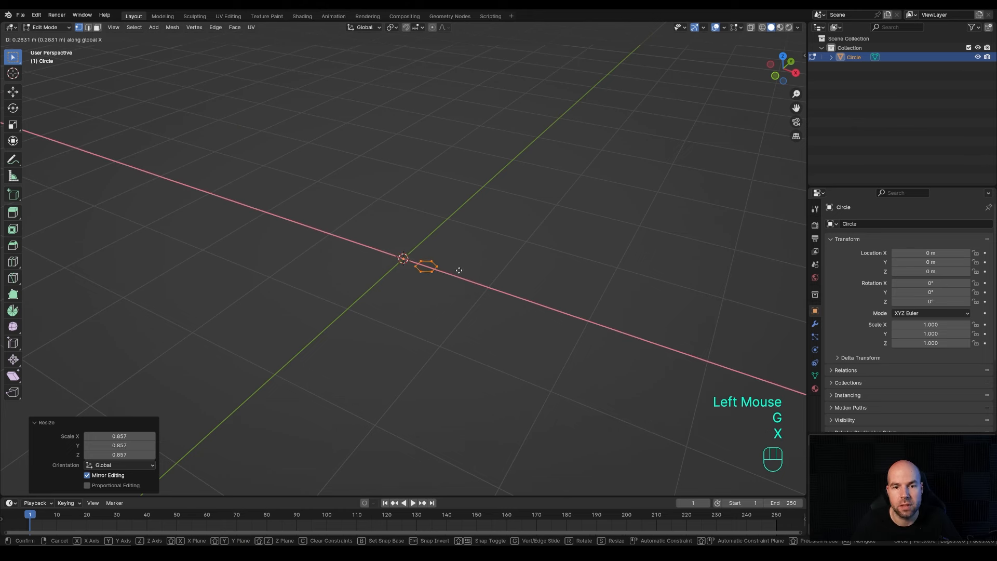
{"action": "left_click", "coordinate": [459, 270]}
- Extrude the circle upward about 0.45 m along Z in front view and scale its top loop by about 1.62
{"action": "key", "text": "KP_1"}
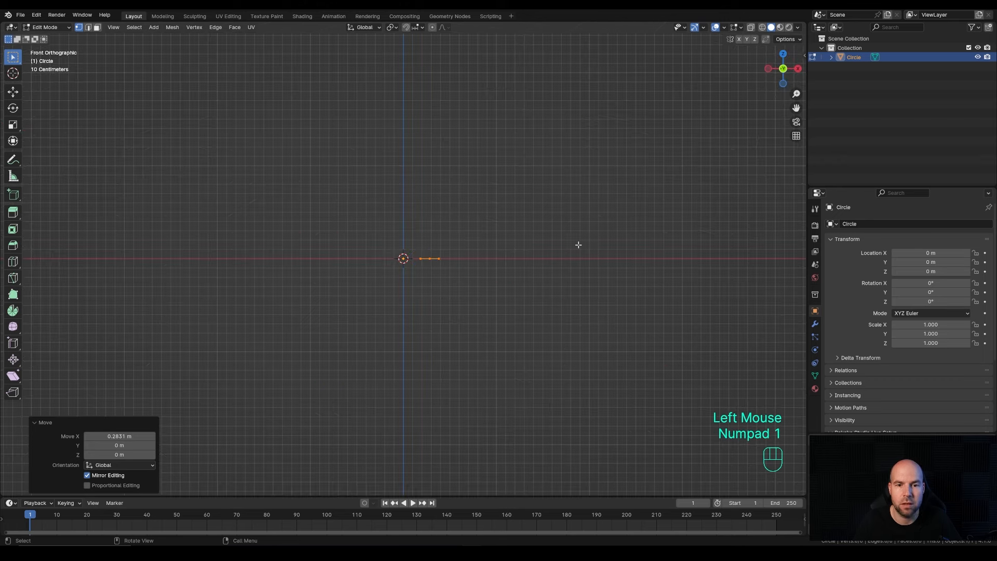
{"action": "middle_click_drag", "start_coordinate": [537, 221], "coordinate": [526, 285], "text": "shift"}
{"action": "scroll", "coordinate": [453, 334], "scroll_direction": "up", "scroll_amount": 2}
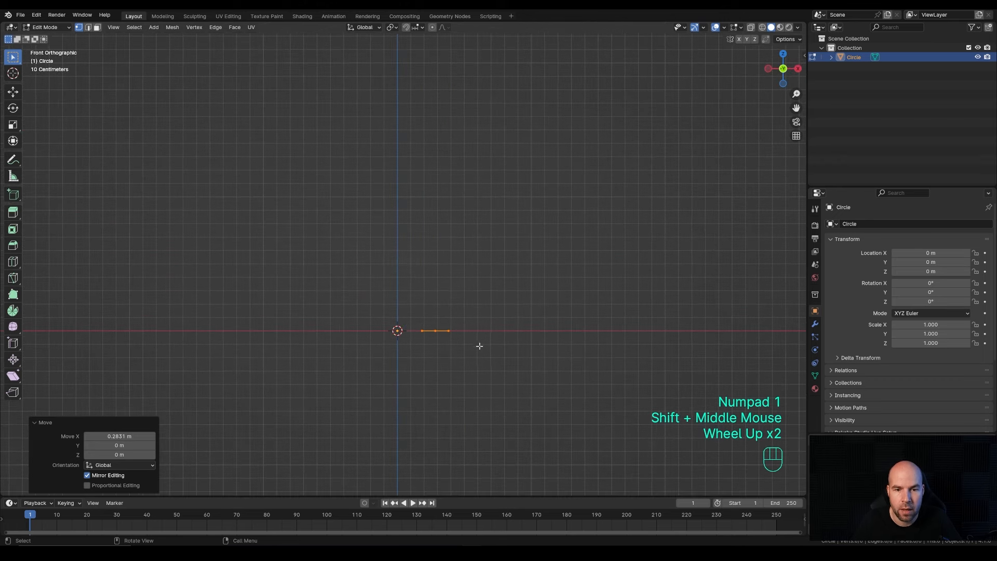
{"action": "key", "text": "e"}
{"action": "key", "text": "z"}
{"action": "key", "text": "z"}
{"action": "key", "text": "z"}
{"action": "key", "text": "z"}
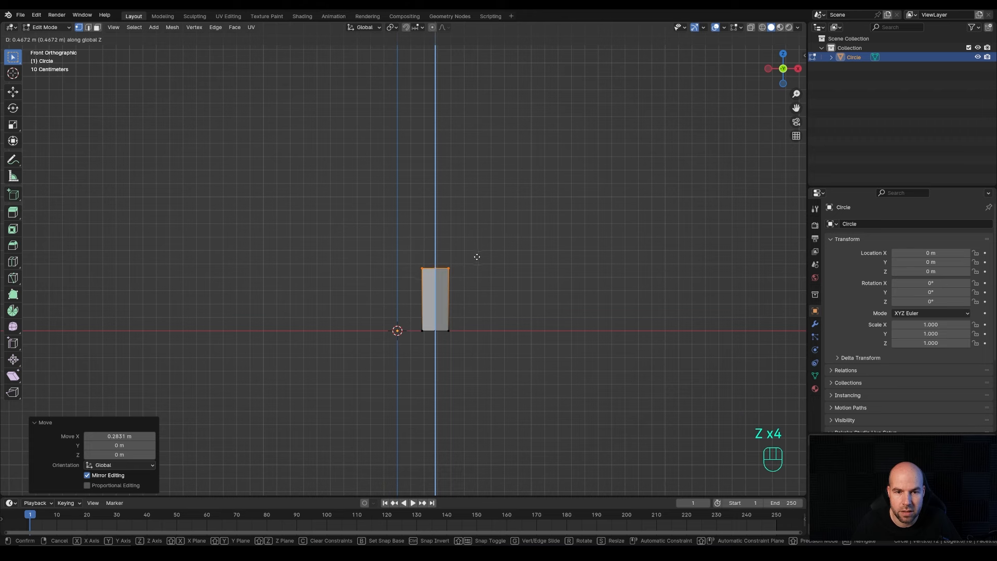
{"action": "left_click", "coordinate": [476, 259]}
{"action": "key", "text": "s"}
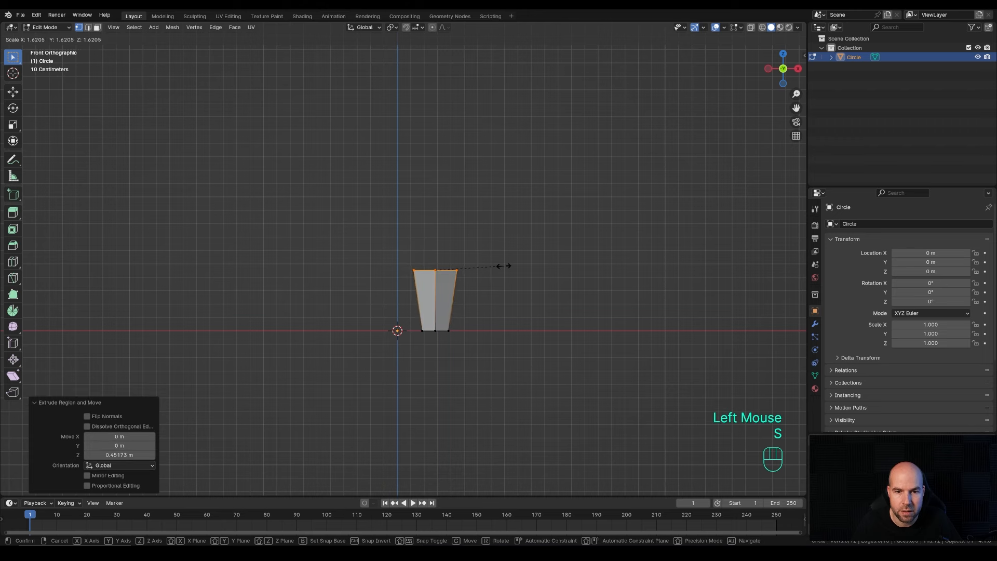
{"action": "left_click", "coordinate": [498, 268]}
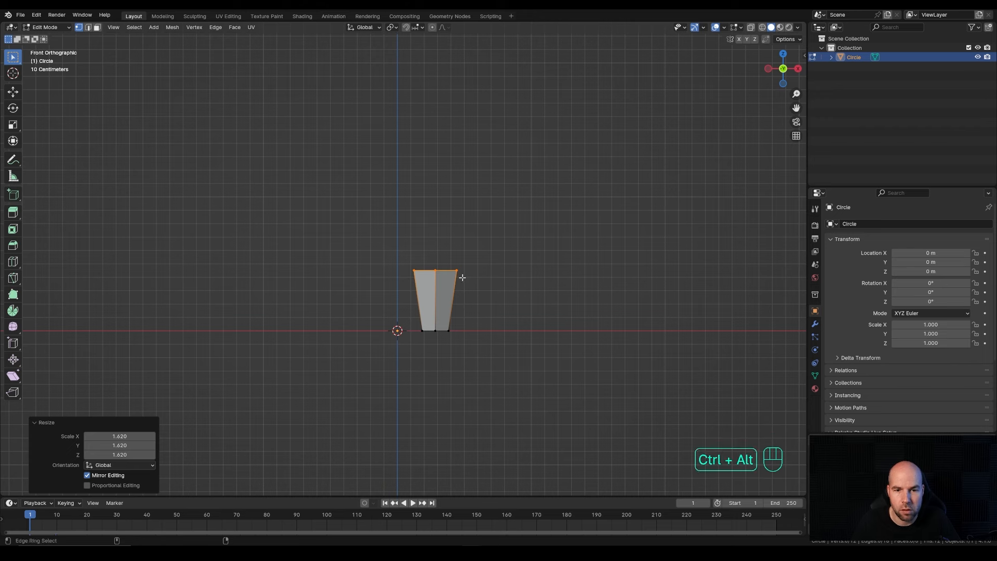
- Shear the leg's top loop vertically by about 0.81 so its outer side rises, and nudge it slightly inward and up
{"action": "key", "text": "shift+ctrl+alt+s"}
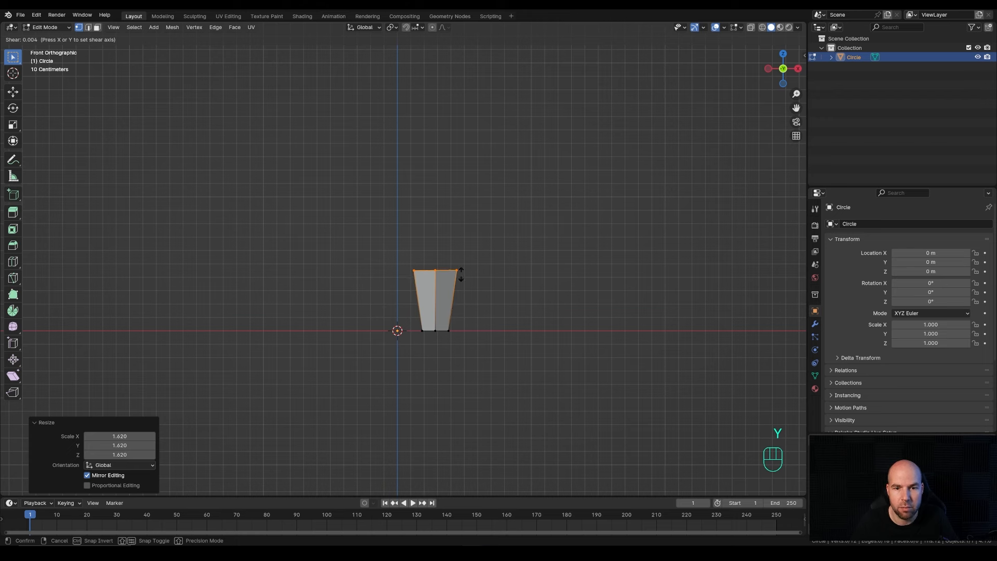
{"action": "left_click", "coordinate": [398, 86]}
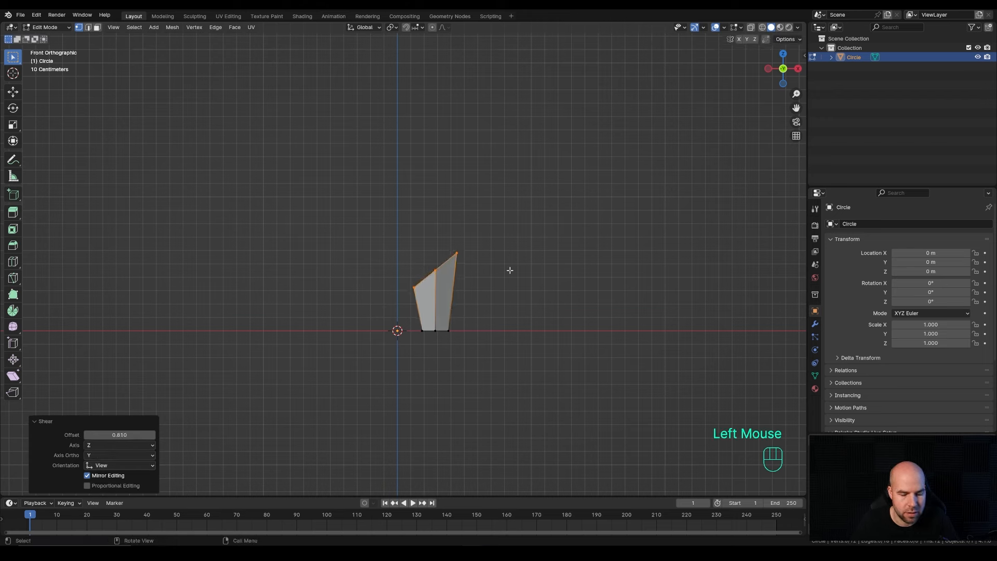
{"action": "key", "text": "g"}
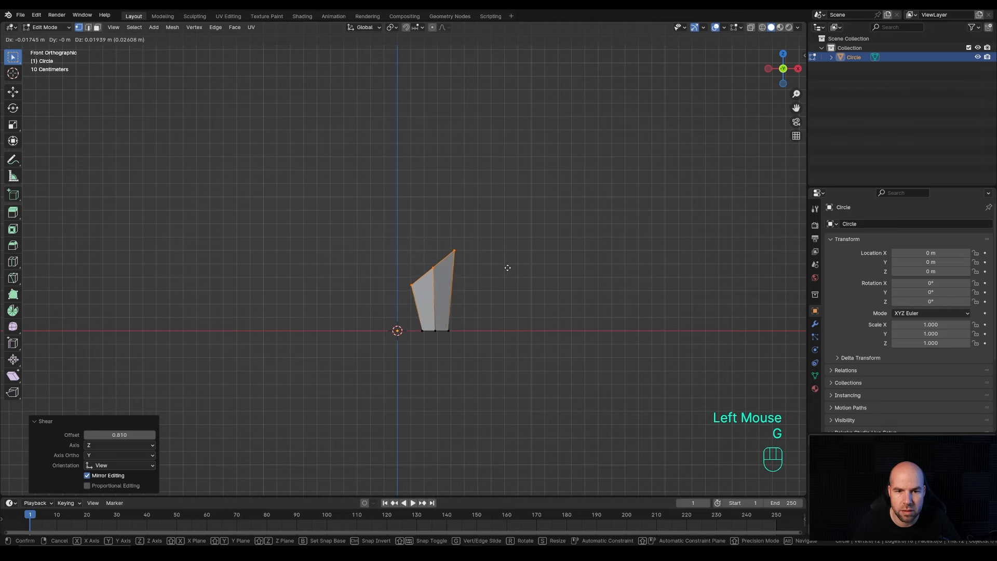
{"action": "left_click", "coordinate": [507, 269]}
- Select the inner half of the leg's top rim and add an X-axis Mirror modifier with Clipping enabled
{"action": "middle_click_drag", "start_coordinate": [507, 269], "coordinate": [438, 287]}
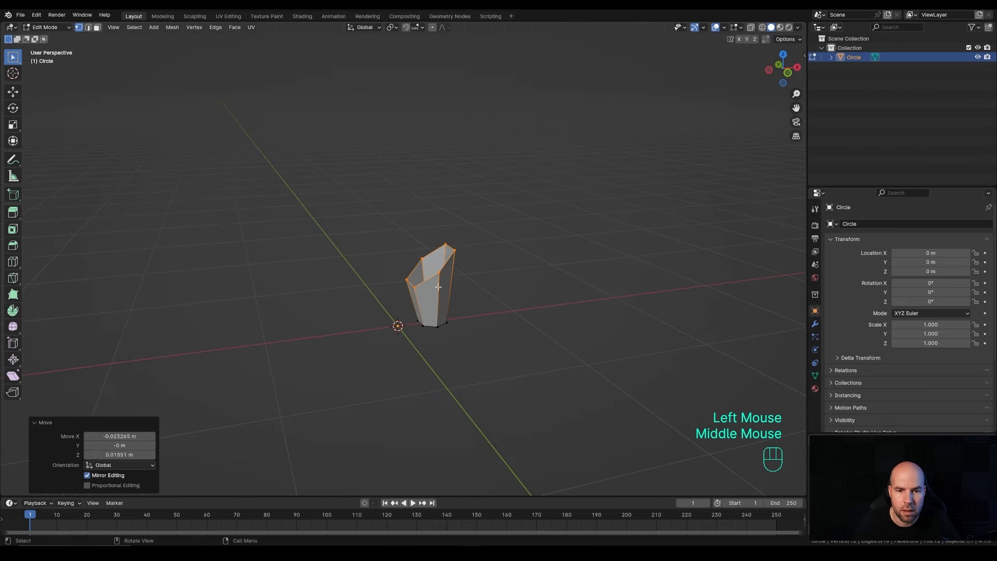
{"action": "left_click", "coordinate": [411, 267]}
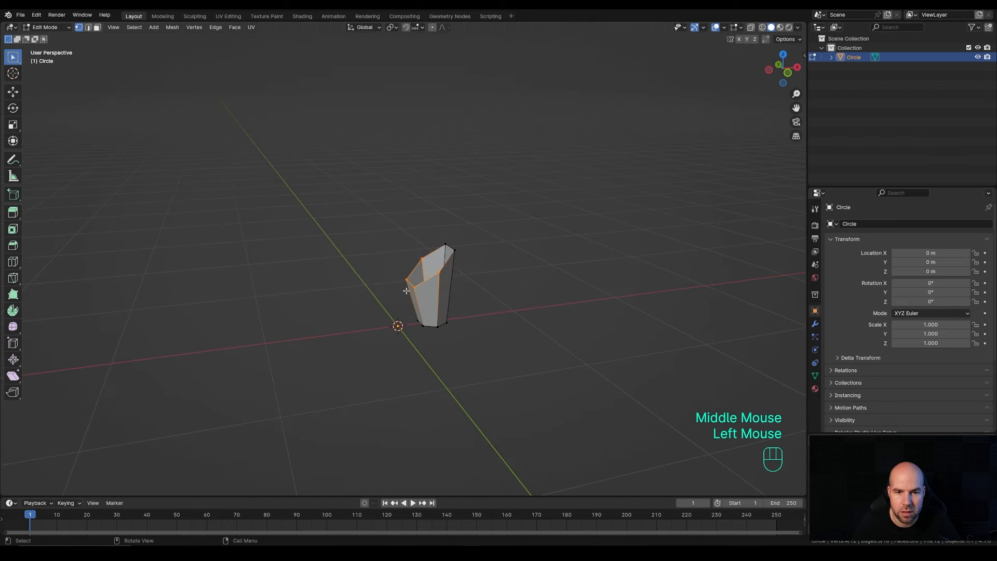
{"action": "left_click", "coordinate": [815, 323]}
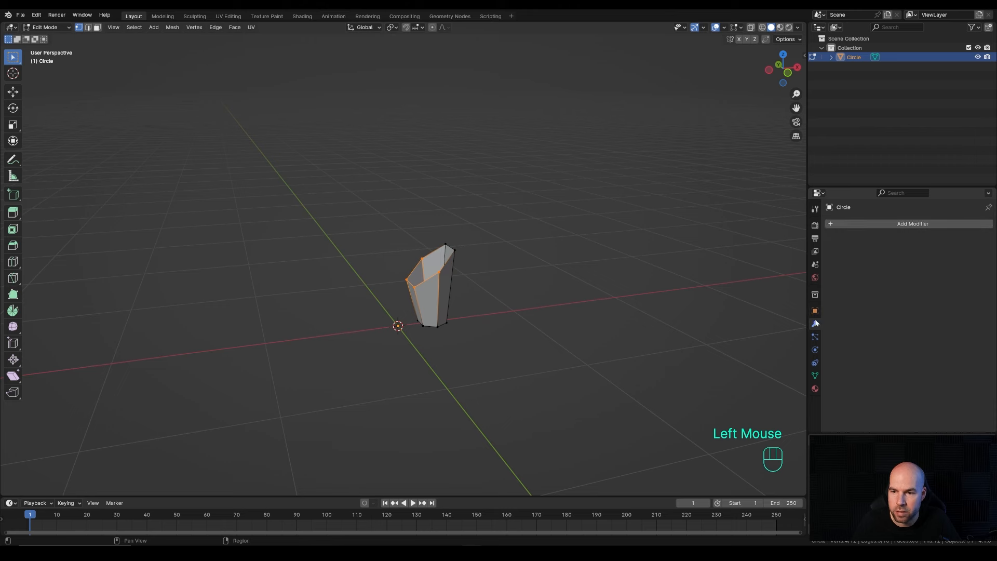
{"action": "left_click", "coordinate": [858, 224]}
{"action": "mouse_move", "coordinate": [838, 257]}
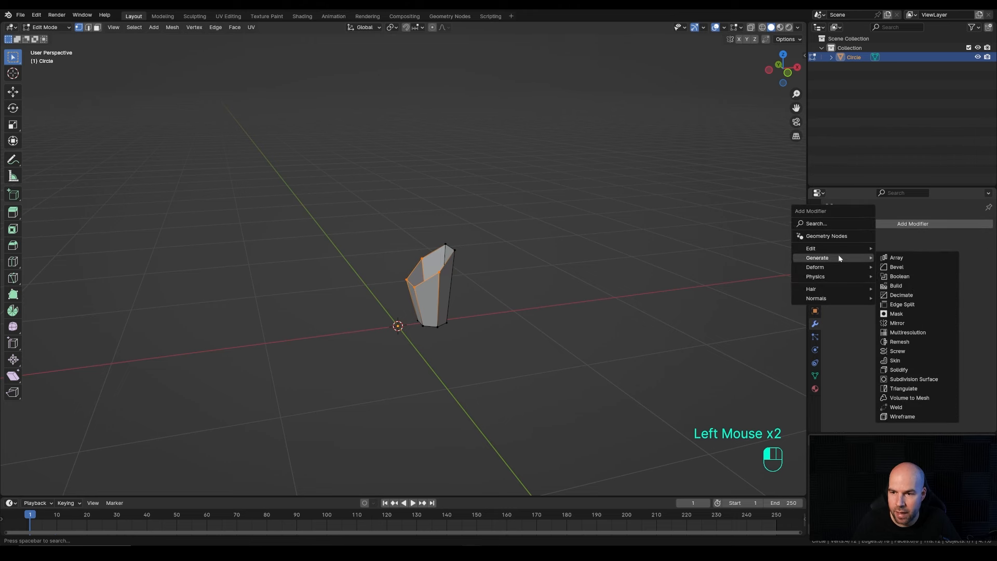
{"action": "left_click", "coordinate": [903, 321]}
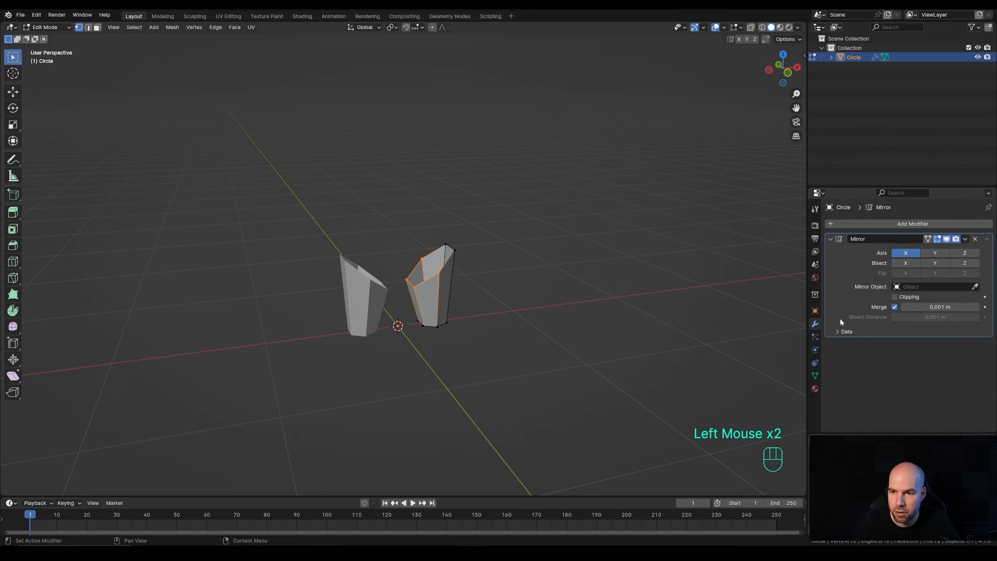
{"action": "left_click", "coordinate": [895, 297]}
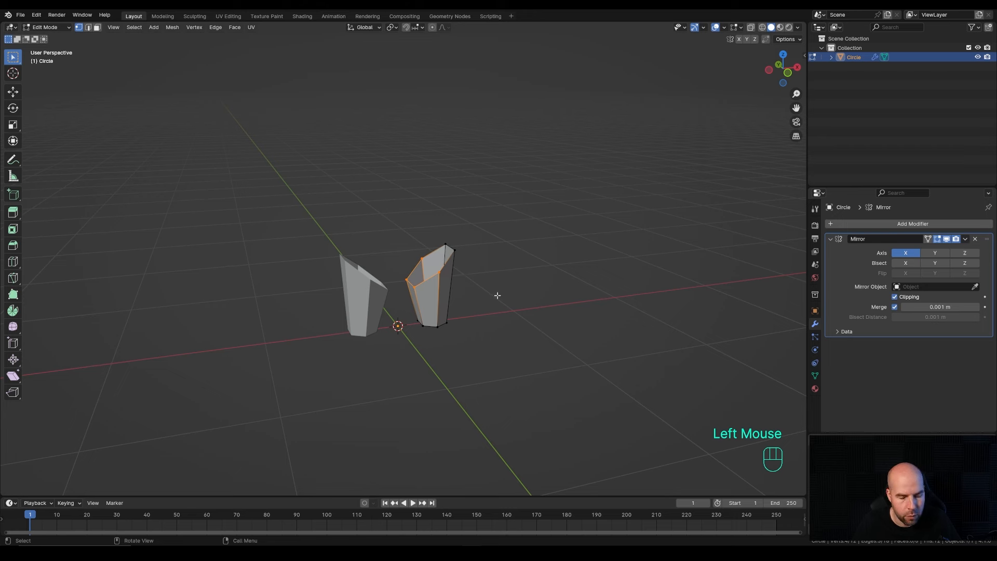
- Extrude the selected inner rim edges along X to the mirror plane, joining both legs at the crotch
{"action": "key", "text": "e"}
{"action": "key", "text": "x"}
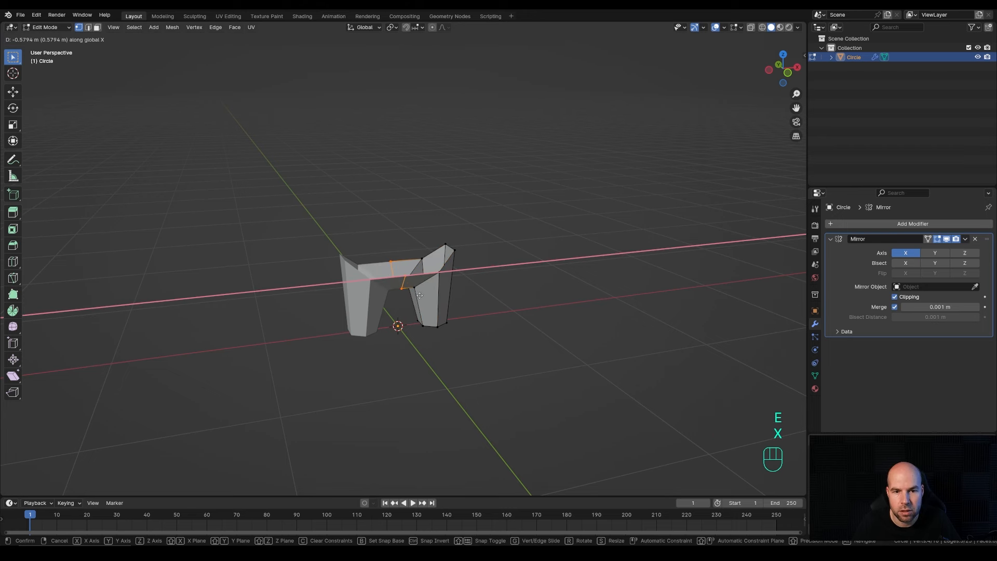
{"action": "left_click", "coordinate": [394, 297]}
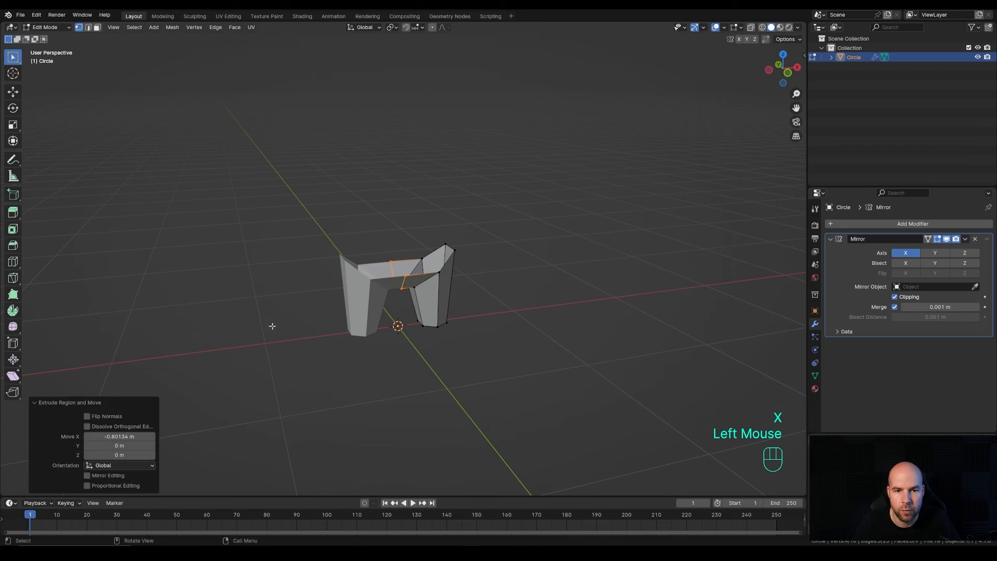
- Select the open loop around the hips and extrude it upward about 0.21 m in front view
{"action": "key", "text": "alt"}
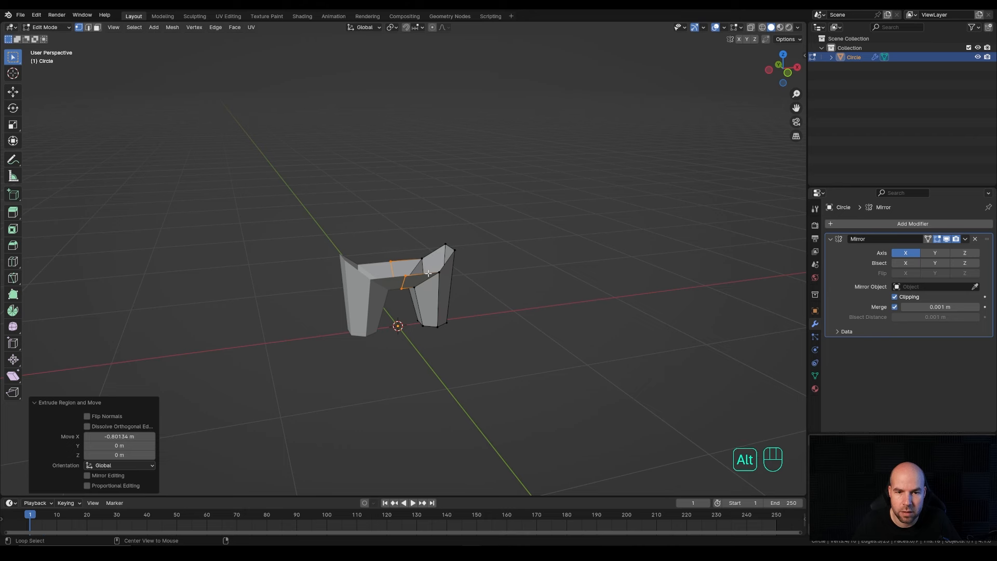
{"action": "left_click", "coordinate": [428, 273], "text": "alt"}
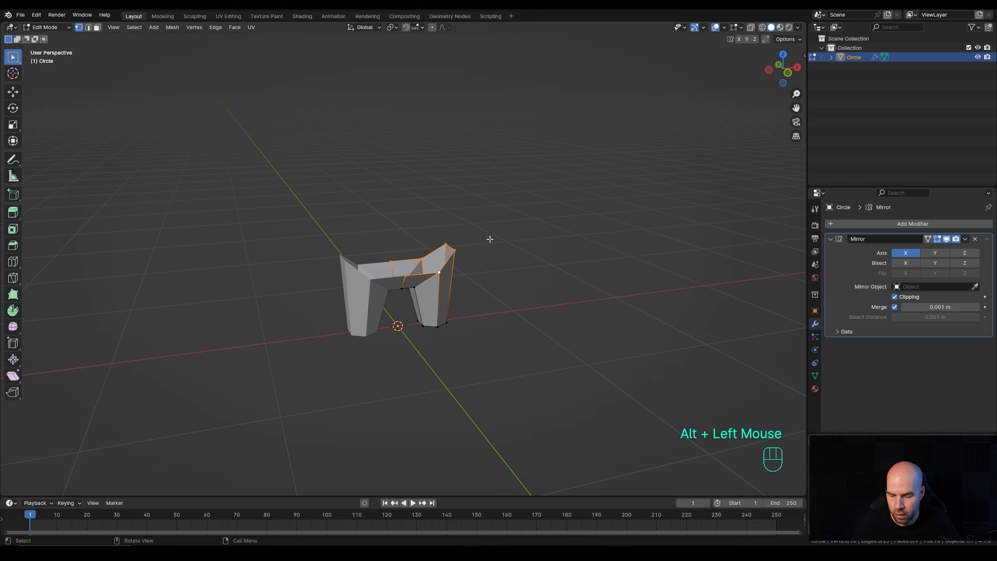
{"action": "key", "text": "KP_1"}
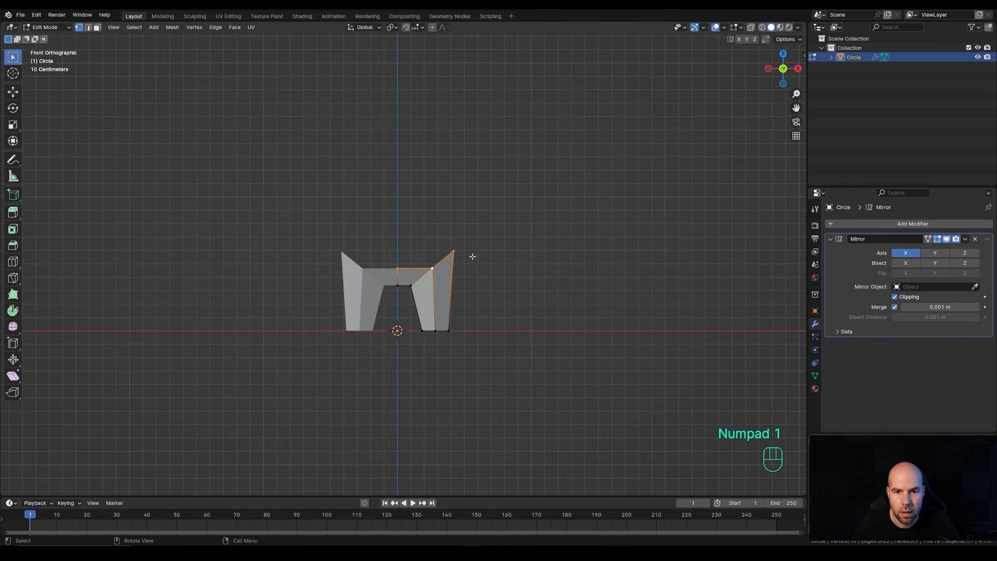
{"action": "key", "text": "e"}
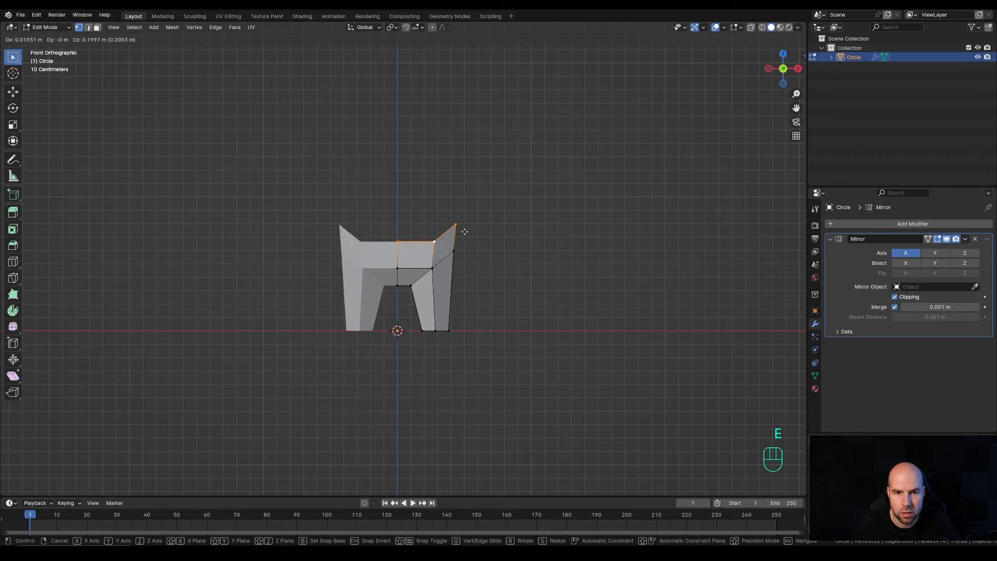
{"action": "left_click", "coordinate": [501, 224]}
{"action": "key", "text": "Escape"}
- Flatten the extruded hip loop by scaling it to 0 along Z and extrude it about 0.4 m upward, slightly inward
{"action": "key", "text": "s"}
{"action": "key", "text": "z"}
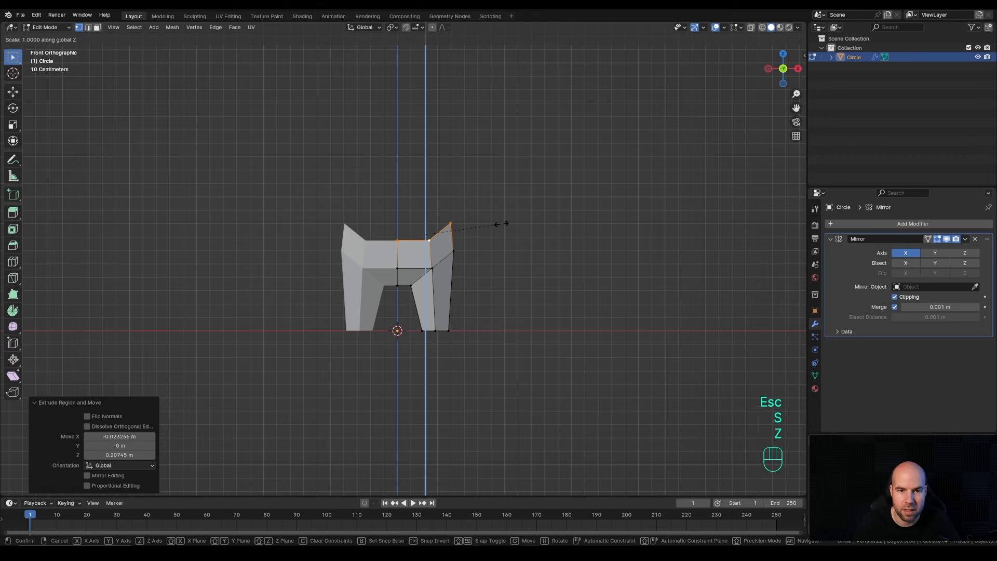
{"action": "key", "text": "KP_0"}
{"action": "key", "text": "KP_Enter"}
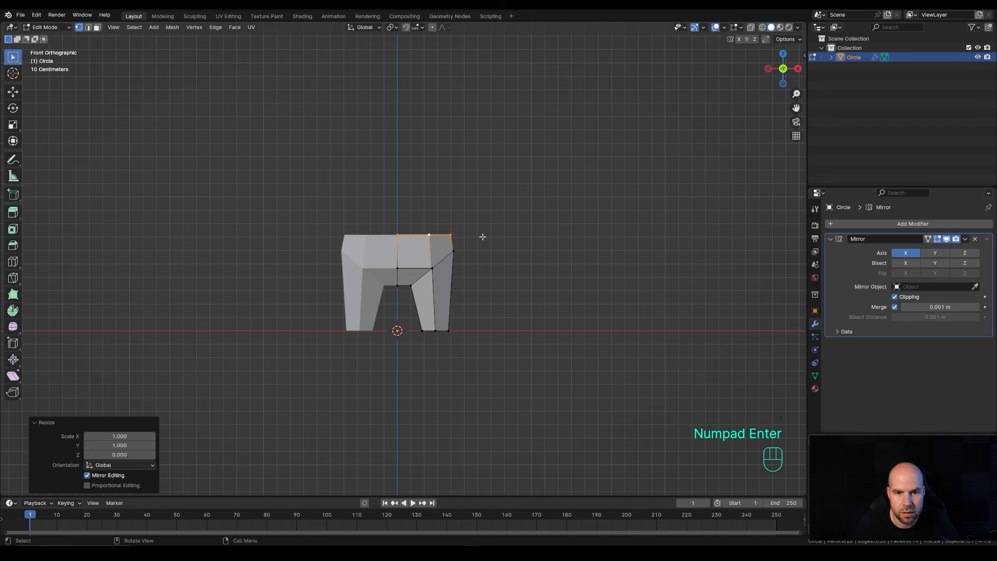
{"action": "key", "text": "e"}
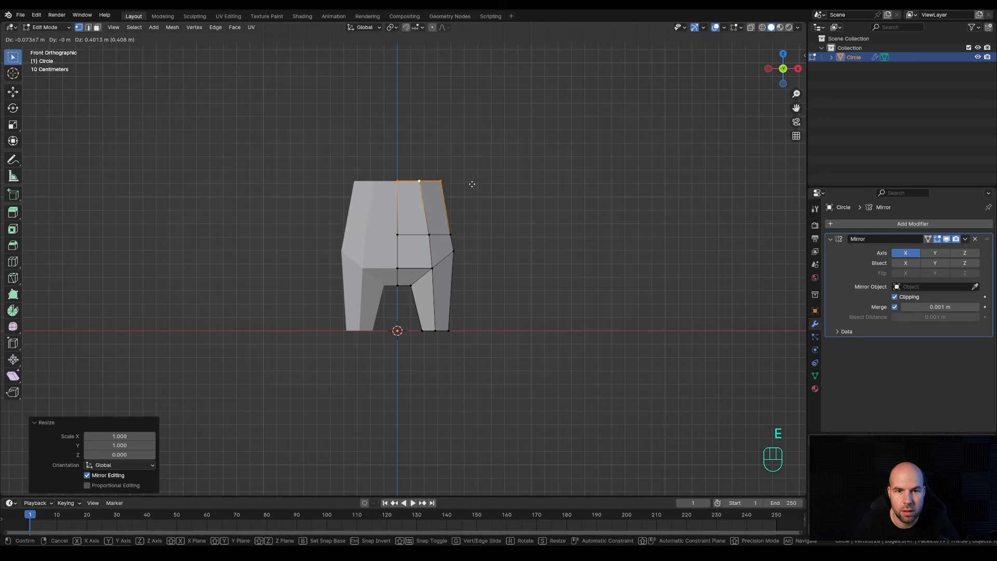
{"action": "left_click", "coordinate": [473, 184]}
- Extrude the front edges of the torso's top rim up about 0.13 m, and again about 0.11 m up and 0.06 m backward
{"action": "left_click", "coordinate": [397, 184]}
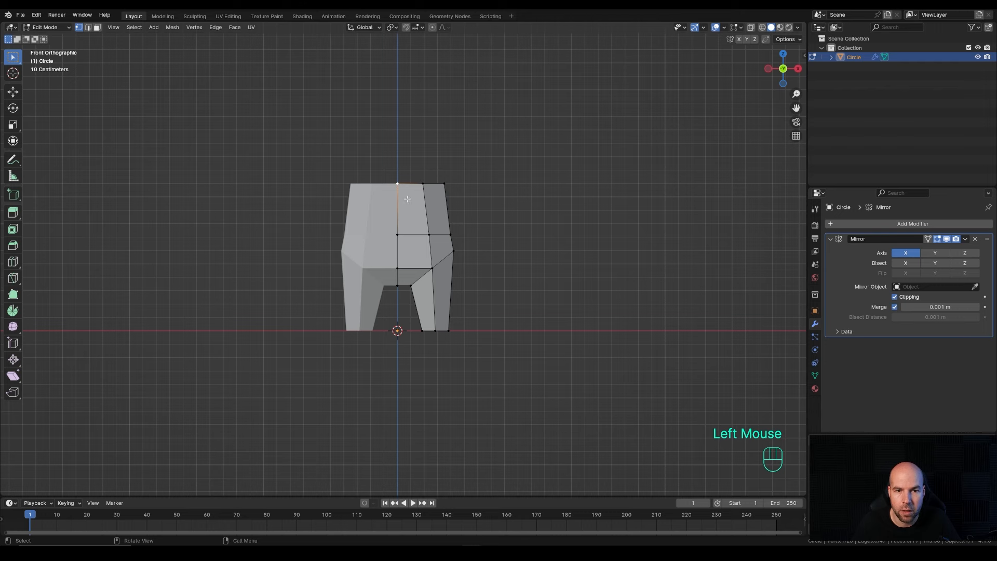
{"action": "left_click", "coordinate": [423, 186], "text": "shift"}
{"action": "left_click", "coordinate": [444, 186], "text": "shift"}
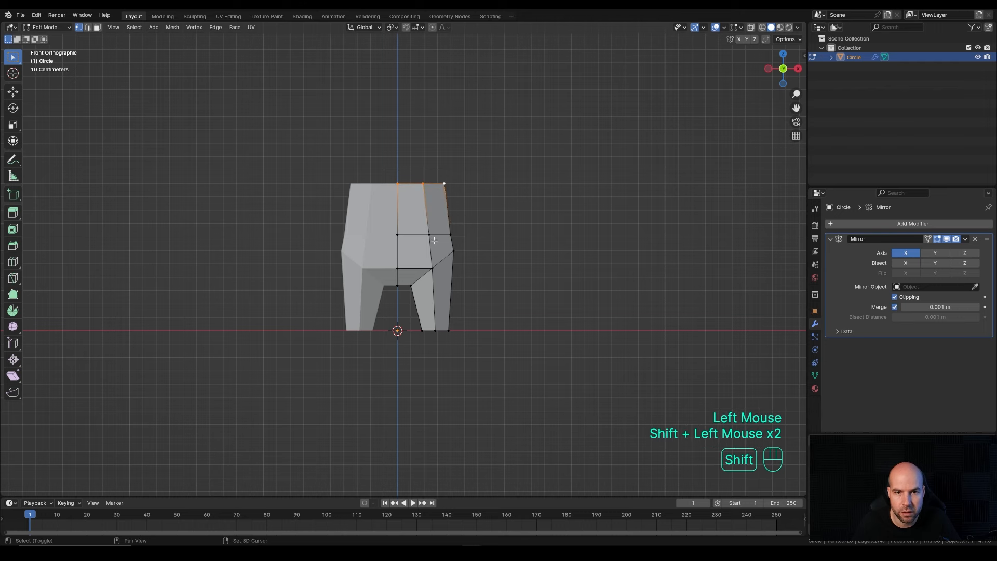
{"action": "key", "text": "KP_3"}
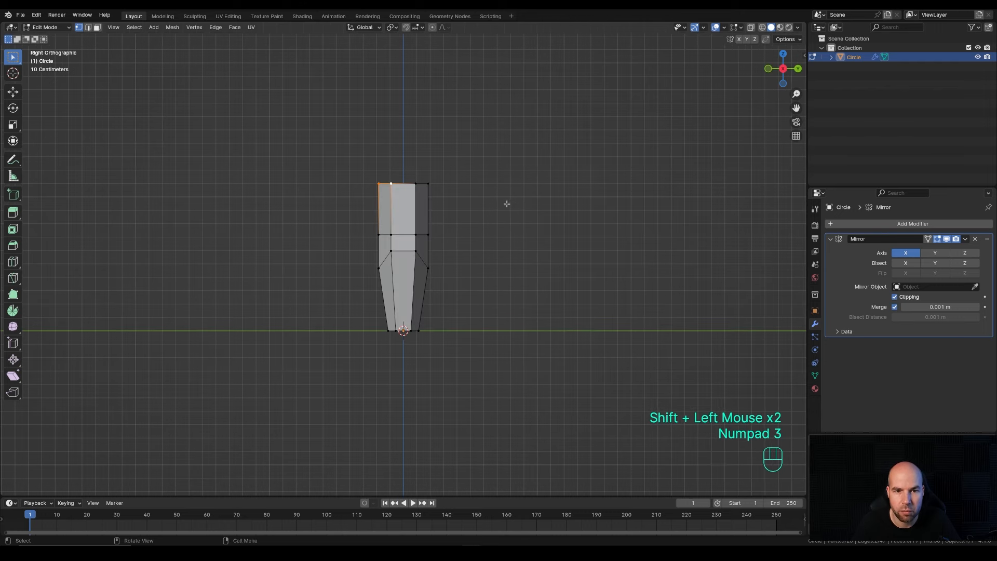
{"action": "key", "text": "e"}
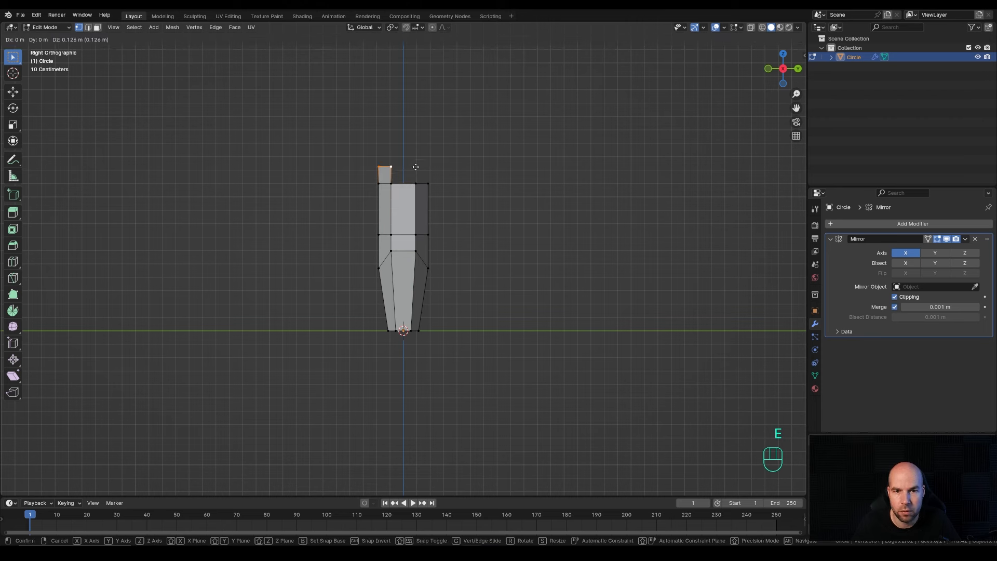
{"action": "left_click", "coordinate": [415, 166]}
{"action": "key", "text": "e"}
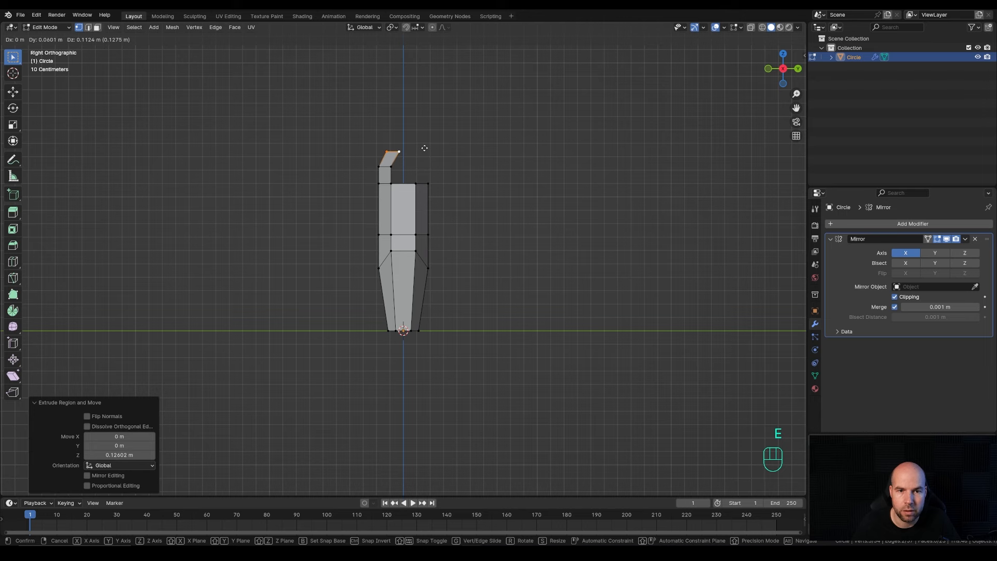
{"action": "left_click", "coordinate": [424, 148]}
- Extrude the back edges of the torso's top rim up about 0.13 m, and again about 0.10 m up and 0.05 m forward
{"action": "middle_click_drag", "start_coordinate": [441, 169], "coordinate": [479, 196]}
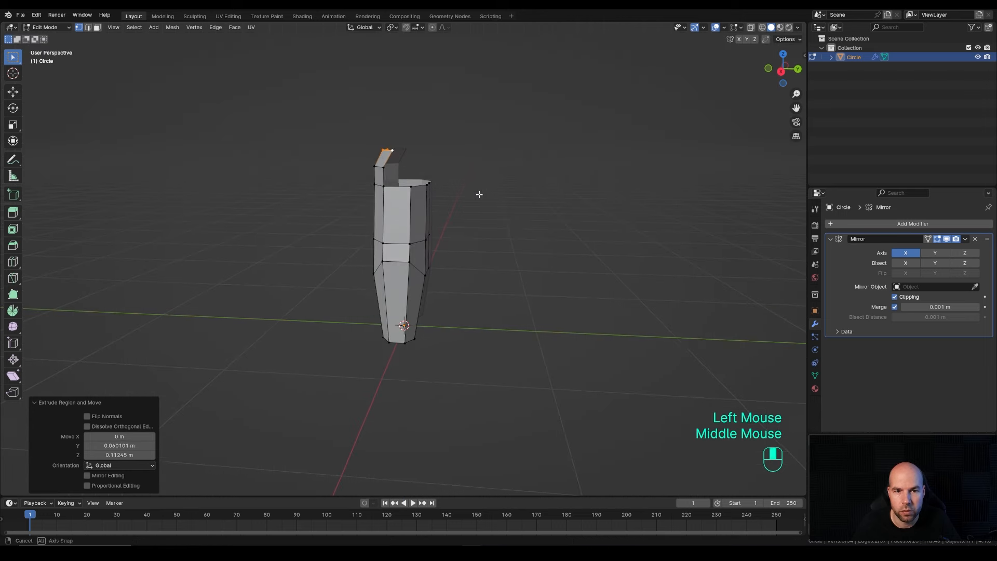
{"action": "left_click", "coordinate": [459, 194]}
{"action": "key", "text": "KP_3"}
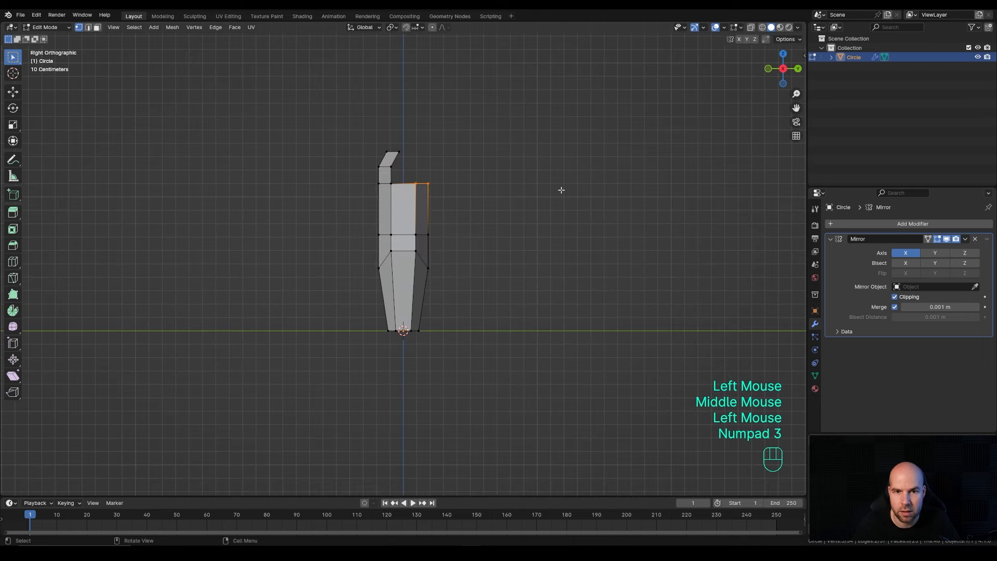
{"action": "key", "text": "e"}
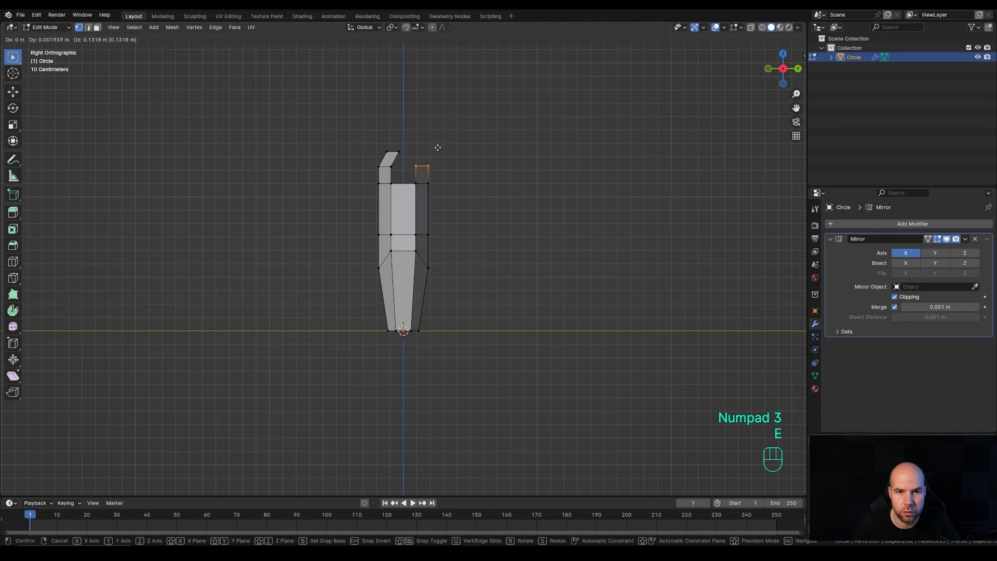
{"action": "left_click", "coordinate": [441, 147]}
{"action": "key", "text": "e"}
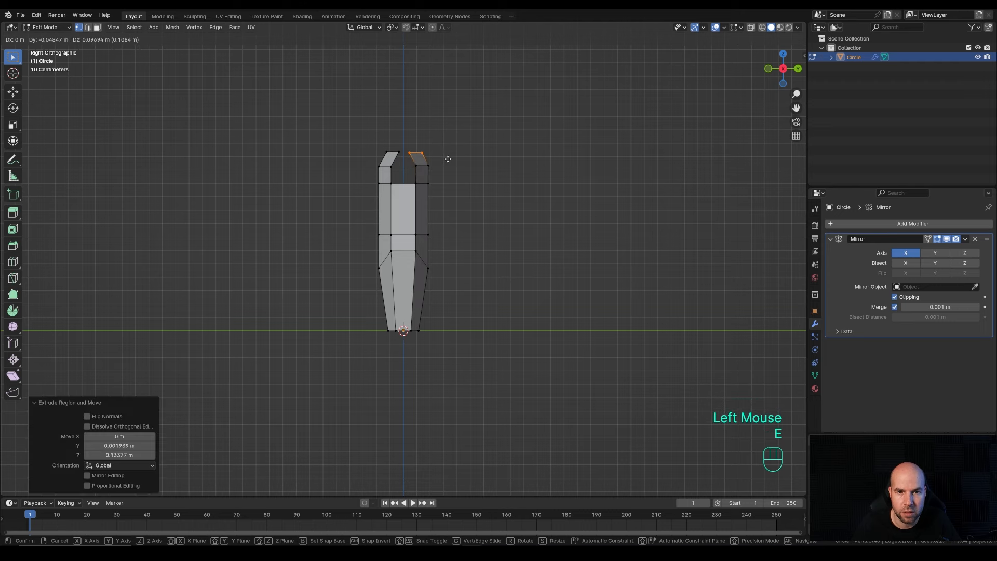
{"action": "left_click", "coordinate": [448, 158]}
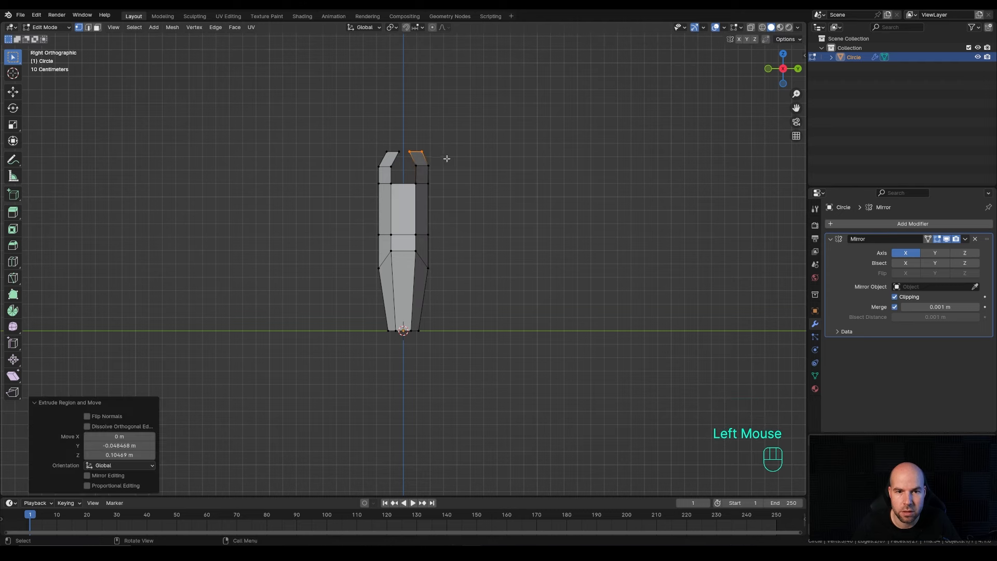
- Fill a face between the front and back top edges nearest the mirror centre of the torso
{"action": "scroll", "coordinate": [448, 158], "scroll_direction": "up", "scroll_amount": 2}
{"action": "middle_click_drag", "start_coordinate": [460, 151], "coordinate": [463, 220], "text": "shift"}
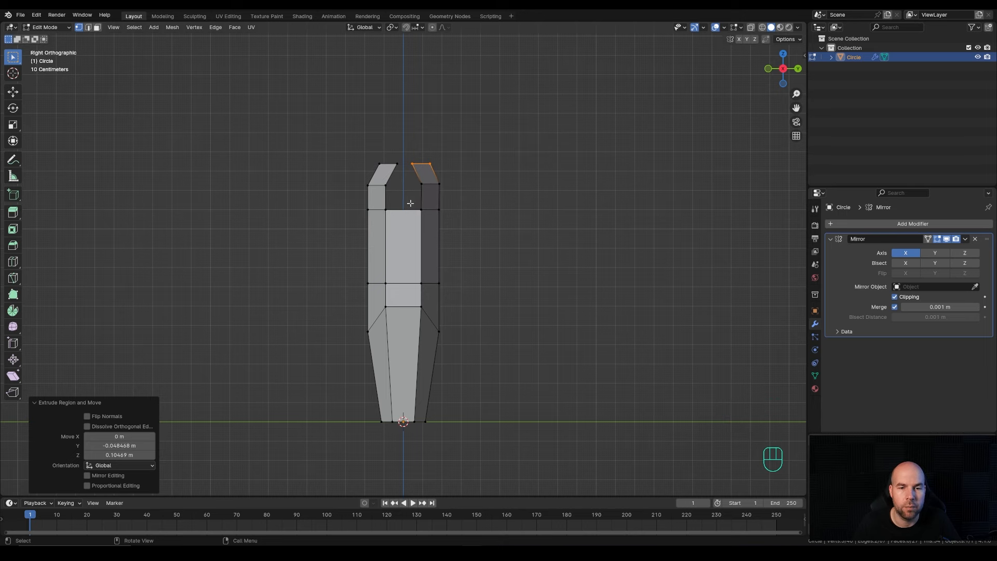
{"action": "middle_click_drag", "start_coordinate": [438, 222], "coordinate": [540, 265]}
{"action": "scroll", "coordinate": [492, 250], "scroll_direction": "down", "scroll_amount": 1}
{"action": "left_click", "coordinate": [520, 250]}
{"action": "scroll", "coordinate": [498, 234], "scroll_direction": "up", "scroll_amount": 1}
{"action": "middle_click_drag", "start_coordinate": [468, 218], "coordinate": [475, 224]}
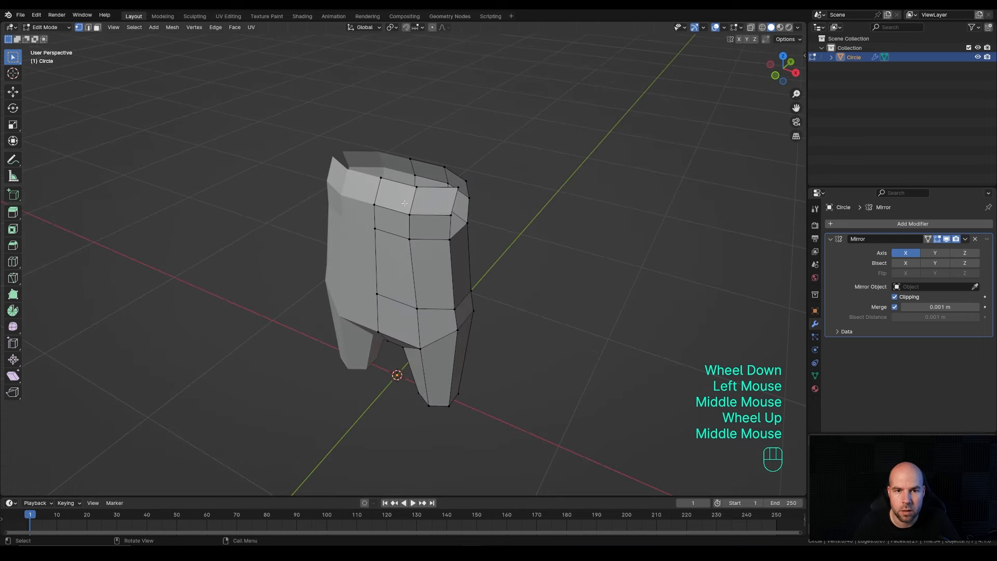
{"action": "left_click", "coordinate": [381, 177]}
{"action": "left_click", "coordinate": [419, 186], "text": "shift"}
{"action": "left_click", "coordinate": [444, 167], "text": "shift"}
{"action": "left_click", "coordinate": [410, 159], "text": "shift"}
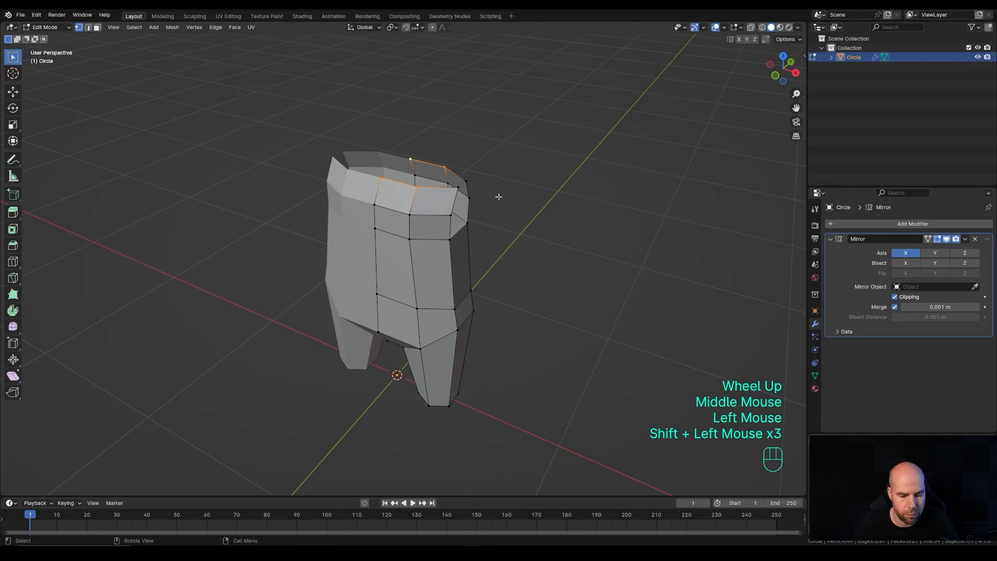
{"action": "key", "text": "f"}
- Fill a second face between the outer front and back top edges to close the shoulder
{"action": "left_click", "coordinate": [458, 188]}
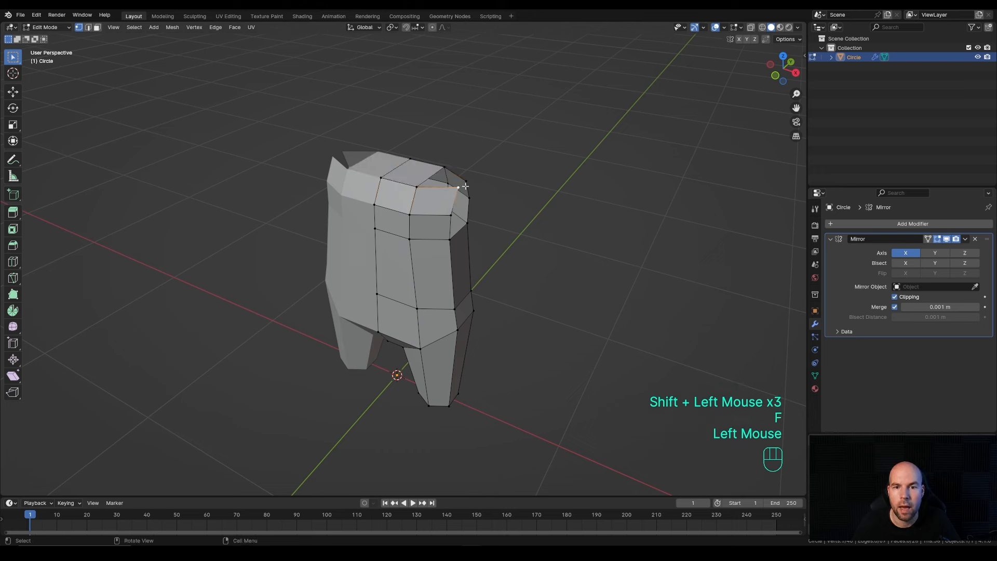
{"action": "left_click", "coordinate": [466, 181], "text": "shift"}
{"action": "left_click", "coordinate": [445, 167], "text": "shift"}
{"action": "left_click", "coordinate": [414, 186], "text": "shift"}
{"action": "key", "text": "f"}
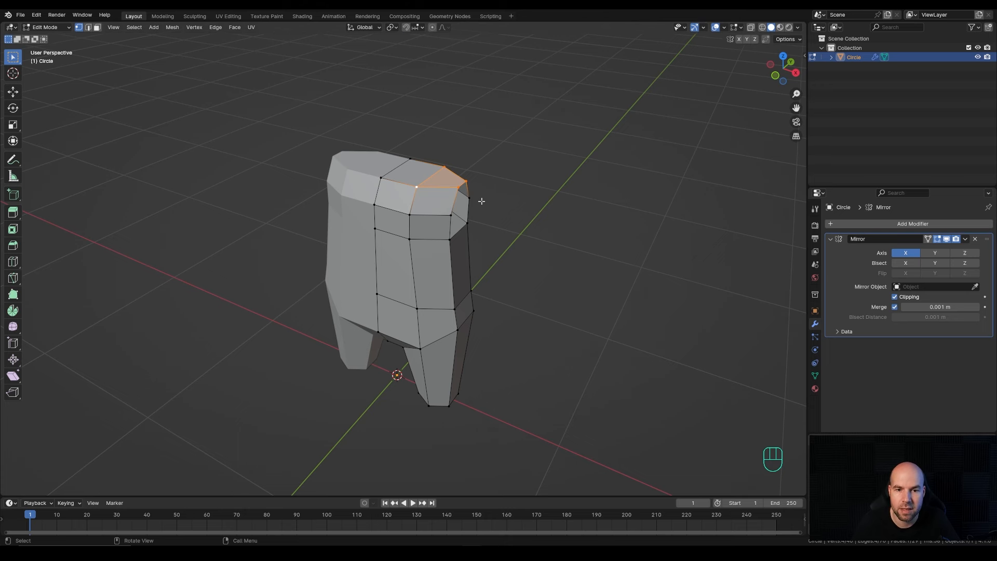
- In right view with X-ray on, select the flat hip loop and scale it about 1.3 along Y
{"action": "key", "text": "KP_3"}
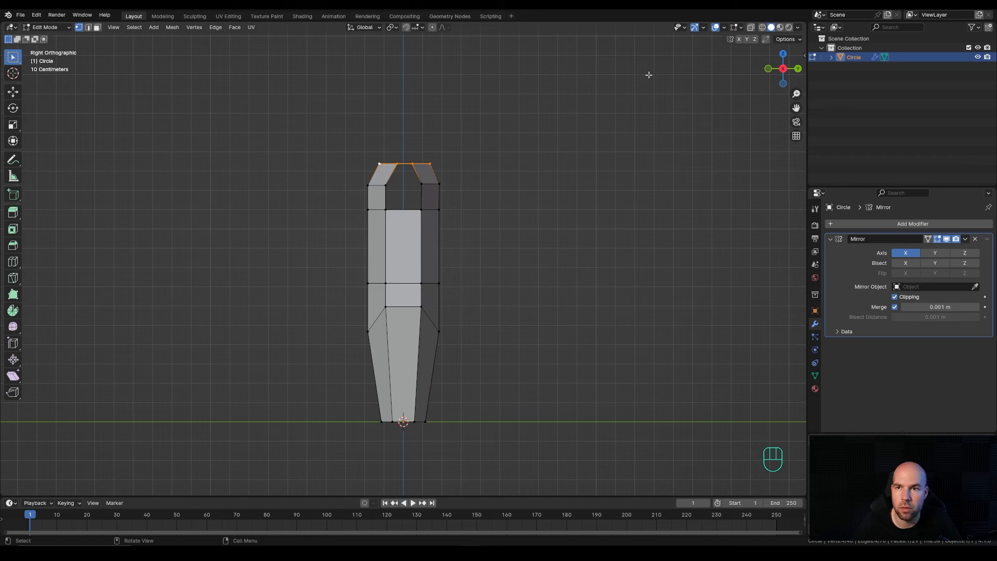
{"action": "left_click", "coordinate": [750, 29]}
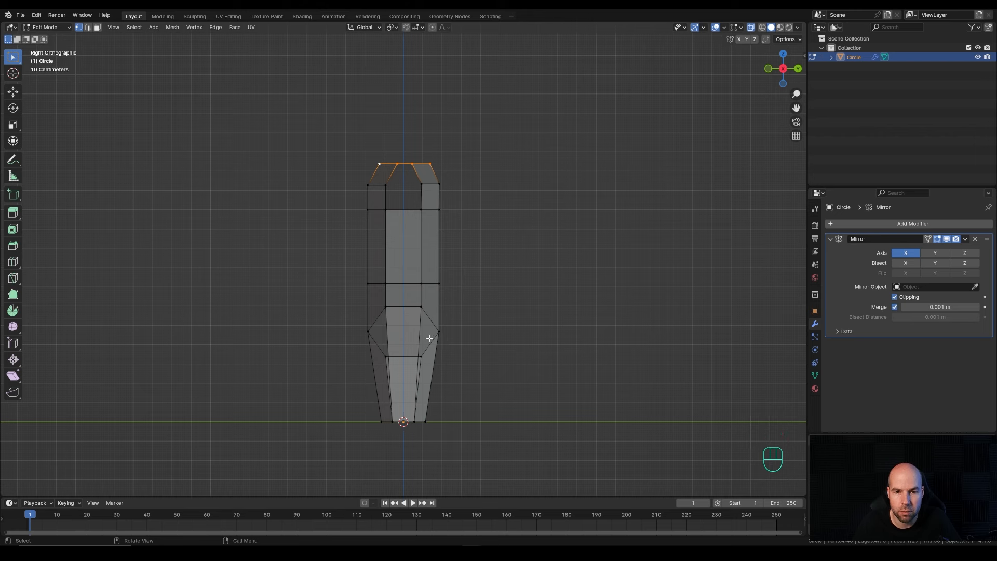
{"action": "key", "text": "Escape"}
{"action": "left_click", "coordinate": [391, 268]}
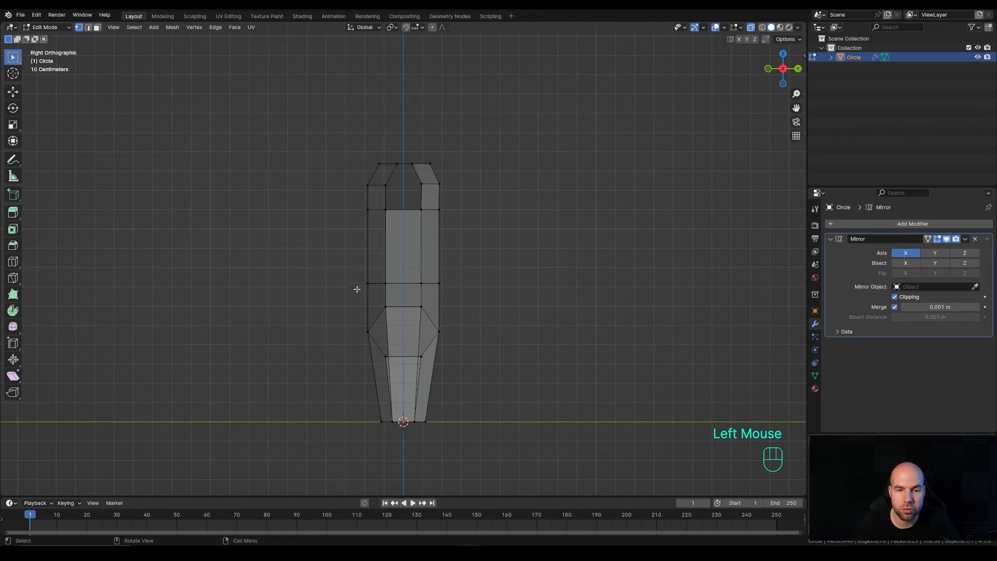
{"action": "left_click_drag", "start_coordinate": [334, 267], "coordinate": [507, 292]}
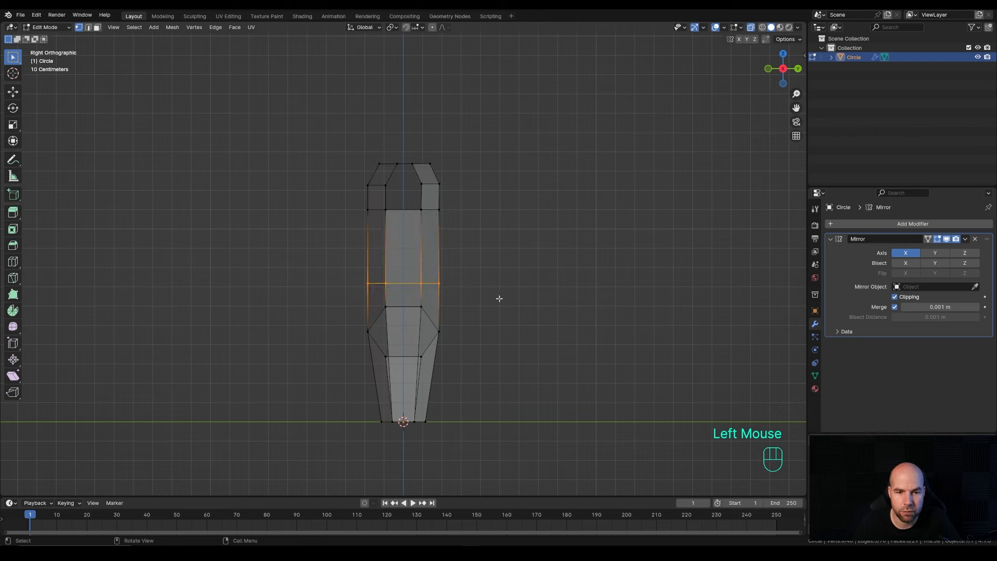
{"action": "key", "text": "s"}
{"action": "key", "text": "y"}
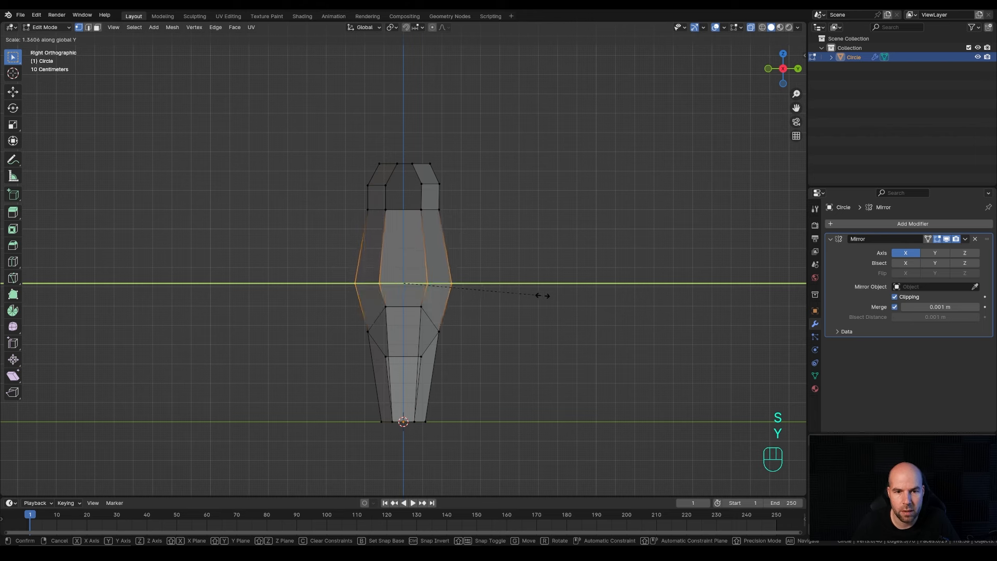
{"action": "left_click", "coordinate": [535, 299]}
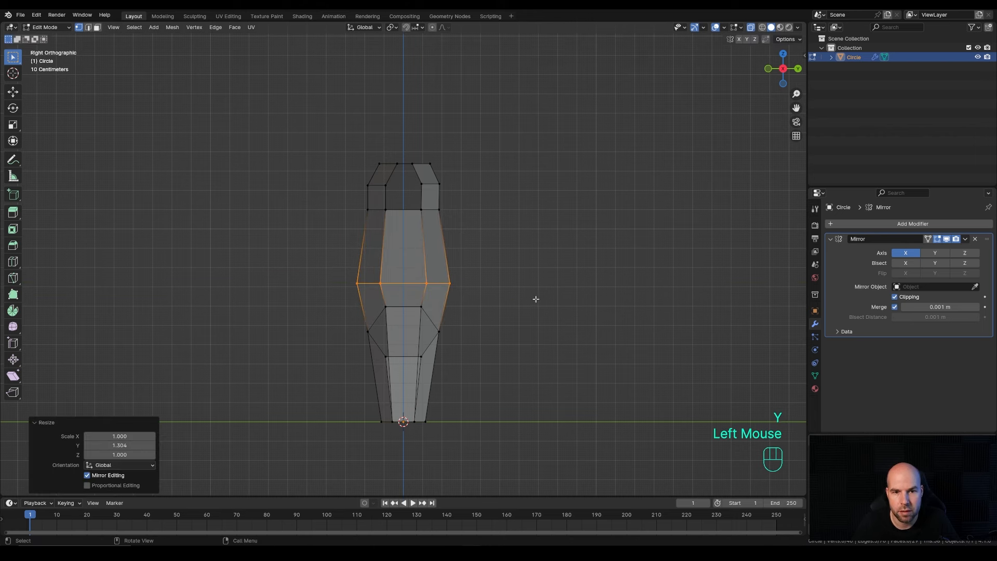
- Select the torso loop at the base of the arm opening and scale it about 1.17 along Y
{"action": "left_click_drag", "start_coordinate": [363, 208], "coordinate": [505, 232]}
{"action": "key", "text": "s"}
{"action": "key", "text": "y"}
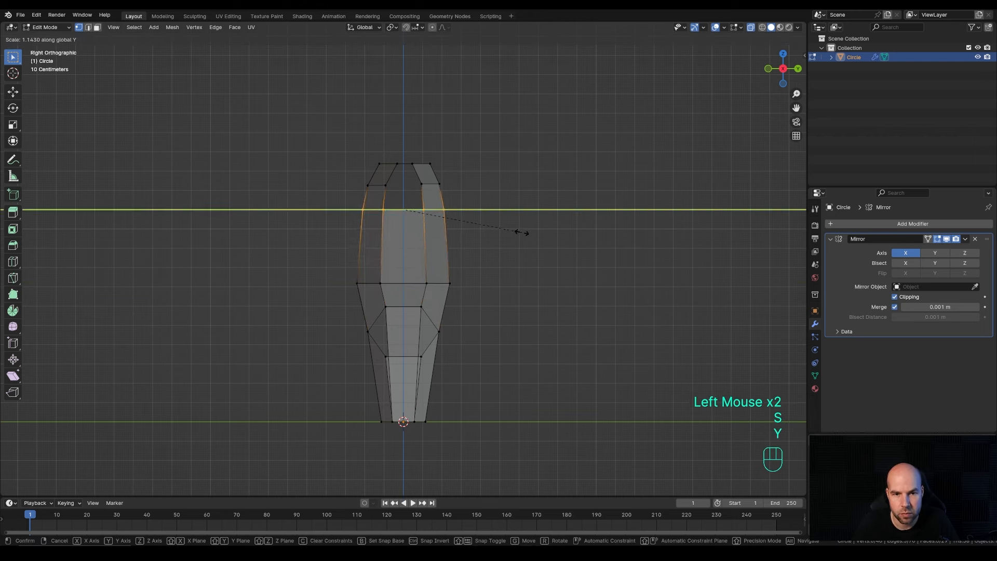
{"action": "left_click", "coordinate": [488, 237]}
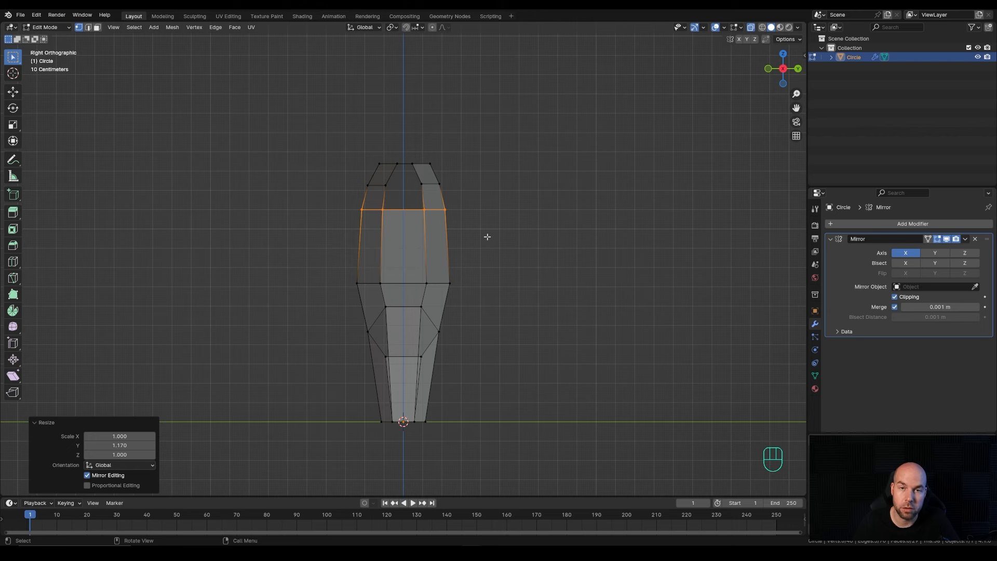
- Select the hip section down to the leg tops, rotate it -11.5° in side view and move it up about 0.02 m
{"action": "left_click_drag", "start_coordinate": [316, 275], "coordinate": [498, 367]}
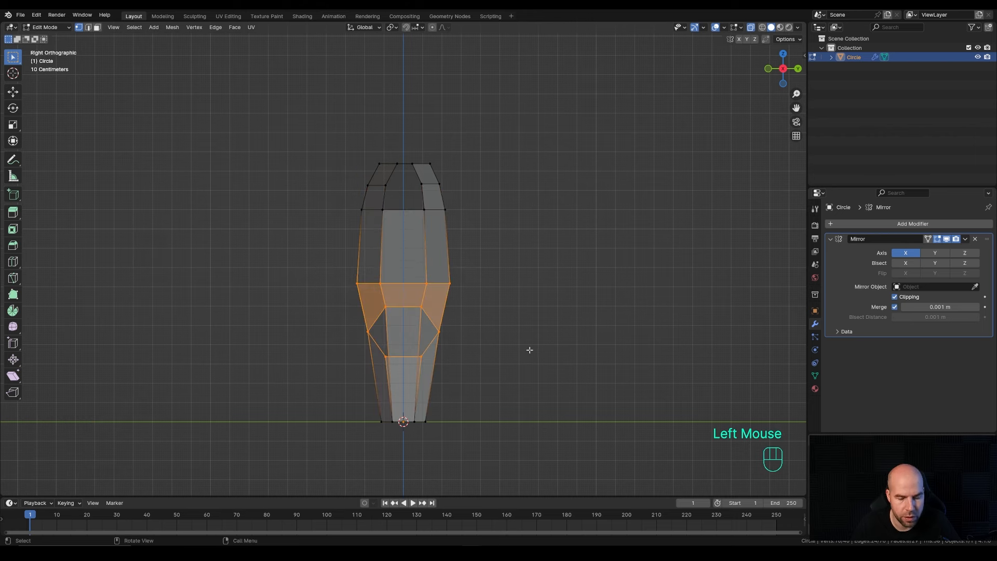
{"action": "key", "text": "r"}
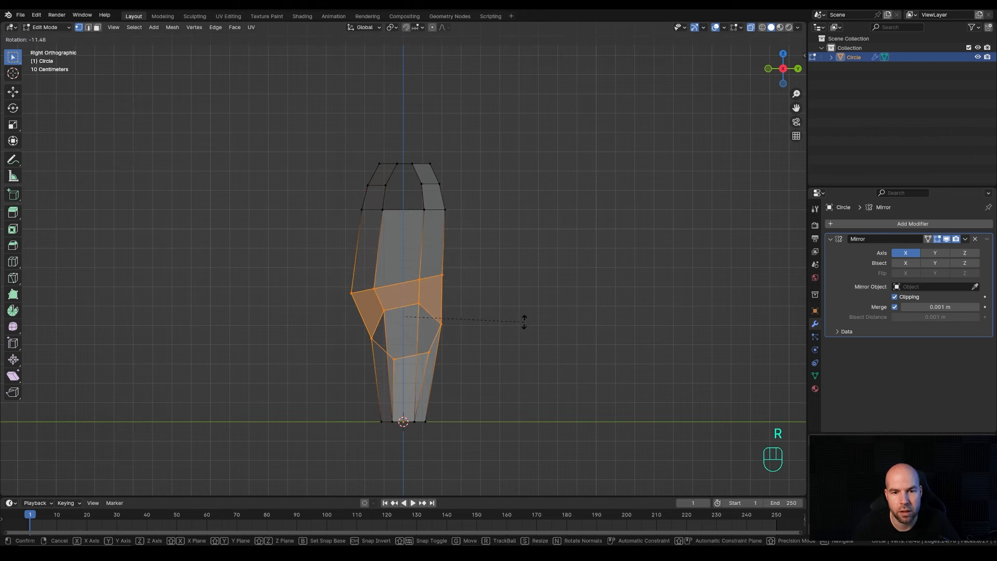
{"action": "left_click", "coordinate": [524, 320]}
{"action": "key", "text": "g"}
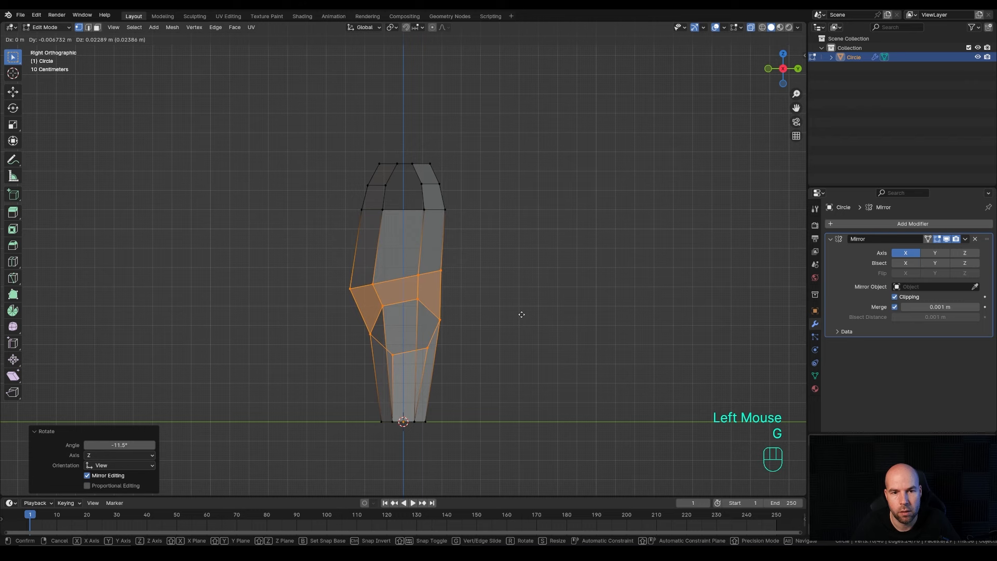
{"action": "left_click", "coordinate": [522, 315]}
- Select the upper torso around the arm opening, rotate it 14.7° in side view and move it down about 0.06 m
{"action": "left_click_drag", "start_coordinate": [334, 129], "coordinate": [498, 241]}
{"action": "key", "text": "r"}
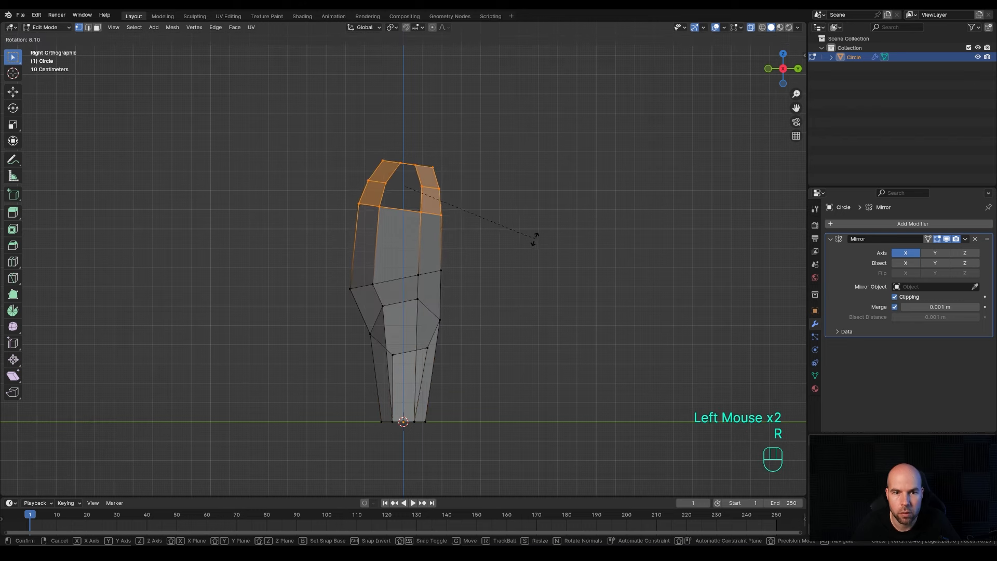
{"action": "left_click", "coordinate": [525, 259]}
{"action": "key", "text": "g"}
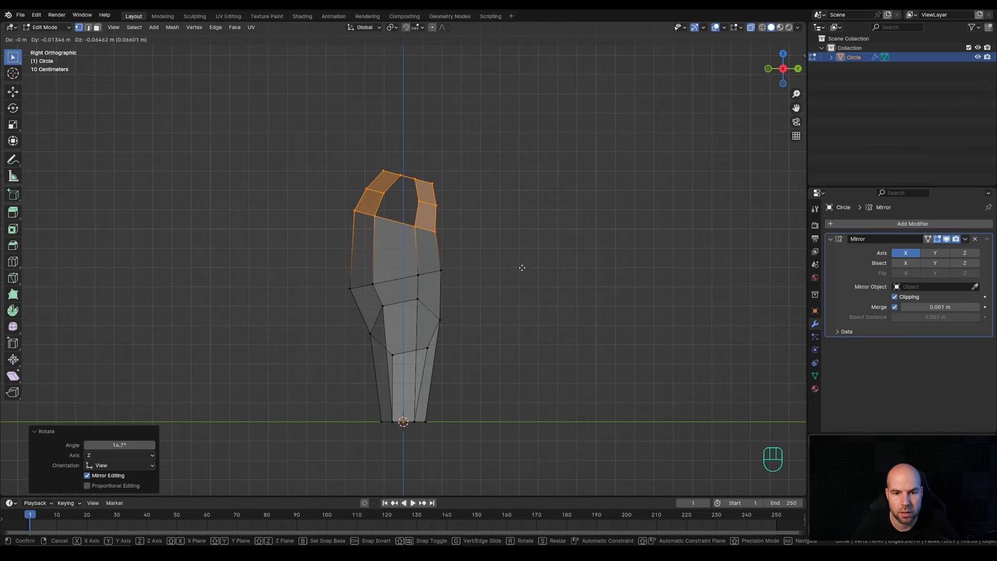
{"action": "left_click", "coordinate": [522, 267]}
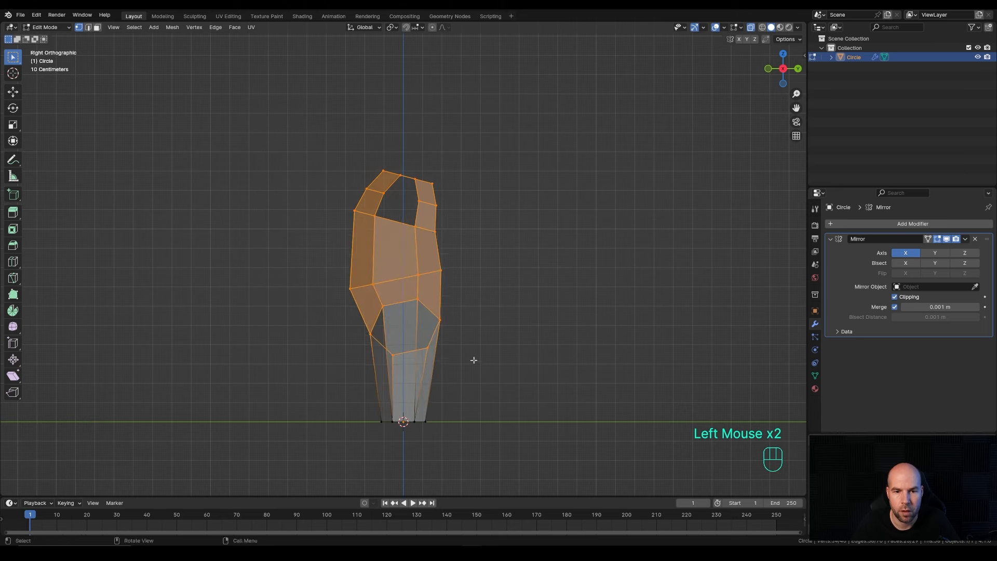
- Move everything above the leg ends about 0.02 m forward and down, then lower the upper torso about 0.016 m
{"action": "key", "text": "g"}
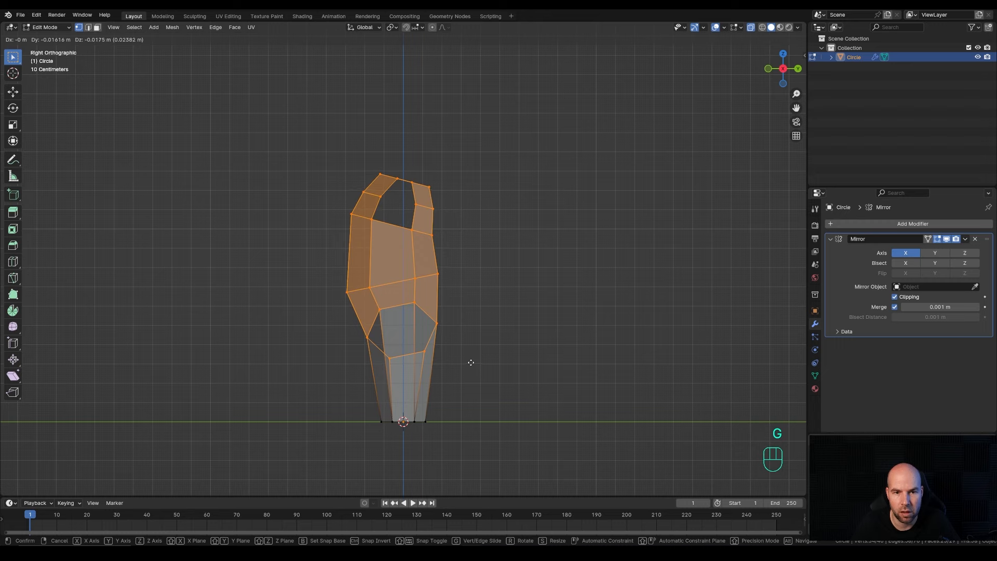
{"action": "left_click", "coordinate": [470, 363]}
{"action": "left_click_drag", "start_coordinate": [322, 148], "coordinate": [484, 249]}
{"action": "key", "text": "g"}
{"action": "left_click", "coordinate": [484, 252]}
- Select the open edge loop around the arm opening on the side of the torso
{"action": "middle_click_drag", "start_coordinate": [423, 221], "coordinate": [423, 238]}
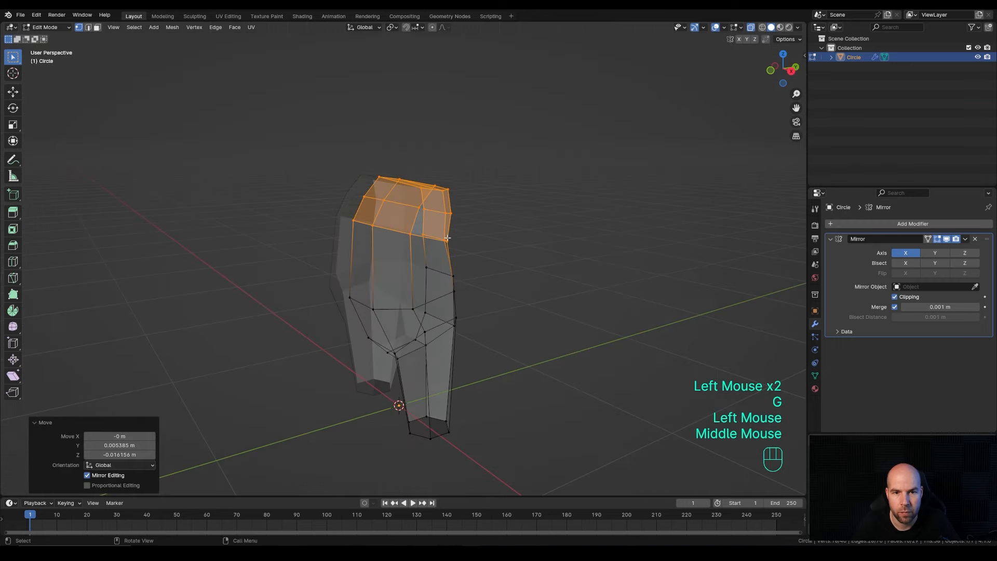
{"action": "left_click", "coordinate": [422, 237], "text": "alt"}
{"action": "left_click", "coordinate": [414, 235], "text": "alt"}
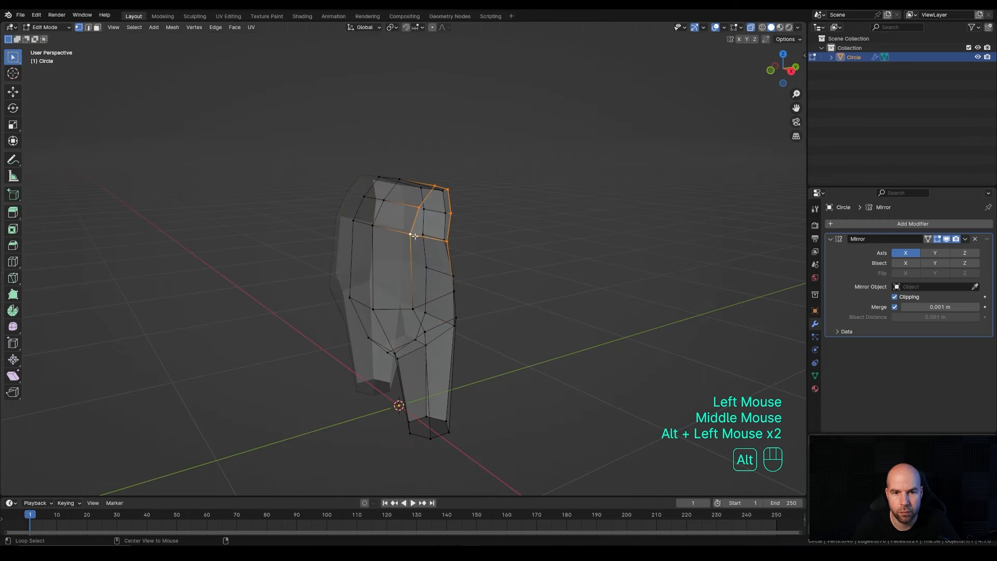
{"action": "middle_click_drag", "start_coordinate": [497, 240], "coordinate": [478, 253]}
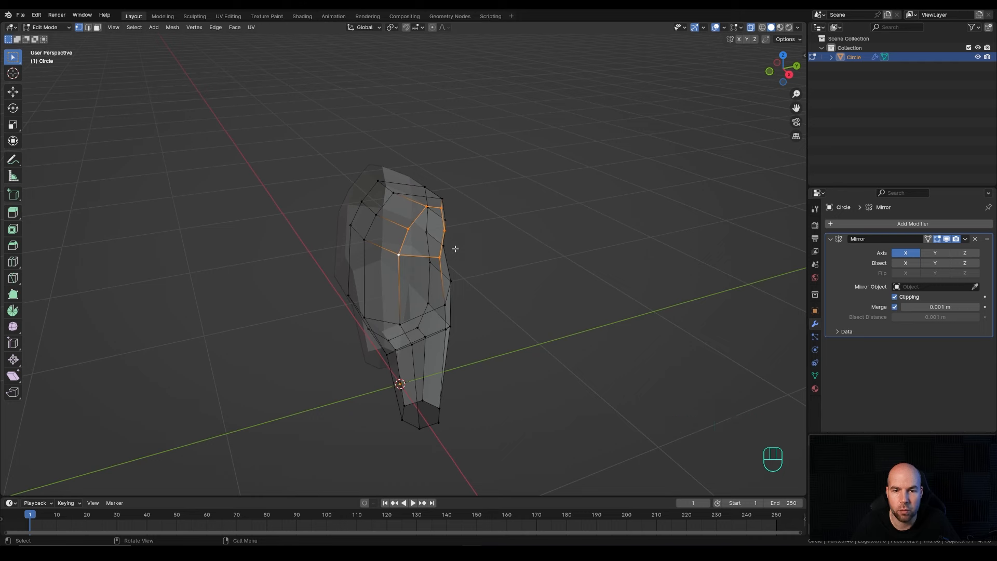
- Search the add-on preferences for "loop" to check whether LoopTools is enabled, and close the preferences
{"action": "left_click", "coordinate": [37, 15]}
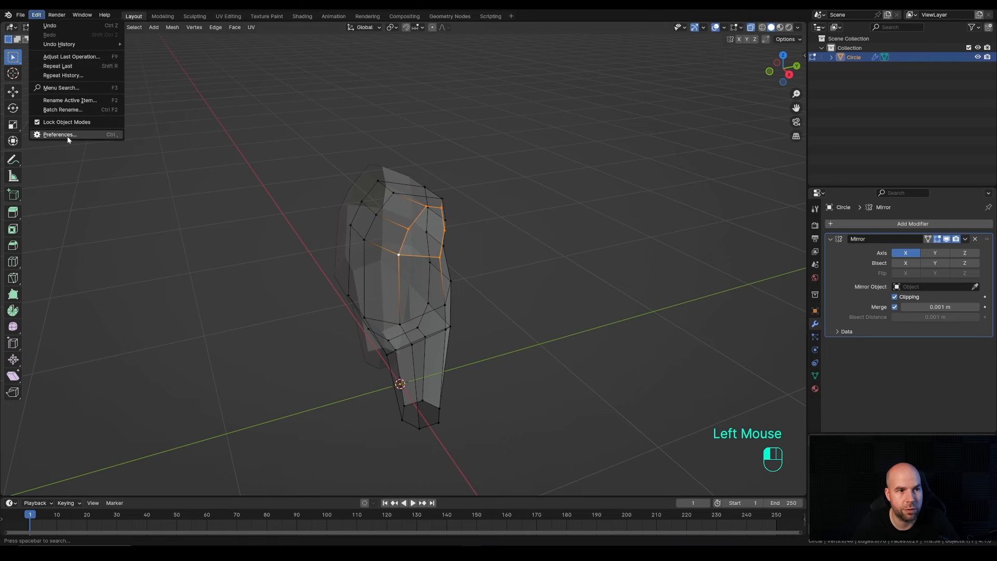
{"action": "left_click", "coordinate": [66, 136]}
{"action": "left_click", "coordinate": [36, 104]}
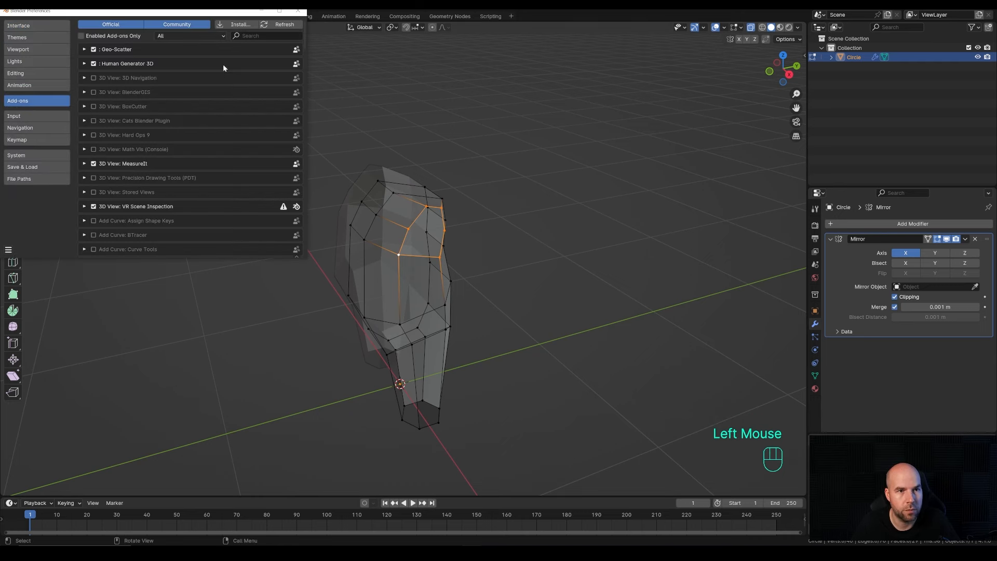
{"action": "left_click", "coordinate": [243, 36]}
{"action": "type", "text": "loop"}
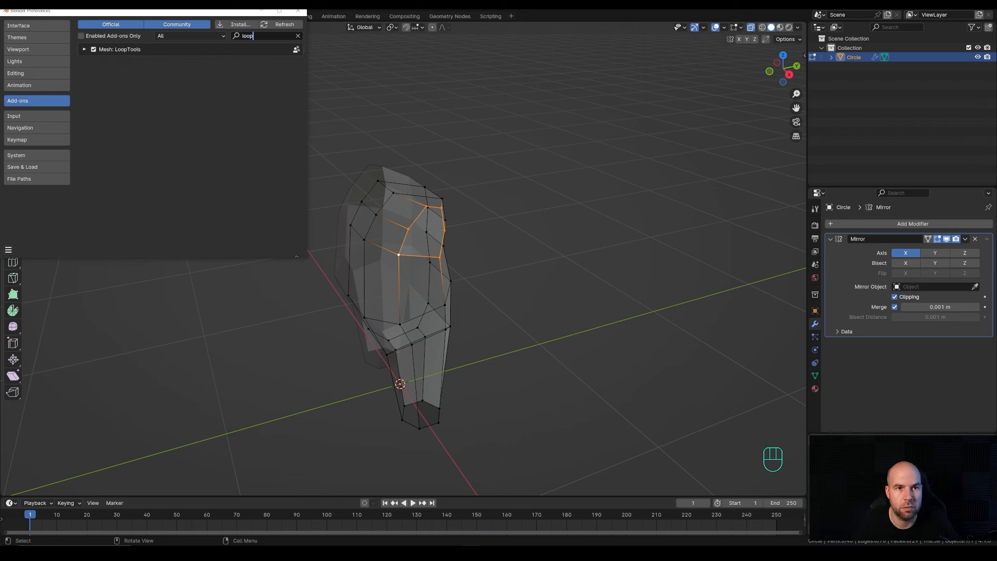
{"action": "left_click", "coordinate": [298, 11]}
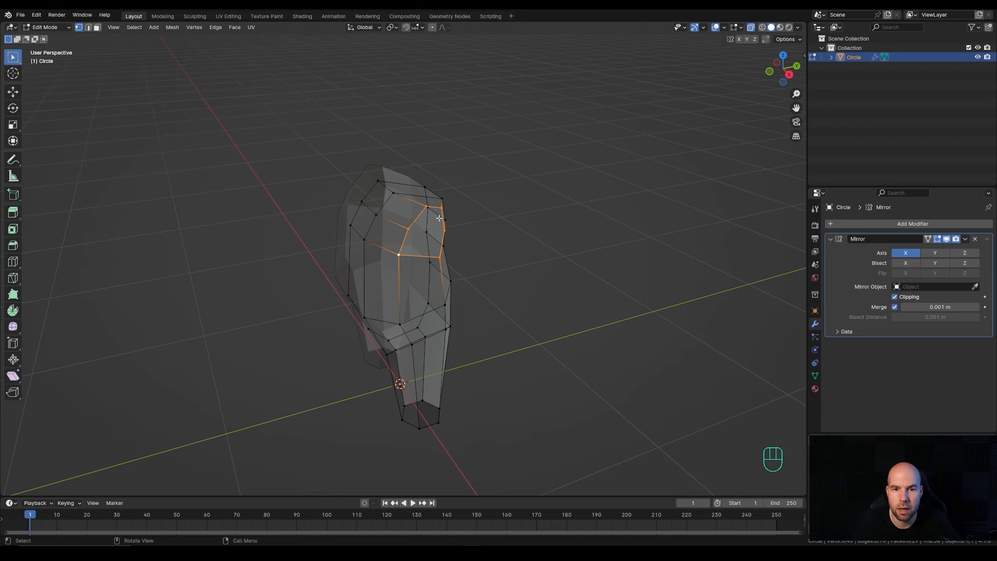
- Reshape the selected arm-opening loop into a regular circle with the LoopTools Circle operation
{"action": "right_click", "coordinate": [409, 211]}
{"action": "mouse_move", "coordinate": [397, 209]}
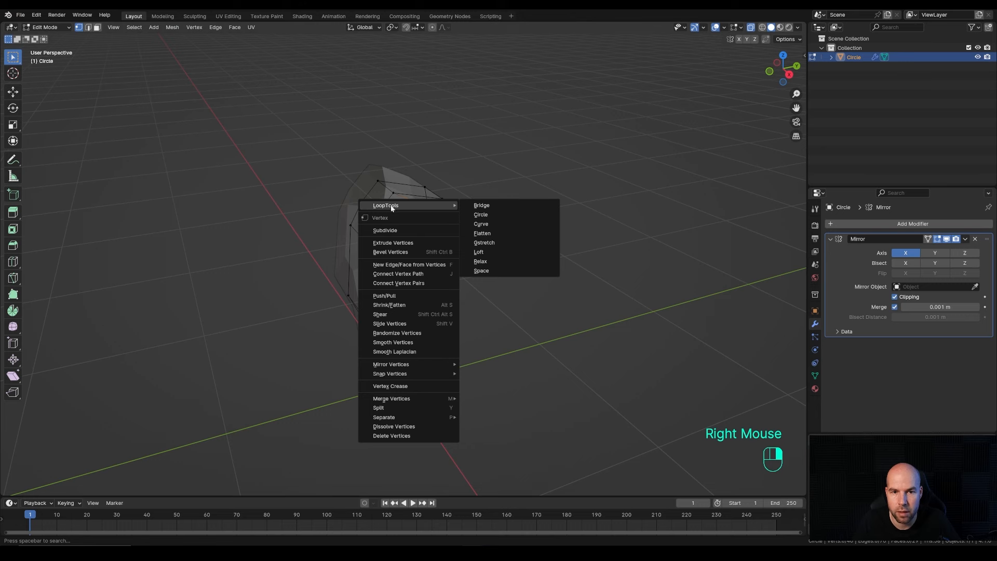
{"action": "left_click", "coordinate": [484, 215]}
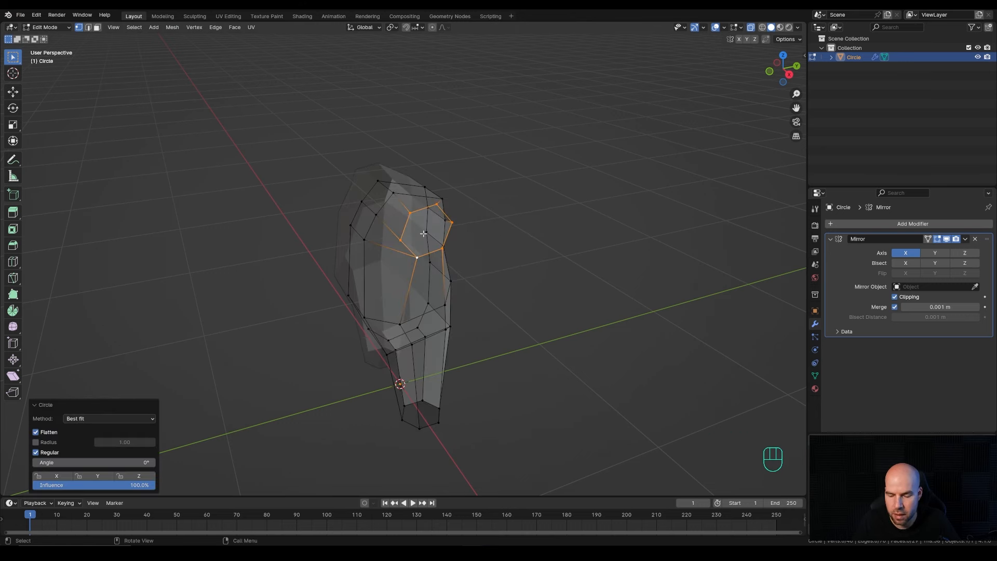
- In right view, rotate the arm-opening loop 19.6° and scale it to about 0.88
{"action": "key", "text": "KP_3"}
{"action": "scroll", "coordinate": [437, 203], "scroll_direction": "up", "scroll_amount": 3}
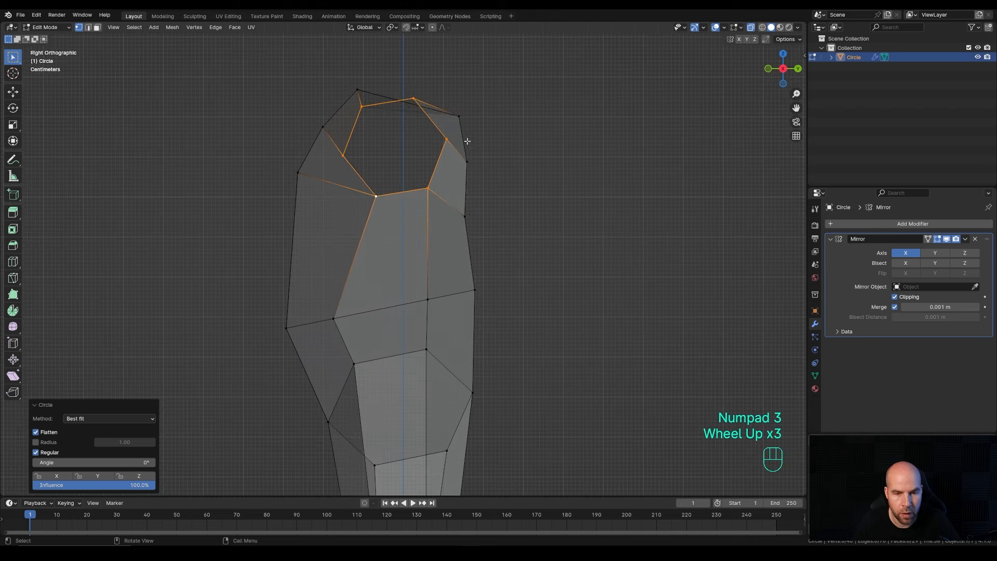
{"action": "middle_click_drag", "start_coordinate": [513, 140], "coordinate": [523, 207], "text": "shift"}
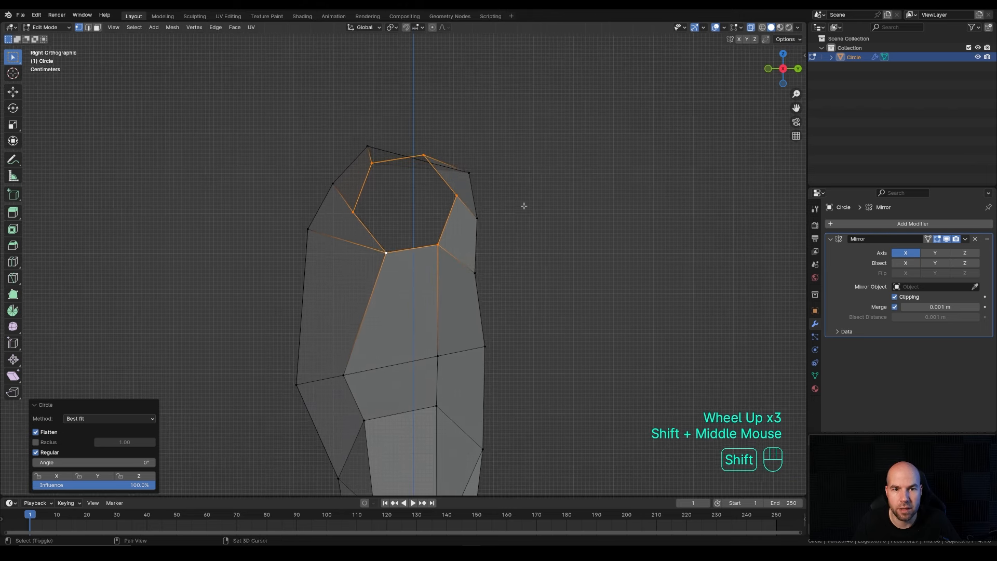
{"action": "key", "text": "r"}
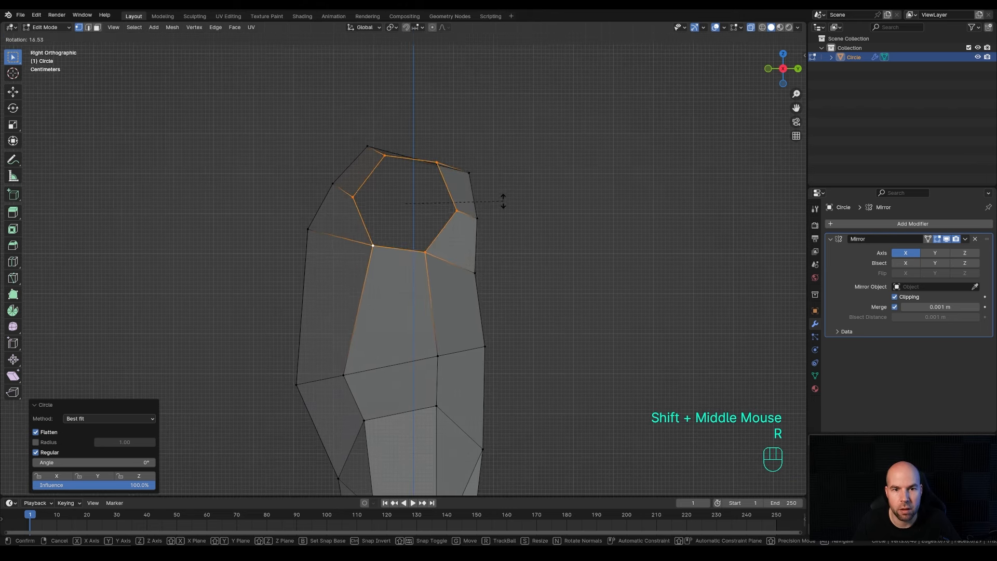
{"action": "left_click", "coordinate": [513, 212]}
{"action": "key", "text": "s"}
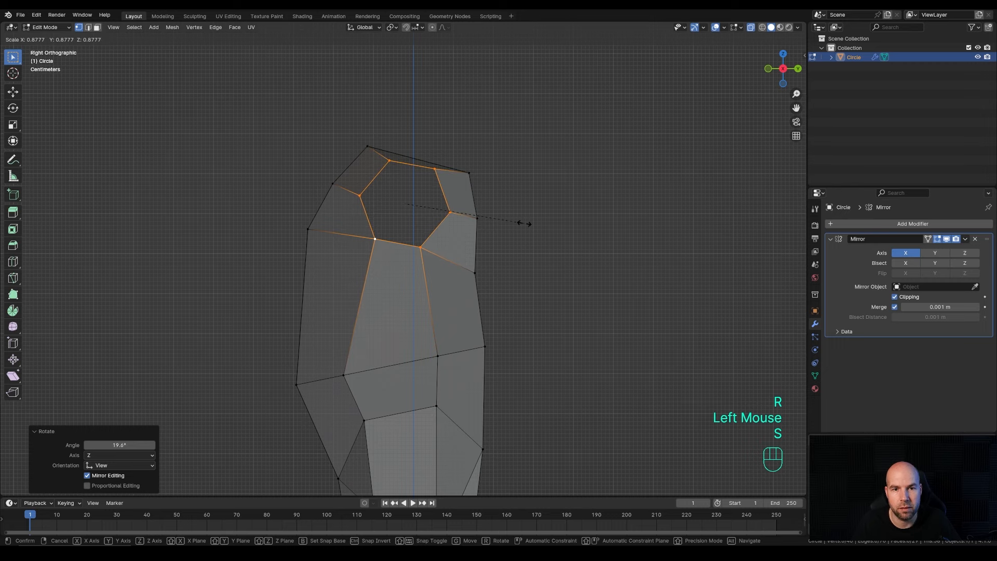
{"action": "left_click", "coordinate": [525, 223]}
- Select the upper part of the arm-opening loop and extrude it outward about 0.055 m in front view to start the shoulder
{"action": "middle_click_drag", "start_coordinate": [499, 216], "coordinate": [519, 157]}
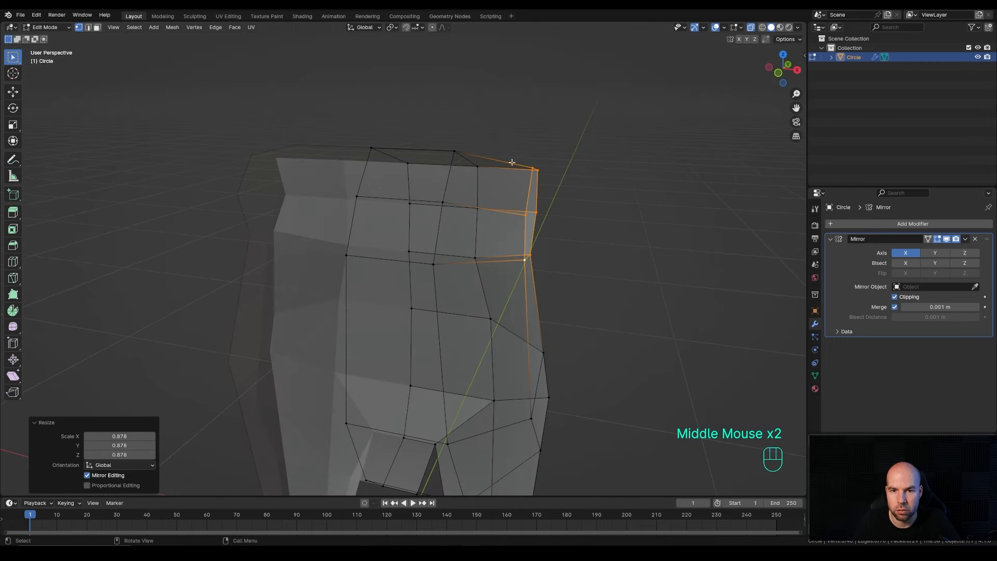
{"action": "left_click_drag", "start_coordinate": [509, 145], "coordinate": [628, 235]}
{"action": "key", "text": "KP_1"}
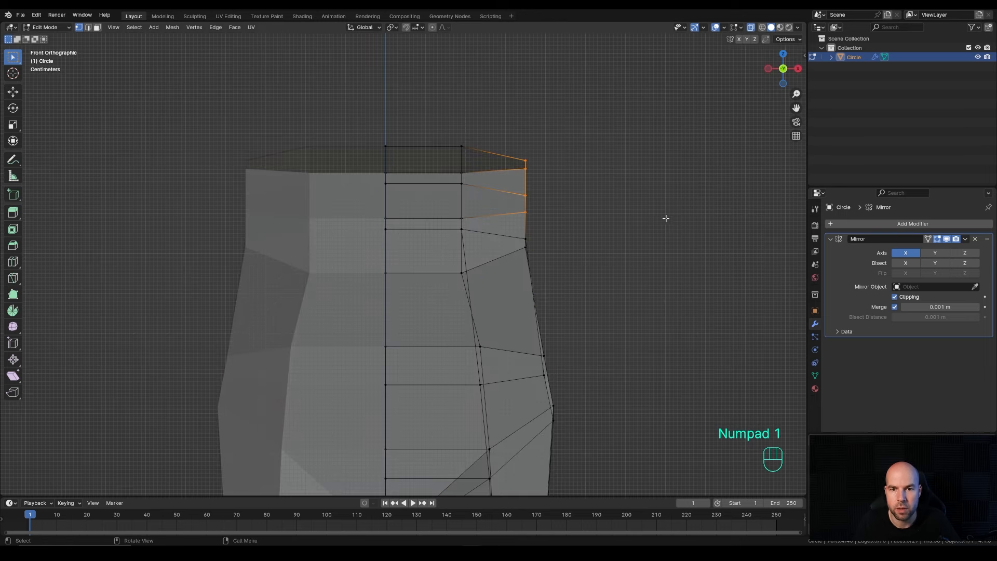
{"action": "middle_click_drag", "start_coordinate": [665, 218], "coordinate": [523, 206], "text": "shift"}
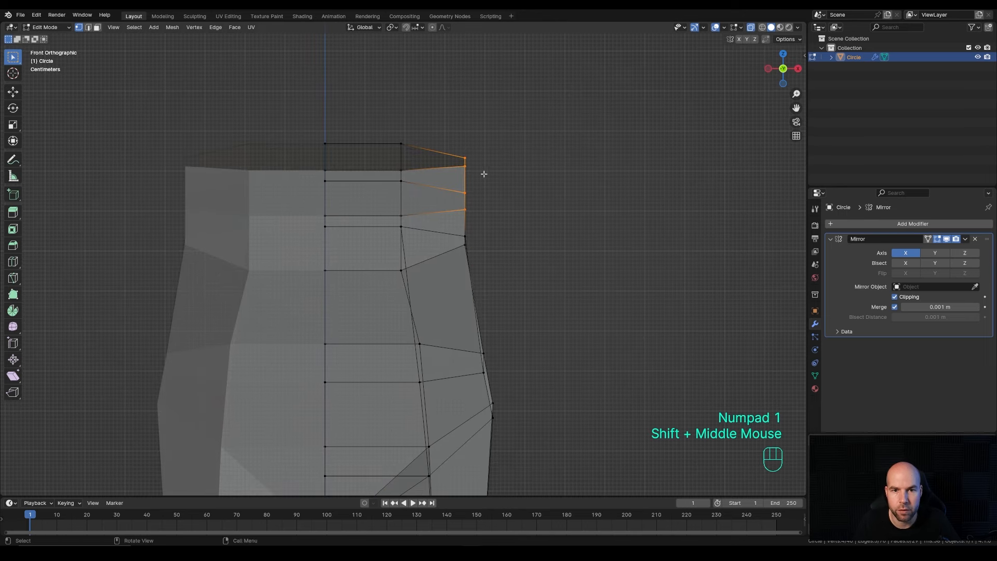
{"action": "key", "text": "e"}
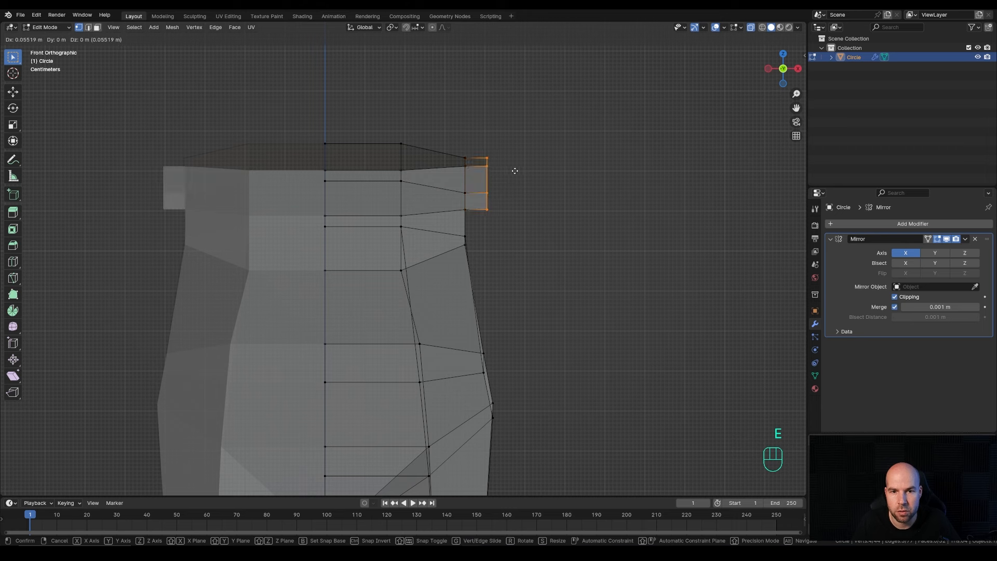
{"action": "key", "text": "KP_1"}
{"action": "key", "text": "KP_0"}
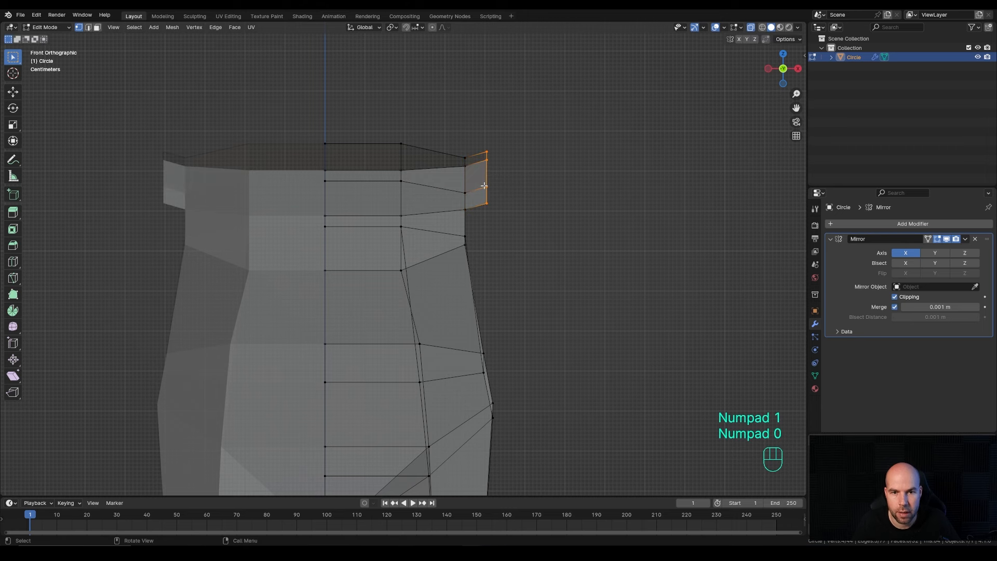
- Enable Auto Merge and slide the lower vertices of the shoulder extrusion fully back onto the arm-opening vertices
{"action": "left_click", "coordinate": [484, 185]}
{"action": "left_click", "coordinate": [767, 40]}
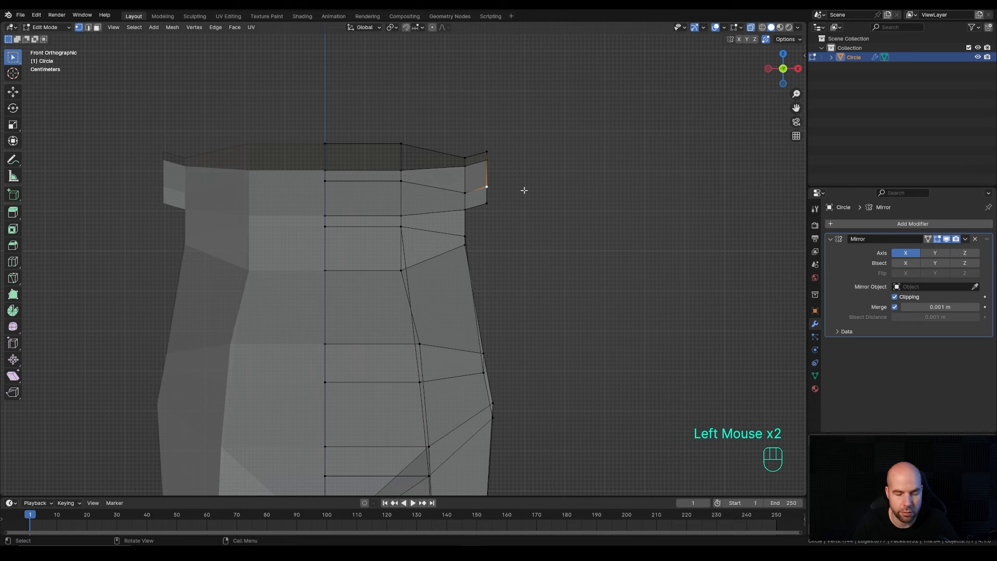
{"action": "key", "text": "g"}
{"action": "key", "text": "g"}
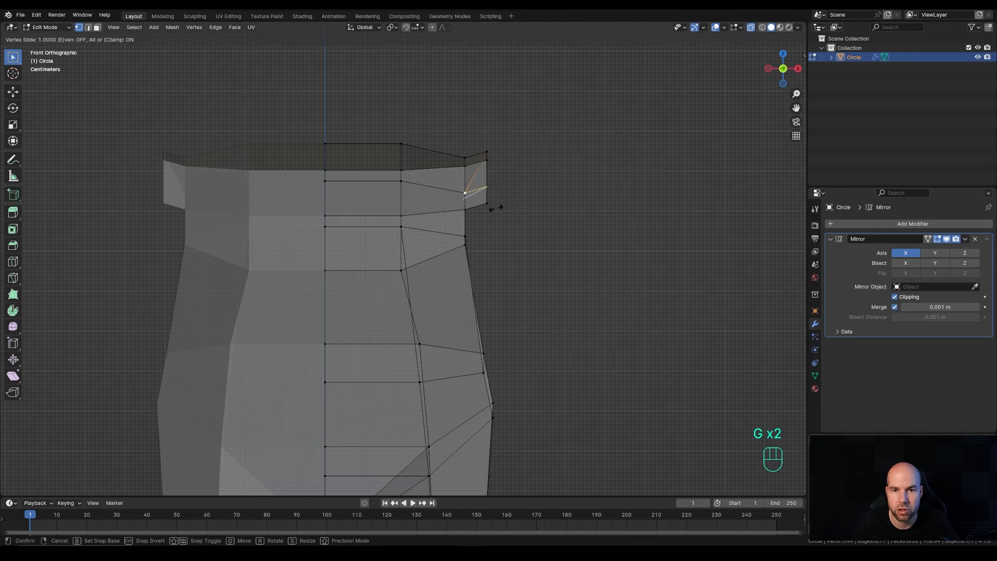
{"action": "left_click", "coordinate": [390, 227]}
{"action": "left_click", "coordinate": [485, 204]}
{"action": "key", "text": "g"}
{"action": "key", "text": "g"}
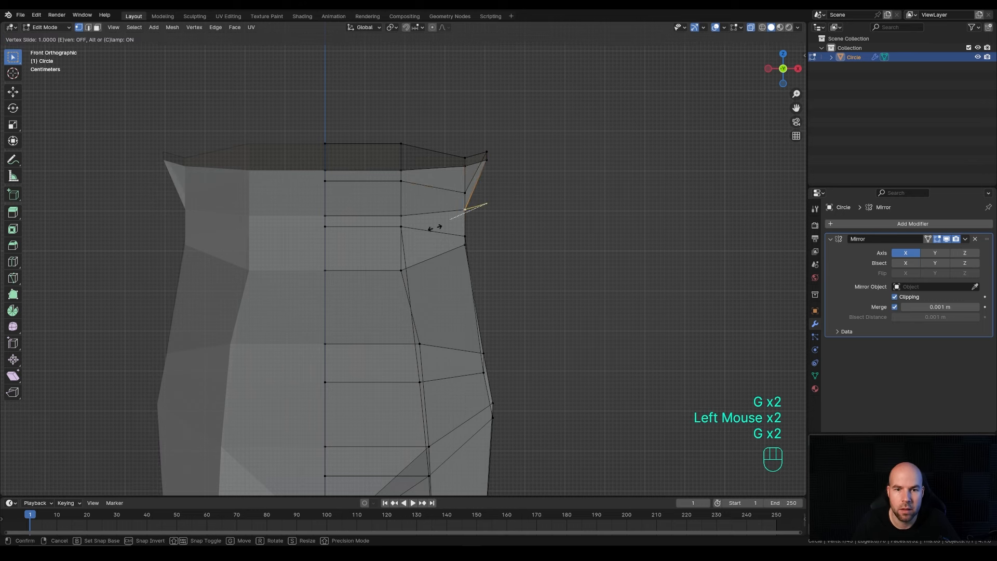
{"action": "left_click", "coordinate": [257, 277]}
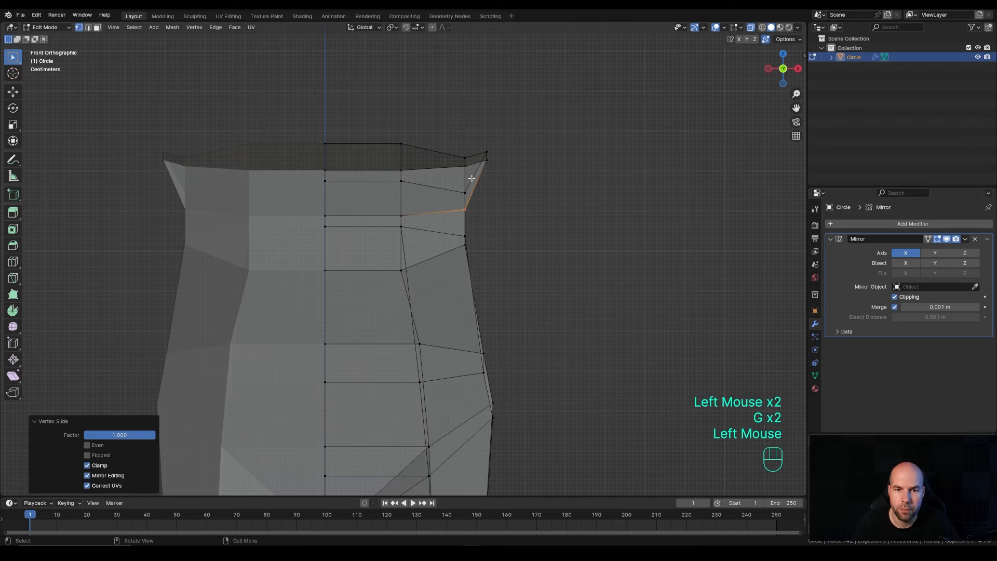
- Select the open loop around the arm hole and extrude it outward about 0.10 m in front view
{"action": "left_click", "coordinate": [468, 213], "text": "alt"}
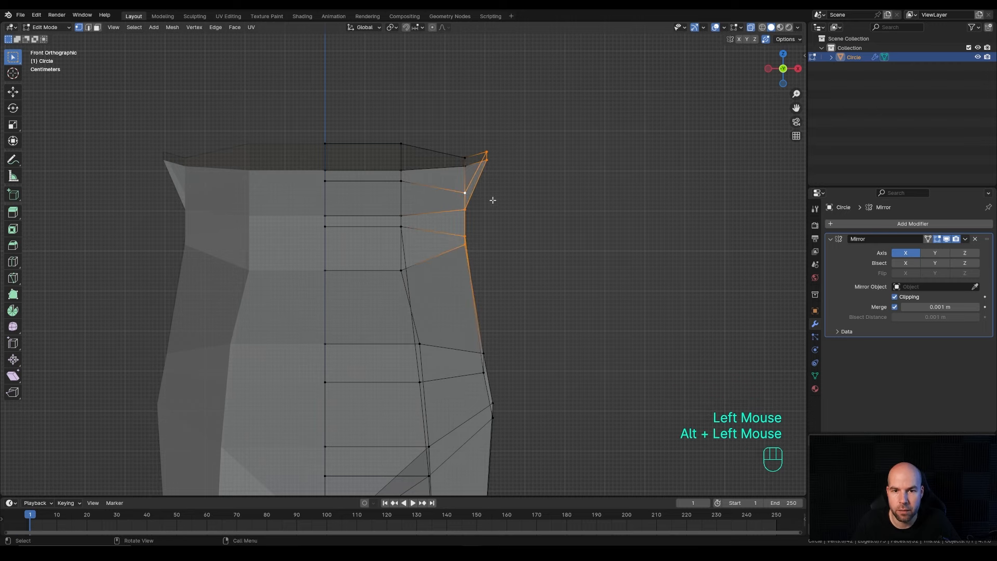
{"action": "middle_click_drag", "start_coordinate": [493, 200], "coordinate": [479, 140]}
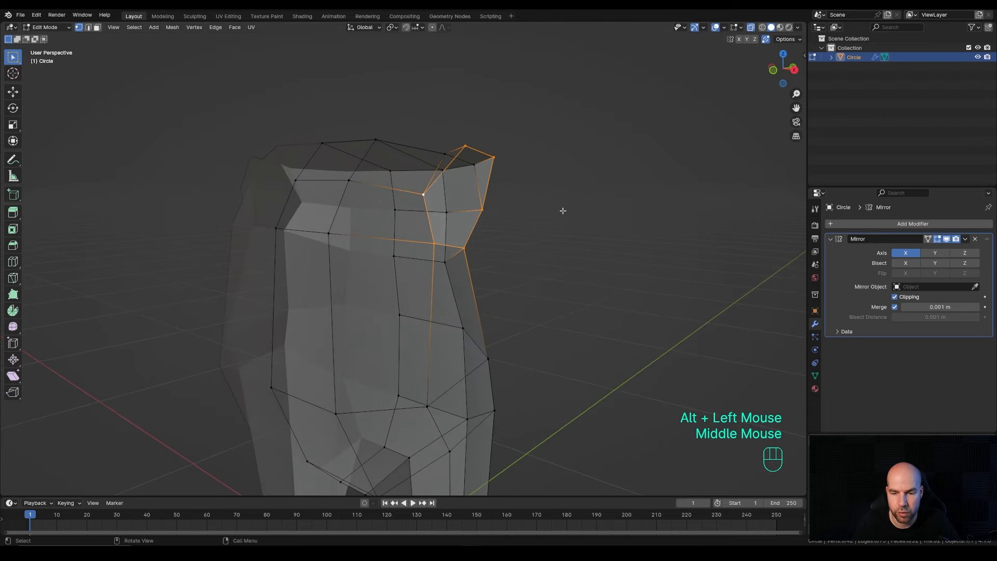
{"action": "key", "text": "KP_1"}
{"action": "key", "text": "e"}
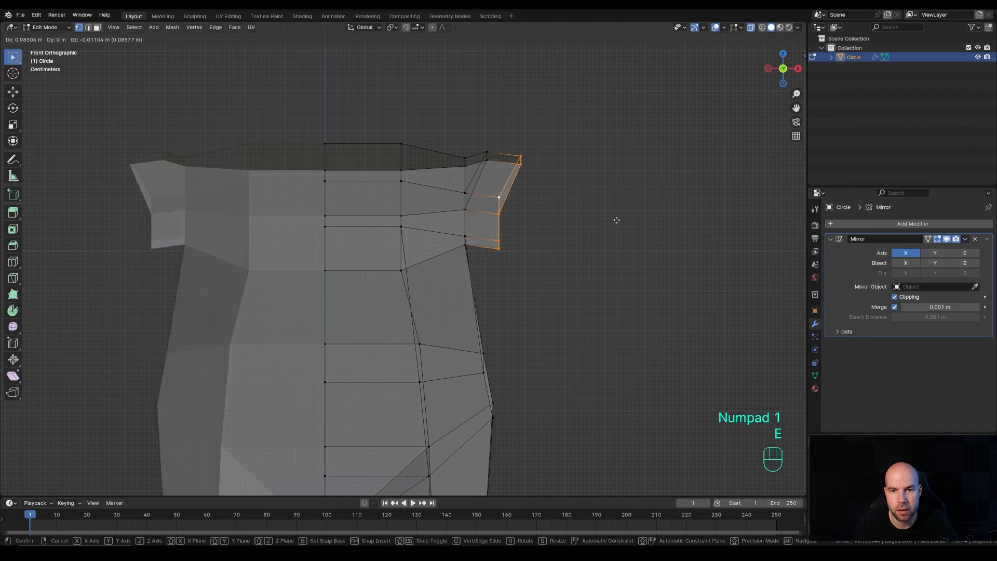
{"action": "left_click", "coordinate": [622, 211]}
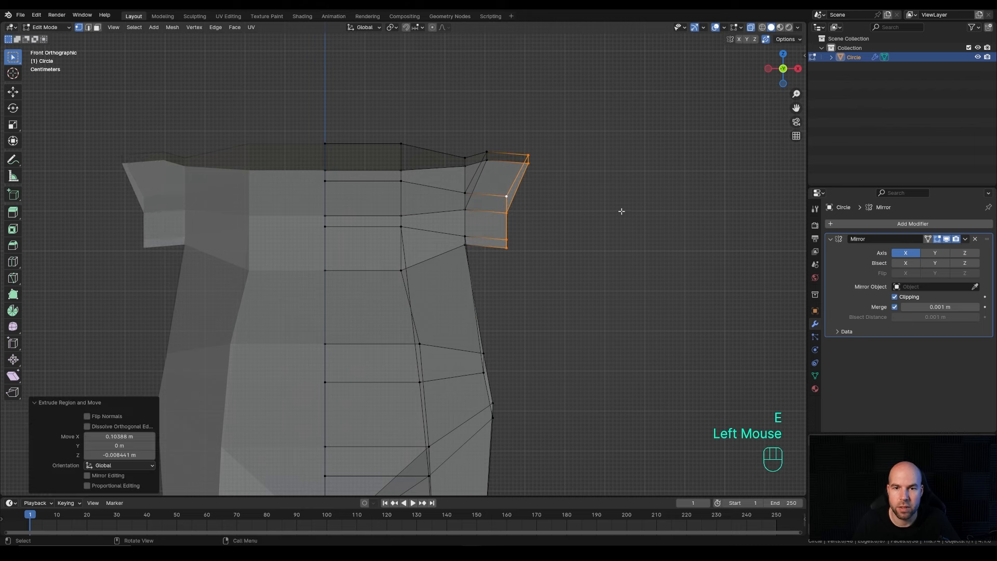
- Flatten the extruded arm loop by scaling it to 0 along X
{"action": "key", "text": "s"}
{"action": "key", "text": "x"}
{"action": "key", "text": "KP_0"}
{"action": "key", "text": "KP_Enter"}
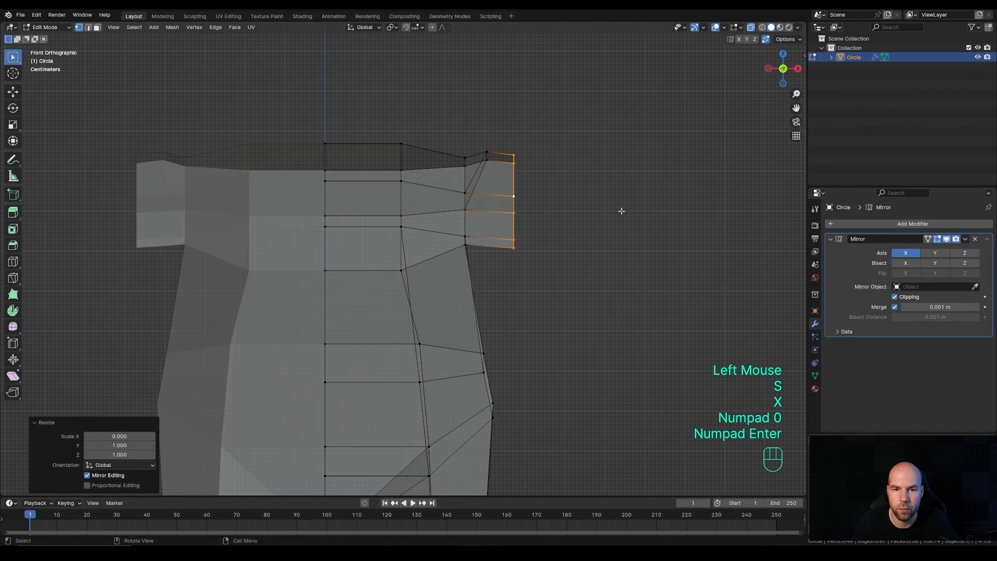
- Tilt the arm loop to follow a lowered arm, scale it to about 0.87, and reposition it beside the shoulder
{"action": "key", "text": "r"}
{"action": "left_click", "coordinate": [603, 230]}
{"action": "key", "text": "g"}
{"action": "left_click", "coordinate": [602, 232]}
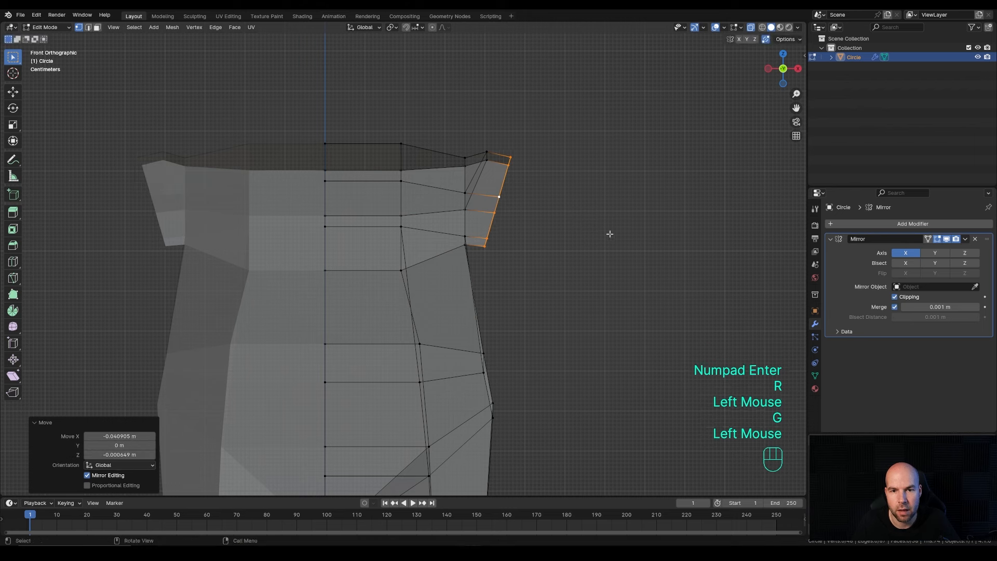
{"action": "key", "text": "s"}
{"action": "left_click", "coordinate": [638, 237]}
{"action": "key", "text": "g"}
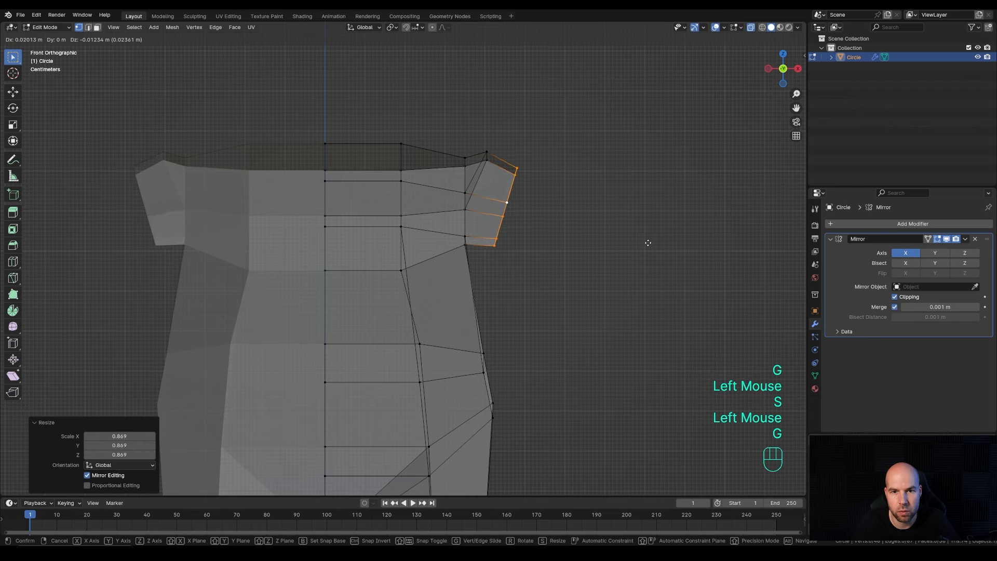
{"action": "left_click", "coordinate": [568, 203]}
- Move the outer shoulder-top vertices about 0.019 m outward and the adjacent inner ones inward and up to round the shoulder
{"action": "left_click", "coordinate": [486, 151]}
{"action": "key", "text": "g"}
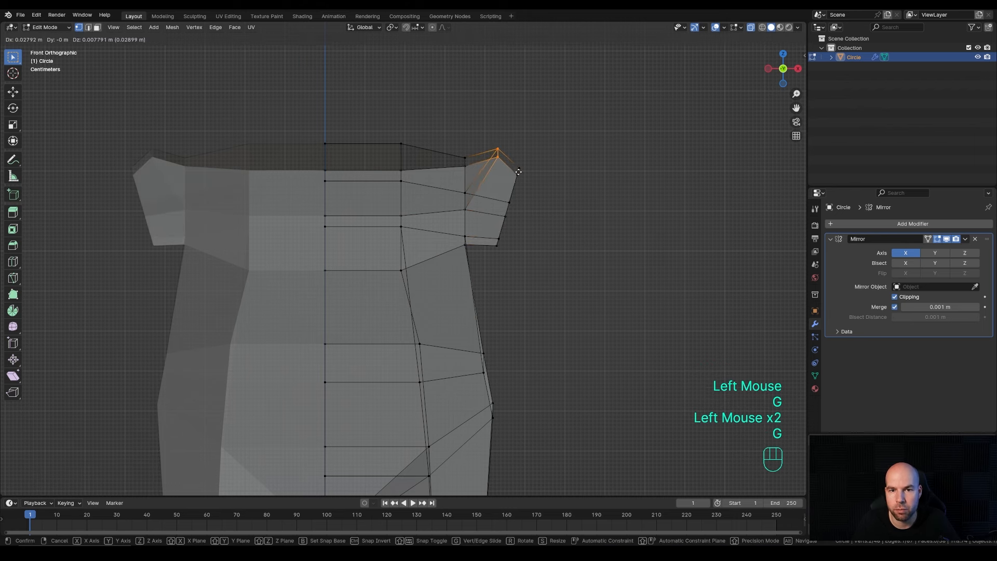
{"action": "left_click", "coordinate": [489, 171]}
{"action": "double_click", "coordinate": [468, 161]}
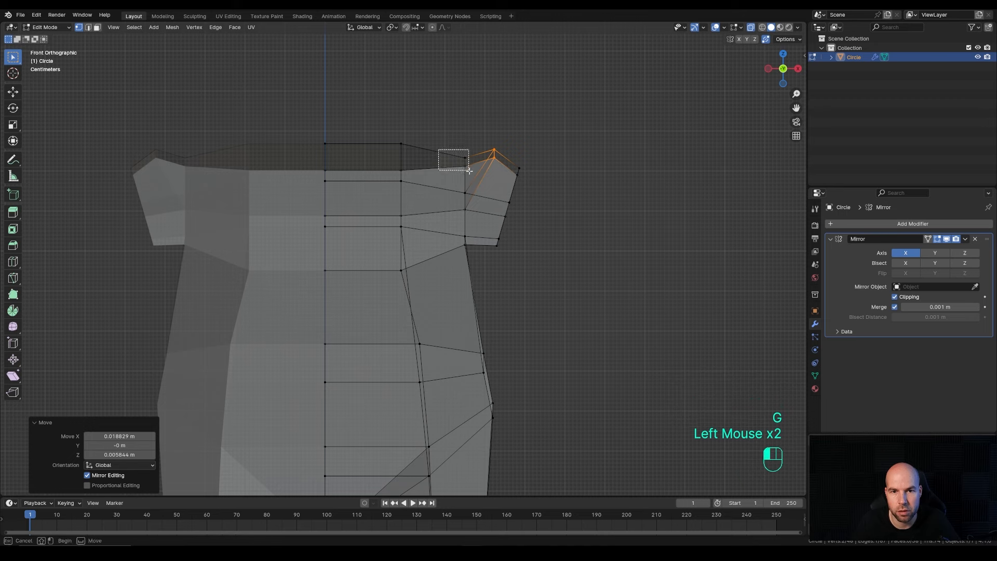
{"action": "key", "text": "g"}
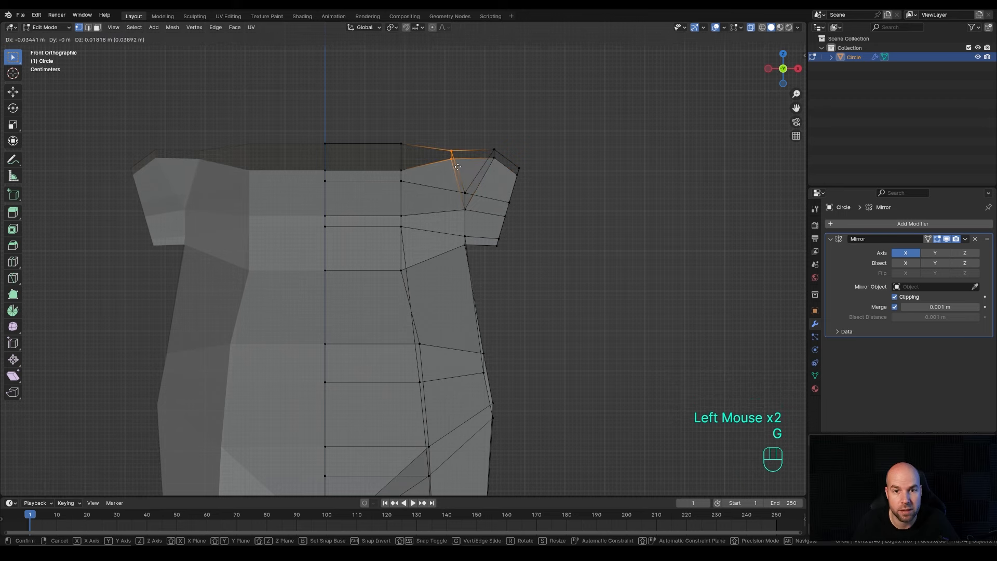
{"action": "left_click", "coordinate": [458, 166]}
- Move the open arm-end loop about 0.014 m outward and 0.005 m down
{"action": "double_click", "coordinate": [521, 181]}
{"action": "left_click", "coordinate": [520, 179], "text": "shift"}
{"action": "key", "text": "g"}
{"action": "left_click", "coordinate": [560, 229]}
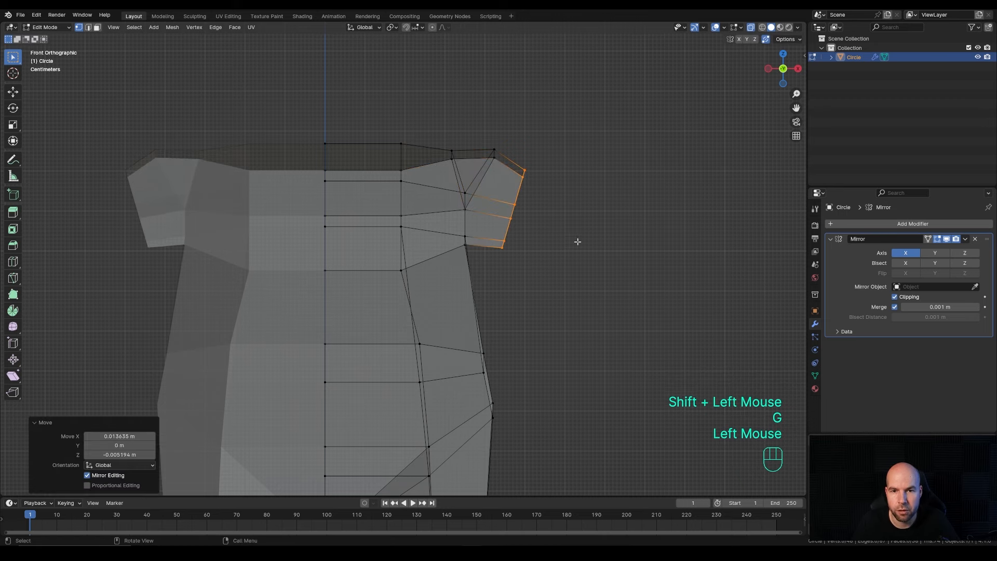
- Extrude the tapered upper arm, then extrude a short elbow segment and scale its end loop to about 1.29
{"action": "scroll", "coordinate": [535, 233], "scroll_direction": "down", "scroll_amount": 3}
{"action": "key", "text": "e"}
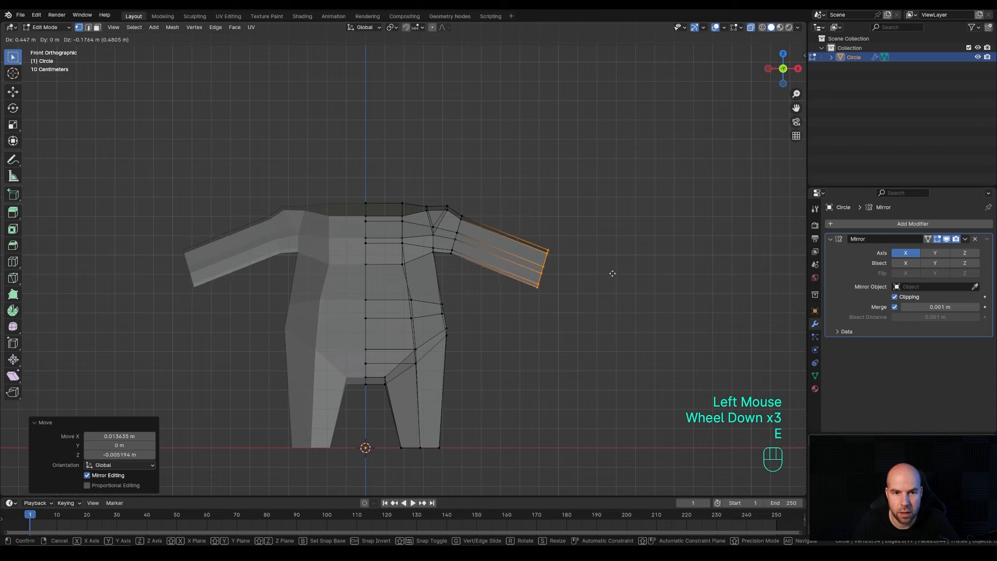
{"action": "left_click", "coordinate": [574, 259]}
{"action": "key", "text": "e"}
{"action": "left_click", "coordinate": [587, 264]}
{"action": "key", "text": "s"}
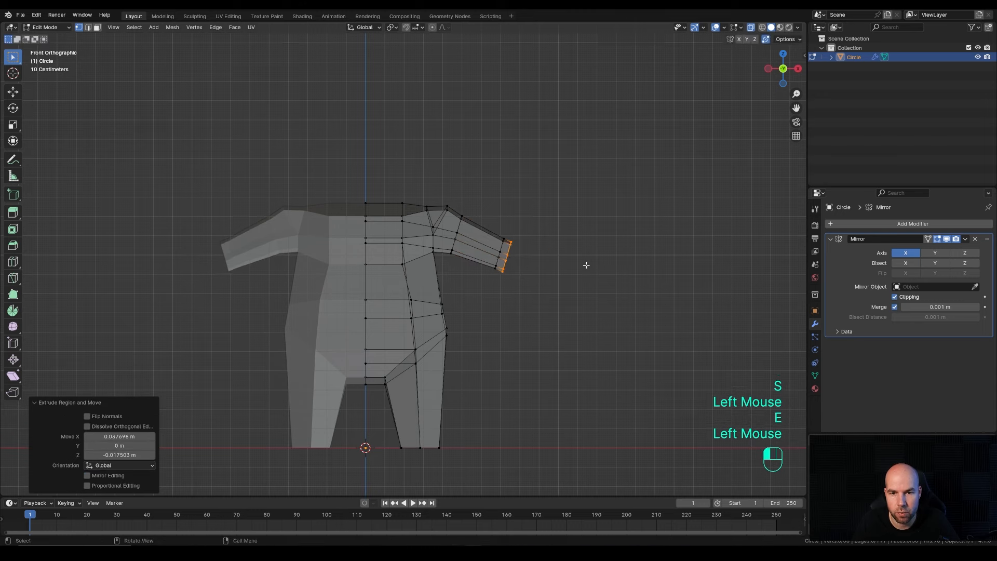
{"action": "key", "text": "s"}
{"action": "left_click", "coordinate": [613, 279]}
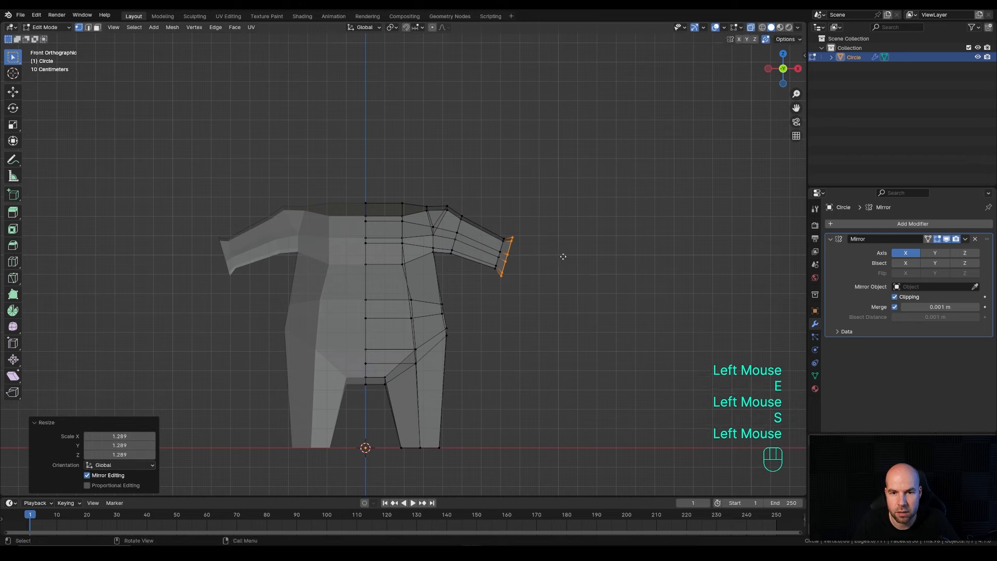
- Extrude the forearm from the elbow loop, scale its end to 0.6, and adjust the wrist position
{"action": "key", "text": "e"}
{"action": "left_click", "coordinate": [625, 283]}
{"action": "key", "text": "s"}
{"action": "left_click", "coordinate": [589, 278]}
{"action": "key", "text": "g"}
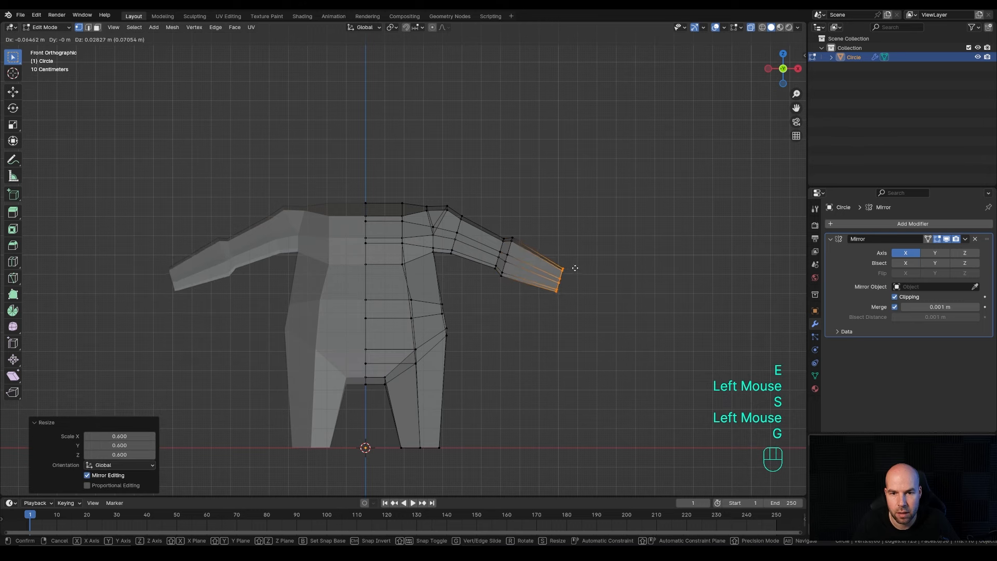
{"action": "left_click", "coordinate": [563, 265]}
- Select the elbow and forearm and move them inward to shorten the upper arm
{"action": "left_click_drag", "start_coordinate": [483, 218], "coordinate": [622, 319]}
{"action": "key", "text": "g"}
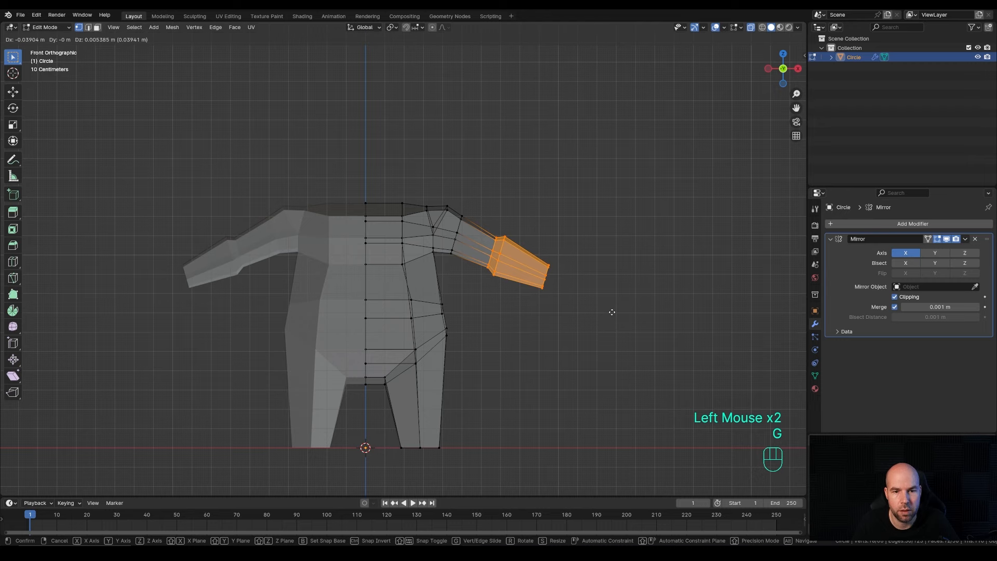
{"action": "left_click", "coordinate": [602, 312]}
- Move the side waist vertices about 0.019 m outward and 0.020 m up in front view
{"action": "double_click", "coordinate": [439, 303]}
{"action": "key", "text": "g"}
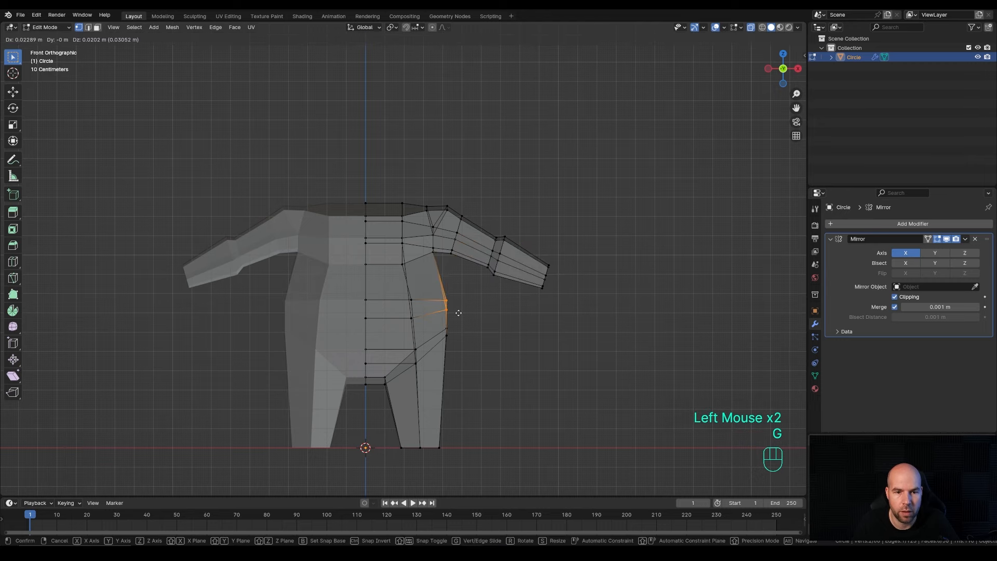
{"action": "left_click", "coordinate": [458, 313]}
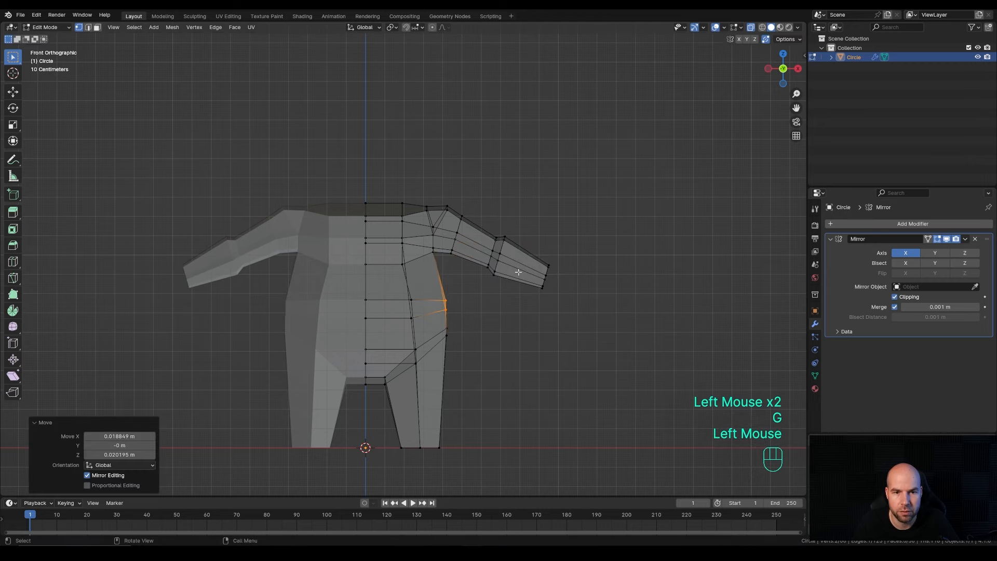
- In right view, move the back waist vertices about 0.028 m backward and 0.030 m down
{"action": "middle_click_drag", "start_coordinate": [458, 313], "coordinate": [447, 294]}
{"action": "key", "text": "KP_3"}
{"action": "left_click", "coordinate": [463, 297]}
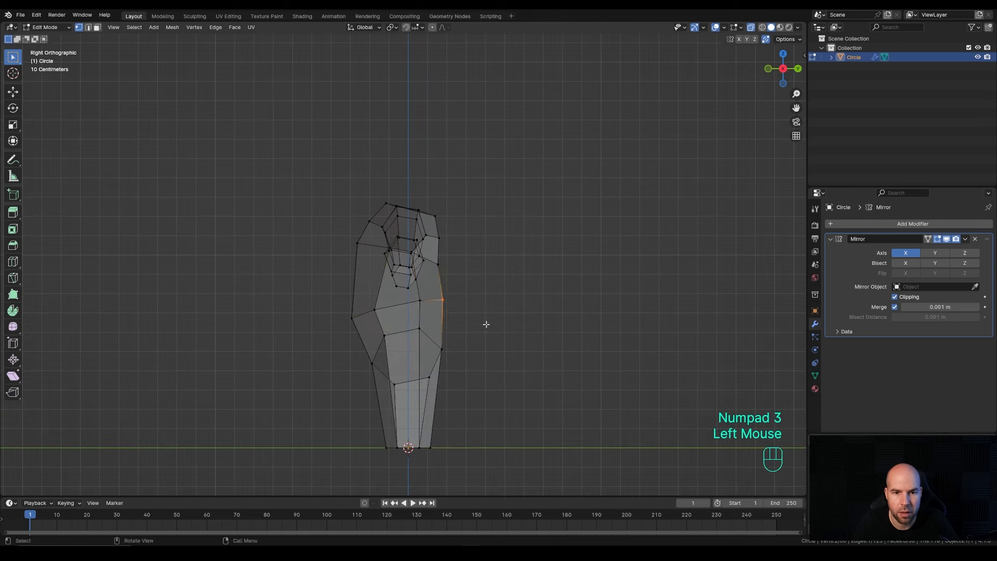
{"action": "key", "text": "g"}
{"action": "left_click", "coordinate": [481, 329]}
- Refine the back profile by moving the buttock vertices backward and up and the mid-back vertices about 0.015 m inward
{"action": "double_click", "coordinate": [439, 336]}
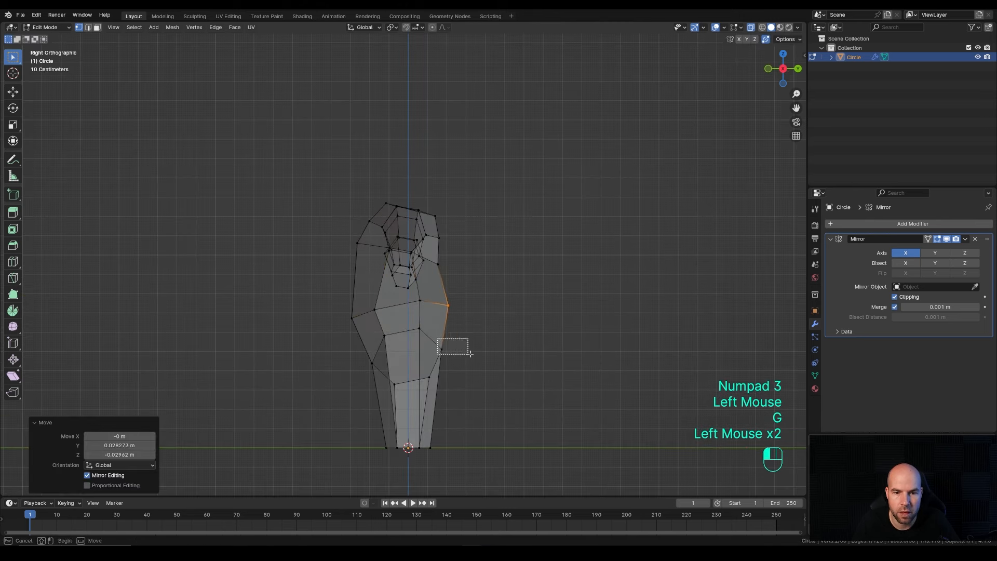
{"action": "key", "text": "g"}
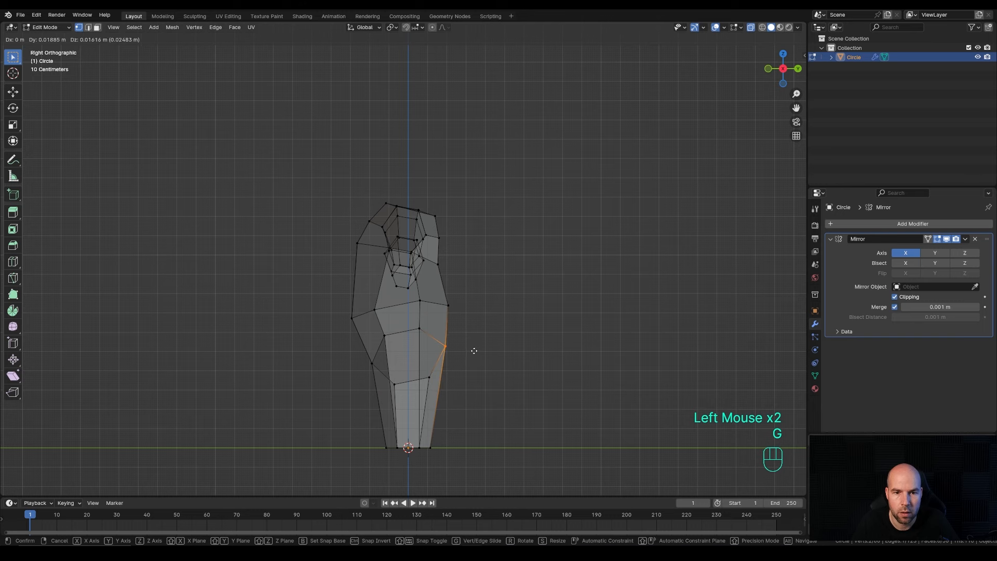
{"action": "left_click", "coordinate": [474, 350]}
{"action": "left_click", "coordinate": [462, 282]}
{"action": "key", "text": "g"}
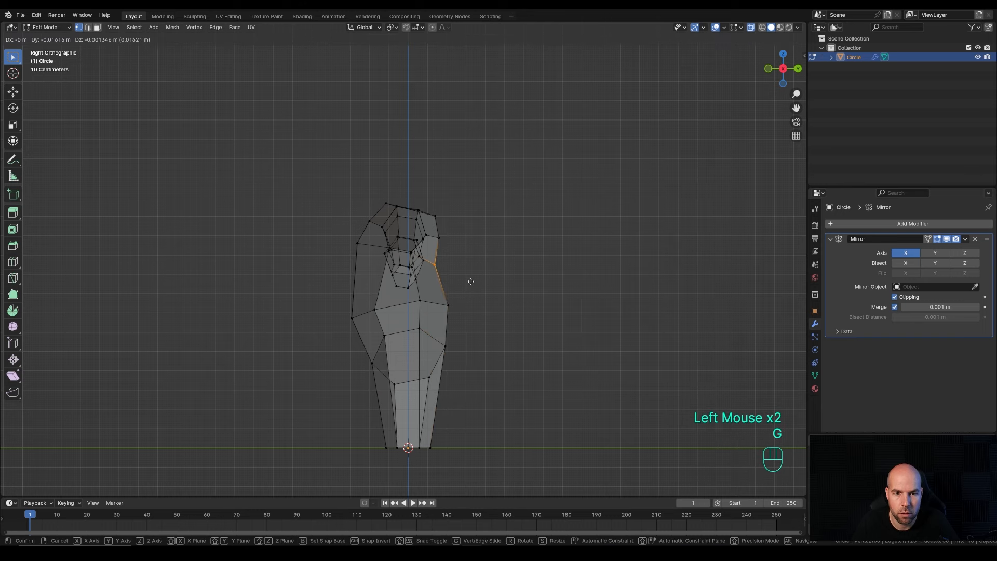
{"action": "left_click", "coordinate": [471, 282]}
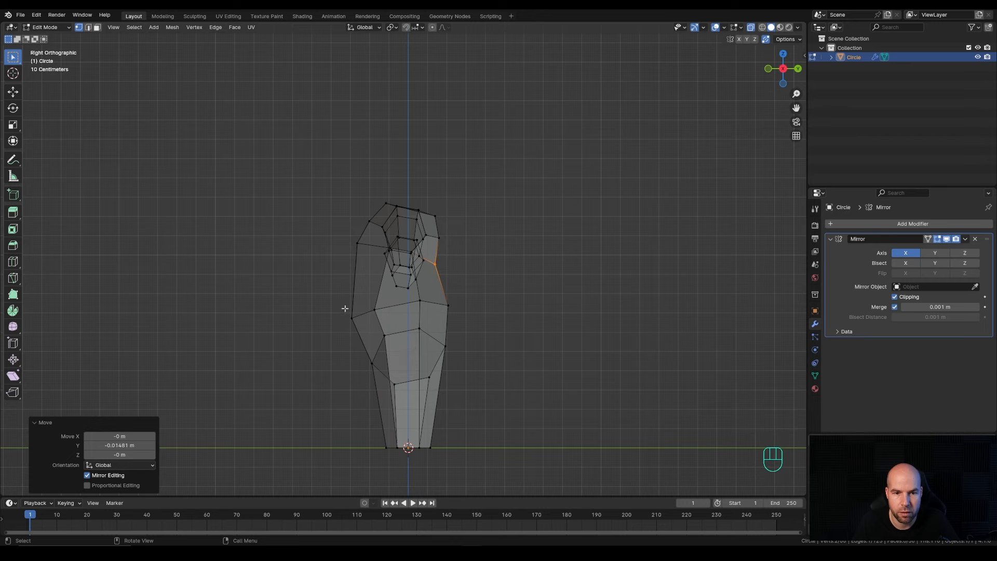
- Move the front lower-belly vertices about 0.018 m forward and 0.007 m up
{"action": "left_click", "coordinate": [372, 366]}
{"action": "key", "text": "g"}
{"action": "left_click", "coordinate": [381, 378]}
{"action": "middle_click_drag", "start_coordinate": [381, 378], "coordinate": [535, 260]}
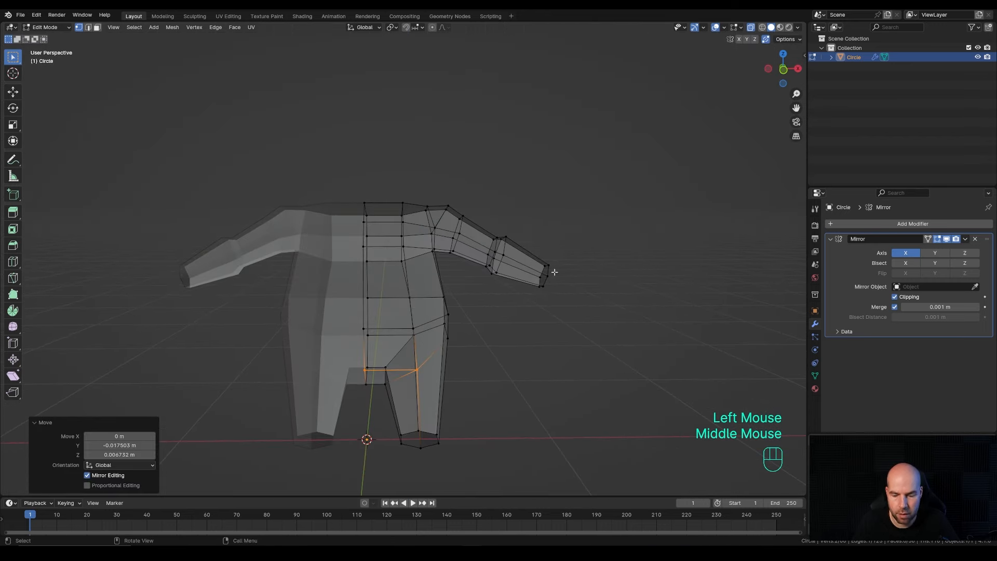
- In front view, move the hip and leg vertices about 0.030 m inward along X
{"action": "key", "text": "KP_1"}
{"action": "left_click_drag", "start_coordinate": [374, 296], "coordinate": [496, 456]}
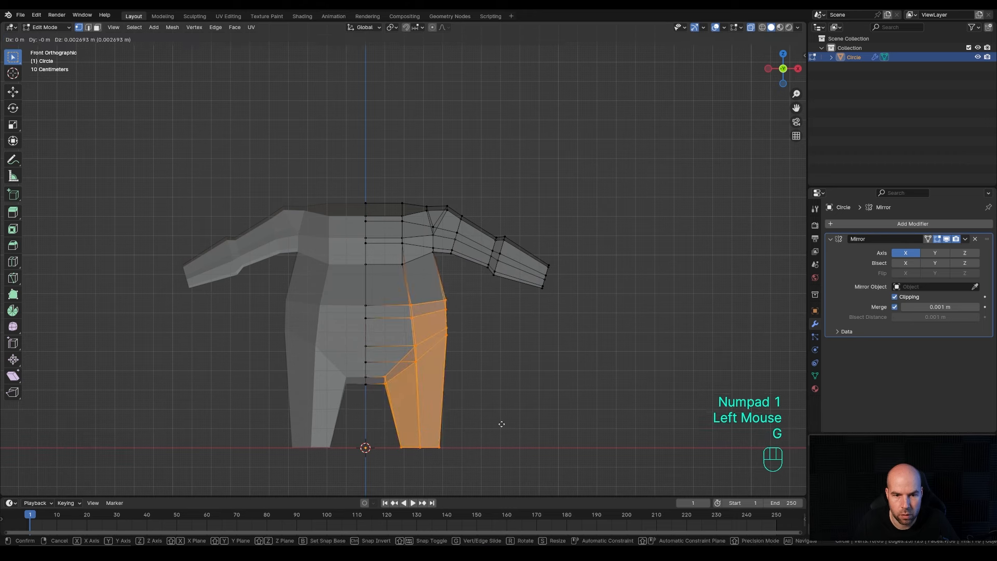
{"action": "key", "text": "g"}
{"action": "key", "text": "x"}
{"action": "key", "text": "Escape"}
{"action": "key", "text": "g"}
{"action": "key", "text": "x"}
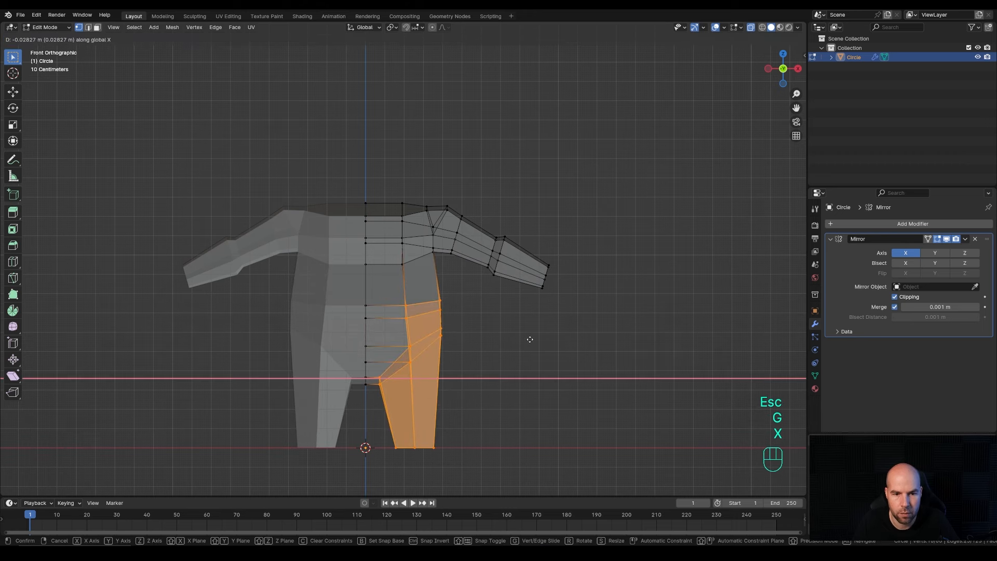
{"action": "left_click", "coordinate": [442, 416]}
- Add a loop cut near the bottom of the leg with a slide factor of about 0.6 and flatten it to zero along Z
{"action": "middle_click_drag", "start_coordinate": [442, 416], "coordinate": [446, 328], "text": "shift"}
{"action": "key", "text": "ctrl+r"}
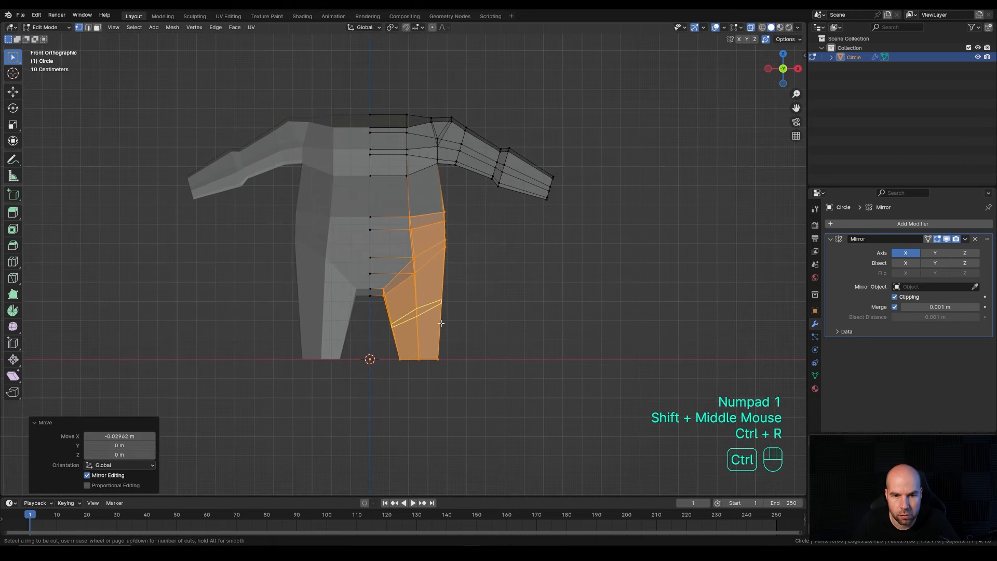
{"action": "left_click", "coordinate": [440, 311]}
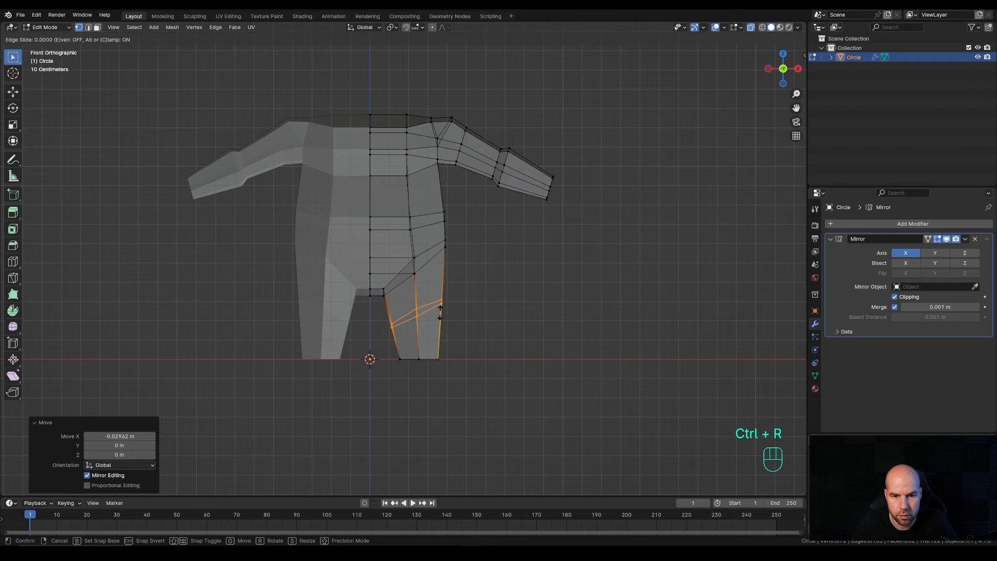
{"action": "left_click", "coordinate": [437, 348]}
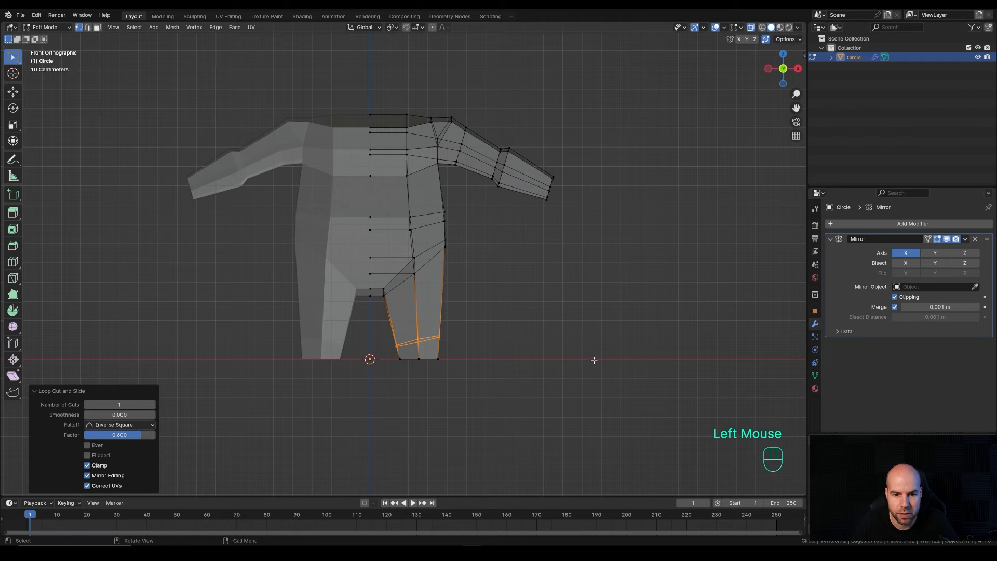
{"action": "key", "text": "s"}
{"action": "key", "text": "z"}
{"action": "key", "text": "KP_0"}
{"action": "key", "text": "KP_Enter"}
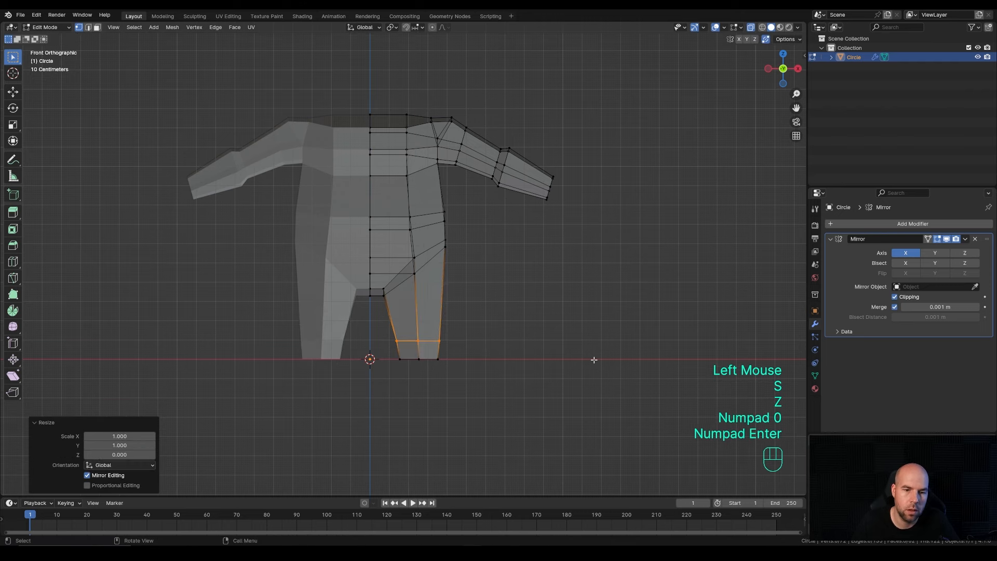
- Extrude the front faces at the bottom of the leg about 0.23 m forward along Y to form the foot
{"action": "middle_click_drag", "start_coordinate": [419, 339], "coordinate": [413, 382]}
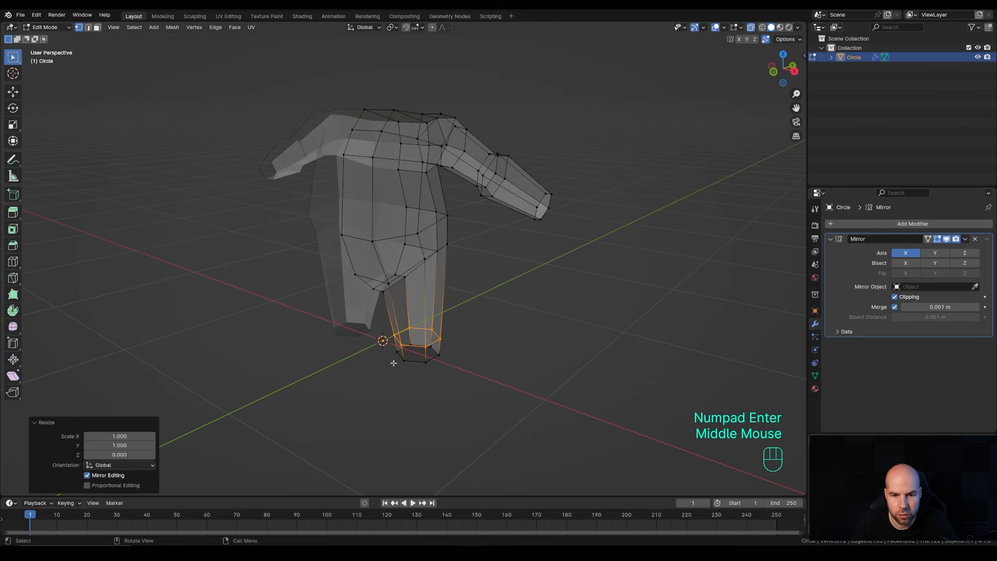
{"action": "key", "text": "3"}
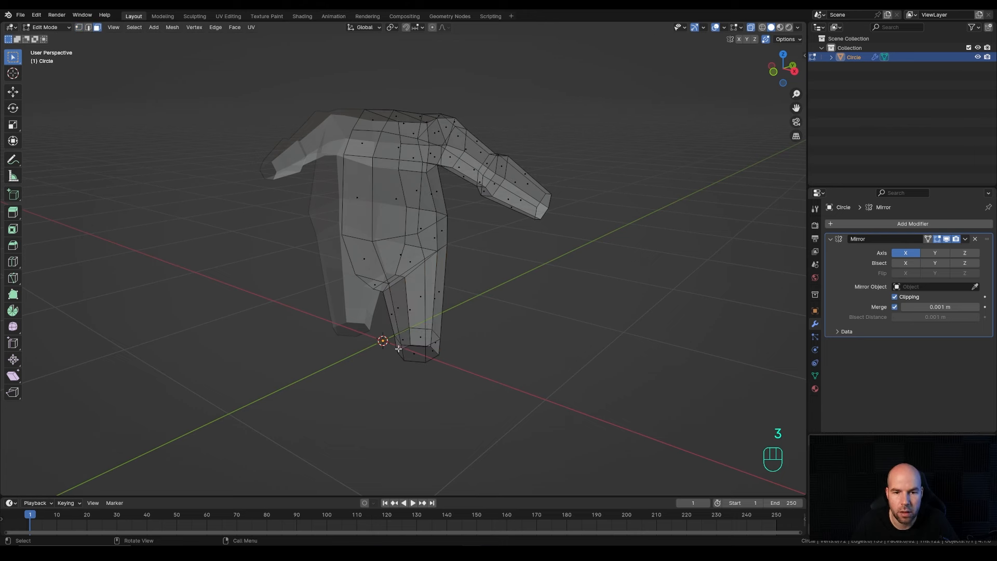
{"action": "left_click", "coordinate": [397, 351]}
{"action": "left_click", "coordinate": [410, 352], "text": "shift"}
{"action": "middle_click_drag", "start_coordinate": [489, 367], "coordinate": [469, 363]}
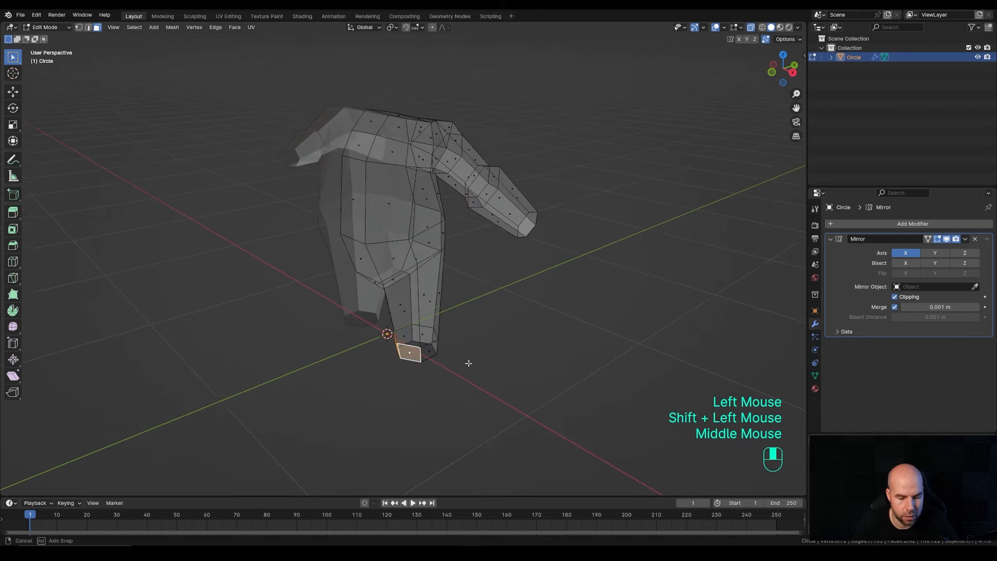
{"action": "key", "text": "g"}
{"action": "key", "text": "y"}
{"action": "key", "text": "Escape"}
{"action": "key", "text": "e"}
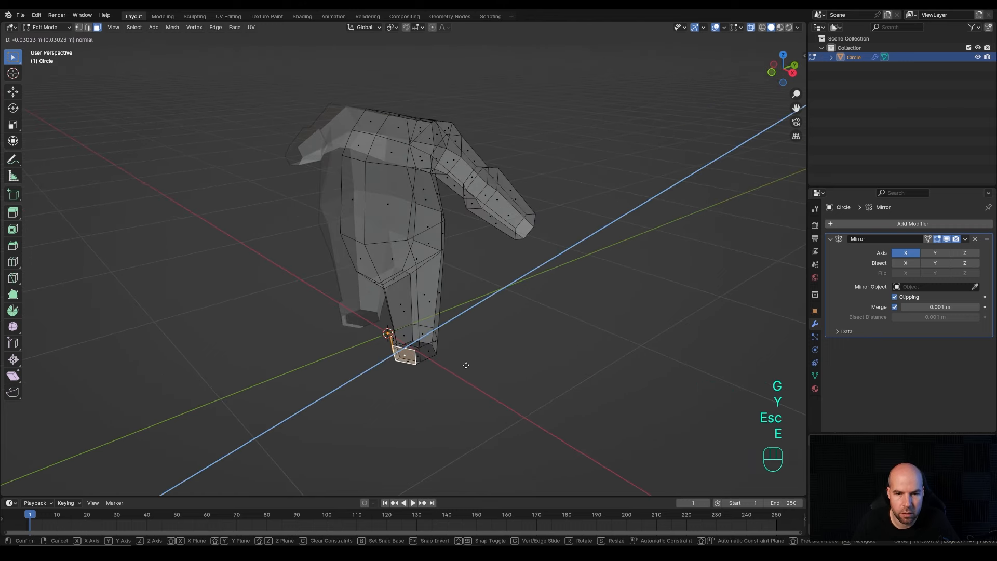
{"action": "key", "text": "y"}
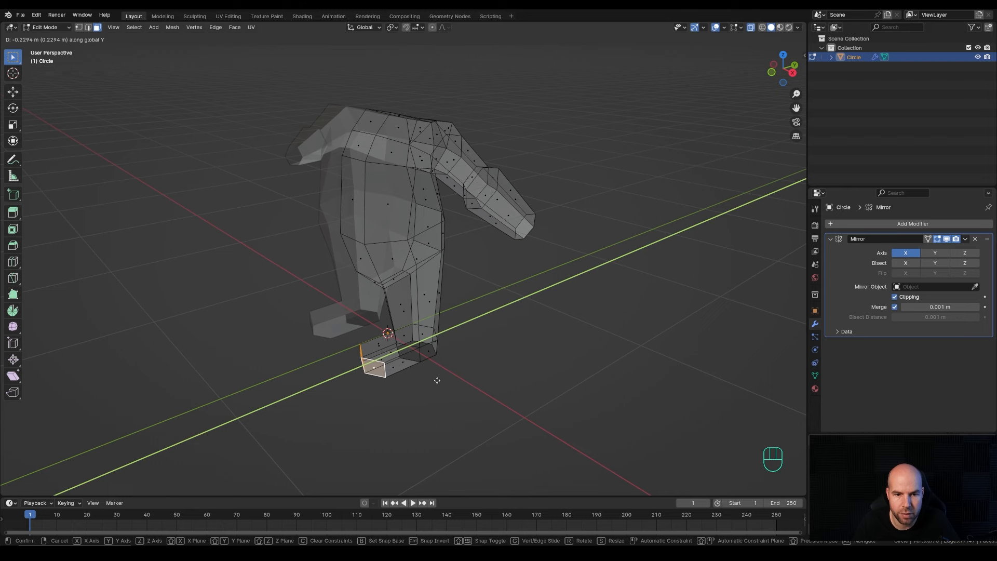
{"action": "left_click", "coordinate": [423, 377]}
- Edge-slide the ankle vertices above the foot by a factor of about -0.126
{"action": "middle_click_drag", "start_coordinate": [423, 377], "coordinate": [442, 321]}
{"action": "key", "text": "1"}
{"action": "left_click", "coordinate": [384, 346]}
{"action": "left_click", "coordinate": [399, 355], "text": "shift"}
{"action": "left_click", "coordinate": [418, 346], "text": "shift"}
{"action": "key", "text": "g"}
{"action": "key", "text": "g"}
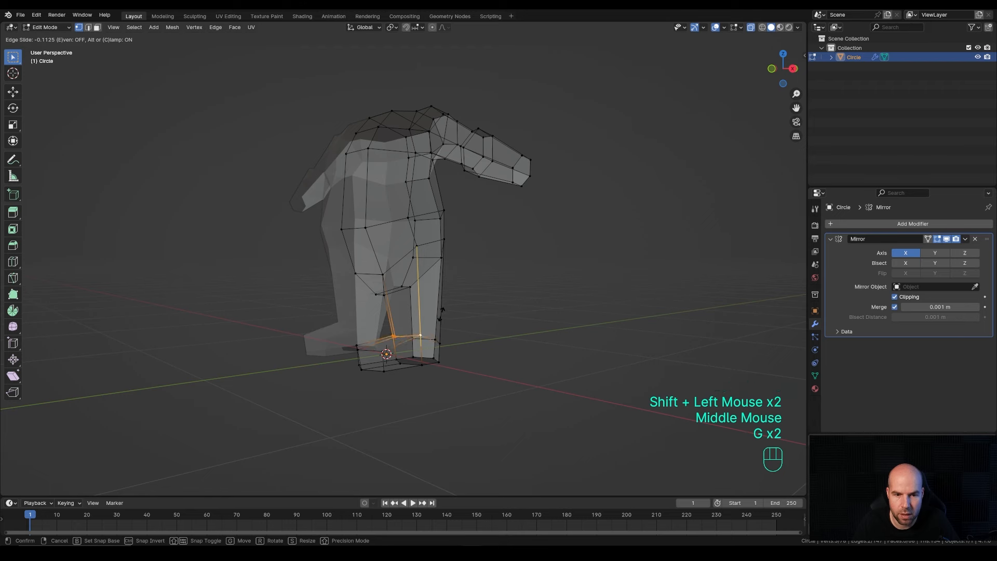
{"action": "left_click", "coordinate": [441, 313]}
- Add a centered loop cut across the extruded foot
{"action": "middle_click_drag", "start_coordinate": [441, 314], "coordinate": [382, 351]}
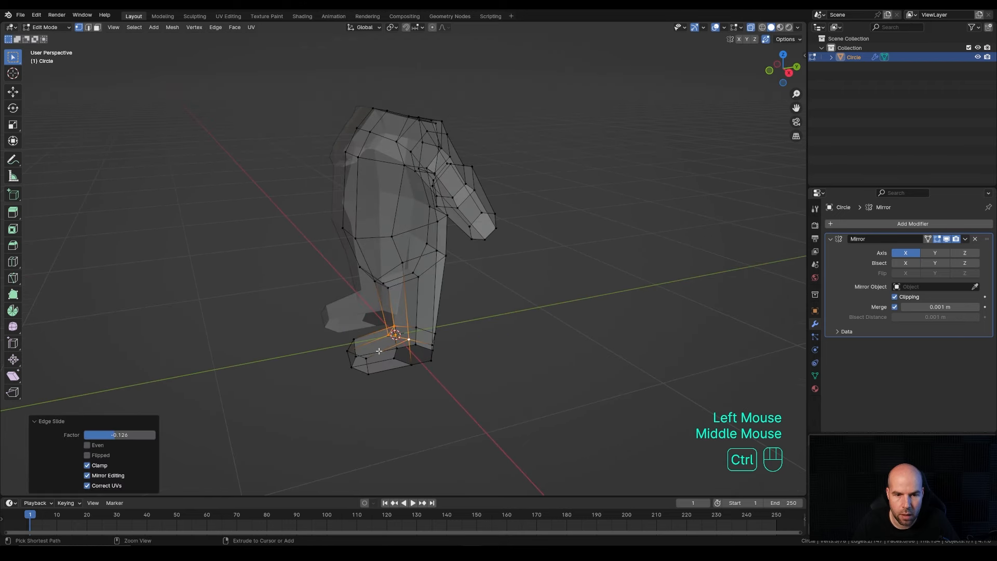
{"action": "key", "text": "ctrl+r"}
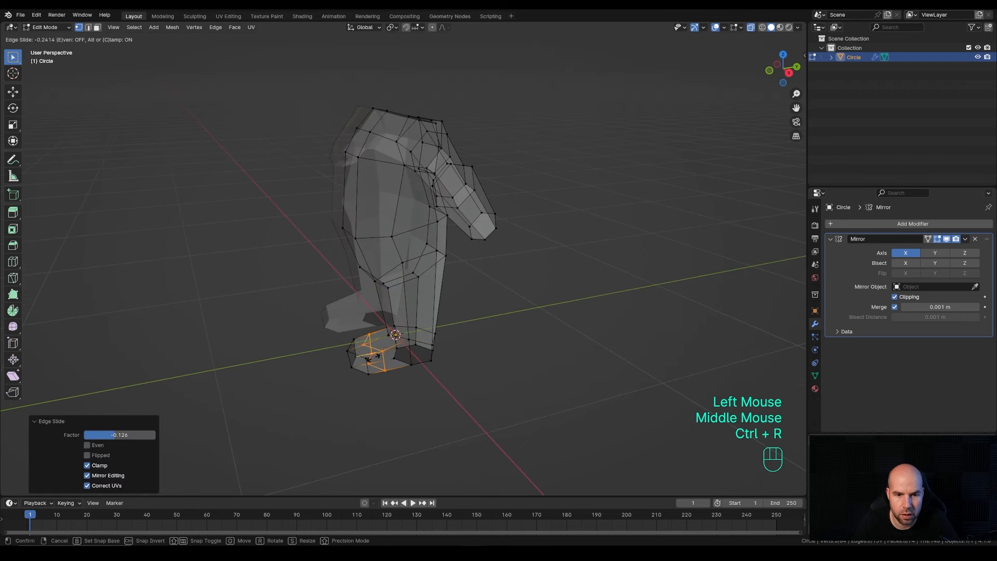
{"action": "right_click", "coordinate": [377, 353]}
- Raise the middle vertex on top of the foot about 0.053 m along Z
{"action": "left_click", "coordinate": [395, 354]}
{"action": "middle_click_drag", "start_coordinate": [395, 354], "coordinate": [408, 337]}
{"action": "key", "text": "g"}
{"action": "key", "text": "z"}
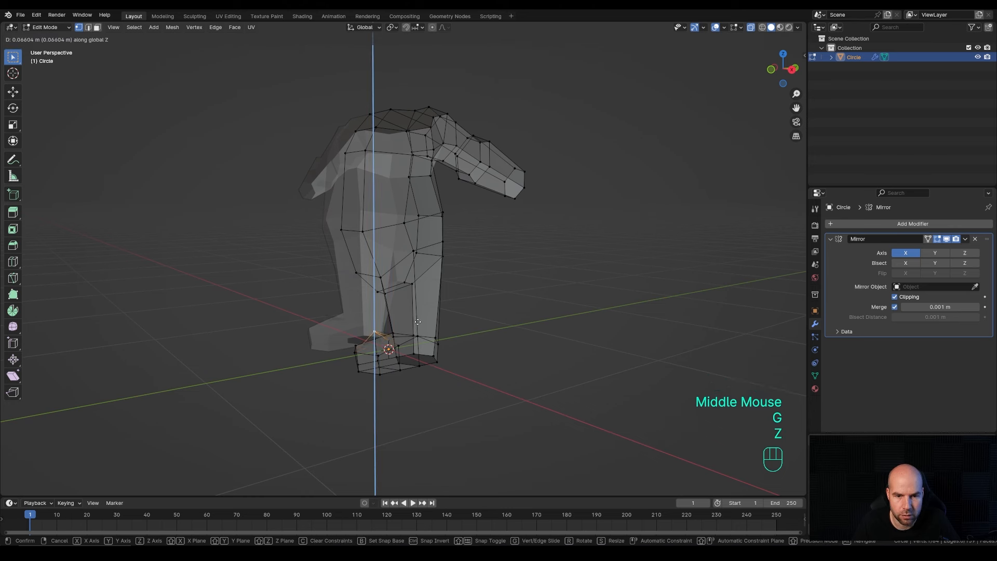
{"action": "key", "text": "Escape"}
{"action": "key", "text": "g"}
{"action": "key", "text": "z"}
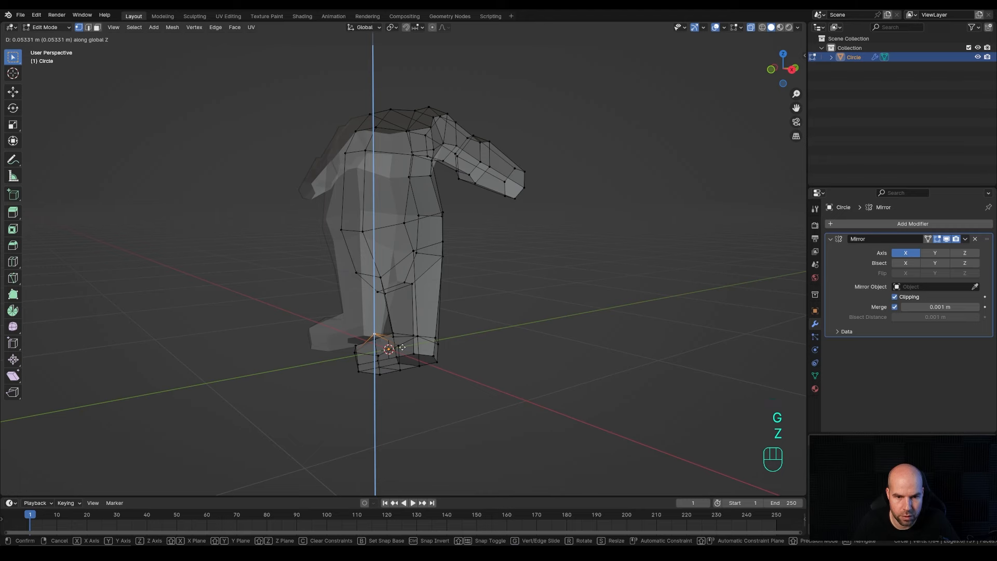
{"action": "left_click", "coordinate": [402, 347]}
- Turn off X-ray and fill the open loop under the foot with a face
{"action": "middle_click_drag", "start_coordinate": [404, 346], "coordinate": [427, 329]}
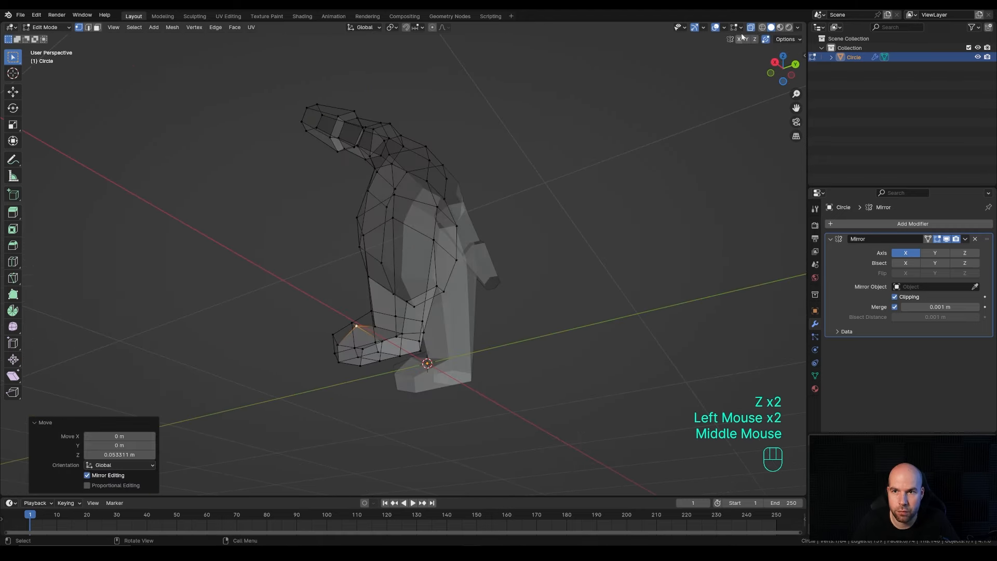
{"action": "left_click", "coordinate": [751, 27]}
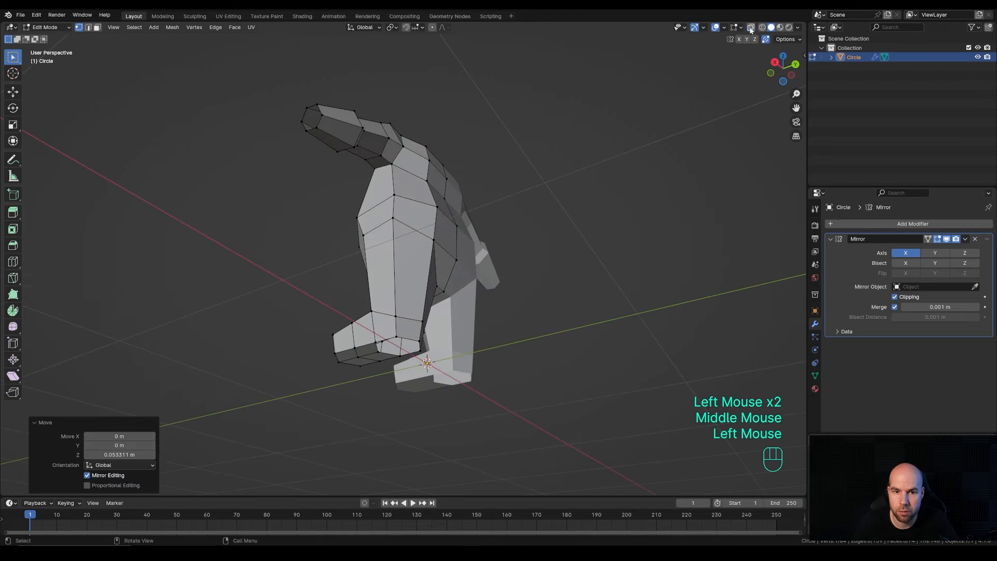
{"action": "middle_click_drag", "start_coordinate": [395, 291], "coordinate": [411, 310]}
{"action": "left_click", "coordinate": [387, 325], "text": "alt"}
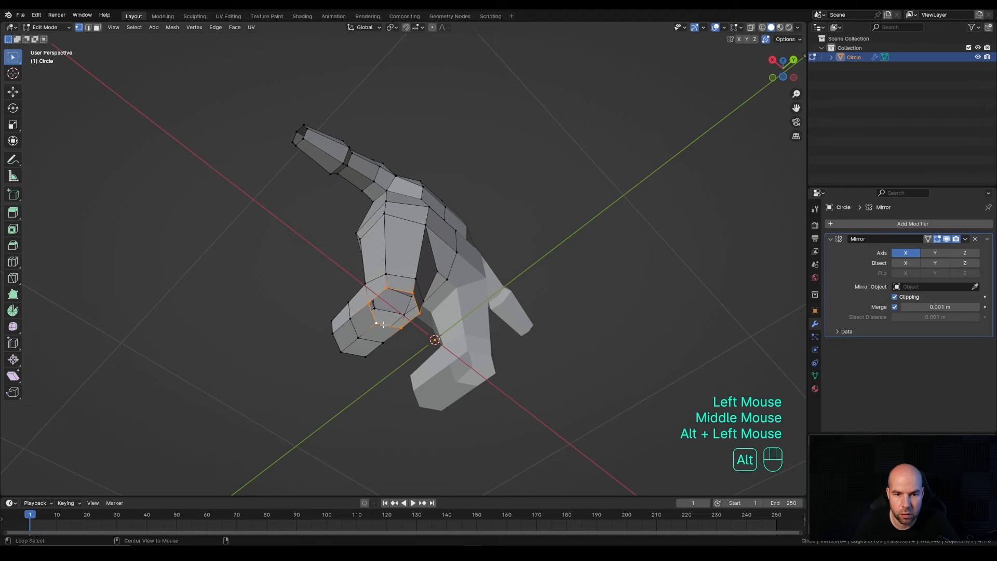
{"action": "key", "text": "f"}
{"action": "middle_click_drag", "start_coordinate": [462, 327], "coordinate": [520, 348]}
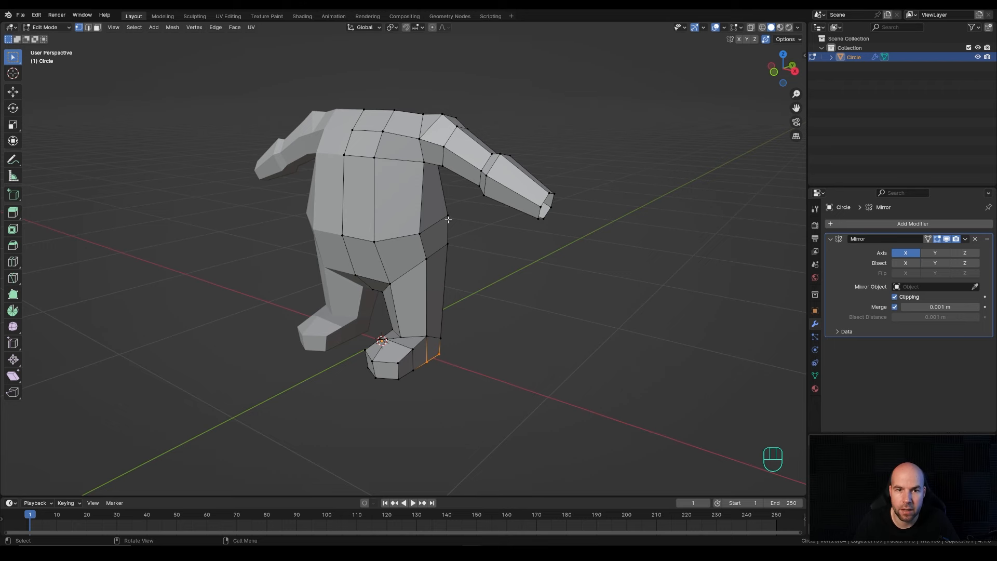
- Inset the top torso face beside the mirror line about 0.067 m with Boundary turned off
{"action": "middle_click_drag", "start_coordinate": [449, 220], "coordinate": [423, 249]}
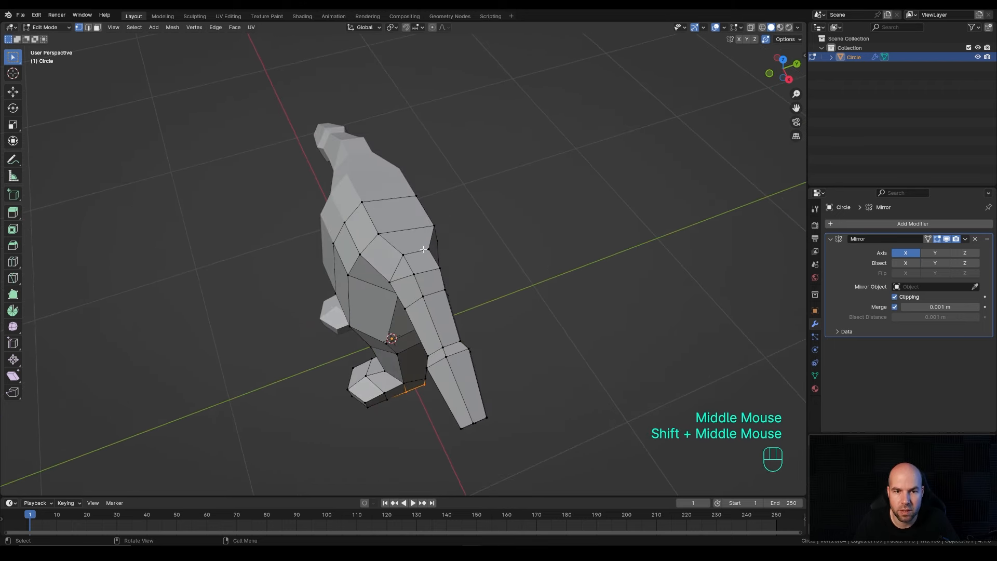
{"action": "key", "text": "3"}
{"action": "left_click", "coordinate": [397, 215]}
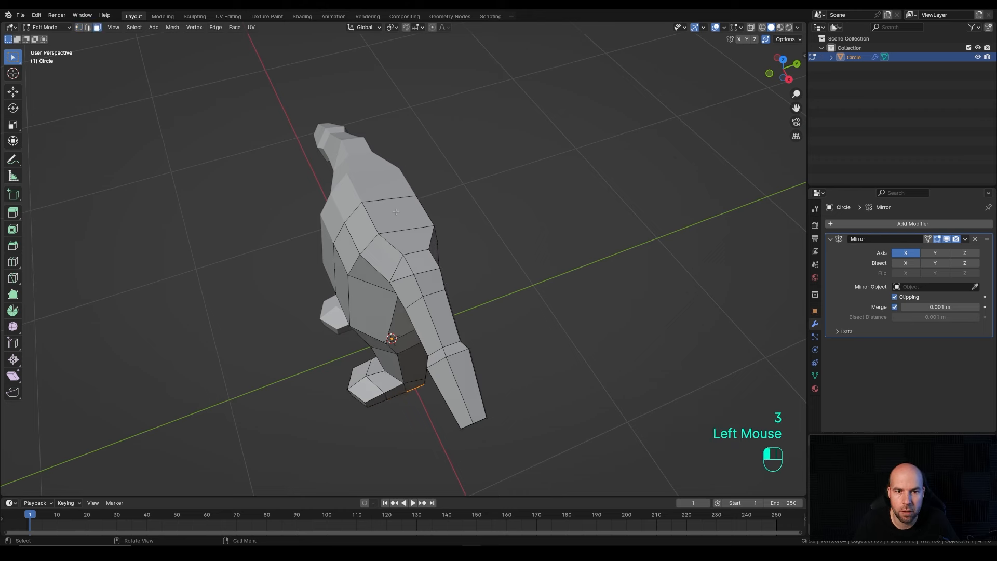
{"action": "key", "text": "i"}
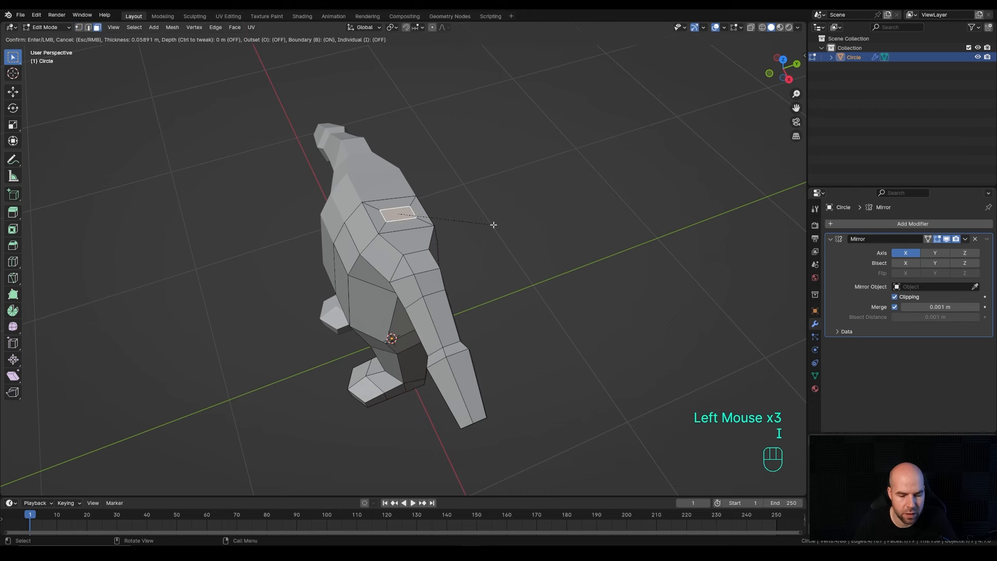
{"action": "key", "text": "b"}
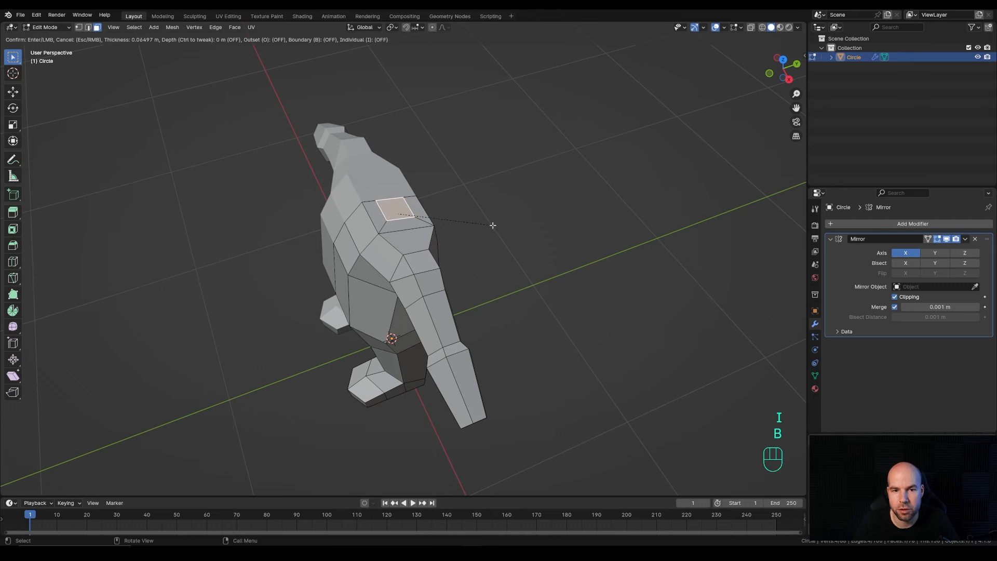
{"action": "left_click", "coordinate": [492, 225]}
- Raise the inset neck face about 0.034 m along Z
{"action": "middle_click_drag", "start_coordinate": [493, 225], "coordinate": [459, 171]}
{"action": "key", "text": "g"}
{"action": "key", "text": "z"}
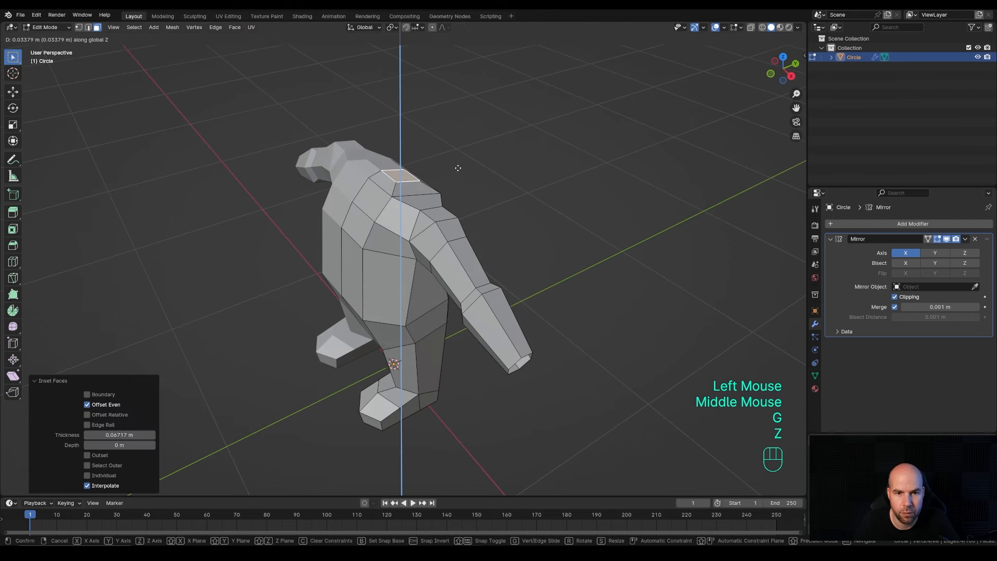
{"action": "left_click", "coordinate": [458, 170]}
- Move the outer edge of the inset neck face about 0.059 m inward along X
{"action": "key", "text": "2"}
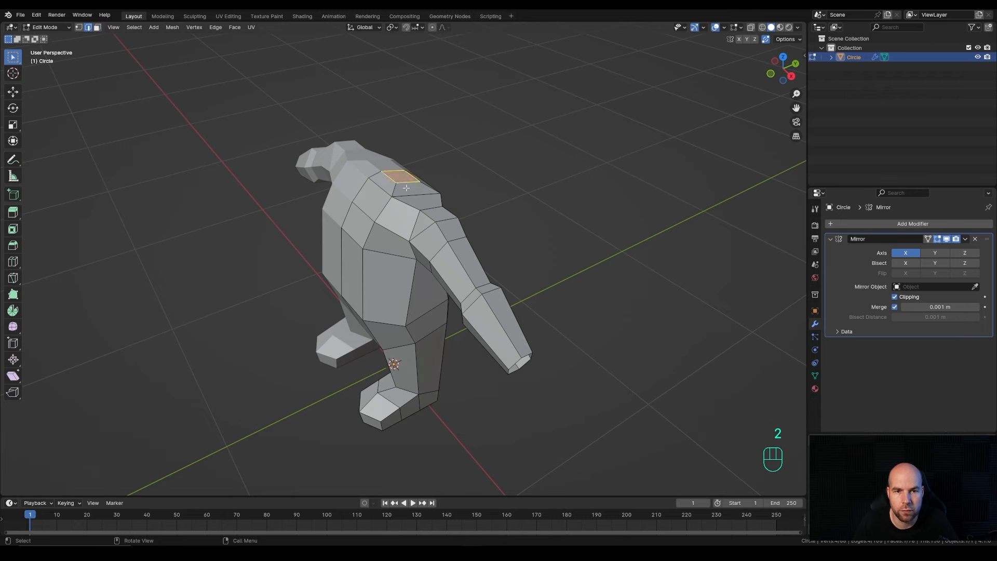
{"action": "left_click", "coordinate": [463, 178]}
{"action": "middle_click_drag", "start_coordinate": [463, 179], "coordinate": [482, 197]}
{"action": "key", "text": "g"}
{"action": "key", "text": "x"}
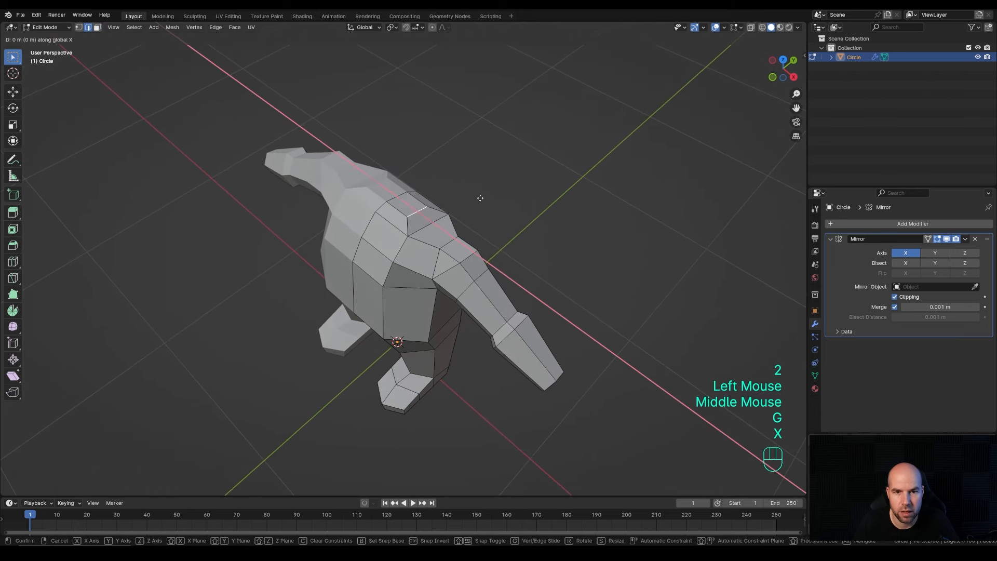
{"action": "left_click", "coordinate": [471, 191]}
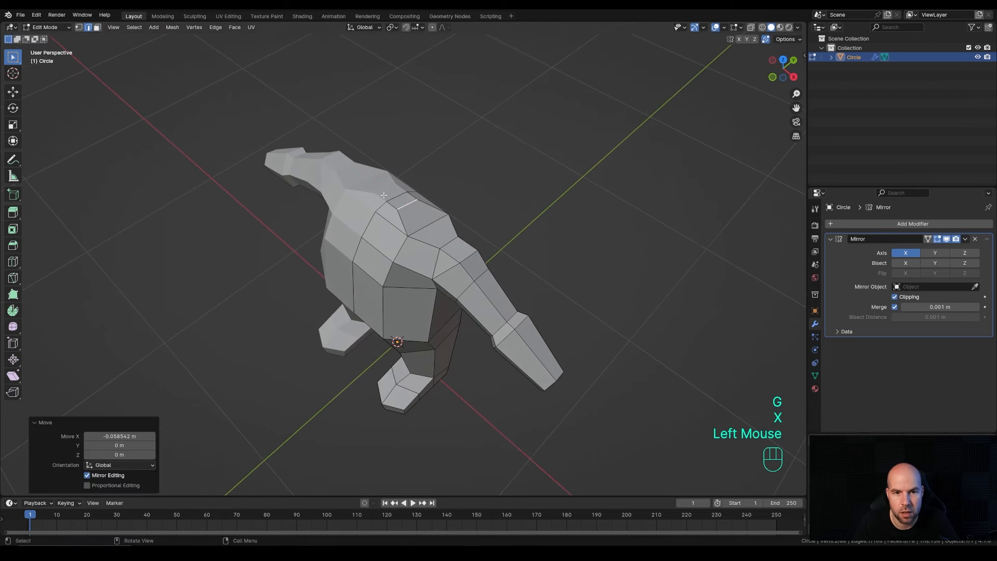
- Delete the inset face on top of the torso to open the neck hole
{"action": "double_click", "coordinate": [397, 207]}
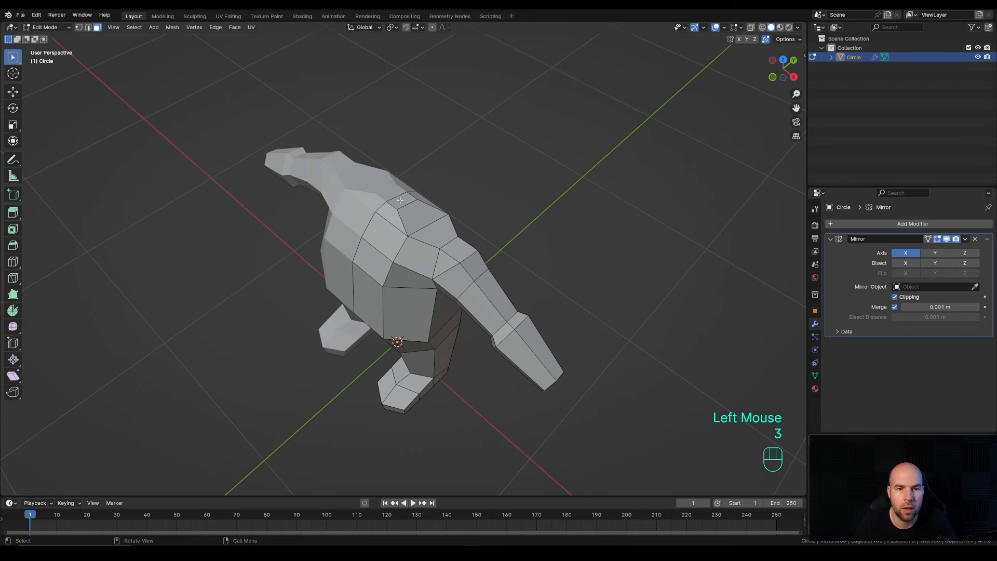
{"action": "left_click", "coordinate": [400, 200]}
{"action": "key", "text": "x"}
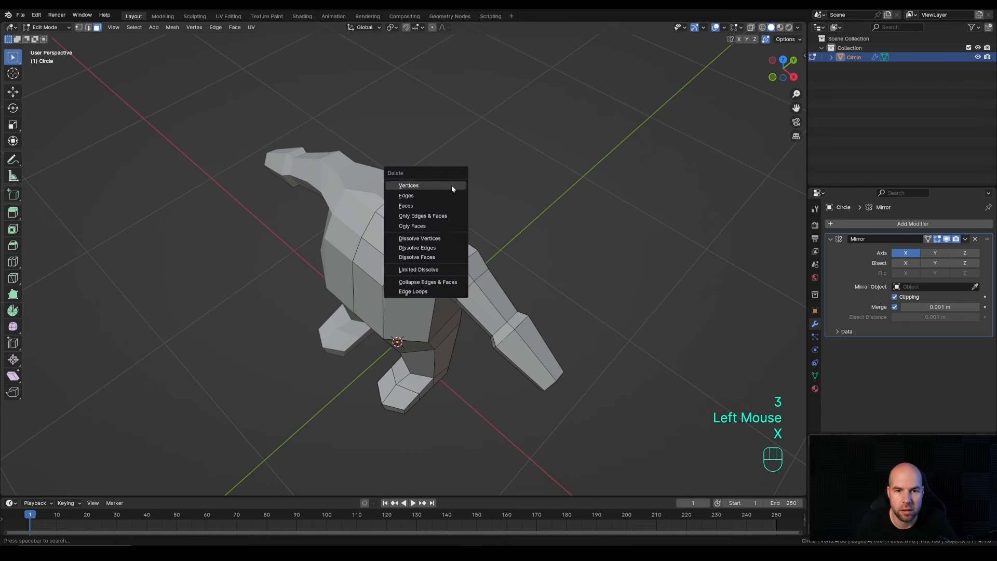
{"action": "left_click", "coordinate": [426, 205]}
{"action": "middle_click_drag", "start_coordinate": [426, 204], "coordinate": [403, 165]}
{"action": "scroll", "coordinate": [404, 166], "scroll_direction": "down", "scroll_amount": 2}
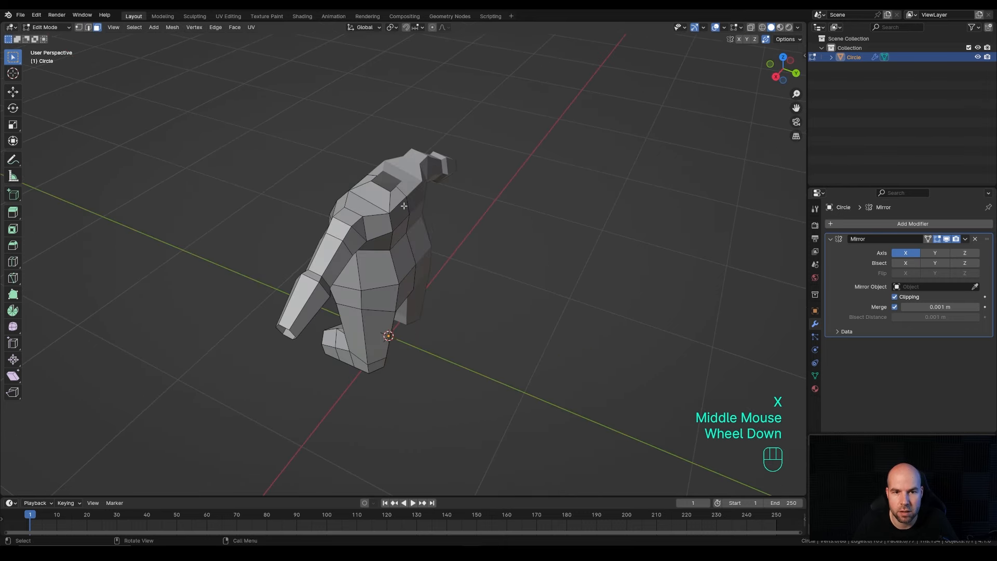
- Select the edge loop around the neck opening and raise it about 0.034 m along Z
{"action": "middle_click_drag", "start_coordinate": [404, 206], "coordinate": [390, 175]}
{"action": "left_click", "coordinate": [387, 170], "text": "alt"}
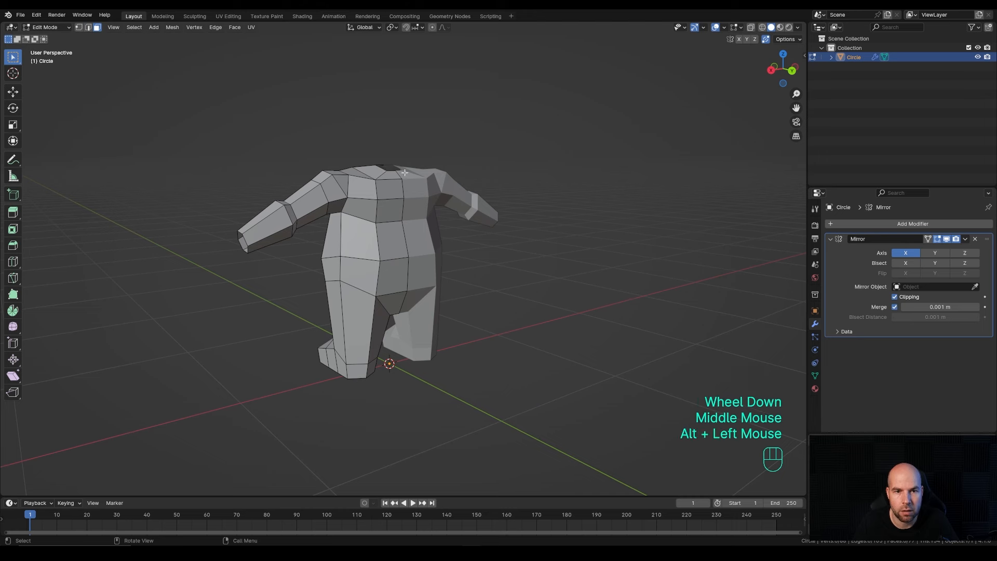
{"action": "left_click", "coordinate": [387, 170], "text": "alt"}
{"action": "left_click", "coordinate": [383, 169], "text": "alt"}
{"action": "key", "text": "2"}
{"action": "left_click", "coordinate": [383, 169], "text": "alt"}
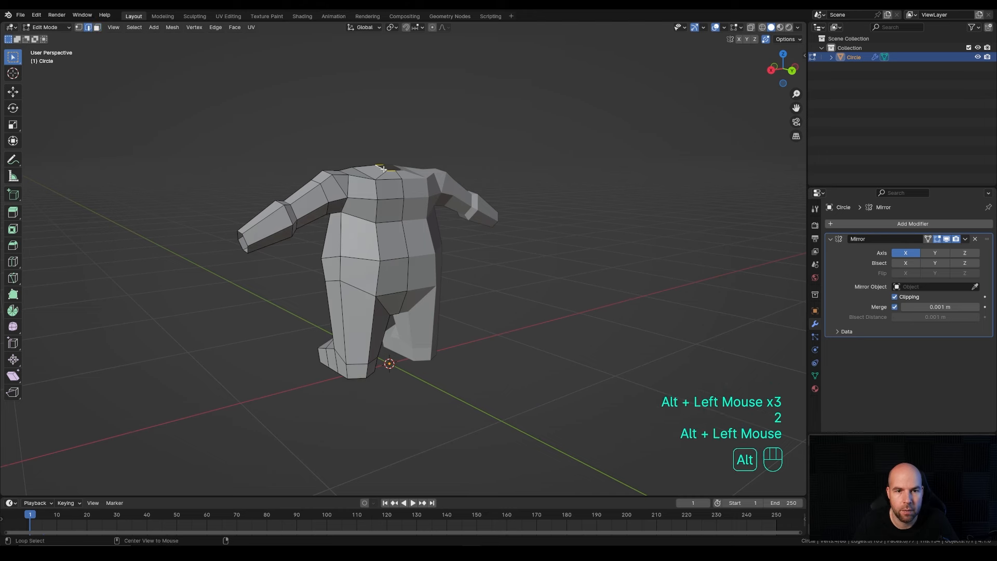
{"action": "key", "text": "g"}
{"action": "key", "text": "z"}
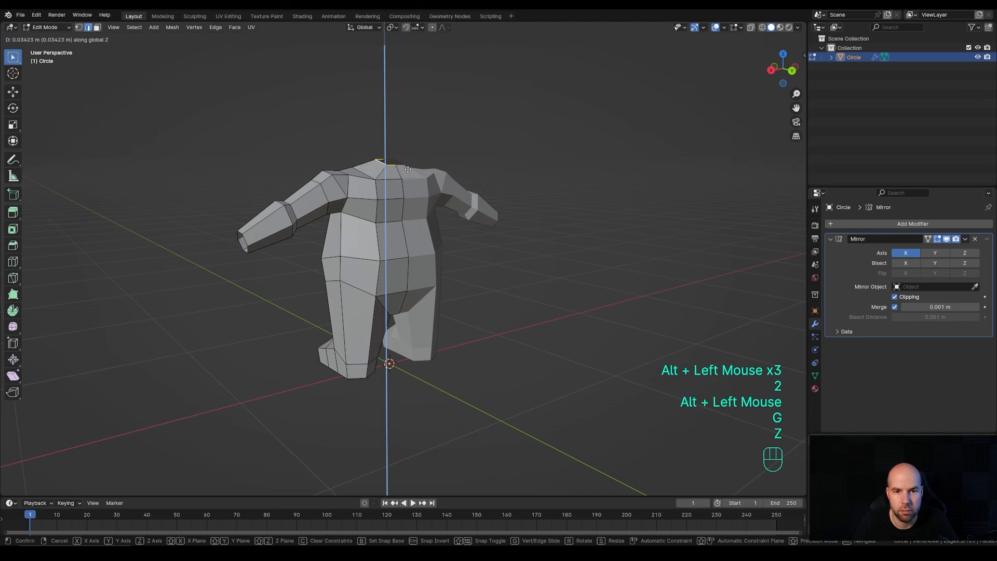
{"action": "left_click", "coordinate": [408, 169]}
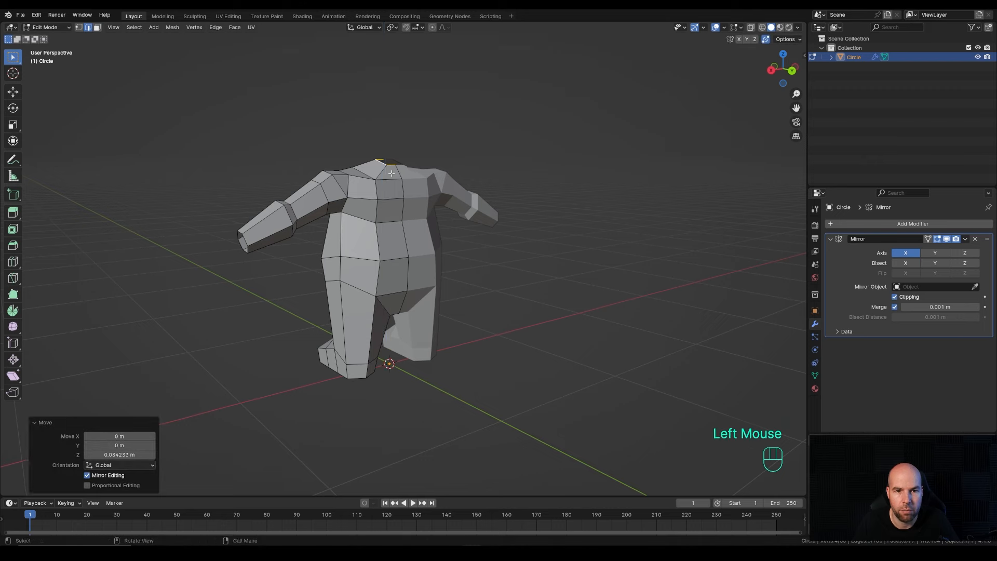
- Select the vertices around the open end of the character's arm and snap the 3D cursor to them
{"action": "middle_click_drag", "start_coordinate": [408, 169], "coordinate": [422, 156]}
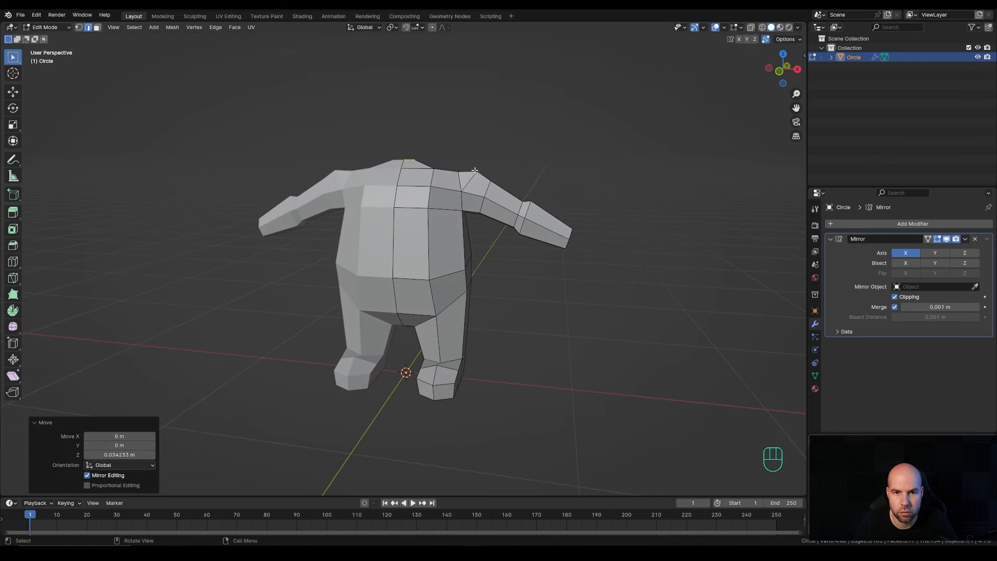
{"action": "key", "text": "1"}
{"action": "middle_click_drag", "start_coordinate": [522, 268], "coordinate": [516, 263]}
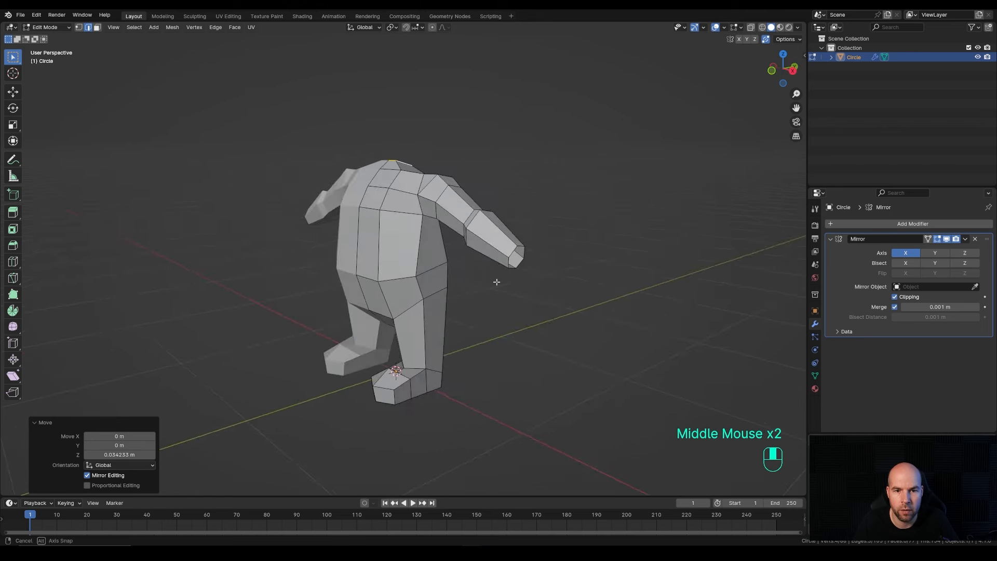
{"action": "scroll", "coordinate": [485, 265], "scroll_direction": "down", "scroll_amount": 1}
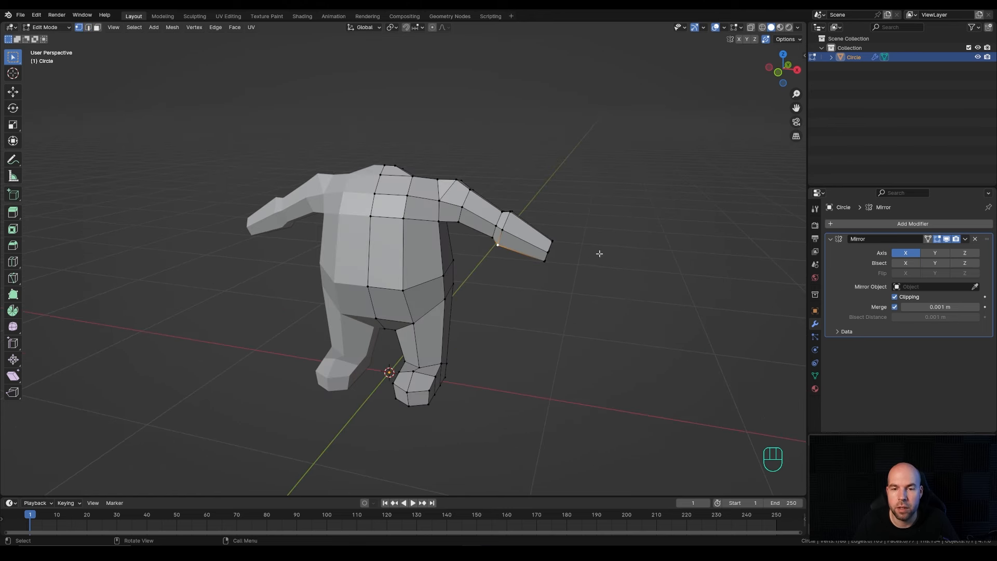
{"action": "middle_click_drag", "start_coordinate": [600, 253], "coordinate": [538, 251]}
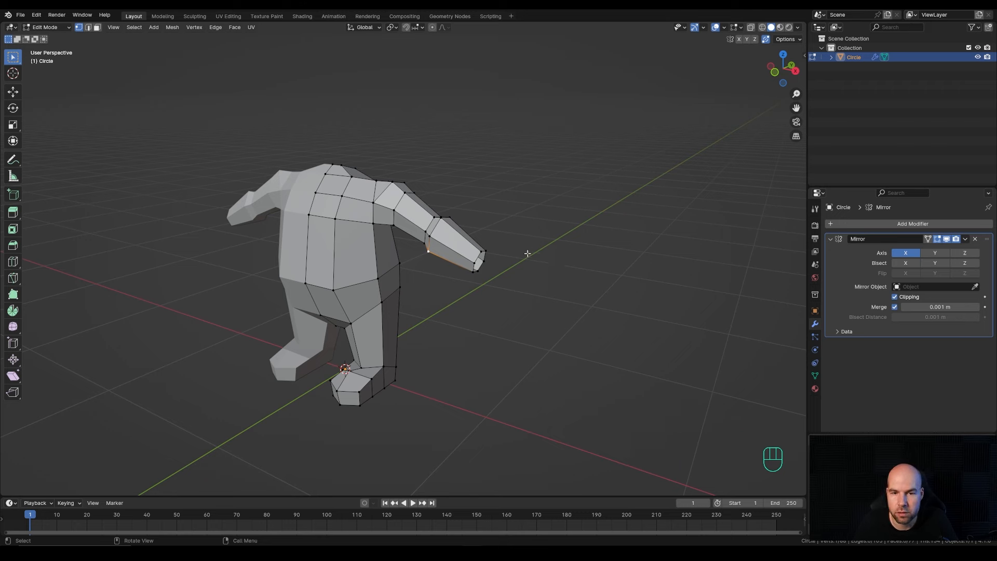
{"action": "middle_click_drag", "start_coordinate": [528, 257], "coordinate": [455, 250]}
{"action": "left_click", "coordinate": [463, 262]}
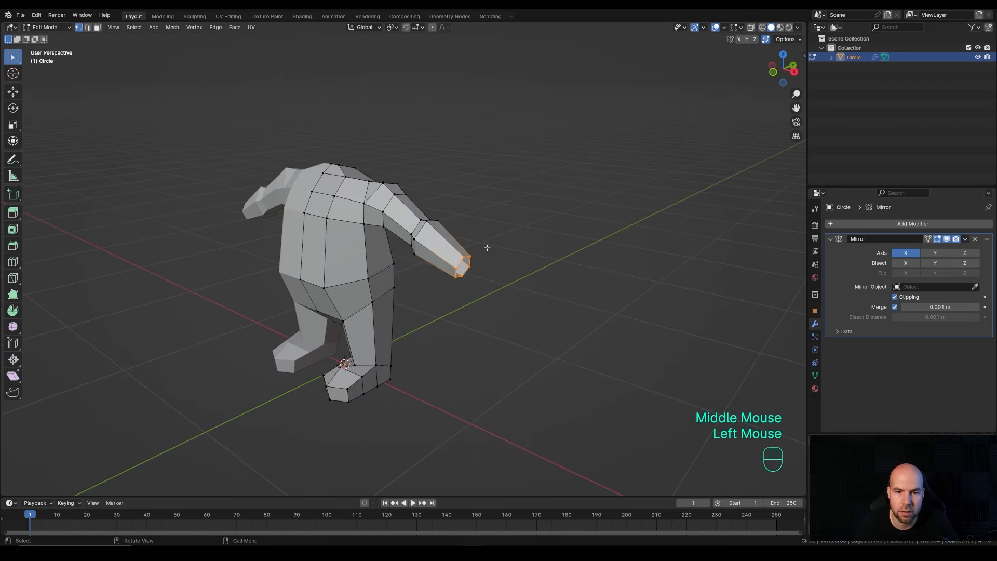
{"action": "key", "text": "shift"}
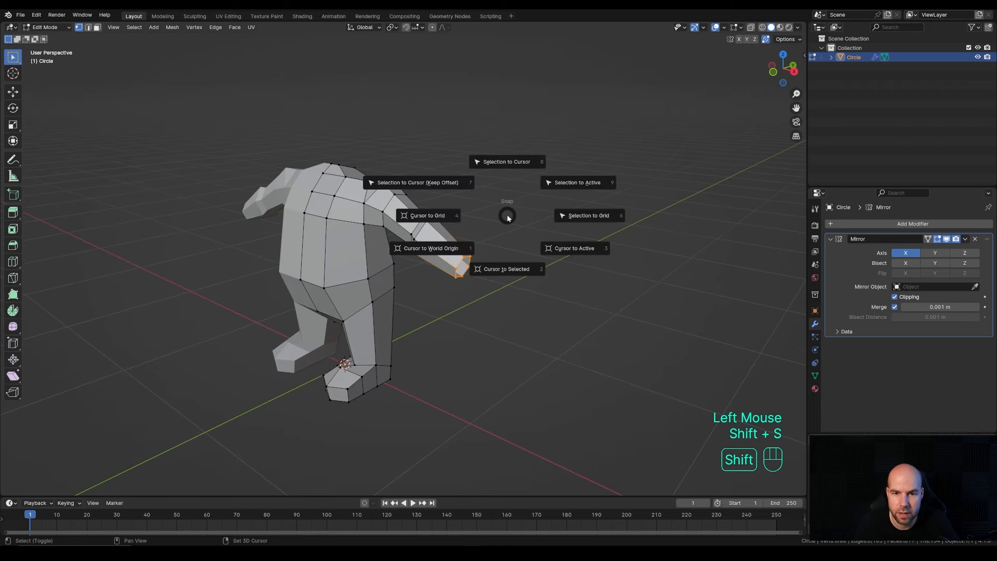
{"action": "left_click", "coordinate": [510, 274]}
- Add a separate cube at the arm's end in Object Mode and scale its mesh to about 0.106
{"action": "key", "text": "Tab"}
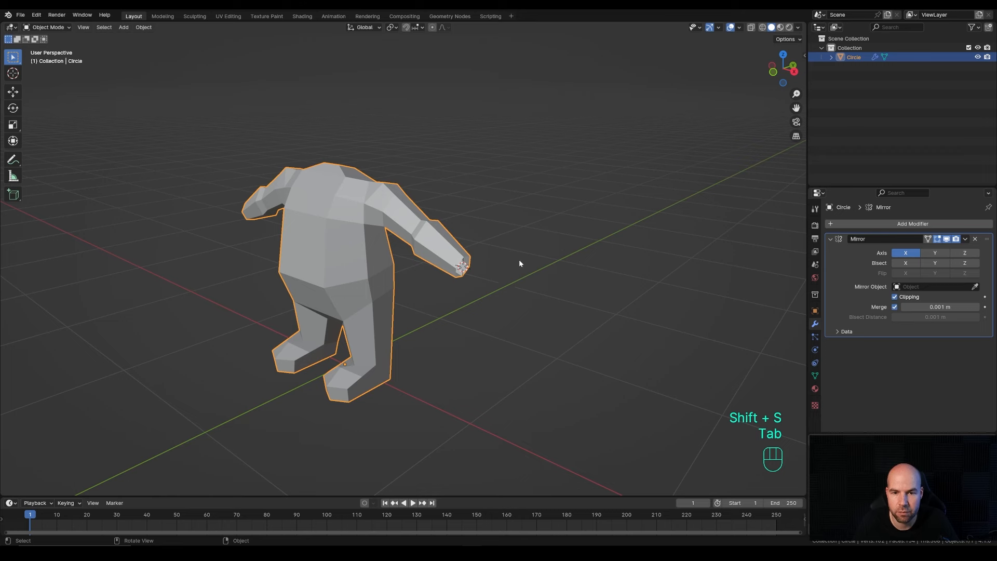
{"action": "key", "text": "shift+a"}
{"action": "mouse_move", "coordinate": [519, 259]}
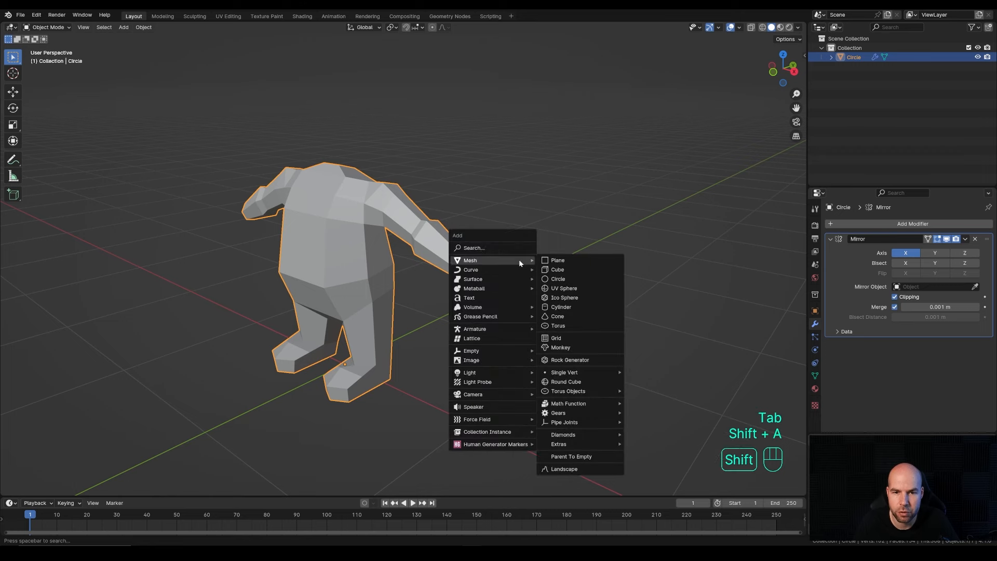
{"action": "left_click", "coordinate": [583, 269]}
{"action": "key", "text": "Tab"}
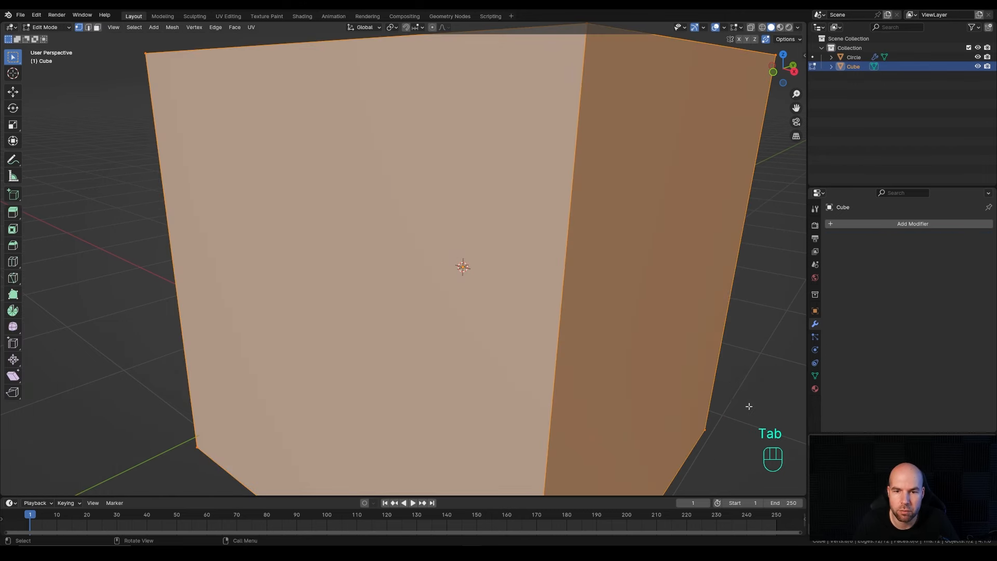
{"action": "key", "text": "s"}
{"action": "left_click", "coordinate": [490, 286]}
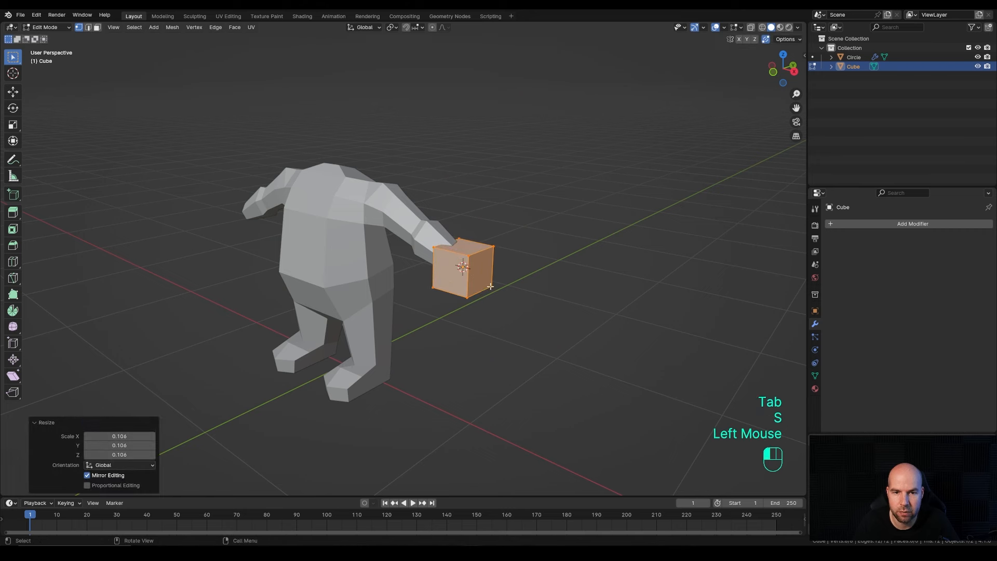
- Flatten the cube to about 0.463 along Z and move it about 0.119 m outward along X
{"action": "key", "text": "s"}
{"action": "key", "text": "z"}
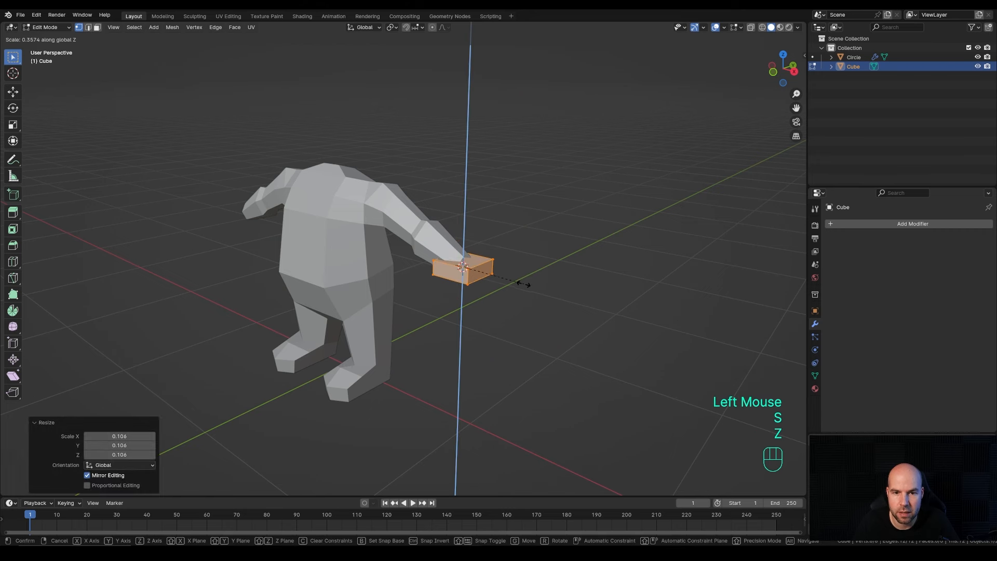
{"action": "left_click", "coordinate": [542, 288]}
{"action": "middle_click_drag", "start_coordinate": [542, 288], "coordinate": [521, 300]}
{"action": "key", "text": "g"}
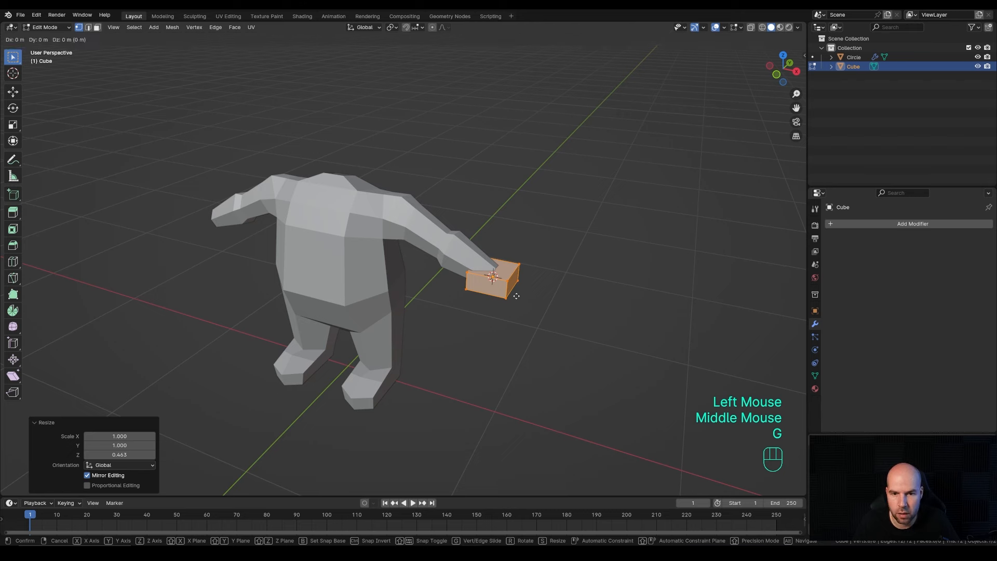
{"action": "key", "text": "x"}
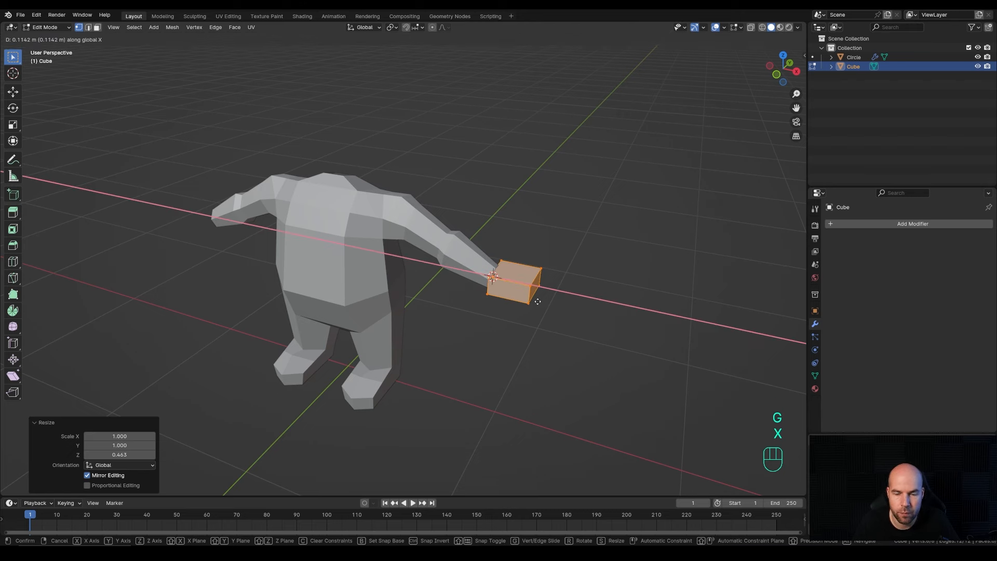
{"action": "left_click", "coordinate": [538, 302]}
- Scale the flattened cube down uniformly and move it about 0.035 m back toward the arm along X
{"action": "middle_click_drag", "start_coordinate": [539, 301], "coordinate": [565, 310]}
{"action": "key", "text": "s"}
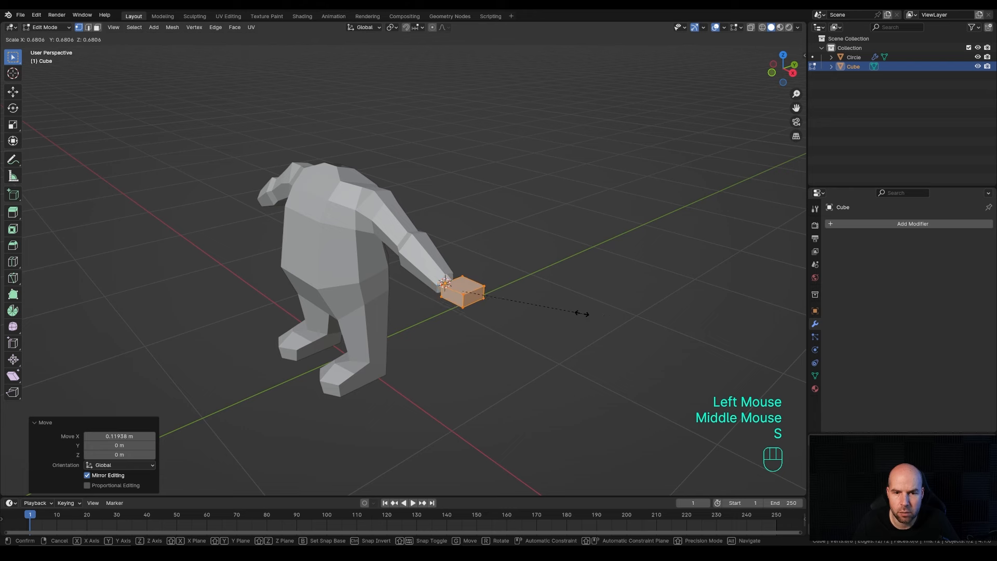
{"action": "left_click", "coordinate": [595, 312]}
{"action": "key", "text": "g"}
{"action": "key", "text": "x"}
{"action": "left_click", "coordinate": [509, 318]}
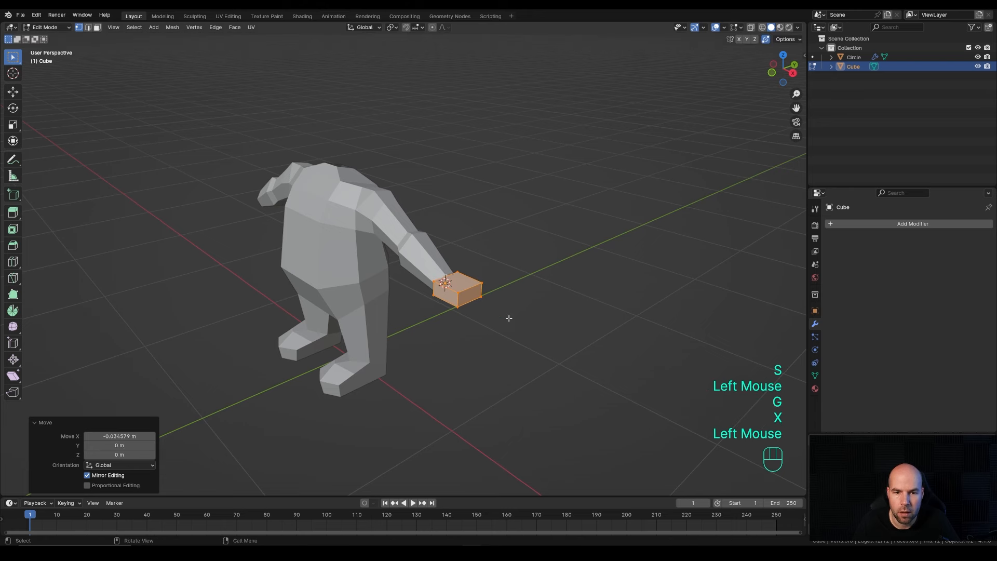
- Select the outer end face of the hand block and scale it up to about 1.263
{"action": "left_click", "coordinate": [510, 313]}
{"action": "left_click", "coordinate": [492, 290], "text": "shift"}
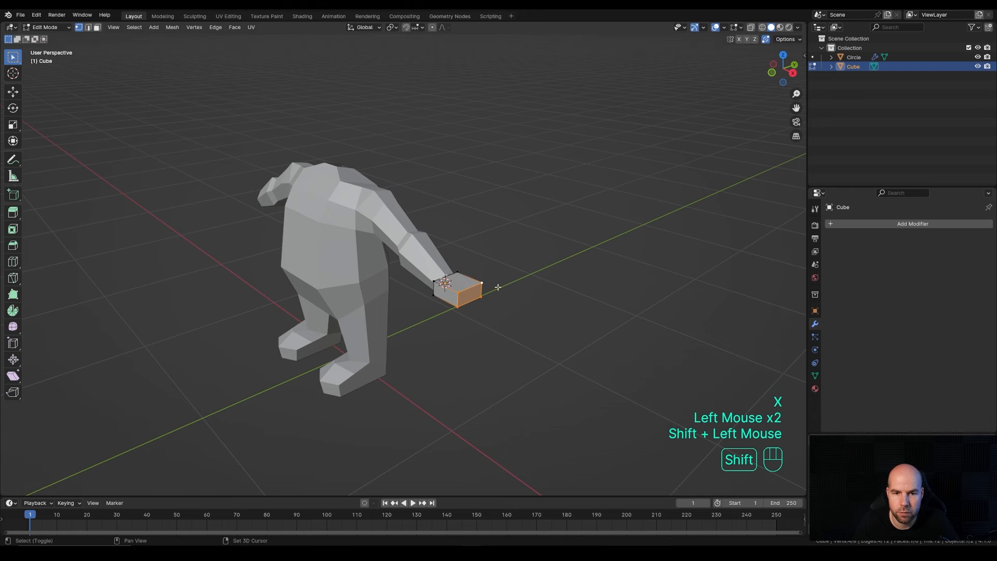
{"action": "key", "text": "s"}
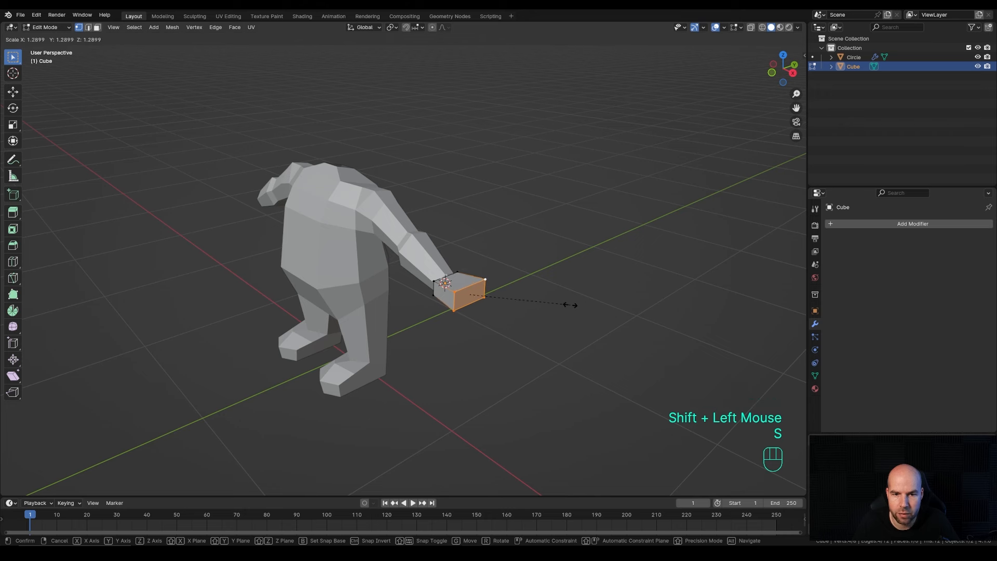
{"action": "left_click", "coordinate": [512, 298]}
- Add a loop cut across the hand block and slide it slightly toward the outer end
{"action": "middle_click_drag", "start_coordinate": [512, 298], "coordinate": [504, 318]}
{"action": "scroll", "coordinate": [511, 338], "scroll_direction": "up", "scroll_amount": 2}
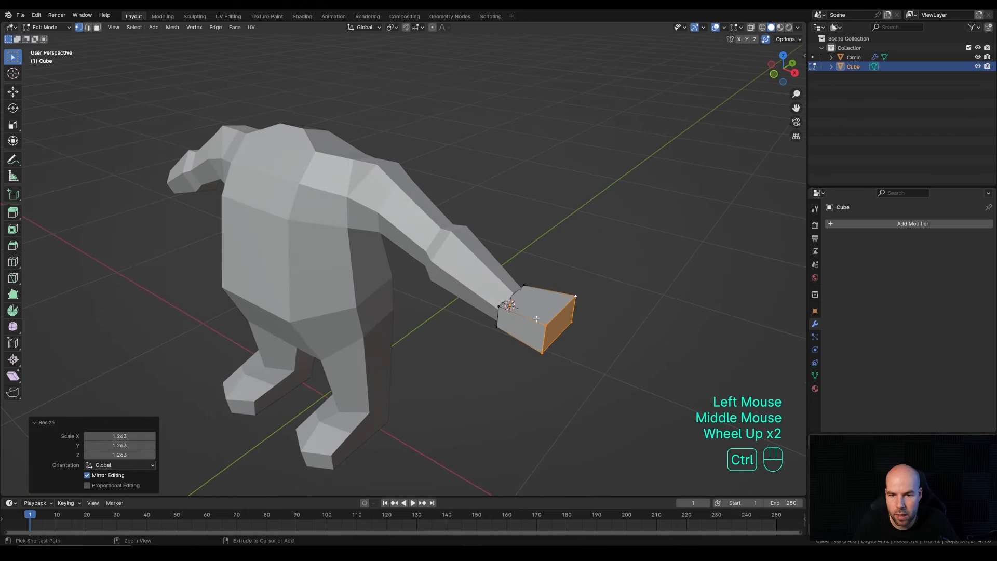
{"action": "key", "text": "ctrl+r"}
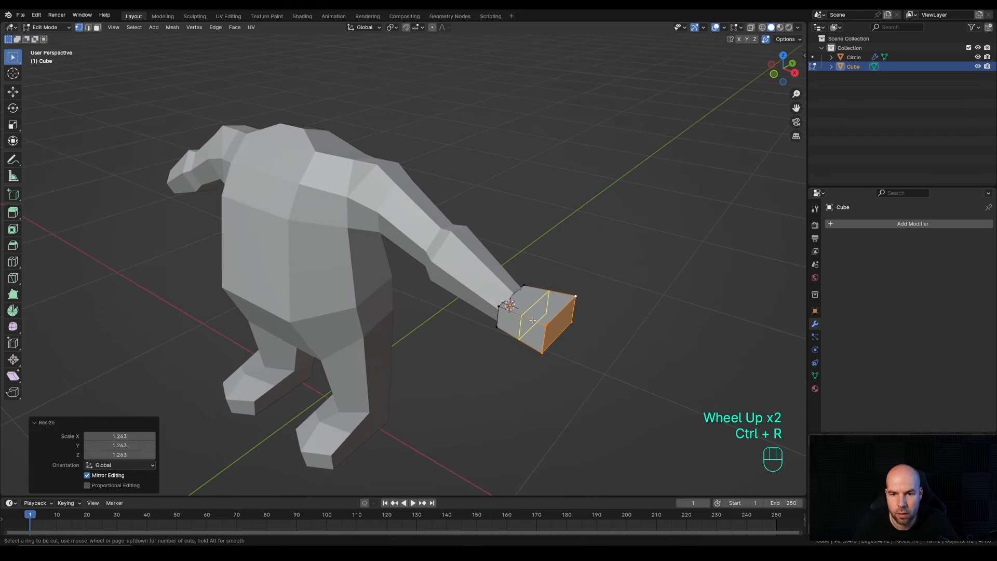
{"action": "left_click", "coordinate": [533, 320]}
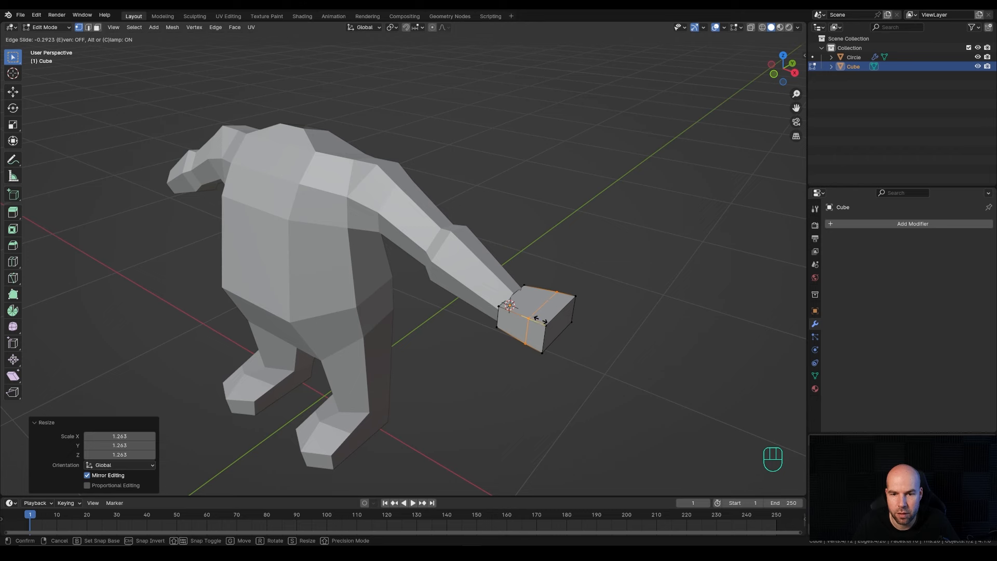
{"action": "left_click", "coordinate": [540, 317]}
- Select the front vertical edge of the new loop and move it about 0.07 m forward along negative Y
{"action": "left_click", "coordinate": [523, 342]}
{"action": "left_click", "coordinate": [526, 318], "text": "shift"}
{"action": "middle_click_drag", "start_coordinate": [526, 318], "coordinate": [574, 327]}
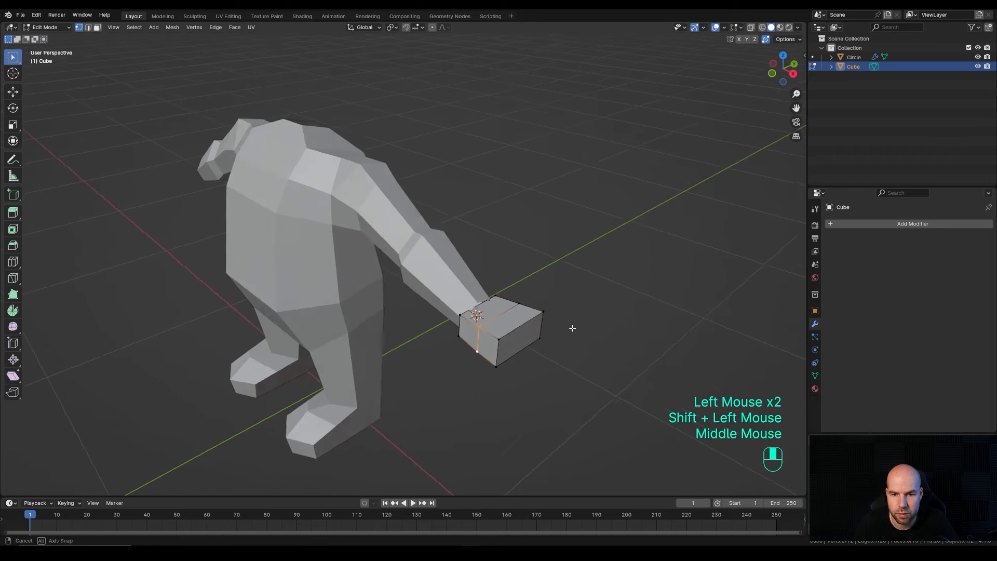
{"action": "key", "text": "g"}
{"action": "key", "text": "x"}
{"action": "key", "text": "y"}
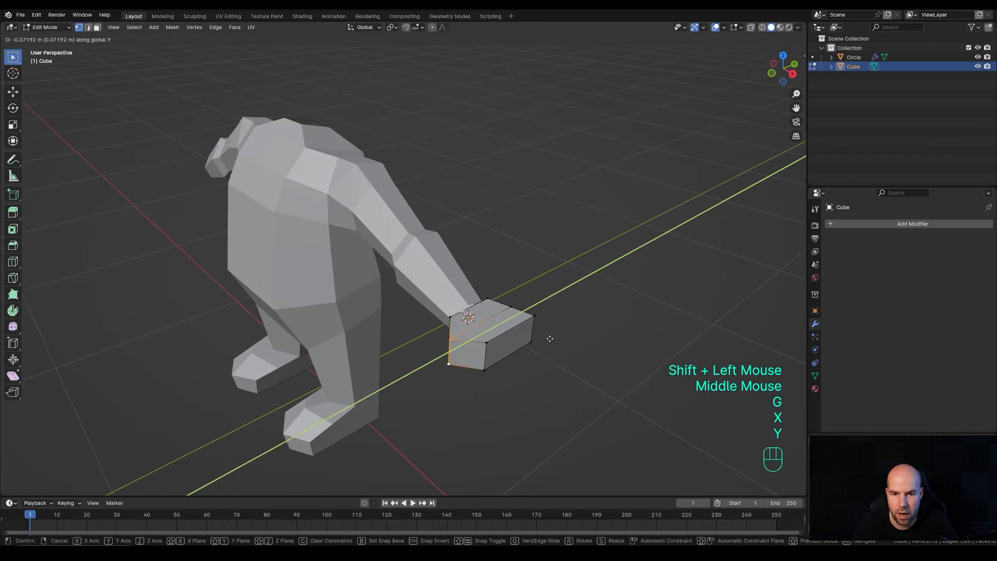
{"action": "left_click", "coordinate": [548, 338]}
- Extrude the hand's outer end face outward and slightly down in front view, and scale it to about 0.823
{"action": "key", "text": "ctrl+r"}
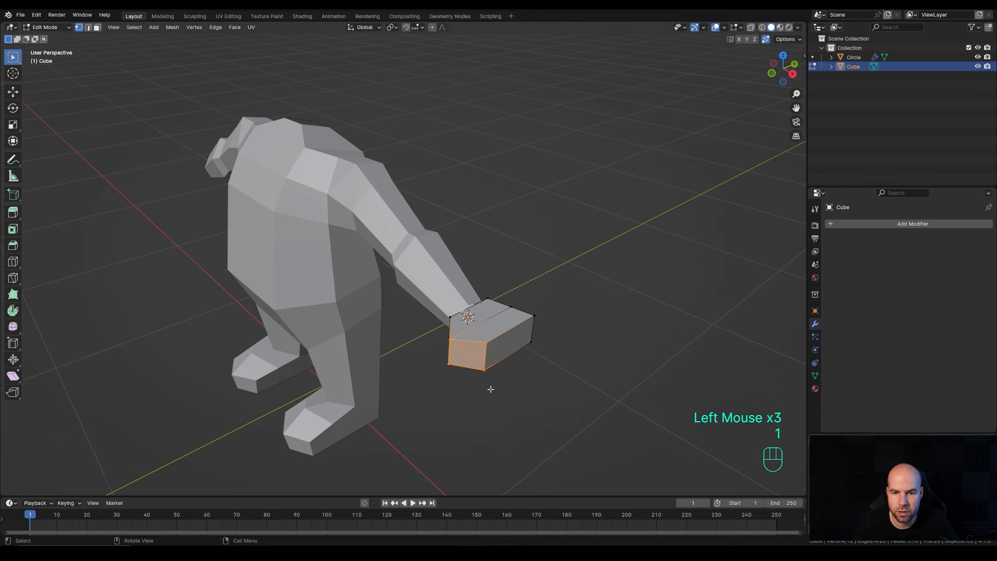
{"action": "key", "text": "3"}
{"action": "left_click", "coordinate": [502, 353]}
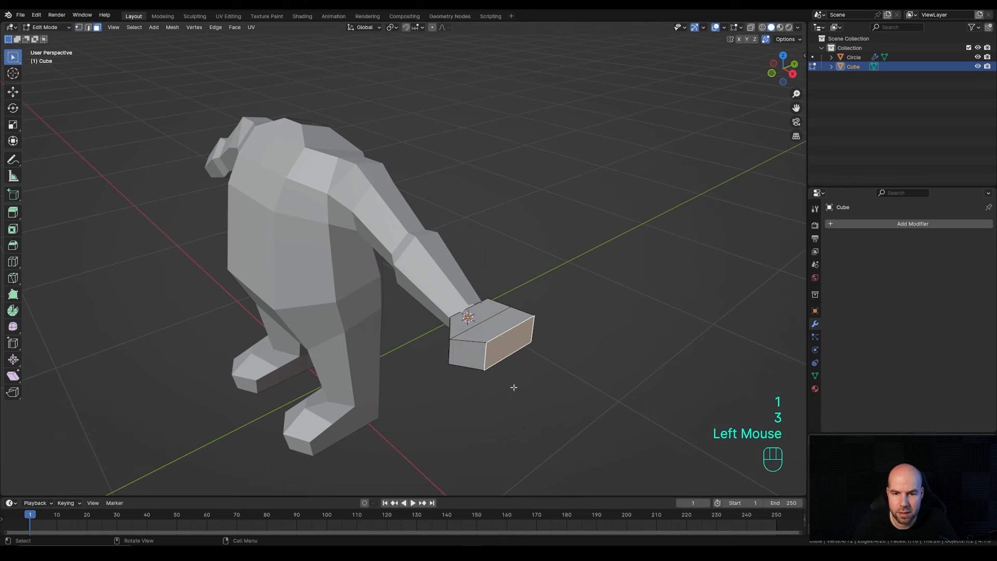
{"action": "key", "text": "KP_1"}
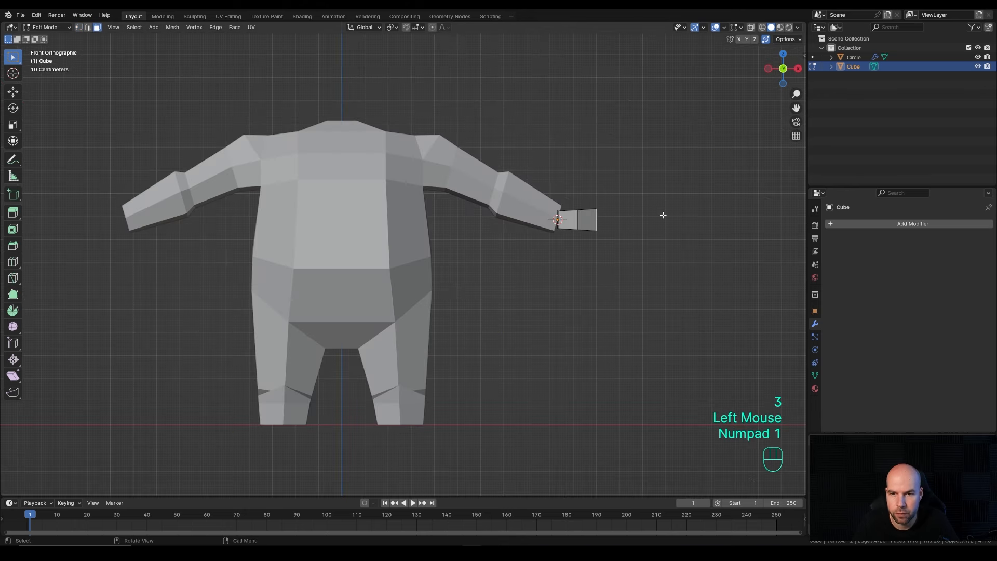
{"action": "right_click", "coordinate": [619, 224], "text": "ctrl"}
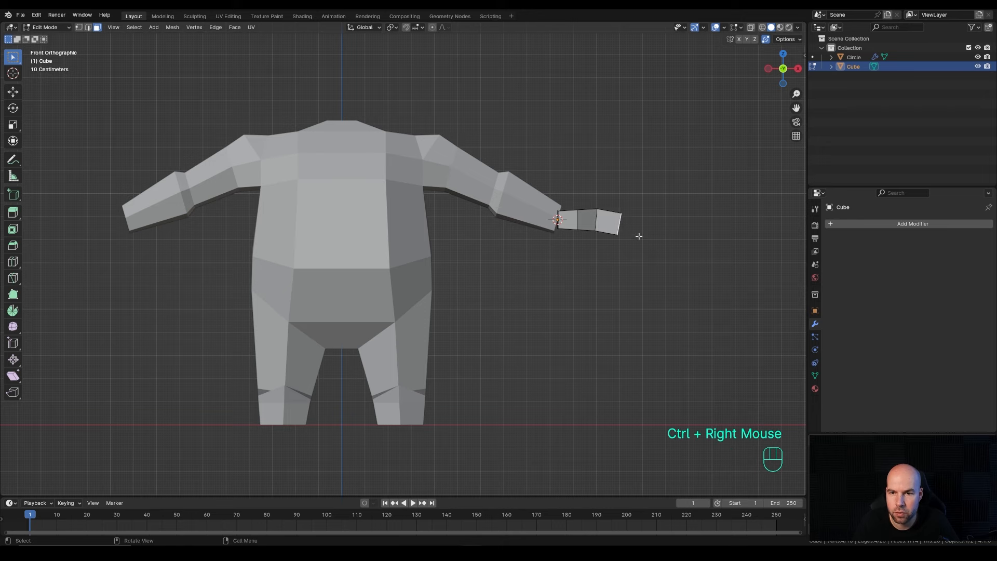
{"action": "middle_click_drag", "start_coordinate": [693, 254], "coordinate": [668, 282]}
{"action": "key", "text": "s"}
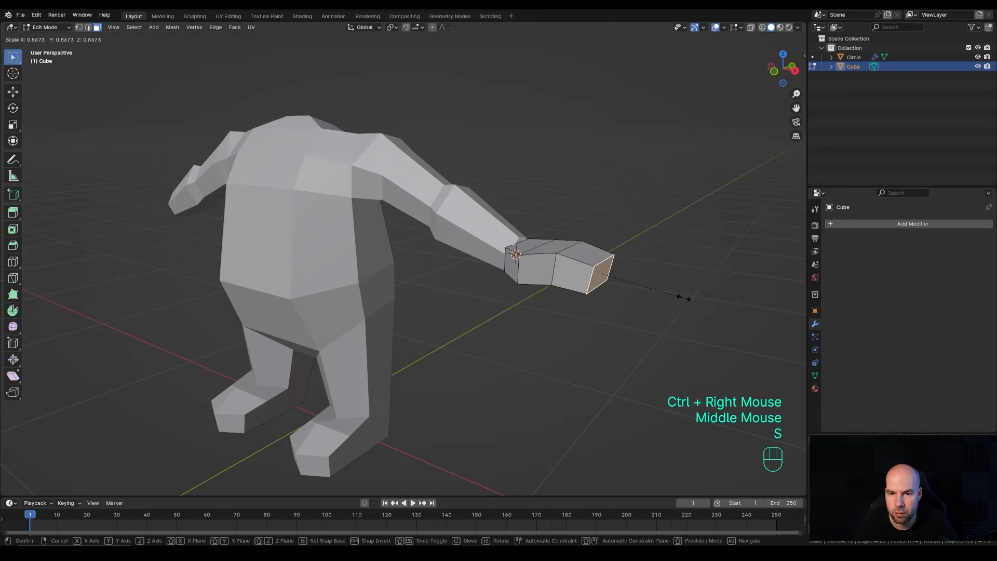
{"action": "left_click", "coordinate": [679, 298]}
- Extrude a second finger segment outward and down from the hand's end face and scale its tip down
{"action": "key", "text": "KP_1"}
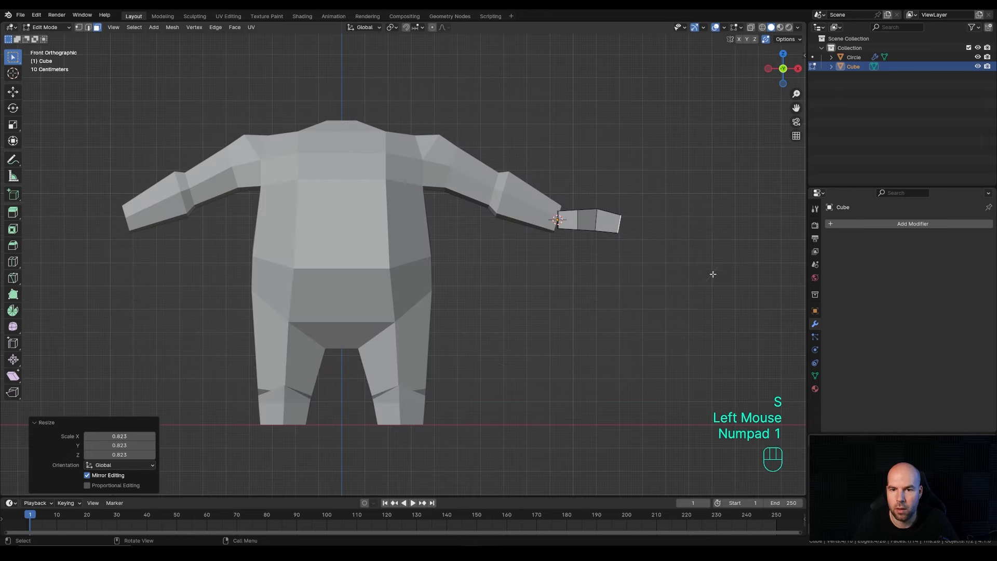
{"action": "key", "text": "ctrl"}
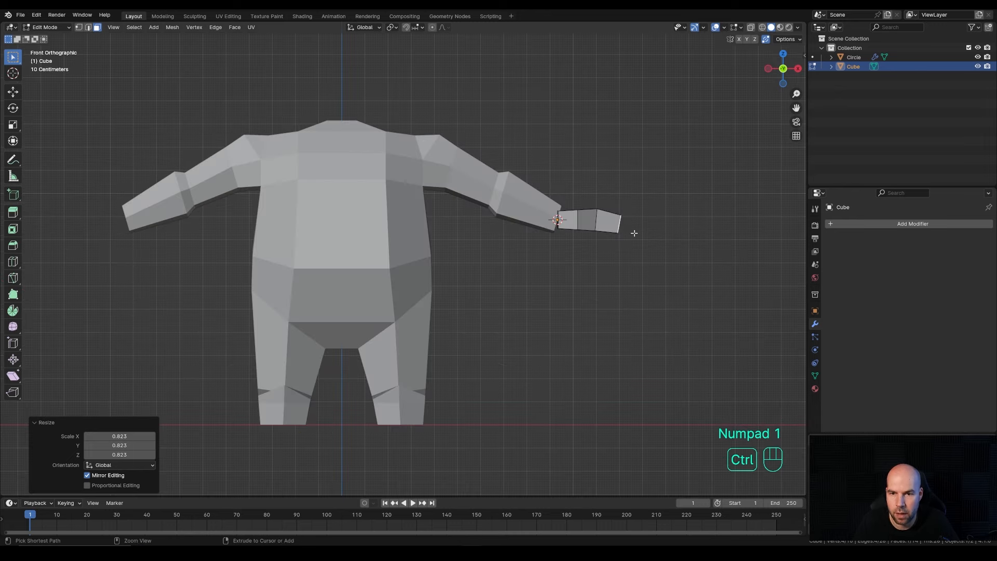
{"action": "right_click", "coordinate": [634, 233], "text": "ctrl"}
{"action": "middle_click_drag", "start_coordinate": [643, 239], "coordinate": [597, 342]}
{"action": "key", "text": "s"}
{"action": "left_click", "coordinate": [628, 321]}
- Extrude the angled front side face of the palm into a thumb and scale its tip to about 0.714
{"action": "left_click", "coordinate": [592, 345]}
{"action": "key", "text": "e"}
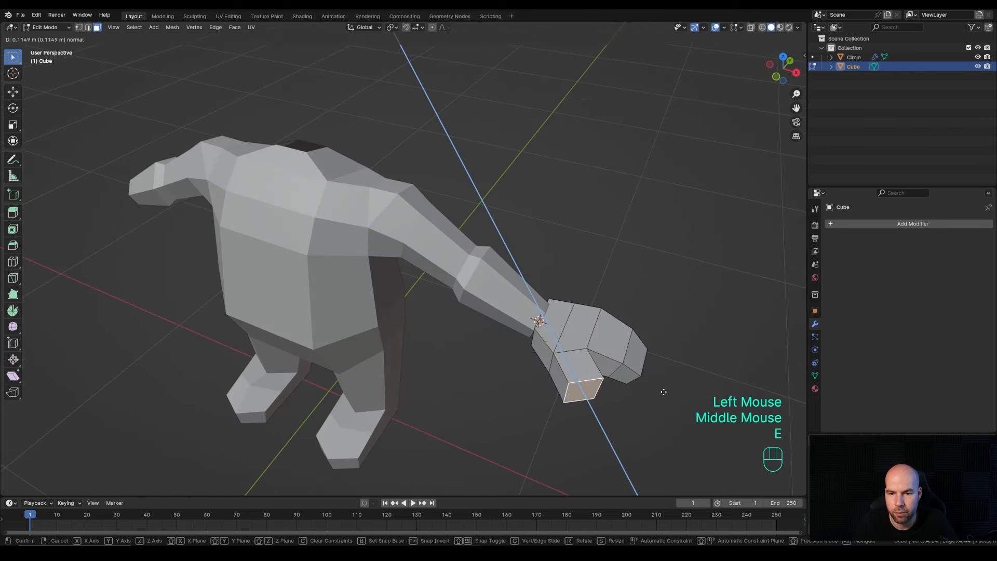
{"action": "left_click", "coordinate": [685, 387]}
{"action": "key", "text": "s"}
{"action": "left_click", "coordinate": [662, 387]}
- Reposition the thumb's tip face freehand from two viewing angles to shape the thumb
{"action": "key", "text": "g"}
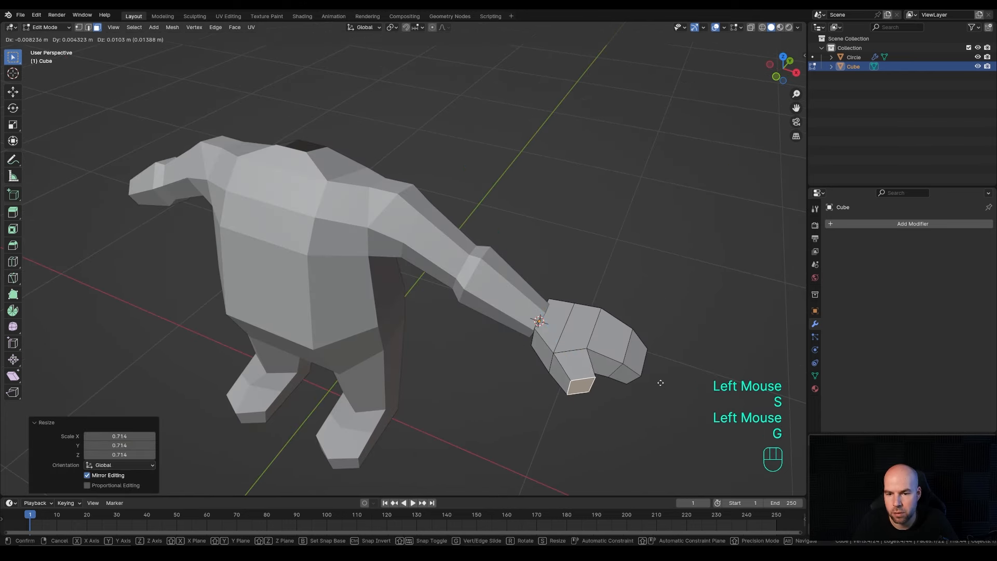
{"action": "left_click", "coordinate": [658, 383]}
{"action": "middle_click_drag", "start_coordinate": [658, 383], "coordinate": [535, 283]}
{"action": "key", "text": "g"}
{"action": "left_click", "coordinate": [454, 328]}
- Isolate the hand in local view and add a centered loop cut running lengthwise through the palm and fingers
{"action": "key", "text": "KP_Divide"}
{"action": "middle_click_drag", "start_coordinate": [518, 237], "coordinate": [523, 278]}
{"action": "scroll", "coordinate": [523, 278], "scroll_direction": "down", "scroll_amount": 1}
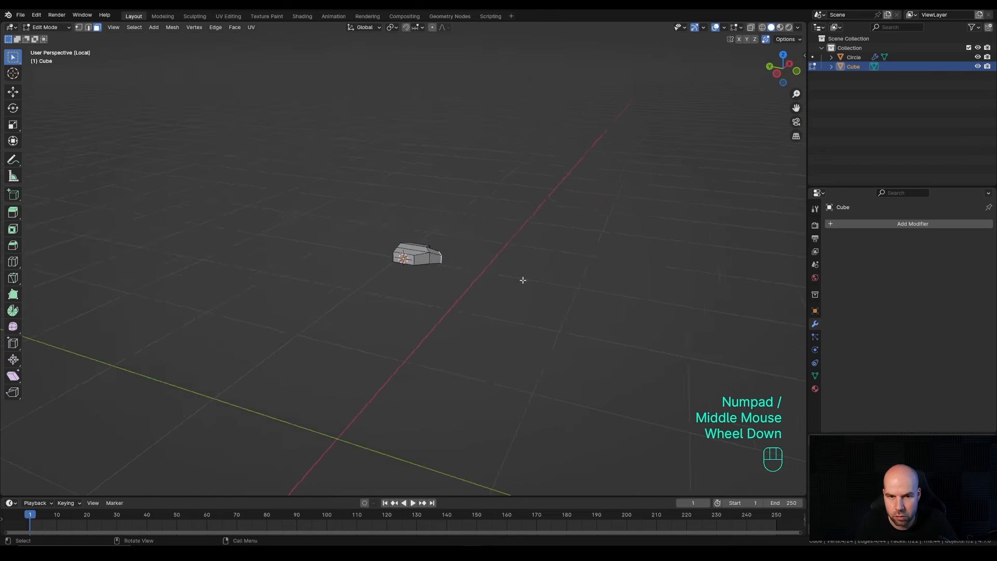
{"action": "scroll", "coordinate": [400, 258], "scroll_direction": "up", "scroll_amount": 4}
{"action": "middle_click_drag", "start_coordinate": [378, 255], "coordinate": [490, 263]}
{"action": "key", "text": "ctrl+r"}
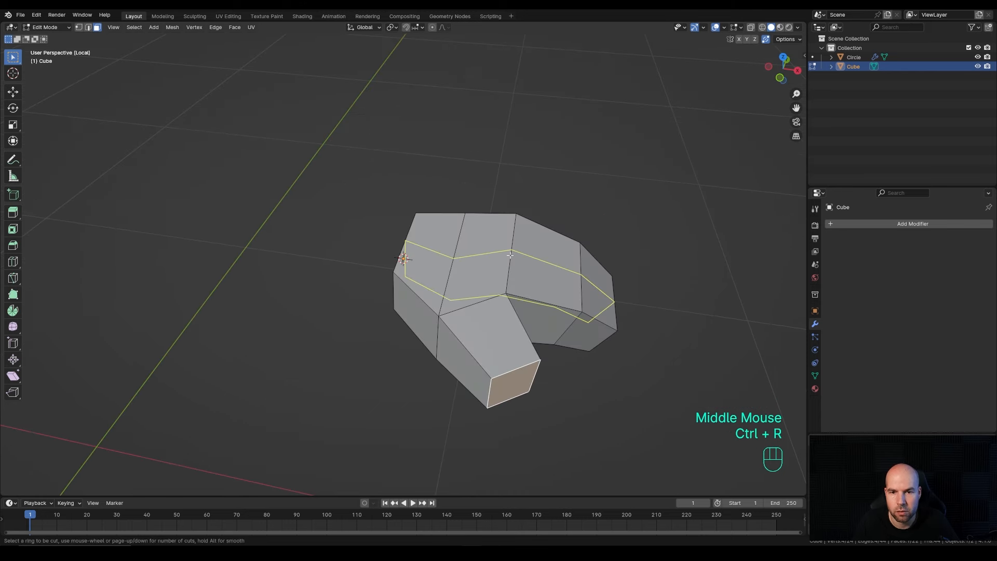
{"action": "left_click", "coordinate": [510, 255]}
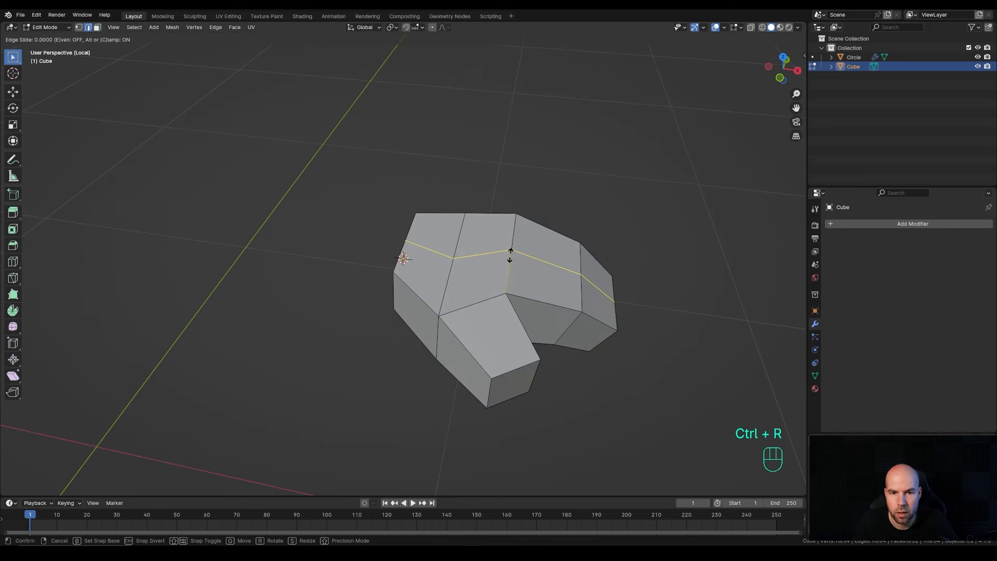
{"action": "right_click", "coordinate": [510, 255]}
{"action": "middle_click_drag", "start_coordinate": [511, 255], "coordinate": [427, 259]}
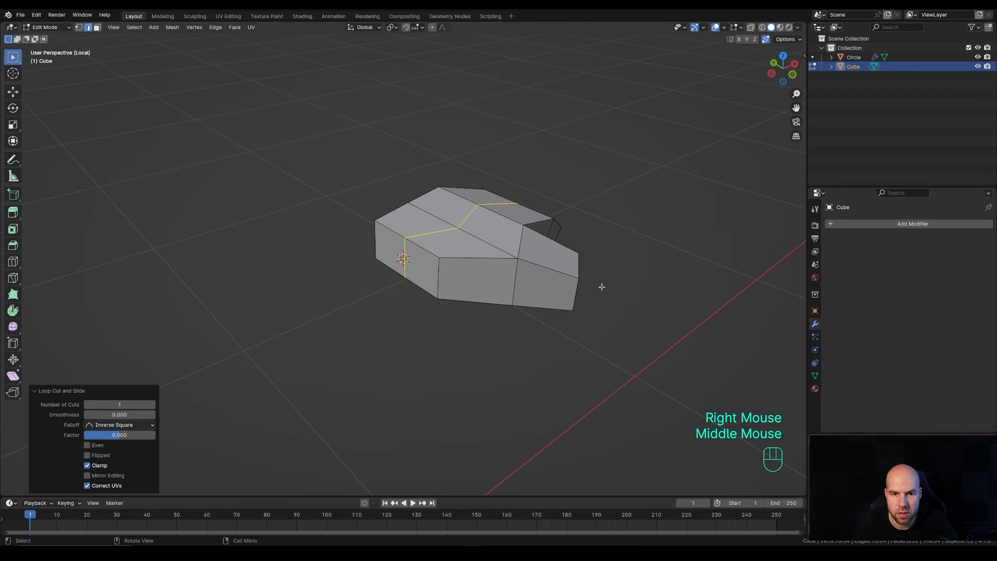
- Raise the two central edges along the back of the hand about 0.03 m along Z
{"action": "middle_click_drag", "start_coordinate": [602, 287], "coordinate": [563, 318]}
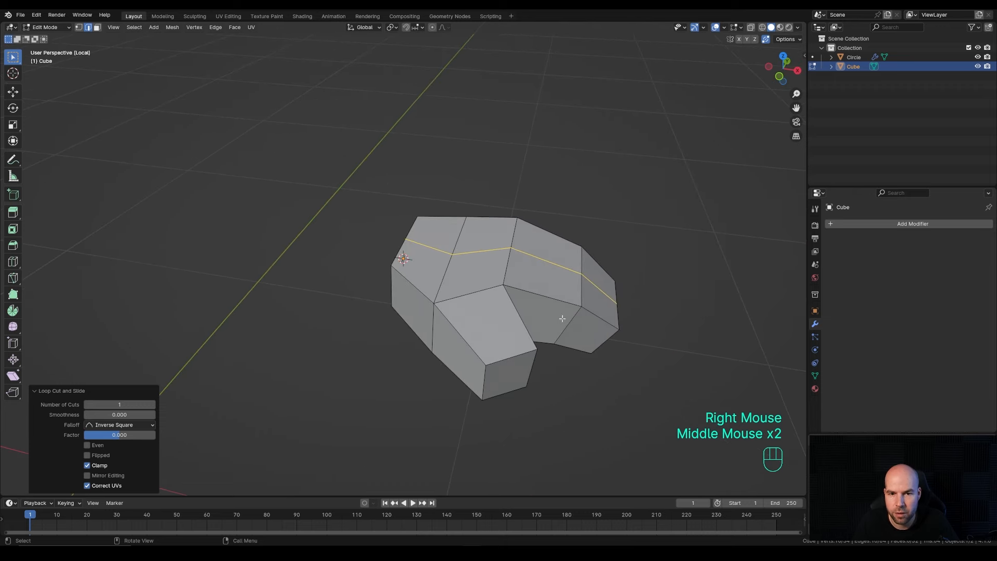
{"action": "left_click", "coordinate": [482, 253]}
{"action": "middle_click_drag", "start_coordinate": [482, 253], "coordinate": [492, 256]}
{"action": "left_click", "coordinate": [506, 253], "text": "shift"}
{"action": "key", "text": "g"}
{"action": "key", "text": "z"}
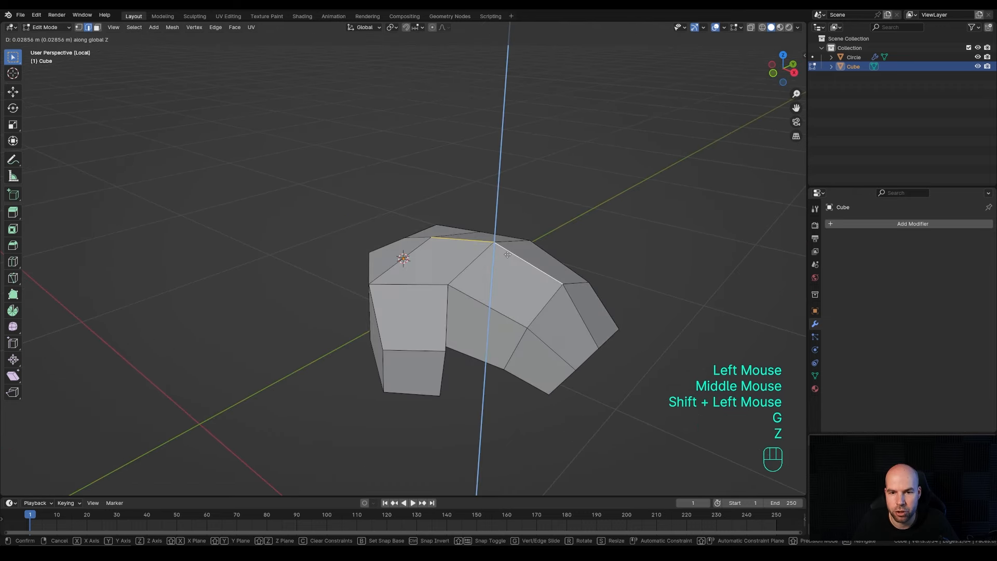
{"action": "left_click", "coordinate": [510, 262]}
- Lower another single edge of the hand about 0.015 m along Z
{"action": "middle_click_drag", "start_coordinate": [510, 261], "coordinate": [520, 307]}
{"action": "left_click", "coordinate": [457, 267]}
{"action": "key", "text": "g"}
{"action": "key", "text": "z"}
{"action": "left_click", "coordinate": [451, 289]}
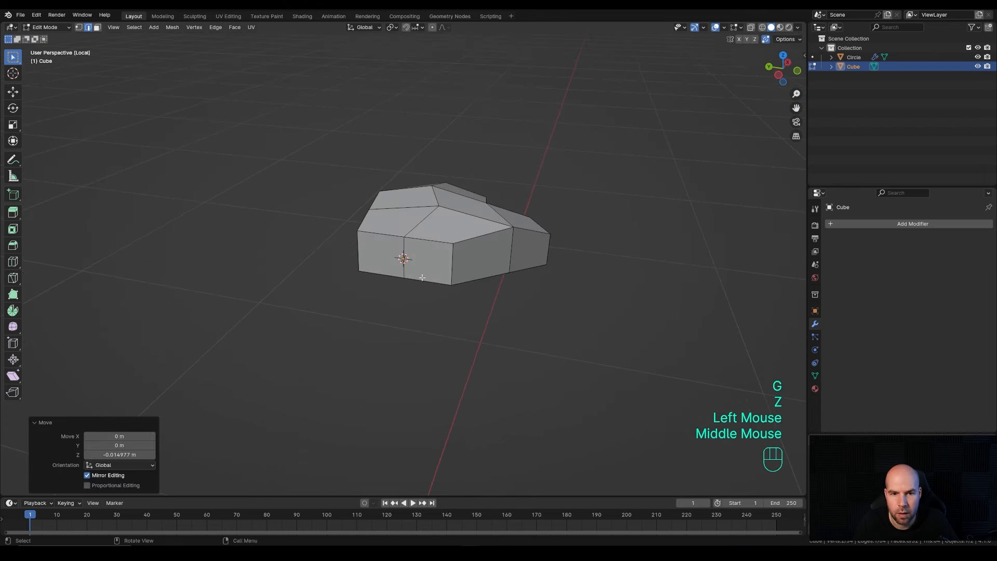
- Delete the two faces closing the wrist end of the hand
{"action": "key", "text": "3"}
{"action": "left_click_drag", "start_coordinate": [381, 245], "coordinate": [421, 283]}
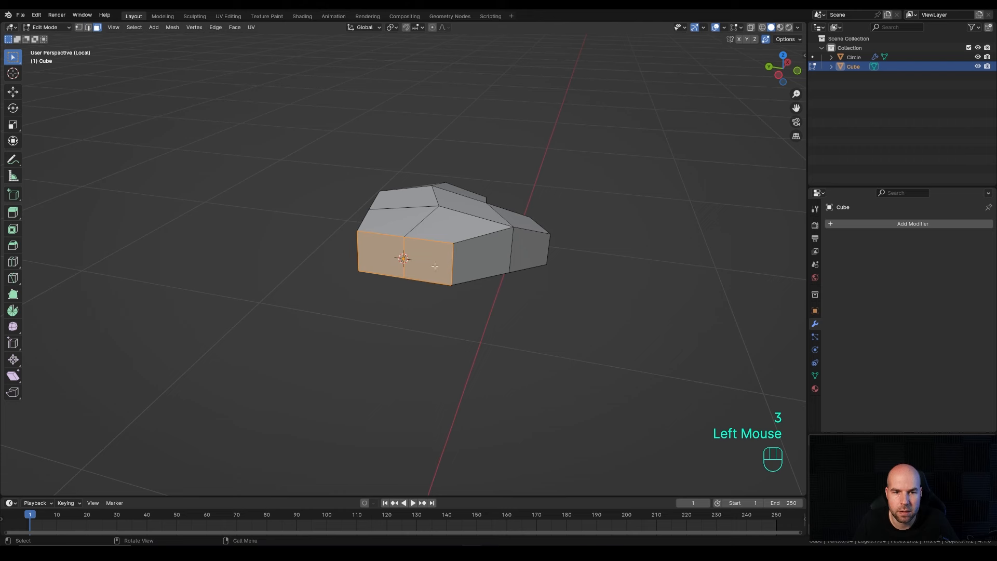
{"action": "key", "text": "x"}
{"action": "left_click", "coordinate": [434, 268]}
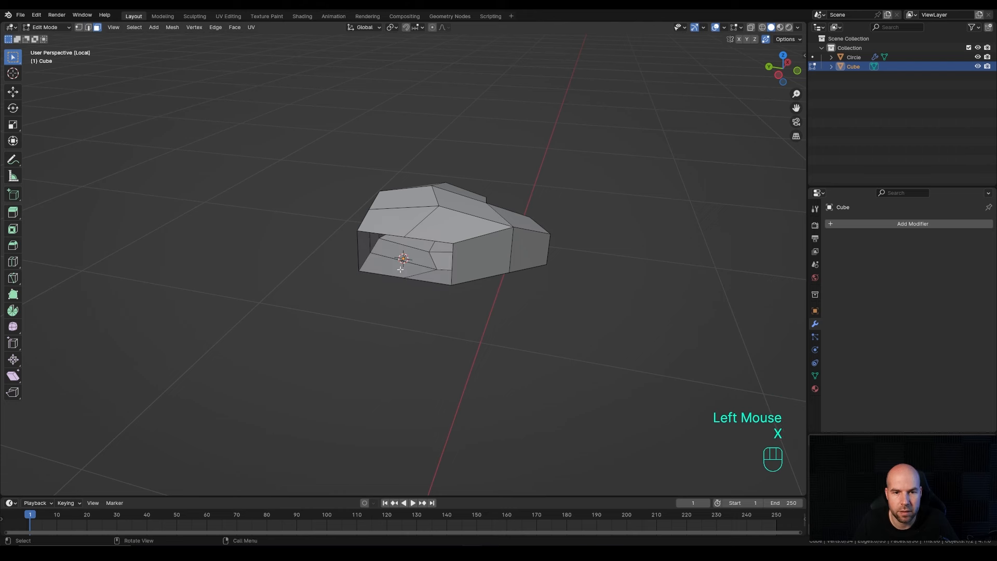
- Round the open wrist edge loop of the hand with the LoopTools Circle operation
{"action": "left_click", "coordinate": [427, 238], "text": "alt"}
{"action": "key", "text": "2"}
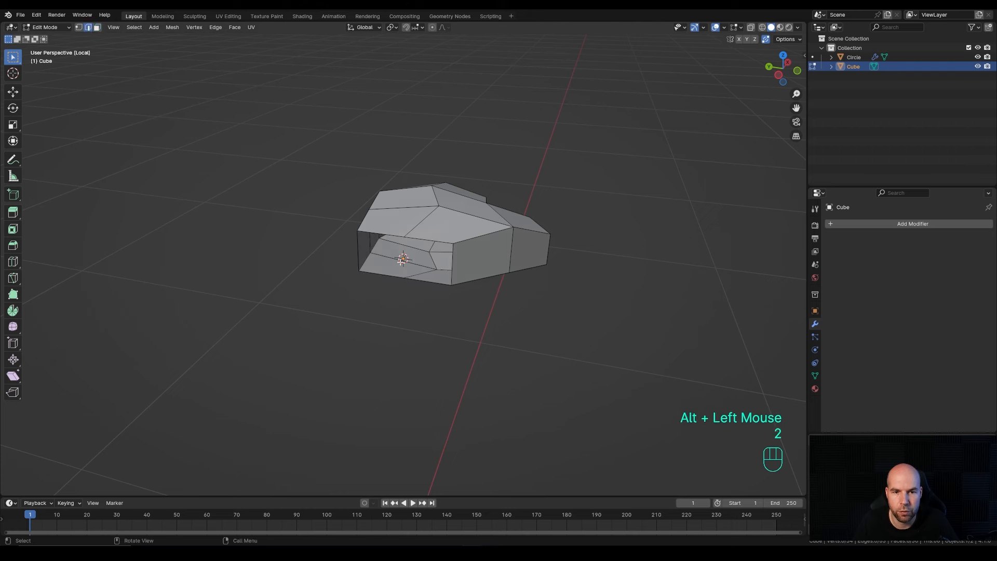
{"action": "left_click", "coordinate": [414, 239], "text": "alt"}
{"action": "right_click", "coordinate": [453, 235]}
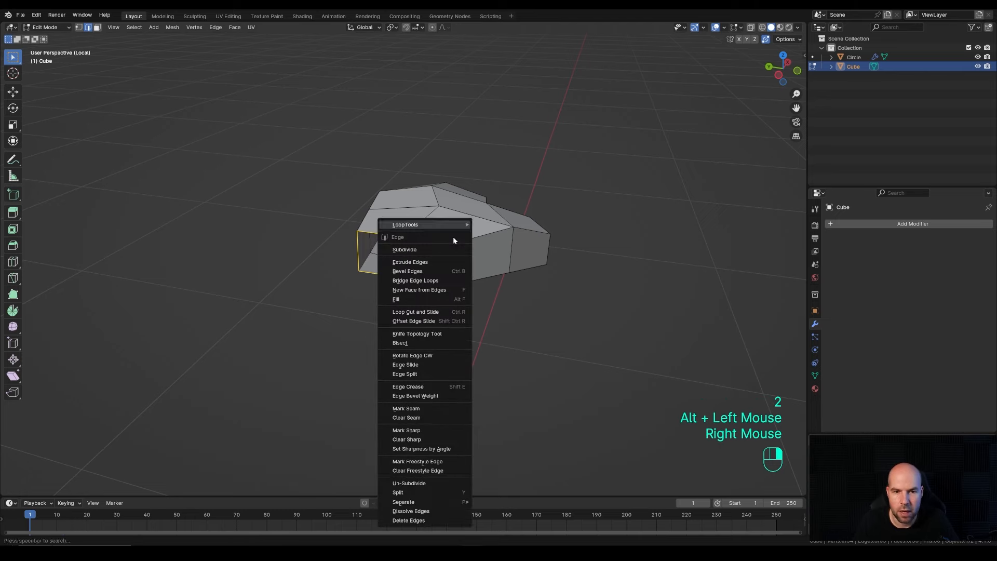
{"action": "mouse_move", "coordinate": [441, 225]}
{"action": "left_click", "coordinate": [493, 233]}
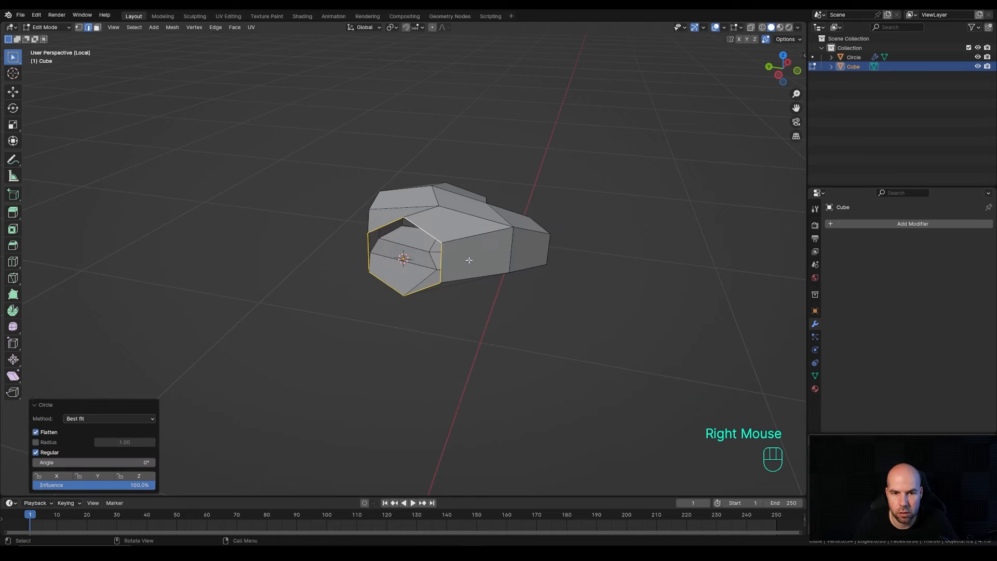
- Slide a vertex on the hand along its edge and adjust its height along Z freehand
{"action": "middle_click_drag", "start_coordinate": [467, 259], "coordinate": [410, 326]}
{"action": "scroll", "coordinate": [416, 275], "scroll_direction": "down", "scroll_amount": 1}
{"action": "key", "text": "1"}
{"action": "left_click", "coordinate": [450, 251]}
{"action": "key", "text": "g"}
{"action": "key", "text": "g"}
{"action": "left_click", "coordinate": [530, 257]}
{"action": "key", "text": "g"}
{"action": "key", "text": "z"}
{"action": "left_click", "coordinate": [550, 244]}
- Slide a second hand vertex along its edge and adjust its position along Z to even out the shape
{"action": "left_click", "coordinate": [429, 295]}
{"action": "key", "text": "g"}
{"action": "key", "text": "g"}
{"action": "left_click", "coordinate": [431, 317]}
{"action": "key", "text": "g"}
{"action": "key", "text": "z"}
{"action": "left_click", "coordinate": [449, 329]}
- Leave local view and, in object mode from the front, rotate the hand about 20.2° and nudge it against the end of the arm
{"action": "key", "text": "KP_Divide"}
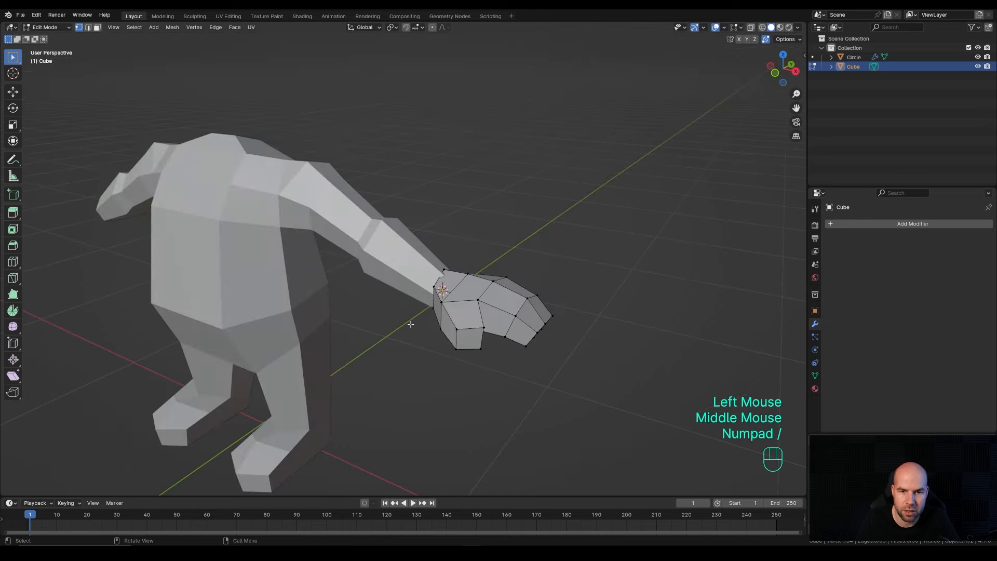
{"action": "middle_click_drag", "start_coordinate": [473, 338], "coordinate": [522, 293]}
{"action": "key", "text": "Tab"}
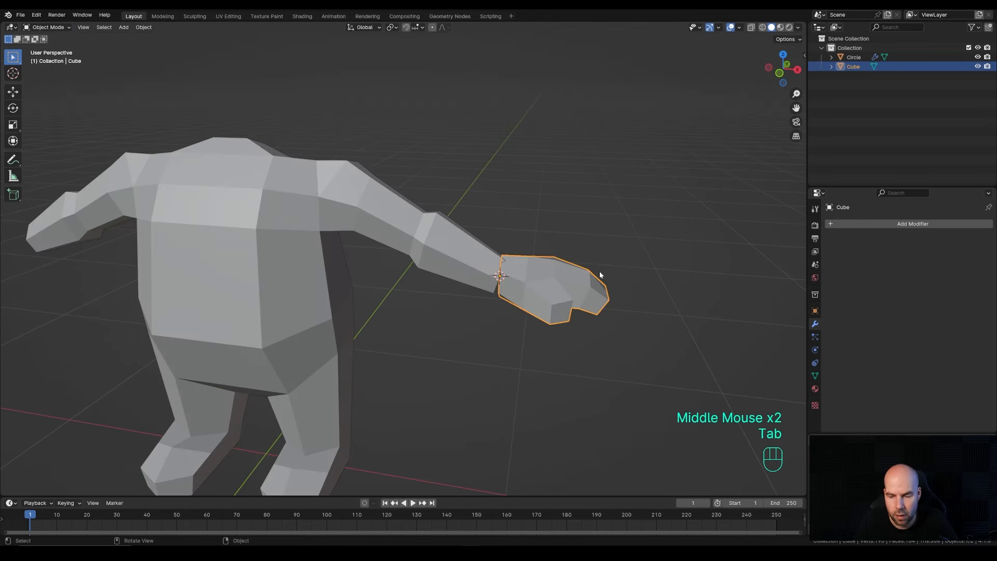
{"action": "key", "text": "KP_1"}
{"action": "key", "text": "r"}
{"action": "left_click", "coordinate": [584, 273]}
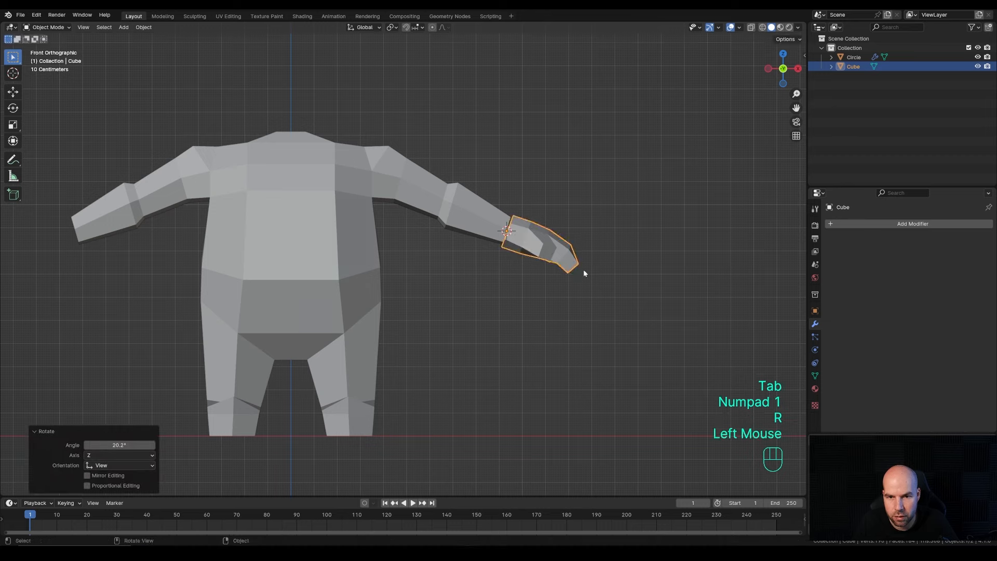
{"action": "key", "text": "g"}
{"action": "left_click", "coordinate": [590, 253]}
- Rotate the hand about 19.7° around its local X axis
{"action": "middle_click_drag", "start_coordinate": [583, 252], "coordinate": [427, 294], "text": "shift"}
{"action": "scroll", "coordinate": [387, 293], "scroll_direction": "up", "scroll_amount": 2}
{"action": "key", "text": "r"}
{"action": "key", "text": "y"}
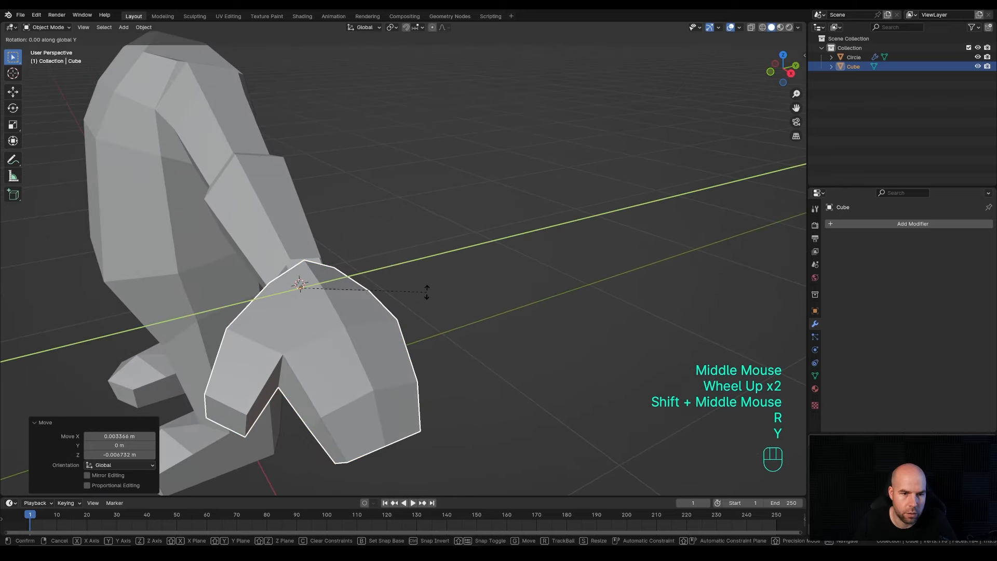
{"action": "key", "text": "y"}
{"action": "key", "text": "x"}
{"action": "key", "text": "x"}
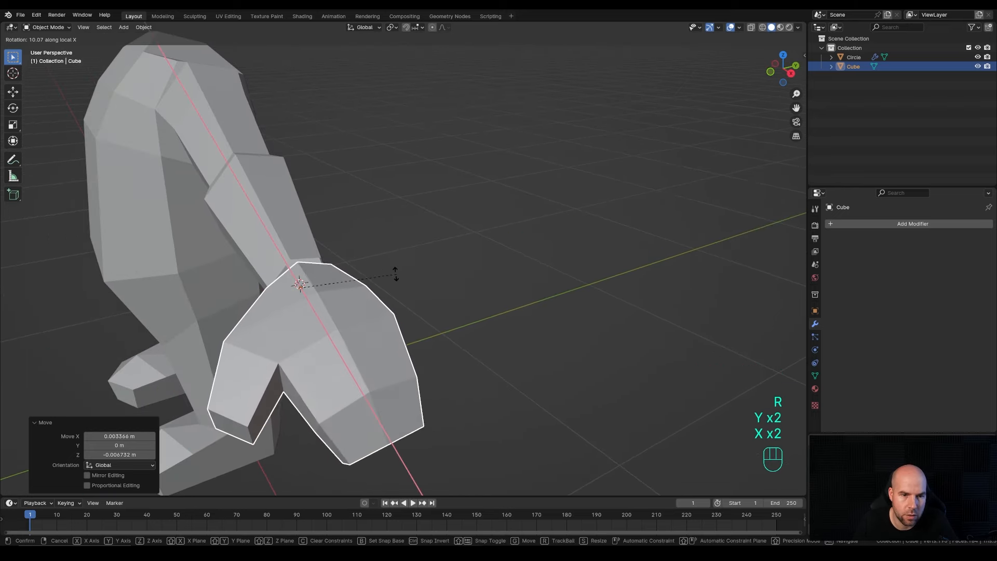
{"action": "left_click", "coordinate": [339, 275]}
{"action": "middle_click_drag", "start_coordinate": [339, 275], "coordinate": [470, 291]}
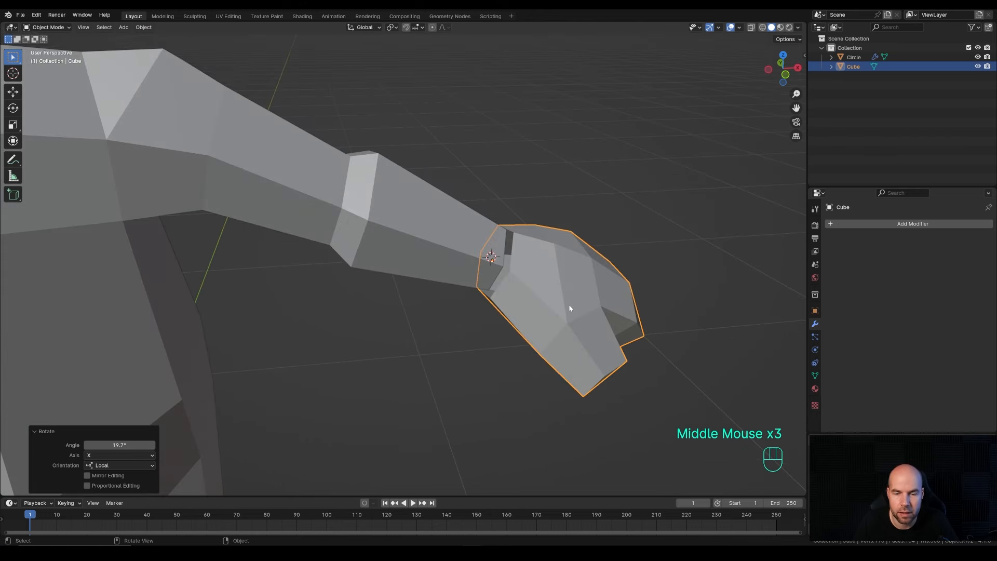
- Join the hand into the body object and enter Edit Mode on the combined mesh
{"action": "middle_click_drag", "start_coordinate": [569, 308], "coordinate": [518, 311], "text": "shift"}
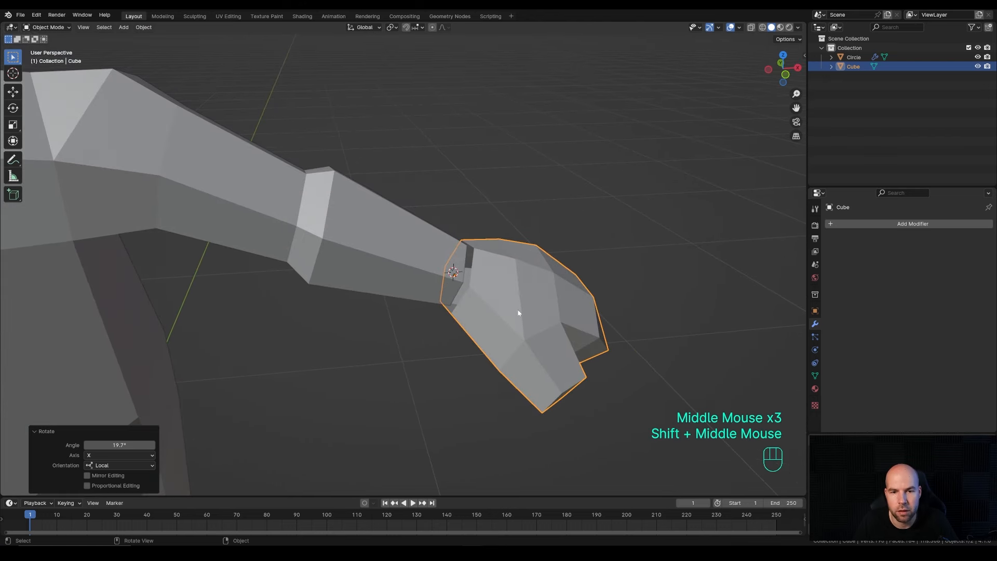
{"action": "left_click", "coordinate": [391, 258], "text": "shift"}
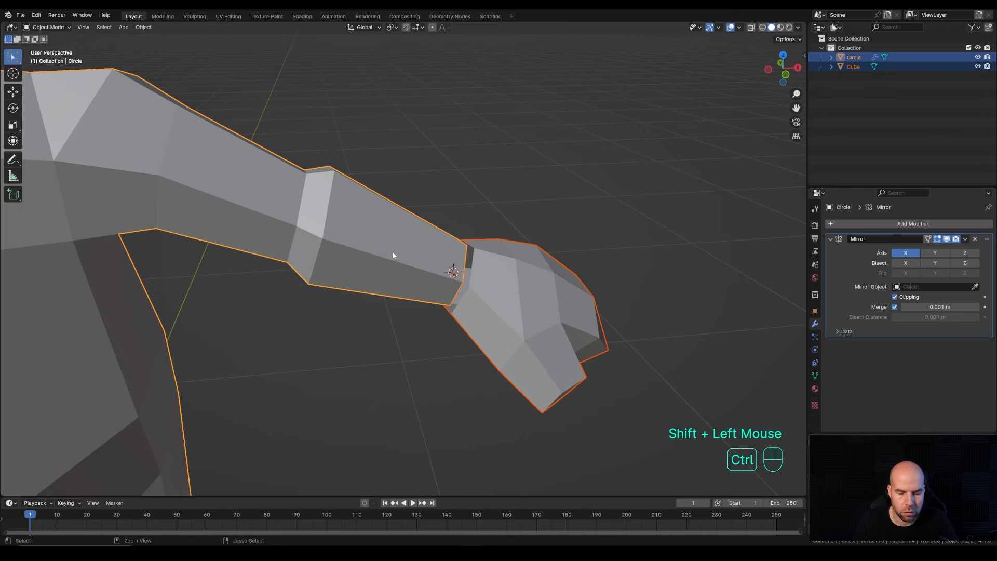
{"action": "key", "text": "ctrl+j"}
{"action": "key", "text": "Tab"}
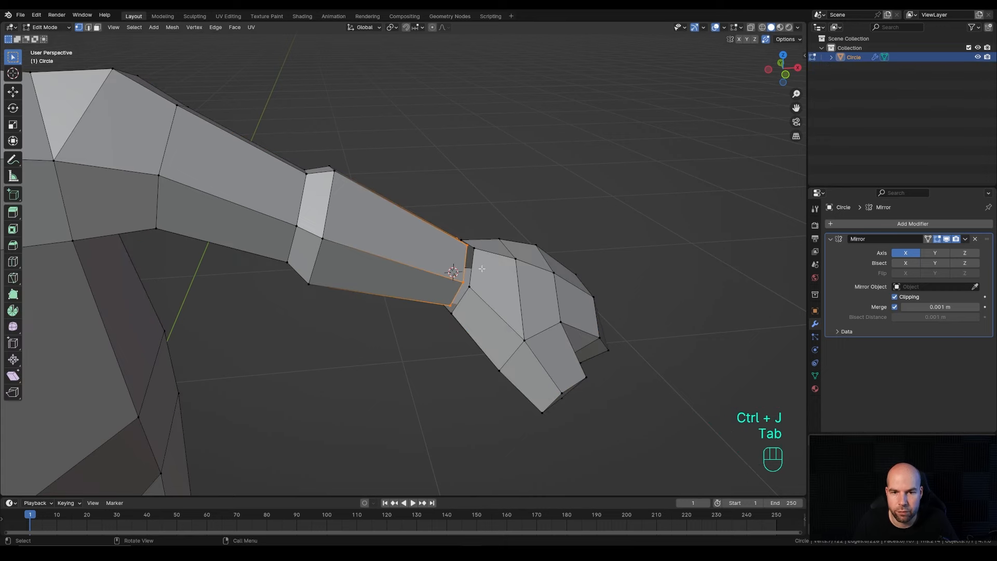
- Set the snapping target to Vertex
{"action": "middle_click_drag", "start_coordinate": [543, 268], "coordinate": [516, 270]}
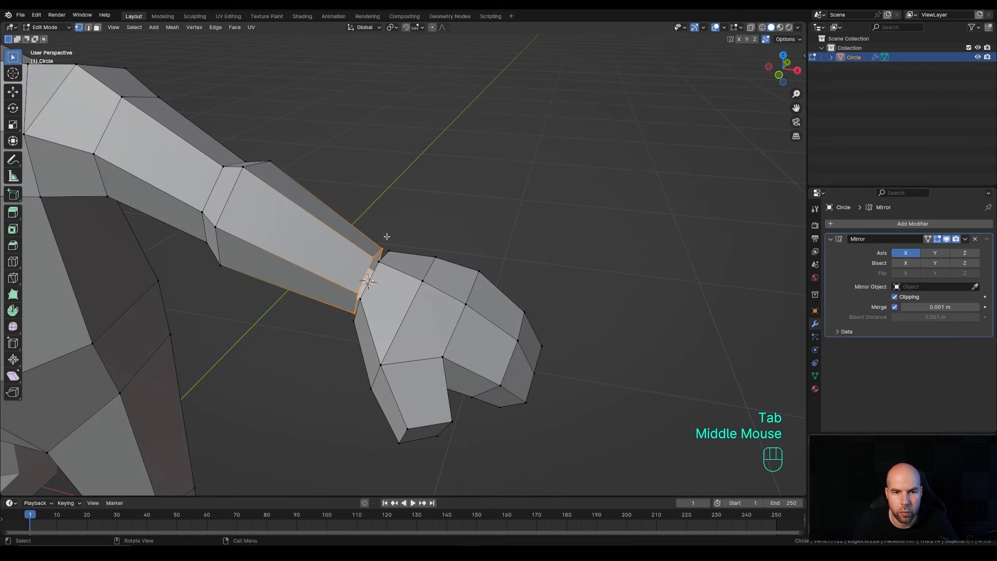
{"action": "middle_click_drag", "start_coordinate": [446, 270], "coordinate": [465, 273]}
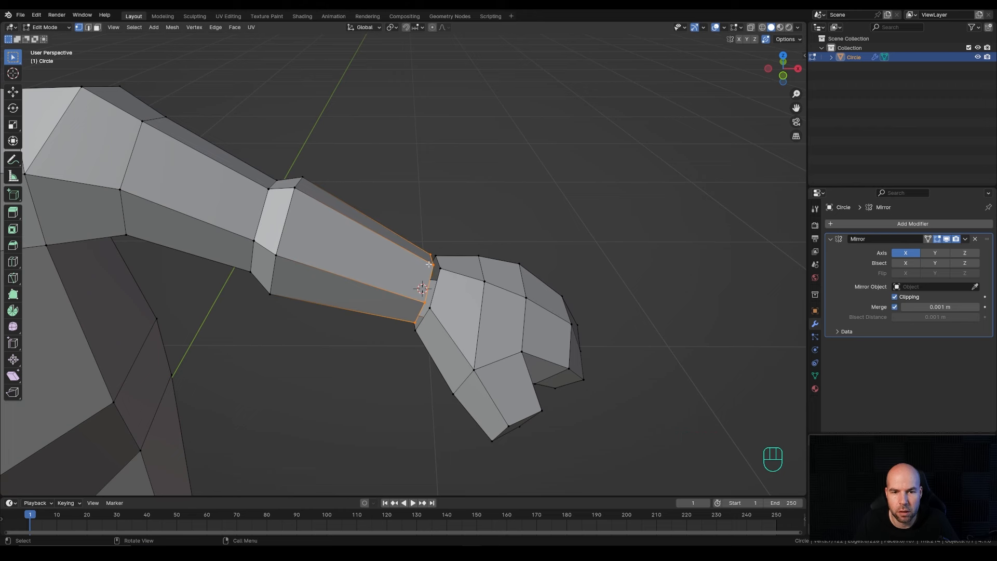
{"action": "left_click", "coordinate": [418, 29]}
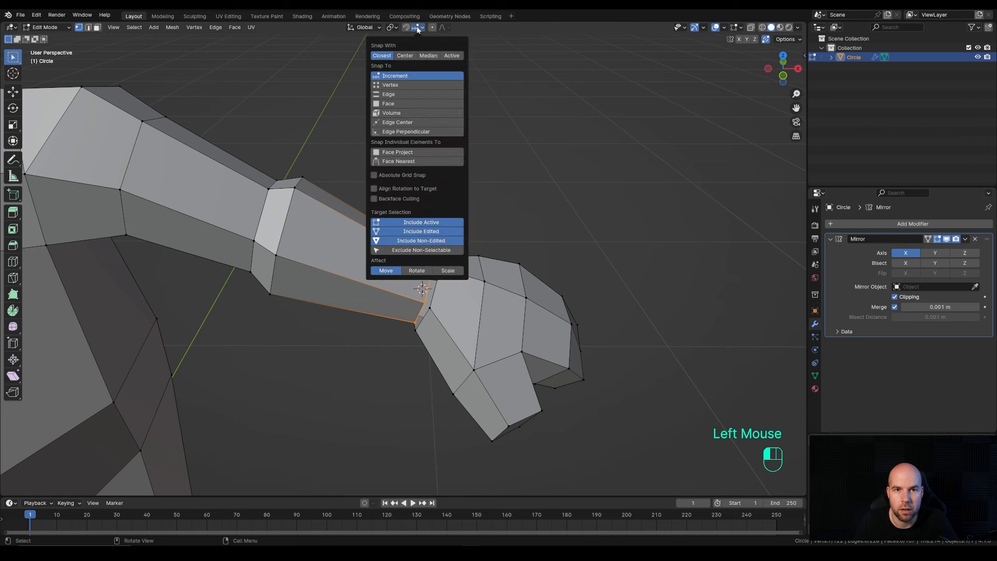
{"action": "left_click", "coordinate": [402, 85]}
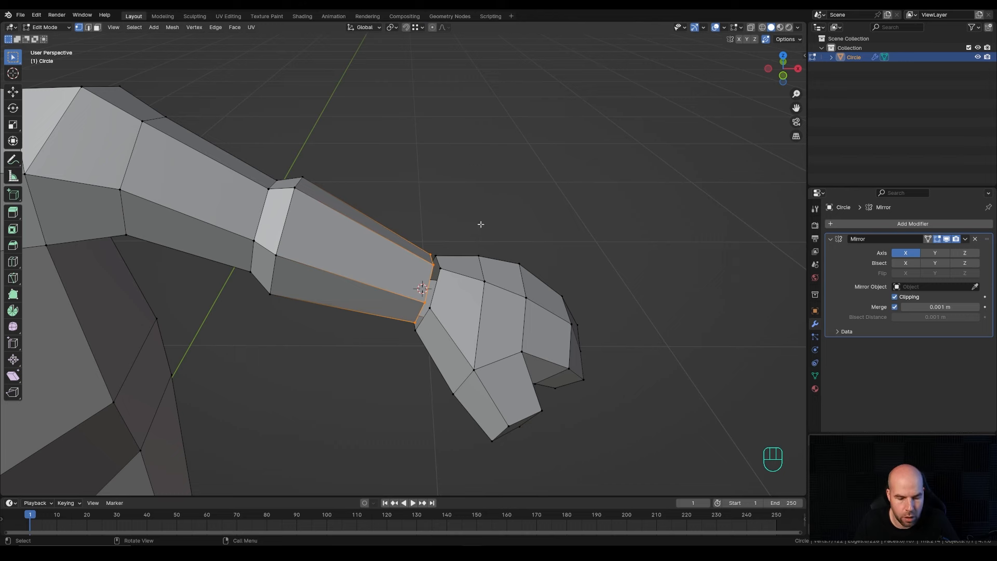
- Snap two upper wrist vertices of the hand onto the matching vertices at the forearm's end
{"action": "middle_click_drag", "start_coordinate": [480, 224], "coordinate": [446, 269]}
{"action": "left_click", "coordinate": [448, 293]}
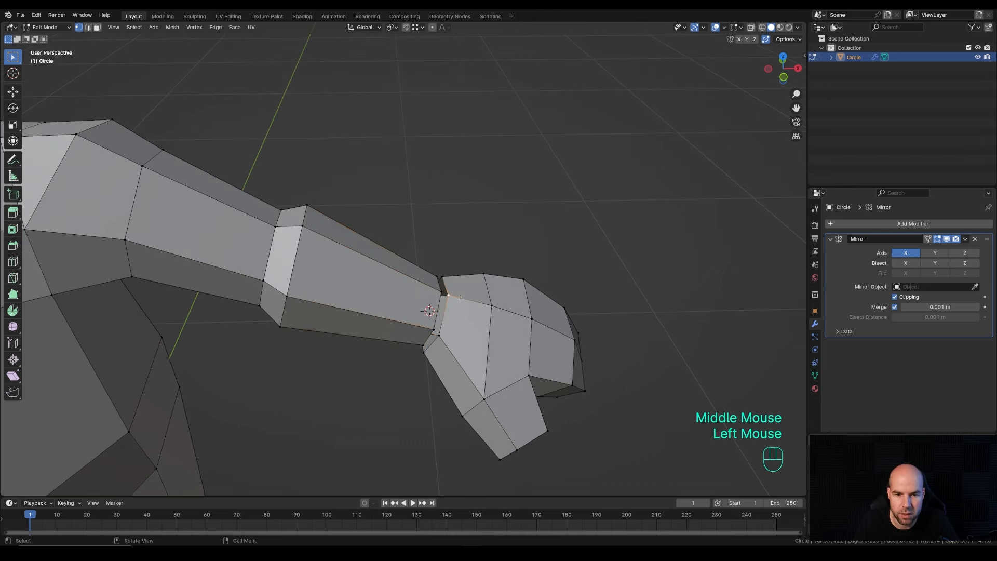
{"action": "key", "text": "g"}
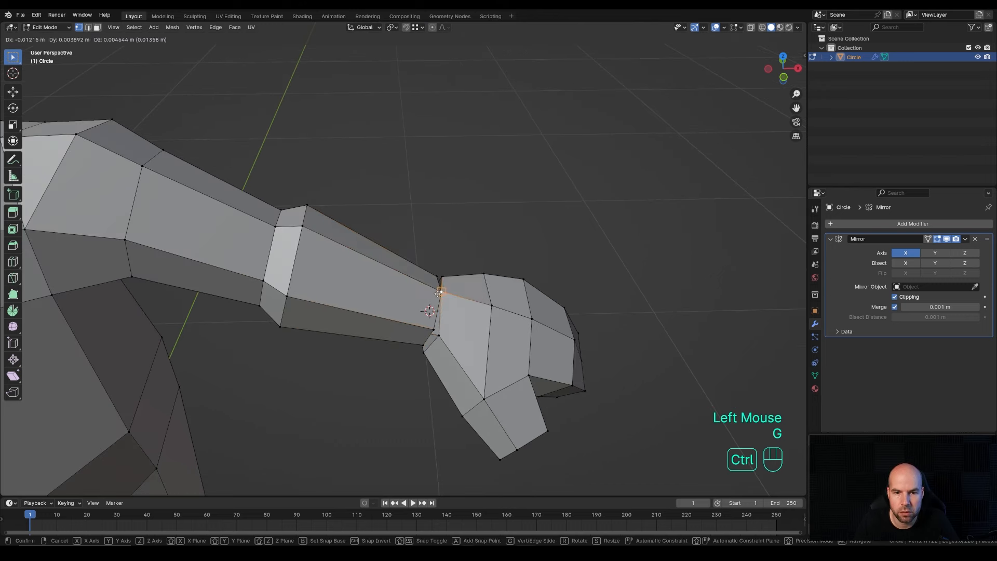
{"action": "left_click", "coordinate": [442, 292], "text": "ctrl"}
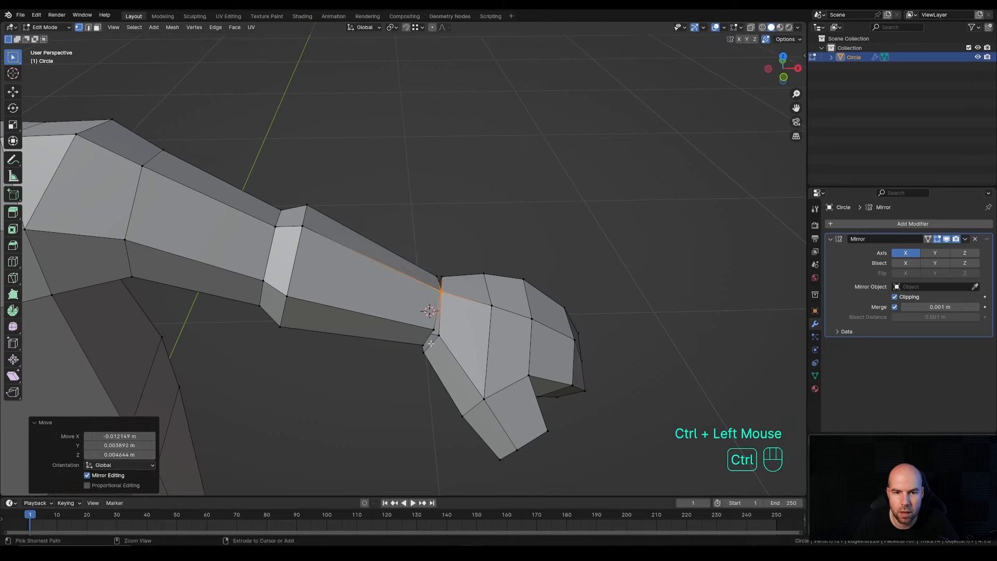
{"action": "middle_click_drag", "start_coordinate": [594, 218], "coordinate": [468, 279]}
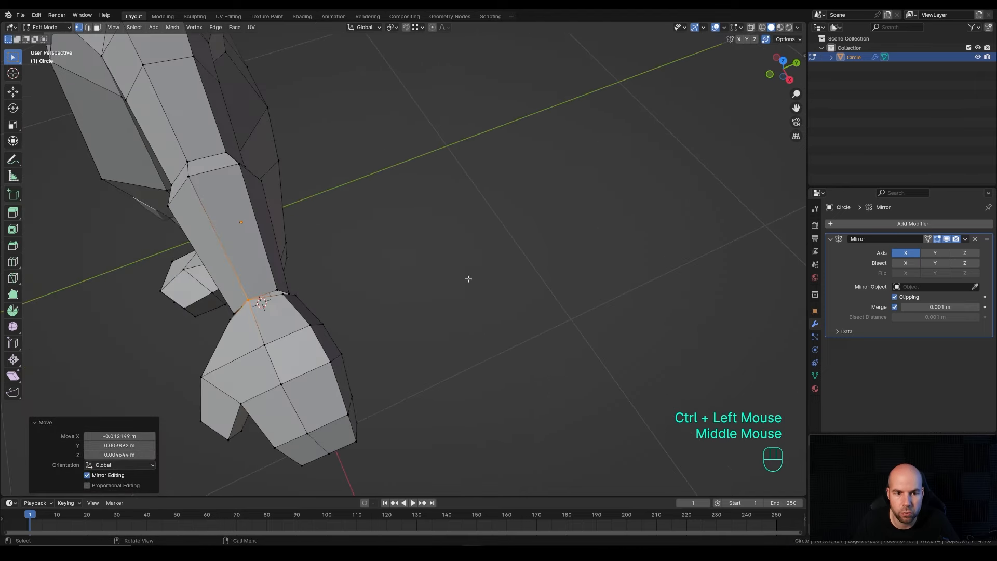
{"action": "left_click", "coordinate": [285, 298]}
{"action": "key", "text": "g"}
{"action": "left_click", "coordinate": [279, 291], "text": "ctrl"}
- Snap two wrist vertices on the rear side of the hand onto the matching forearm vertices
{"action": "left_click", "coordinate": [302, 295]}
{"action": "middle_click_drag", "start_coordinate": [307, 296], "coordinate": [281, 247]}
{"action": "key", "text": "g"}
{"action": "left_click", "coordinate": [307, 190], "text": "ctrl"}
{"action": "middle_click_drag", "start_coordinate": [344, 210], "coordinate": [322, 160]}
{"action": "left_click", "coordinate": [334, 253]}
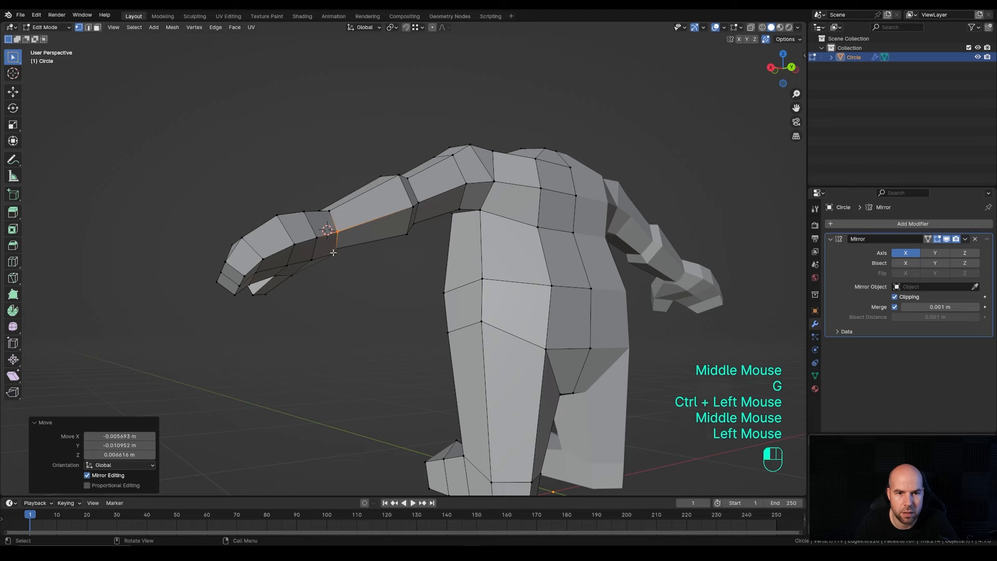
{"action": "key", "text": "g"}
{"action": "left_click", "coordinate": [327, 239], "text": "ctrl"}
- Snap the remaining two wrist vertices of the hand onto the forearm's end to close the seam
{"action": "middle_click_drag", "start_coordinate": [327, 239], "coordinate": [437, 184]}
{"action": "left_click", "coordinate": [497, 200]}
{"action": "key", "text": "g"}
{"action": "left_click", "coordinate": [497, 187], "text": "ctrl"}
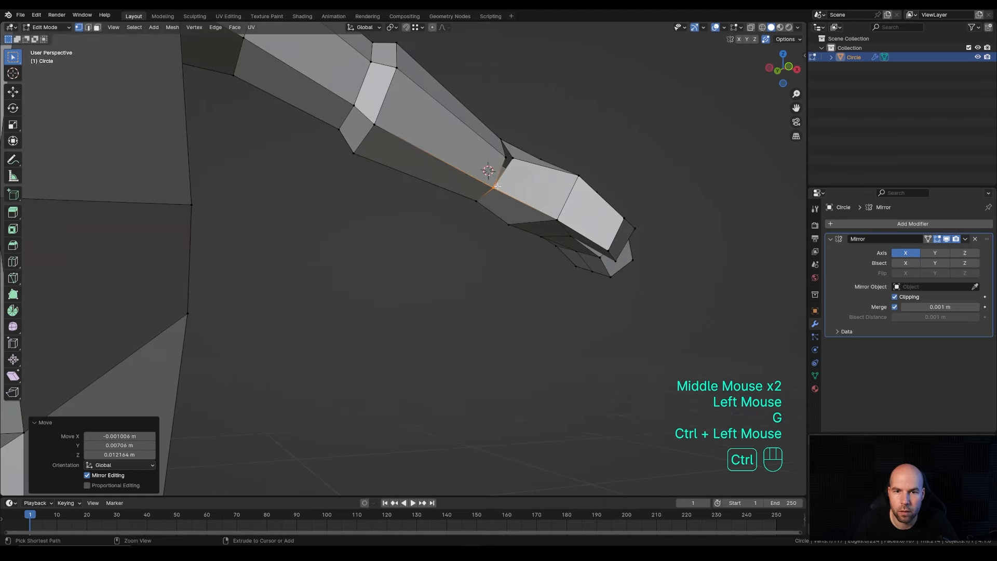
{"action": "middle_click_drag", "start_coordinate": [497, 186], "coordinate": [517, 190]}
{"action": "left_click", "coordinate": [452, 217]}
{"action": "key", "text": "g"}
{"action": "left_click", "coordinate": [456, 222], "text": "ctrl"}
{"action": "middle_click_drag", "start_coordinate": [456, 223], "coordinate": [469, 244]}
{"action": "left_click", "coordinate": [343, 317]}
- In front view with X-ray on, scale the hand without its wrist loop to 0.798 and move it closer to the wrist
{"action": "scroll", "coordinate": [343, 318], "scroll_direction": "down", "scroll_amount": 2}
{"action": "middle_click_drag", "start_coordinate": [342, 318], "coordinate": [420, 257]}
{"action": "scroll", "coordinate": [420, 257], "scroll_direction": "down", "scroll_amount": 1}
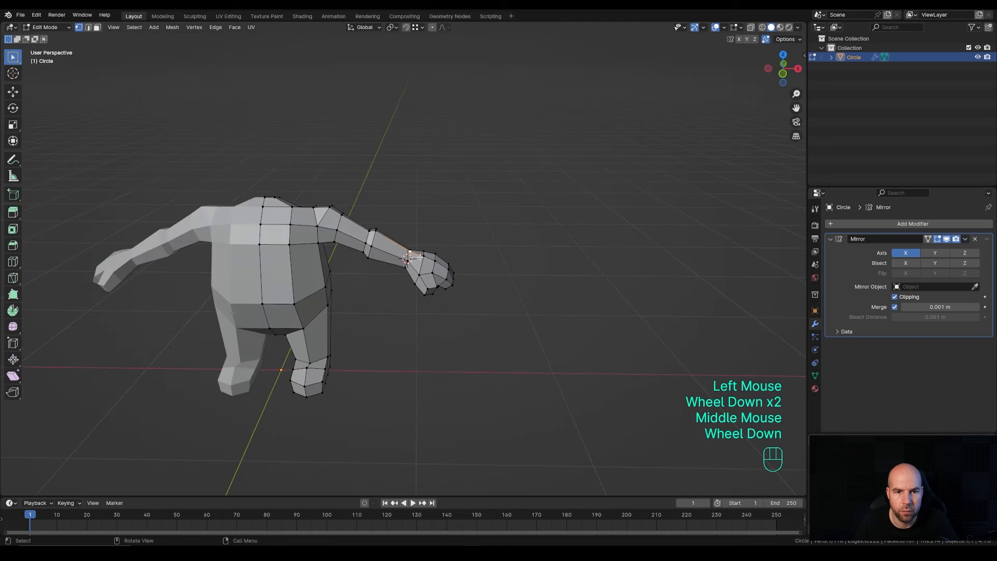
{"action": "scroll", "coordinate": [459, 275], "scroll_direction": "up", "scroll_amount": 2}
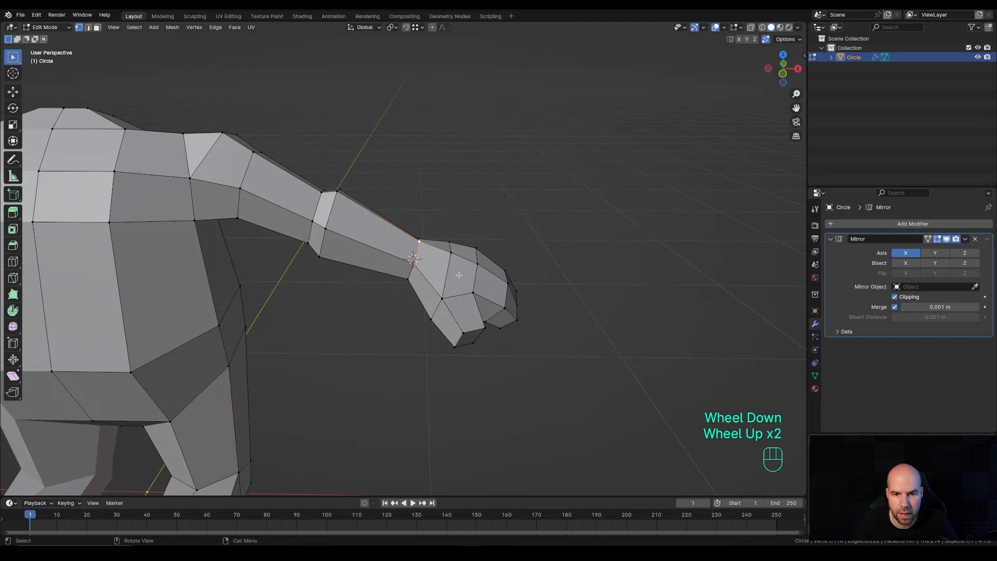
{"action": "key", "text": "KP_1"}
{"action": "key", "text": "alt+z"}
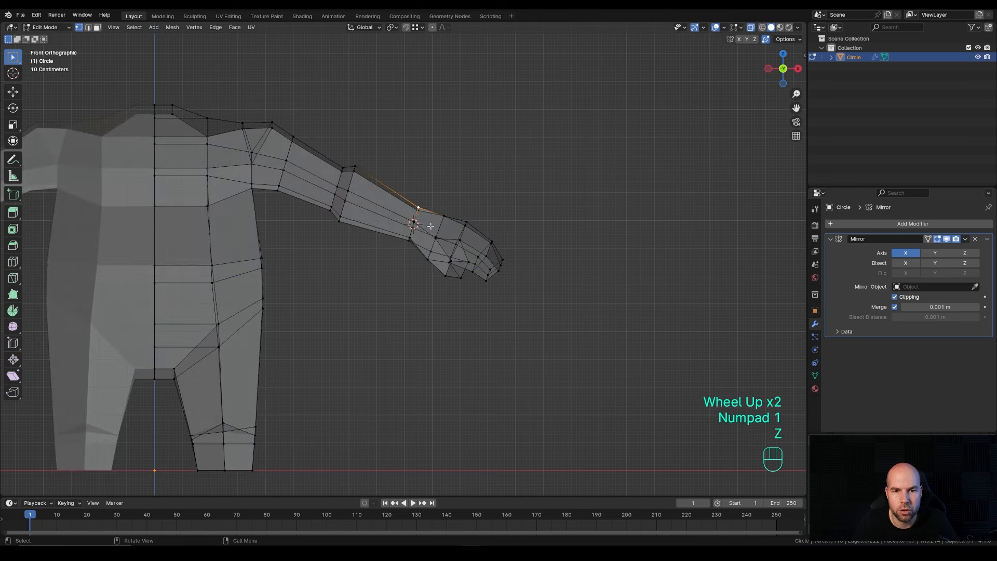
{"action": "mouse_move", "coordinate": [416, 199]}
{"action": "left_mouse_down"}
{"action": "mouse_move", "coordinate": [494, 299]}
{"action": "mouse_move", "coordinate": [558, 328]}
{"action": "left_mouse_up"}
{"action": "left_click_drag", "start_coordinate": [360, 170], "coordinate": [440, 219], "text": "ctrl"}
{"action": "key", "text": "s"}
{"action": "left_click", "coordinate": [561, 279]}
{"action": "key", "text": "g"}
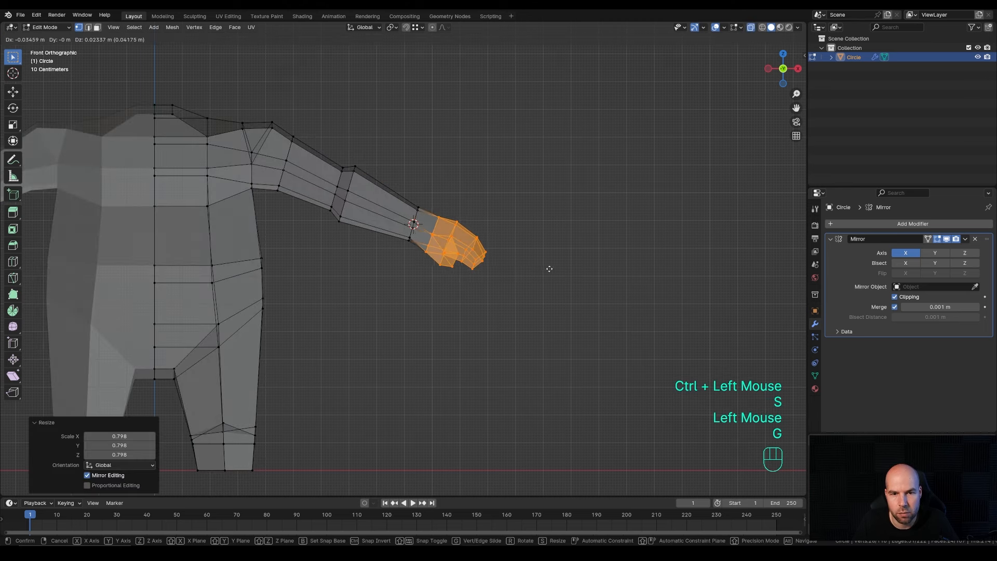
{"action": "left_click", "coordinate": [548, 268]}
- Move the whole hand including the wrist loop about -0.065 m in X and 0.038 m in Z, and turn X-ray off
{"action": "left_click_drag", "start_coordinate": [411, 187], "coordinate": [558, 311]}
{"action": "key", "text": "g"}
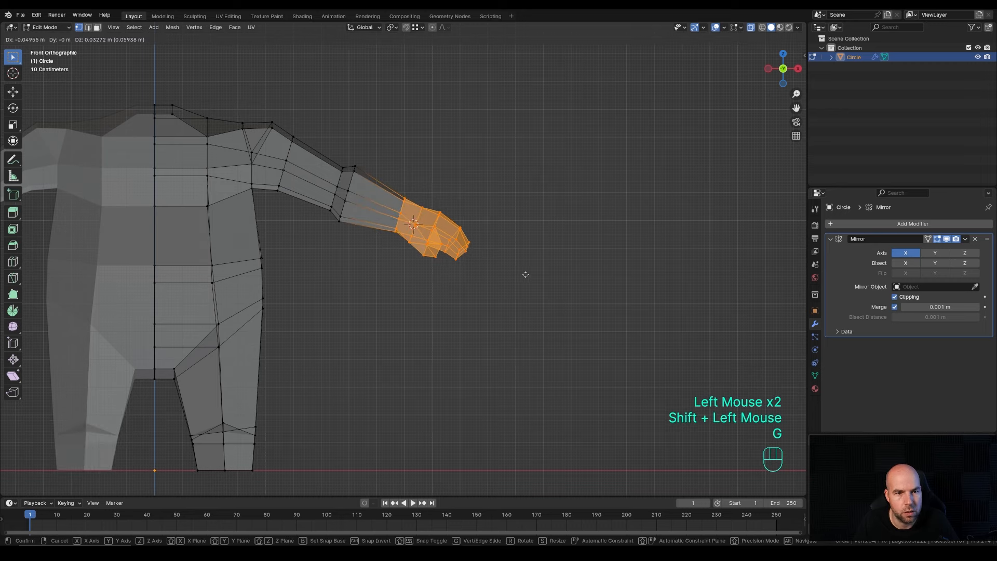
{"action": "left_click", "coordinate": [472, 270]}
{"action": "middle_click_drag", "start_coordinate": [472, 270], "coordinate": [553, 233], "text": "shift"}
{"action": "scroll", "coordinate": [587, 268], "scroll_direction": "down", "scroll_amount": 2}
{"action": "middle_click_drag", "start_coordinate": [553, 233], "coordinate": [550, 240]}
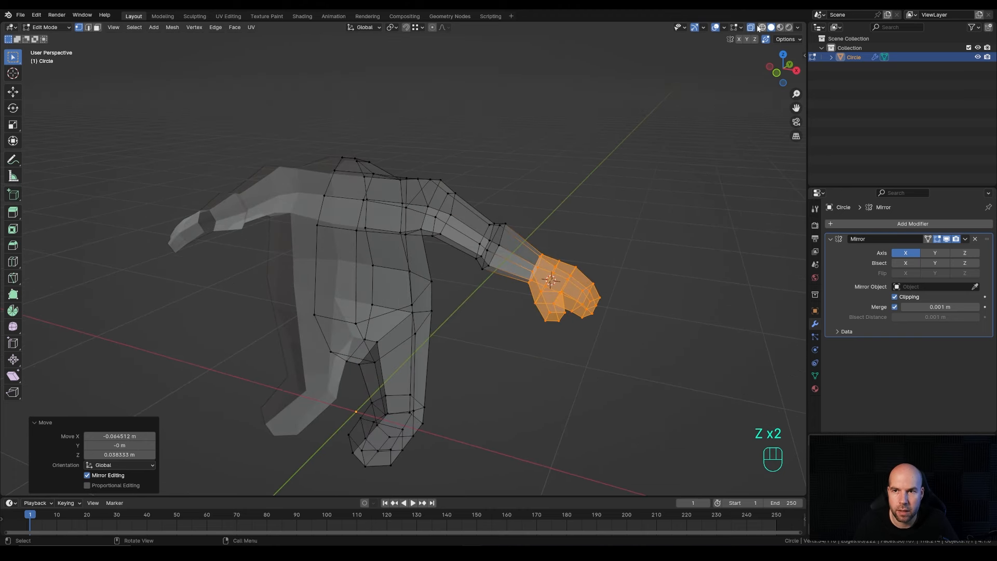
{"action": "left_click", "coordinate": [754, 27]}
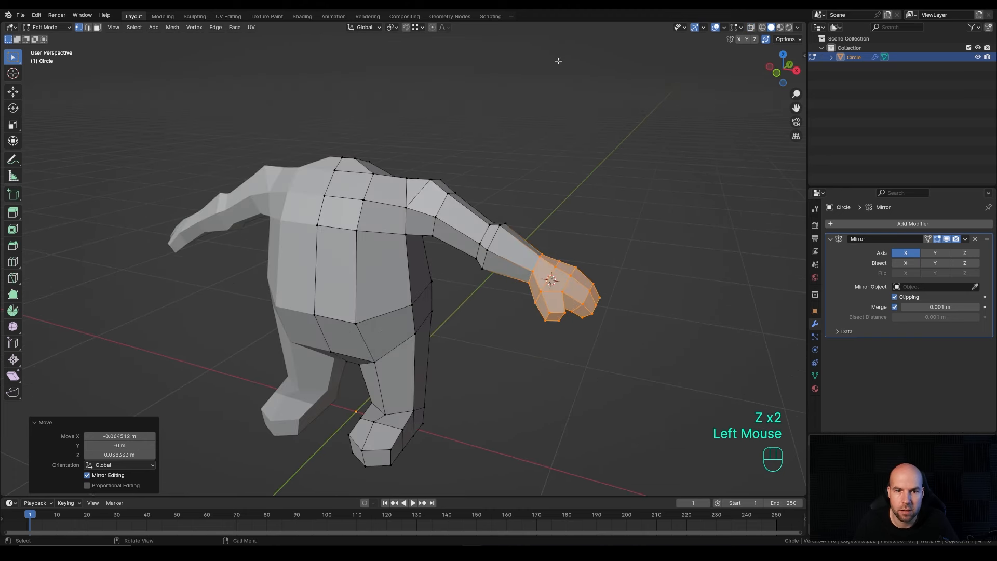
{"action": "middle_click_drag", "start_coordinate": [556, 60], "coordinate": [436, 196]}
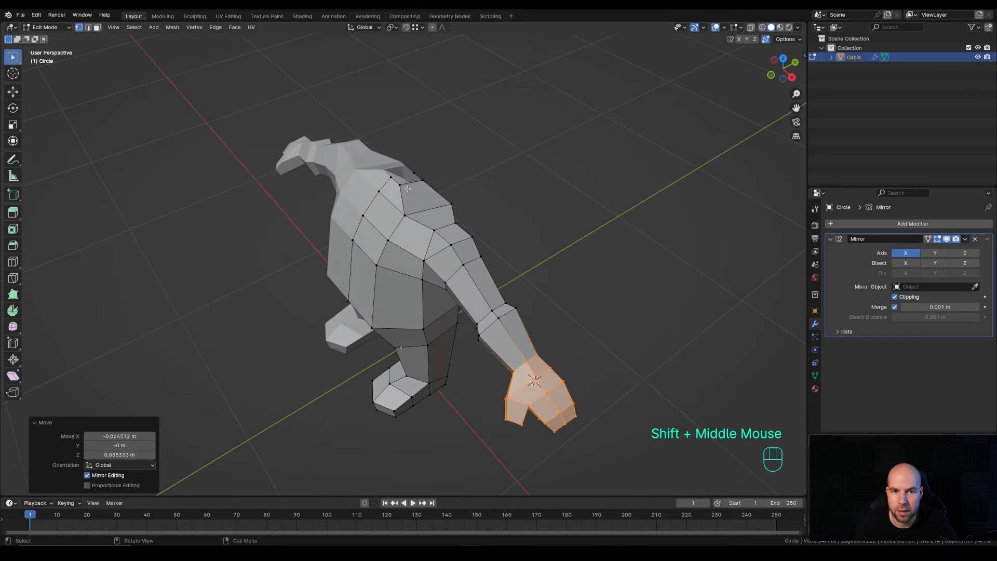
- Place the 3D cursor midway between the front and rear centre vertices of the neck opening and return to Object Mode
{"action": "left_click", "coordinate": [391, 177]}
{"action": "left_click", "coordinate": [414, 172], "text": "shift"}
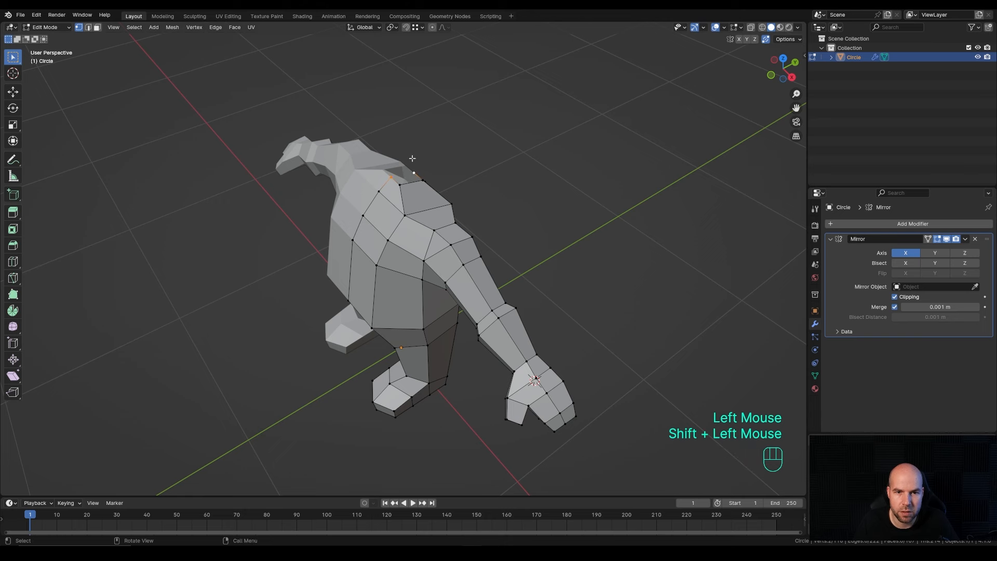
{"action": "key", "text": "shift+s"}
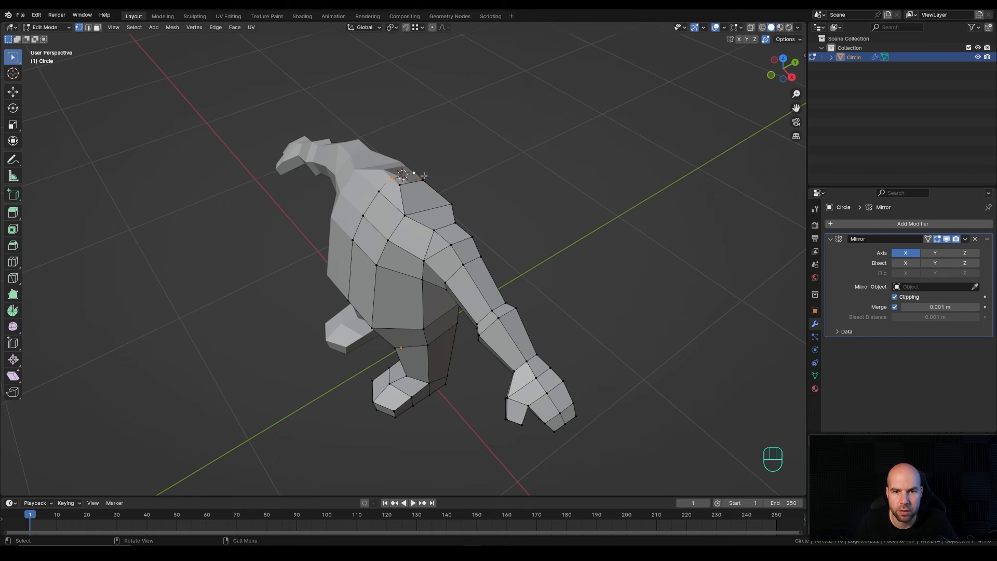
{"action": "key", "text": "Tab"}
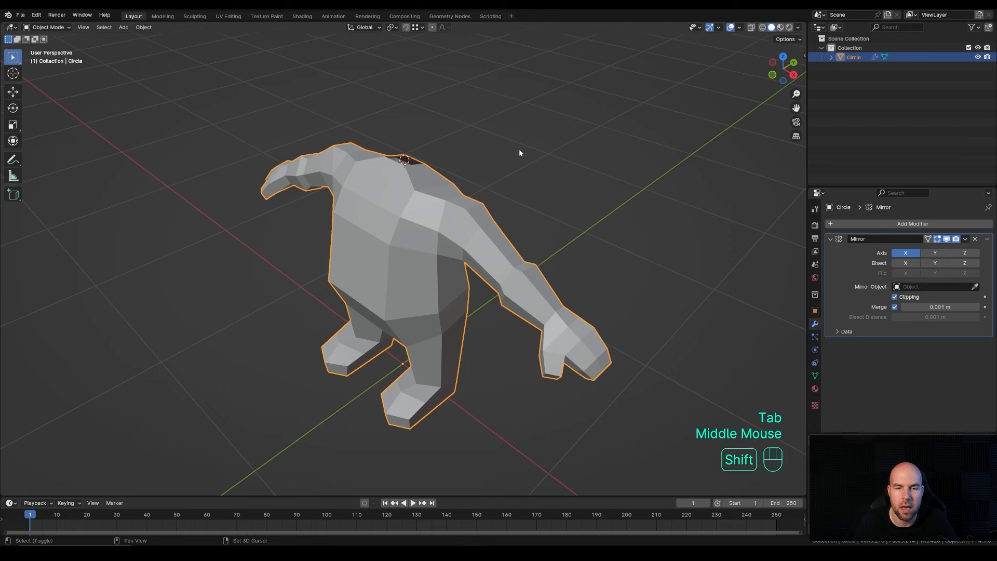
- Add a UV sphere at the 3D cursor with 24 segments and 12 rings
{"action": "middle_click_drag", "start_coordinate": [519, 151], "coordinate": [509, 168], "text": "shift"}
{"action": "middle_click_drag", "start_coordinate": [509, 167], "coordinate": [499, 186]}
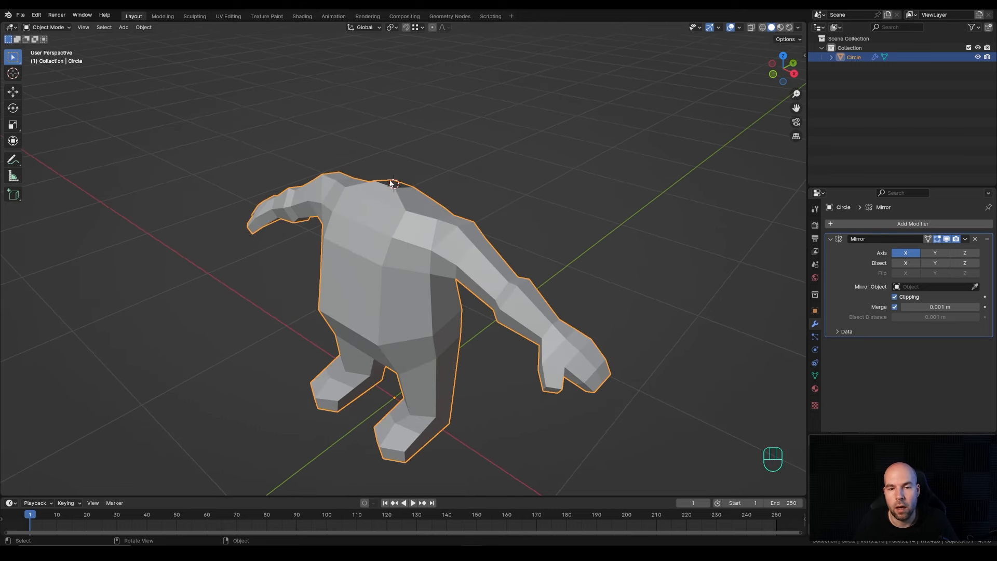
{"action": "middle_click_drag", "start_coordinate": [485, 170], "coordinate": [509, 196], "text": "shift"}
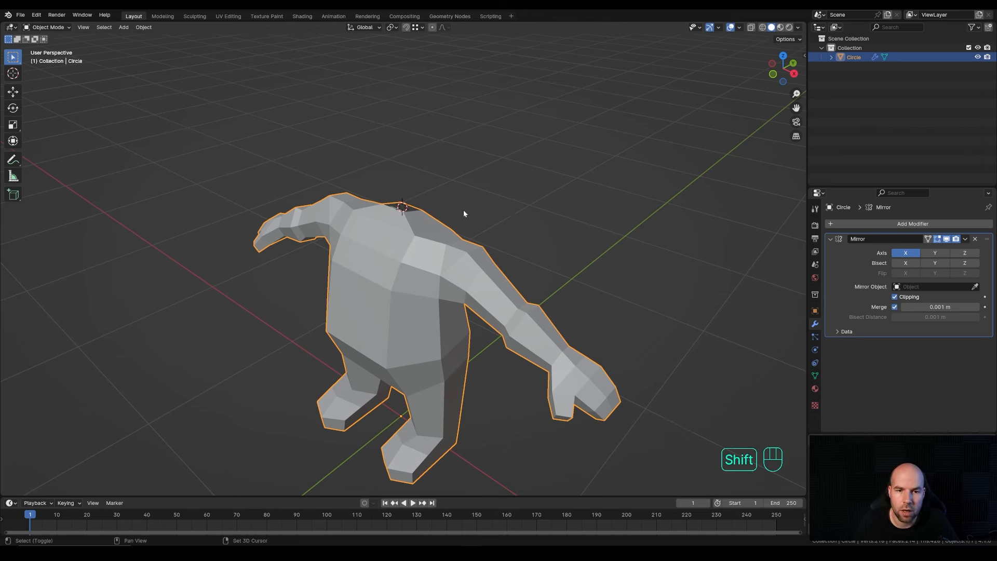
{"action": "key", "text": "shift+a"}
{"action": "mouse_move", "coordinate": [463, 210]}
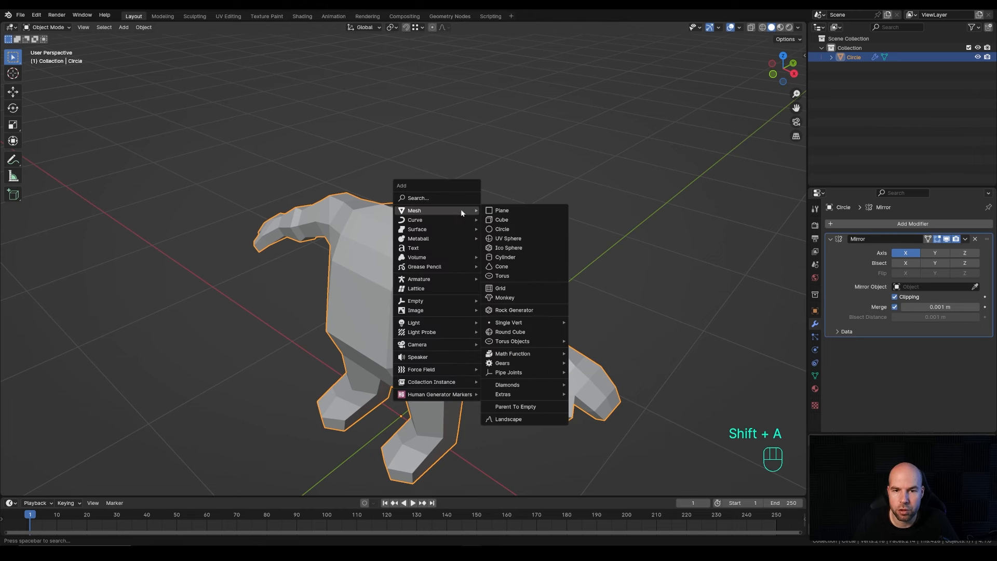
{"action": "left_click", "coordinate": [517, 238]}
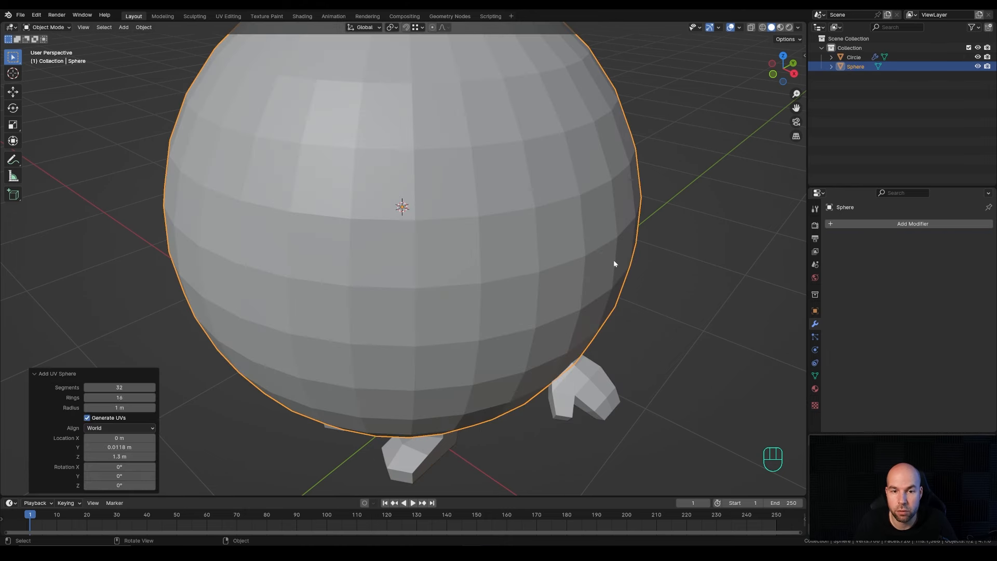
{"action": "left_click", "coordinate": [140, 387]}
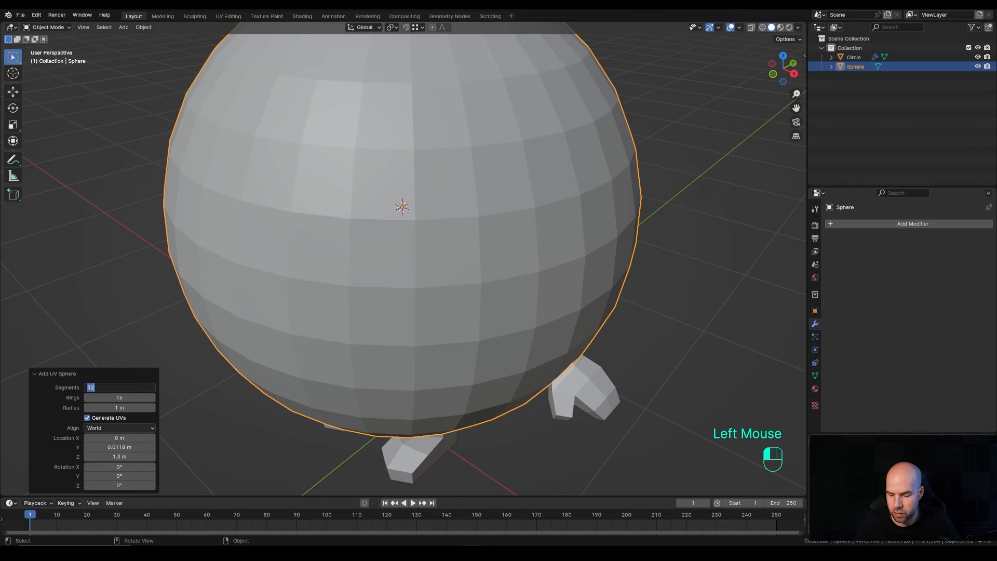
{"action": "key", "text": "Return"}
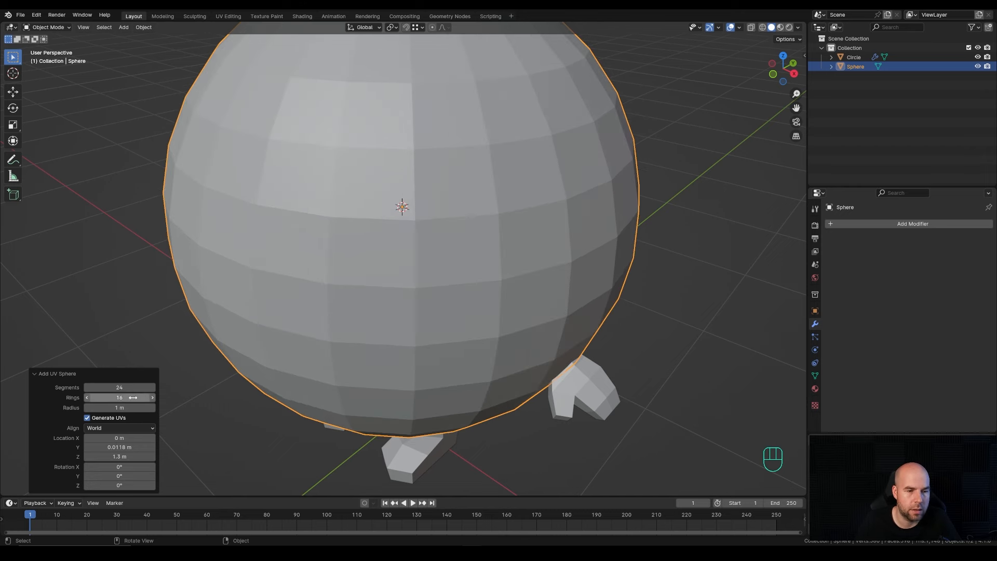
{"action": "left_click", "coordinate": [140, 398]}
{"action": "type", "text": "12"}
{"action": "key", "text": "Return"}
- Scale the sphere's mesh in Edit Mode to 0.298 to make it head-sized
{"action": "scroll", "coordinate": [608, 260], "scroll_direction": "down", "scroll_amount": 2}
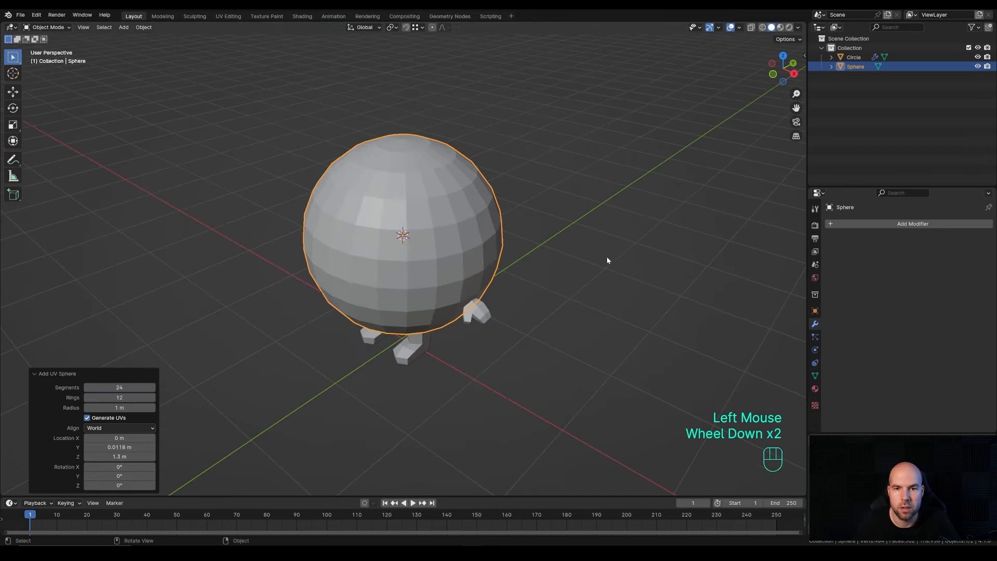
{"action": "scroll", "coordinate": [577, 305], "scroll_direction": "up", "scroll_amount": 1}
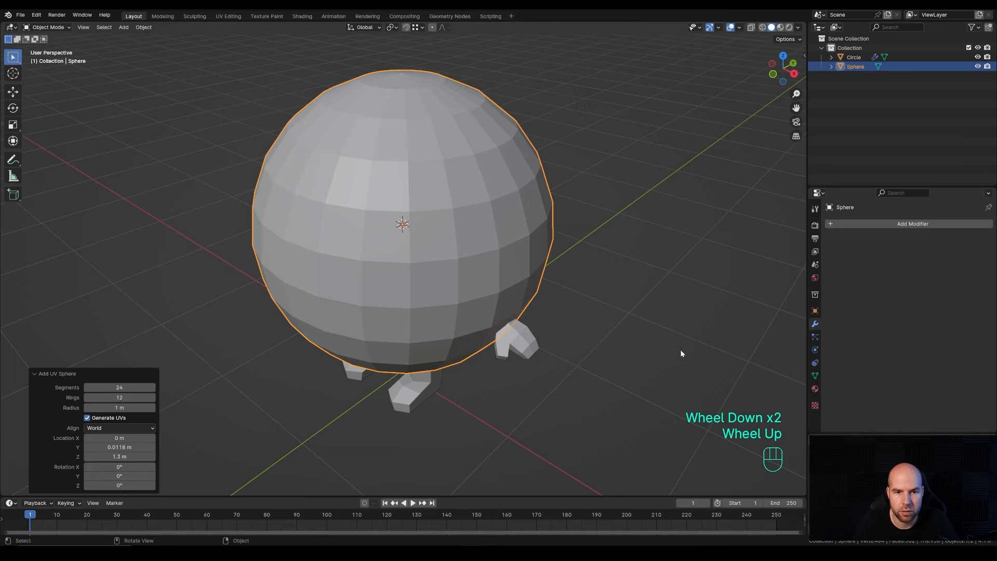
{"action": "key", "text": "Tab"}
{"action": "key", "text": "s"}
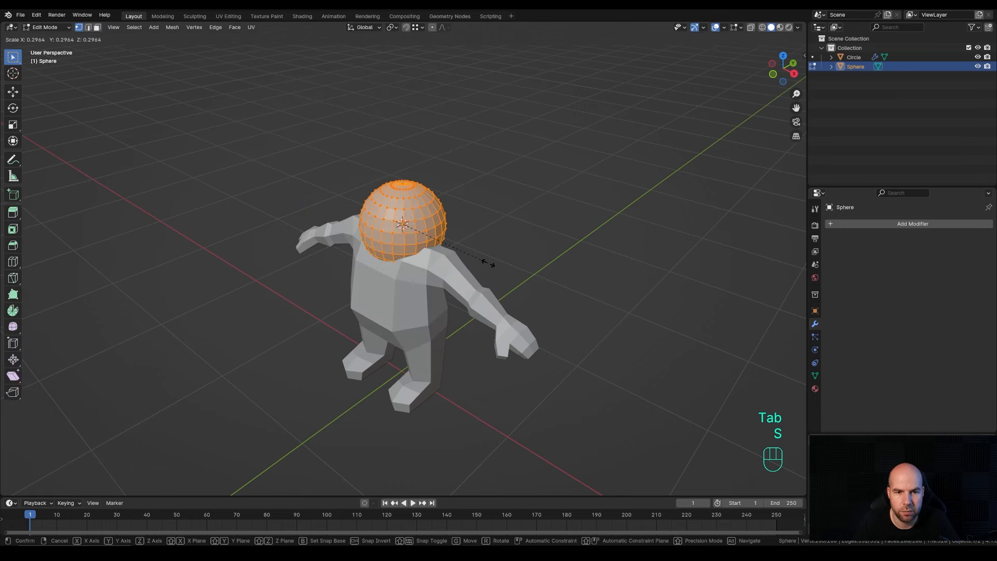
{"action": "left_click", "coordinate": [485, 261]}
{"action": "middle_click_drag", "start_coordinate": [485, 260], "coordinate": [495, 254]}
- In front view and Object Mode, move the sphere up about 0.29 m along Z, above the shoulders
{"action": "key", "text": "KP_1"}
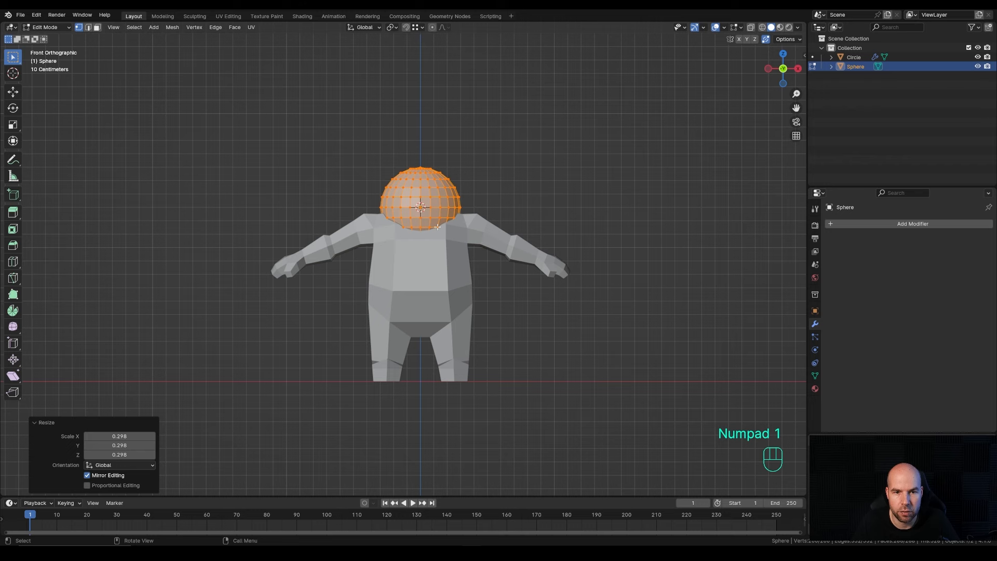
{"action": "key", "text": "Tab"}
{"action": "key", "text": "g"}
{"action": "key", "text": "z"}
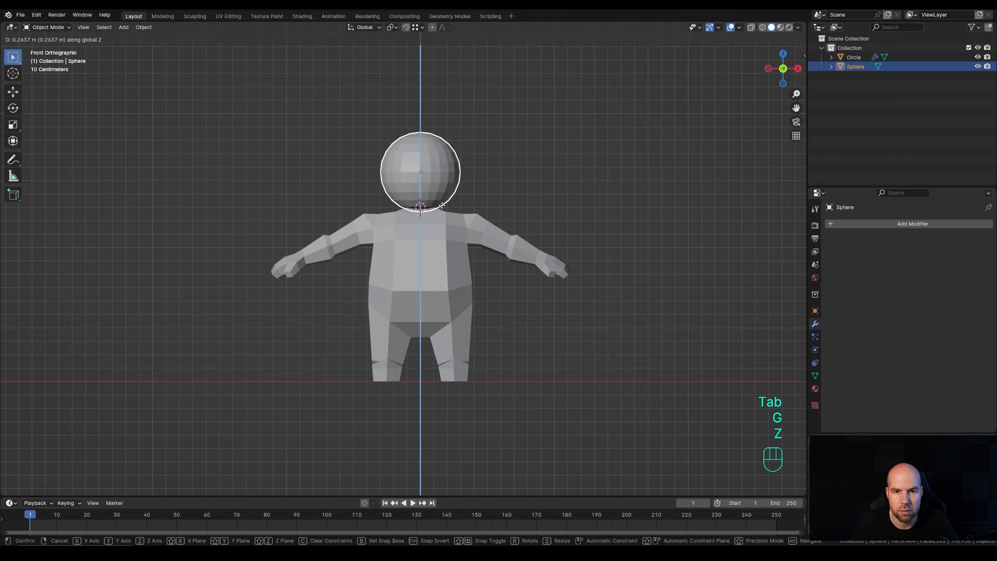
{"action": "left_click", "coordinate": [443, 197]}
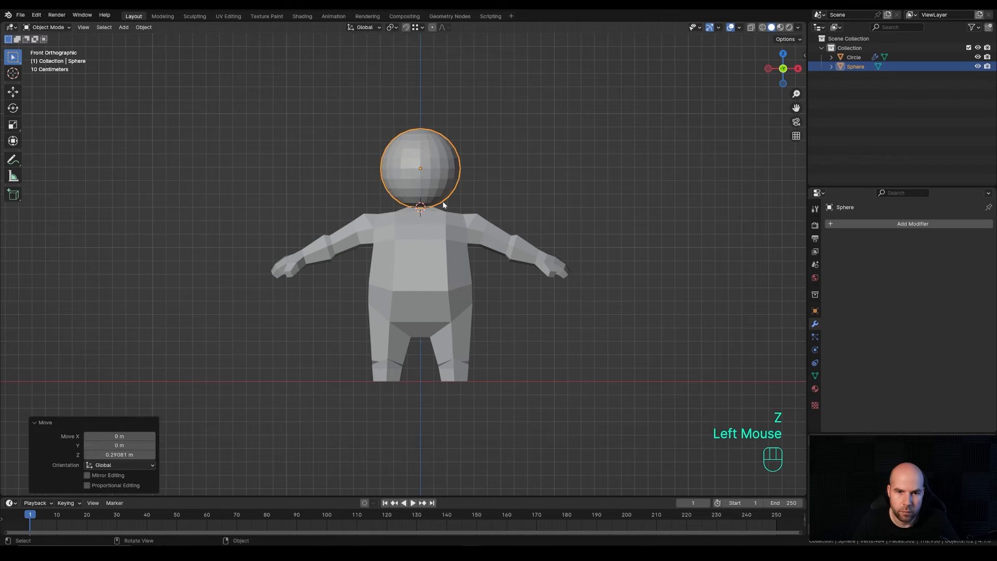
- Enlarge the head sphere's mesh by about 1.17 in Edit Mode, then raise the object about 0.031 m along Z
{"action": "key", "text": "Tab"}
{"action": "key", "text": "s"}
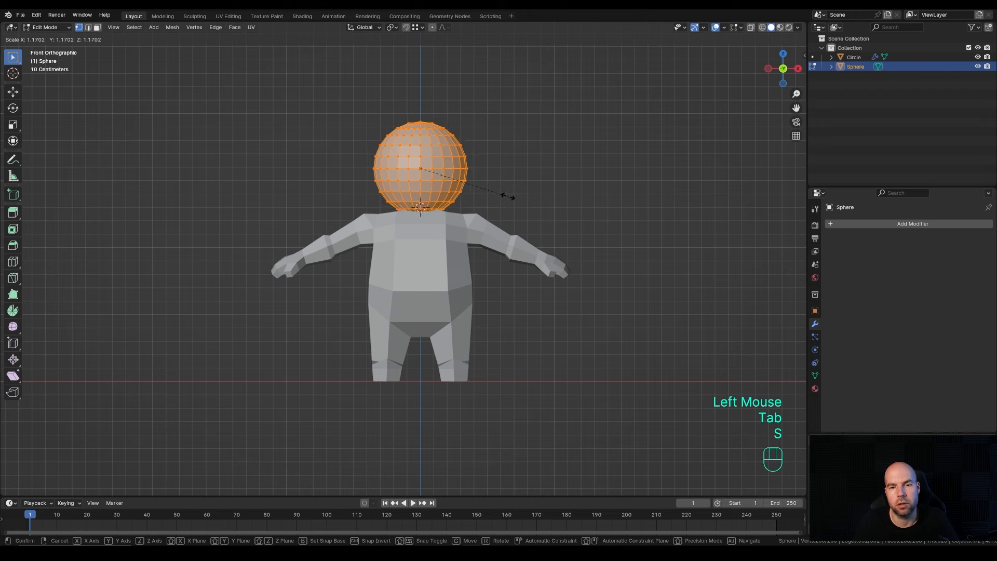
{"action": "left_click", "coordinate": [508, 196]}
{"action": "key", "text": "Tab"}
{"action": "key", "text": "g"}
{"action": "key", "text": "z"}
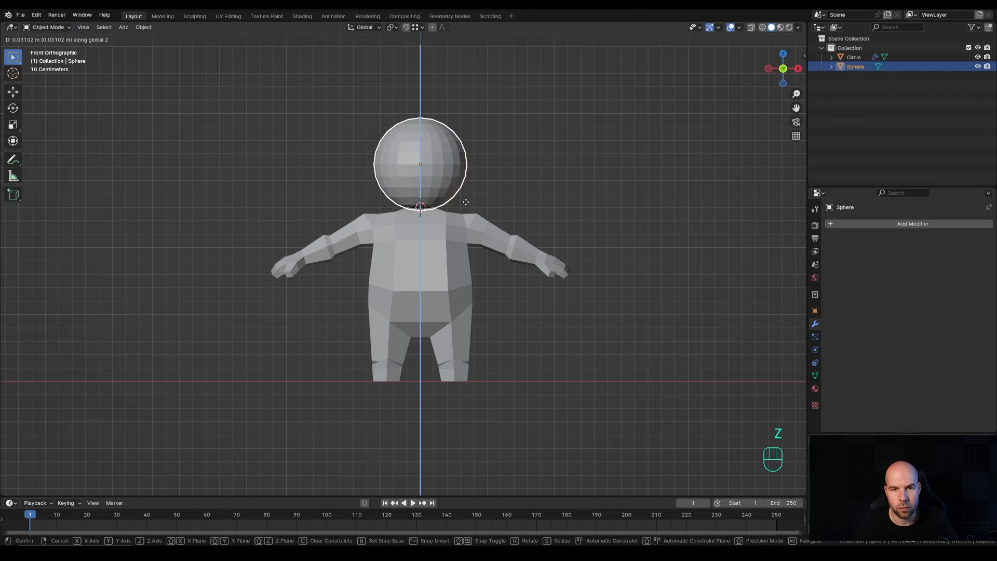
{"action": "left_click", "coordinate": [450, 157]}
- Rotate the head sphere 90° around the global Y axis
{"action": "key", "text": "r"}
{"action": "key", "text": "Escape"}
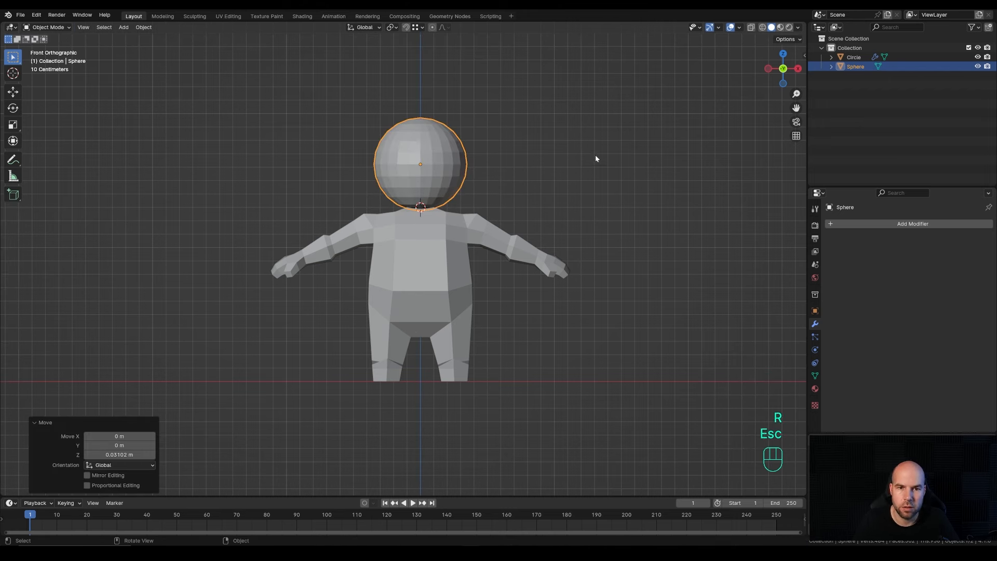
{"action": "type", "text": "ry"}
{"action": "type", "text": "90"}
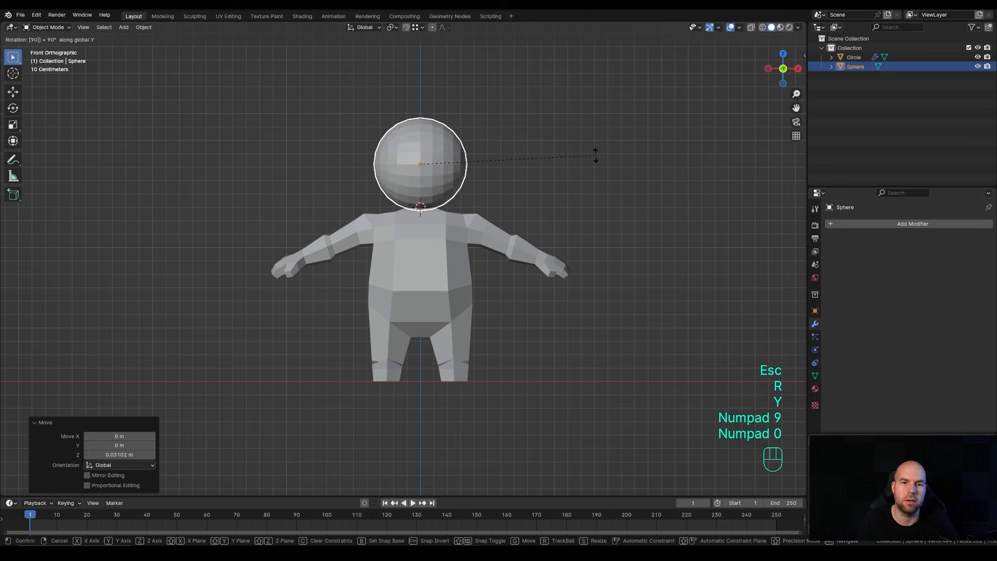
{"action": "key", "text": "KP_Enter"}
- In front view with X-ray on, delete the head sphere's vertices on the negative X side of the centre line
{"action": "mouse_move", "coordinate": [440, 210]}
{"action": "middle_mouse_down"}
{"action": "mouse_move", "coordinate": [377, 171]}
{"action": "mouse_move", "coordinate": [431, 217]}
{"action": "middle_mouse_up"}
{"action": "scroll", "coordinate": [376, 171], "scroll_direction": "down", "scroll_amount": 2}
{"action": "scroll", "coordinate": [460, 229], "scroll_direction": "up", "scroll_amount": 2}
{"action": "key", "text": "Tab"}
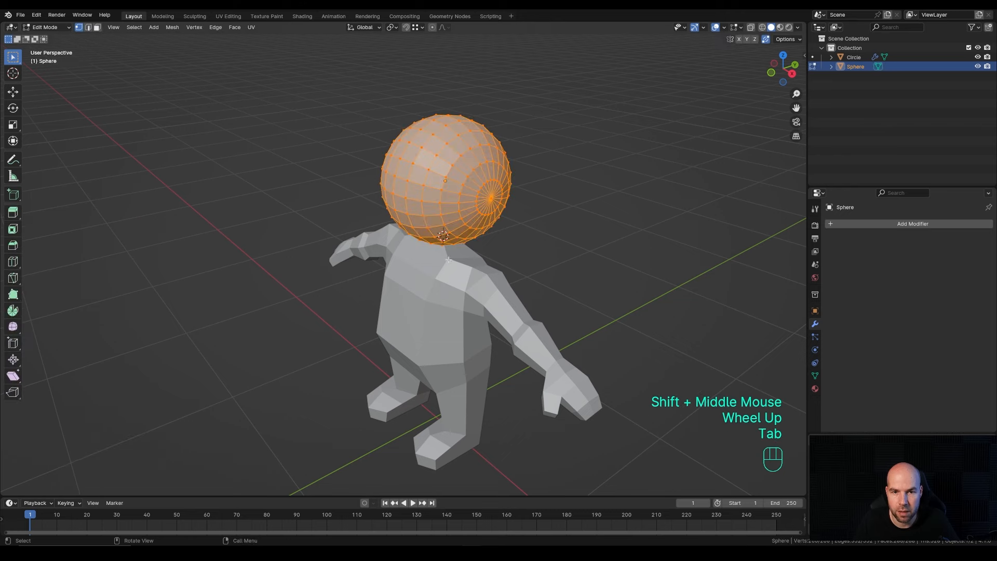
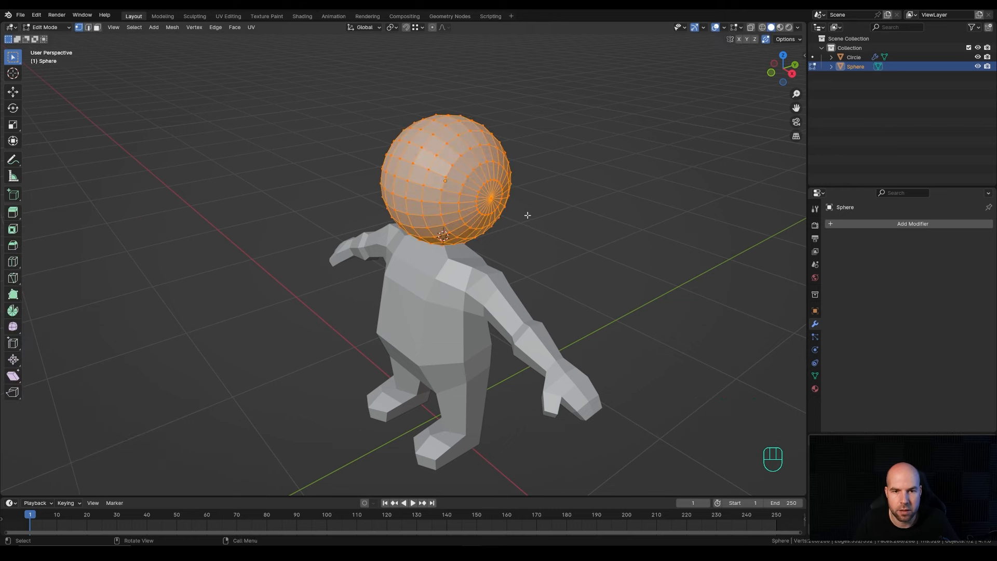
{"action": "key", "text": "KP_1"}
{"action": "mouse_move", "coordinate": [529, 216]}
{"action": "middle_mouse_down", "text": "shift"}
{"action": "mouse_move", "coordinate": [552, 182]}
{"action": "mouse_move", "coordinate": [536, 203]}
{"action": "middle_mouse_up", "text": "shift"}
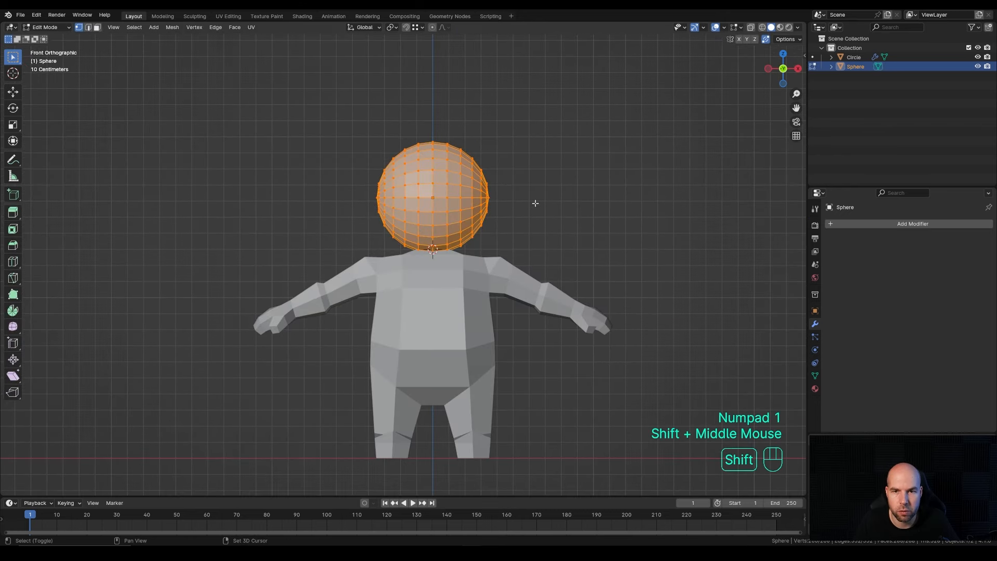
{"action": "left_click", "coordinate": [751, 27]}
{"action": "left_click_drag", "start_coordinate": [340, 104], "coordinate": [430, 342]}
{"action": "key", "text": "x"}
{"action": "key", "text": "ctrl+z"}
{"action": "key", "text": "x"}
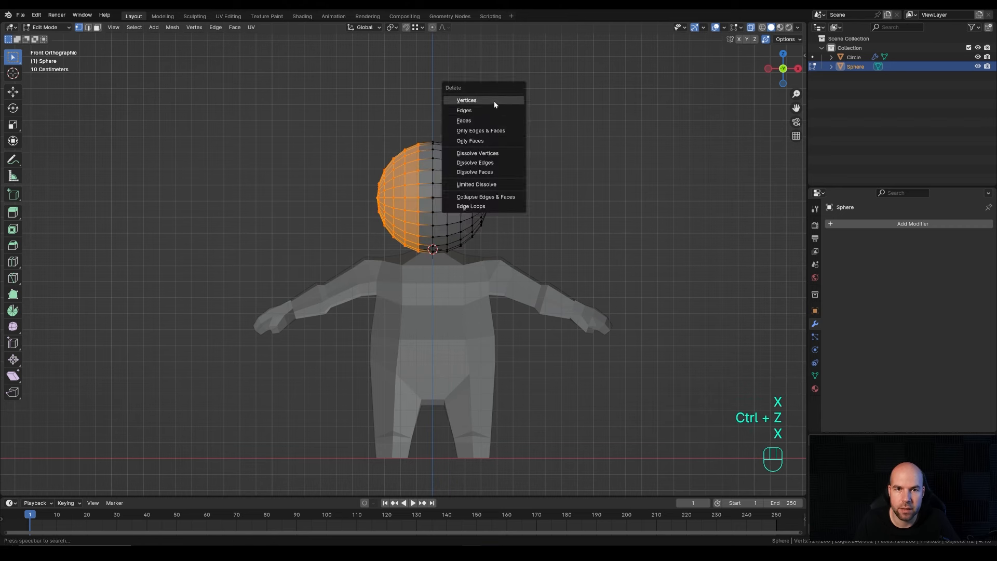
{"action": "left_click", "coordinate": [494, 101]}
- Add a Mirror modifier to the half sphere with Clipping enabled, mirroring on the Z axis only
{"action": "left_click", "coordinate": [878, 226]}
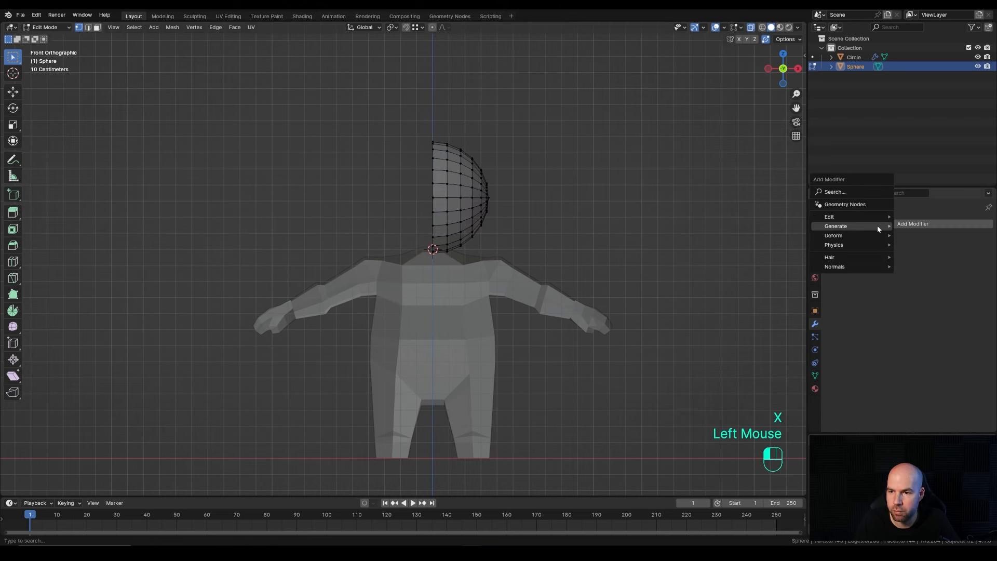
{"action": "mouse_move", "coordinate": [877, 225]}
{"action": "left_click", "coordinate": [925, 291]}
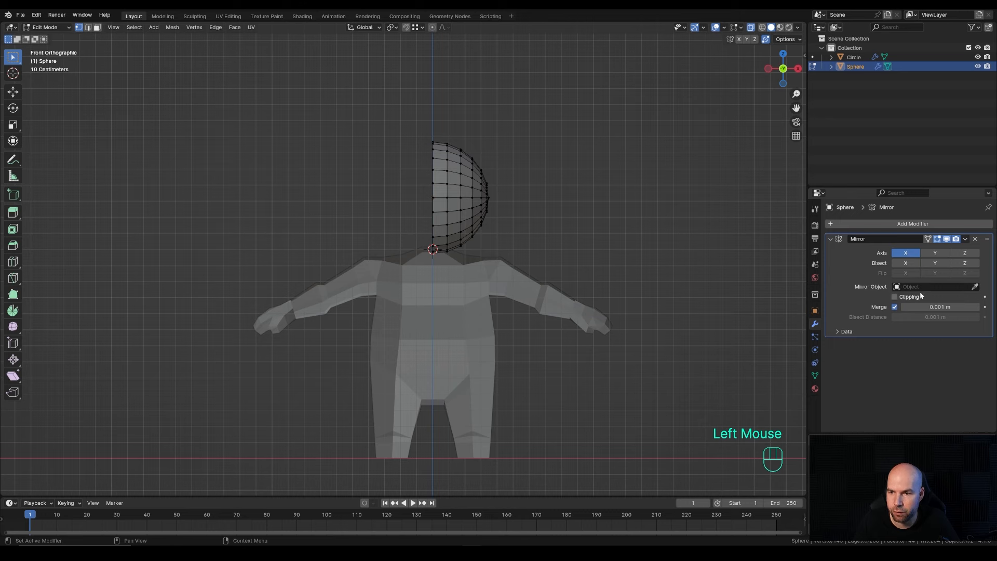
{"action": "left_click", "coordinate": [905, 298]}
{"action": "key", "text": "KP_1"}
{"action": "scroll", "coordinate": [665, 316], "scroll_direction": "up", "scroll_amount": 1}
{"action": "left_click", "coordinate": [898, 259]}
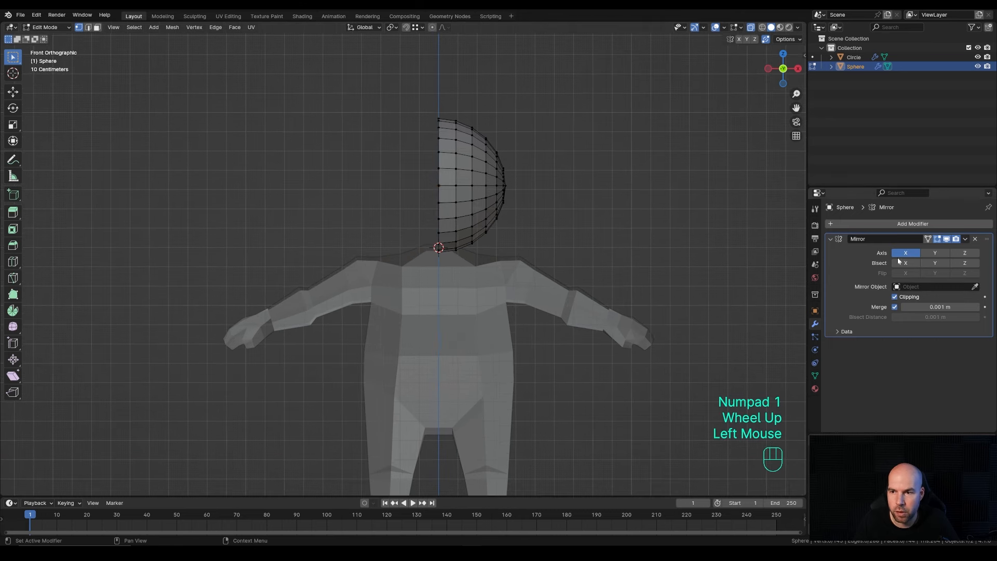
{"action": "left_click", "coordinate": [905, 256]}
{"action": "left_click", "coordinate": [965, 252]}
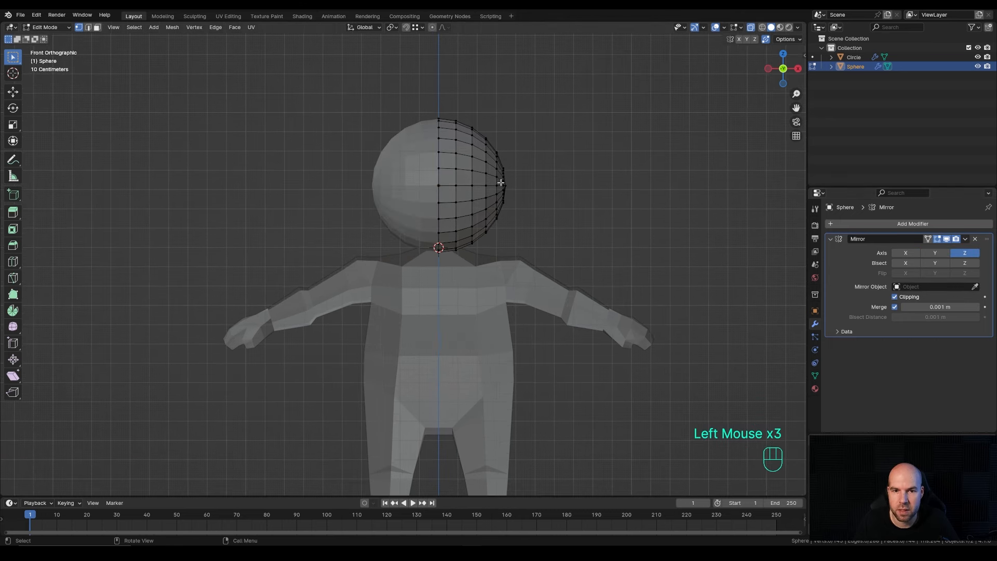
- Switch the head mesh to face selection and turn X-ray off
{"action": "middle_click_drag", "start_coordinate": [499, 222], "coordinate": [507, 281]}
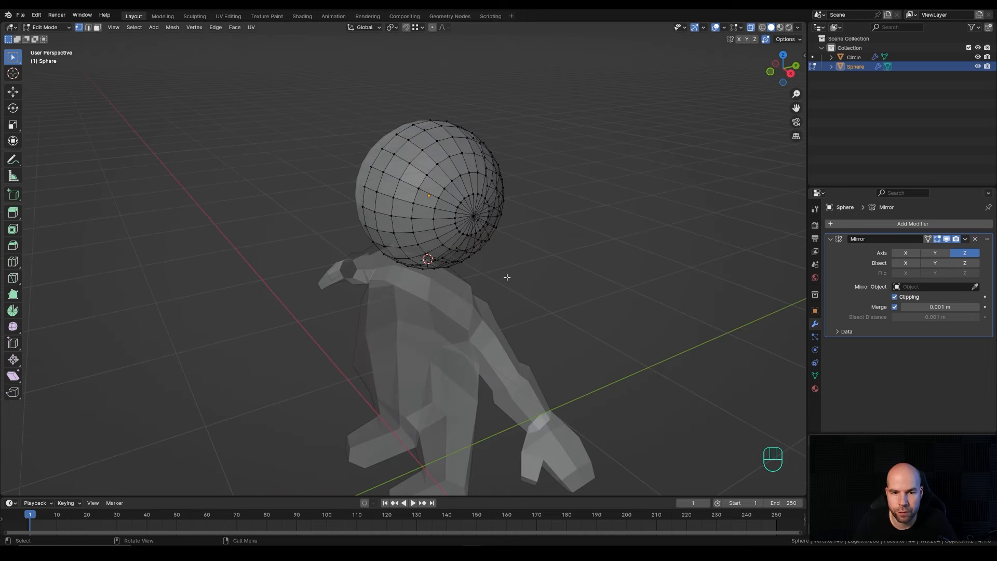
{"action": "key", "text": "3"}
{"action": "middle_click_drag", "start_coordinate": [491, 213], "coordinate": [553, 196]}
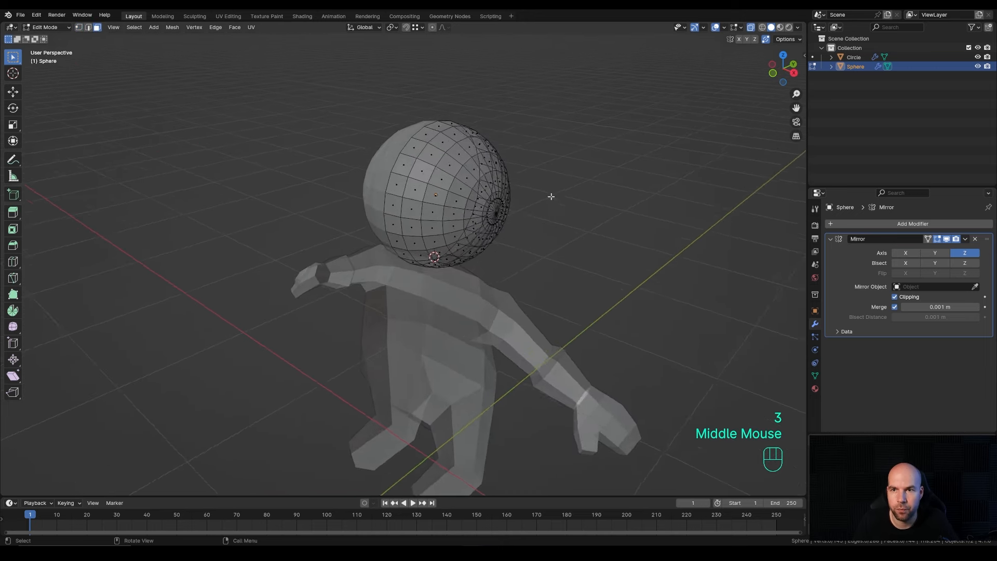
{"action": "scroll", "coordinate": [552, 196], "scroll_direction": "down", "scroll_amount": 2}
{"action": "left_click", "coordinate": [751, 28]}
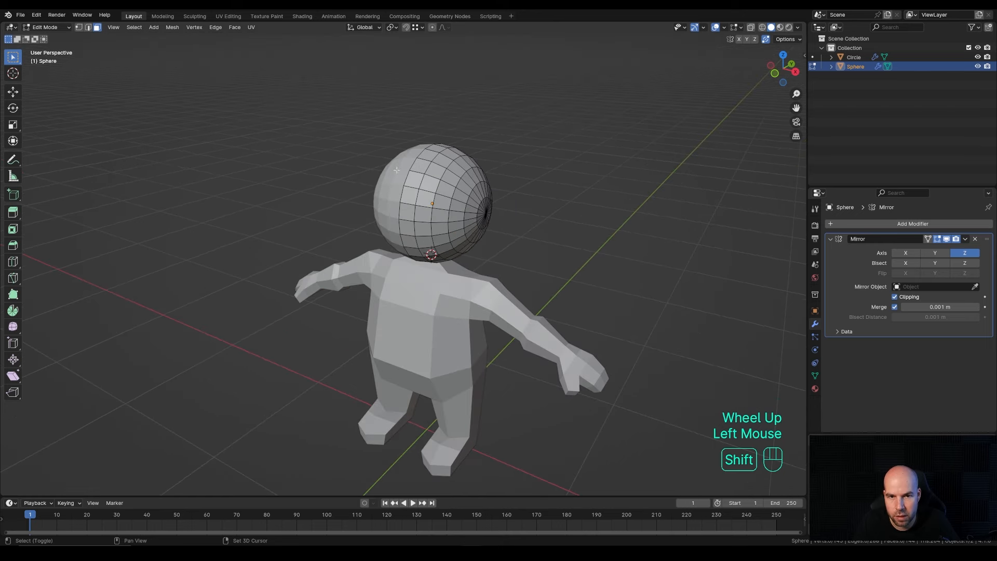
- Select the block of faces covering the front of the head's editable half and separate it into a new object
{"action": "left_click_drag", "start_coordinate": [394, 170], "coordinate": [465, 246], "text": "shift"}
{"action": "left_click_drag", "start_coordinate": [445, 180], "coordinate": [460, 244], "text": "shift"}
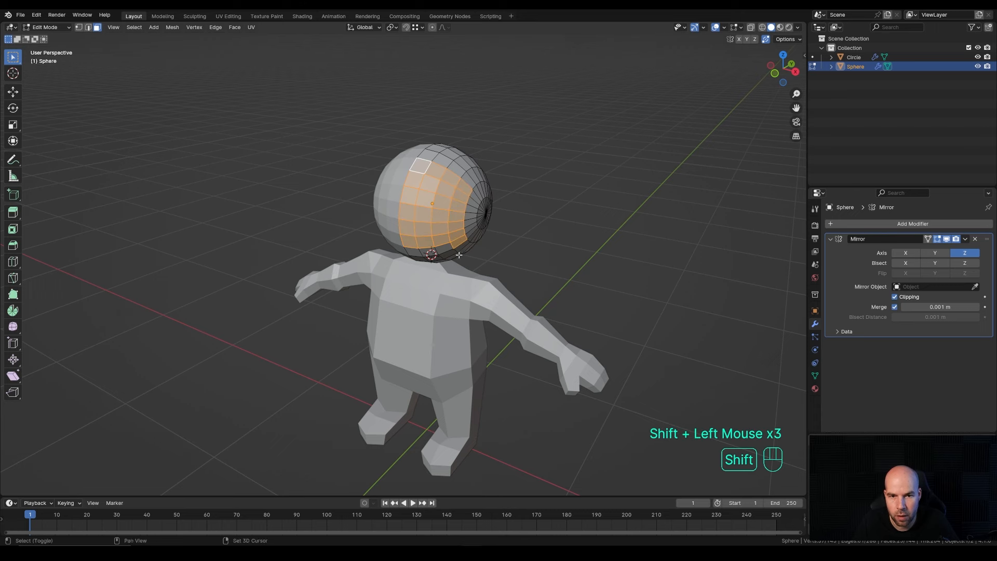
{"action": "middle_click_drag", "start_coordinate": [505, 232], "coordinate": [503, 197]}
{"action": "left_click_drag", "start_coordinate": [385, 198], "coordinate": [446, 223], "text": "shift"}
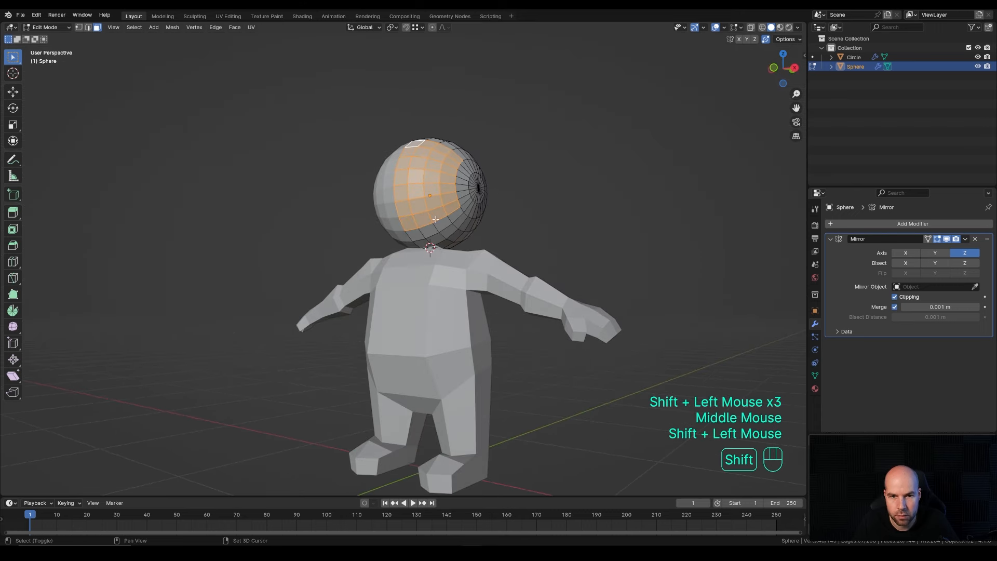
{"action": "middle_click_drag", "start_coordinate": [505, 218], "coordinate": [486, 227]}
{"action": "left_click", "coordinate": [445, 225], "text": "shift"}
{"action": "left_click", "coordinate": [433, 234], "text": "shift"}
{"action": "left_click", "coordinate": [420, 239], "text": "shift"}
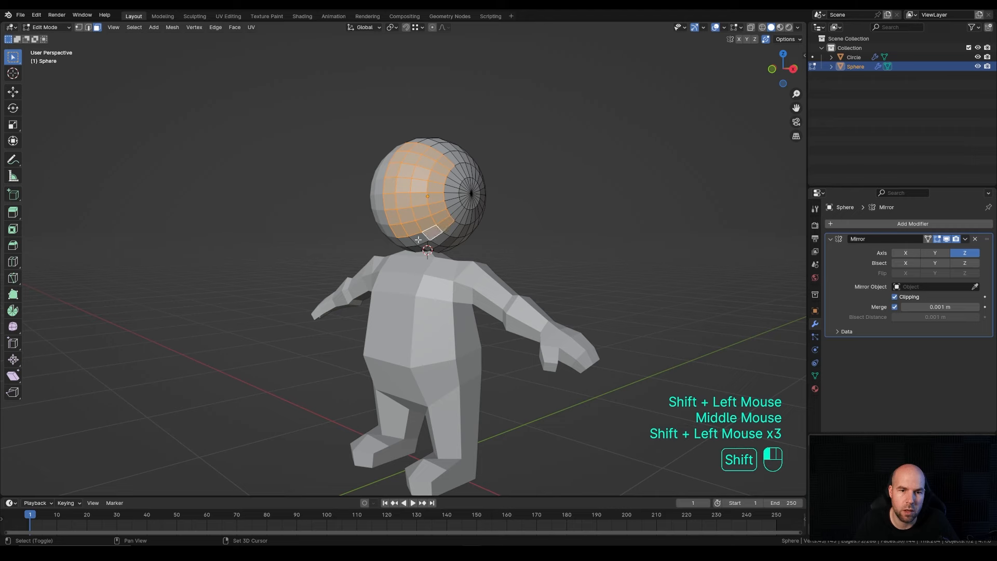
{"action": "left_click", "coordinate": [408, 243], "text": "shift"}
{"action": "middle_click_drag", "start_coordinate": [509, 153], "coordinate": [523, 178]}
{"action": "scroll", "coordinate": [510, 163], "scroll_direction": "down", "scroll_amount": 1}
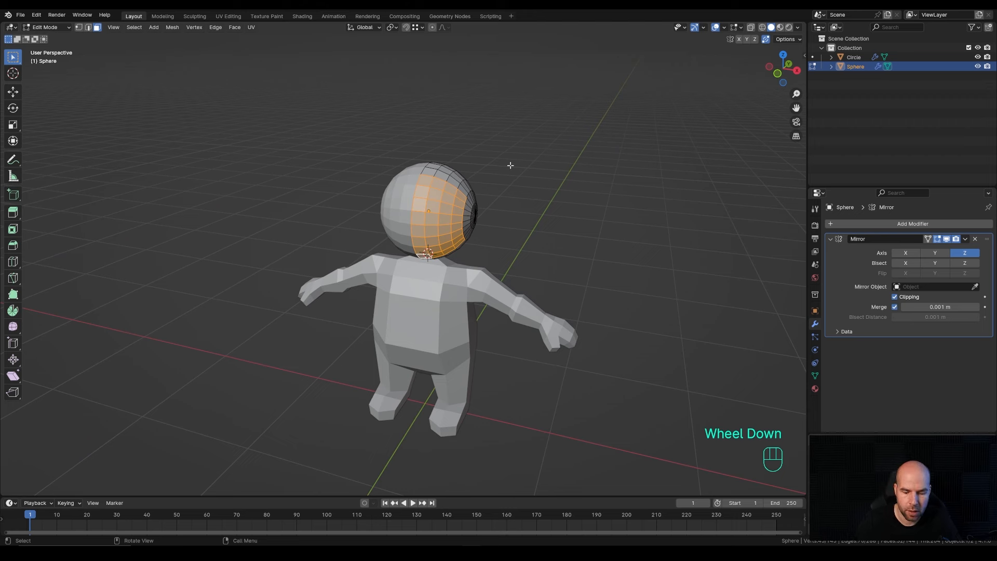
{"action": "key", "text": "p"}
{"action": "left_click", "coordinate": [504, 164]}
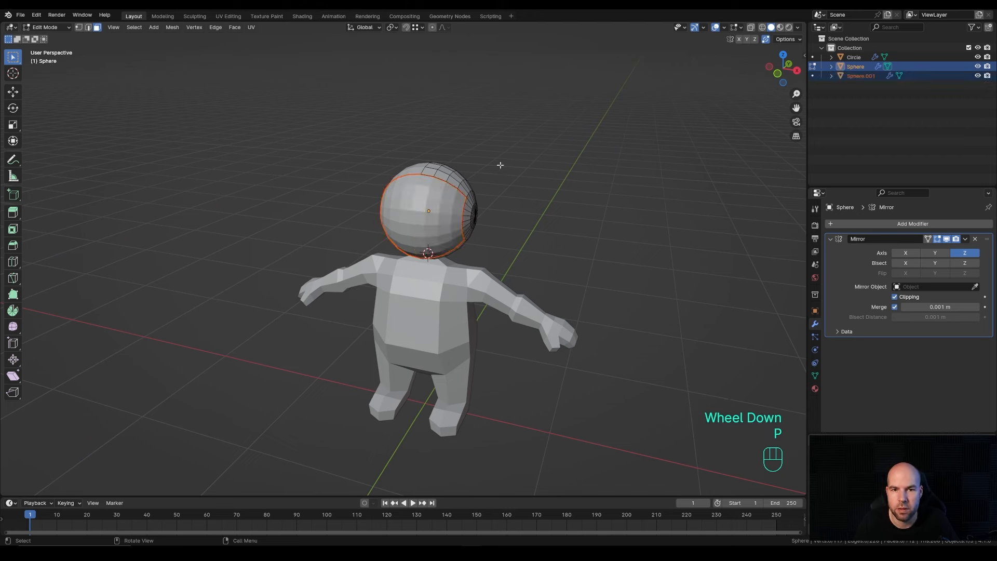
- Shrink the separated face piece inward along its normals by about 0.04 m so it sits inside the head shell
{"action": "key", "text": "Tab"}
{"action": "key", "text": "ctrl+z"}
{"action": "key", "text": "ctrl+z"}
{"action": "key", "text": "Tab"}
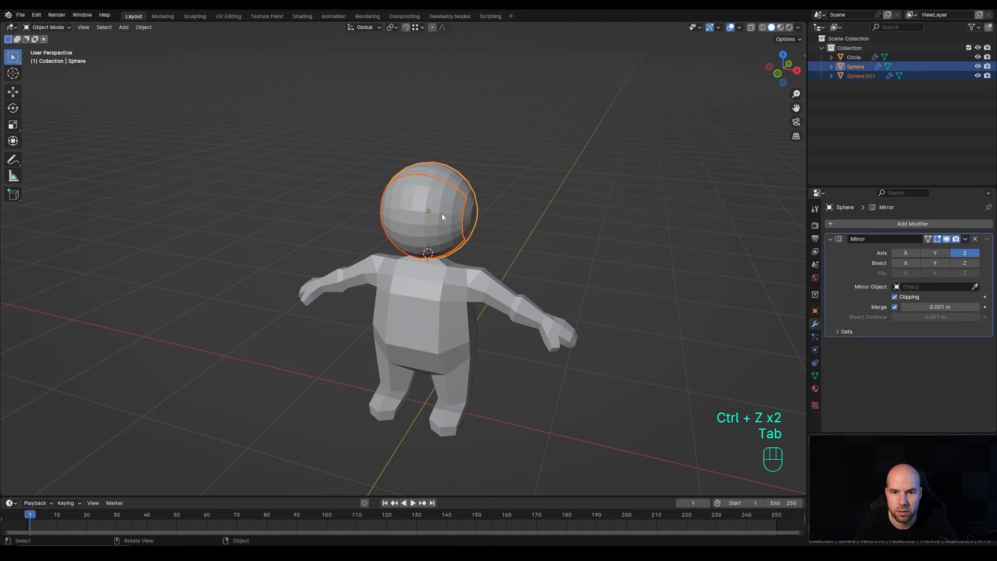
{"action": "left_click", "coordinate": [459, 207]}
{"action": "middle_click_drag", "start_coordinate": [552, 205], "coordinate": [516, 222]}
{"action": "key", "text": "Tab"}
{"action": "key", "text": "a"}
{"action": "scroll", "coordinate": [498, 261], "scroll_direction": "up", "scroll_amount": 2}
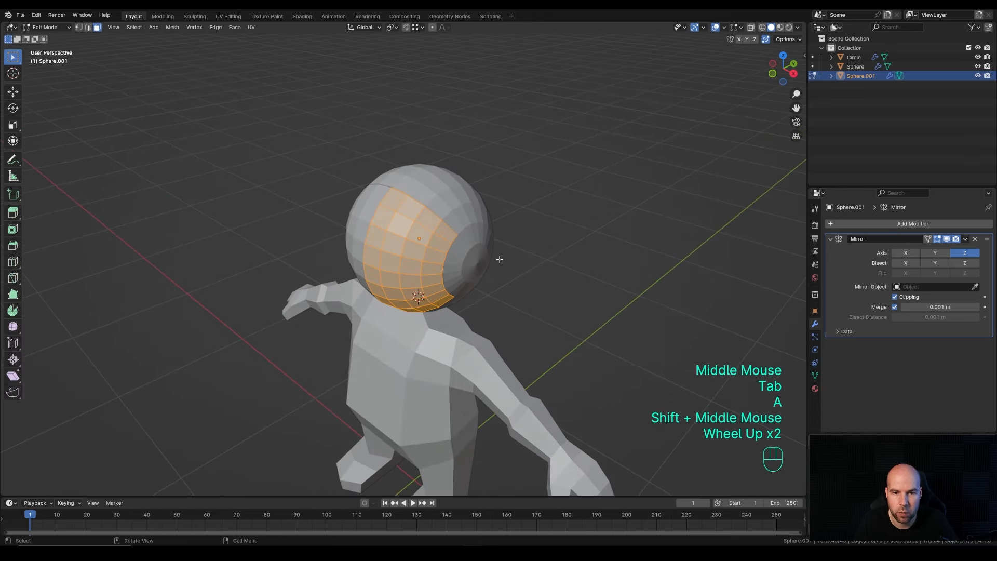
{"action": "key", "text": "alt+s"}
{"action": "key", "text": "shift"}
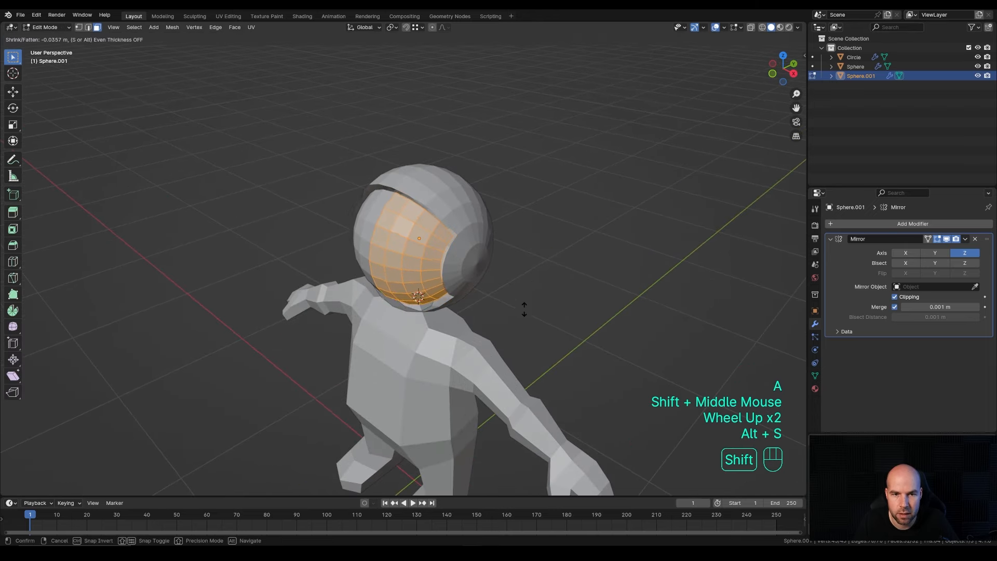
{"action": "left_click", "coordinate": [528, 301], "text": "shift"}
{"action": "key", "text": "Tab"}
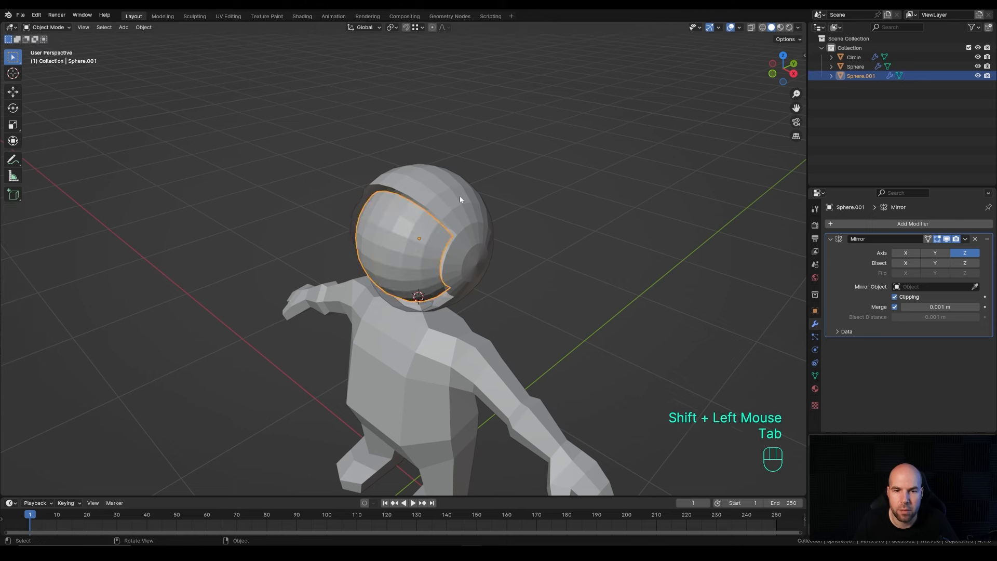
- Add a Solidify modifier to the head shell with a thickness of about 0.046 m
{"action": "left_click", "coordinate": [460, 196]}
{"action": "middle_click_drag", "start_coordinate": [460, 195], "coordinate": [562, 235]}
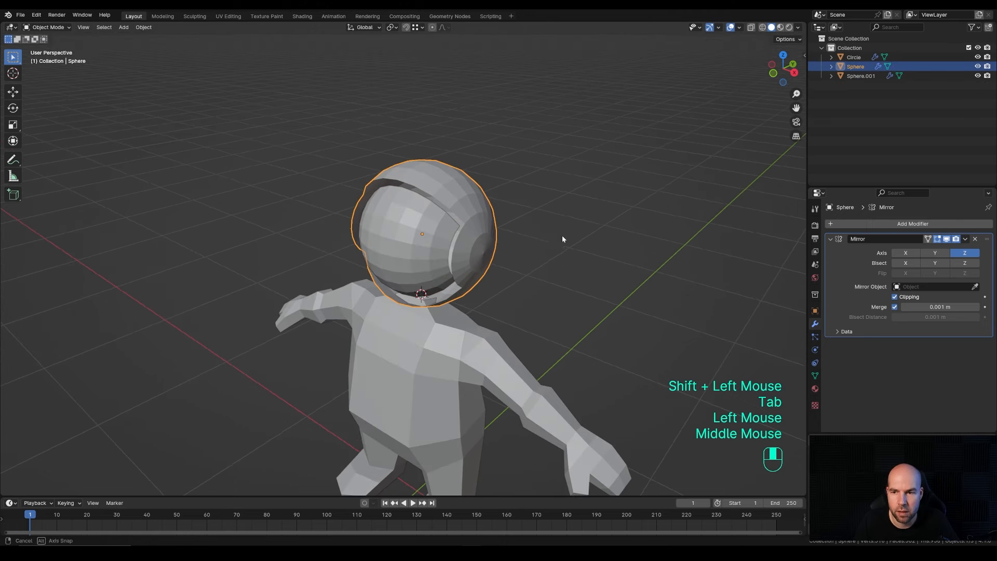
{"action": "left_click", "coordinate": [852, 224]}
{"action": "mouse_move", "coordinate": [850, 226]}
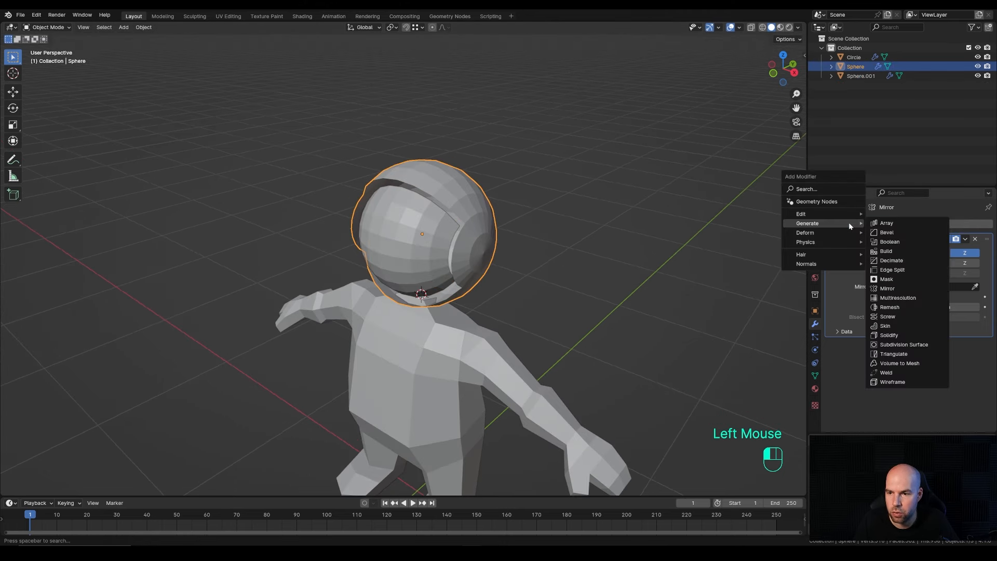
{"action": "left_click", "coordinate": [898, 335]}
{"action": "left_click_drag", "start_coordinate": [935, 369], "coordinate": [961, 370], "text": "shift"}
- Select the disc of faces around the head shell's side pole and scale it up to about 1.33
{"action": "middle_click_drag", "start_coordinate": [446, 221], "coordinate": [474, 265]}
{"action": "left_click", "coordinate": [466, 253]}
{"action": "key", "text": "Tab"}
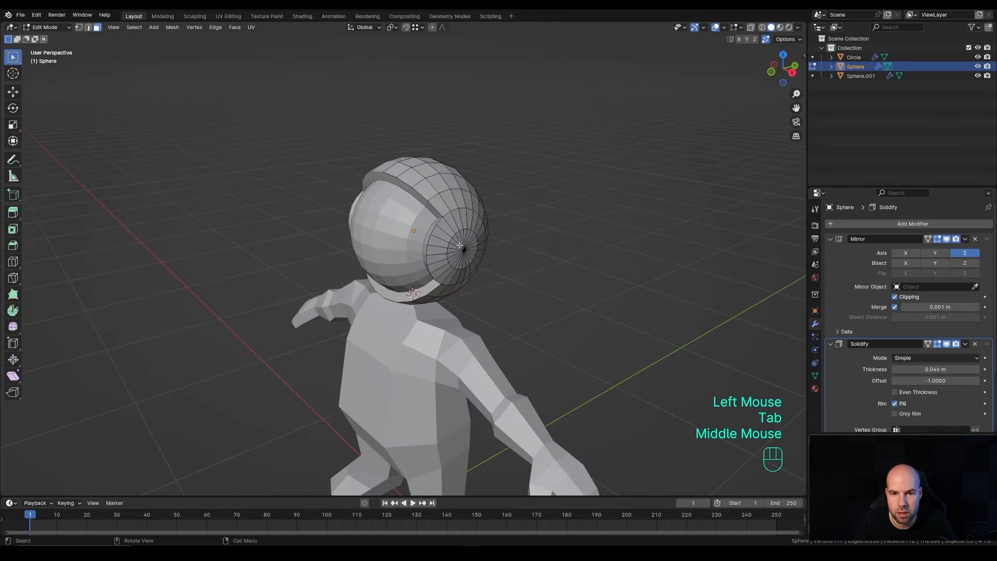
{"action": "left_click_drag", "start_coordinate": [460, 245], "coordinate": [472, 258]}
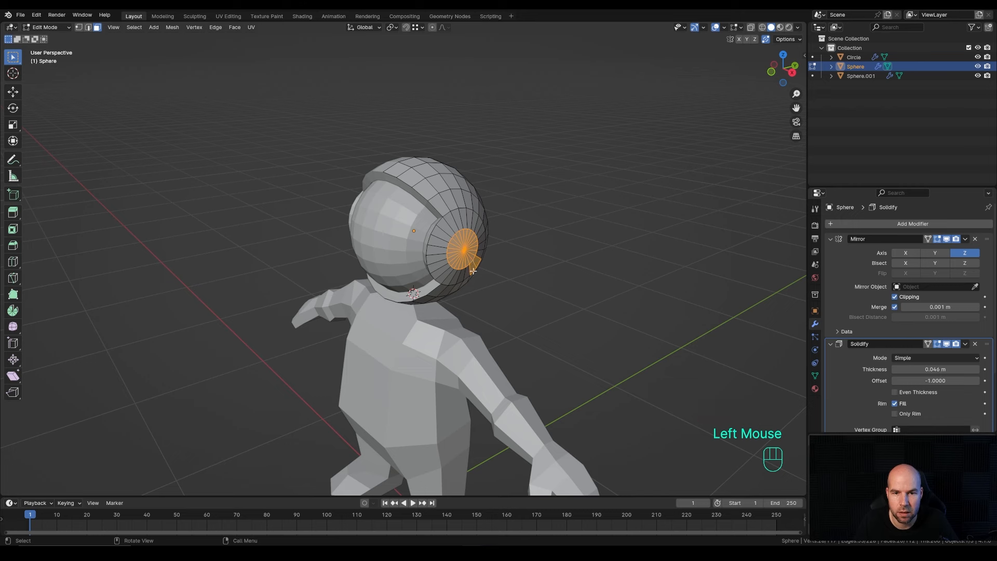
{"action": "left_click", "coordinate": [475, 270], "text": "ctrl"}
{"action": "middle_click_drag", "start_coordinate": [499, 262], "coordinate": [528, 269]}
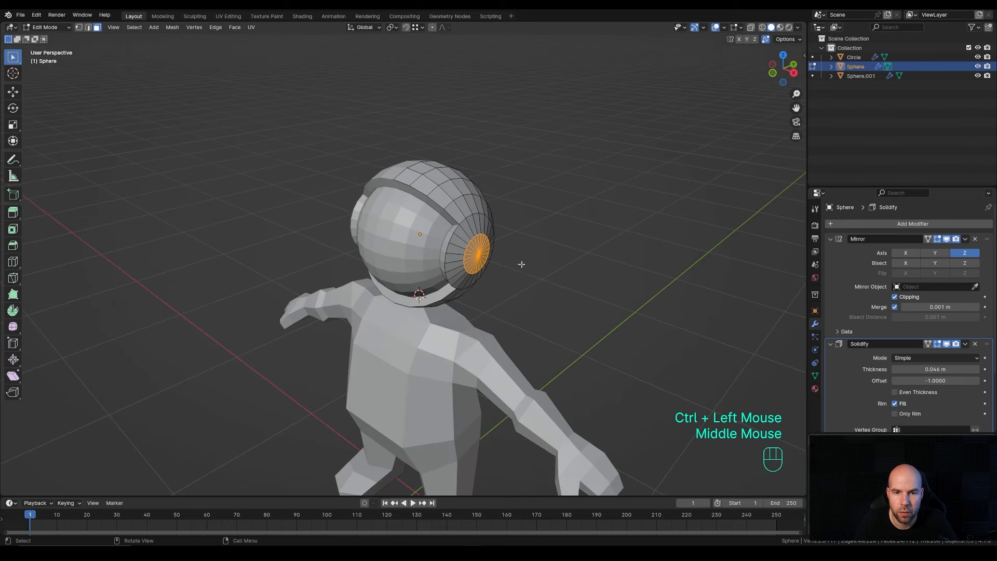
{"action": "key", "text": "s"}
{"action": "left_click", "coordinate": [535, 265]}
- Extrude the ear disc outward about 0.027 m and scale its end face down to about 0.85
{"action": "key", "text": "e"}
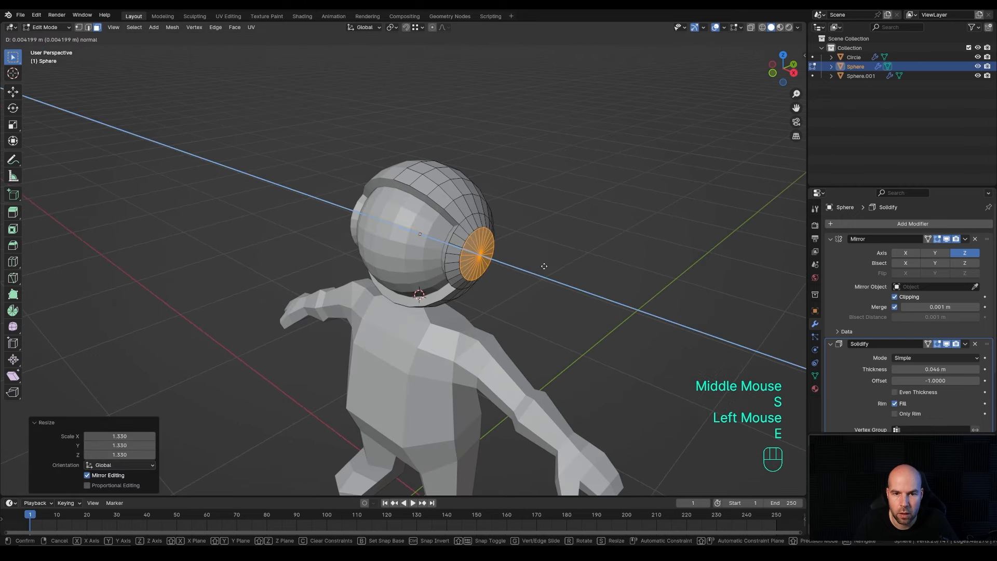
{"action": "left_click", "coordinate": [544, 266]}
{"action": "key", "text": "s"}
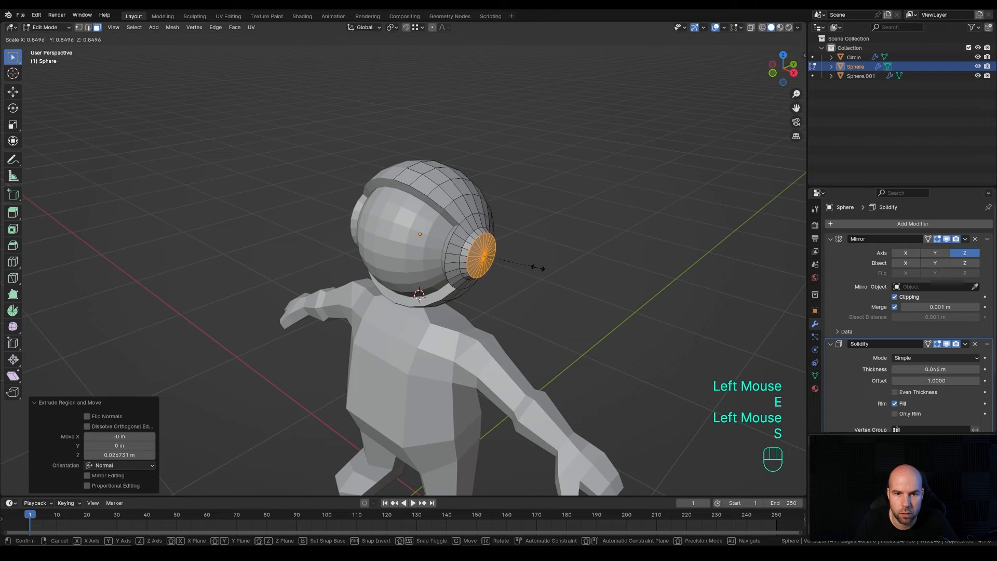
{"action": "left_click", "coordinate": [538, 268]}
{"action": "key", "text": "Tab"}
- Move the head shell and face piece together about 0.076 m forward along the negative Y axis
{"action": "middle_click_drag", "start_coordinate": [494, 283], "coordinate": [430, 269]}
{"action": "scroll", "coordinate": [525, 298], "scroll_direction": "down", "scroll_amount": 3}
{"action": "left_click", "coordinate": [377, 246], "text": "shift"}
{"action": "key", "text": "g"}
{"action": "key", "text": "y"}
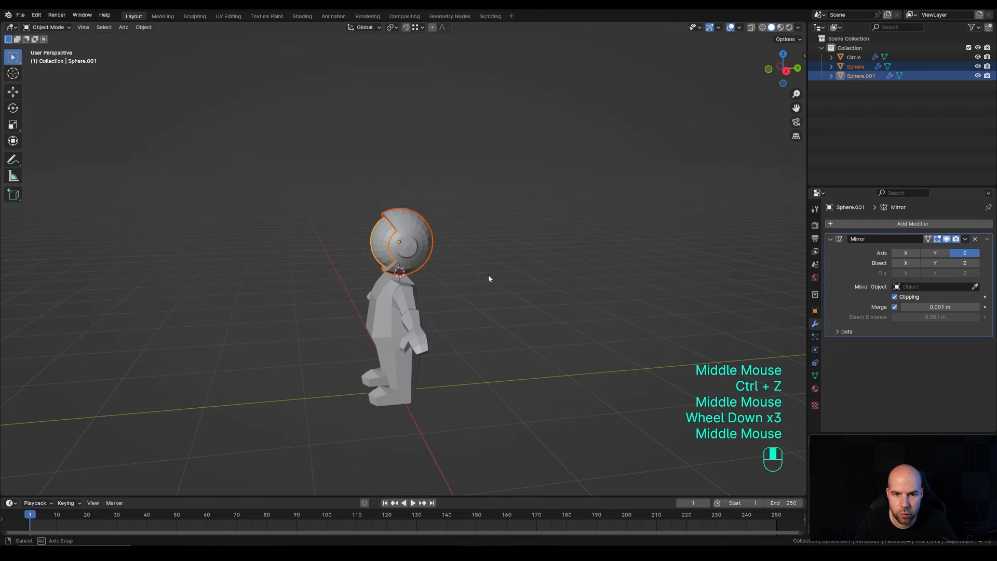
{"action": "scroll", "coordinate": [412, 255], "scroll_direction": "up", "scroll_amount": 1}
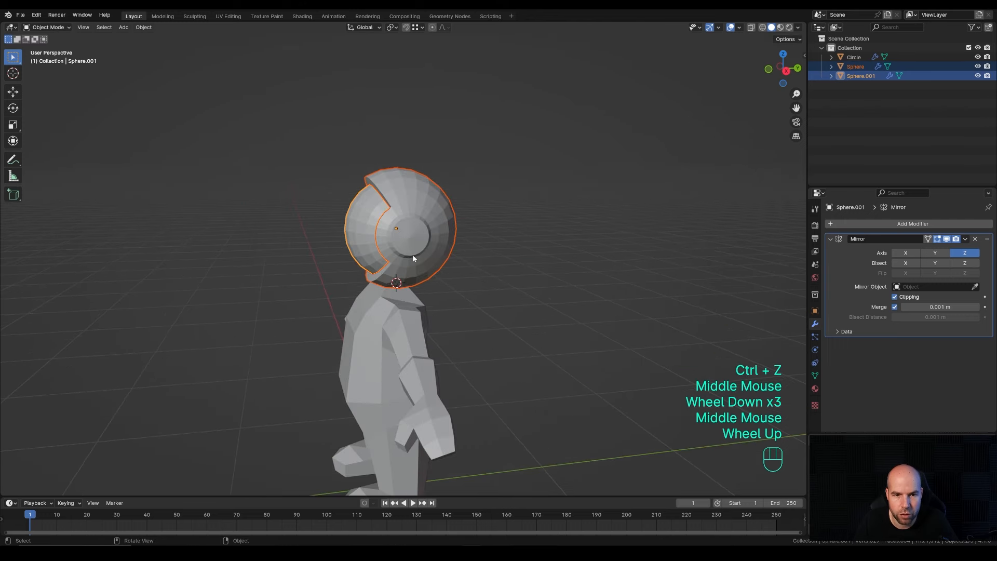
{"action": "key", "text": "g"}
{"action": "key", "text": "y"}
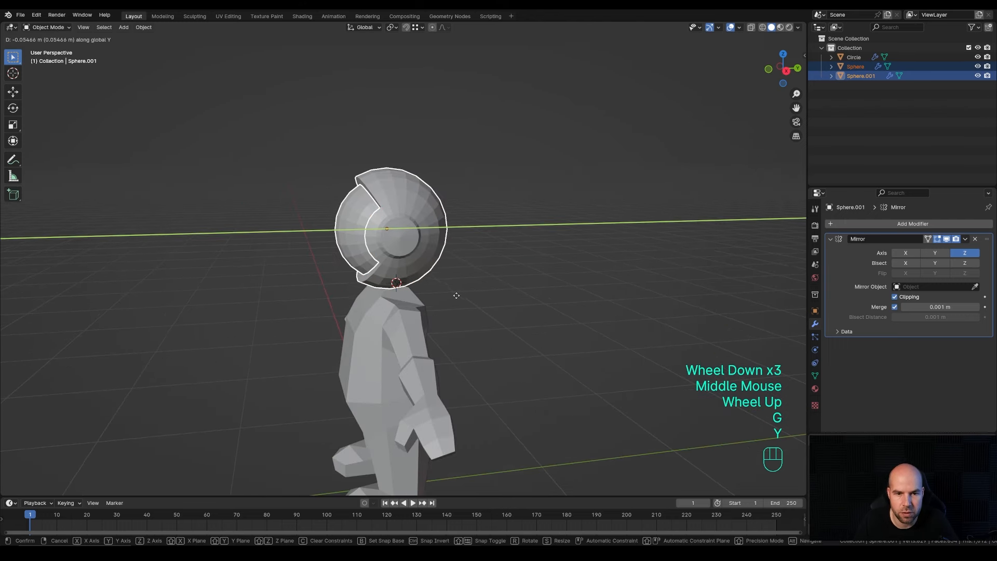
{"action": "left_click", "coordinate": [454, 294]}
{"action": "middle_click_drag", "start_coordinate": [463, 298], "coordinate": [451, 283]}
{"action": "scroll", "coordinate": [451, 282], "scroll_direction": "down", "scroll_amount": 2}
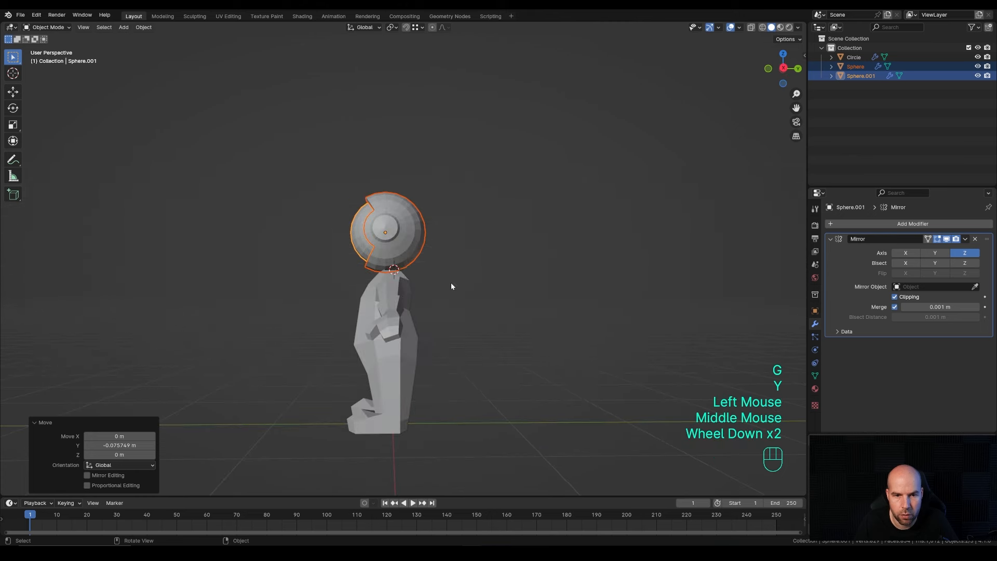
- Raise the vertices at the back of the body's neck opening about 0.1 m along Z to meet the head
{"action": "scroll", "coordinate": [451, 282], "scroll_direction": "up", "scroll_amount": 2}
{"action": "left_click", "coordinate": [397, 302]}
{"action": "middle_click_drag", "start_coordinate": [398, 305], "coordinate": [379, 322]}
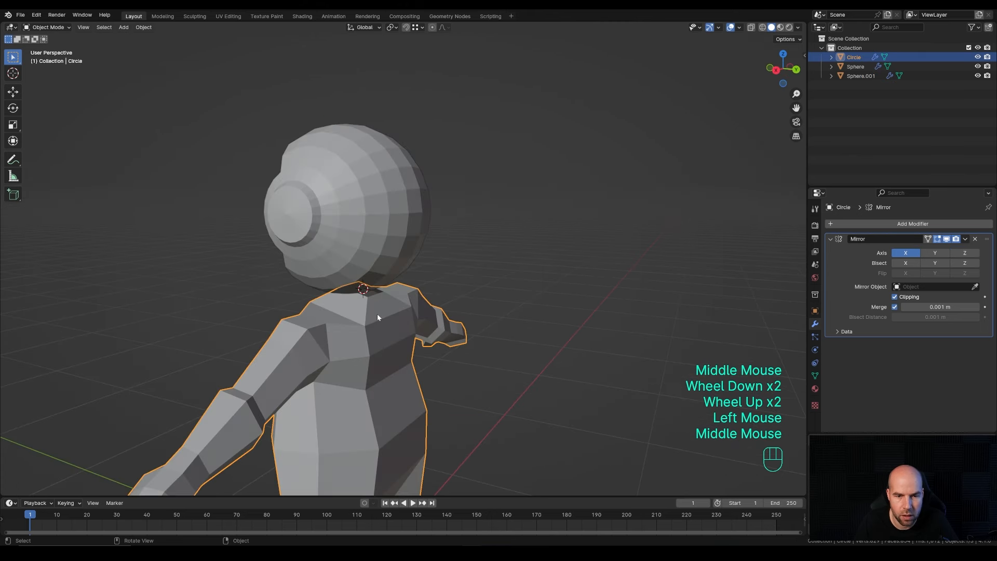
{"action": "key", "text": "Tab"}
{"action": "left_click", "coordinate": [375, 301]}
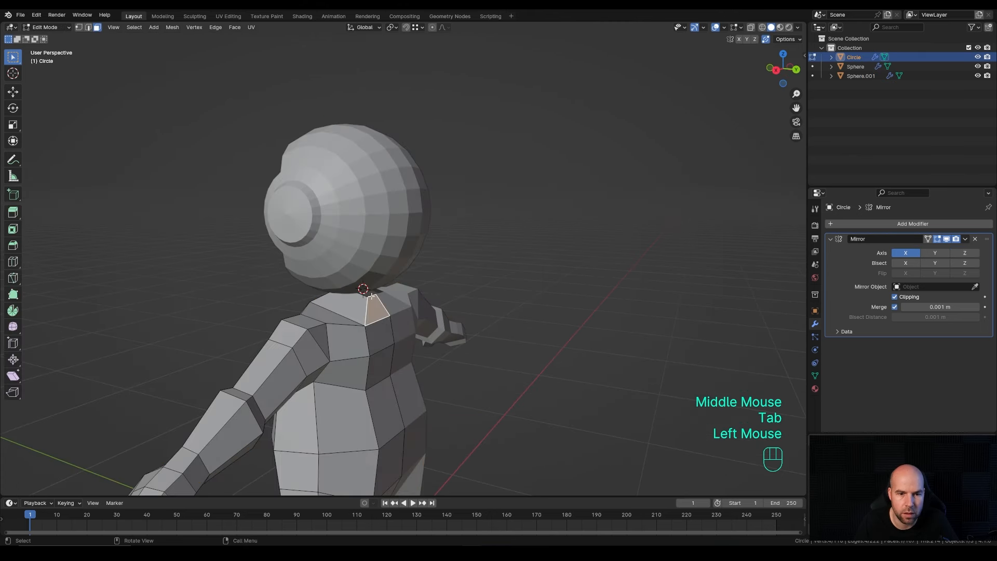
{"action": "key", "text": "1"}
{"action": "left_click_drag", "start_coordinate": [362, 288], "coordinate": [401, 304]}
{"action": "middle_click_drag", "start_coordinate": [401, 303], "coordinate": [511, 336]}
{"action": "key", "text": "g"}
{"action": "key", "text": "z"}
{"action": "left_click", "coordinate": [440, 290]}
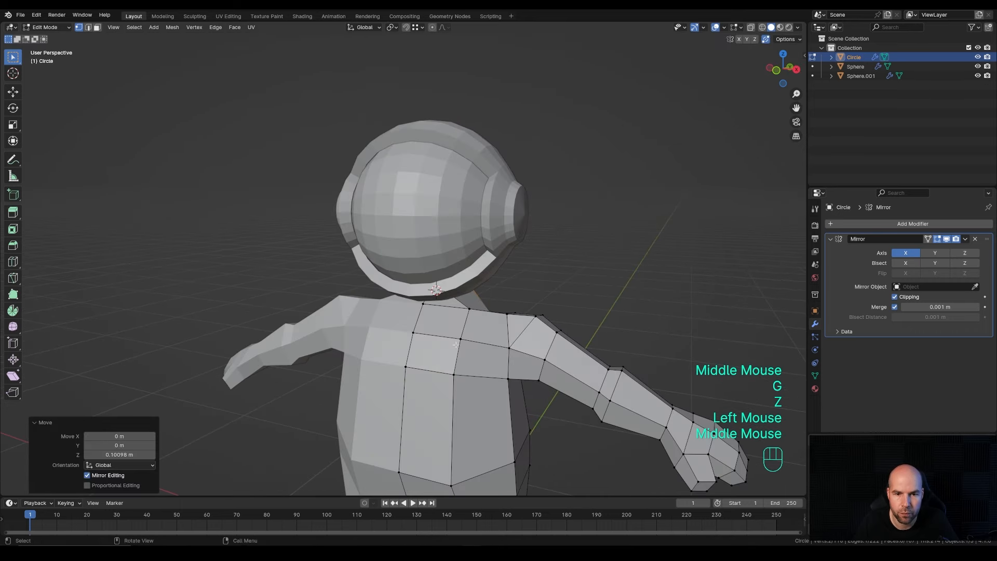
{"action": "scroll", "coordinate": [511, 337], "scroll_direction": "down", "scroll_amount": 2}
{"action": "key", "text": "Tab"}
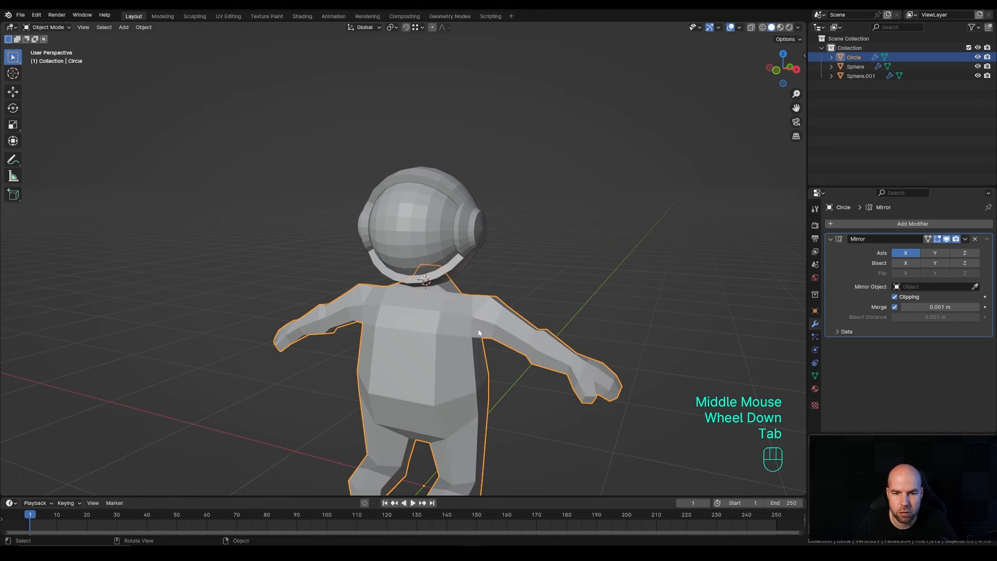
- Add a level 2 Subdivision Surface modifier to the body
{"action": "key", "text": "ctrl+2"}
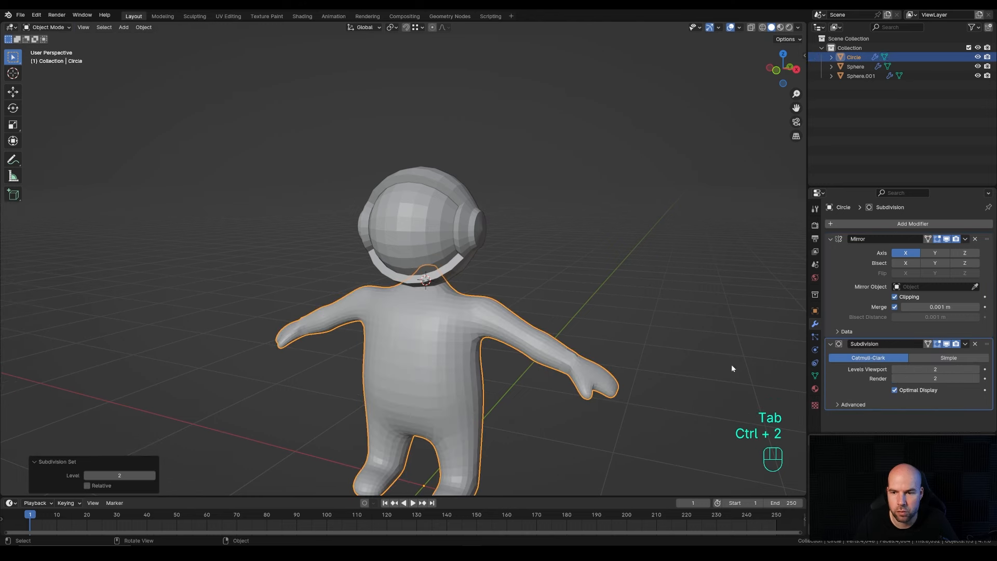
{"action": "middle_click_drag", "start_coordinate": [780, 365], "coordinate": [462, 312], "text": "shift"}
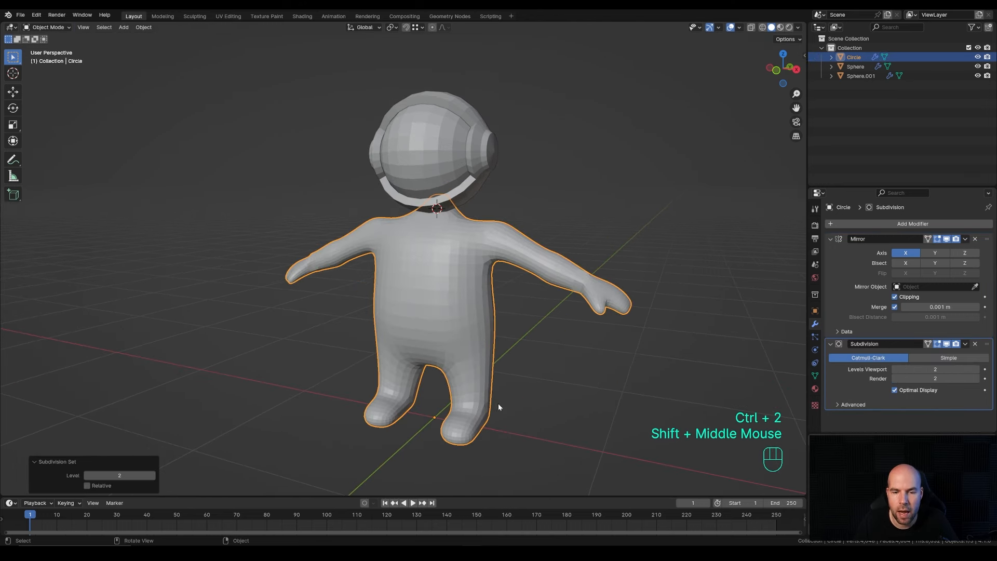
{"action": "scroll", "coordinate": [500, 408], "scroll_direction": "down", "scroll_amount": 1}
{"action": "middle_click_drag", "start_coordinate": [501, 410], "coordinate": [472, 361], "text": "shift"}
{"action": "scroll", "coordinate": [581, 326], "scroll_direction": "up", "scroll_amount": 2}
{"action": "scroll", "coordinate": [531, 352], "scroll_direction": "up", "scroll_amount": 2}
- Select the body's whole mesh and recalculate its normals to the outside
{"action": "key", "text": "Tab"}
{"action": "scroll", "coordinate": [472, 343], "scroll_direction": "down", "scroll_amount": 1}
{"action": "key", "text": "a"}
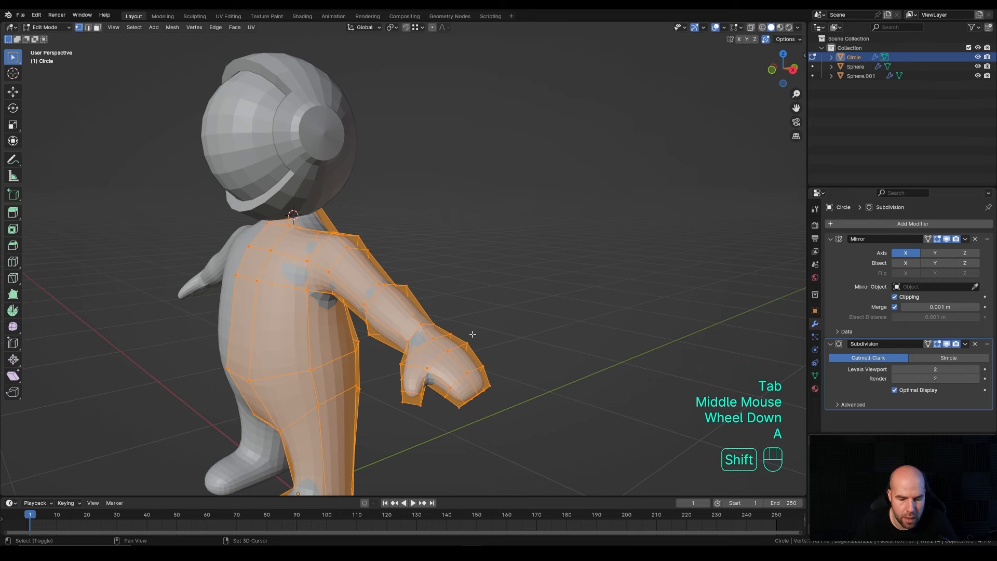
{"action": "key", "text": "shift+n"}
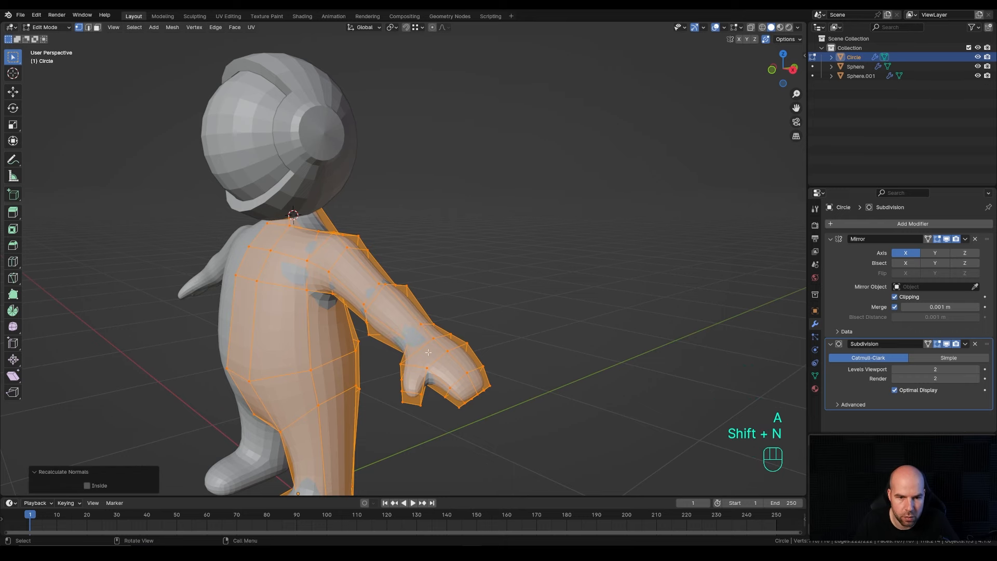
{"action": "middle_click_drag", "start_coordinate": [476, 319], "coordinate": [460, 288]}
{"action": "scroll", "coordinate": [400, 296], "scroll_direction": "down", "scroll_amount": 1}
- Knife-cut a new edge across the front of the torso just below the chest edge, ending at the underarm vertex
{"action": "scroll", "coordinate": [509, 300], "scroll_direction": "up", "scroll_amount": 2}
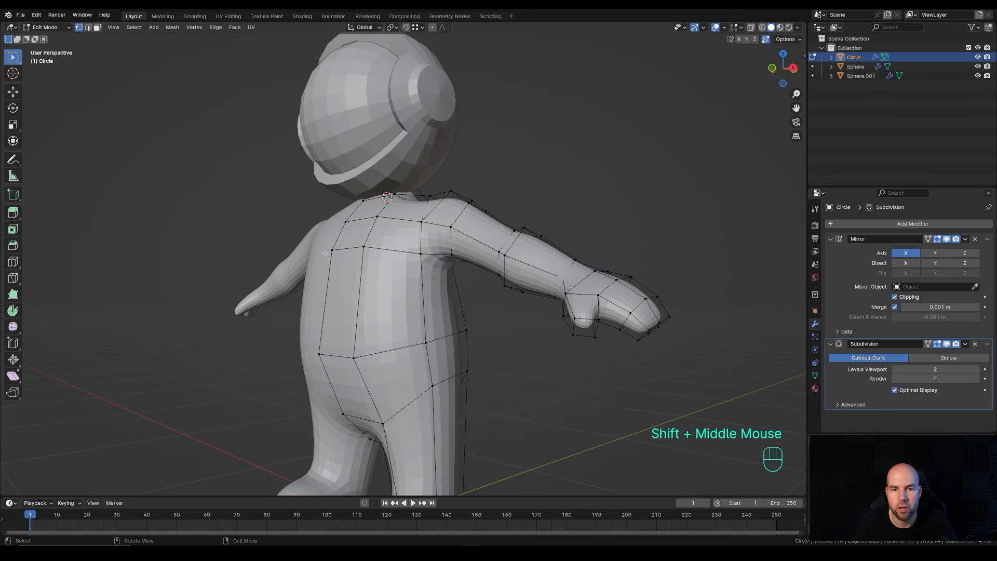
{"action": "scroll", "coordinate": [379, 266], "scroll_direction": "up", "scroll_amount": 1}
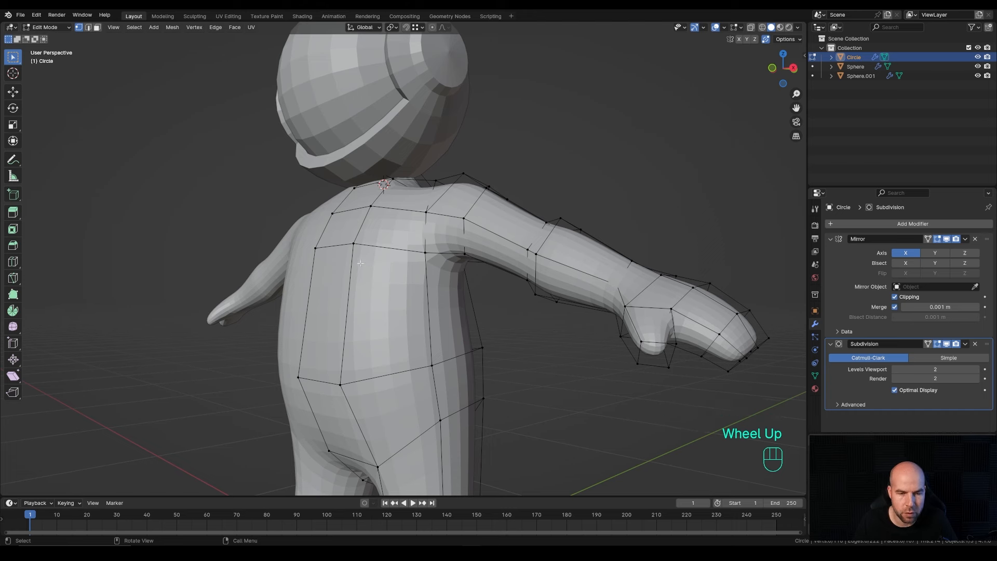
{"action": "key", "text": "k"}
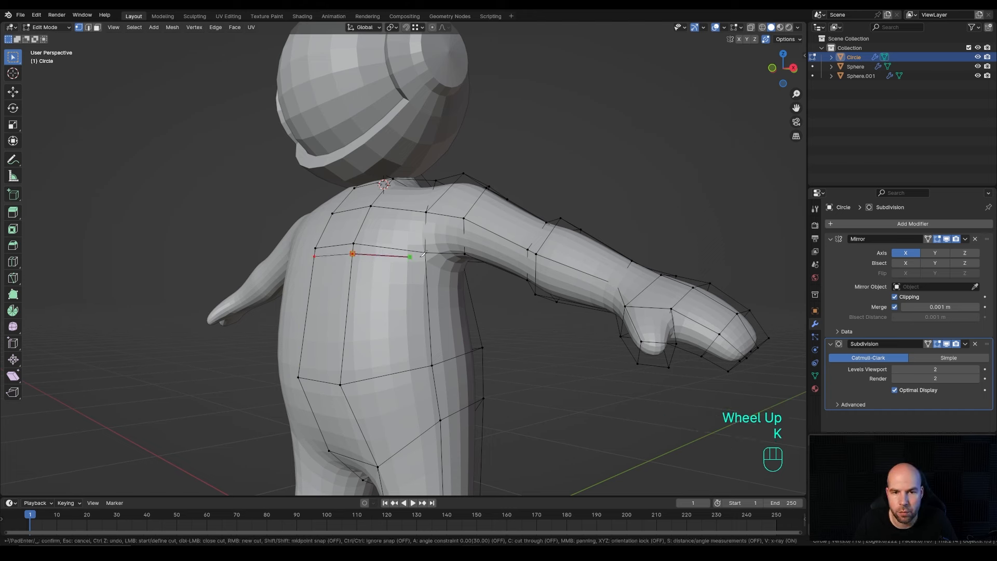
{"action": "left_click", "coordinate": [426, 254]}
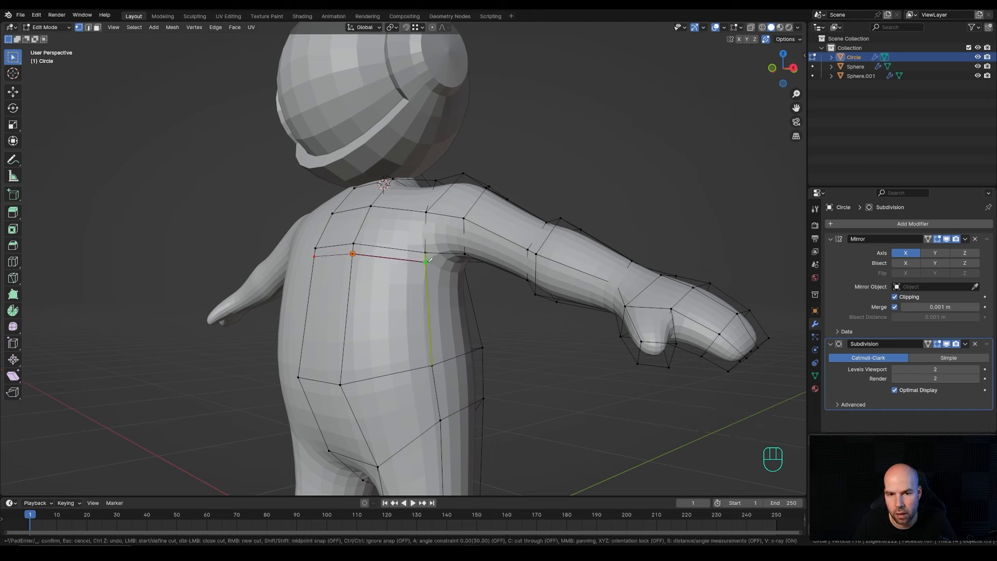
{"action": "key", "text": "Return"}
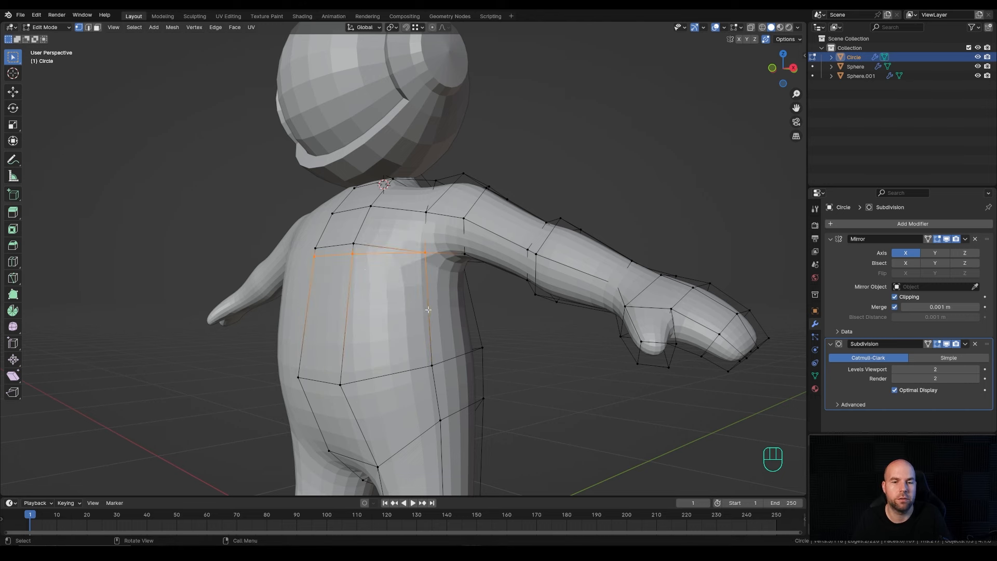
- Move the new chest cut's front edge along Y, then lower it about 0.02 m along Z
{"action": "key", "text": "2"}
{"action": "left_click", "coordinate": [332, 255]}
{"action": "middle_click_drag", "start_coordinate": [333, 255], "coordinate": [370, 273]}
{"action": "key", "text": "g"}
{"action": "key", "text": "y"}
{"action": "left_click", "coordinate": [360, 287]}
{"action": "left_click", "coordinate": [366, 279]}
{"action": "key", "text": "g"}
{"action": "key", "text": "z"}
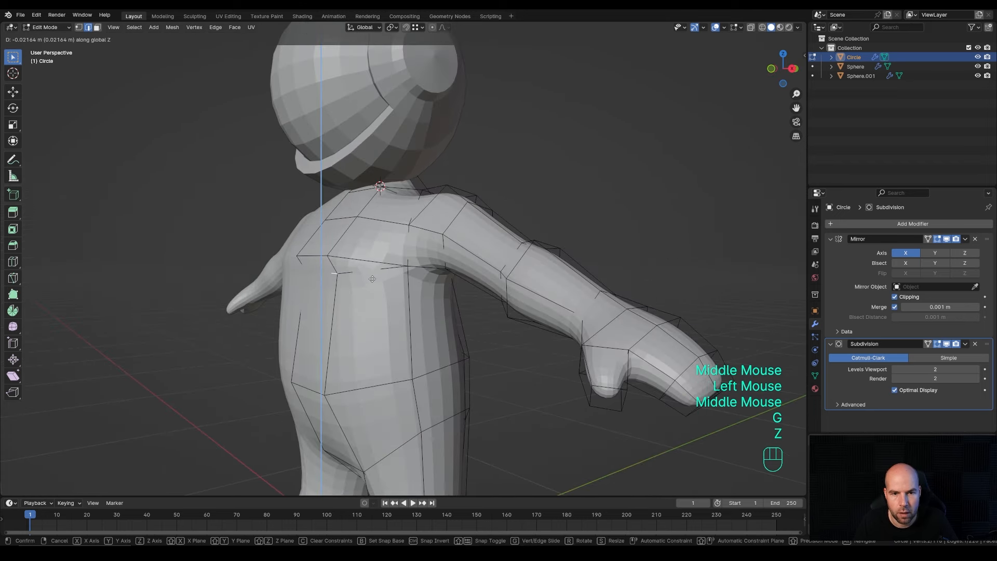
{"action": "left_click", "coordinate": [372, 279]}
- Add two loop cuts around the torso below the chest, the upper slid to a factor of about -0.662 and the lower left centred
{"action": "middle_click_drag", "start_coordinate": [373, 278], "coordinate": [416, 259]}
{"action": "key", "text": "ctrl+r"}
{"action": "left_click", "coordinate": [418, 259]}
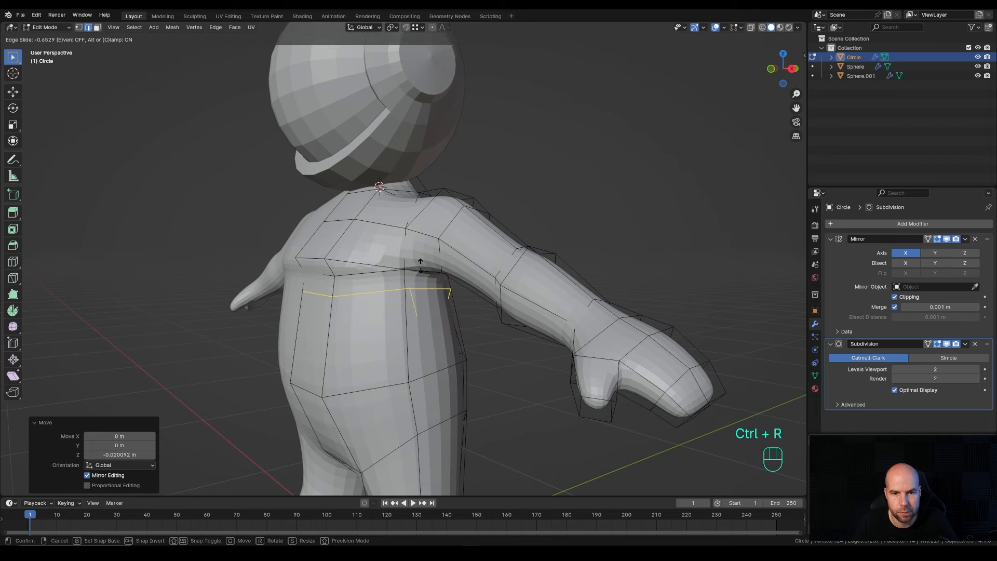
{"action": "left_click", "coordinate": [421, 265]}
{"action": "middle_click_drag", "start_coordinate": [421, 265], "coordinate": [388, 290]}
{"action": "scroll", "coordinate": [388, 290], "scroll_direction": "down", "scroll_amount": 3}
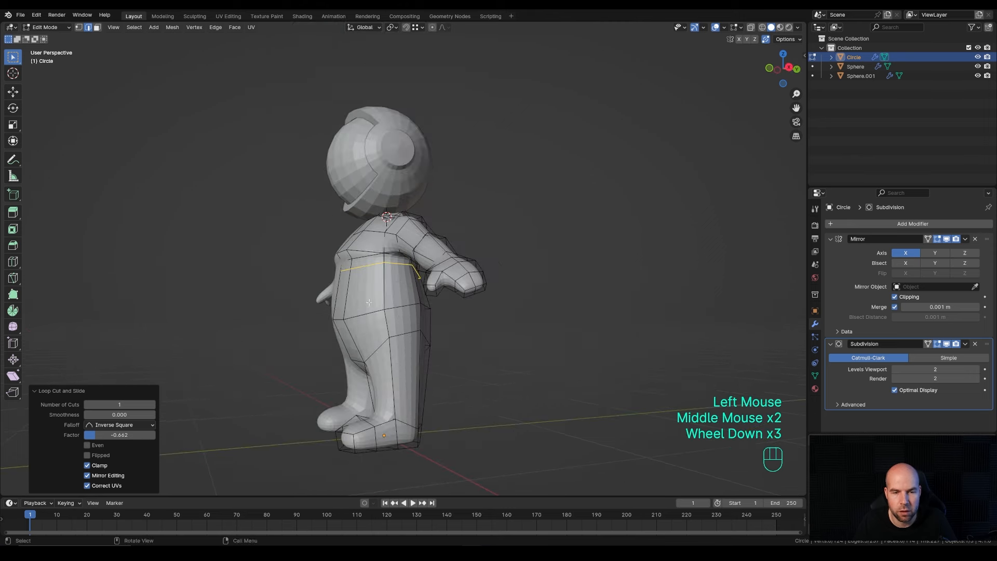
{"action": "key", "text": "ctrl+r"}
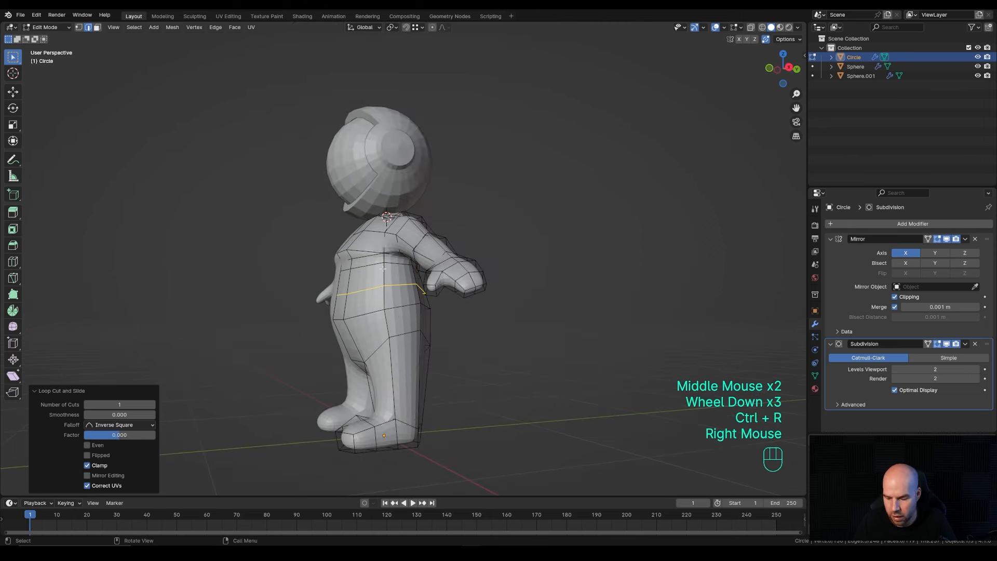
- With X-ray on in the right side view, move the lower belly loop's front vertex slightly outward
{"action": "key", "text": "KP_3"}
{"action": "scroll", "coordinate": [343, 315], "scroll_direction": "up", "scroll_amount": 3}
{"action": "middle_click_drag", "start_coordinate": [383, 283], "coordinate": [464, 216], "text": "shift"}
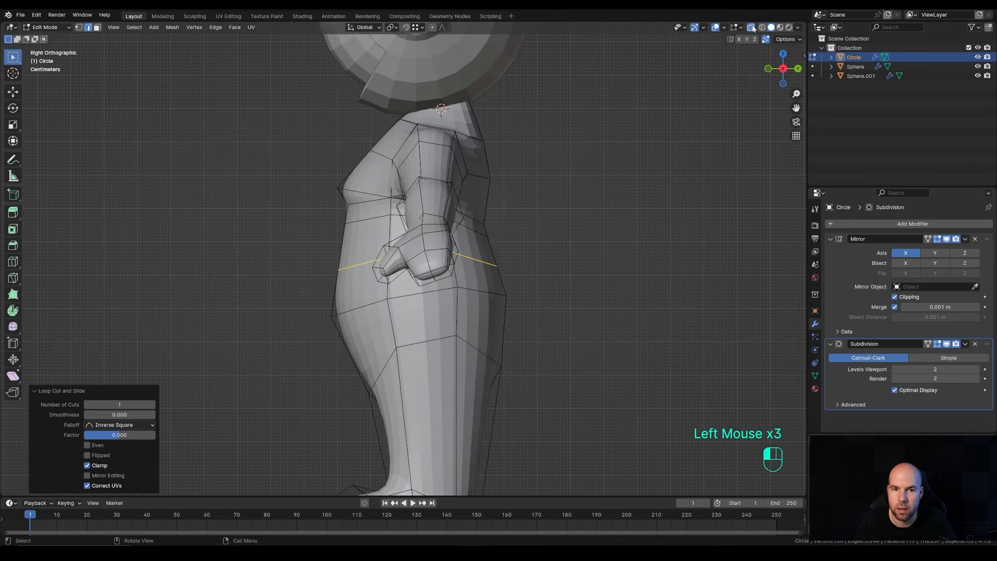
{"action": "left_click", "coordinate": [751, 27]}
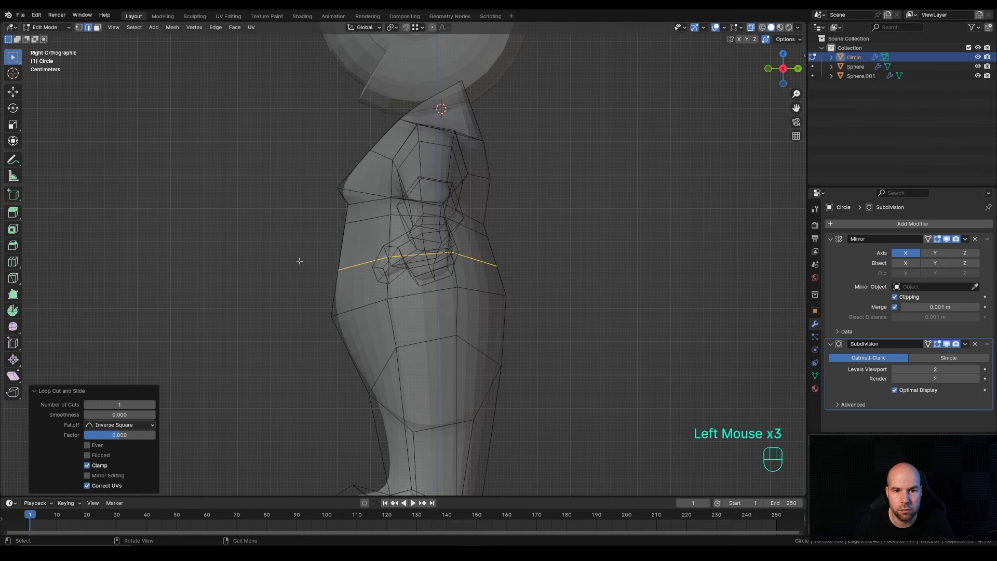
{"action": "left_click", "coordinate": [318, 289]}
{"action": "key", "text": "1"}
{"action": "left_click", "coordinate": [338, 270]}
{"action": "key", "text": "g"}
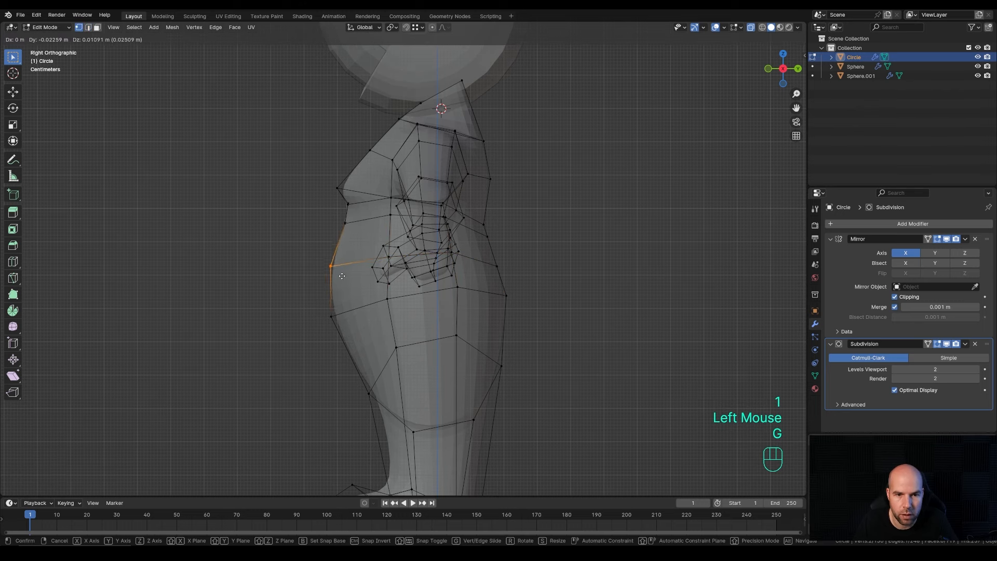
{"action": "left_click", "coordinate": [344, 278]}
- Reposition three vertices along the lower back's profile to smooth its curve into the hips
{"action": "left_click", "coordinate": [497, 267]}
{"action": "key", "text": "g"}
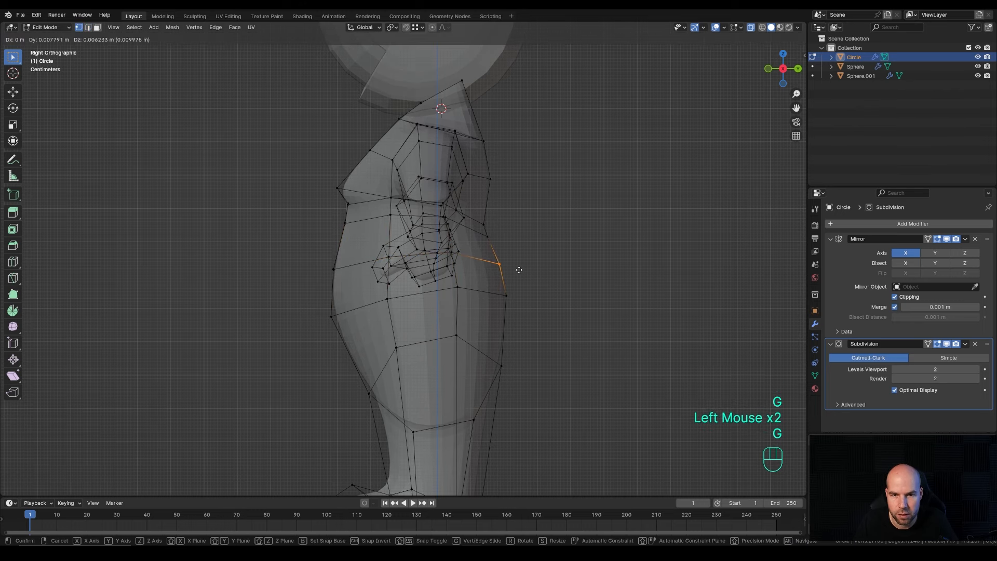
{"action": "left_click", "coordinate": [517, 270]}
{"action": "left_click", "coordinate": [485, 233]}
{"action": "key", "text": "g"}
{"action": "left_click", "coordinate": [486, 232]}
{"action": "left_click", "coordinate": [508, 236]}
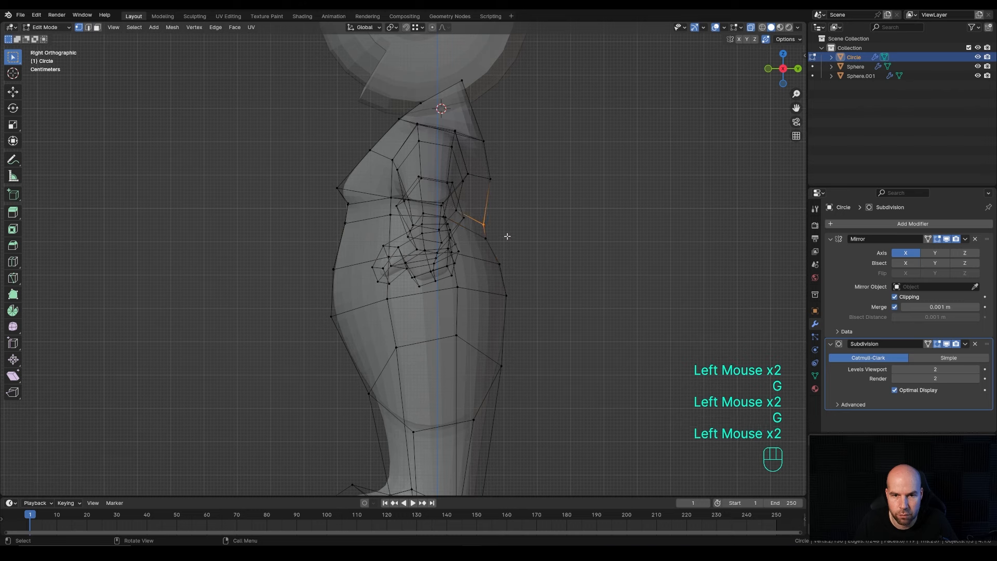
{"action": "key", "text": "g"}
{"action": "left_click", "coordinate": [508, 224]}
- Adjust the front vertex just below the chest and move the lowest belly vertex slightly outward and down
{"action": "left_click", "coordinate": [342, 222]}
{"action": "key", "text": "g"}
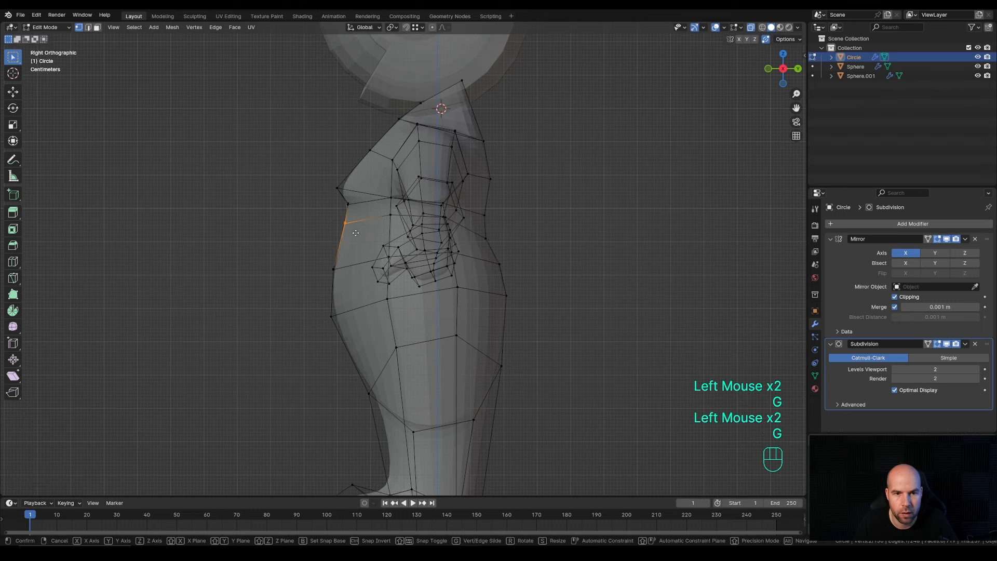
{"action": "left_click", "coordinate": [354, 233]}
{"action": "left_click", "coordinate": [335, 319]}
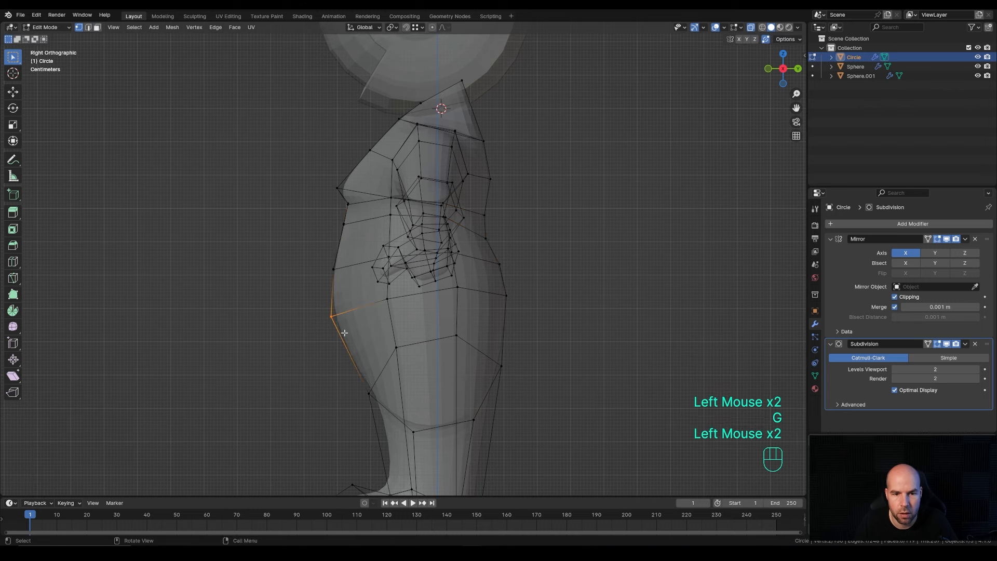
{"action": "key", "text": "g"}
{"action": "left_click", "coordinate": [341, 338]}
- Move the upper-thigh and crotch vertices about -0.015 m in Y and 0.035 m in Z, then reposition the lower crotch vertices separately
{"action": "left_click_drag", "start_coordinate": [352, 319], "coordinate": [554, 442]}
{"action": "key", "text": "g"}
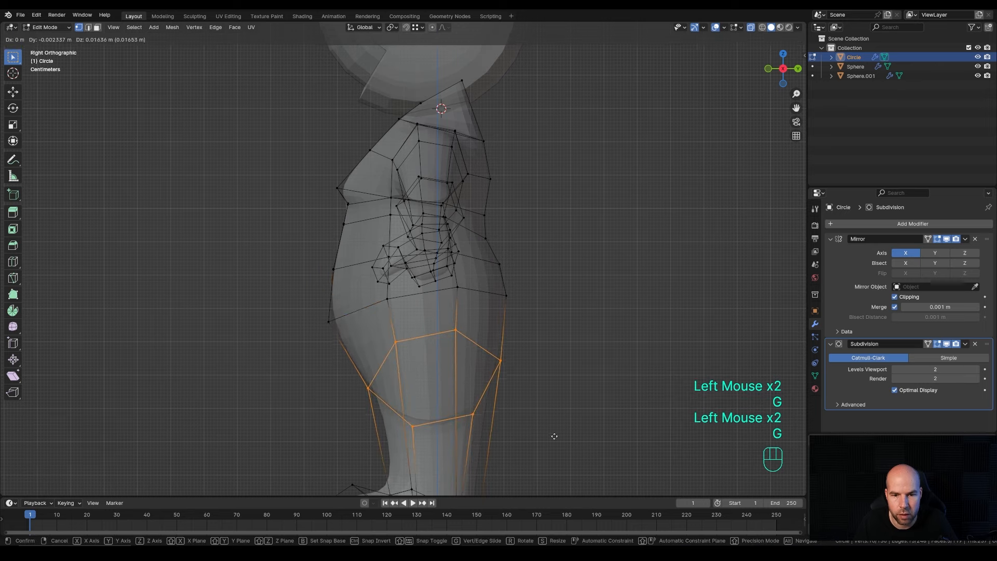
{"action": "left_click", "coordinate": [549, 432]}
{"action": "left_click", "coordinate": [426, 410]}
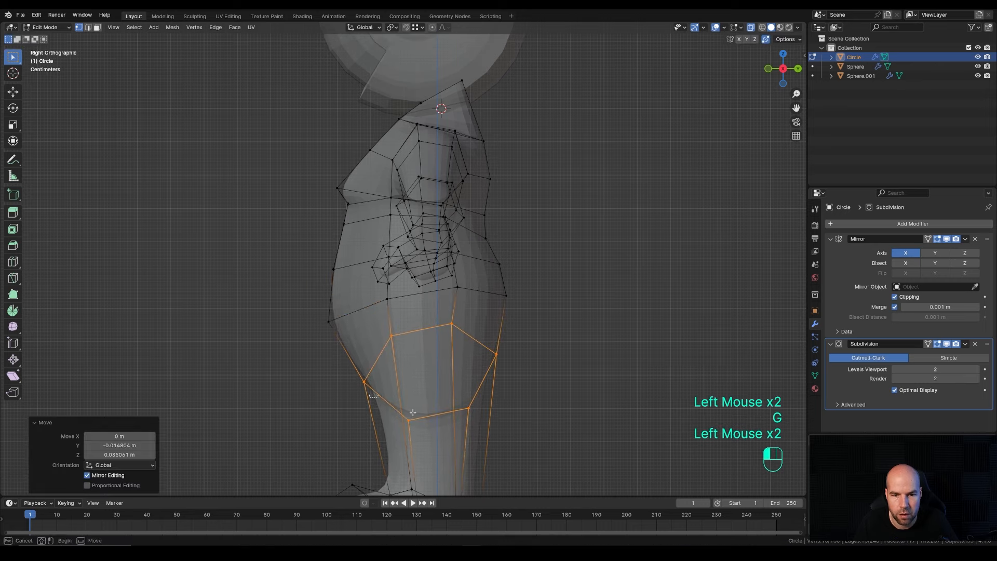
{"action": "key", "text": "g"}
{"action": "left_click", "coordinate": [502, 425]}
- Turn X-ray off and review the smoothed body in Object Mode
{"action": "middle_click_drag", "start_coordinate": [502, 426], "coordinate": [441, 210]}
{"action": "scroll", "coordinate": [474, 343], "scroll_direction": "down", "scroll_amount": 2}
{"action": "key", "text": "Tab"}
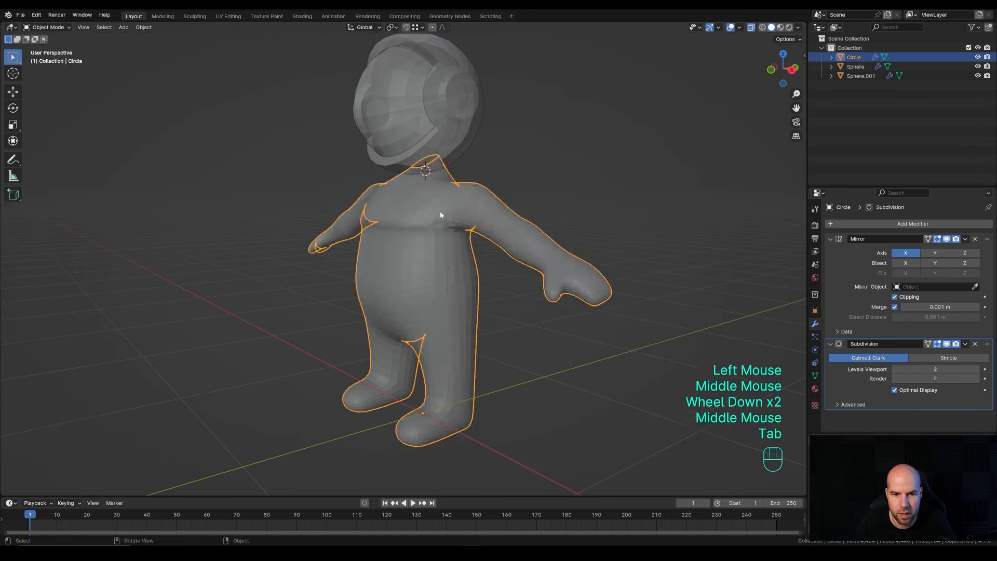
{"action": "key", "text": "z"}
{"action": "middle_click_drag", "start_coordinate": [475, 310], "coordinate": [456, 260]}
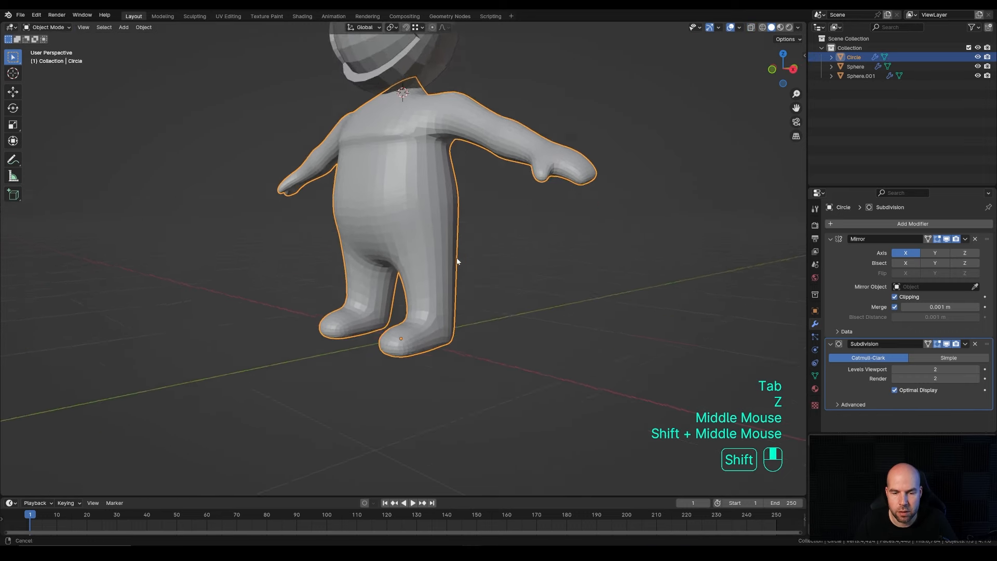
{"action": "scroll", "coordinate": [456, 261], "scroll_direction": "up", "scroll_amount": 2}
- Add a loop cut around the foot near the sole in Edit Mode, slid with Even to a factor of about 0.457
{"action": "key", "text": "Tab"}
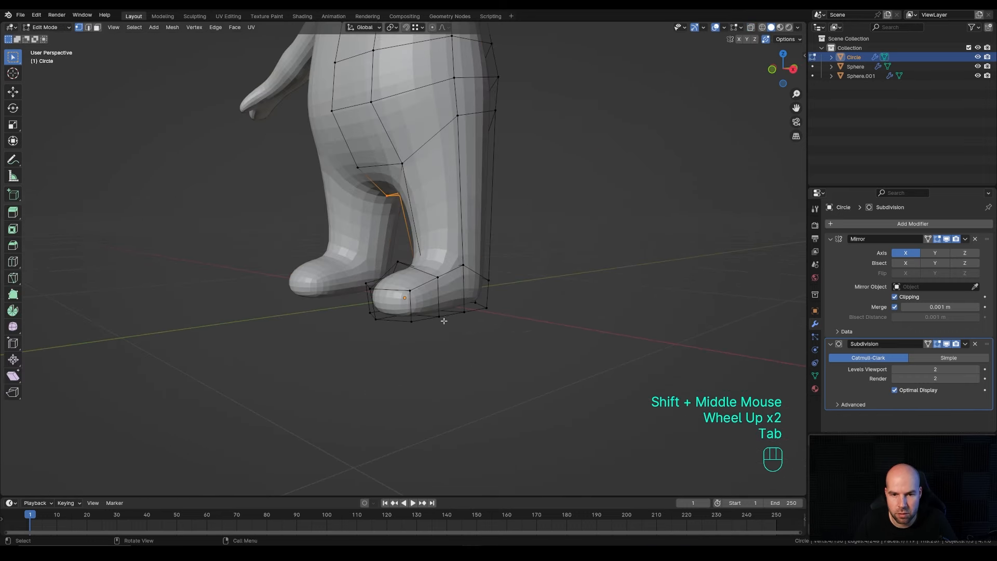
{"action": "middle_click_drag", "start_coordinate": [444, 321], "coordinate": [461, 306]}
{"action": "key", "text": "ctrl+r"}
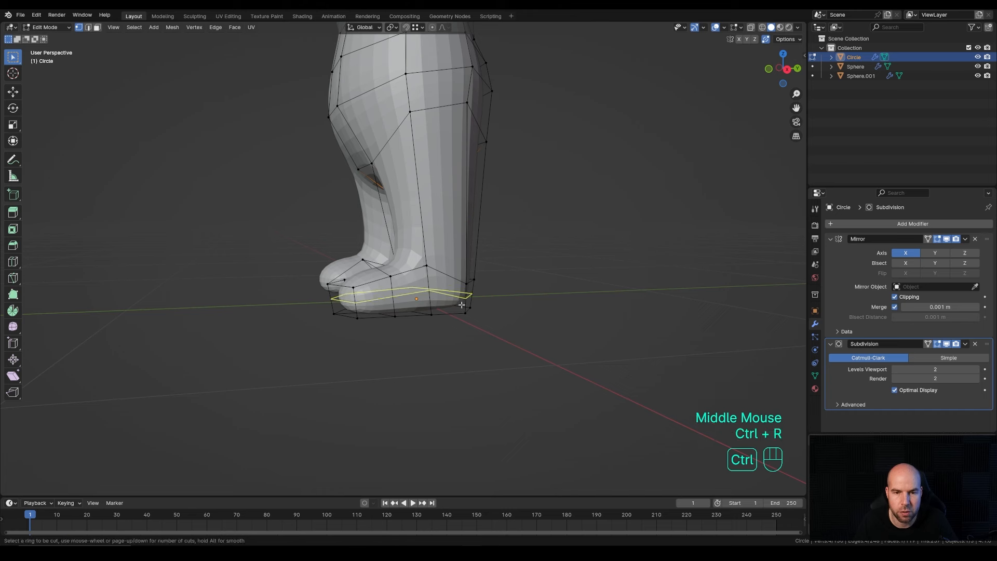
{"action": "left_click", "coordinate": [461, 305]}
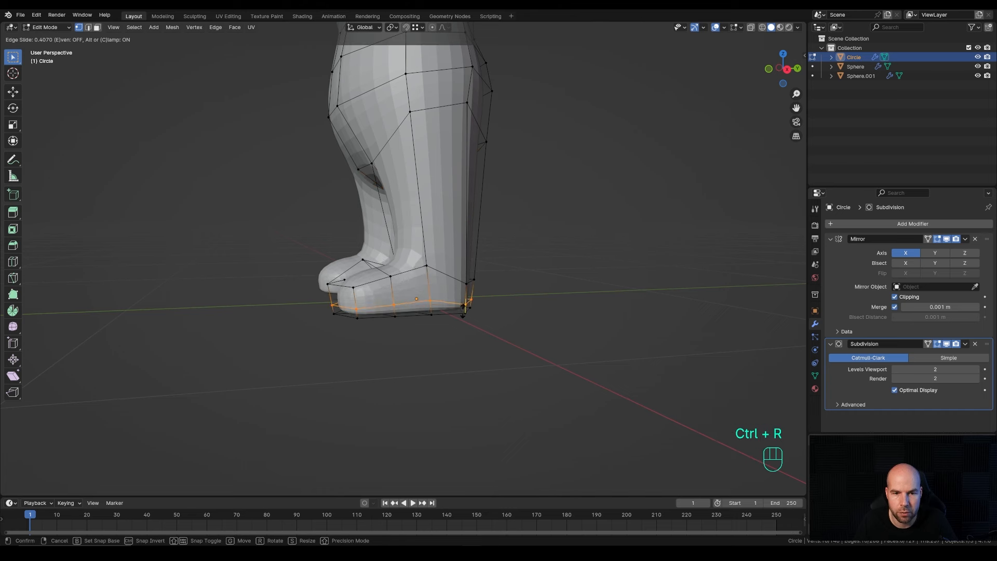
{"action": "key", "text": "e"}
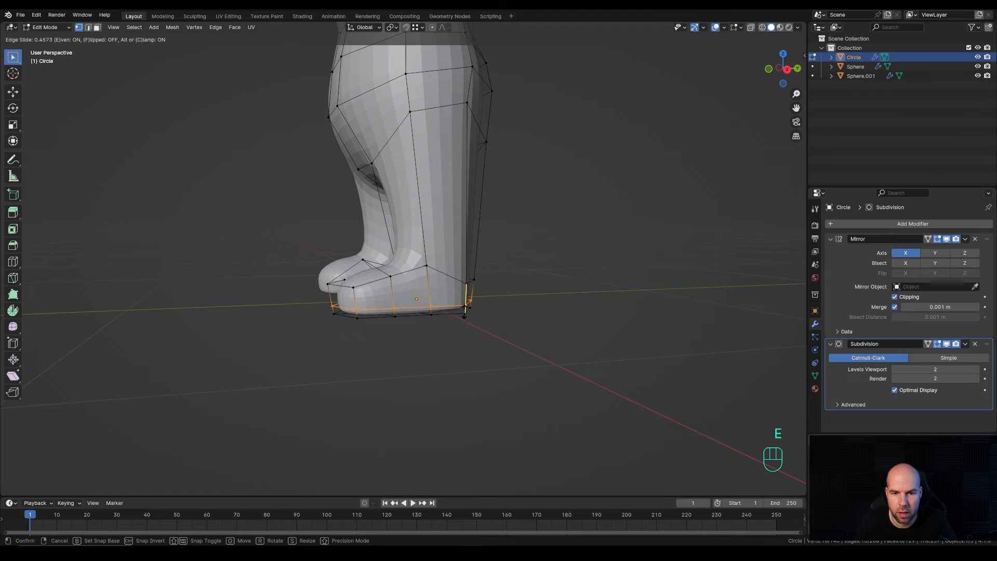
{"action": "left_click", "coordinate": [464, 310]}
{"action": "mouse_move", "coordinate": [465, 310]}
{"action": "middle_mouse_down"}
{"action": "mouse_move", "coordinate": [419, 334]}
{"action": "mouse_move", "coordinate": [451, 347]}
{"action": "mouse_move", "coordinate": [552, 345]}
{"action": "mouse_move", "coordinate": [556, 334]}
{"action": "mouse_move", "coordinate": [423, 336]}
{"action": "mouse_move", "coordinate": [457, 312]}
{"action": "middle_mouse_up"}
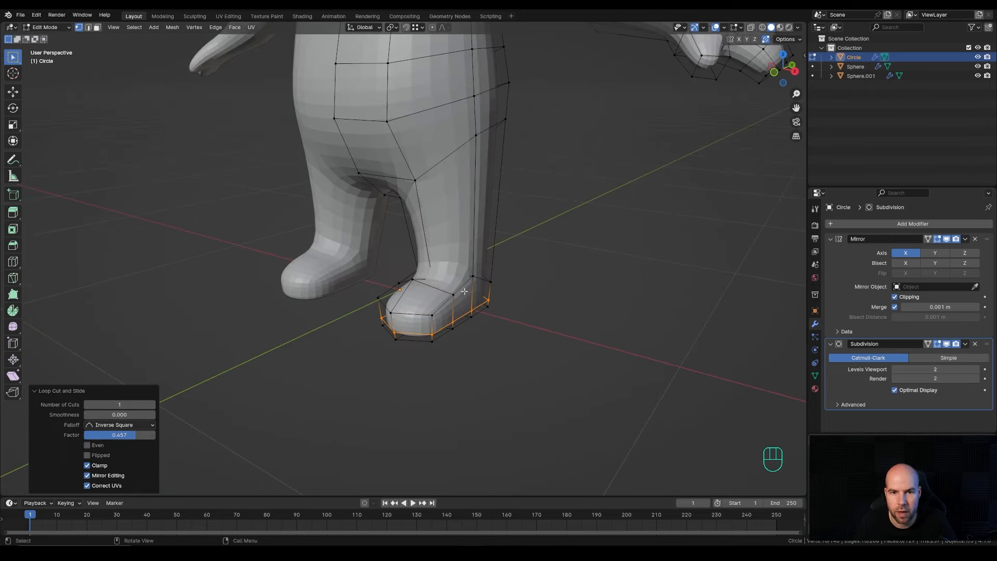
- Add a loop cut around the lower leg at a factor of about 0.169 and flatten it by scaling Z to 0
{"action": "key", "text": "ctrl+r"}
{"action": "left_click", "coordinate": [476, 230]}
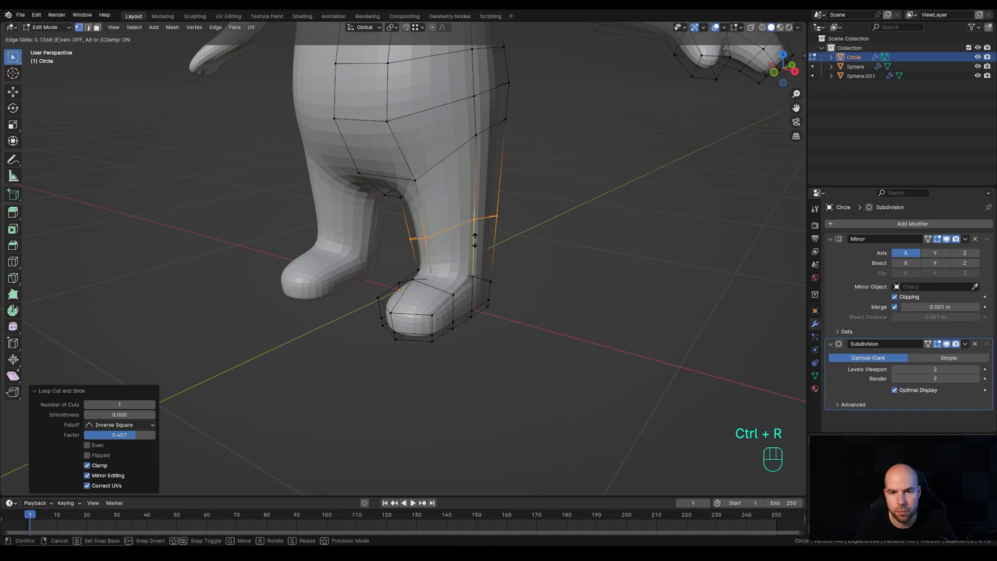
{"action": "left_click", "coordinate": [502, 239]}
{"action": "key", "text": "s"}
{"action": "key", "text": "z"}
{"action": "key", "text": "KP_0"}
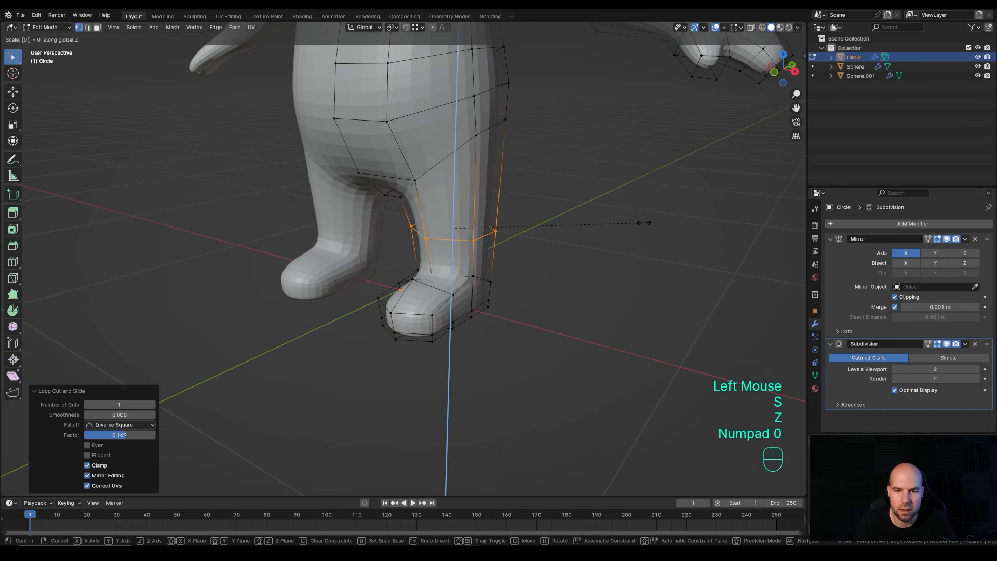
{"action": "key", "text": "KP_Enter"}
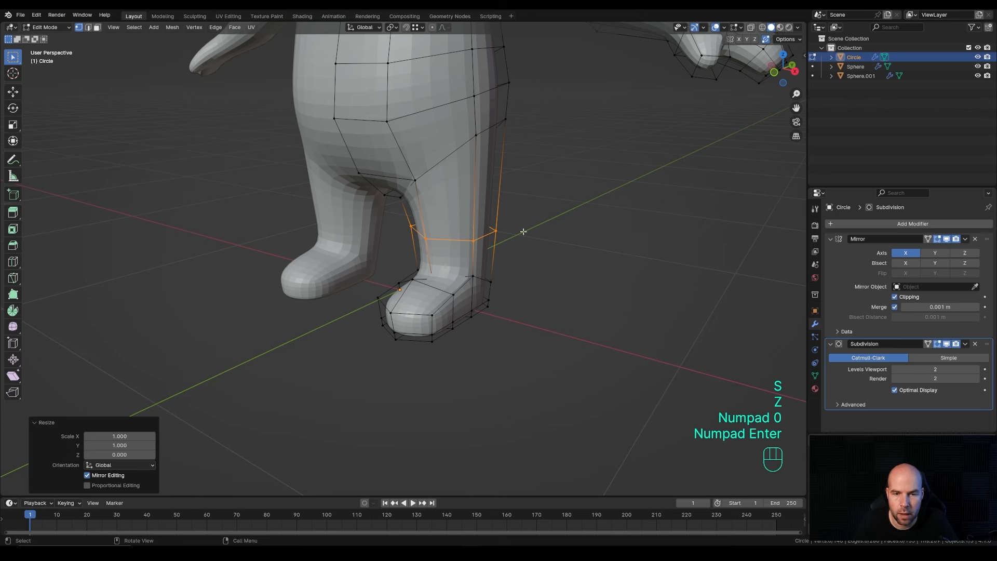
- Add a loop cut just below the flattened leg loop at a factor of about -0.806 and scale it to 1.177
{"action": "key", "text": "ctrl+r"}
{"action": "left_click", "coordinate": [481, 237]}
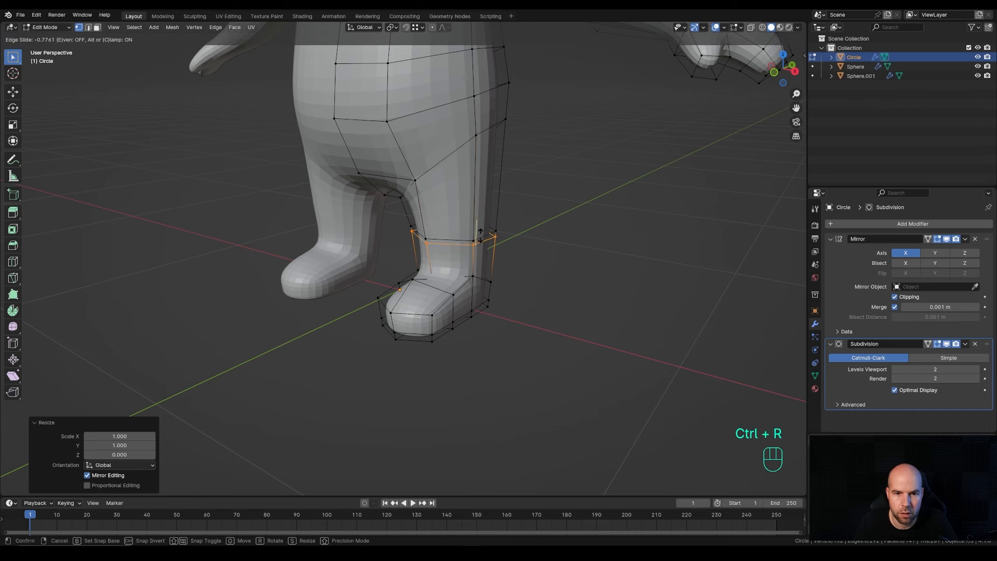
{"action": "left_click", "coordinate": [480, 236]}
{"action": "key", "text": "s"}
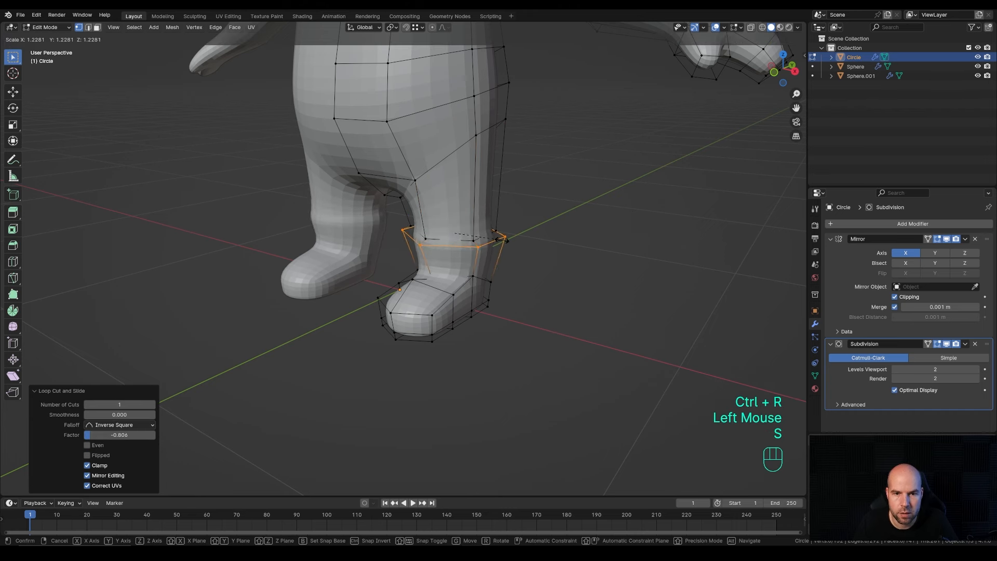
{"action": "left_click", "coordinate": [502, 238]}
- Add a supporting loop cut just above the boot rim, slid to a factor of about 0.902
{"action": "key", "text": "ctrl+r"}
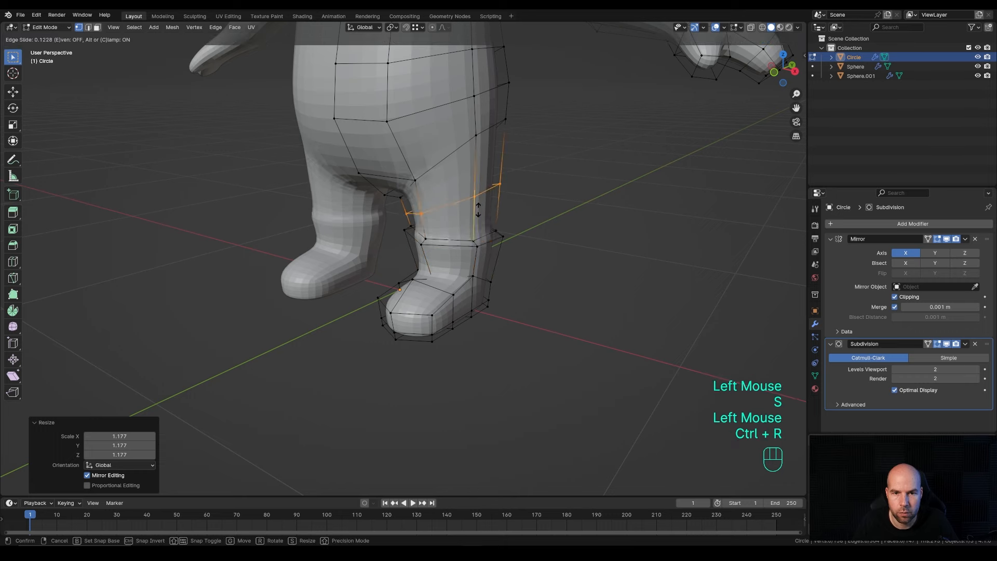
{"action": "left_click", "coordinate": [494, 234]}
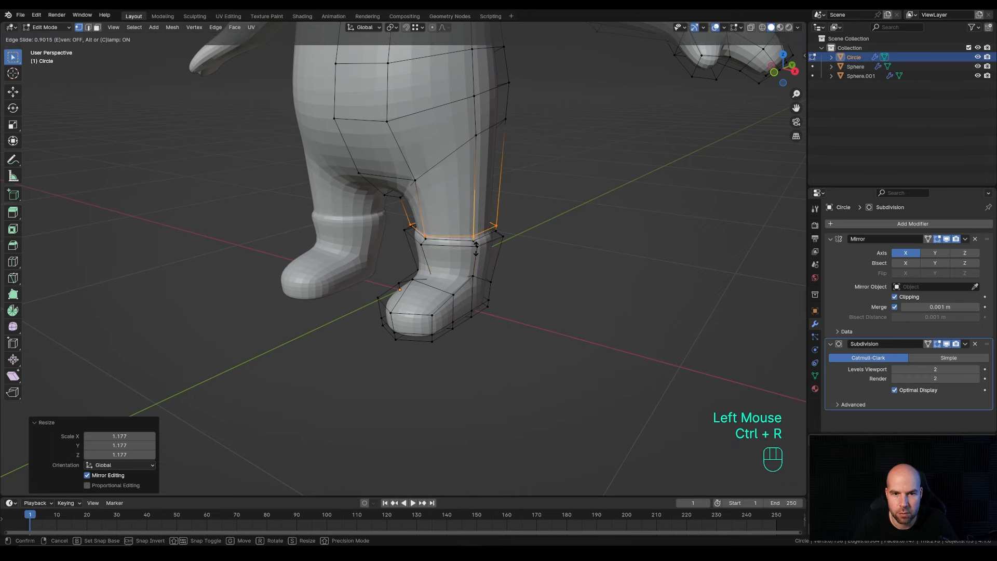
{"action": "left_click", "coordinate": [476, 246]}
- Add a supporting loop cut around the forearm, slid close to the existing loop at the glove's edge
{"action": "scroll", "coordinate": [466, 260], "scroll_direction": "down", "scroll_amount": 2}
{"action": "mouse_move", "coordinate": [466, 260]}
{"action": "middle_mouse_down"}
{"action": "mouse_move", "coordinate": [463, 225]}
{"action": "mouse_move", "coordinate": [579, 225]}
{"action": "mouse_move", "coordinate": [457, 213]}
{"action": "mouse_move", "coordinate": [474, 221]}
{"action": "mouse_move", "coordinate": [481, 254]}
{"action": "middle_mouse_up"}
{"action": "middle_click_drag", "start_coordinate": [481, 254], "coordinate": [488, 224]}
{"action": "scroll", "coordinate": [512, 238], "scroll_direction": "up", "scroll_amount": 1}
{"action": "middle_click_drag", "start_coordinate": [488, 223], "coordinate": [425, 210], "text": "shift"}
{"action": "scroll", "coordinate": [425, 210], "scroll_direction": "up", "scroll_amount": 2}
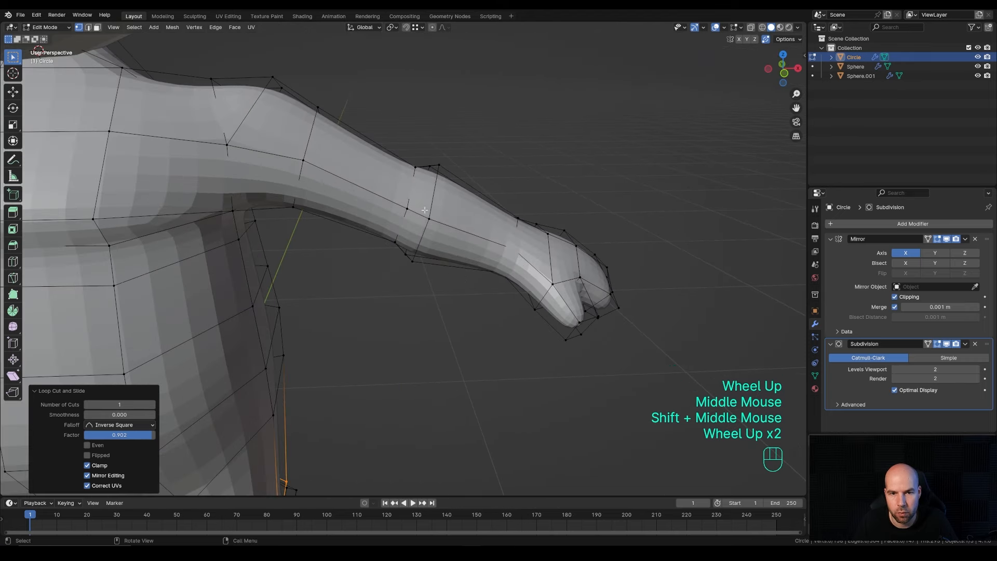
{"action": "key", "text": "ctrl+r"}
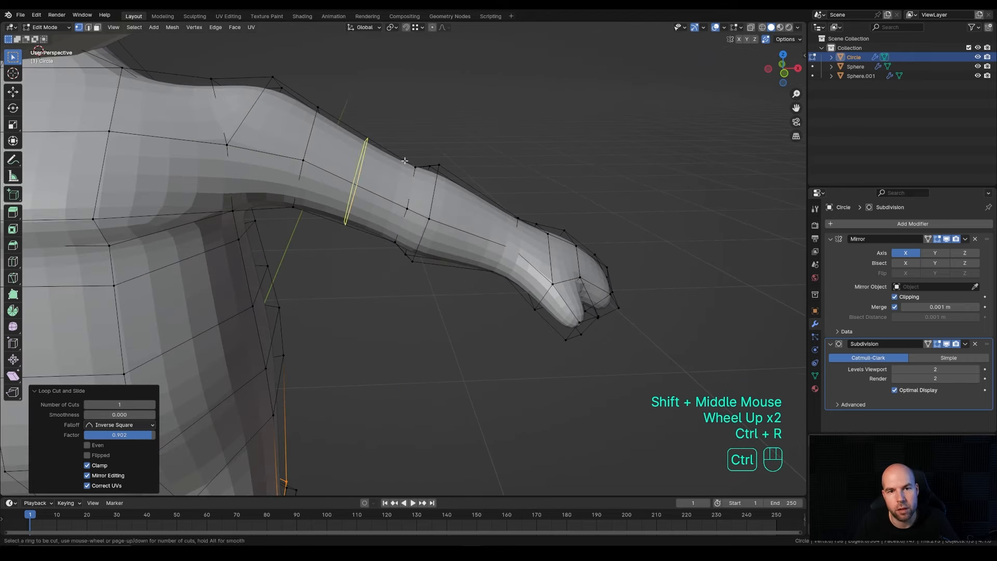
{"action": "left_click", "coordinate": [414, 203]}
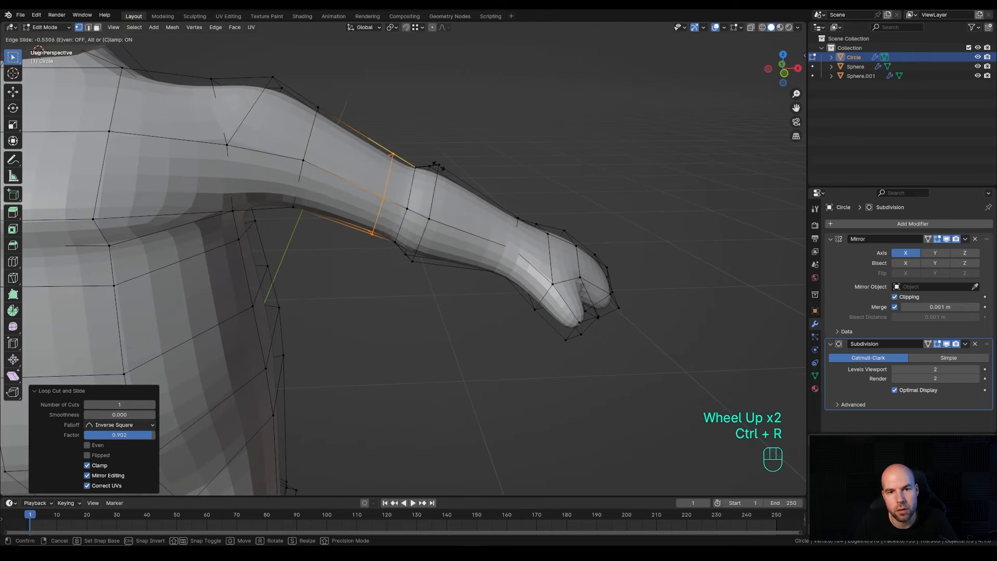
{"action": "left_click", "coordinate": [462, 169]}
- Select the glove's edge loop on the forearm and scale it to 1.085
{"action": "left_click", "coordinate": [415, 190], "text": "alt"}
{"action": "key", "text": "s"}
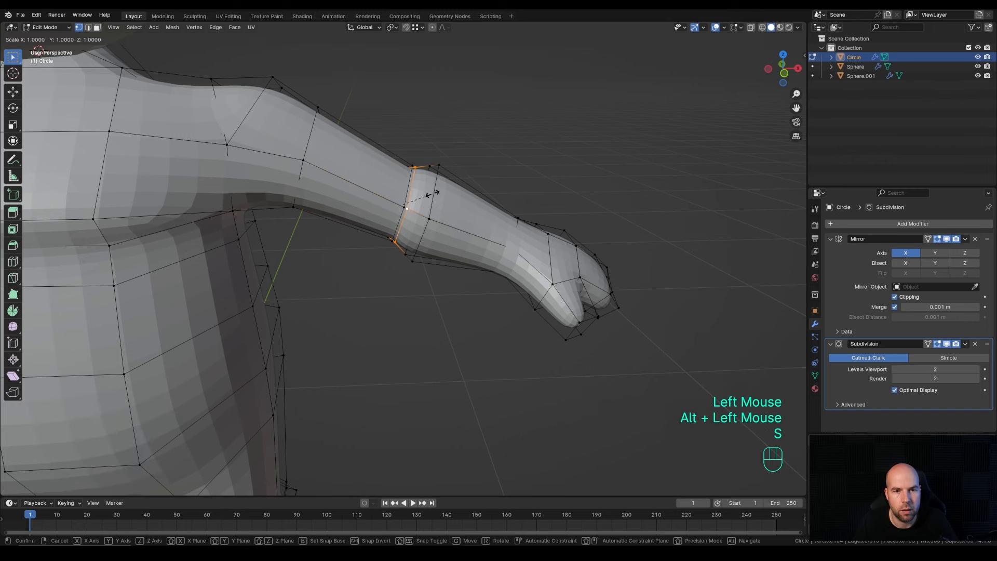
{"action": "left_click", "coordinate": [436, 195]}
{"action": "key", "text": "g"}
{"action": "key", "text": "y"}
{"action": "key", "text": "x"}
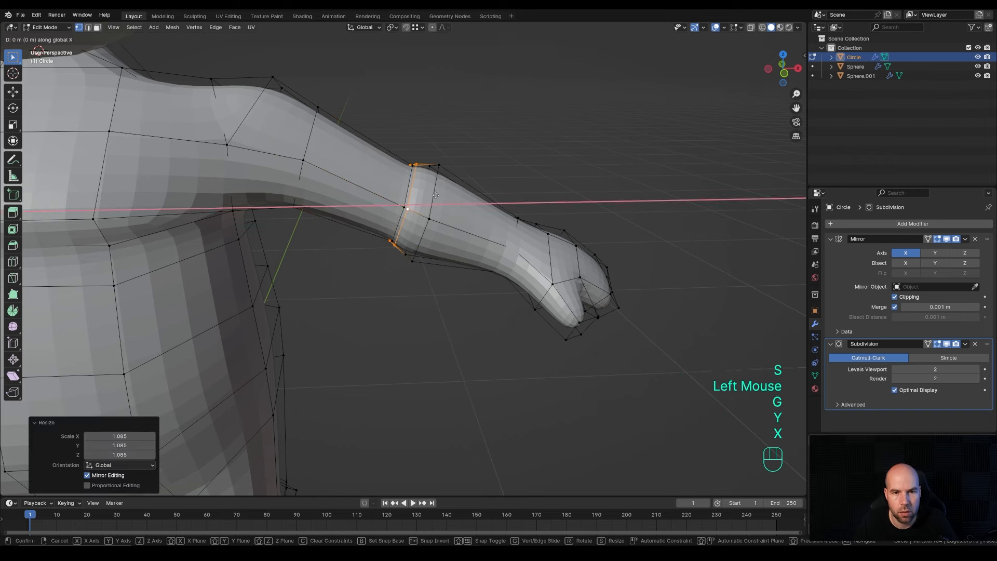
{"action": "key", "text": "Escape"}
- In front view, move the glove's edge loop toward the shoulder by about -0.014 m in X and 0.010 m in Z
{"action": "key", "text": "KP_3"}
{"action": "key", "text": "KP_1"}
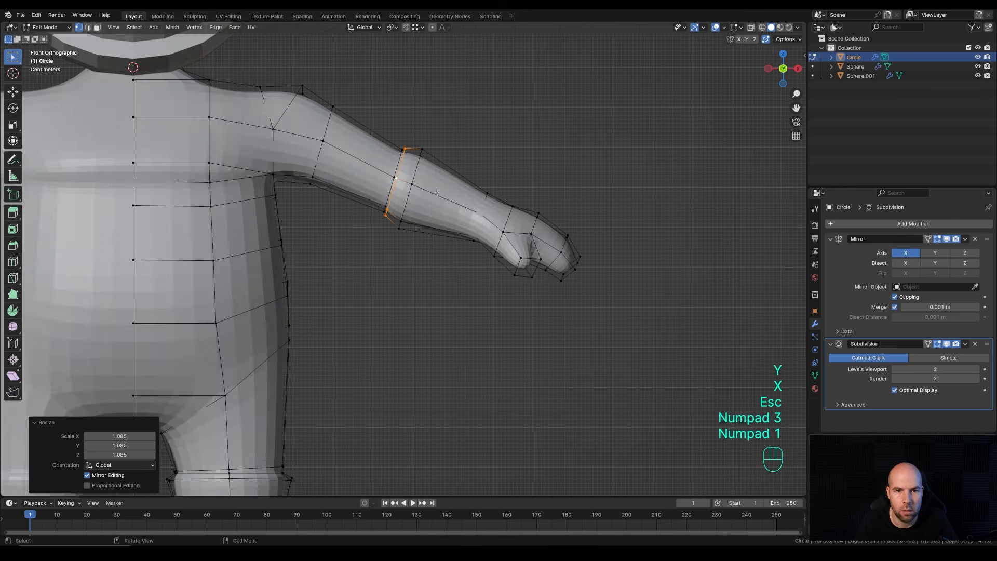
{"action": "key", "text": "g"}
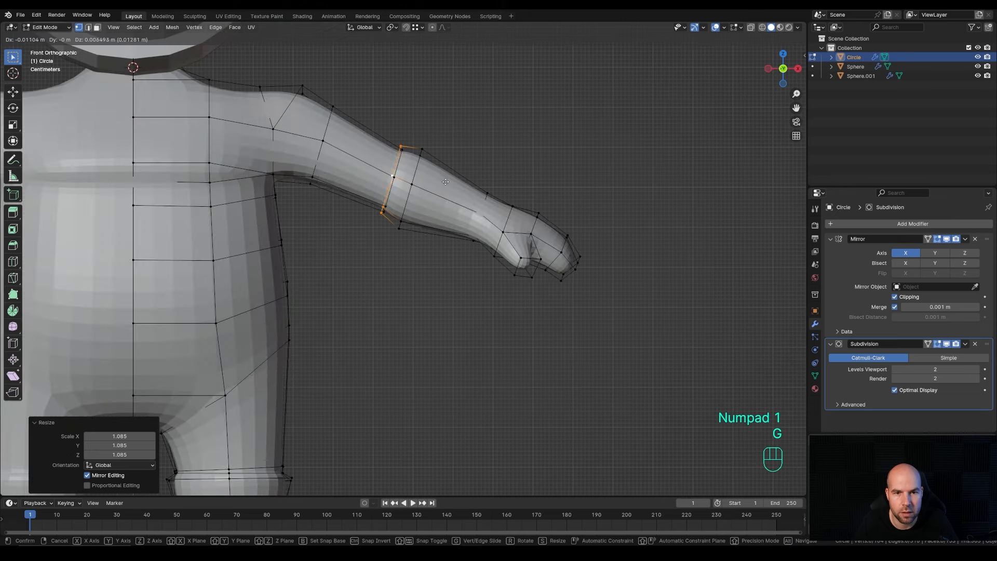
{"action": "left_click", "coordinate": [445, 181]}
- Add a loop cut to the glove cuff, slid close to its flared edge
{"action": "key", "text": "ctrl+r"}
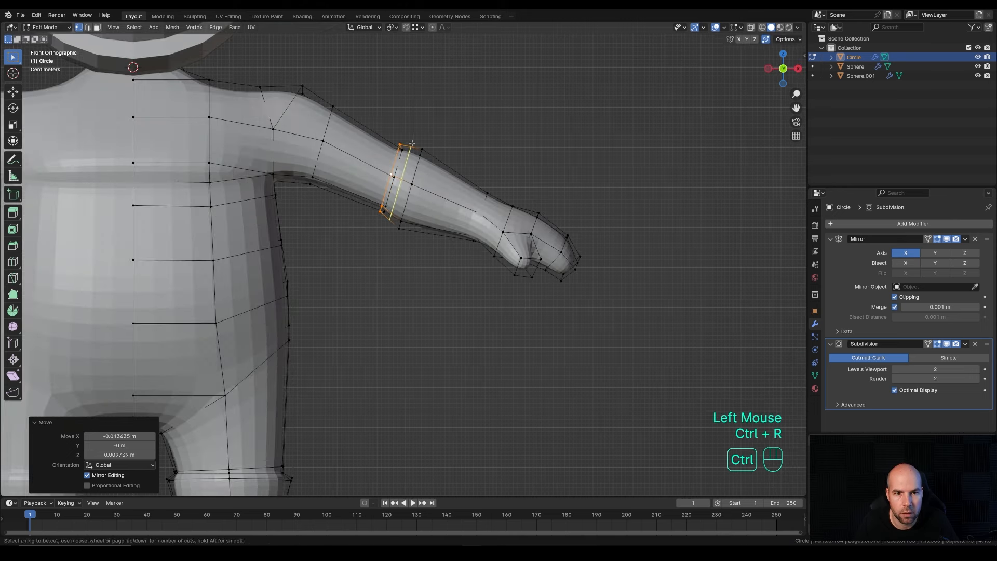
{"action": "left_click", "coordinate": [407, 142]}
{"action": "left_click", "coordinate": [405, 140]}
- Examine the glove cuff and body in Object Mode, then return to vertex editing with the torso and arm in view
{"action": "middle_click_drag", "start_coordinate": [405, 139], "coordinate": [493, 234]}
{"action": "key", "text": "Tab"}
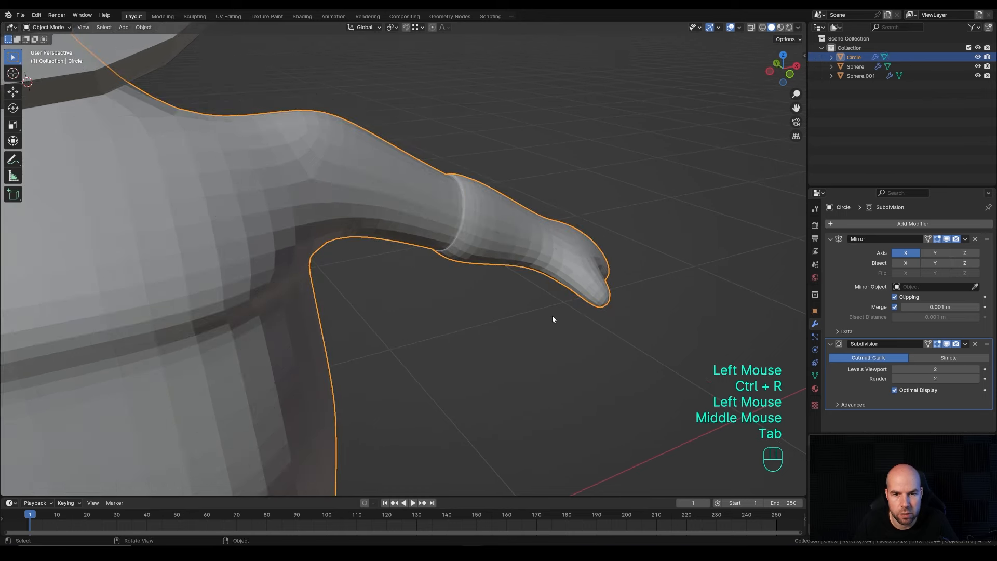
{"action": "scroll", "coordinate": [468, 302], "scroll_direction": "down", "scroll_amount": 2}
{"action": "middle_click_drag", "start_coordinate": [553, 316], "coordinate": [335, 286]}
{"action": "key", "text": "Tab"}
{"action": "scroll", "coordinate": [397, 287], "scroll_direction": "up", "scroll_amount": 1}
{"action": "key", "text": "1"}
{"action": "middle_click_drag", "start_coordinate": [398, 286], "coordinate": [394, 189]}
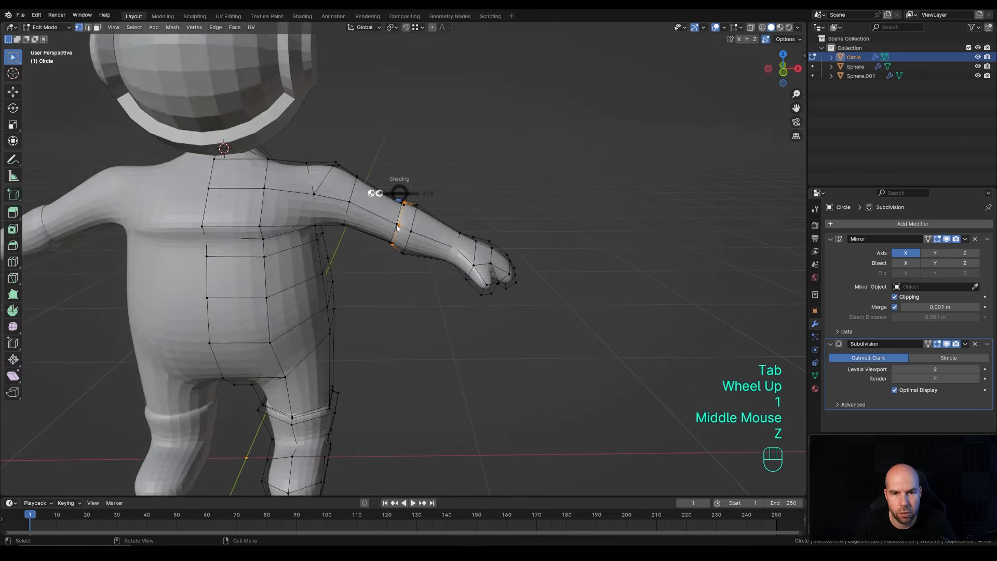
- Scale the forearm cuff edge loops of the body mesh up by about 1.35 and adjust their position slightly
{"action": "key", "text": "z"}
{"action": "left_click", "coordinate": [384, 180]}
{"action": "key", "text": "s"}
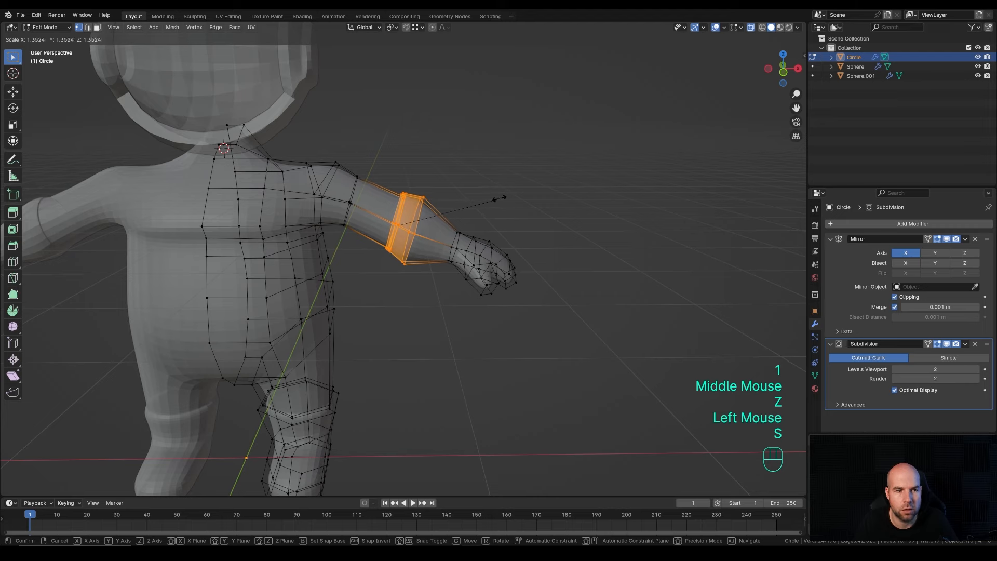
{"action": "left_click", "coordinate": [498, 198]}
{"action": "key", "text": "g"}
{"action": "left_click", "coordinate": [497, 200]}
{"action": "key", "text": "Tab"}
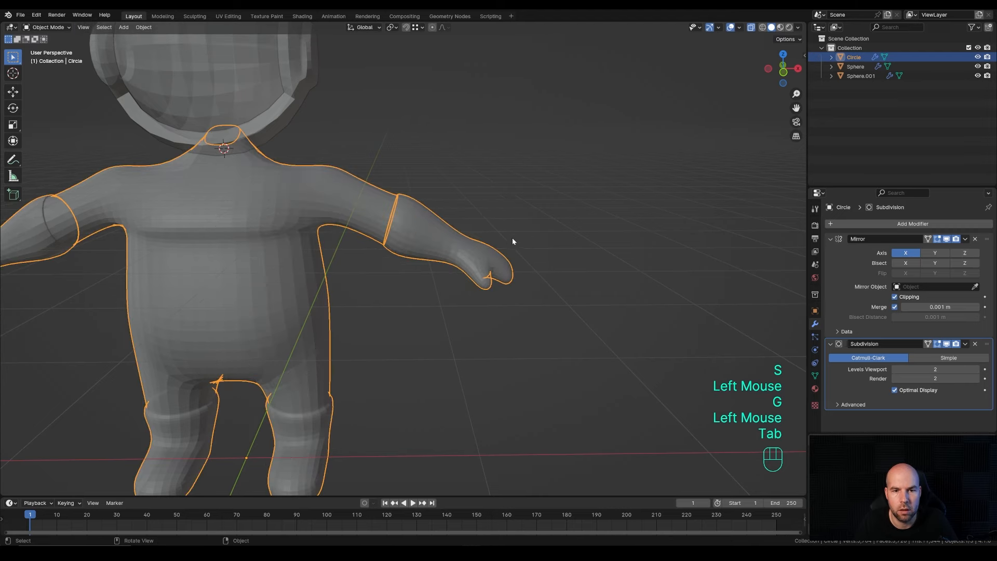
- Apply smooth shading to the astronaut's body
{"action": "middle_click_drag", "start_coordinate": [512, 245], "coordinate": [423, 278]}
{"action": "scroll", "coordinate": [476, 307], "scroll_direction": "down", "scroll_amount": 1}
{"action": "key", "text": "z"}
{"action": "scroll", "coordinate": [422, 279], "scroll_direction": "down", "scroll_amount": 2}
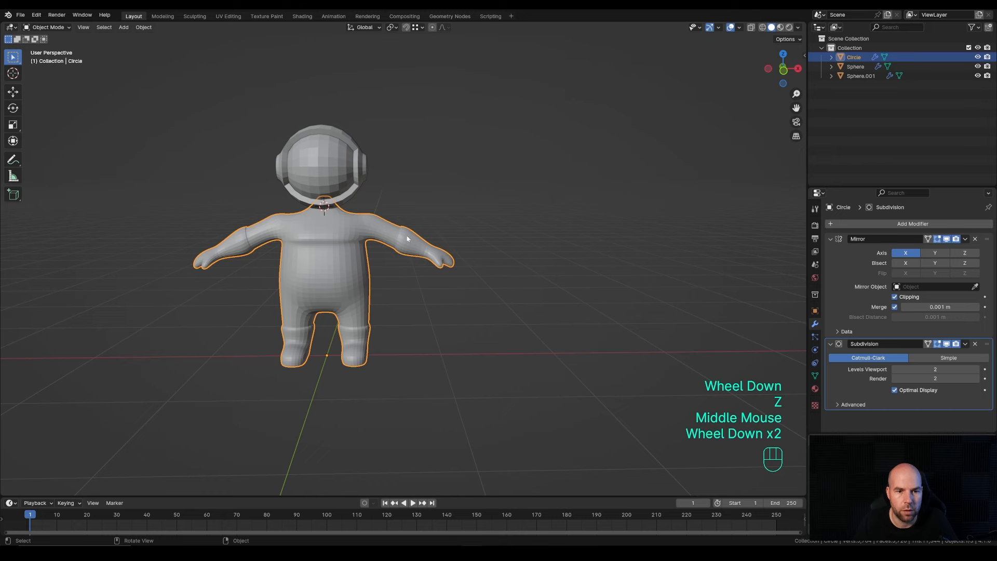
{"action": "middle_click_drag", "start_coordinate": [407, 239], "coordinate": [419, 272]}
{"action": "right_click", "coordinate": [397, 266]}
{"action": "left_click", "coordinate": [396, 267]}
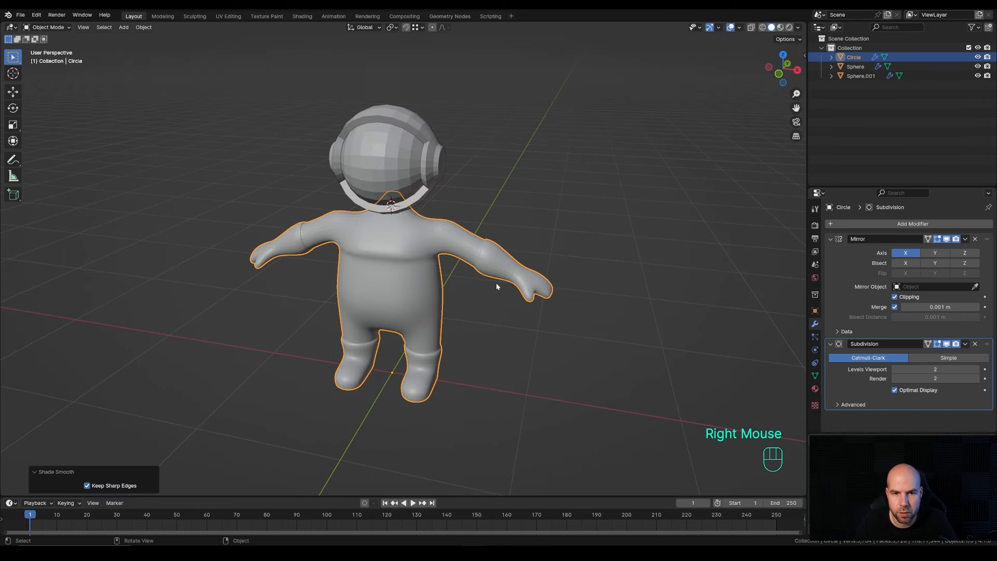
- Add a Bevel modifier to the helmet shell after its Mirror and Solidify modifiers
{"action": "left_click", "coordinate": [410, 149]}
{"action": "middle_click_drag", "start_coordinate": [410, 148], "coordinate": [480, 201], "text": "shift"}
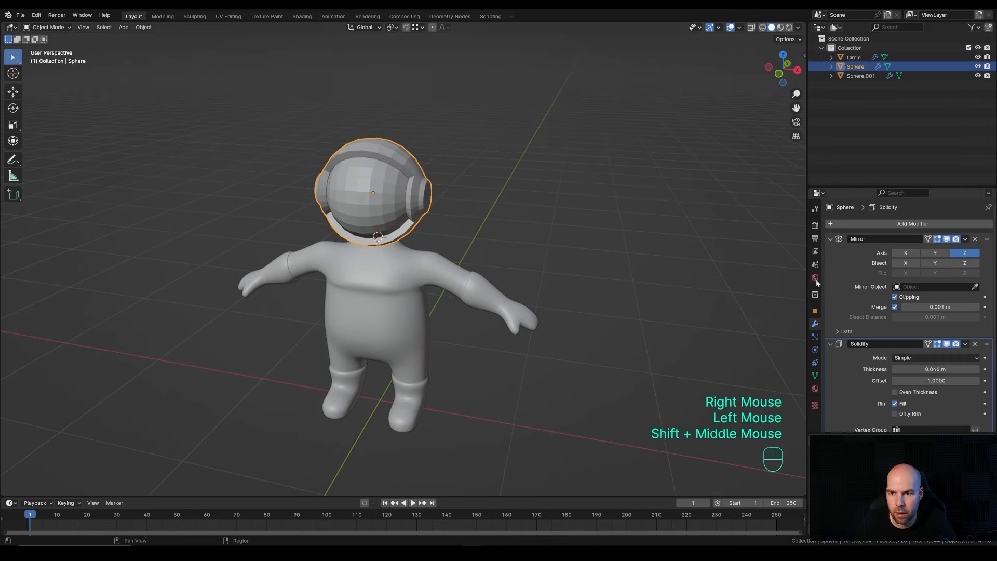
{"action": "left_click", "coordinate": [831, 239]}
{"action": "left_click", "coordinate": [830, 251]}
{"action": "left_click", "coordinate": [846, 227]}
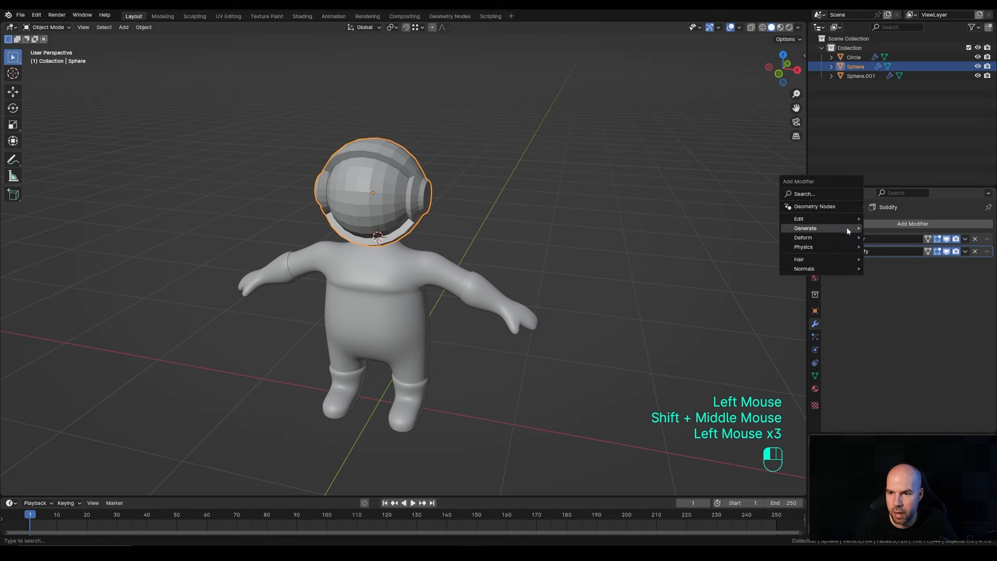
{"action": "mouse_move", "coordinate": [846, 228]}
{"action": "left_click", "coordinate": [901, 238]}
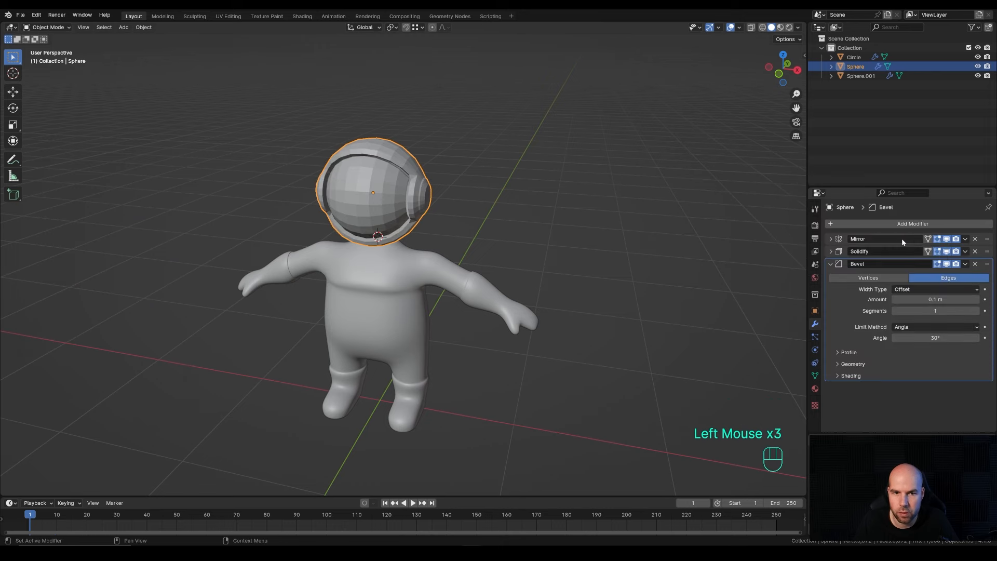
- Set the helmet's bevel to an Arc outer miter, 2 segments and an amount of about 0.013 m
{"action": "middle_click_drag", "start_coordinate": [467, 166], "coordinate": [502, 204], "text": "shift"}
{"action": "scroll", "coordinate": [501, 204], "scroll_direction": "up", "scroll_amount": 2}
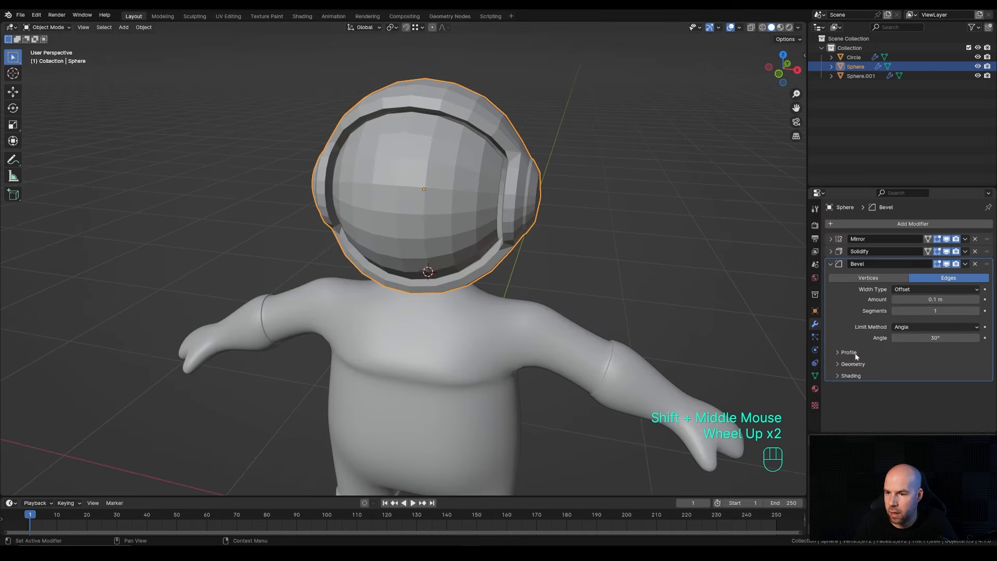
{"action": "left_click", "coordinate": [848, 364]}
{"action": "left_click", "coordinate": [903, 378]}
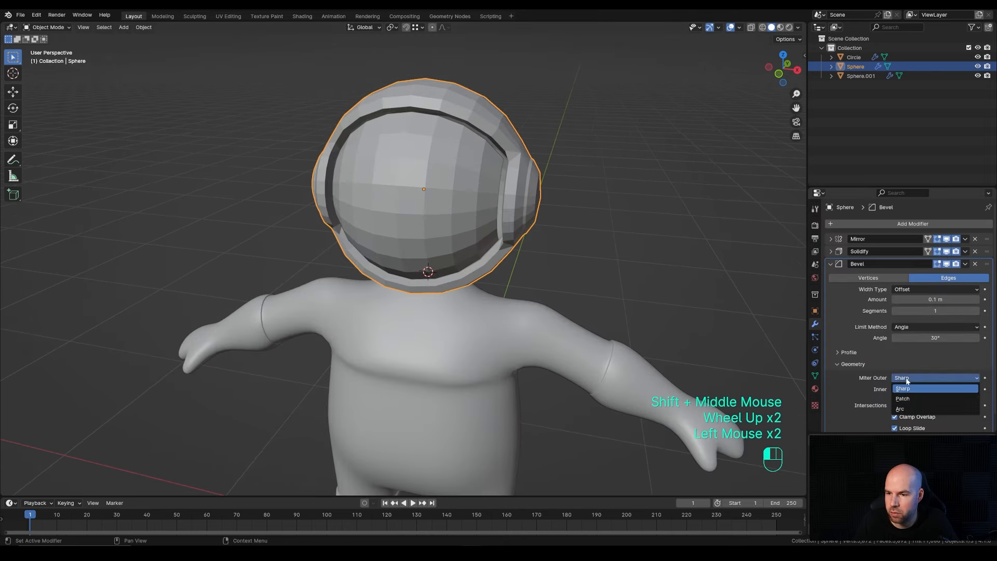
{"action": "left_click", "coordinate": [904, 409]}
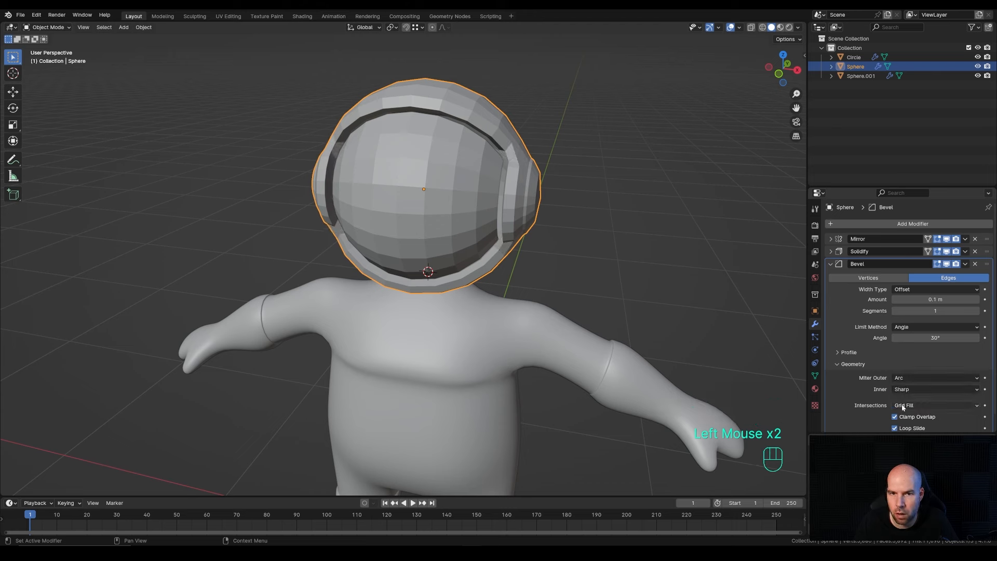
{"action": "left_click", "coordinate": [975, 312]}
{"action": "left_click_drag", "start_coordinate": [966, 299], "coordinate": [912, 299], "text": "shift"}
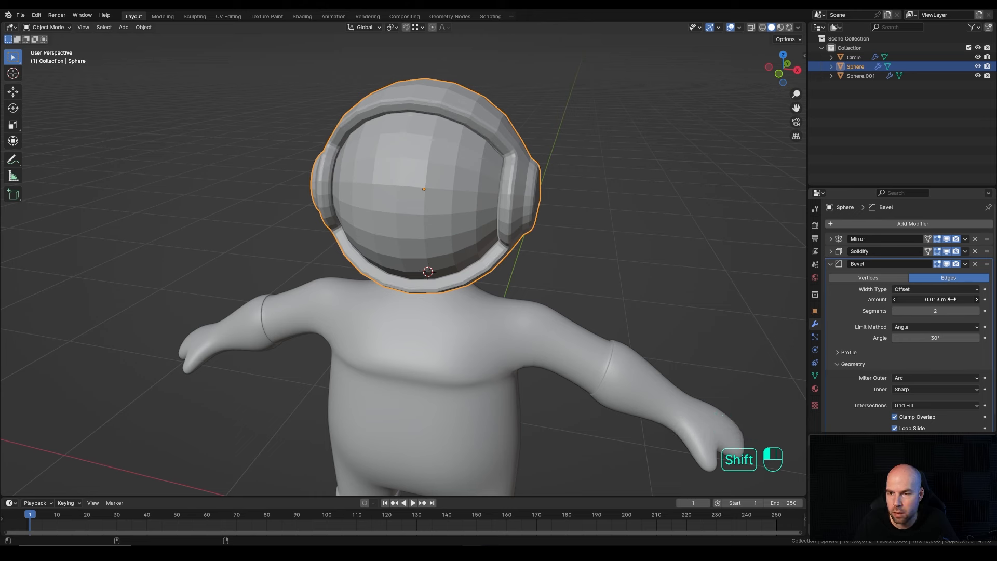
{"action": "left_click", "coordinate": [830, 264]}
- Add a level 1 Subdivision modifier to the helmet shell and shade it smooth
{"action": "key", "text": "ctrl+1"}
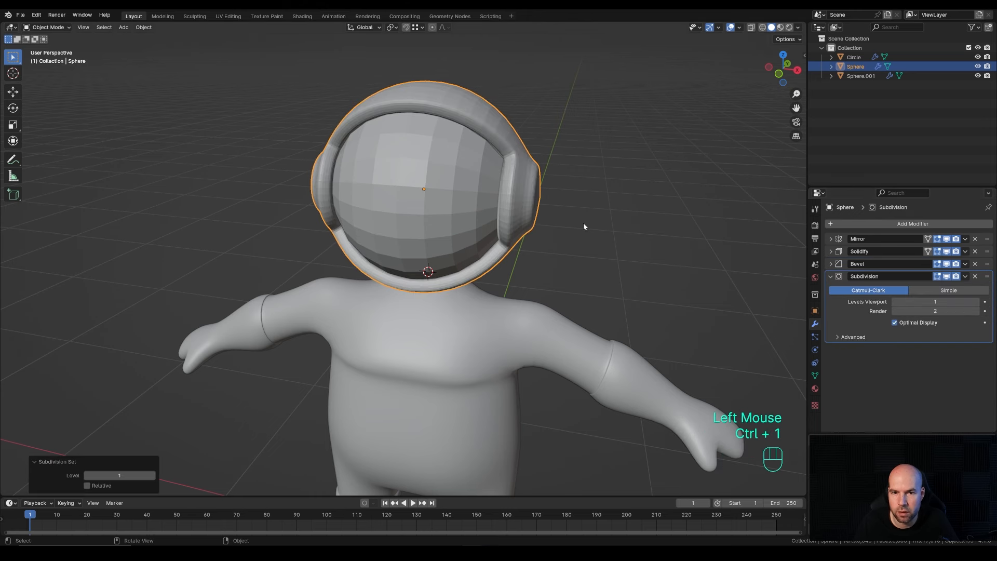
{"action": "right_click", "coordinate": [531, 181]}
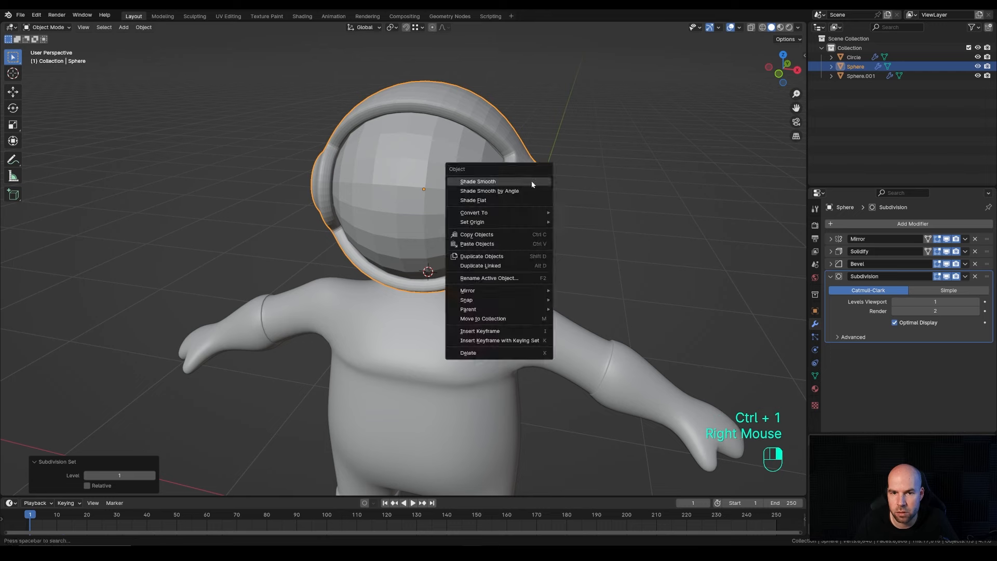
{"action": "left_click", "coordinate": [531, 180]}
{"action": "middle_click_drag", "start_coordinate": [648, 239], "coordinate": [555, 249]}
- Add a level 1 Subdivision modifier to the visor sphere and shade it smooth
{"action": "left_click", "coordinate": [388, 215]}
{"action": "key", "text": "ctrl+1"}
{"action": "key", "text": "ctrl+z"}
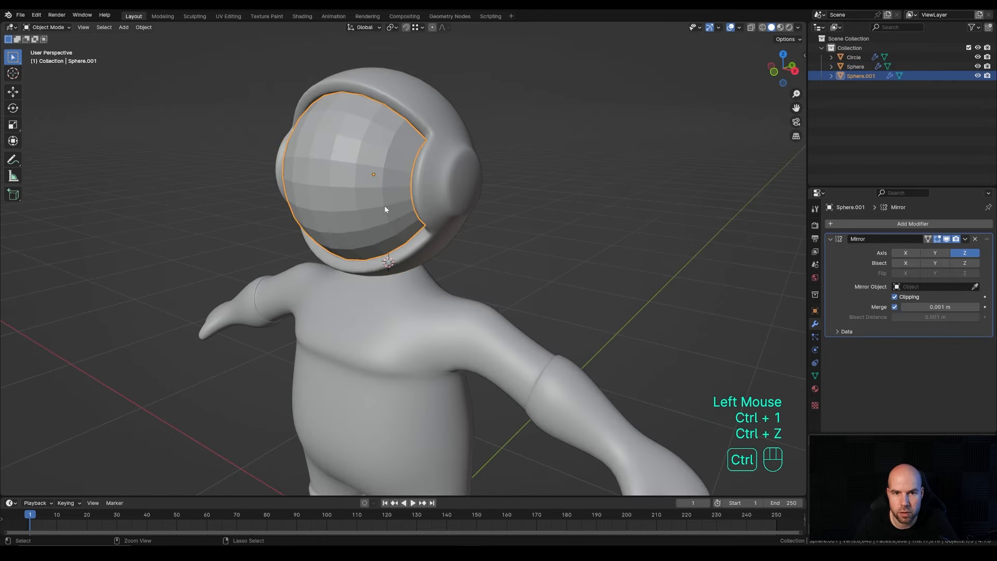
{"action": "key", "text": "ctrl+1"}
{"action": "middle_click_drag", "start_coordinate": [411, 189], "coordinate": [477, 228]}
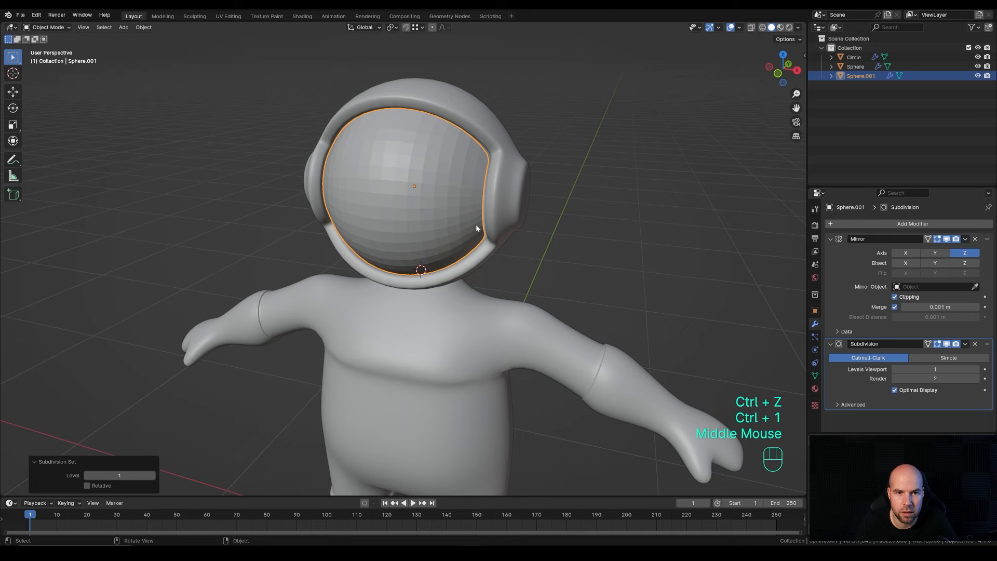
{"action": "right_click", "coordinate": [450, 199]}
{"action": "left_click", "coordinate": [436, 196]}
{"action": "middle_click_drag", "start_coordinate": [447, 181], "coordinate": [457, 163]}
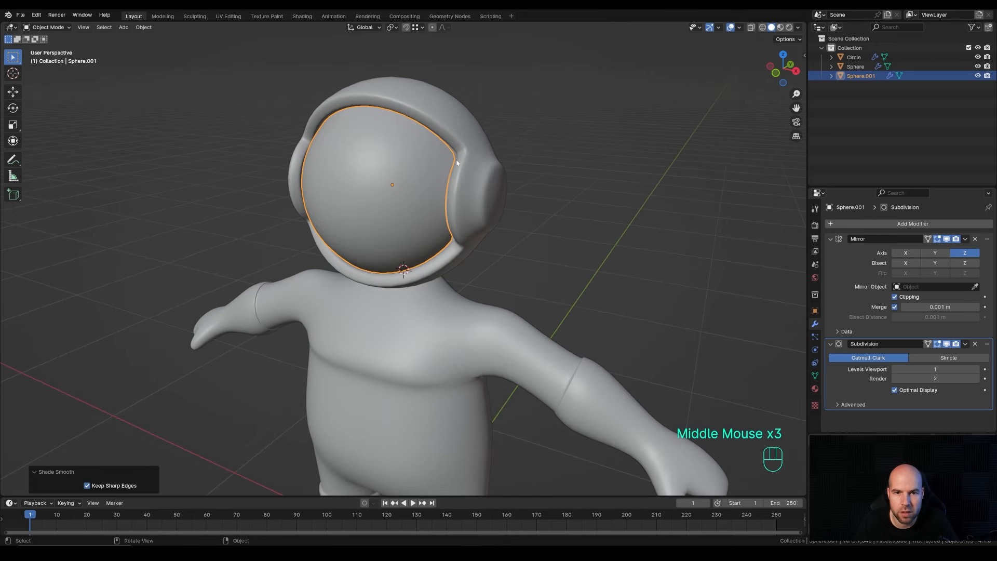
- Scale the visor sphere up by about 1.065 and apply its transform
{"action": "scroll", "coordinate": [487, 133], "scroll_direction": "up", "scroll_amount": 2}
{"action": "middle_click_drag", "start_coordinate": [497, 216], "coordinate": [581, 193]}
{"action": "scroll", "coordinate": [591, 186], "scroll_direction": "down", "scroll_amount": 1}
{"action": "key", "text": "Escape"}
{"action": "key", "text": "Tab"}
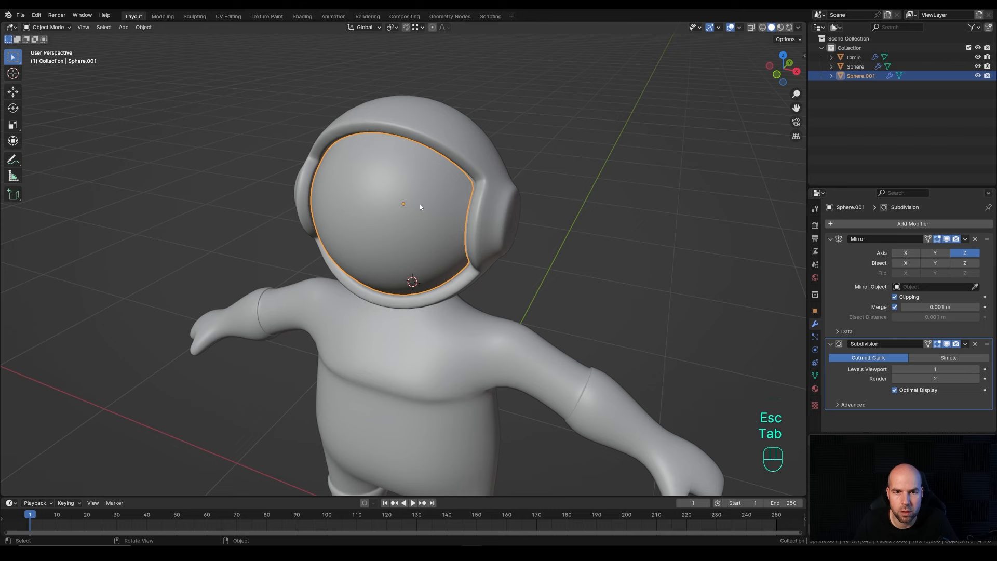
{"action": "key", "text": "s"}
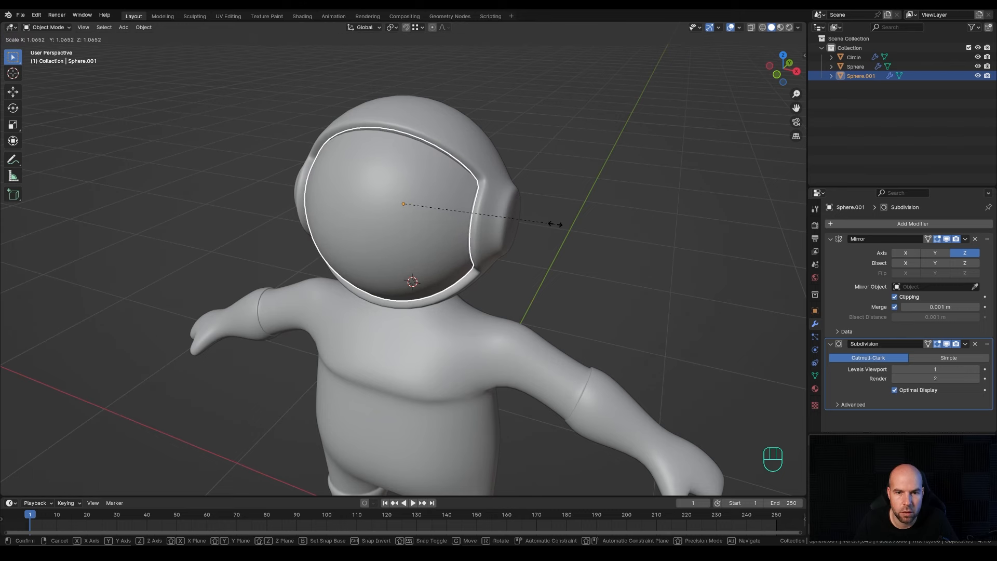
{"action": "left_click", "coordinate": [555, 224]}
{"action": "middle_click_drag", "start_coordinate": [494, 248], "coordinate": [340, 260]}
{"action": "scroll", "coordinate": [501, 238], "scroll_direction": "down", "scroll_amount": 1}
{"action": "scroll", "coordinate": [500, 240], "scroll_direction": "down", "scroll_amount": 1}
{"action": "key", "text": "ctrl+a"}
{"action": "left_click", "coordinate": [451, 230]}
- In the body mesh, move the belly's front centre vertex about 0.038 m forward and 0.018 m up in right side view
{"action": "scroll", "coordinate": [339, 260], "scroll_direction": "up", "scroll_amount": 1}
{"action": "key", "text": "Tab"}
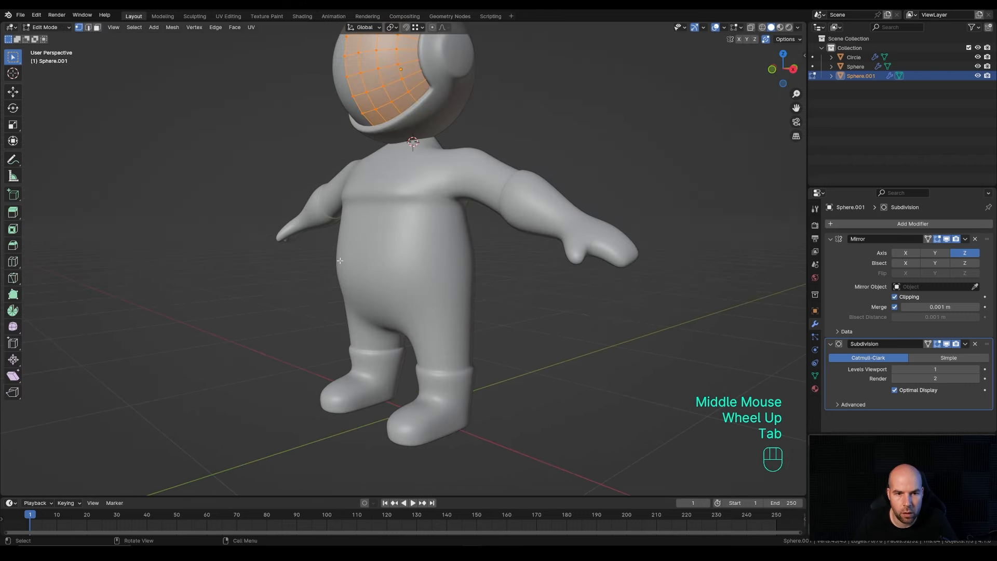
{"action": "key", "text": "Tab"}
{"action": "left_click", "coordinate": [389, 277]}
{"action": "key", "text": "Tab"}
{"action": "key", "text": "1"}
{"action": "left_click", "coordinate": [389, 238]}
{"action": "key", "text": "KP_3"}
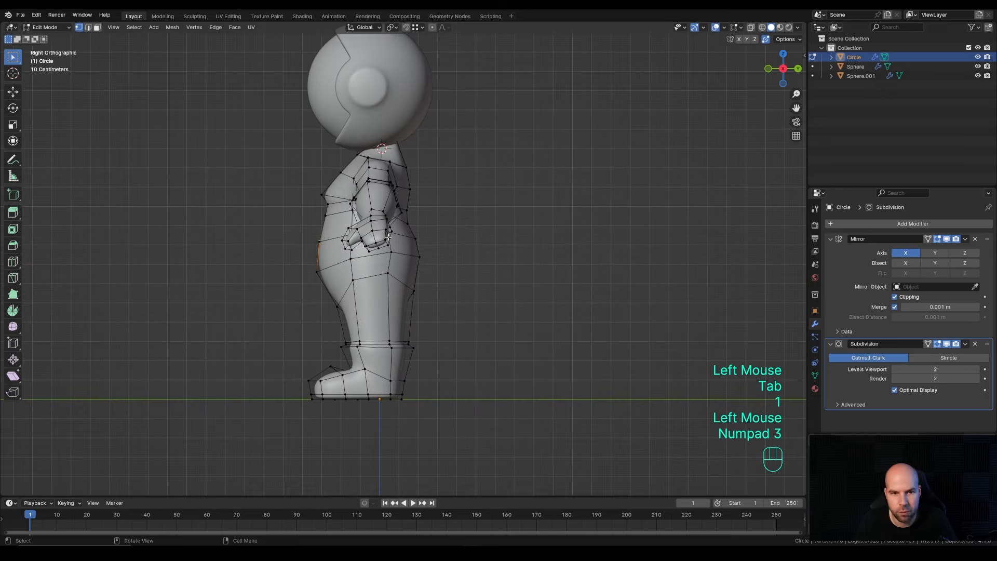
{"action": "key", "text": "g"}
{"action": "left_click", "coordinate": [298, 229]}
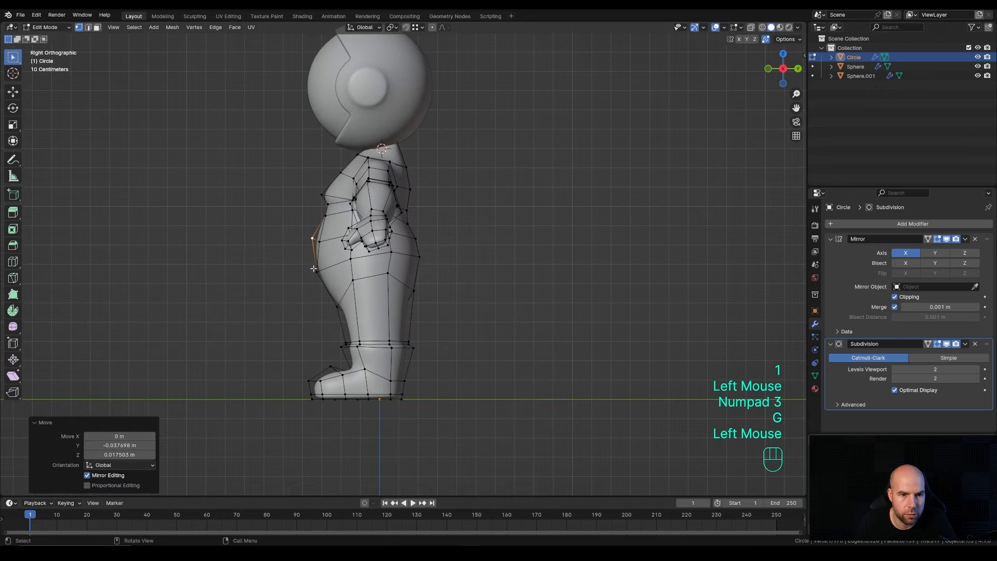
- Reposition the lower belly's centre vertex and the vertex beside it to round out the belly
{"action": "middle_click_drag", "start_coordinate": [318, 243], "coordinate": [364, 260]}
{"action": "left_click", "coordinate": [413, 332]}
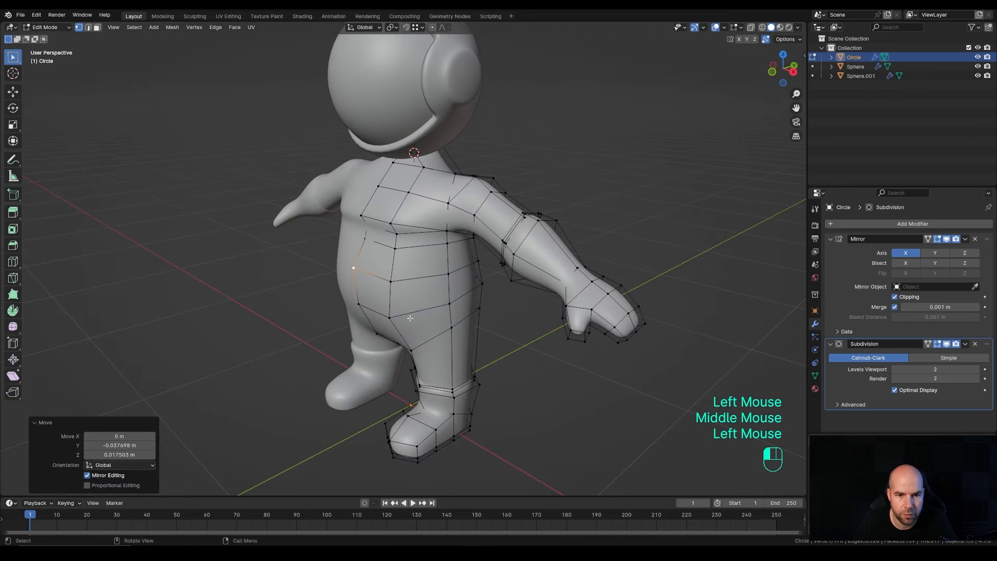
{"action": "middle_click_drag", "start_coordinate": [414, 332], "coordinate": [439, 343]}
{"action": "key", "text": "g"}
{"action": "left_click", "coordinate": [444, 342]}
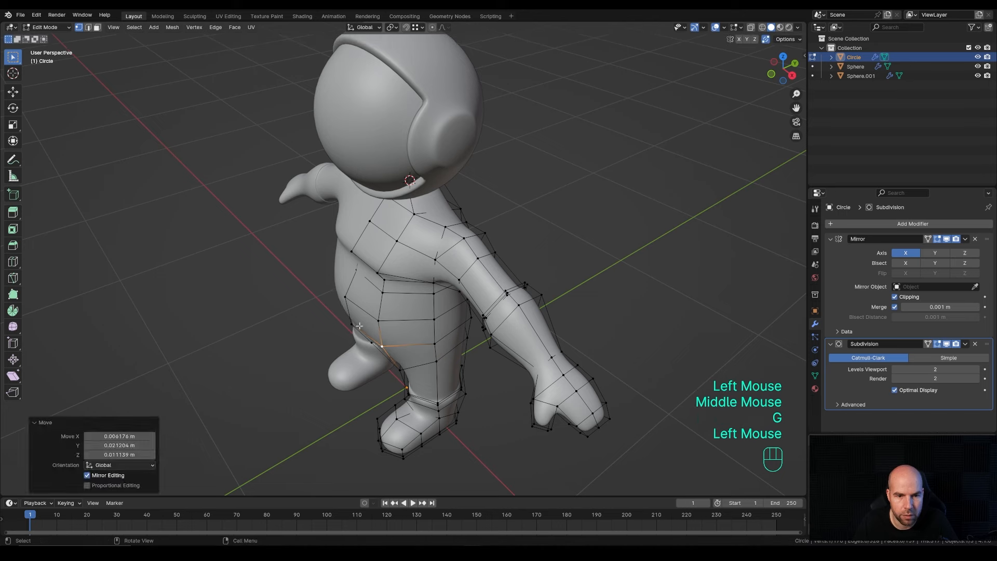
{"action": "left_click", "coordinate": [352, 325]}
{"action": "key", "text": "g"}
{"action": "left_click", "coordinate": [343, 330]}
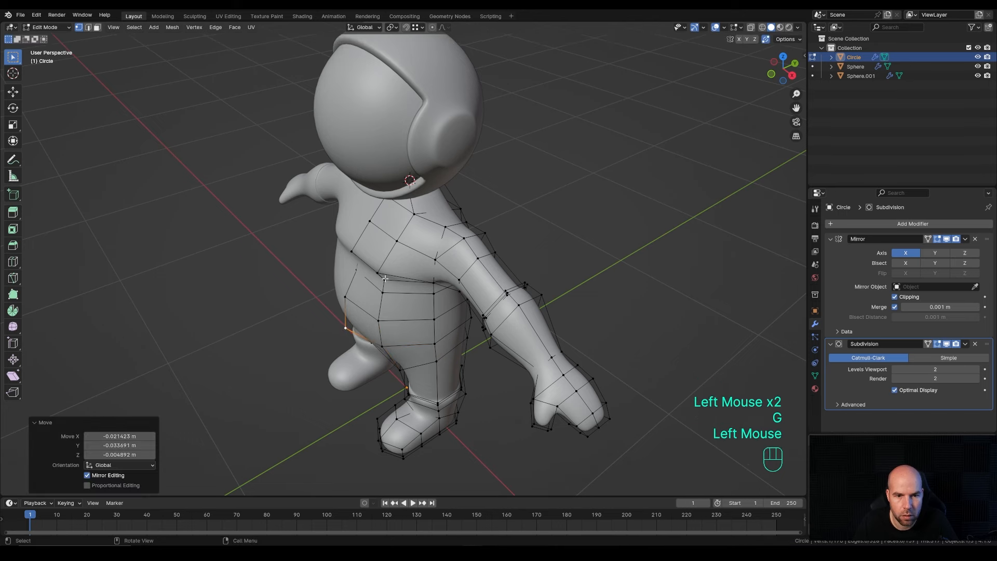
- Adjust the heights of the centre chest-crease vertex and its neighbour along the Z axis
{"action": "middle_click_drag", "start_coordinate": [344, 329], "coordinate": [413, 256]}
{"action": "left_click", "coordinate": [394, 218]}
{"action": "key", "text": "g"}
{"action": "key", "text": "z"}
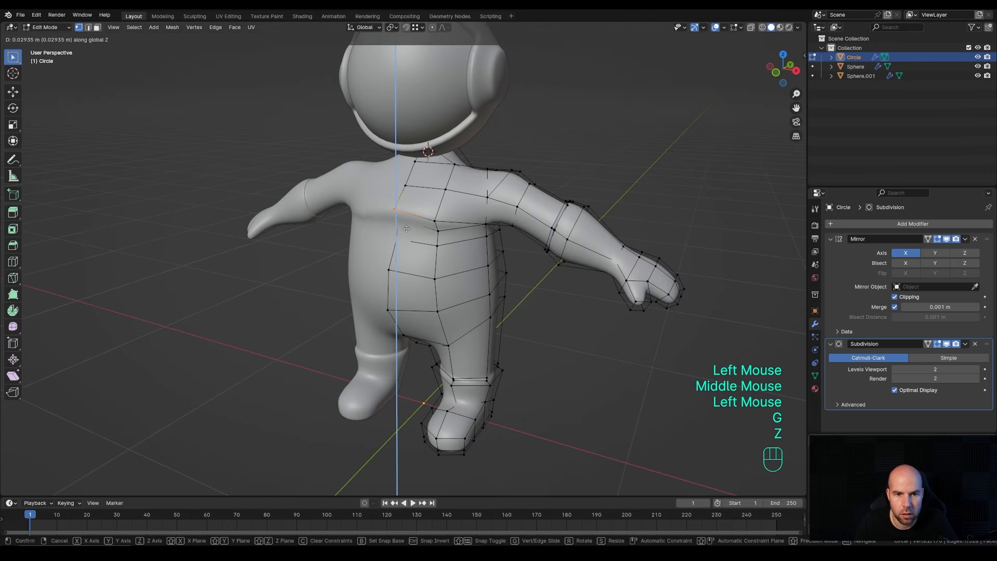
{"action": "left_click", "coordinate": [406, 230]}
{"action": "left_click", "coordinate": [437, 230]}
{"action": "key", "text": "g"}
{"action": "key", "text": "z"}
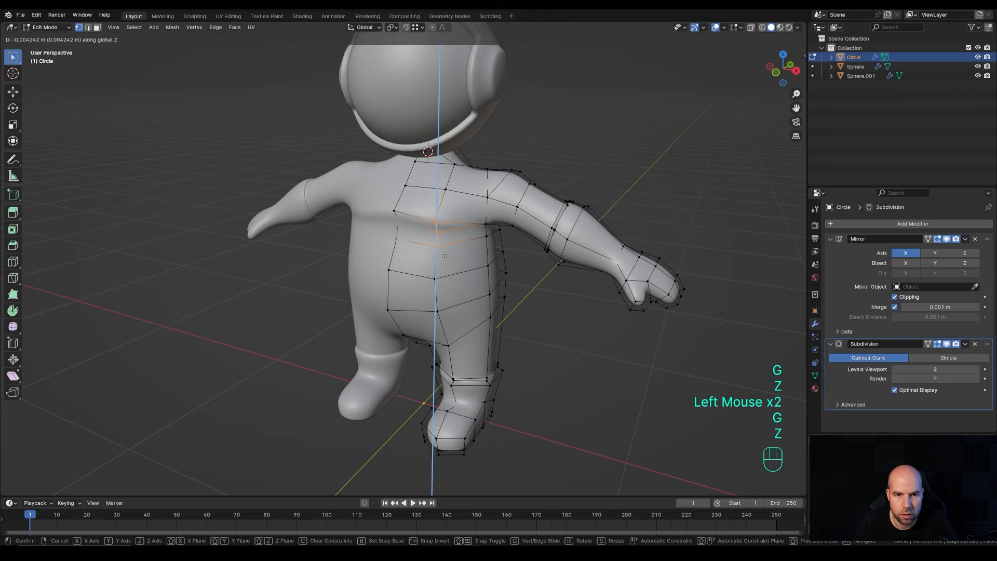
{"action": "left_click", "coordinate": [446, 254]}
- Lower the group of front chest-crease vertices about 0.017 m along the Z axis
{"action": "left_click_drag", "start_coordinate": [382, 202], "coordinate": [458, 259]}
{"action": "key", "text": "g"}
{"action": "key", "text": "z"}
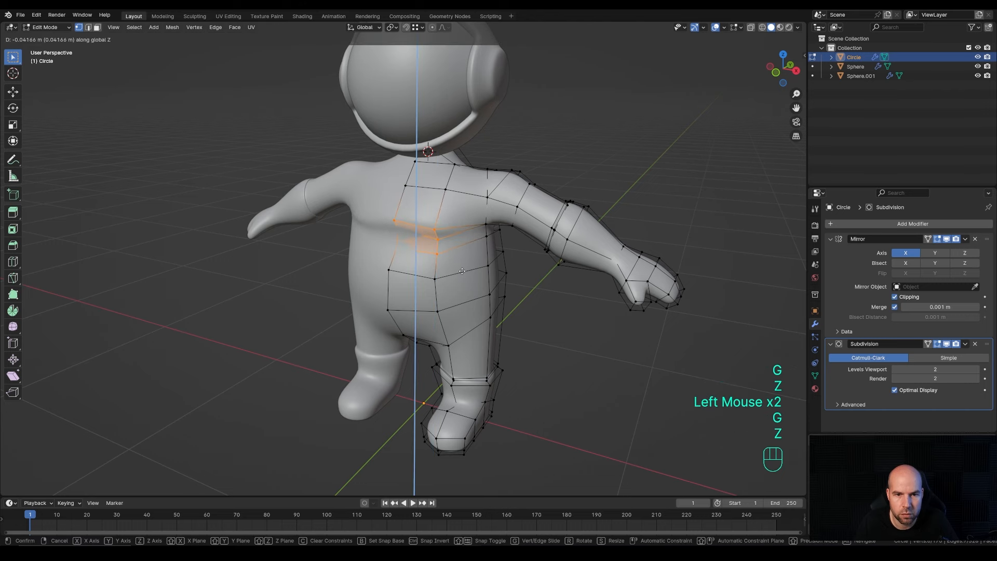
{"action": "left_click", "coordinate": [463, 266]}
- In side view, move the chest-crease vertices about 0.027 m forward, and shift the upper ones about 0.013 m back and 0.011 m up
{"action": "key", "text": "KP_3"}
{"action": "key", "text": "g"}
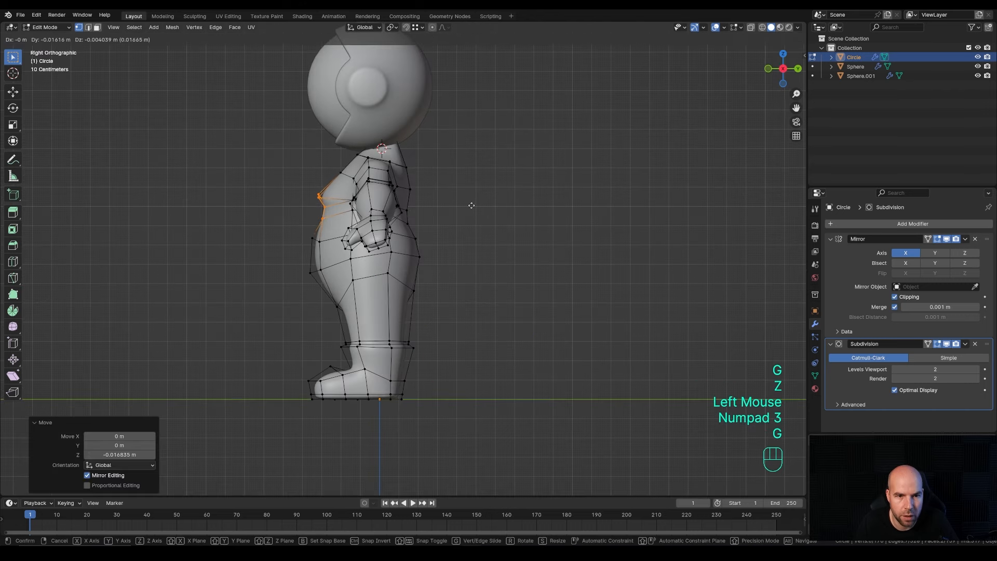
{"action": "left_click", "coordinate": [312, 179]}
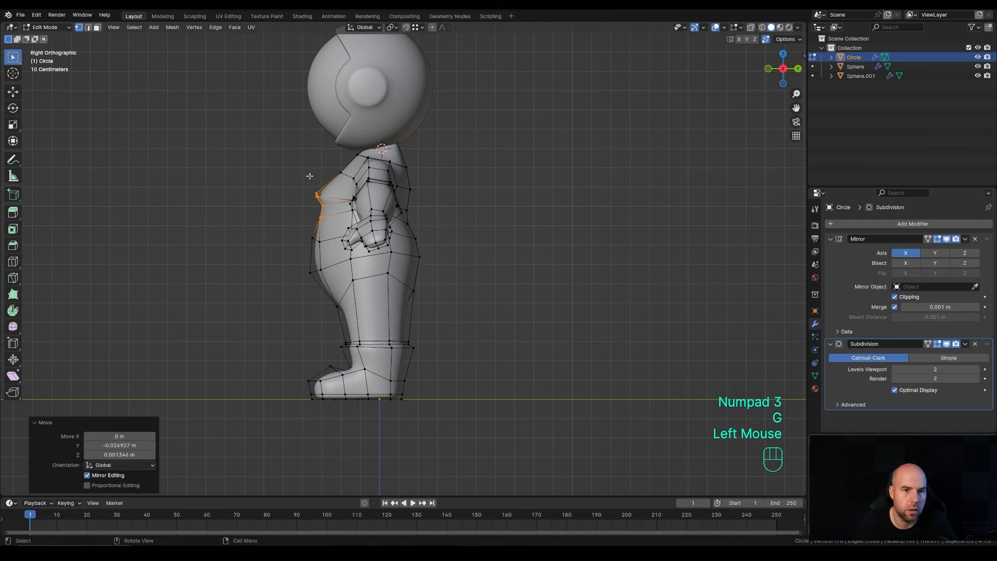
{"action": "left_click", "coordinate": [320, 194]}
{"action": "key", "text": "g"}
{"action": "left_click", "coordinate": [331, 196]}
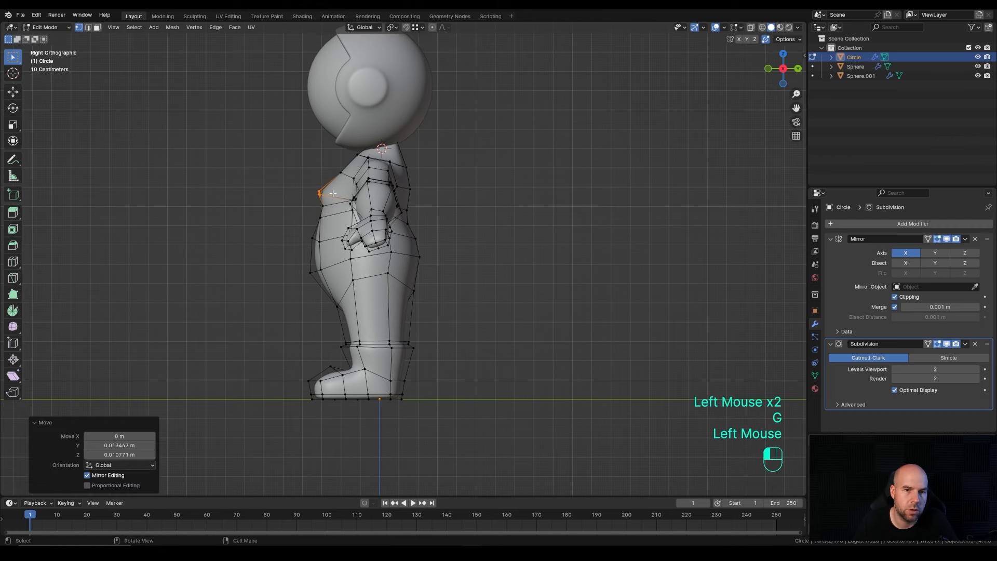
{"action": "left_click", "coordinate": [341, 172]}
{"action": "key", "text": "g"}
{"action": "left_click", "coordinate": [344, 180]}
{"action": "key", "text": "ctrl+z"}
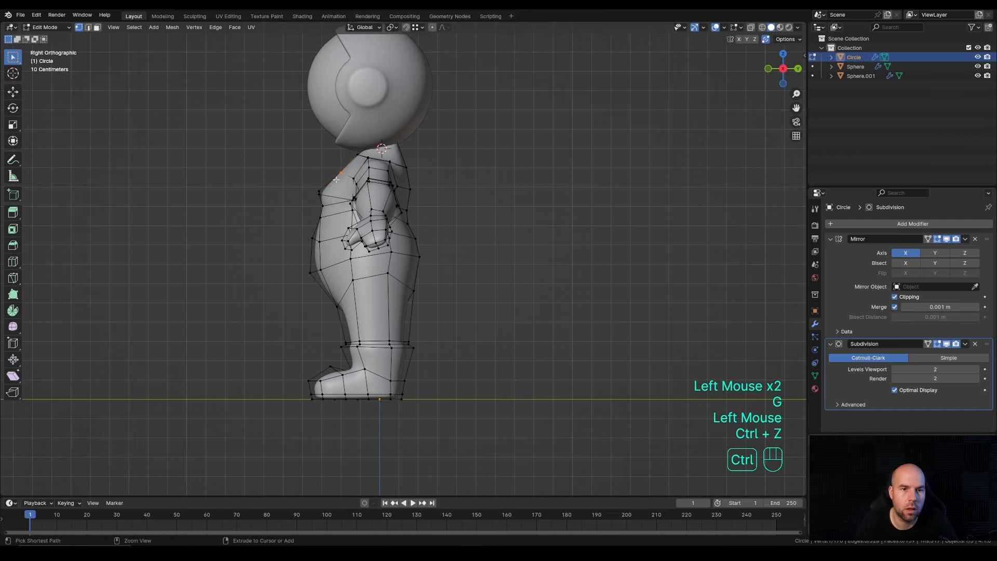
- Using X-ray display, move the upper chest's front vertices about 0.018 m forward and 0.011 m up
{"action": "key", "text": "z"}
{"action": "left_click", "coordinate": [344, 179]}
{"action": "key", "text": "g"}
{"action": "left_click", "coordinate": [345, 179]}
{"action": "key", "text": "z"}
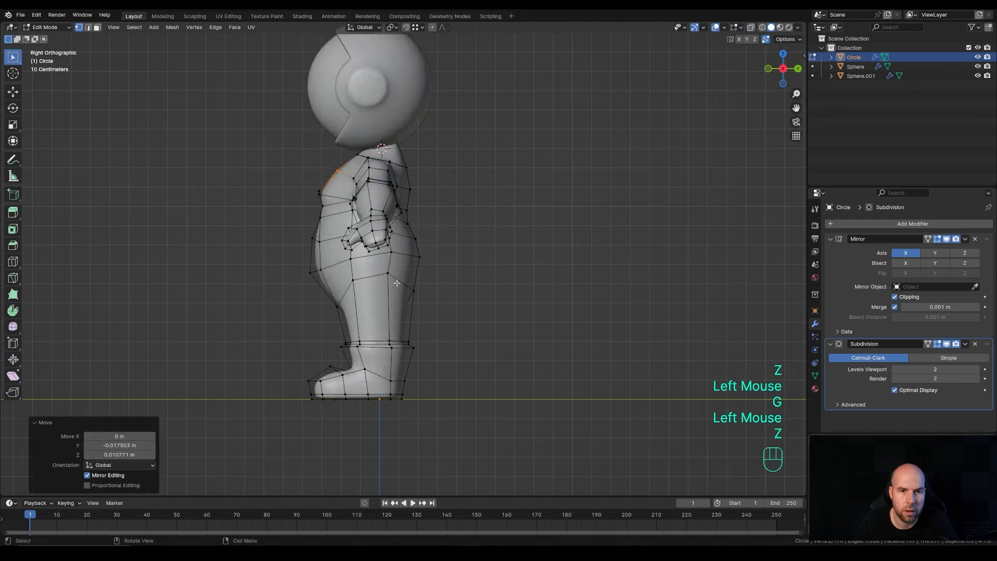
- Leave mesh editing and lower the helmet shell together with the visor about 0.008 m along the Z axis
{"action": "middle_click_drag", "start_coordinate": [364, 207], "coordinate": [452, 223]}
{"action": "scroll", "coordinate": [415, 208], "scroll_direction": "down", "scroll_amount": 2}
{"action": "key", "text": "Tab"}
{"action": "left_click", "coordinate": [384, 156]}
{"action": "left_click", "coordinate": [441, 168], "text": "shift"}
{"action": "key", "text": "g"}
{"action": "key", "text": "z"}
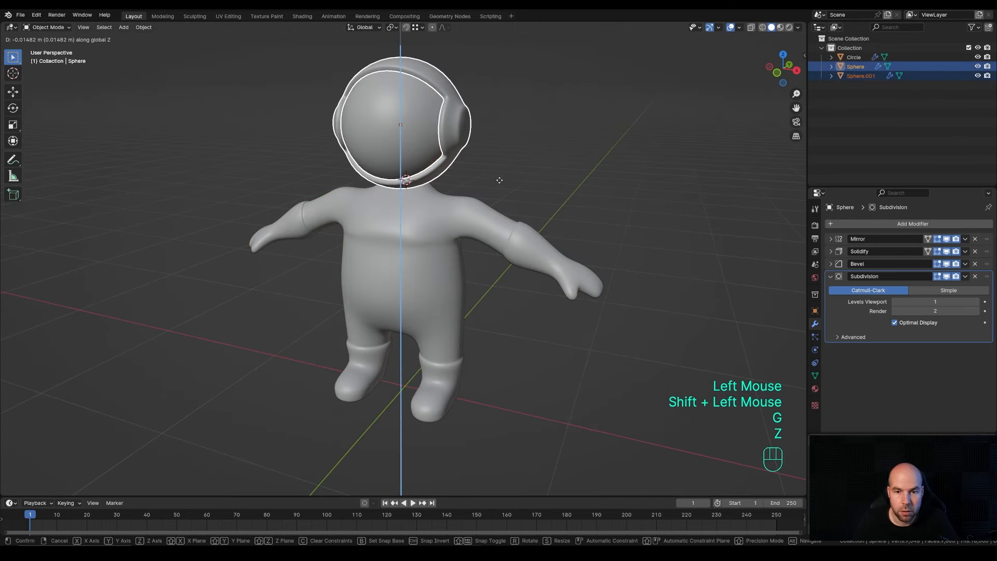
{"action": "left_click", "coordinate": [498, 179]}
{"action": "scroll", "coordinate": [488, 208], "scroll_direction": "down", "scroll_amount": 2}
{"action": "scroll", "coordinate": [428, 282], "scroll_direction": "up", "scroll_amount": 1}
{"action": "middle_click_drag", "start_coordinate": [473, 260], "coordinate": [451, 276]}
{"action": "middle_click_drag", "start_coordinate": [451, 275], "coordinate": [477, 276]}
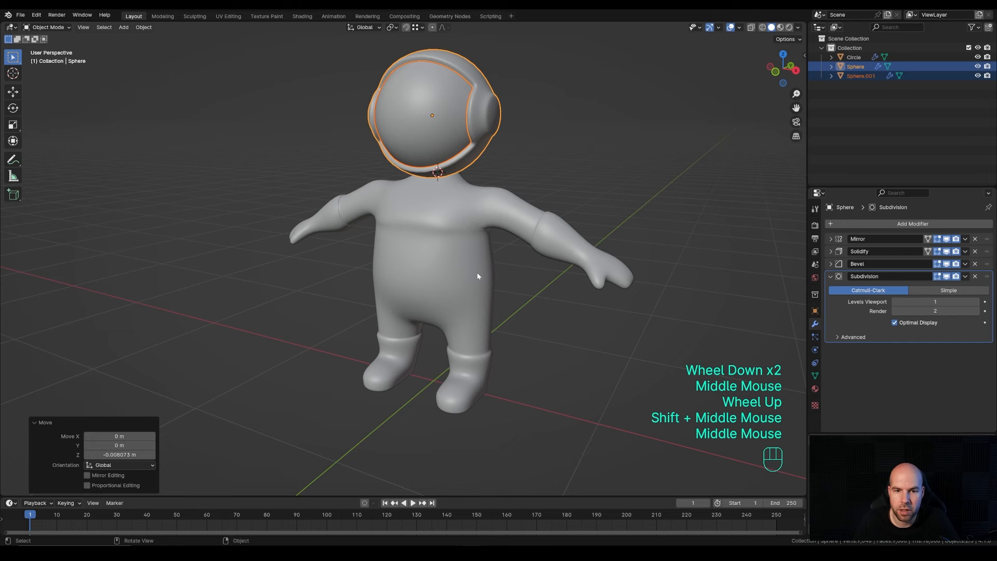
- Duplicate the suit's waist face loop in place and separate the copy into its own object
{"action": "left_click", "coordinate": [453, 290]}
{"action": "middle_click", "coordinate": [530, 288]}
{"action": "key", "text": "Tab"}
{"action": "middle_click_drag", "start_coordinate": [490, 333], "coordinate": [512, 314]}
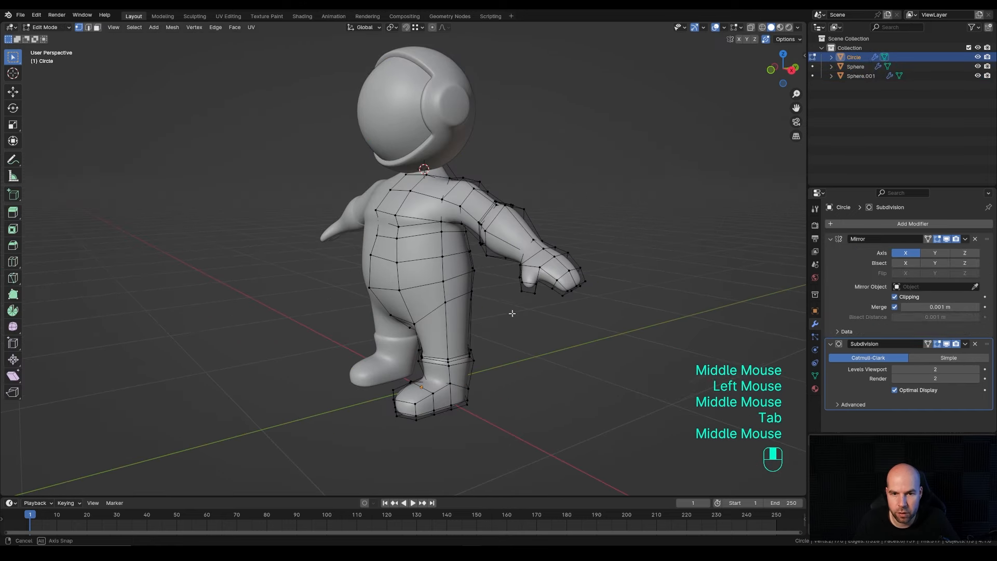
{"action": "left_click", "coordinate": [441, 270], "text": "alt"}
{"action": "middle_click_drag", "start_coordinate": [441, 270], "coordinate": [530, 286]}
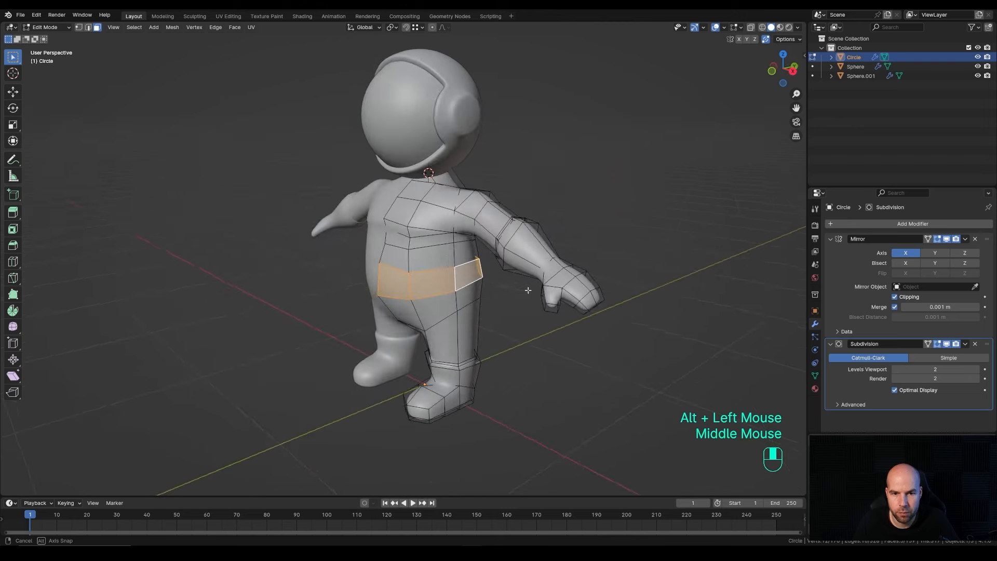
{"action": "key", "text": "shift+d"}
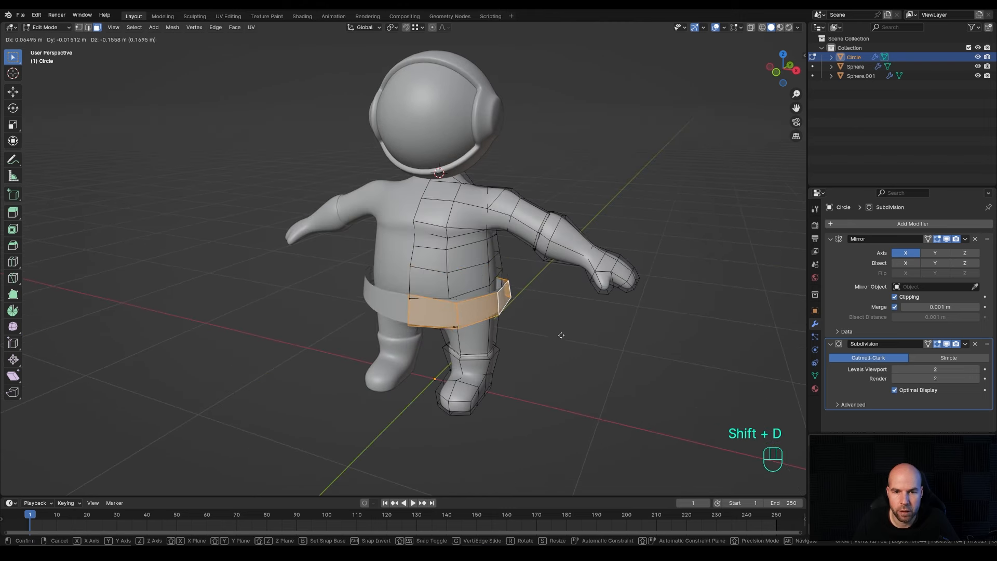
{"action": "right_click", "coordinate": [568, 332]}
{"action": "key", "text": "p"}
{"action": "left_click", "coordinate": [568, 331]}
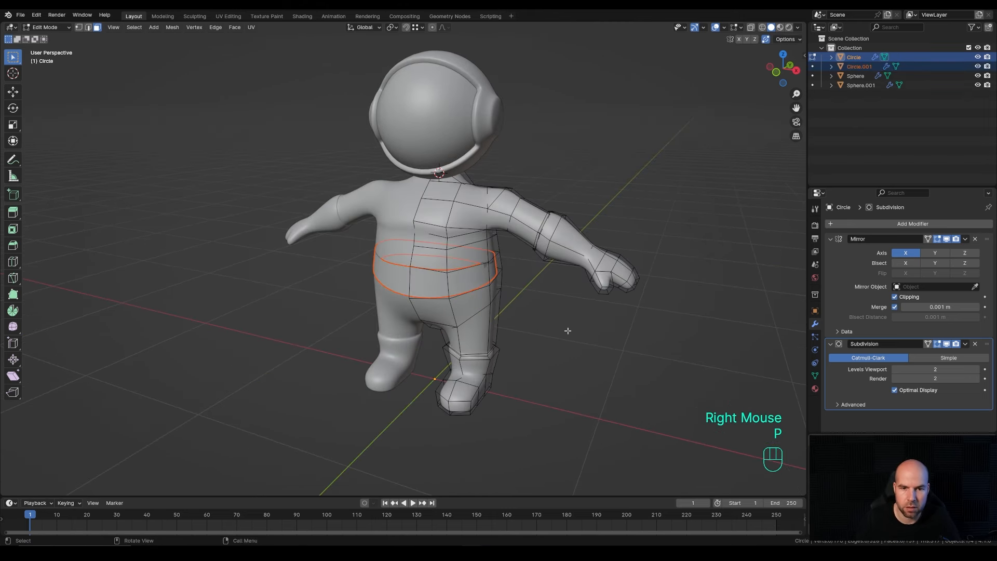
- Edit the separated waist band's mesh and slide its upper front centre vertex down by a factor of about 0.205
{"action": "key", "text": "Tab"}
{"action": "left_click", "coordinate": [502, 291]}
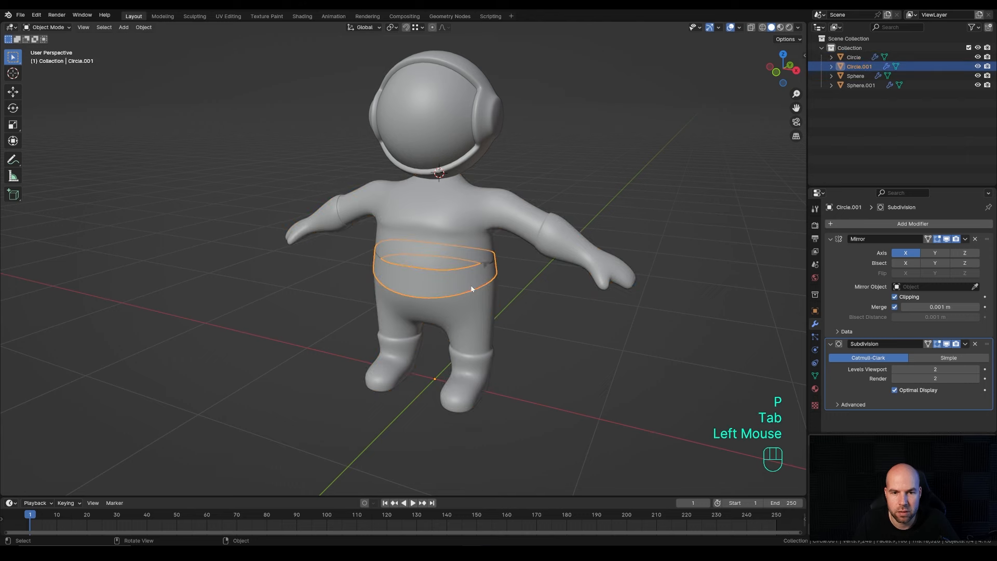
{"action": "key", "text": "Tab"}
{"action": "mouse_move", "coordinate": [519, 281]}
{"action": "middle_mouse_down"}
{"action": "mouse_move", "coordinate": [549, 287]}
{"action": "mouse_move", "coordinate": [528, 286]}
{"action": "middle_mouse_up"}
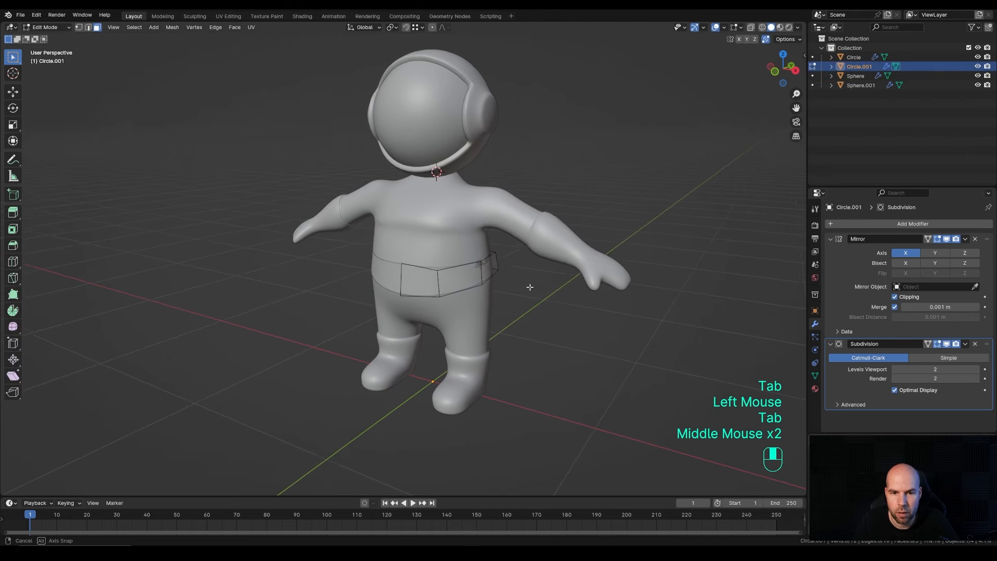
{"action": "key", "text": "1"}
{"action": "scroll", "coordinate": [434, 322], "scroll_direction": "up", "scroll_amount": 1}
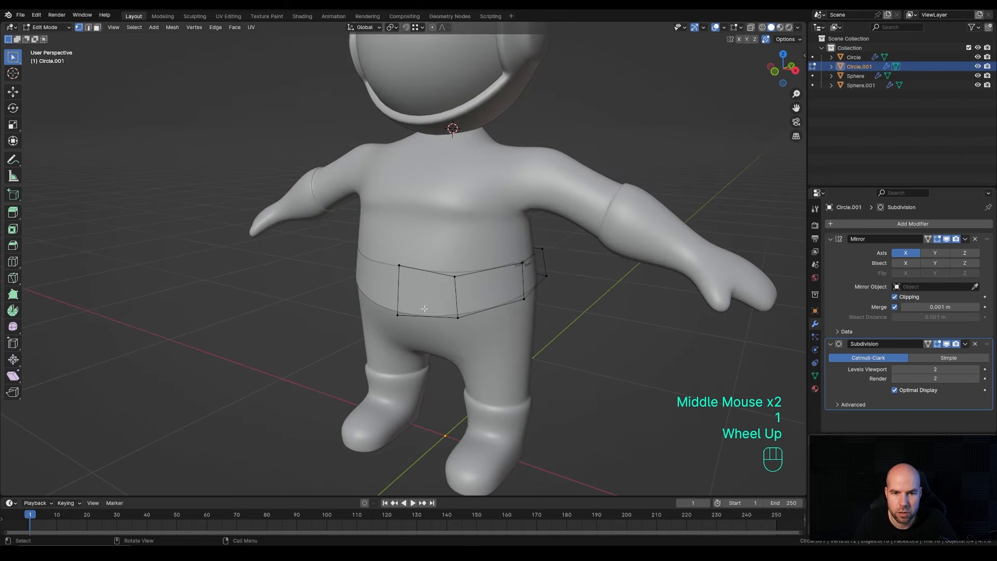
{"action": "left_click", "coordinate": [420, 285]}
{"action": "key", "text": "g"}
{"action": "key", "text": "g"}
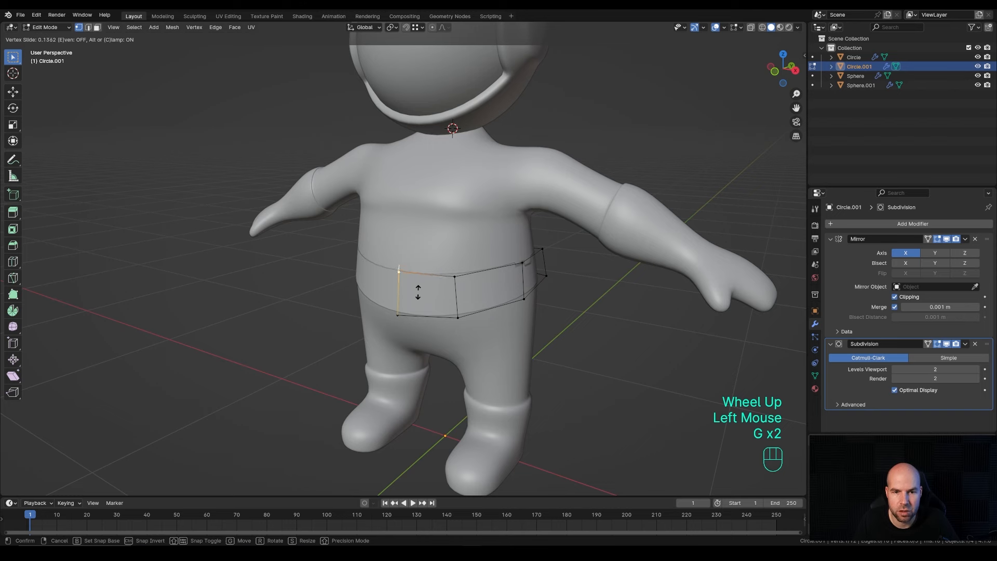
{"action": "left_click", "coordinate": [416, 296]}
- Slide the band's upper vertex beside the back centre upward past its edge, with clamping off
{"action": "middle_click_drag", "start_coordinate": [589, 307], "coordinate": [510, 301]}
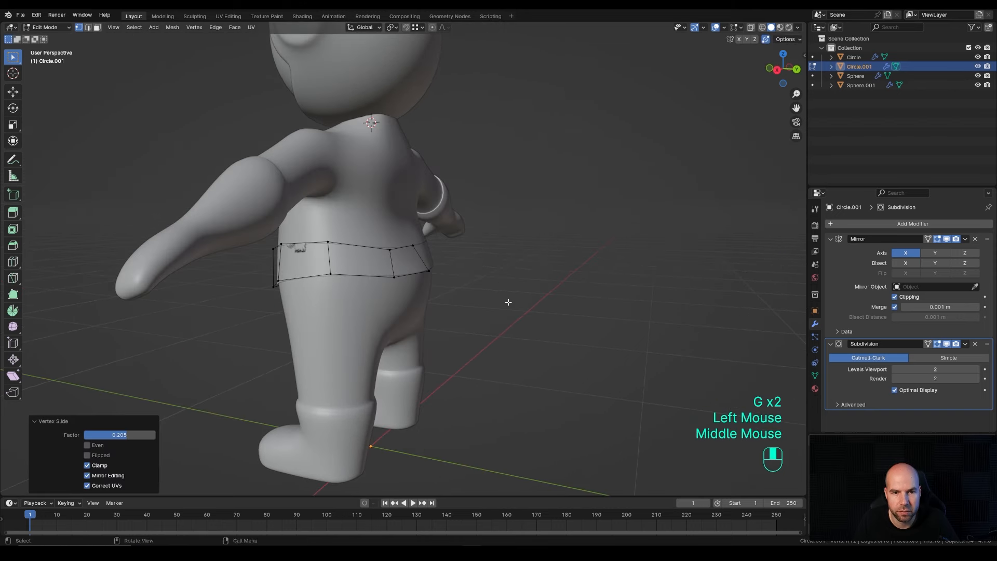
{"action": "key", "text": "g"}
{"action": "key", "text": "g"}
{"action": "key", "text": "Escape"}
{"action": "key", "text": "g"}
{"action": "key", "text": "g"}
{"action": "key", "text": "alt"}
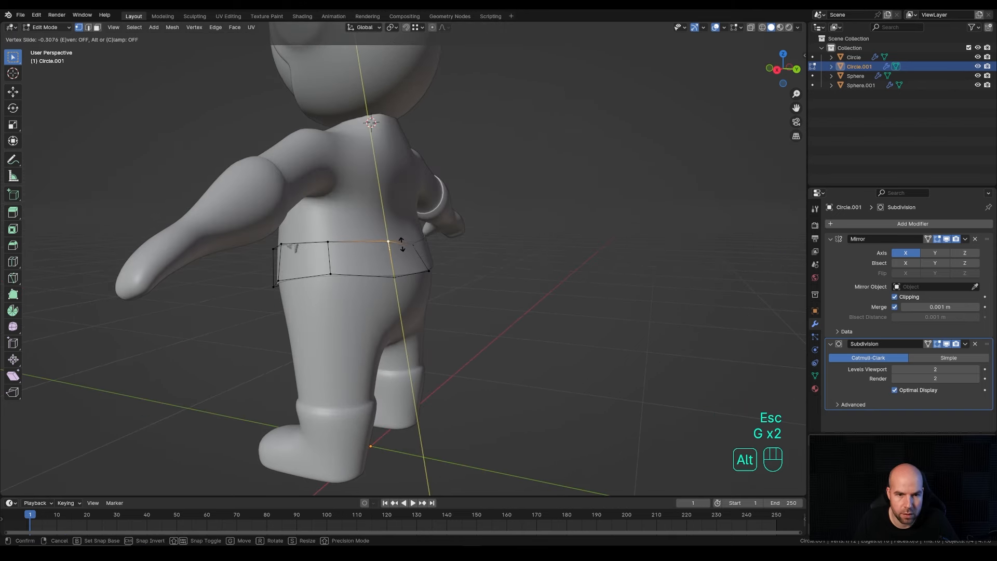
{"action": "left_click", "coordinate": [400, 245], "text": "alt"}
- Move the band's upper back centre vertex slightly backward along the Y axis
{"action": "left_click", "coordinate": [416, 246]}
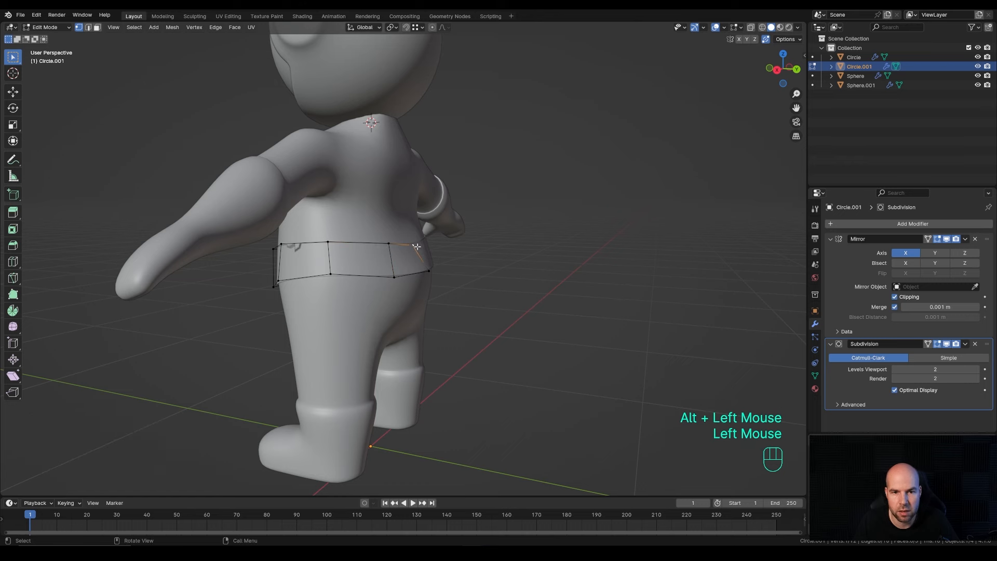
{"action": "middle_click_drag", "start_coordinate": [429, 253], "coordinate": [503, 252]}
{"action": "left_click", "coordinate": [457, 265]}
{"action": "key", "text": "g"}
{"action": "key", "text": "y"}
{"action": "left_click", "coordinate": [464, 273]}
{"action": "key", "text": "h"}
{"action": "key", "text": "ctrl+z"}
{"action": "key", "text": "g"}
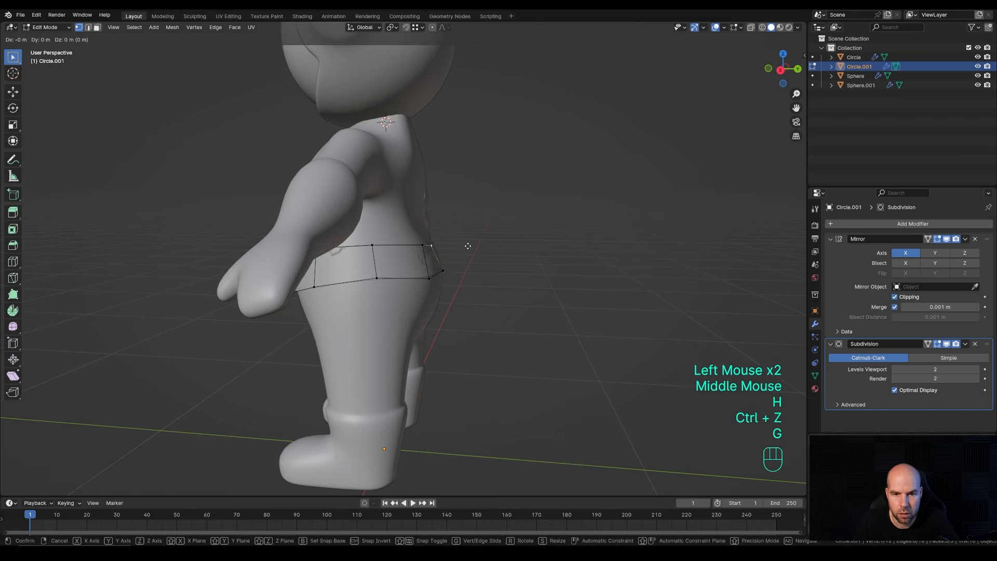
{"action": "key", "text": "y"}
{"action": "left_click", "coordinate": [473, 246]}
- Extrude all of the band's faces along their normals by about 0.036 m
{"action": "middle_click_drag", "start_coordinate": [400, 267], "coordinate": [545, 318]}
{"action": "key", "text": "a"}
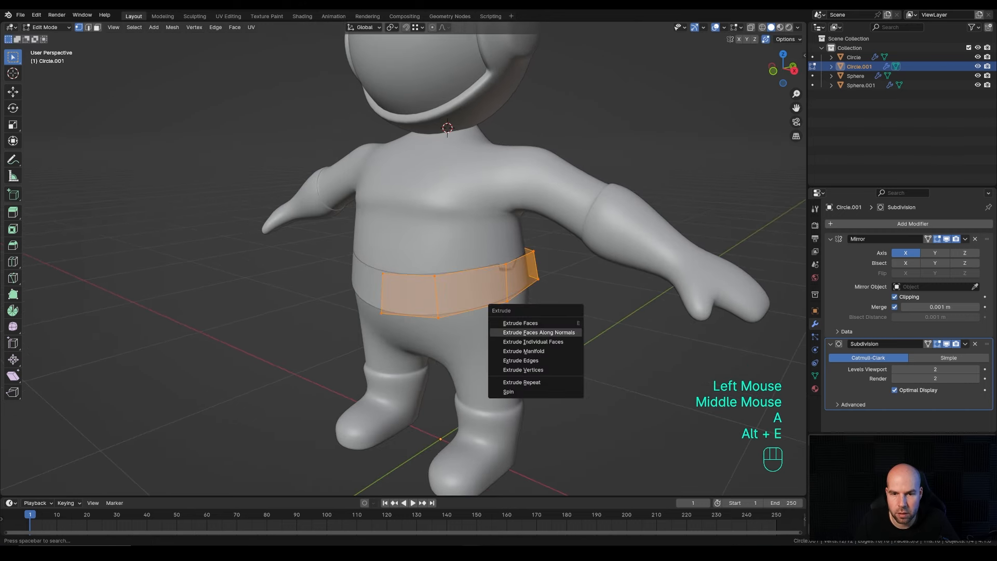
{"action": "left_click", "coordinate": [561, 332]}
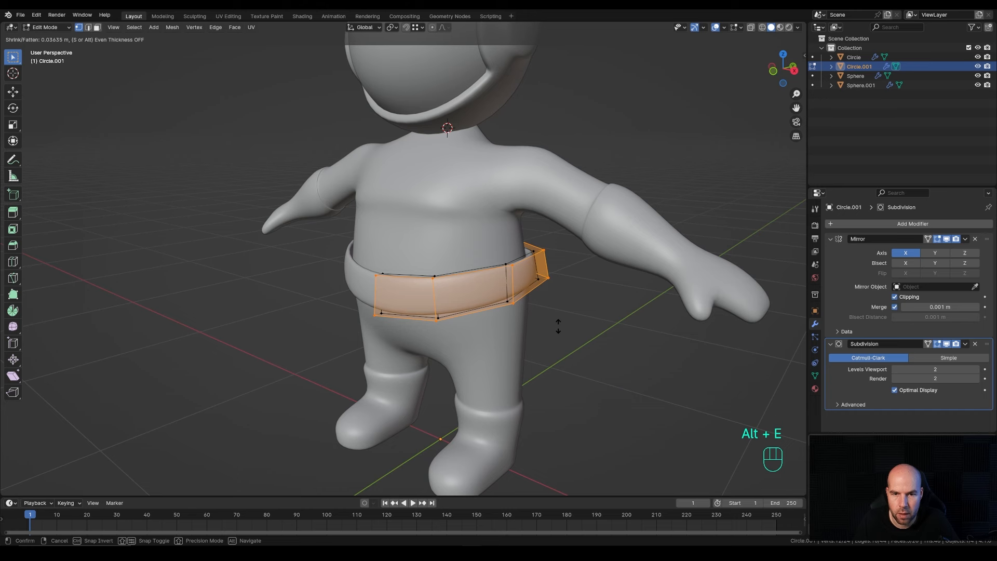
{"action": "left_click", "coordinate": [558, 327]}
- Invert the selection and delete the original inner faces behind the extruded belt
{"action": "key", "text": "ctrl"}
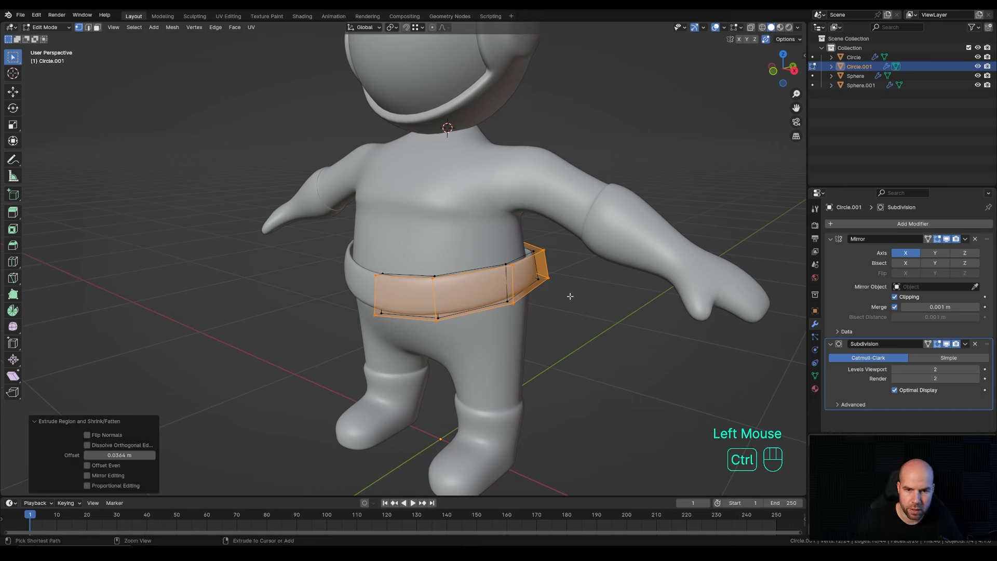
{"action": "key", "text": "ctrl+i"}
{"action": "key", "text": "x"}
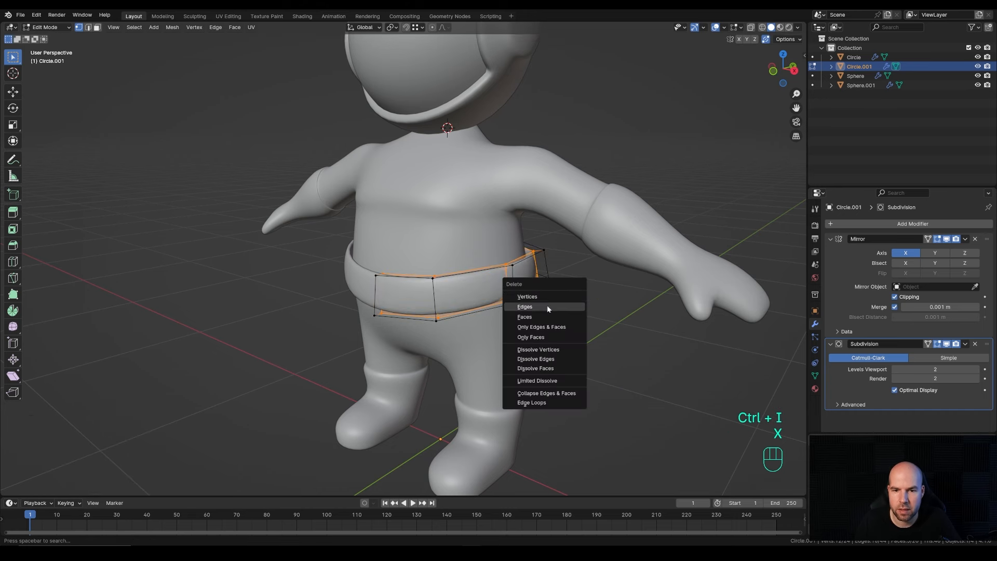
{"action": "left_click", "coordinate": [525, 317]}
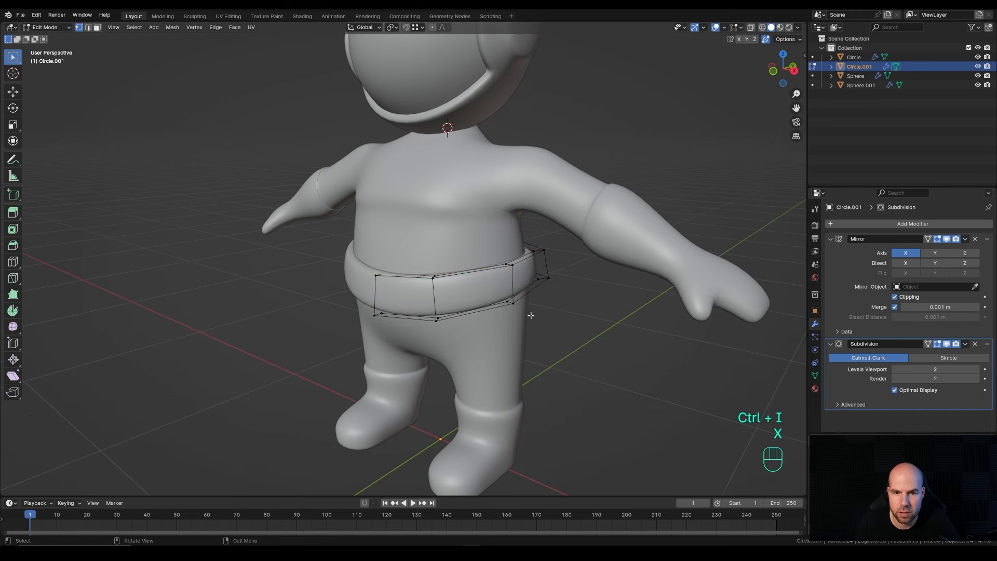
- Select the belt's inner upper and lower edge loops and scale them to about 0.85, excluding the Z axis
{"action": "left_click", "coordinate": [514, 259], "text": "alt"}
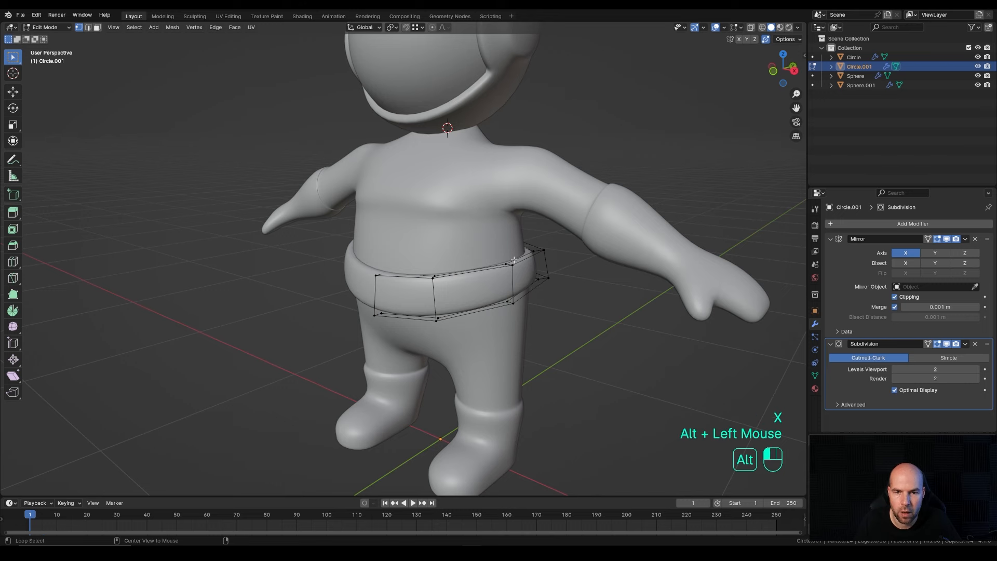
{"action": "left_click", "coordinate": [467, 314], "text": "alt+shift"}
{"action": "key", "text": "ctrl+z"}
{"action": "middle_click_drag", "start_coordinate": [467, 314], "coordinate": [608, 323]}
{"action": "left_click", "coordinate": [525, 230], "text": "alt+shift"}
{"action": "key", "text": "s"}
{"action": "key", "text": "shift+z"}
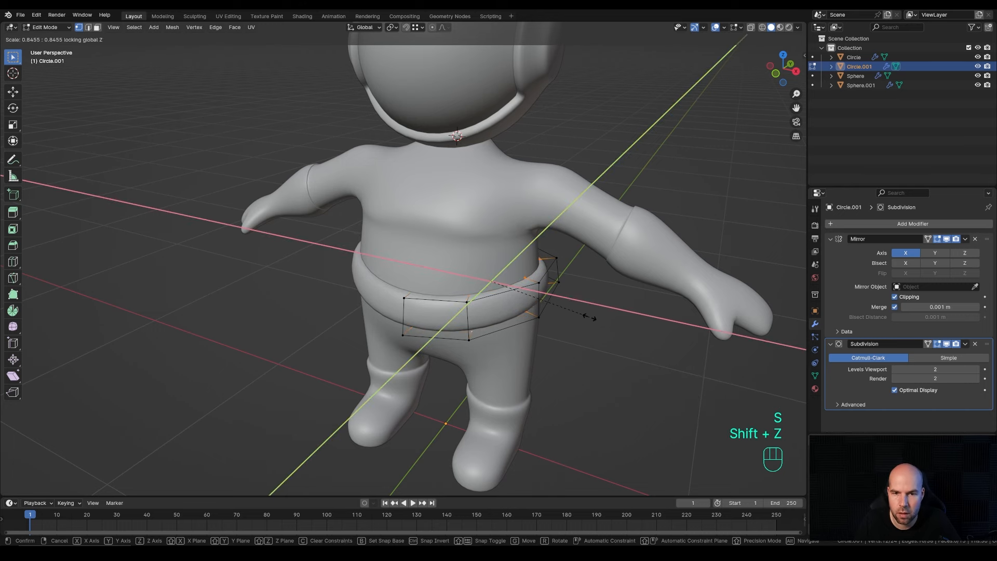
{"action": "left_click", "coordinate": [595, 317]}
- Add two supporting edge loops to tighten the belt's rims, and leave mesh editing
{"action": "middle_click_drag", "start_coordinate": [594, 317], "coordinate": [540, 281]}
{"action": "key", "text": "ctrl+r"}
{"action": "left_click_drag", "start_coordinate": [540, 281], "coordinate": [544, 293]}
{"action": "key", "text": "ctrl+r"}
{"action": "key", "text": "Tab"}
{"action": "scroll", "coordinate": [498, 338], "scroll_direction": "down", "scroll_amount": 2}
{"action": "middle_click_drag", "start_coordinate": [499, 338], "coordinate": [468, 276]}
{"action": "left_click", "coordinate": [432, 325]}
- Place the 3D cursor on the front of the belt near the character's left hip and add a cube there
{"action": "scroll", "coordinate": [443, 307], "scroll_direction": "up", "scroll_amount": 1}
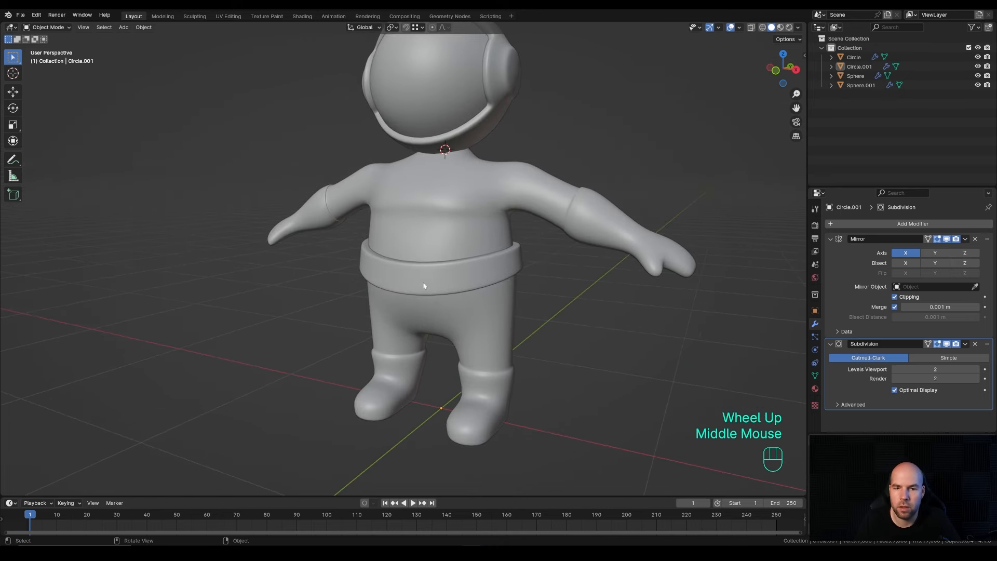
{"action": "right_click", "coordinate": [491, 271], "text": "shift"}
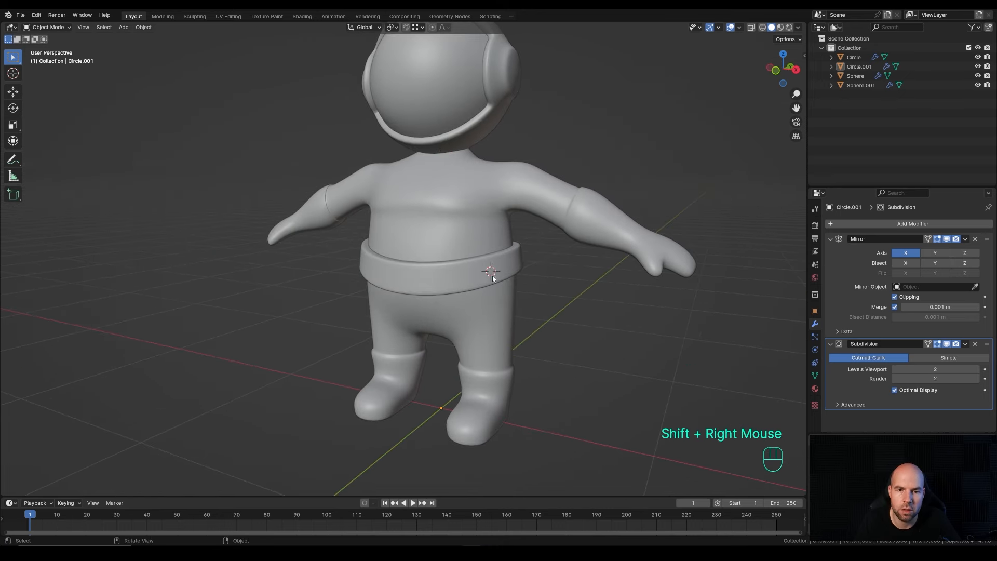
{"action": "key", "text": "shift+a"}
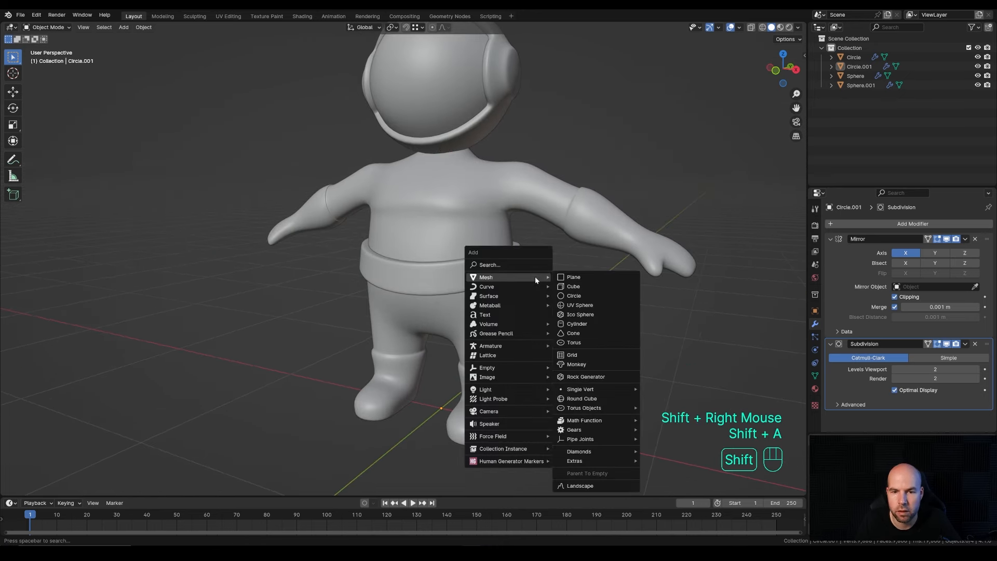
{"action": "left_click", "coordinate": [573, 287]}
- Scale the cube's mesh to 0.105 overall and to about 0.41 along the X axis
{"action": "key", "text": "Tab"}
{"action": "key", "text": "s"}
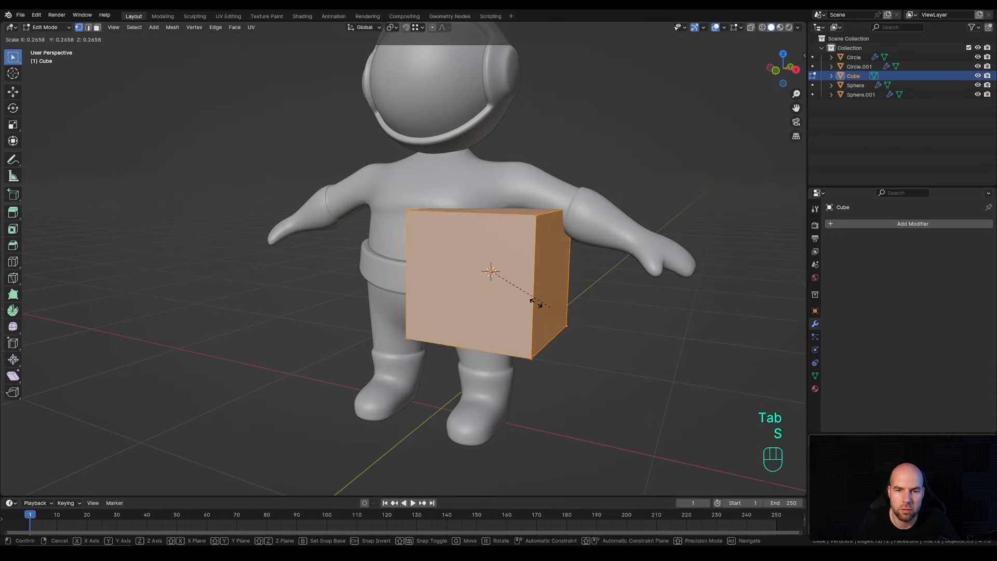
{"action": "left_click", "coordinate": [509, 293]}
{"action": "key", "text": "s"}
{"action": "key", "text": "x"}
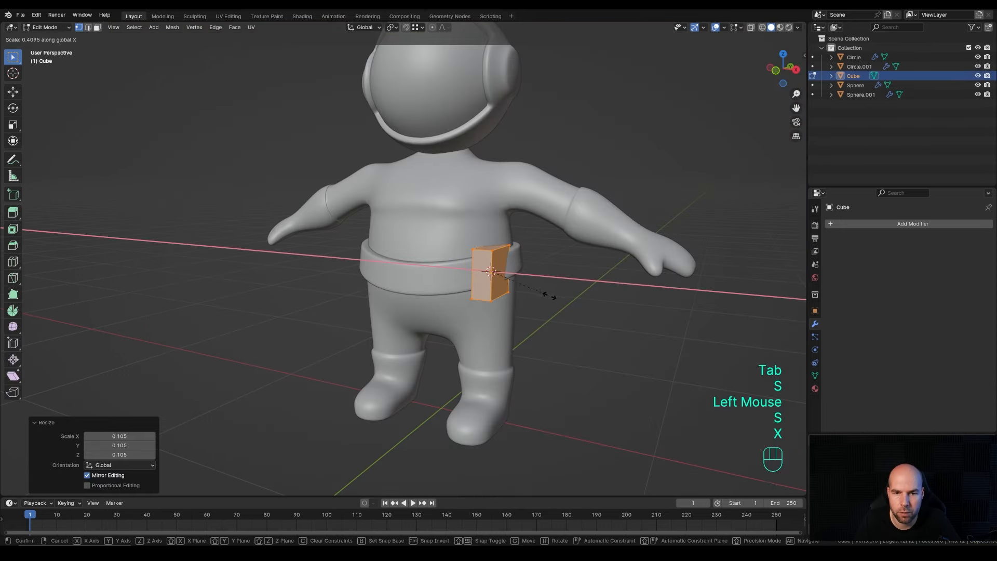
{"action": "left_click", "coordinate": [552, 296]}
- Rotate the pouch cube about -34.3° around Z and about -6.6° in the view plane to follow the belt
{"action": "mouse_move", "coordinate": [553, 296]}
{"action": "middle_mouse_down"}
{"action": "mouse_move", "coordinate": [571, 290]}
{"action": "mouse_move", "coordinate": [559, 303]}
{"action": "middle_mouse_up"}
{"action": "key", "text": "Tab"}
{"action": "key", "text": "r"}
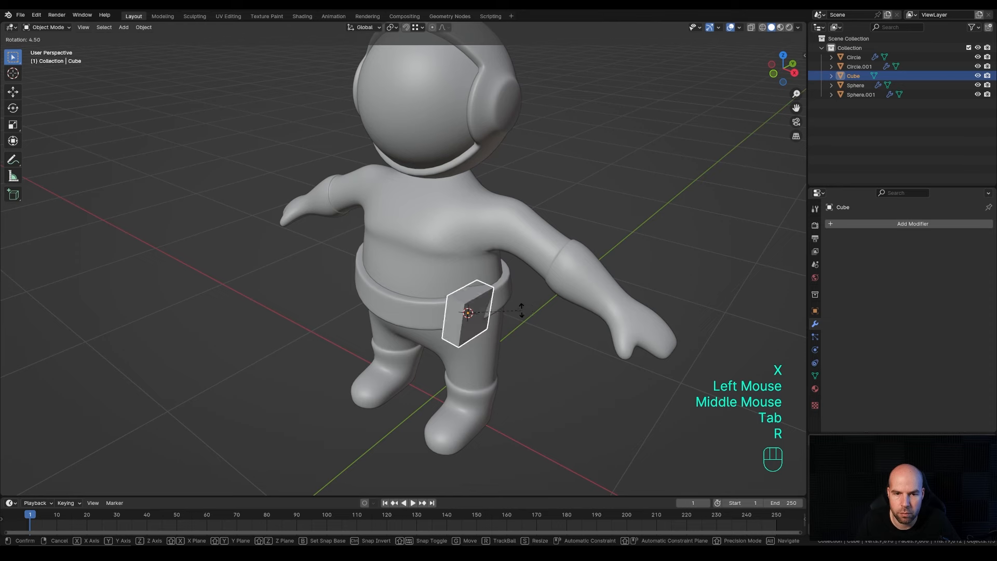
{"action": "key", "text": "z"}
{"action": "left_click", "coordinate": [494, 323]}
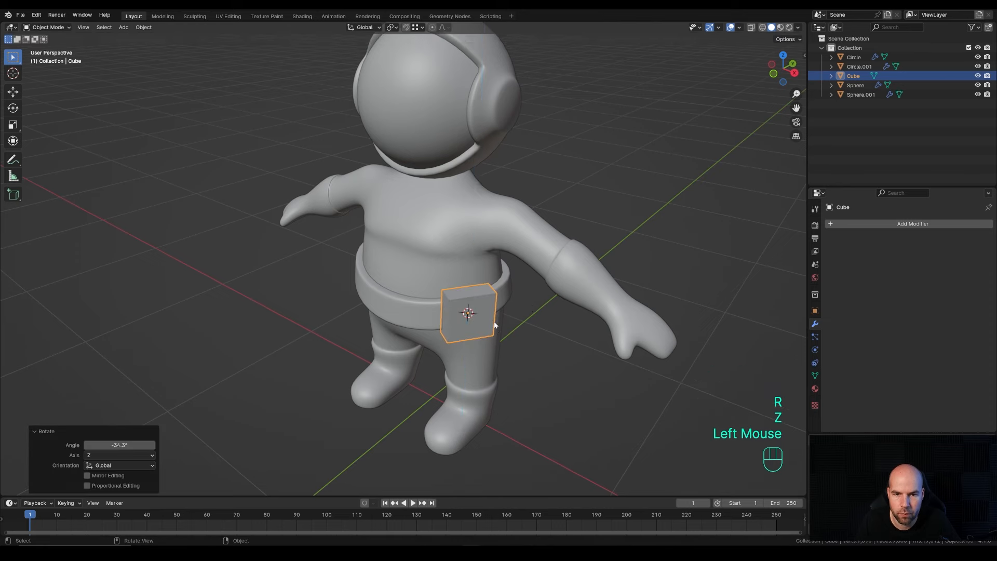
{"action": "mouse_move", "coordinate": [493, 323]}
{"action": "middle_mouse_down"}
{"action": "mouse_move", "coordinate": [546, 293]}
{"action": "mouse_move", "coordinate": [500, 310]}
{"action": "middle_mouse_up"}
{"action": "key", "text": "r"}
{"action": "left_click", "coordinate": [725, 285]}
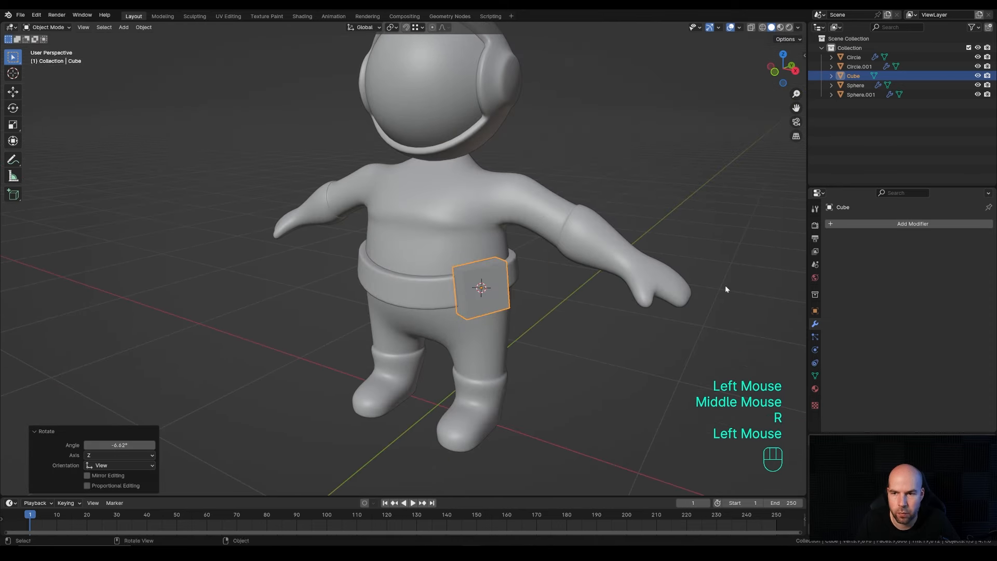
- Give the pouch a Bevel modifier with 2 segments and a 0.016 m amount, and shade it smooth
{"action": "left_click", "coordinate": [837, 220]}
{"action": "left_click", "coordinate": [849, 241]}
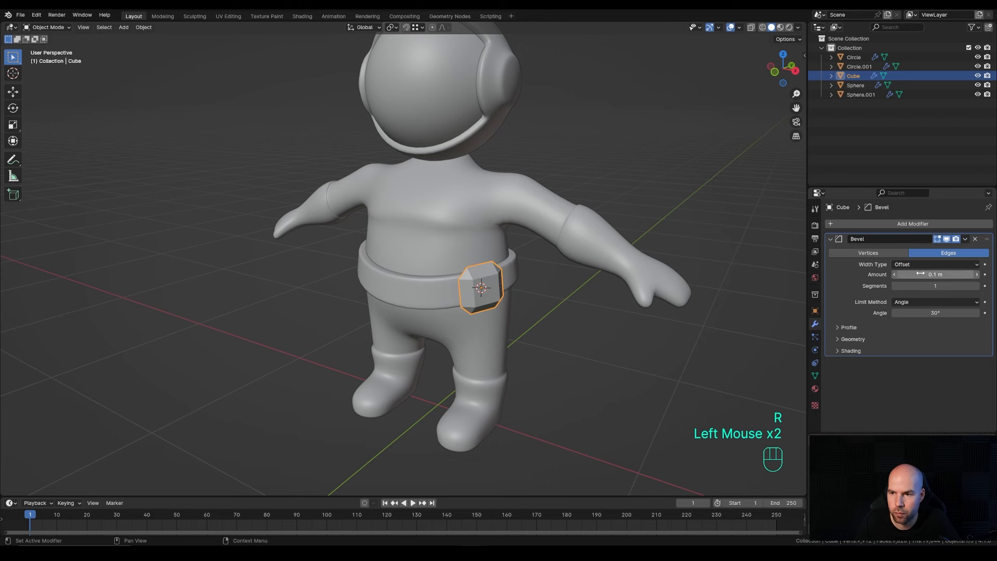
{"action": "left_click", "coordinate": [975, 286]}
{"action": "mouse_move", "coordinate": [956, 274]}
{"action": "left_mouse_down", "text": "shift"}
{"action": "mouse_move", "coordinate": [935, 274]}
{"action": "mouse_move", "coordinate": [956, 274]}
{"action": "left_mouse_up", "text": "shift"}
{"action": "right_click", "coordinate": [568, 291]}
{"action": "left_click", "coordinate": [563, 291]}
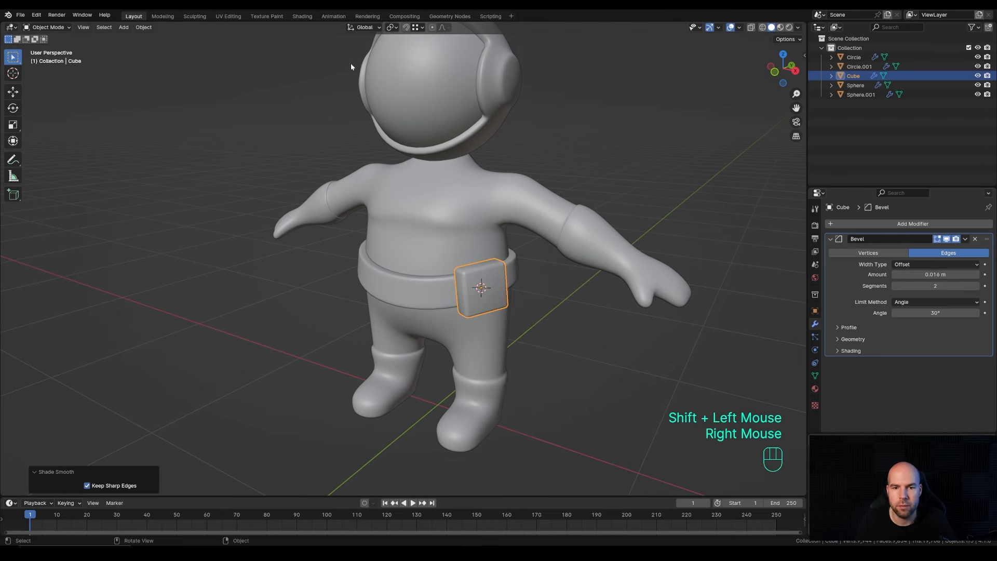
{"action": "scroll", "coordinate": [447, 210], "scroll_direction": "down", "scroll_amount": 4}
{"action": "mouse_move", "coordinate": [442, 271]}
{"action": "middle_mouse_down"}
{"action": "mouse_move", "coordinate": [465, 267]}
{"action": "mouse_move", "coordinate": [456, 271]}
{"action": "middle_mouse_up"}
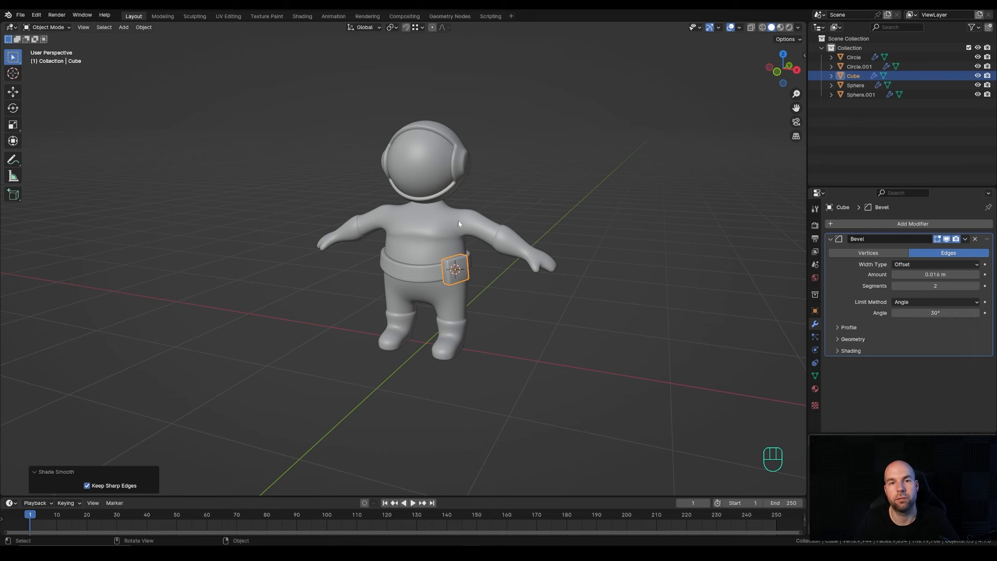
{"action": "middle_click_drag", "start_coordinate": [422, 231], "coordinate": [460, 237], "text": "shift"}
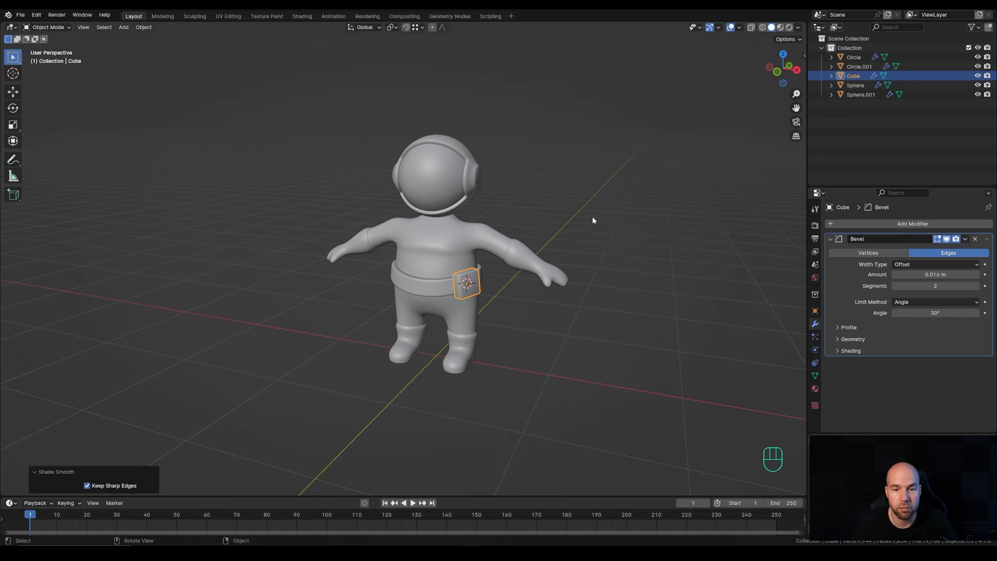
{"action": "scroll", "coordinate": [487, 322], "scroll_direction": "up", "scroll_amount": 1}
{"action": "scroll", "coordinate": [487, 323], "scroll_direction": "down", "scroll_amount": 1}
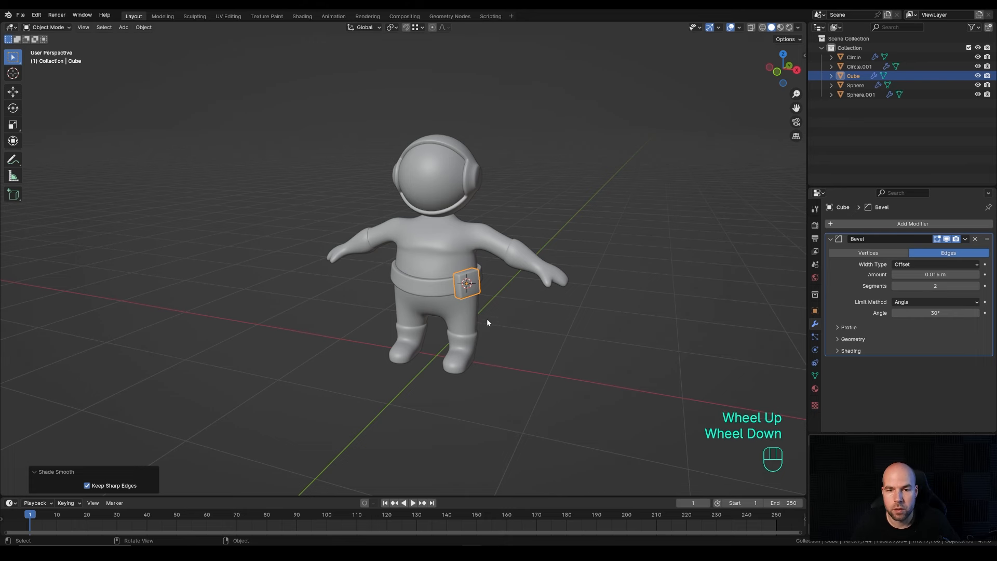
- Apply the Mirror modifier on the suit body, keeping its Subdivision modifier
{"action": "left_click", "coordinate": [435, 250]}
{"action": "left_click", "coordinate": [835, 263]}
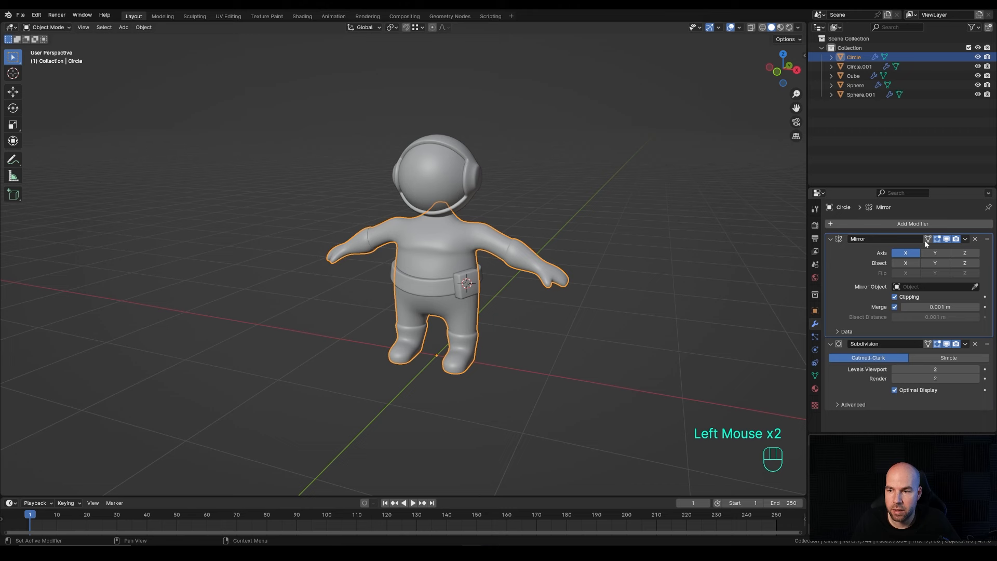
{"action": "left_click", "coordinate": [966, 238]}
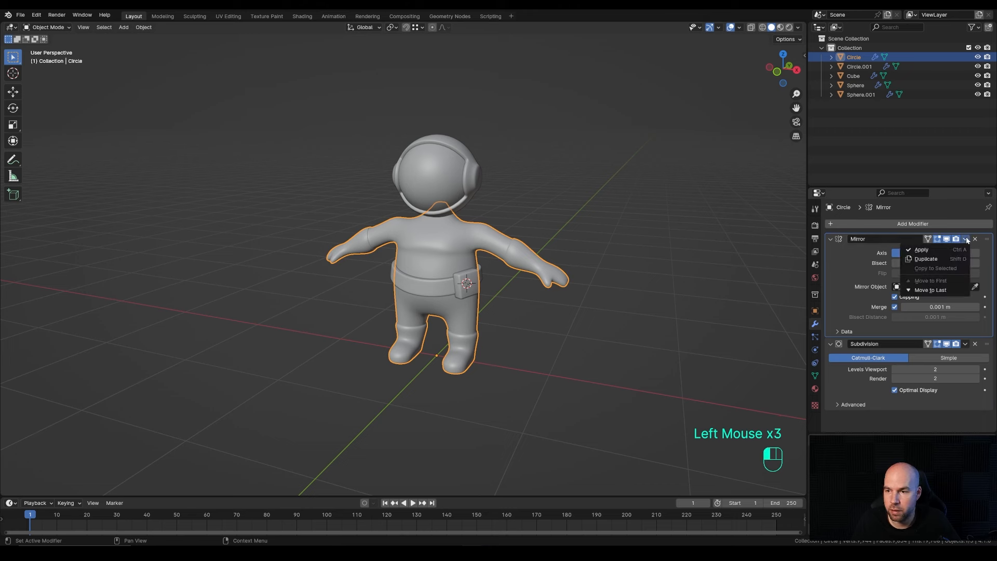
{"action": "left_click", "coordinate": [921, 250]}
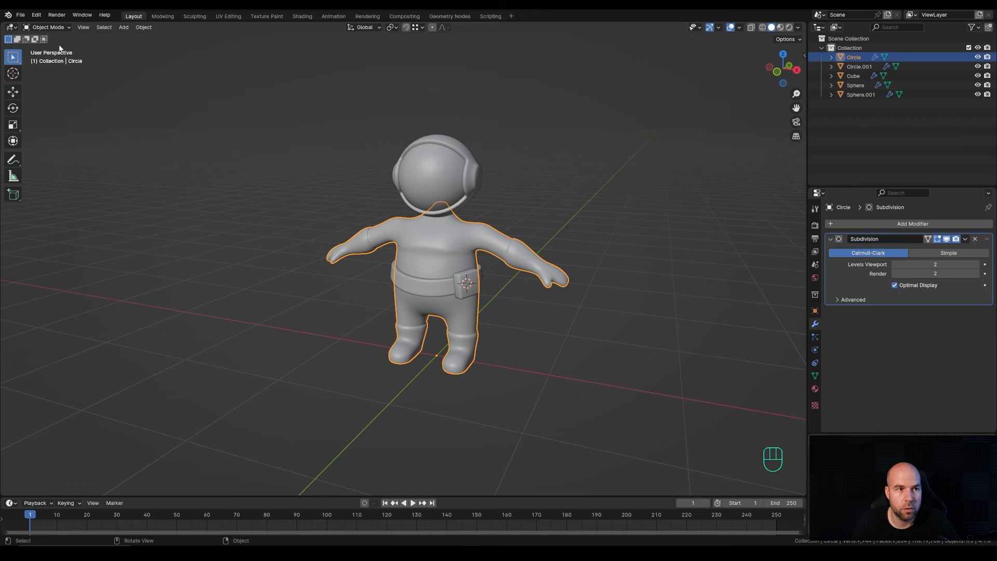
- Enter Sculpt Mode on the suit body, set the Pose brush radius to 315 px, and try bending the pouch-side arm
{"action": "left_click", "coordinate": [48, 27]}
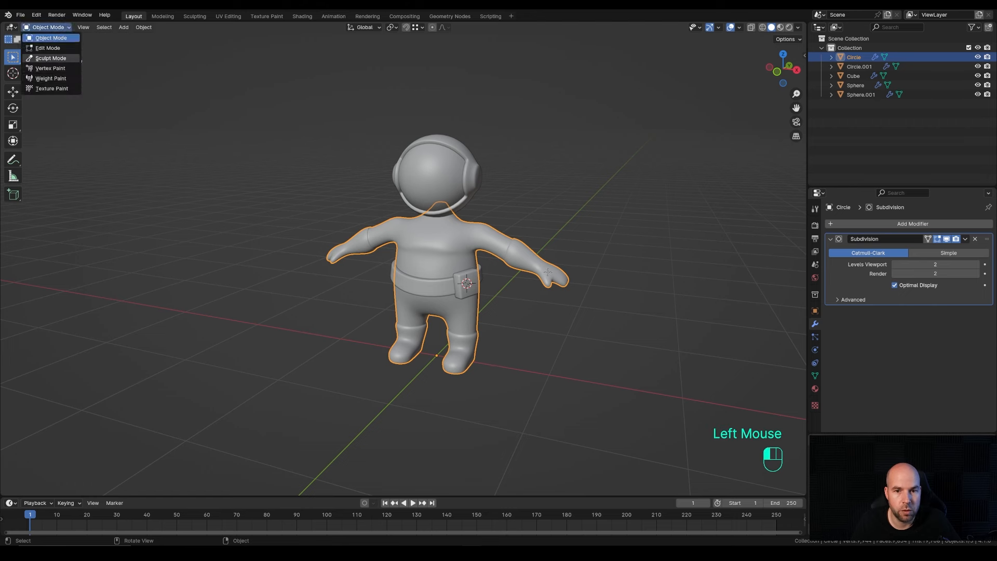
{"action": "left_click", "coordinate": [51, 58]}
{"action": "left_click_drag", "start_coordinate": [24, 113], "coordinate": [39, 112]}
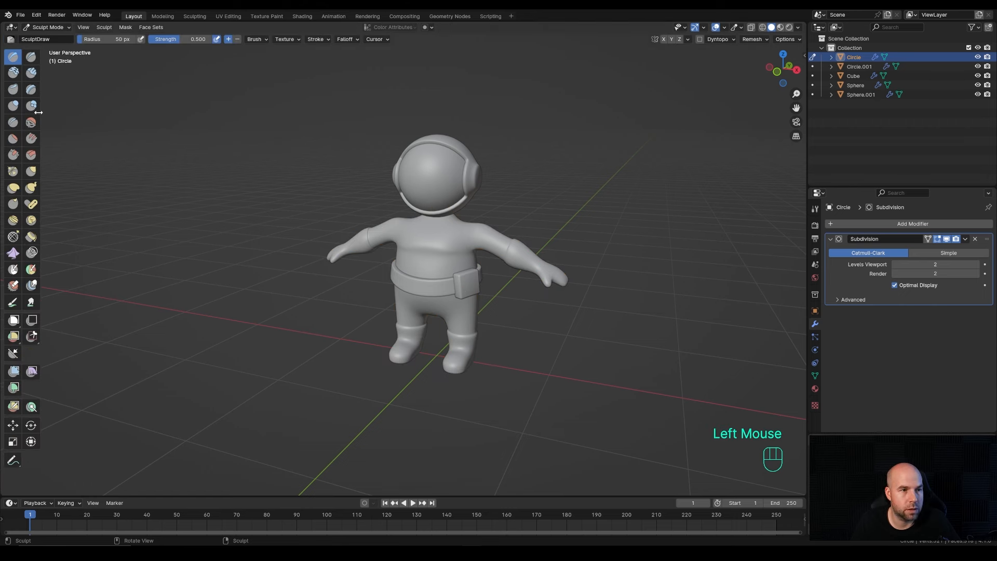
{"action": "left_click", "coordinate": [32, 205]}
{"action": "key", "text": "KP_1"}
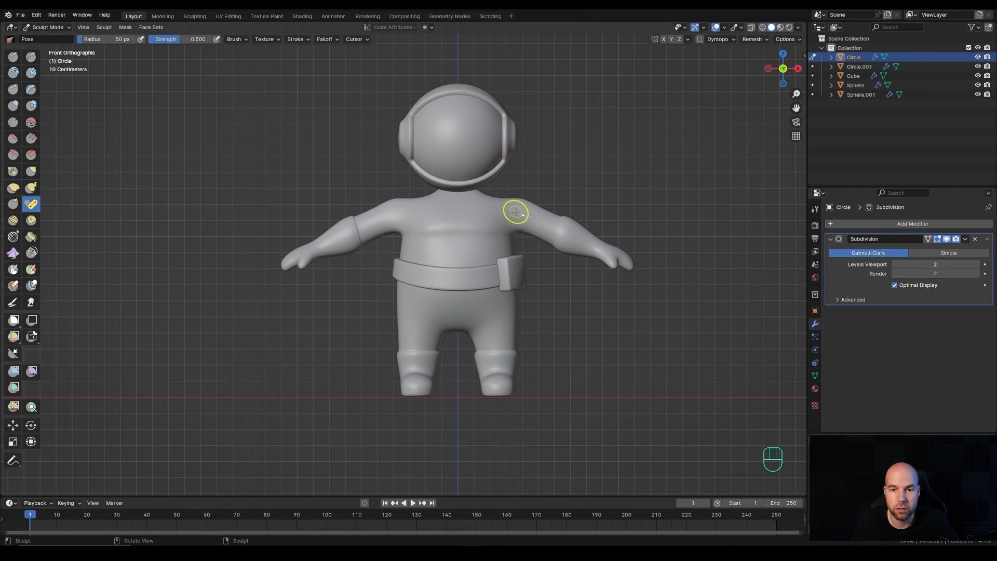
{"action": "key", "text": "f"}
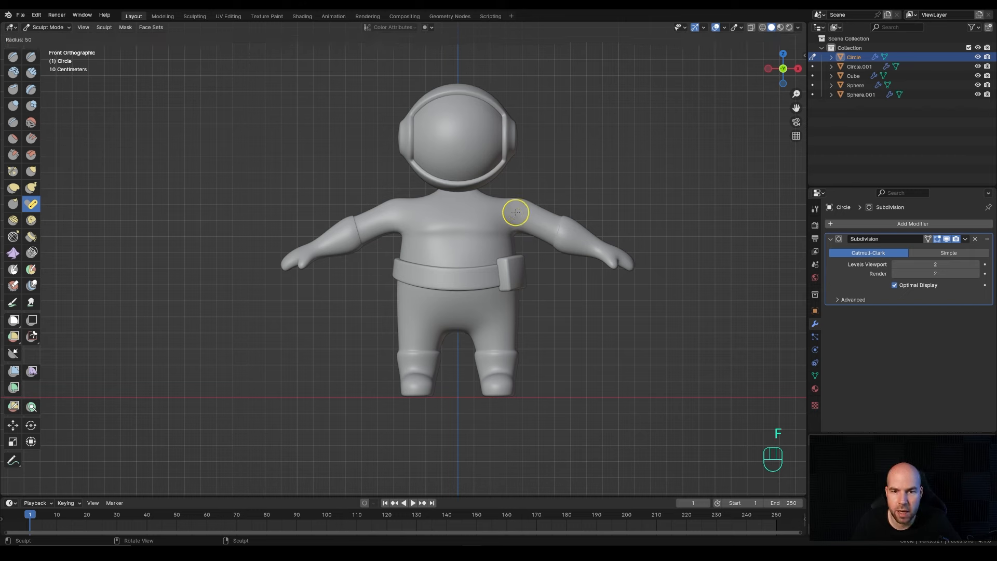
{"action": "left_click", "coordinate": [587, 217]}
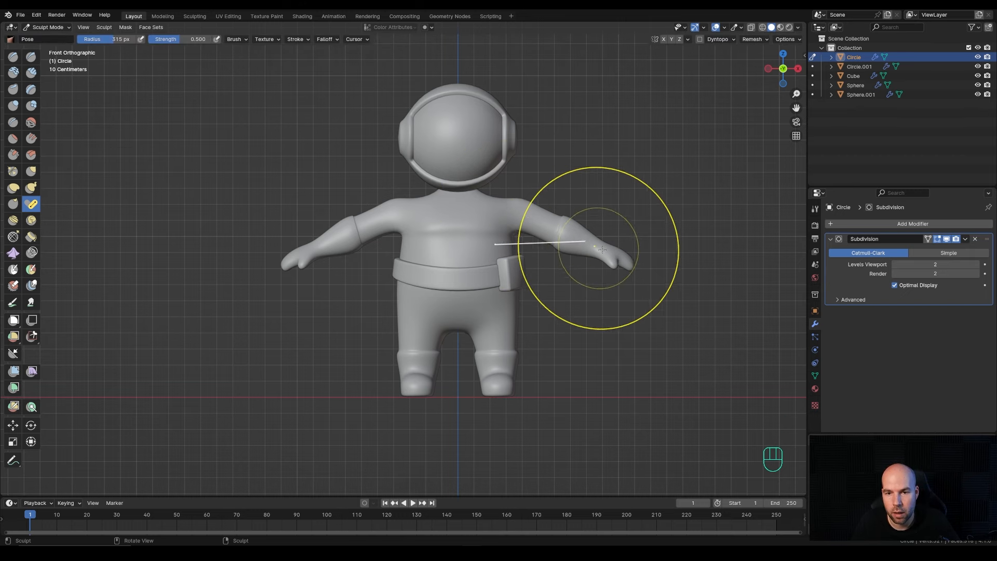
{"action": "mouse_move", "coordinate": [615, 248]}
{"action": "left_mouse_down"}
{"action": "mouse_move", "coordinate": [596, 273]}
{"action": "mouse_move", "coordinate": [581, 224]}
{"action": "left_mouse_up"}
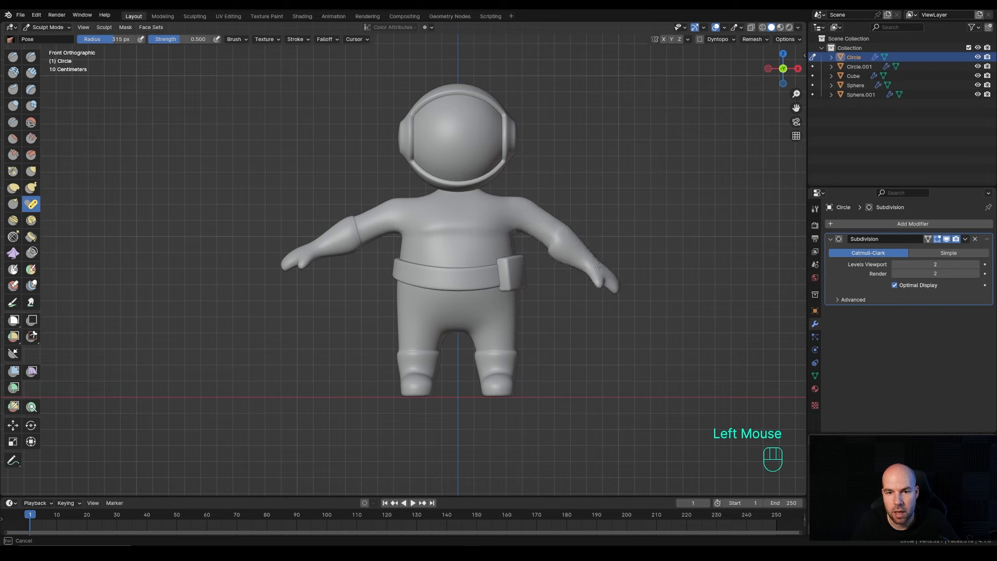
{"action": "key", "text": "ctrl+z"}
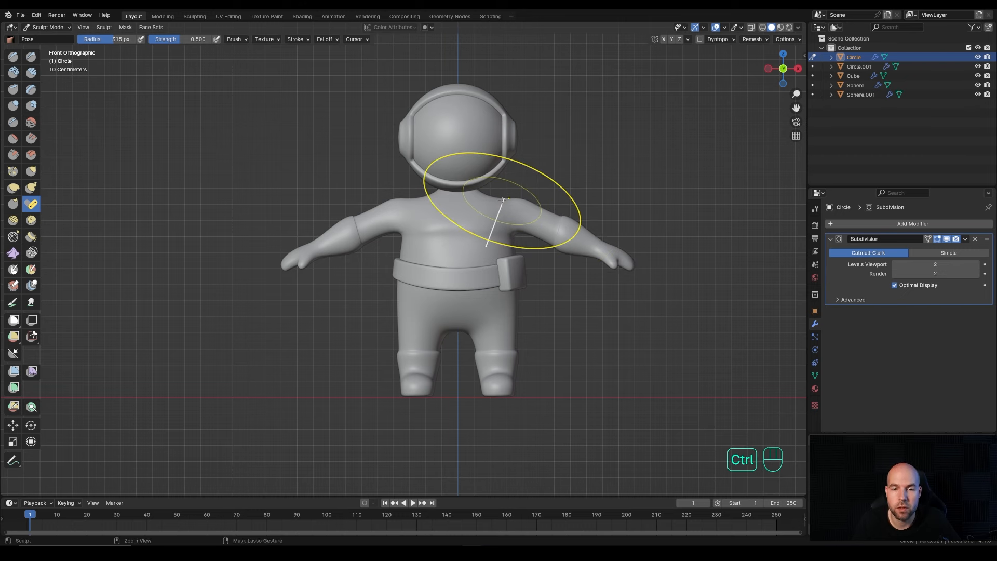
- Replace the suit body's Subdivision modifier with a Multiresolution modifier subdivided two times
{"action": "left_click", "coordinate": [976, 239]}
{"action": "left_click", "coordinate": [863, 224]}
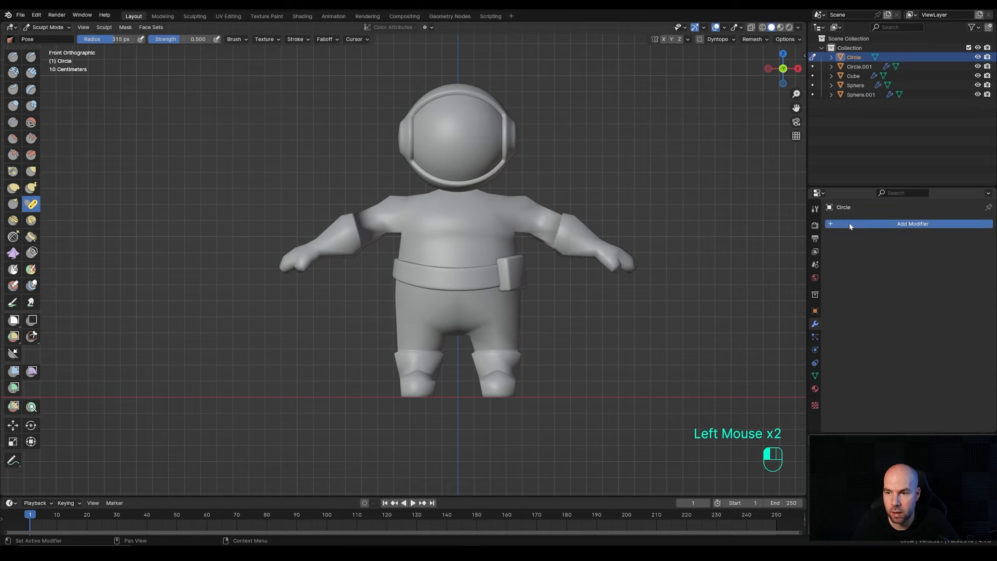
{"action": "mouse_move", "coordinate": [854, 226]}
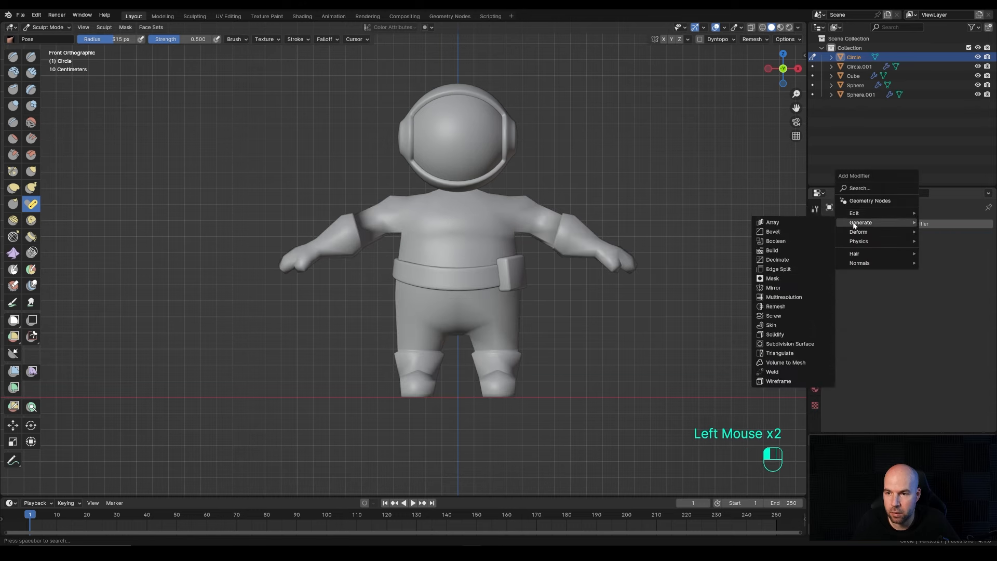
{"action": "left_click", "coordinate": [794, 297]}
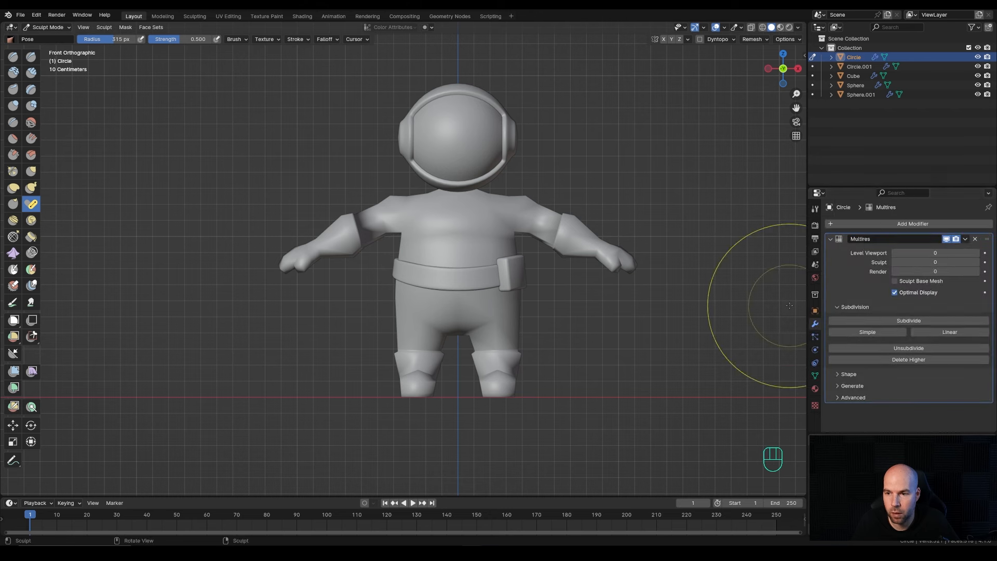
{"action": "left_click", "coordinate": [913, 322]}
{"action": "left_click", "coordinate": [913, 322]}
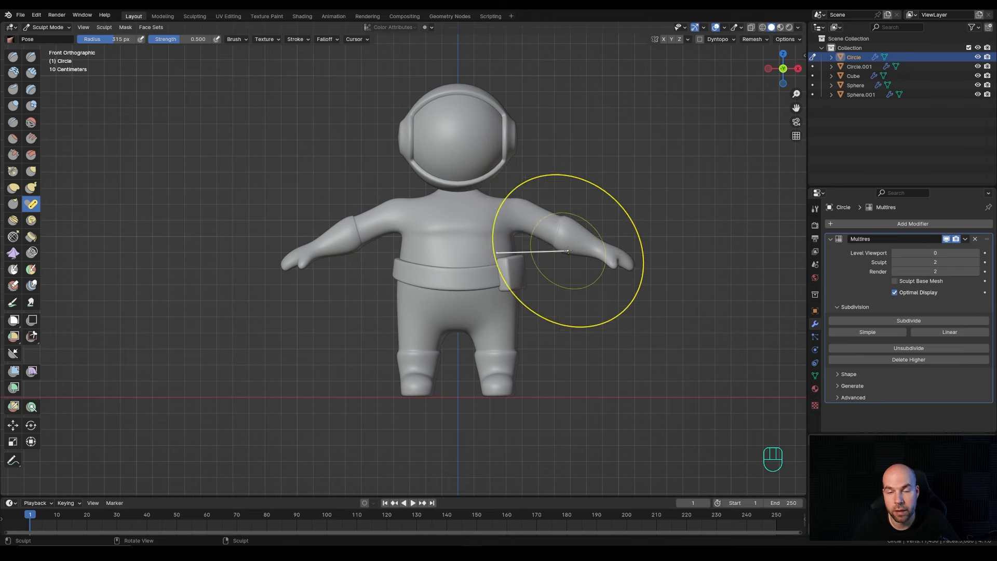
- Pose the pouch-side arm downward and forward with the Pose brush, checking the base mesh in Edit Mode
{"action": "left_click_drag", "start_coordinate": [597, 232], "coordinate": [596, 289]}
{"action": "key", "text": "Tab"}
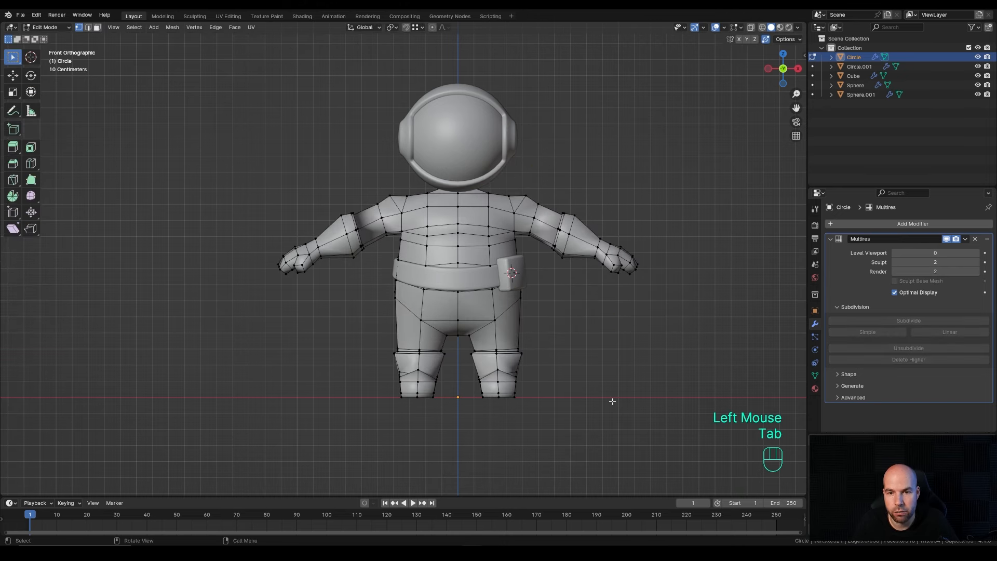
{"action": "middle_click_drag", "start_coordinate": [436, 228], "coordinate": [492, 275]}
{"action": "key", "text": "KP_1"}
{"action": "key", "text": "Tab"}
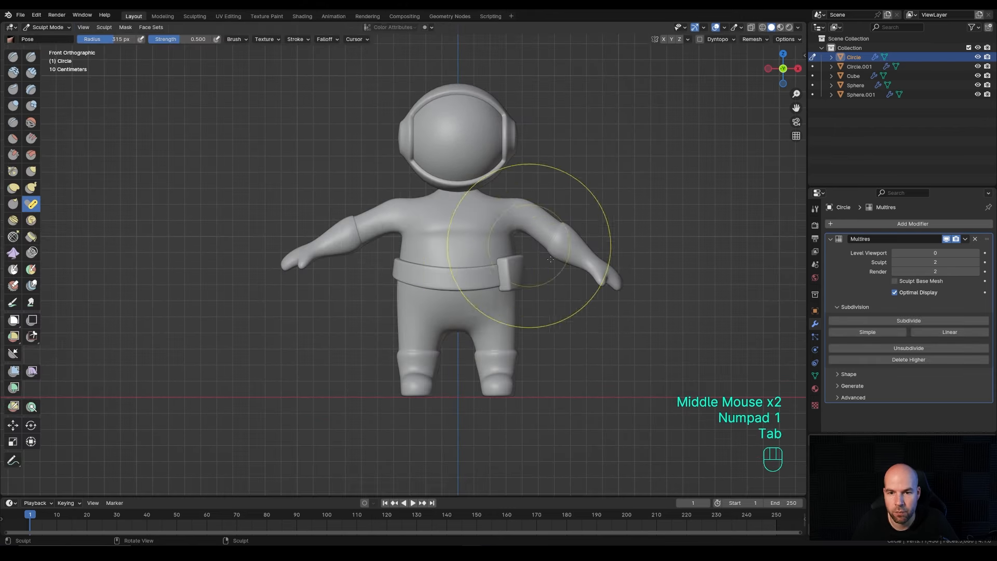
{"action": "left_click_drag", "start_coordinate": [517, 218], "coordinate": [516, 214]}
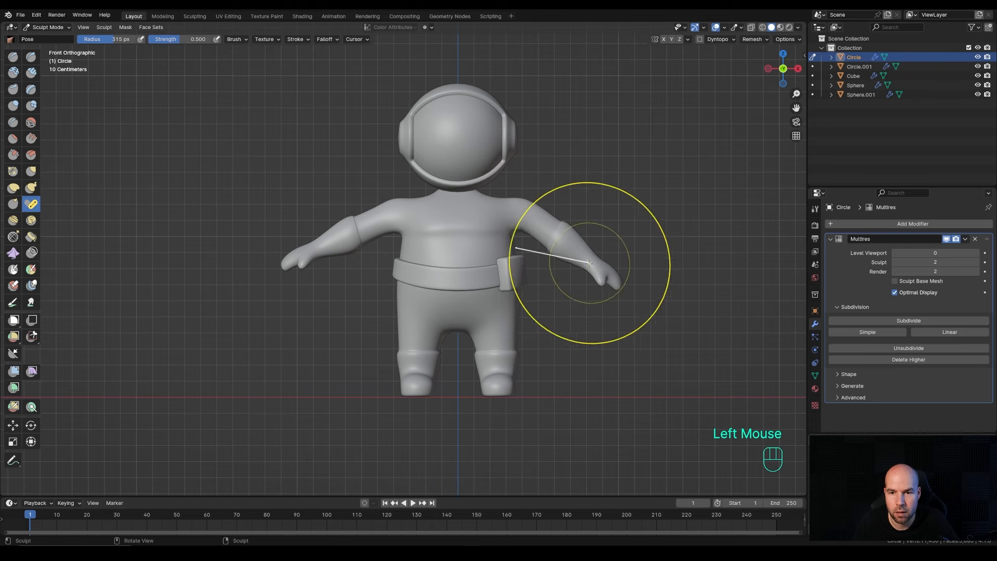
{"action": "left_click_drag", "start_coordinate": [602, 279], "coordinate": [603, 278]}
{"action": "middle_click_drag", "start_coordinate": [671, 302], "coordinate": [626, 307]}
{"action": "left_click_drag", "start_coordinate": [604, 307], "coordinate": [597, 301]}
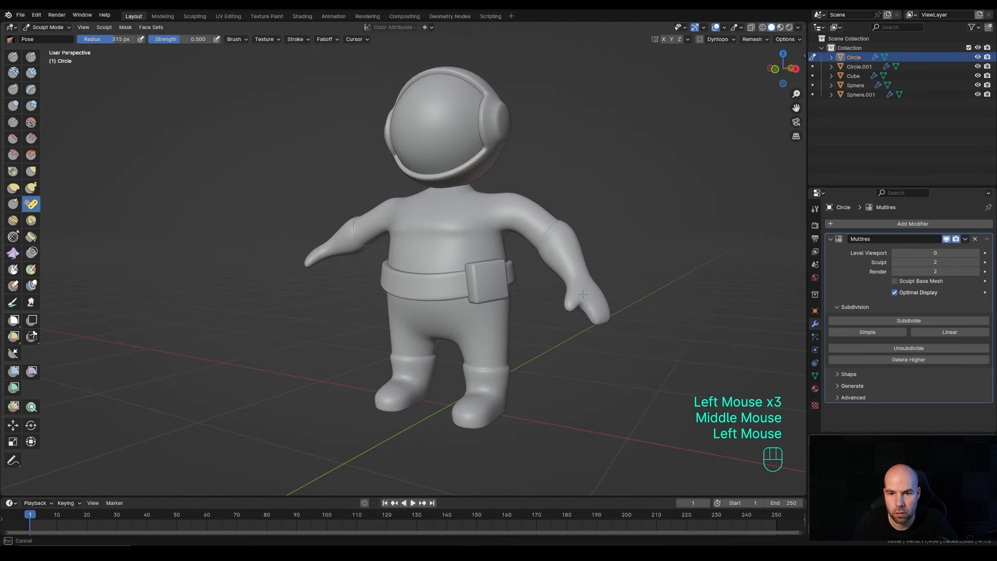
- Raise the opposite arm slightly and spread both legs outward with the Pose brush in front view
{"action": "mouse_move", "coordinate": [596, 302]}
{"action": "middle_mouse_down"}
{"action": "mouse_move", "coordinate": [648, 314]}
{"action": "mouse_move", "coordinate": [414, 249]}
{"action": "middle_mouse_up"}
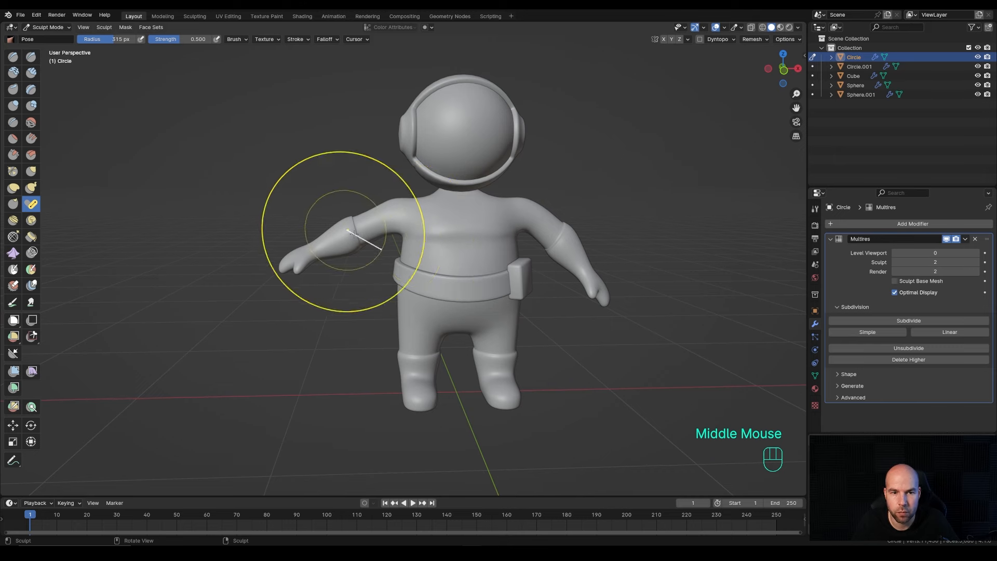
{"action": "key", "text": "KP_1"}
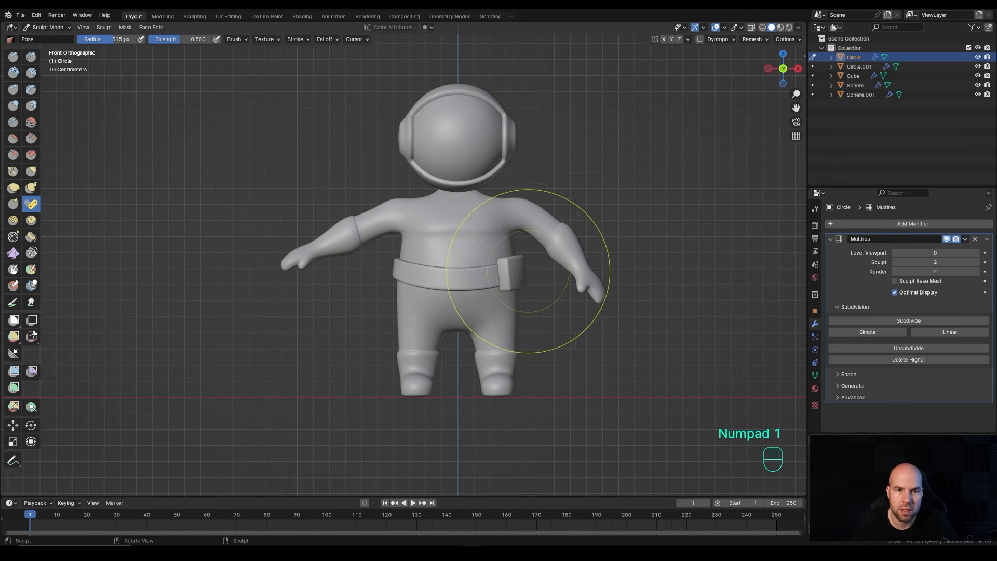
{"action": "left_click_drag", "start_coordinate": [314, 249], "coordinate": [313, 228]}
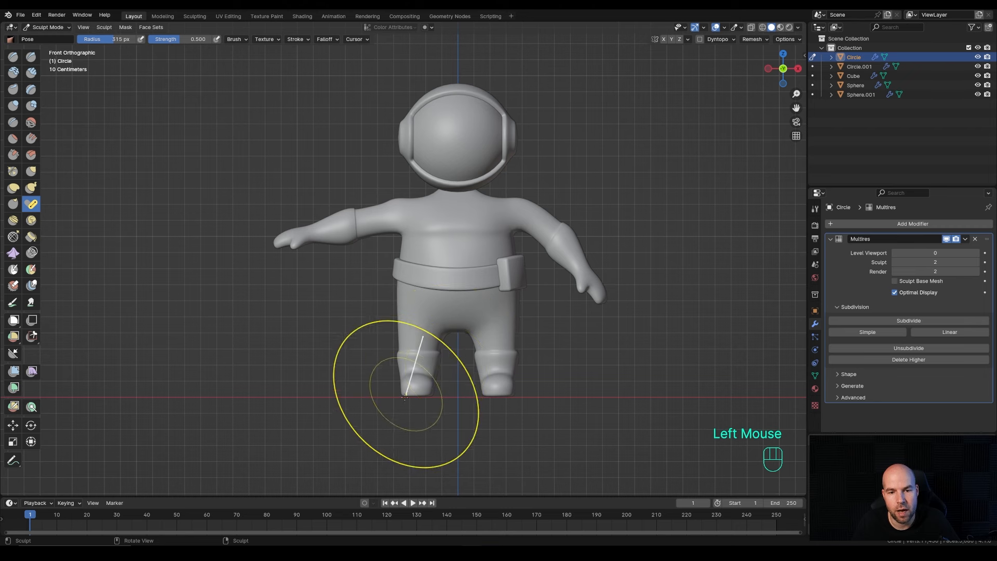
{"action": "left_click_drag", "start_coordinate": [409, 388], "coordinate": [391, 384]}
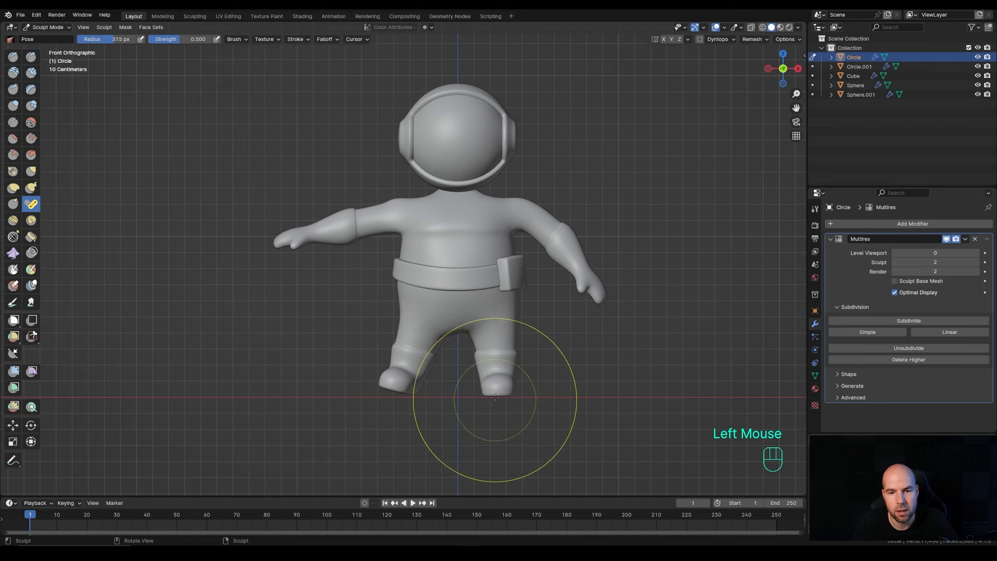
{"action": "left_click_drag", "start_coordinate": [509, 383], "coordinate": [528, 388]}
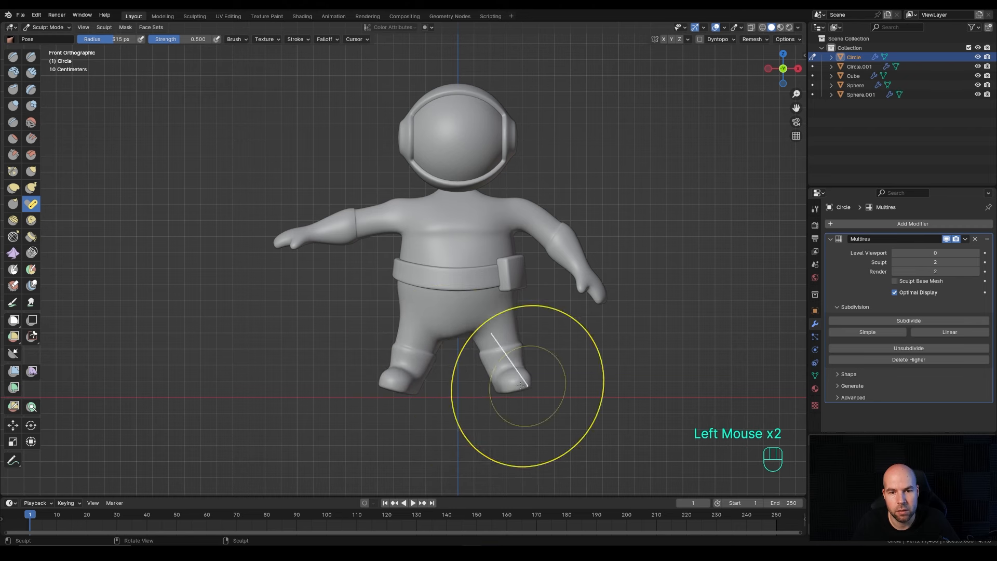
{"action": "left_click_drag", "start_coordinate": [407, 344], "coordinate": [404, 340]}
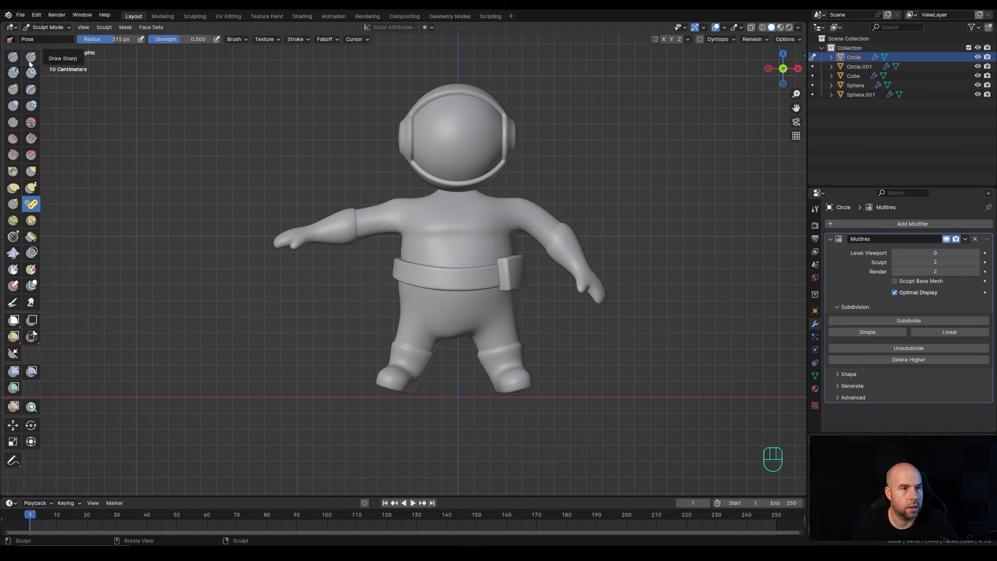
- Reshape the pouch-side shoulder, armpit and forearm with the Grab brush at 0.400 strength, and reselect the Pose brush
{"action": "left_click", "coordinate": [31, 171]}
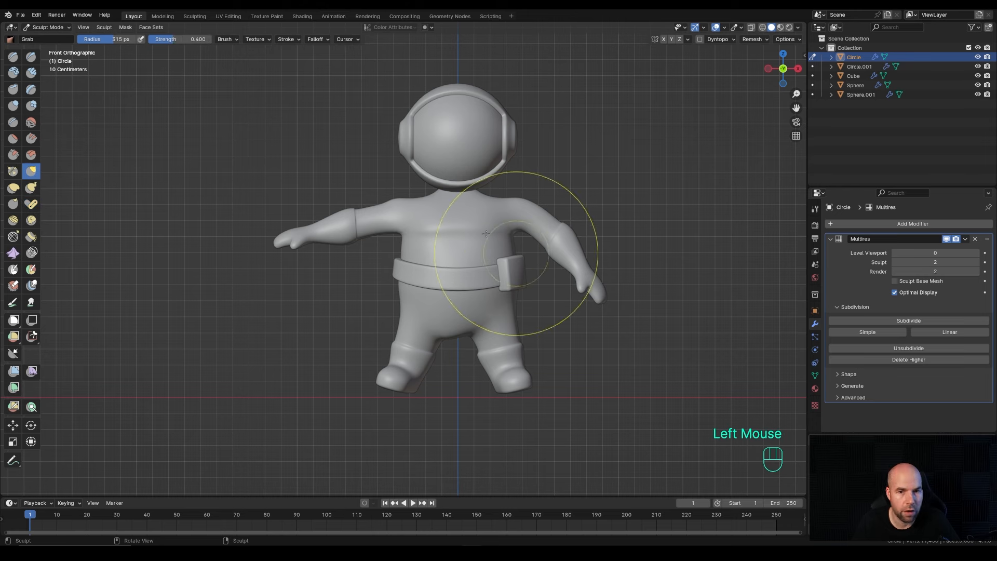
{"action": "left_click_drag", "start_coordinate": [529, 221], "coordinate": [531, 237]}
{"action": "left_click_drag", "start_coordinate": [531, 236], "coordinate": [534, 227]}
{"action": "left_click_drag", "start_coordinate": [553, 249], "coordinate": [561, 249]}
{"action": "mouse_move", "coordinate": [502, 227]}
{"action": "left_mouse_down"}
{"action": "mouse_move", "coordinate": [499, 237]}
{"action": "mouse_move", "coordinate": [517, 229]}
{"action": "left_mouse_up"}
{"action": "left_click_drag", "start_coordinate": [517, 228], "coordinate": [515, 229]}
{"action": "left_click_drag", "start_coordinate": [515, 229], "coordinate": [502, 217]}
{"action": "left_click_drag", "start_coordinate": [590, 278], "coordinate": [593, 258]}
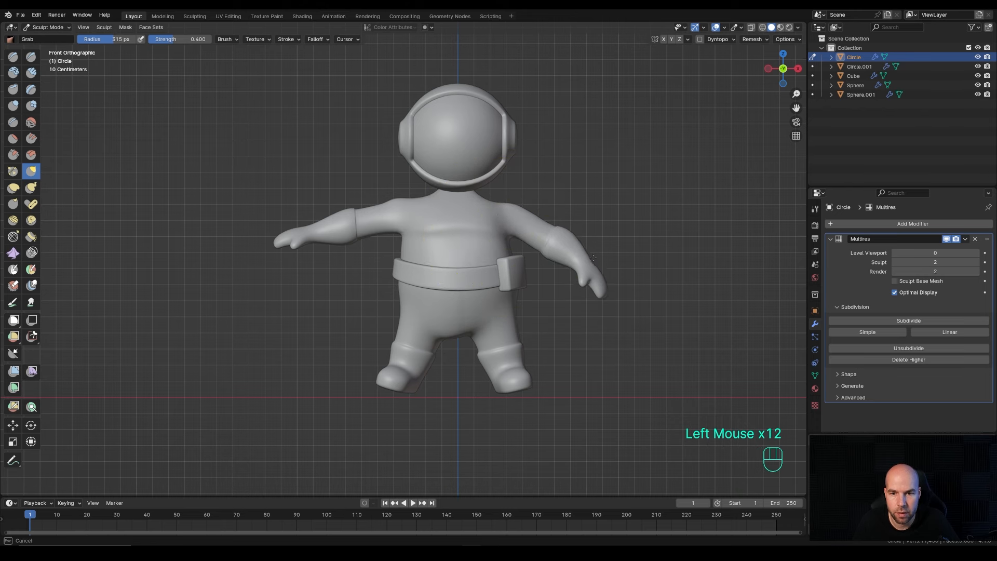
{"action": "left_click_drag", "start_coordinate": [603, 292], "coordinate": [602, 229]}
{"action": "left_click", "coordinate": [30, 203]}
- Return to Object Mode and set the Multires modifier's viewport level to 2 on the suit body
{"action": "middle_click_drag", "start_coordinate": [601, 227], "coordinate": [546, 303]}
{"action": "middle_click_drag", "start_coordinate": [625, 323], "coordinate": [590, 301]}
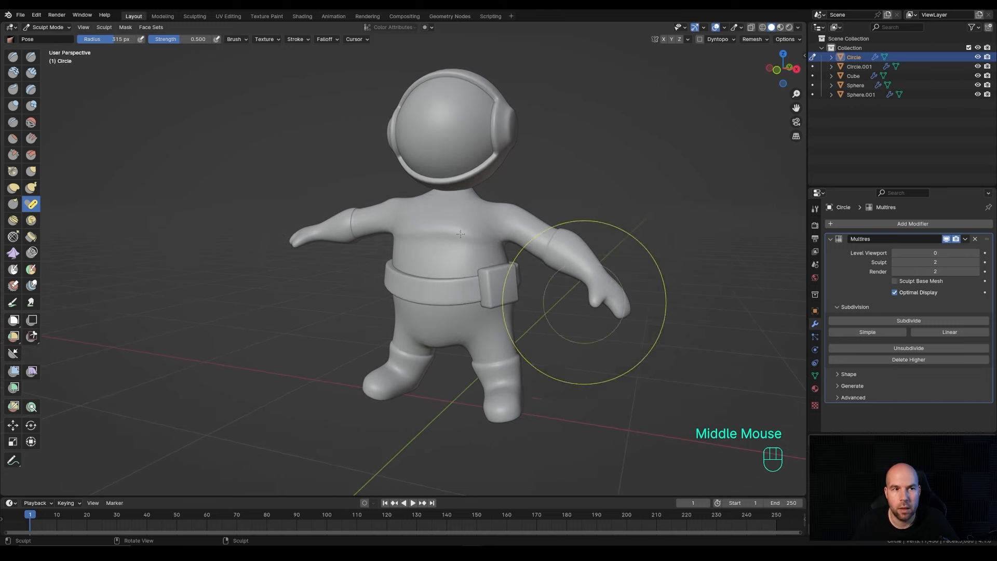
{"action": "left_click", "coordinate": [46, 29]}
{"action": "left_click", "coordinate": [34, 38]}
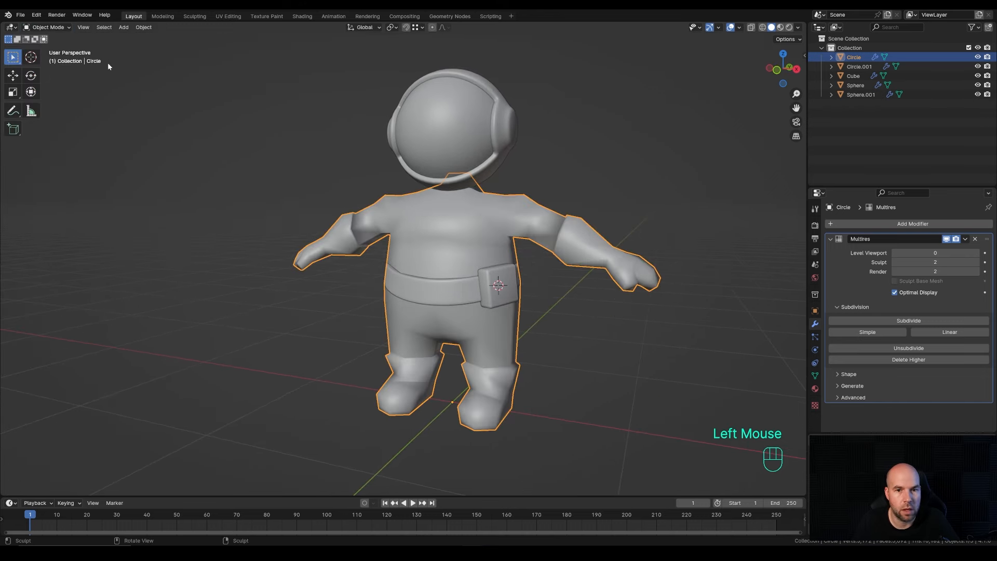
{"action": "middle_click_drag", "start_coordinate": [509, 268], "coordinate": [458, 193]}
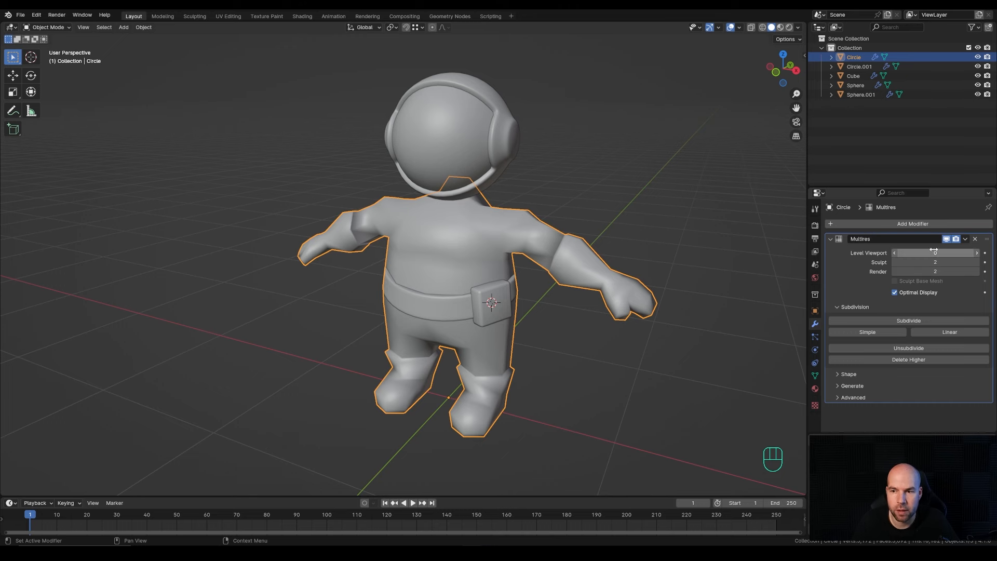
{"action": "left_click", "coordinate": [978, 254]}
{"action": "left_click", "coordinate": [977, 255]}
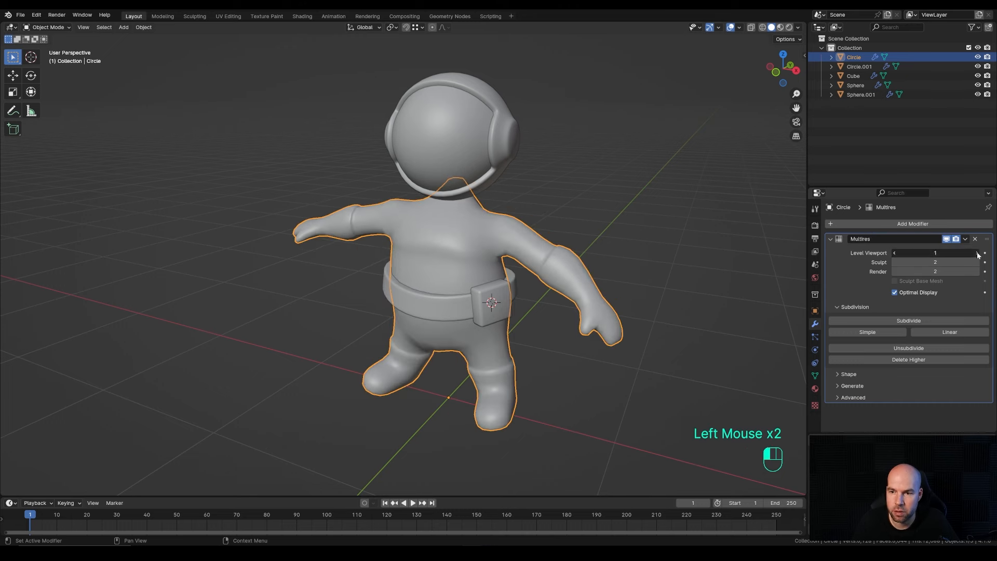
- Compare the suit body with the Multires modifier's viewport display switched off and on
{"action": "middle_click_drag", "start_coordinate": [468, 260], "coordinate": [312, 280]}
{"action": "left_click", "coordinate": [947, 239]}
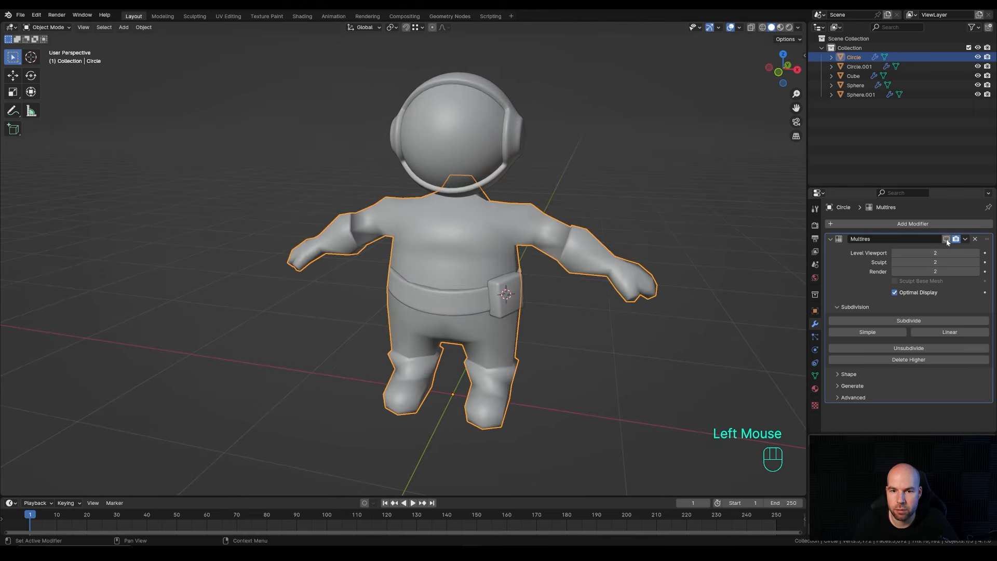
{"action": "left_click", "coordinate": [947, 239]}
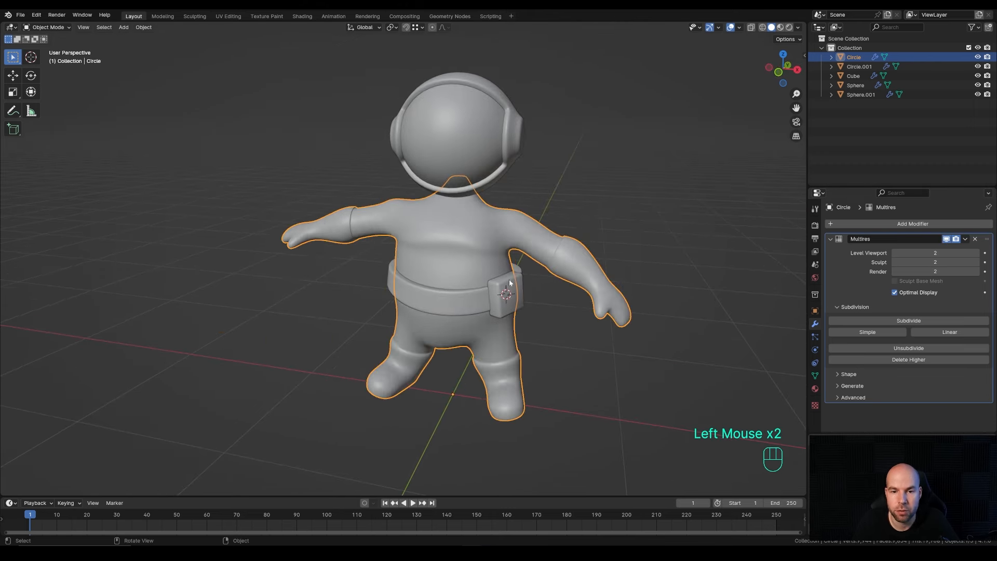
- Tilt the helmet and visor 9.75° in front view, and move them about 0.019 m in X and -0.023 m in Z
{"action": "middle_click_drag", "start_coordinate": [473, 193], "coordinate": [489, 127]}
{"action": "left_click", "coordinate": [490, 131]}
{"action": "left_click", "coordinate": [524, 136], "text": "shift"}
{"action": "key", "text": "KP_1"}
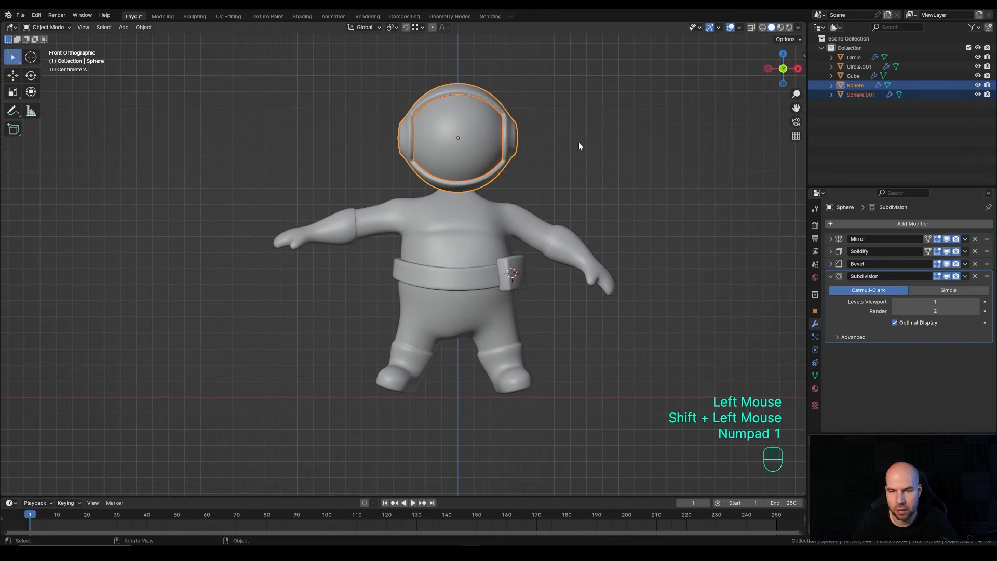
{"action": "key", "text": "r"}
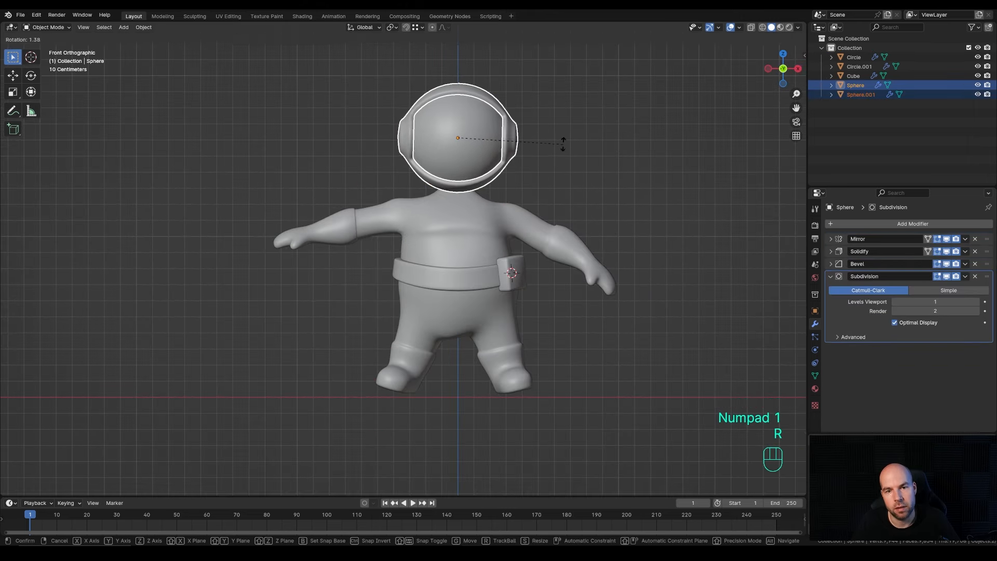
{"action": "left_click", "coordinate": [561, 155]}
{"action": "key", "text": "g"}
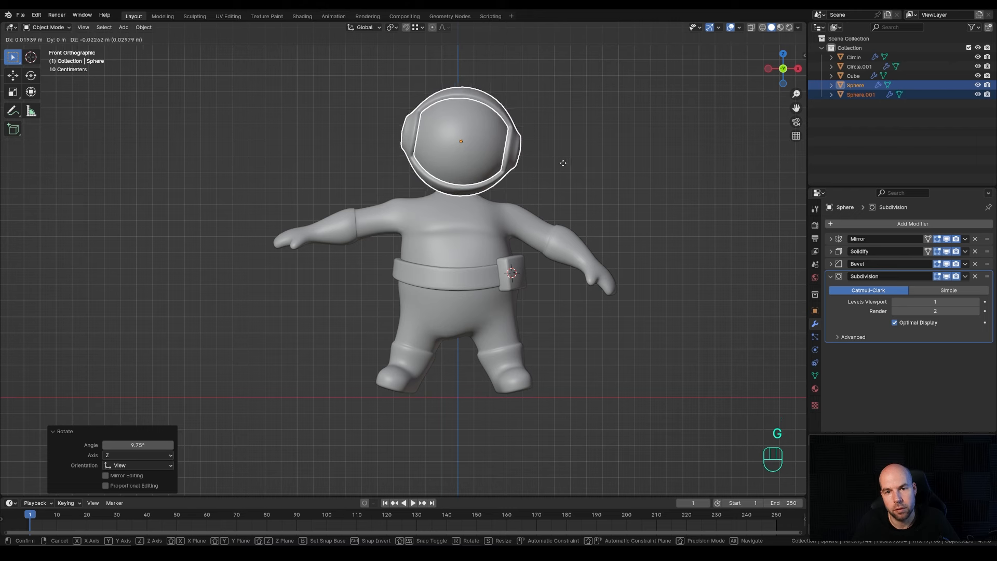
{"action": "left_click", "coordinate": [563, 163]}
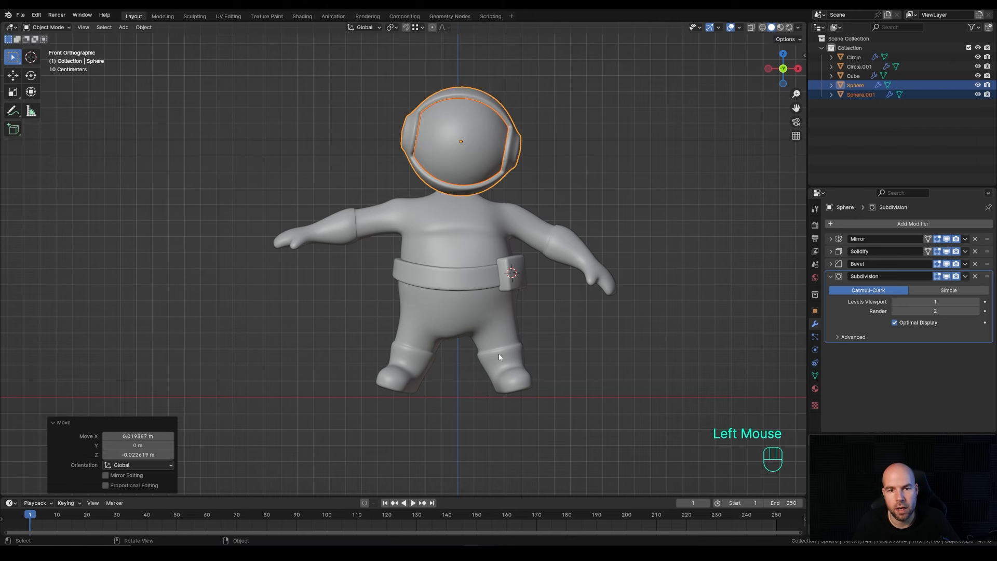
- Parent the helmet, visor, belt and pouch to the suit body as Object with Keep Transform
{"action": "left_click_drag", "start_coordinate": [236, 86], "coordinate": [705, 456]}
{"action": "left_click", "coordinate": [493, 245], "text": "shift"}
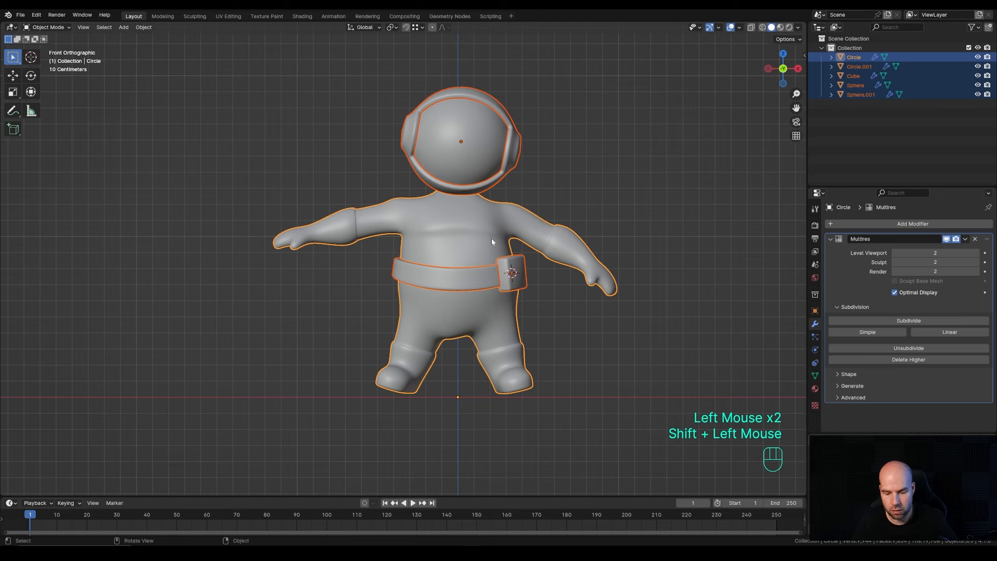
{"action": "key", "text": "ctrl+p"}
{"action": "left_click", "coordinate": [472, 246]}
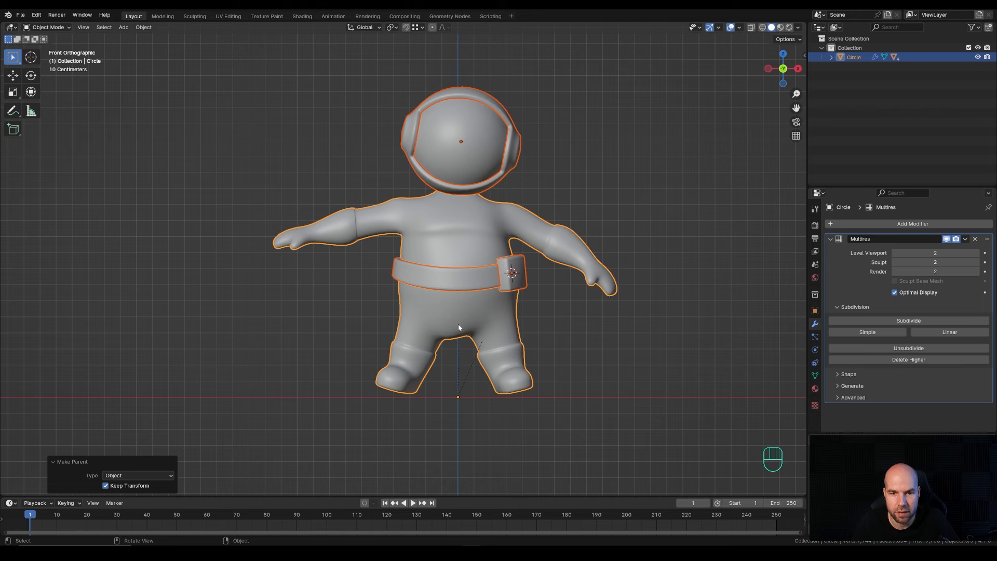
- Snap the 3D cursor to the suit body's edge loop at the lower edge of the belt in Edit Mode
{"action": "key", "text": "Tab"}
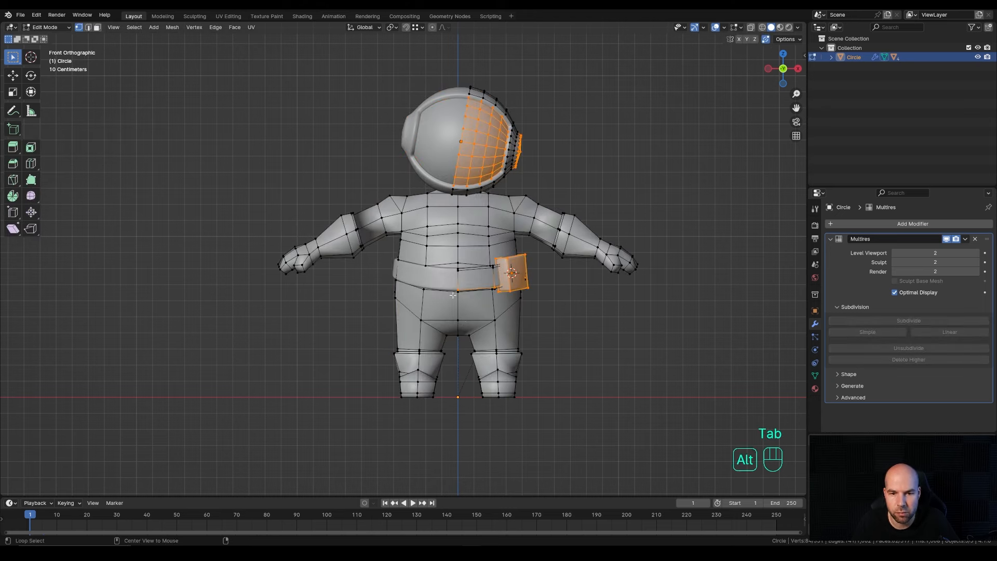
{"action": "left_click", "coordinate": [460, 297], "text": "alt"}
{"action": "key", "text": "shift+s"}
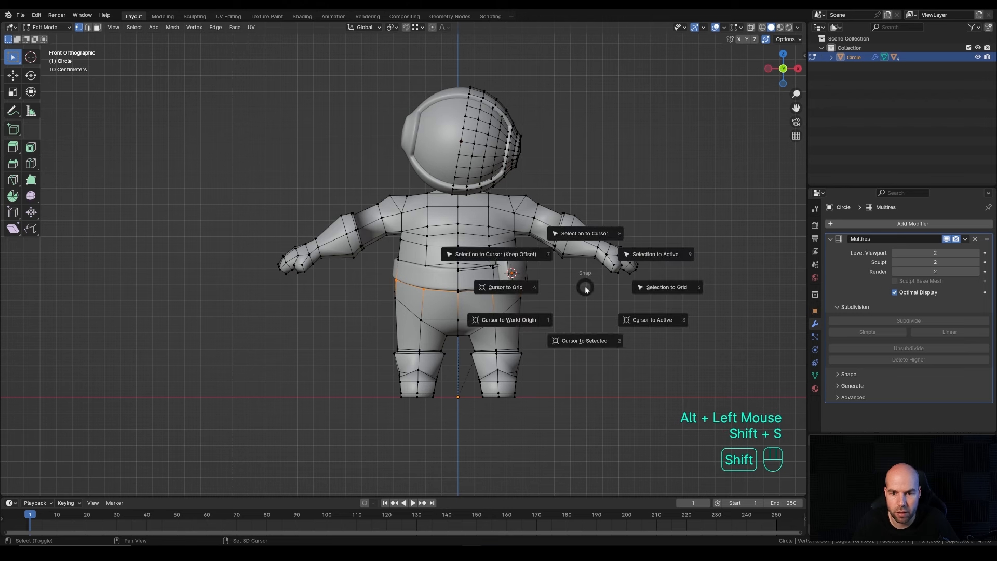
{"action": "left_click", "coordinate": [578, 345]}
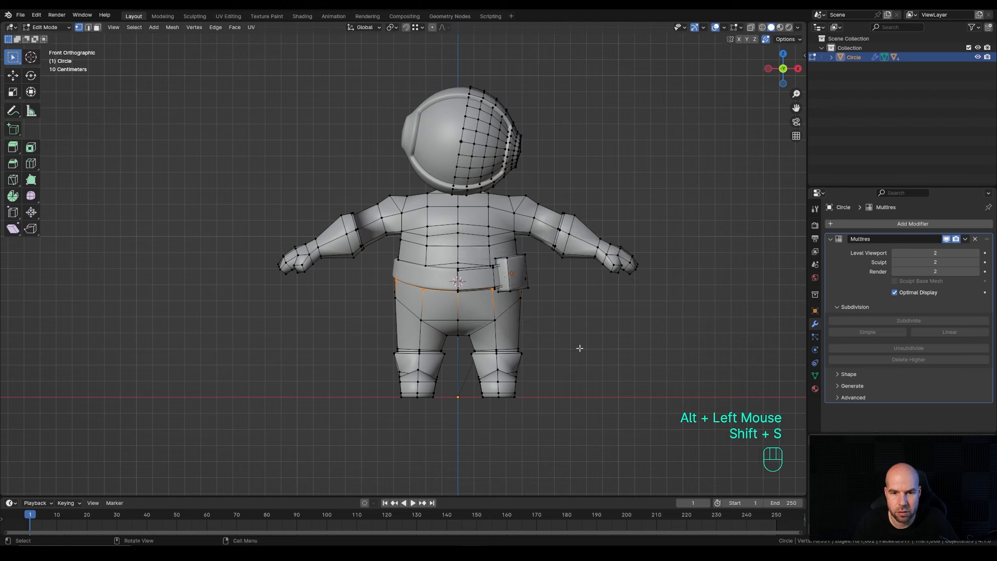
- Snap the 3D cursor to the suit body's edge loop at the upper edge of the belt
{"action": "left_click", "coordinate": [449, 263], "text": "alt"}
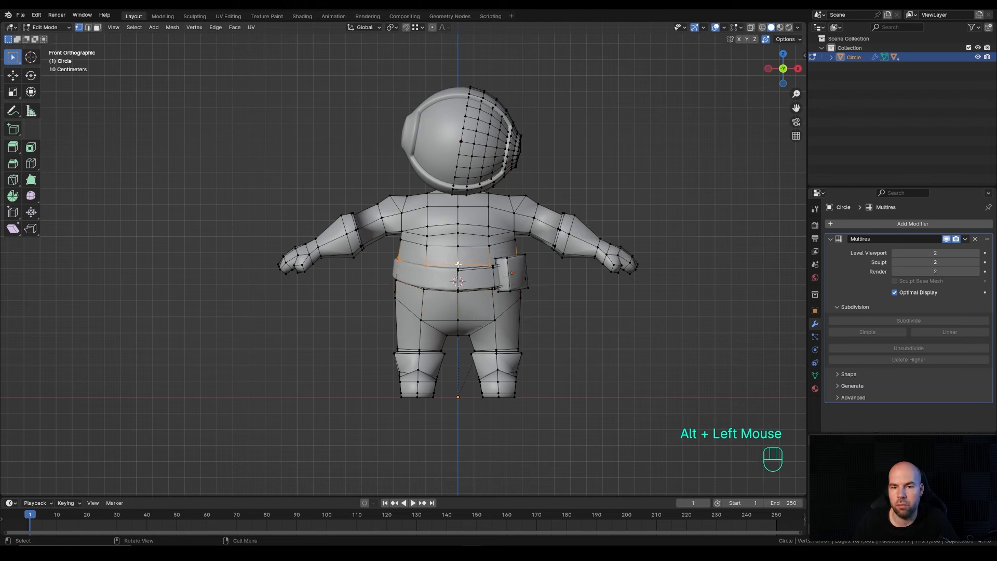
{"action": "right_click", "coordinate": [459, 263]}
{"action": "key", "text": "shift+s"}
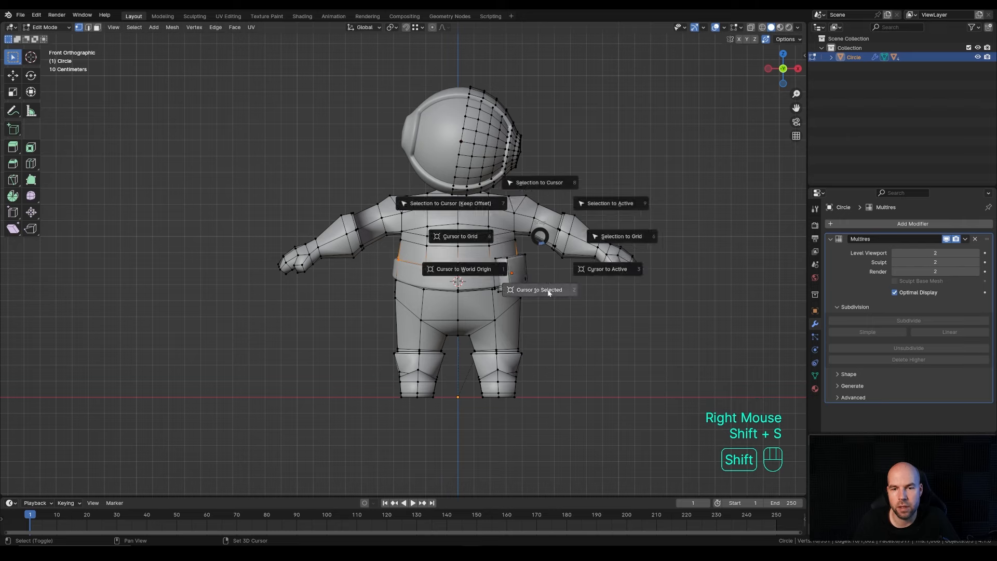
{"action": "left_click", "coordinate": [549, 292]}
{"action": "middle_click_drag", "start_coordinate": [578, 312], "coordinate": [470, 312]}
{"action": "scroll", "coordinate": [469, 312], "scroll_direction": "up", "scroll_amount": 1}
{"action": "key", "text": "KP_1"}
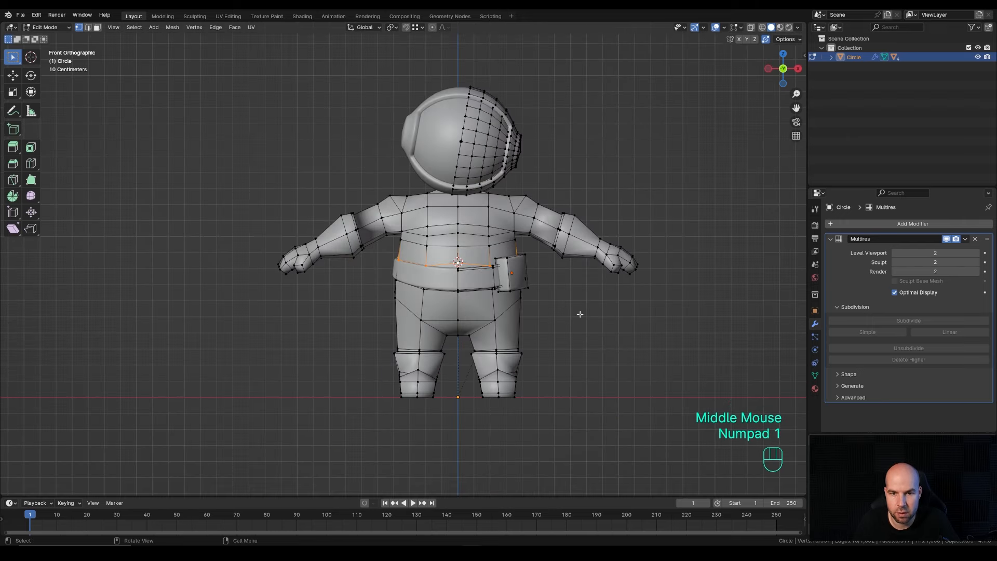
- Return to Object Mode and undo the recent Edit Mode selection changes on the suit body
{"action": "middle_click_drag", "start_coordinate": [580, 313], "coordinate": [486, 242]}
{"action": "key", "text": "Tab"}
{"action": "right_click", "coordinate": [486, 242]}
{"action": "key", "text": "ctrl+z"}
{"action": "key", "text": "ctrl+z"}
{"action": "key", "text": "ctrl+z"}
{"action": "key", "text": "ctrl+z"}
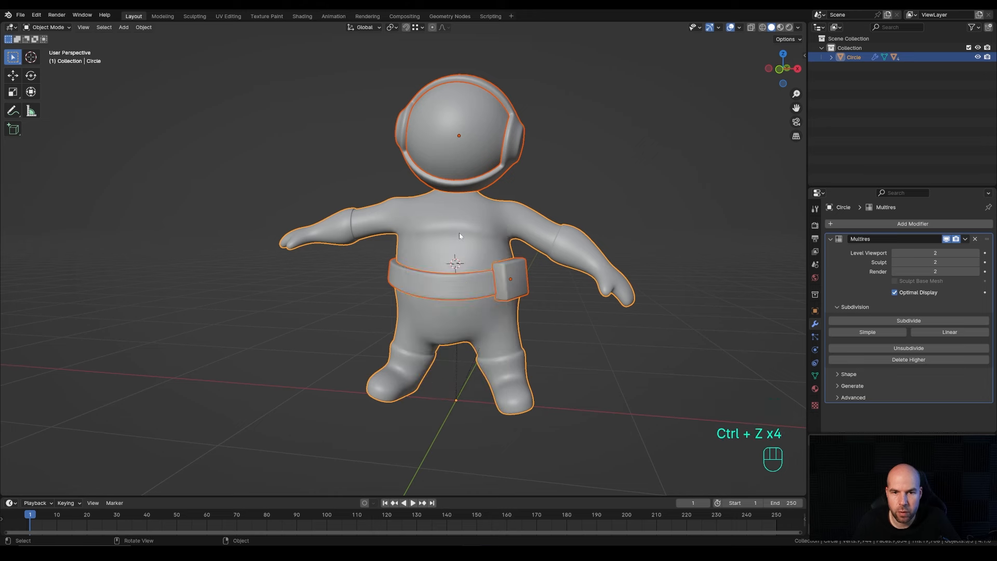
- Set the suit body's origin to the 3D cursor and test its rotation around the new origin
{"action": "left_click", "coordinate": [475, 250]}
{"action": "right_click", "coordinate": [455, 236]}
{"action": "mouse_move", "coordinate": [456, 234]}
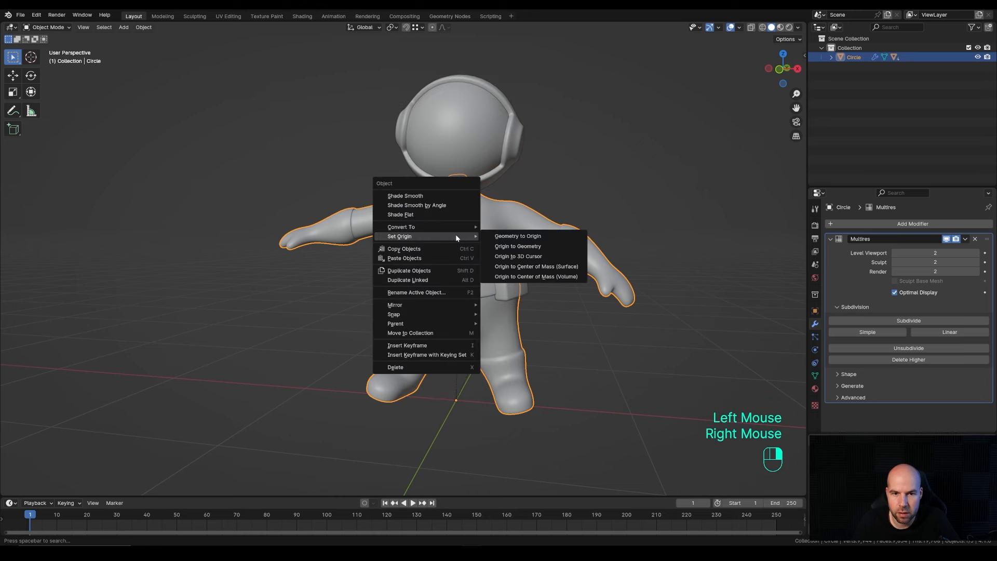
{"action": "left_click", "coordinate": [539, 257]}
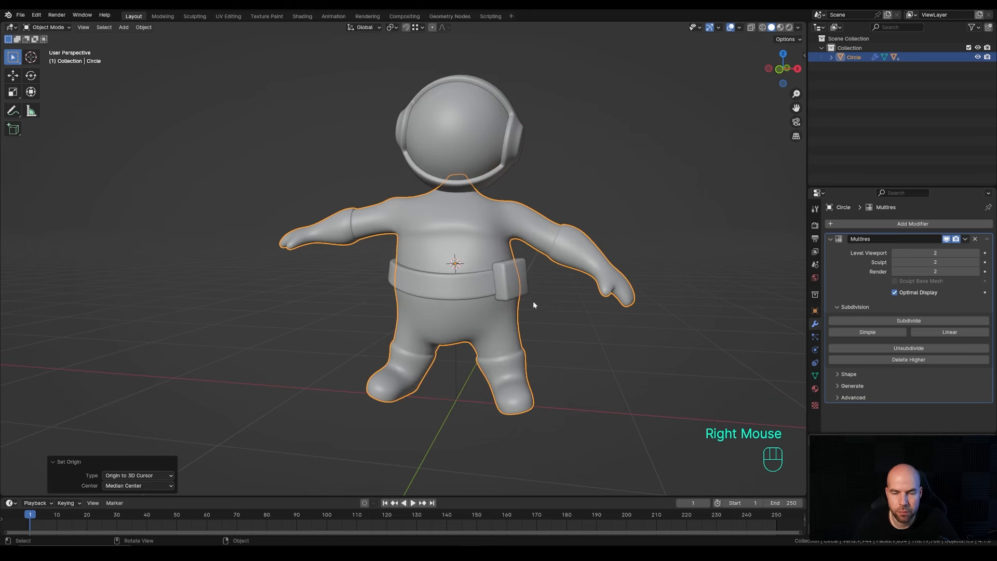
{"action": "key", "text": "r"}
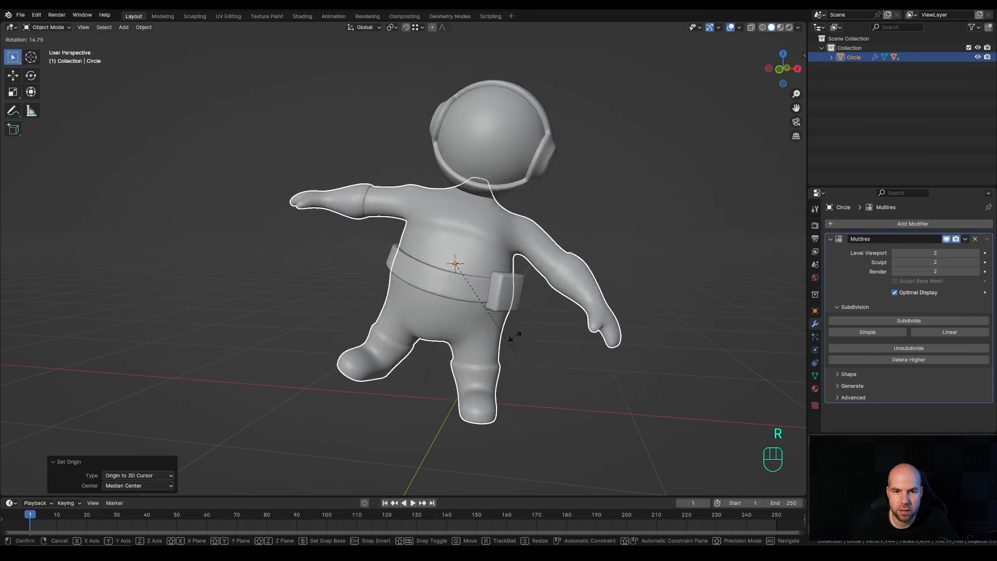
{"action": "key", "text": "Escape"}
- Add a camera and align it to a zoomed-out front view of the astronaut
{"action": "key", "text": "KP_1"}
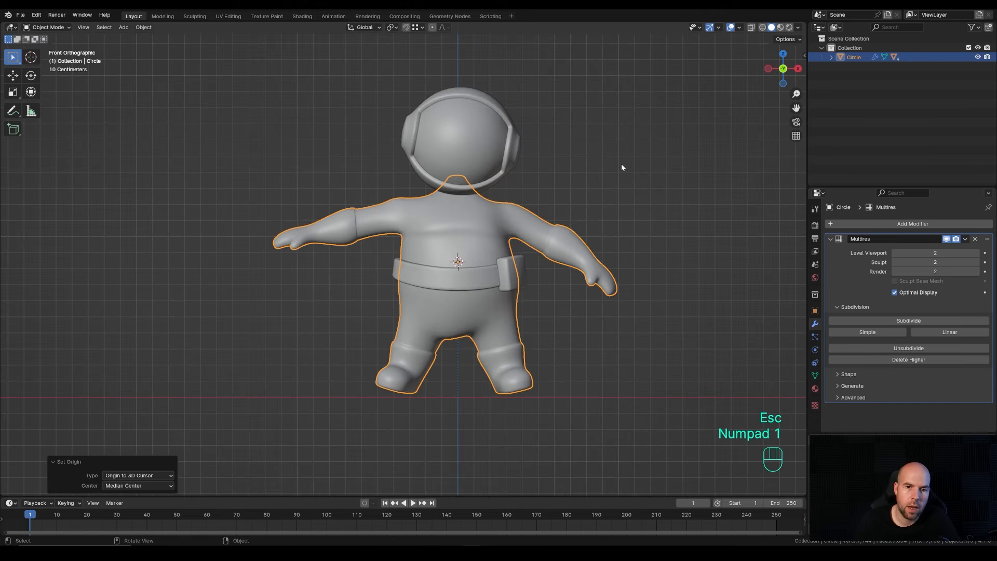
{"action": "scroll", "coordinate": [588, 156], "scroll_direction": "down", "scroll_amount": 2}
{"action": "key", "text": "shift+a"}
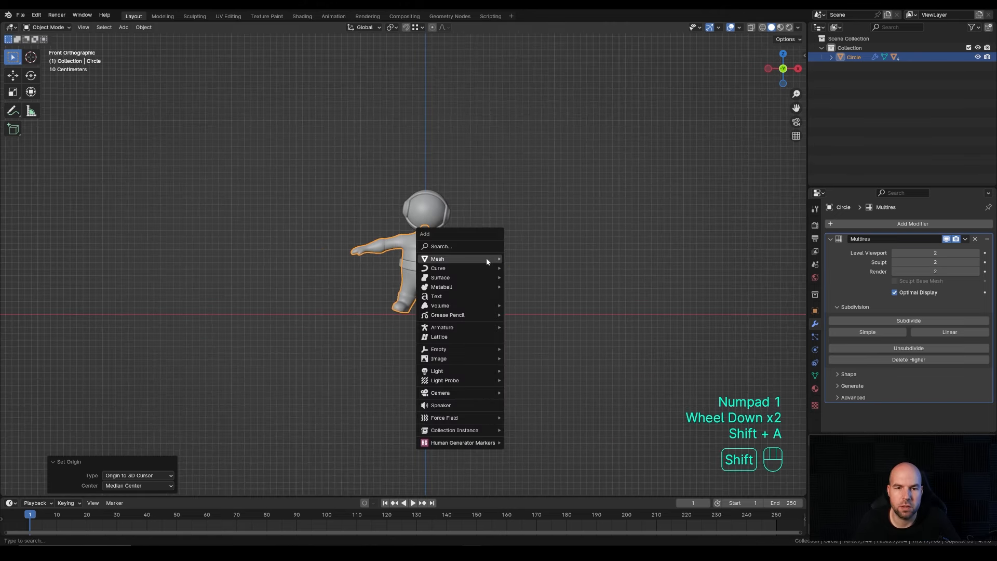
{"action": "mouse_move", "coordinate": [493, 394]}
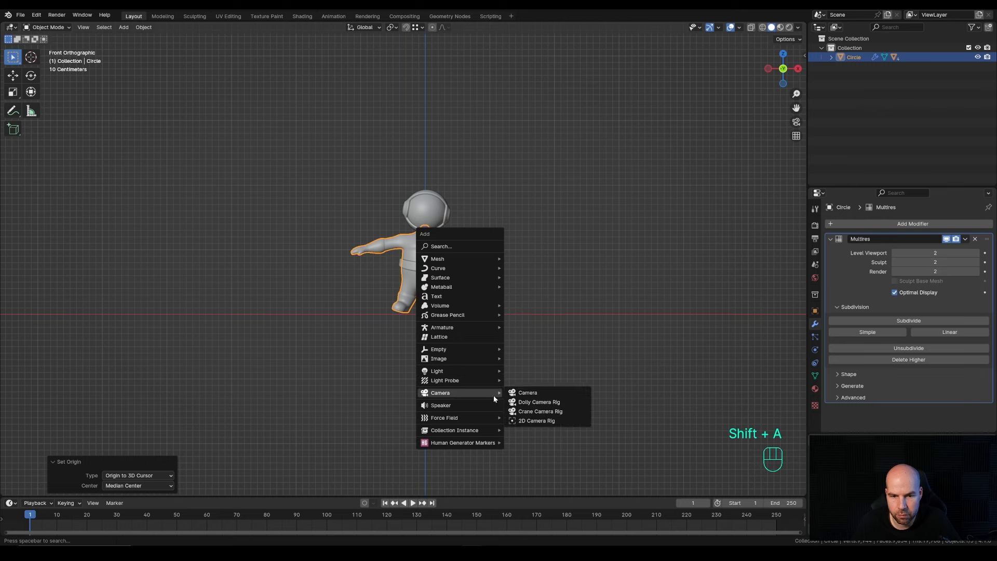
{"action": "left_click", "coordinate": [529, 392]}
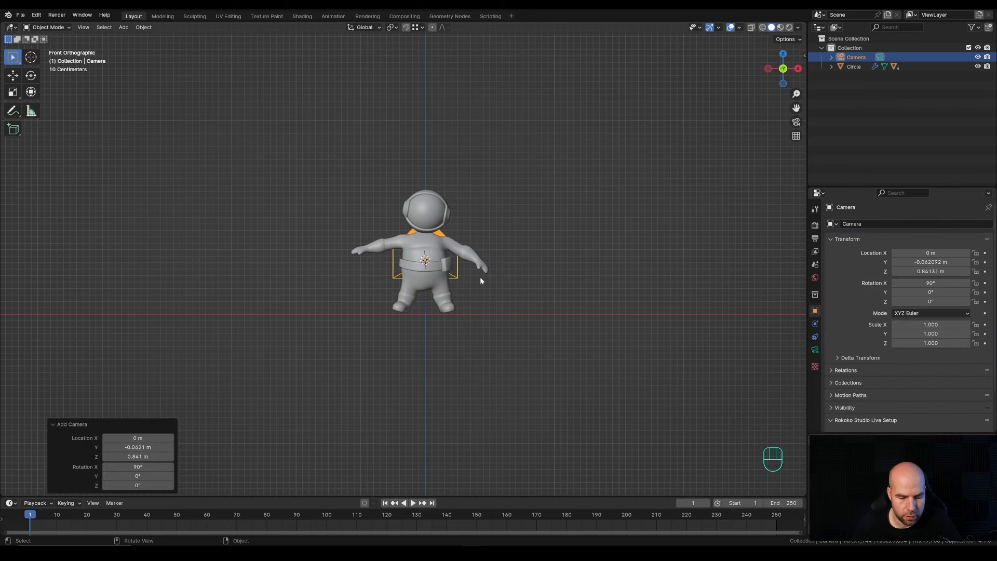
{"action": "key", "text": "ctrl"}
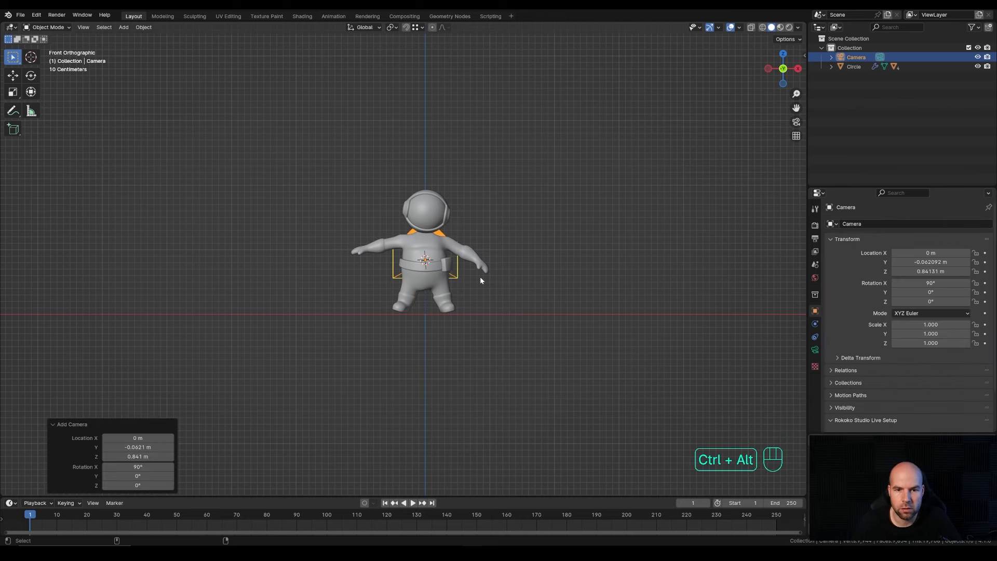
{"action": "key", "text": "ctrl+alt+KP_0"}
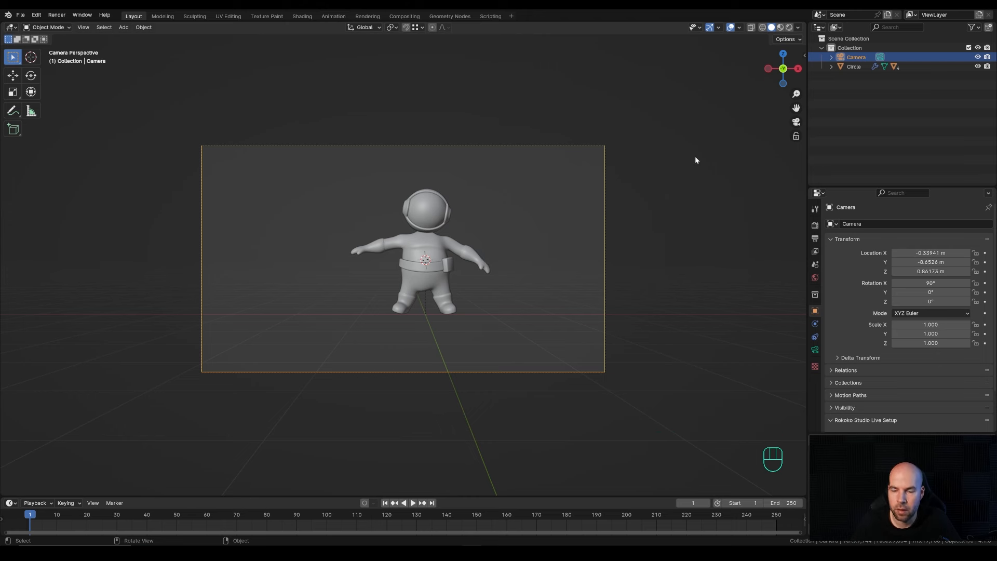
- Lock the camera to the view and centre the astronaut in frame, with the camera at about X 0.025, Y -7.21, Z 1.04 m
{"action": "key", "text": "n"}
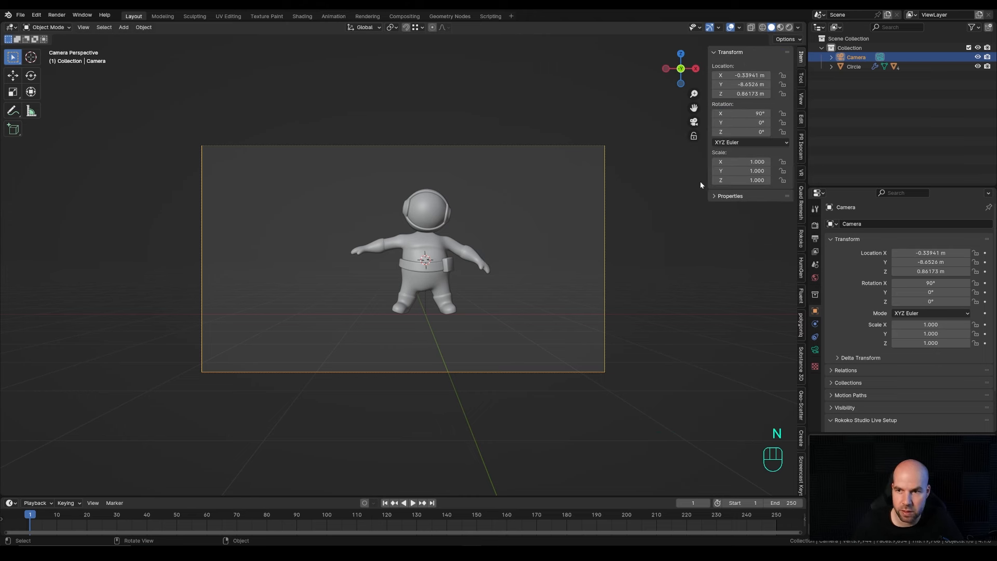
{"action": "left_click", "coordinate": [800, 99]}
{"action": "left_click", "coordinate": [748, 167]}
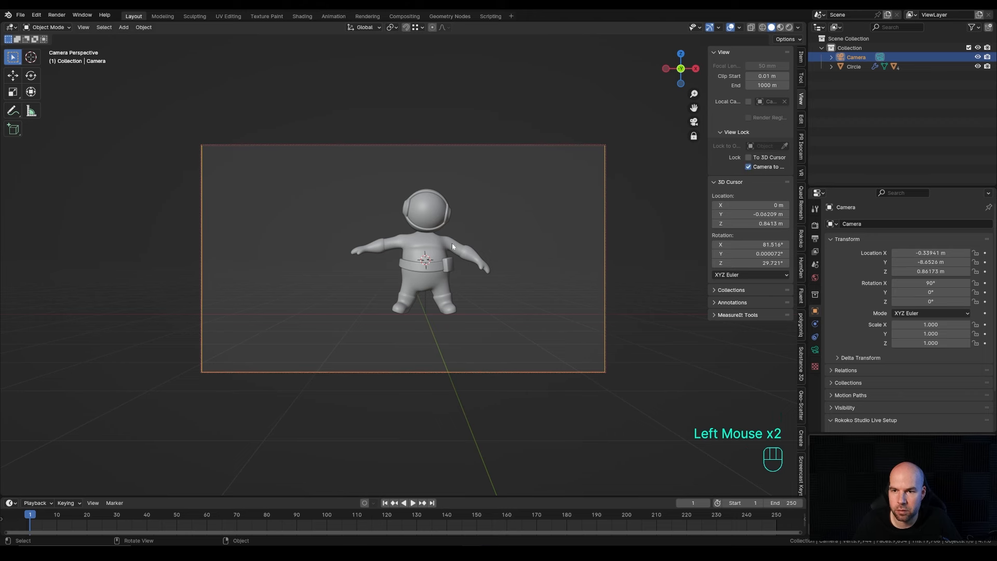
{"action": "mouse_move", "coordinate": [489, 266]}
{"action": "middle_mouse_down", "text": "shift"}
{"action": "mouse_move", "coordinate": [457, 263]}
{"action": "mouse_move", "coordinate": [541, 257]}
{"action": "mouse_move", "coordinate": [475, 250]}
{"action": "mouse_move", "coordinate": [482, 242]}
{"action": "mouse_move", "coordinate": [481, 254]}
{"action": "middle_mouse_up", "text": "shift"}
{"action": "scroll", "coordinate": [455, 257], "scroll_direction": "down", "scroll_amount": 1, "text": "shift"}
{"action": "scroll", "coordinate": [475, 250], "scroll_direction": "up", "scroll_amount": 2}
{"action": "scroll", "coordinate": [488, 251], "scroll_direction": "down", "scroll_amount": 2}
{"action": "scroll", "coordinate": [488, 254], "scroll_direction": "up", "scroll_amount": 1}
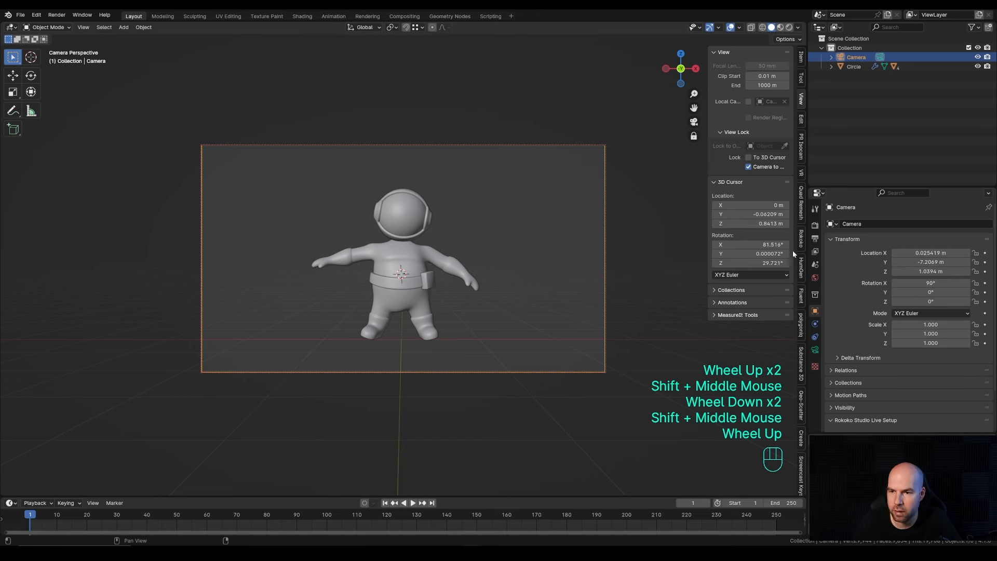
- Set the render resolution to 1600 × 1200 px and reframe the astronaut in the camera view
{"action": "left_click", "coordinate": [815, 238]}
{"action": "left_click", "coordinate": [930, 236]}
{"action": "type", "text": "1600"}
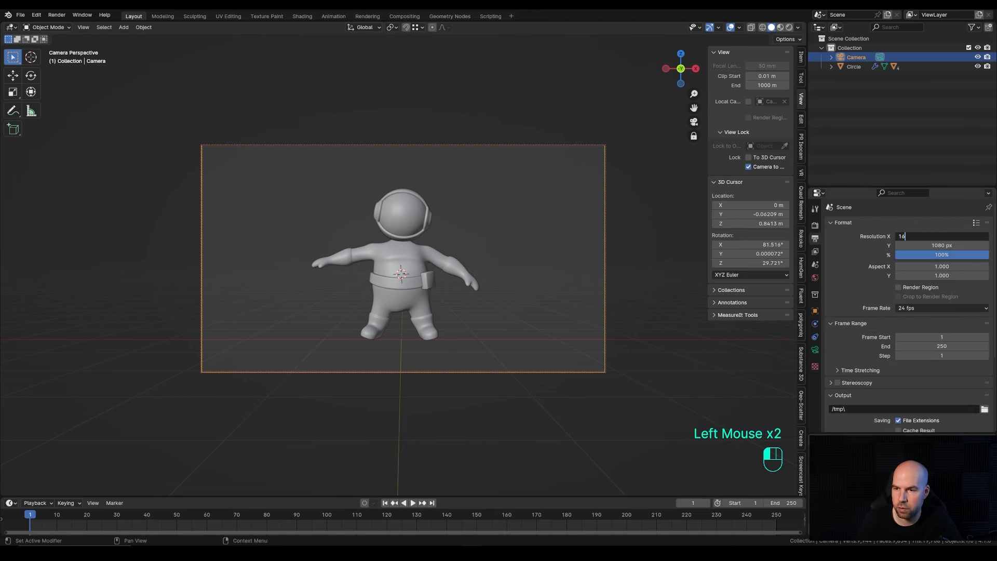
{"action": "key", "text": "Tab"}
{"action": "type", "text": "1200"}
{"action": "key", "text": "Return"}
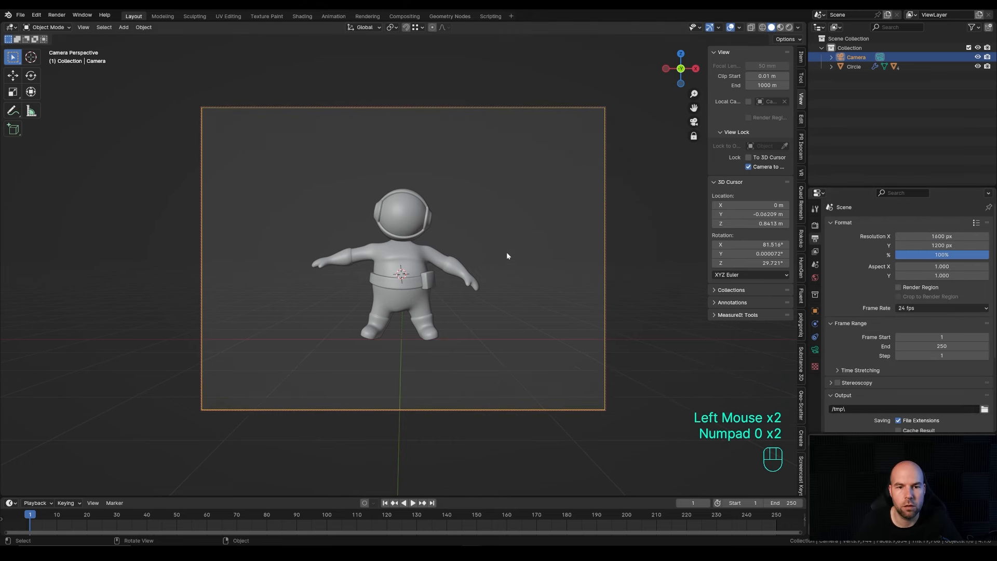
{"action": "middle_click_drag", "start_coordinate": [508, 256], "coordinate": [527, 247], "text": "shift"}
- Tilt the suit body to about -23.9° in Y rotation and move it to about Z 0.916 m
{"action": "left_click", "coordinate": [470, 264]}
{"action": "key", "text": "r"}
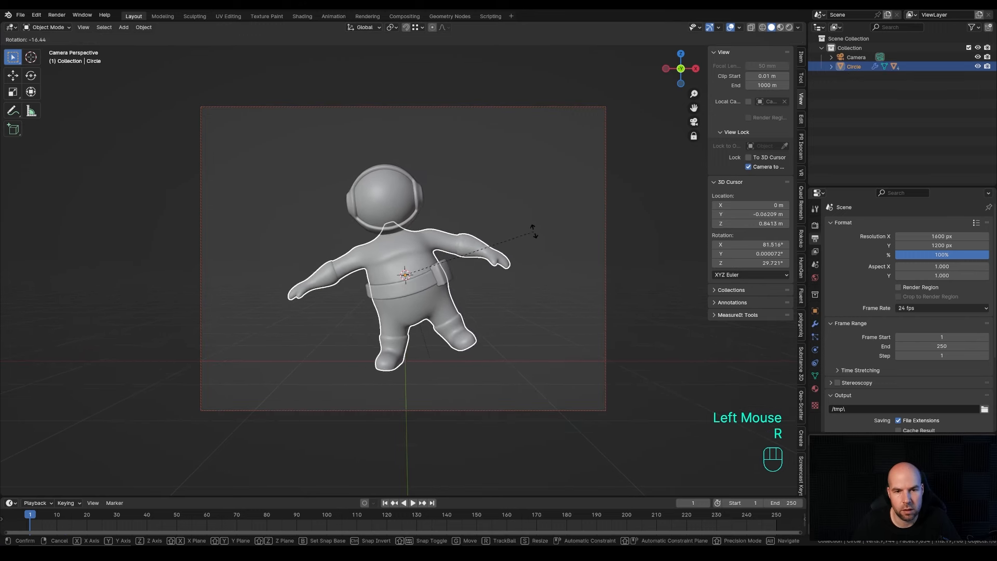
{"action": "left_click", "coordinate": [528, 215]}
{"action": "key", "text": "g"}
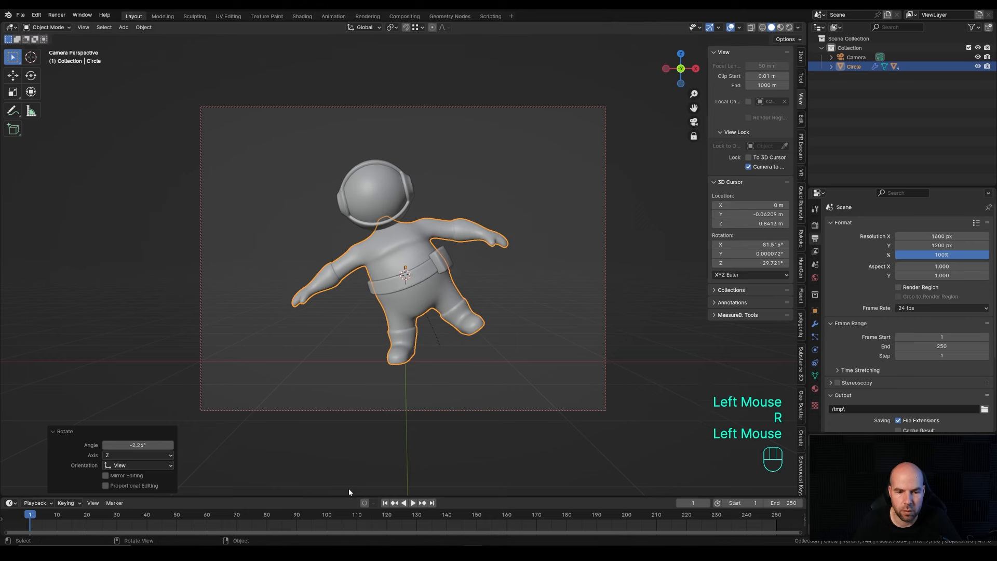
- Enlarge the timeline area and turn off locking the camera to the view
{"action": "left_click", "coordinate": [341, 495]}
{"action": "left_click_drag", "start_coordinate": [340, 494], "coordinate": [346, 419]}
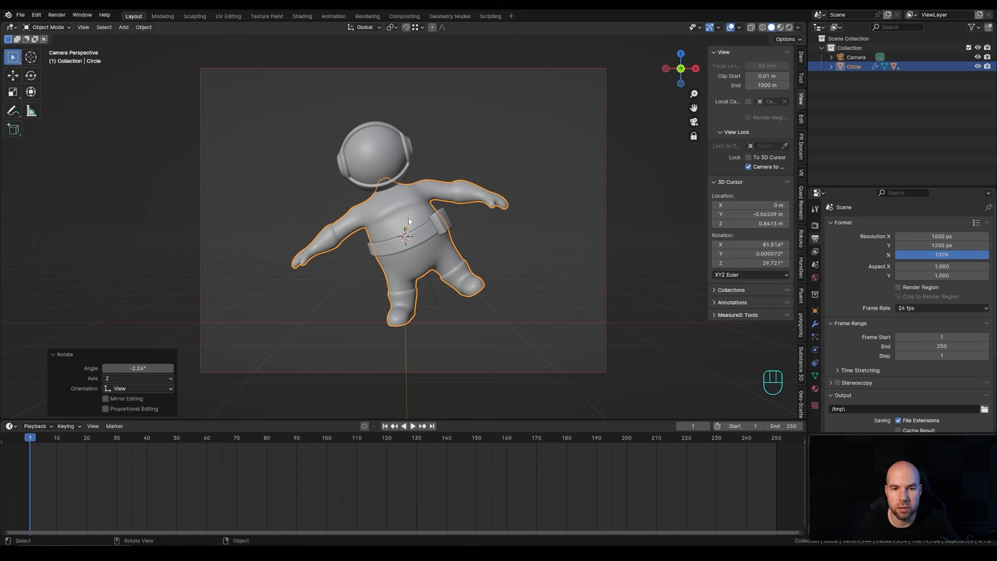
{"action": "double_click", "coordinate": [734, 181]}
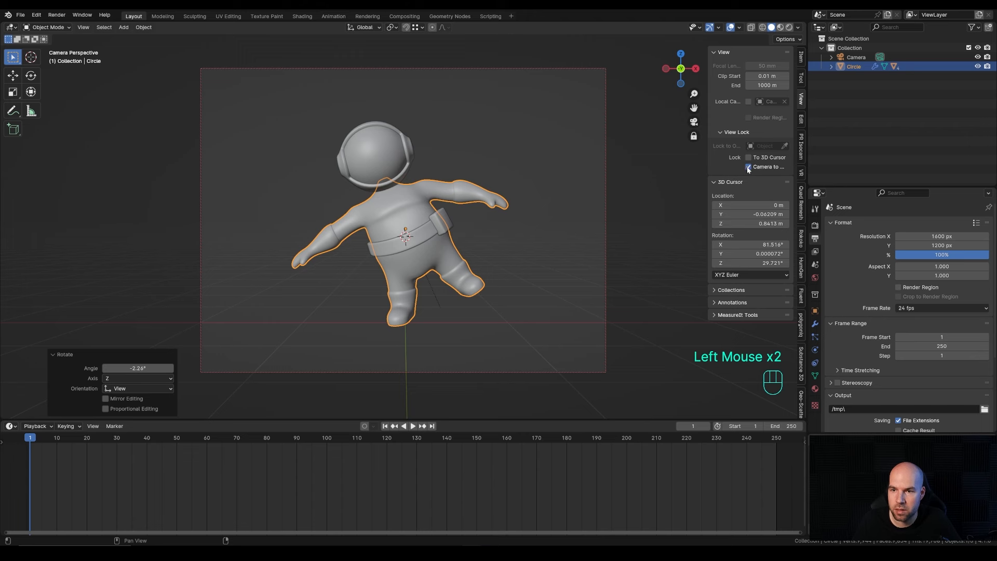
{"action": "left_click", "coordinate": [749, 167]}
- Insert keyframes at frame 1 for the suit body's Y rotation and its X, Y and Z location
{"action": "left_click", "coordinate": [801, 58]}
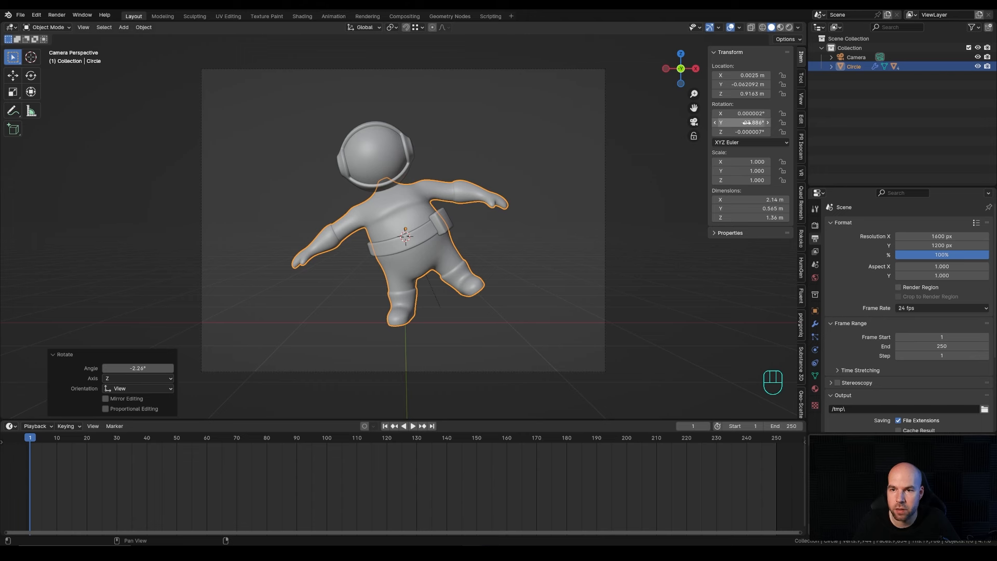
{"action": "right_click_drag", "start_coordinate": [747, 122], "coordinate": [705, 128]}
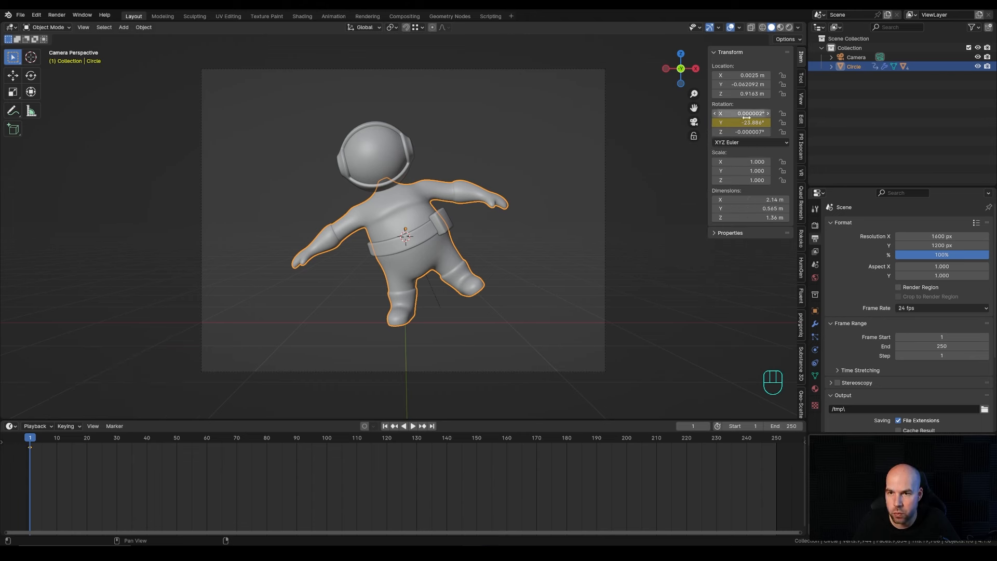
{"action": "right_click_drag", "start_coordinate": [740, 84], "coordinate": [714, 77]}
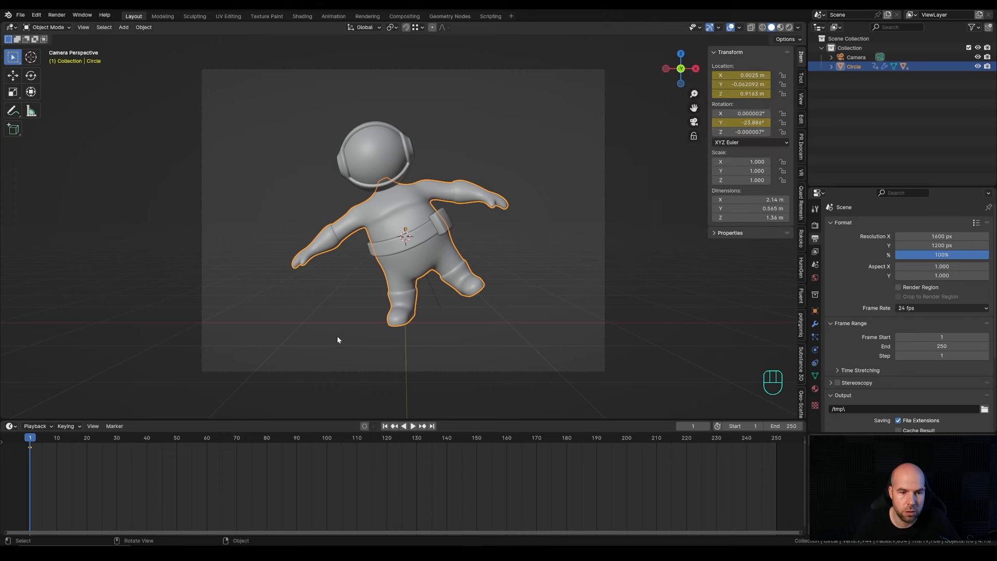
{"action": "scroll", "coordinate": [338, 339], "scroll_direction": "down", "scroll_amount": 2}
{"action": "left_click", "coordinate": [33, 449]}
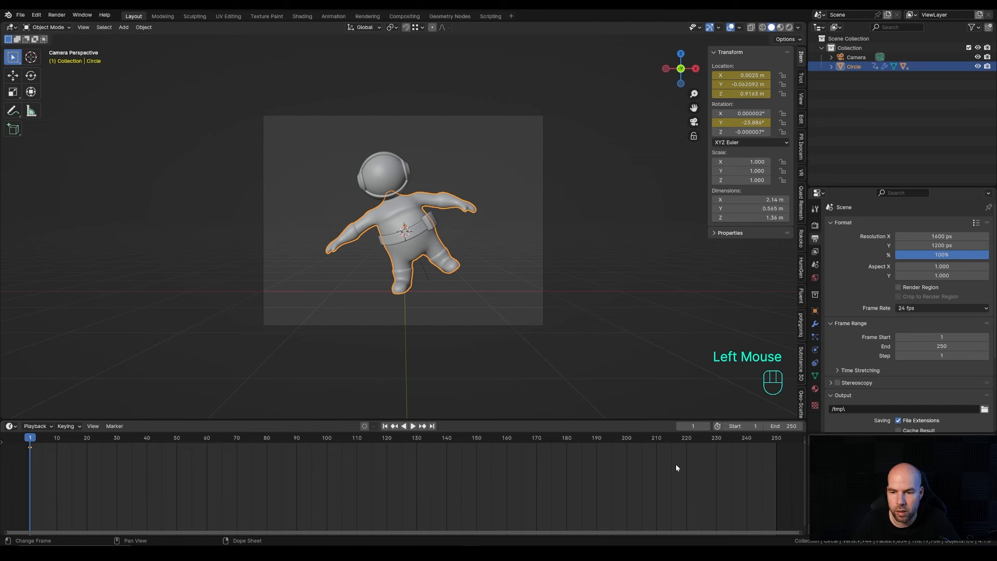
- Set the animation's end frame to 120 and the frame rate to 30 fps
{"action": "left_click_drag", "start_coordinate": [33, 439], "coordinate": [278, 439]}
{"action": "double_click", "coordinate": [784, 426]}
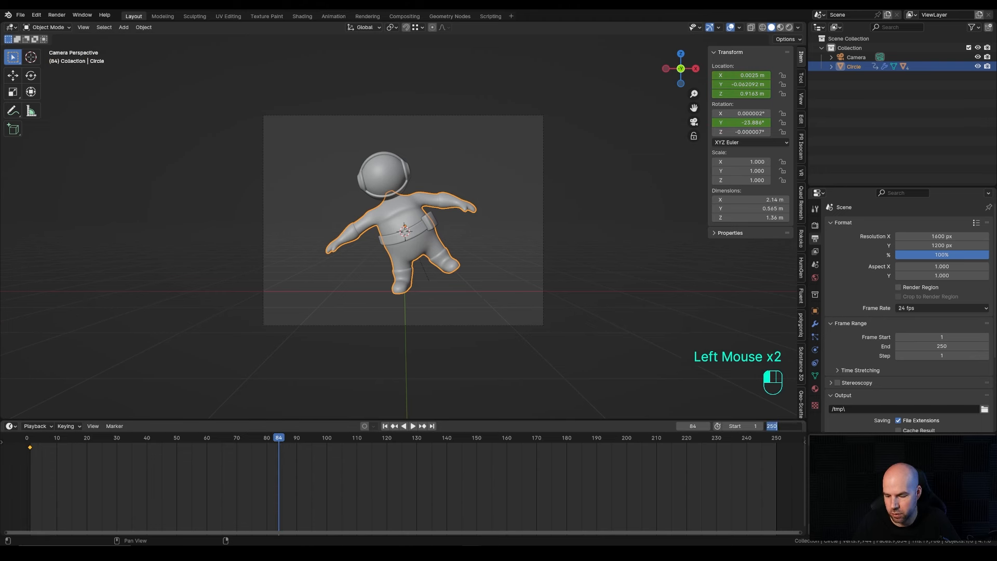
{"action": "type", "text": "120"}
{"action": "key", "text": "Return"}
{"action": "left_click", "coordinate": [929, 308]}
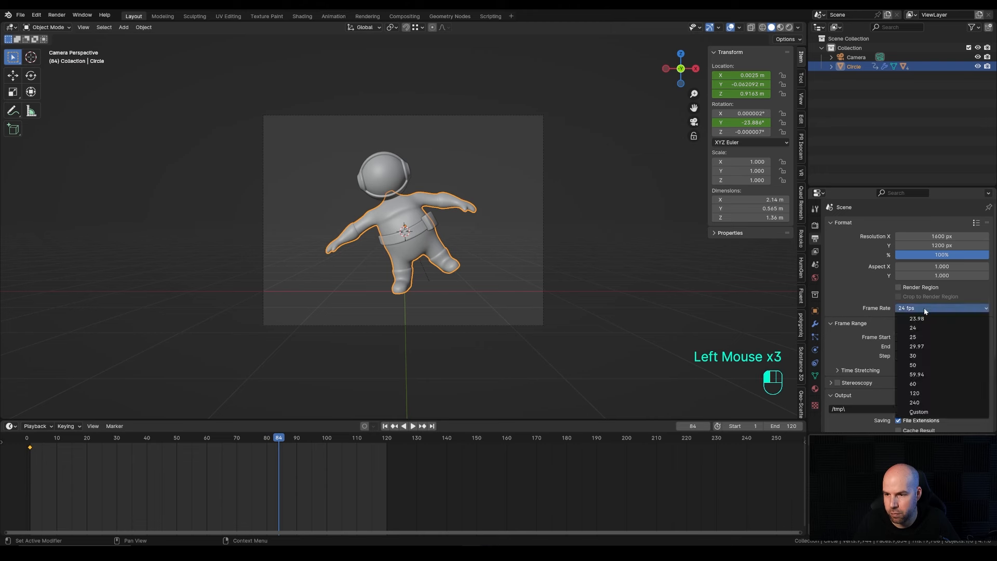
{"action": "left_click", "coordinate": [930, 356]}
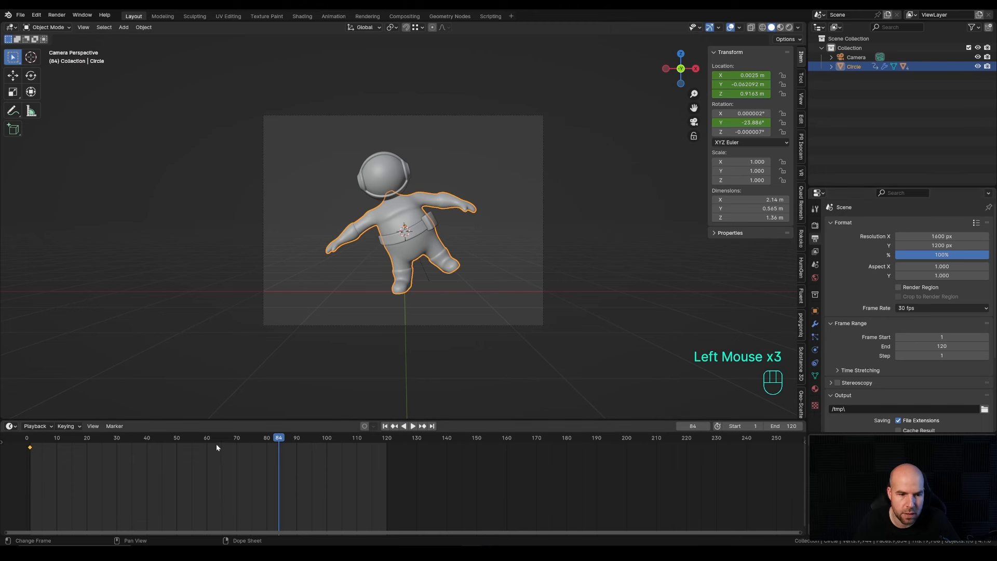
- Play the animation from the beginning to judge its timing, then return the playhead to frame 3
{"action": "left_click_drag", "start_coordinate": [216, 445], "coordinate": [52, 443]}
{"action": "left_click", "coordinate": [27, 438]}
{"action": "key", "text": "space"}
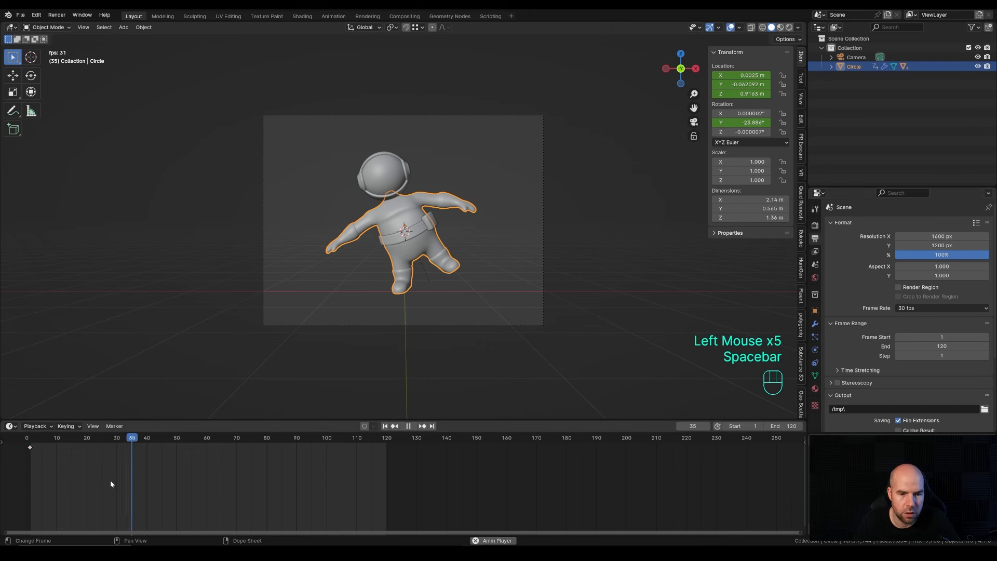
{"action": "key", "text": "space"}
{"action": "left_click", "coordinate": [45, 478]}
{"action": "key", "text": "space"}
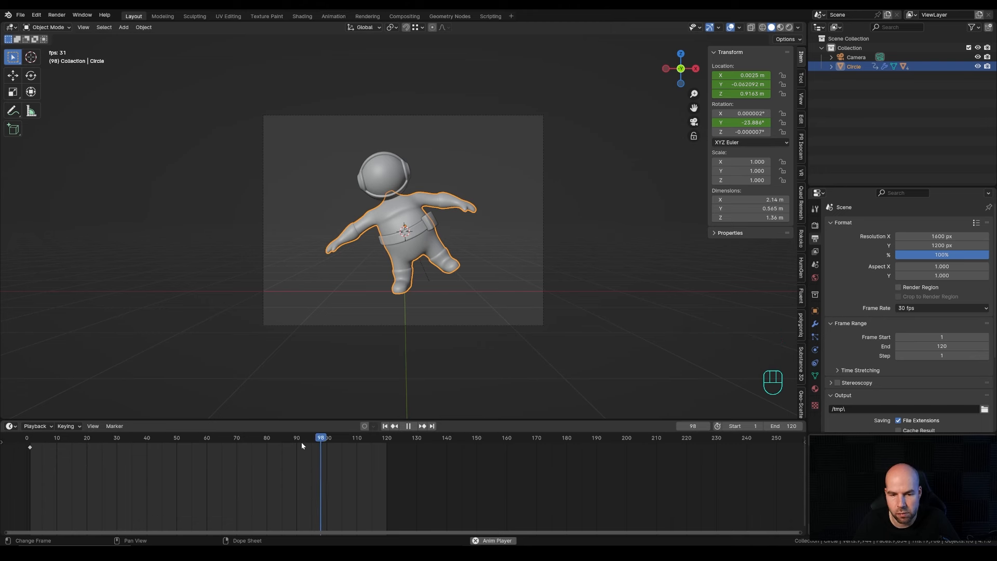
{"action": "key", "text": "space"}
{"action": "left_click", "coordinate": [34, 442]}
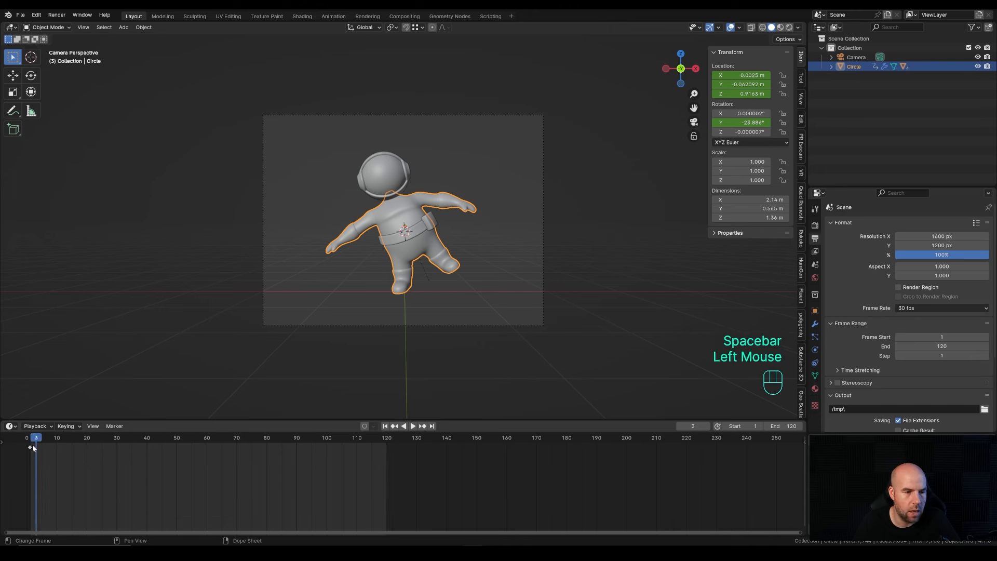
- Duplicate the suit body's frame 1 keyframes to frame 121 and return the playhead to frame 1
{"action": "left_click", "coordinate": [30, 448]}
{"action": "key", "text": "shift+d"}
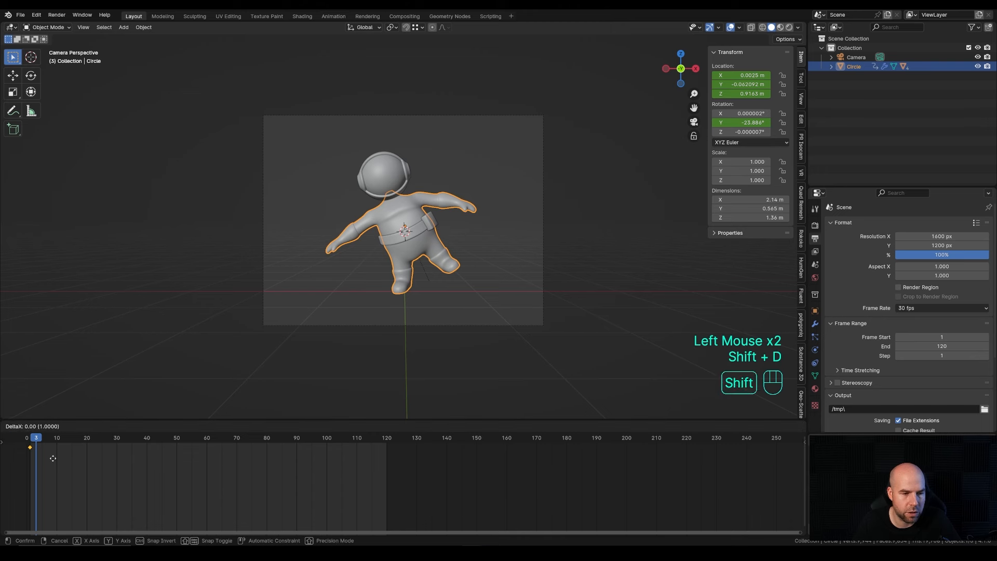
{"action": "left_click", "coordinate": [411, 473]}
{"action": "double_click", "coordinate": [28, 439]}
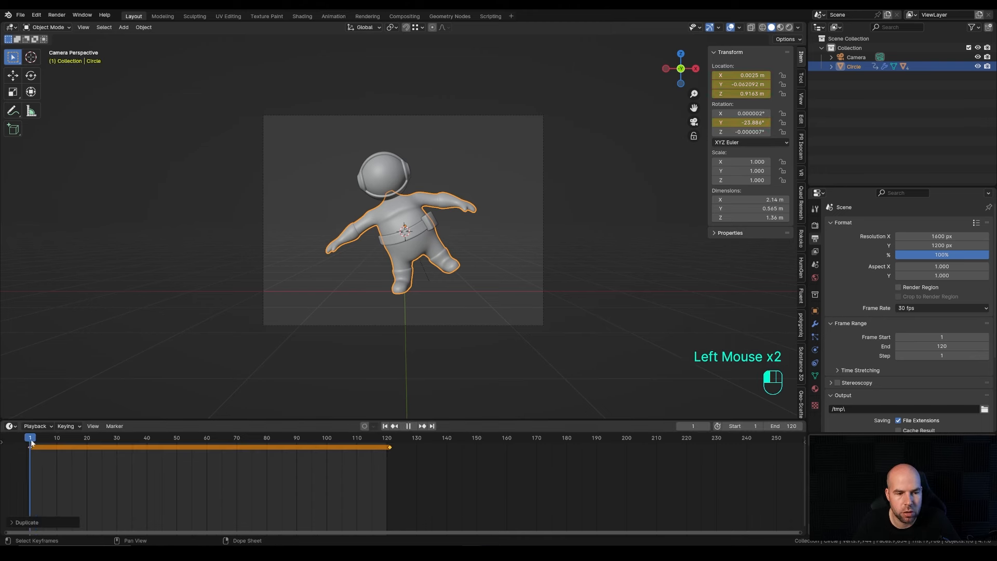
- At frame 50, move the suit body outside the camera frame's left edge, to about X -3.02 m and Z 1.38 m, and keyframe its location
{"action": "left_click_drag", "start_coordinate": [31, 441], "coordinate": [179, 456]}
{"action": "key", "text": "g"}
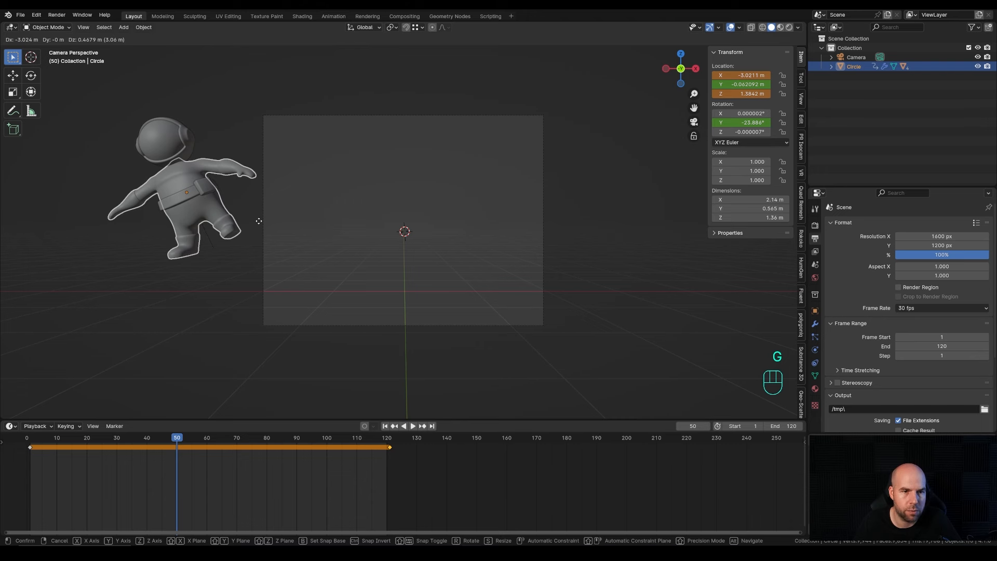
{"action": "left_click", "coordinate": [259, 221]}
{"action": "right_click", "coordinate": [728, 86]}
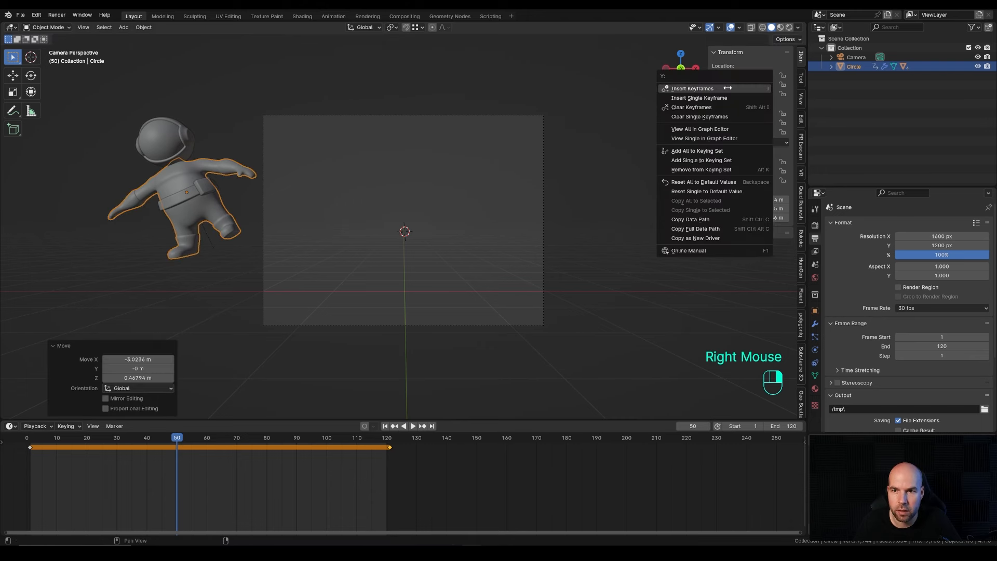
{"action": "left_click", "coordinate": [721, 89]}
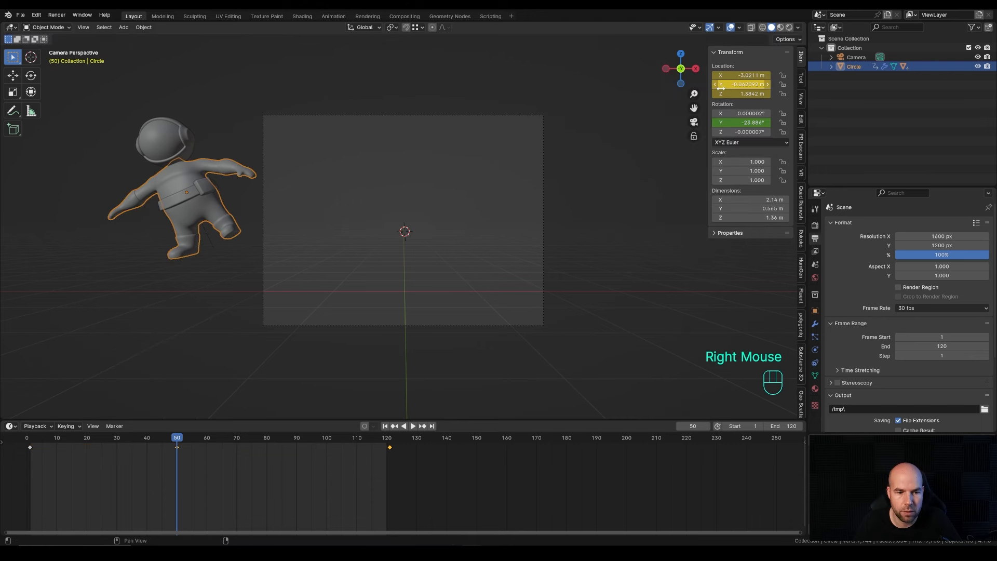
- At frame 51, move the suit body beyond the camera frame's right edge, to about X 3.45 m and Z 0.43 m, and keyframe its location
{"action": "left_click", "coordinate": [178, 440]}
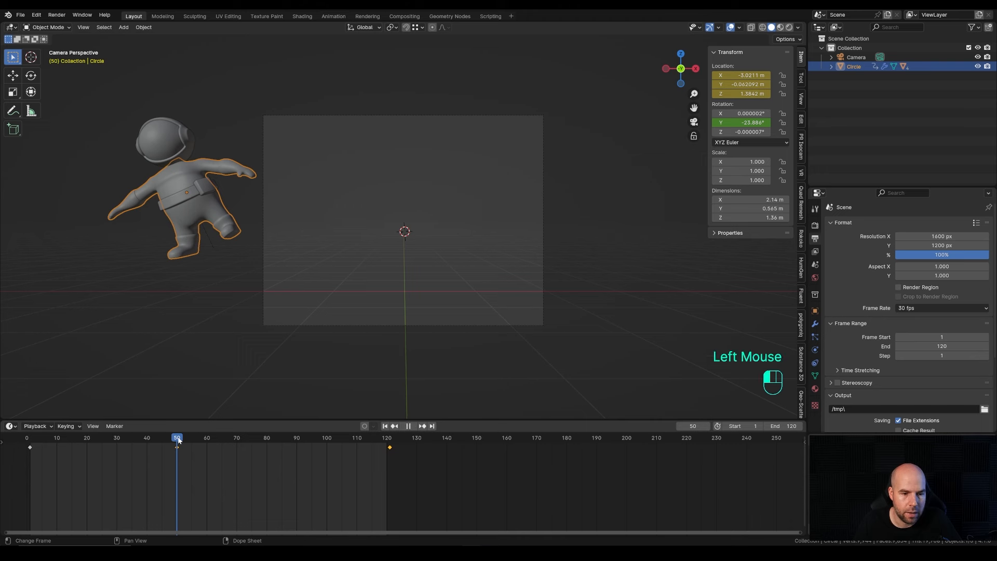
{"action": "left_click_drag", "start_coordinate": [177, 441], "coordinate": [180, 441]}
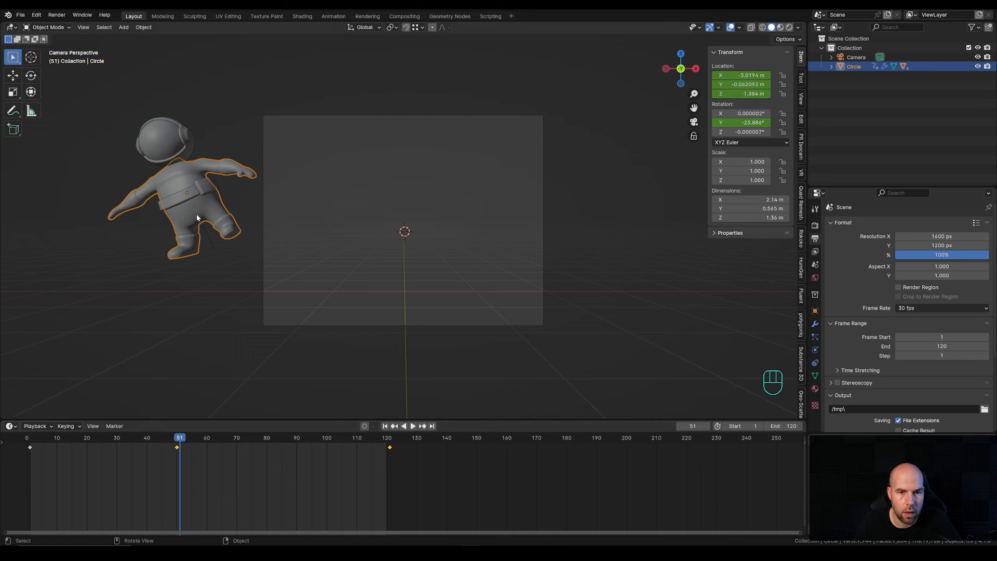
{"action": "key", "text": "g"}
{"action": "left_click", "coordinate": [662, 318]}
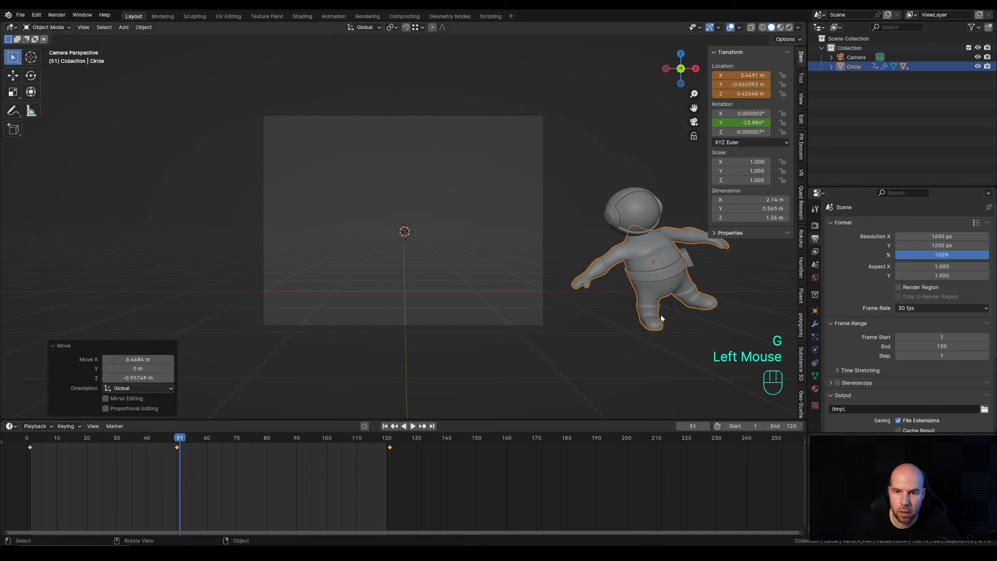
{"action": "right_click", "coordinate": [727, 94]}
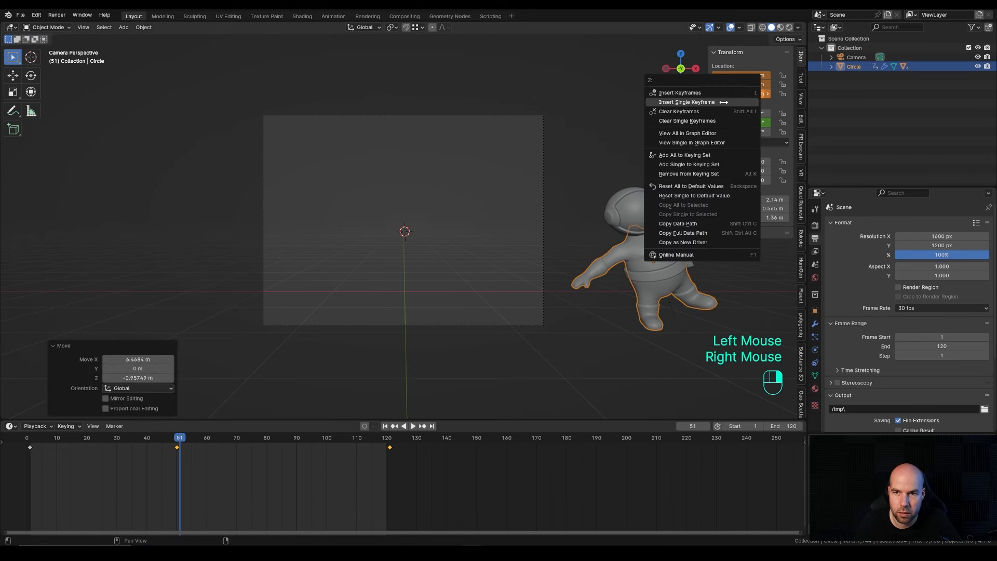
{"action": "left_click", "coordinate": [722, 93]}
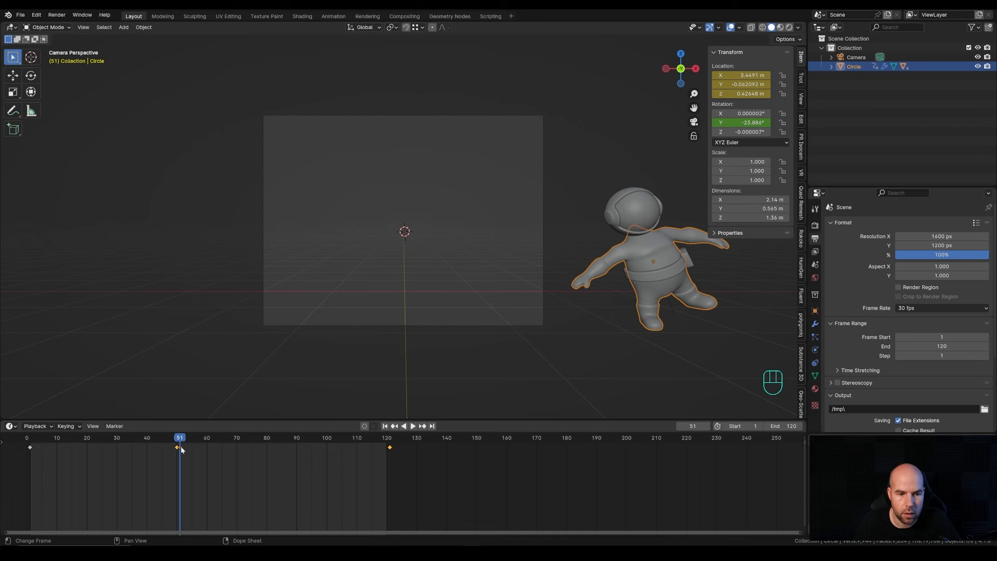
- Duplicate the frame 51 location keyframes to frame 65 so the astronaut pauses off-camera
{"action": "left_click", "coordinate": [180, 453]}
{"action": "double_click", "coordinate": [181, 447]}
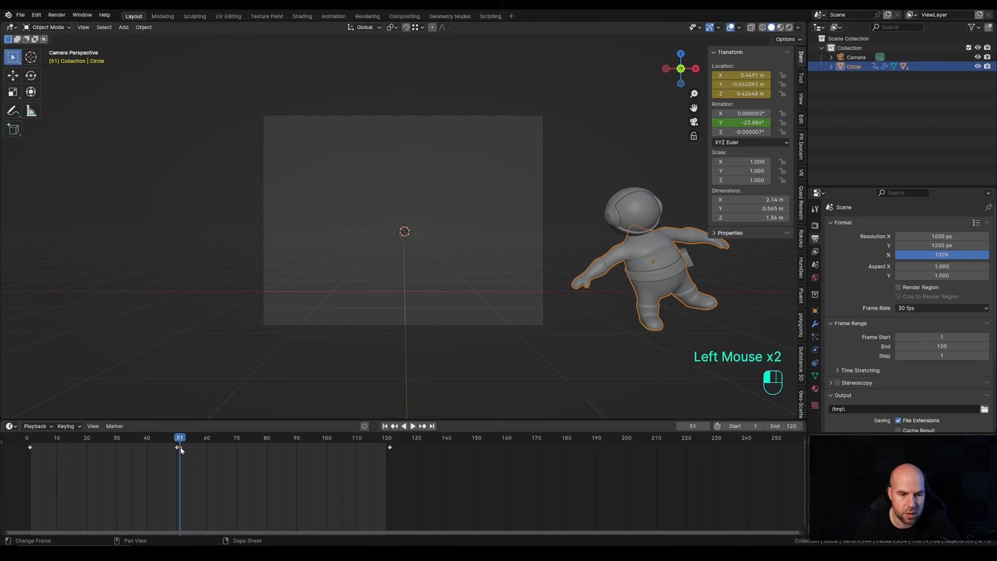
{"action": "key", "text": "shift+d"}
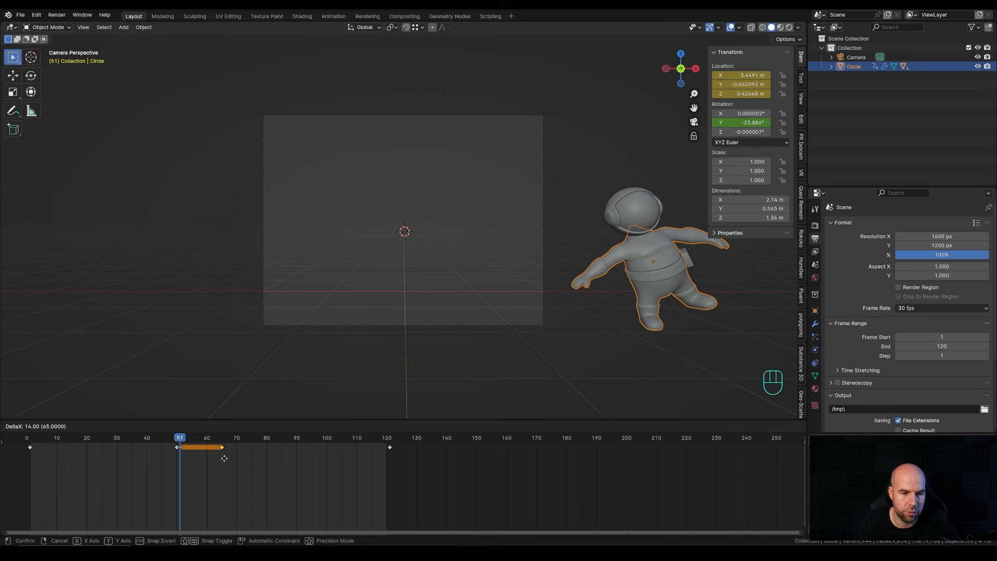
{"action": "left_click", "coordinate": [224, 458]}
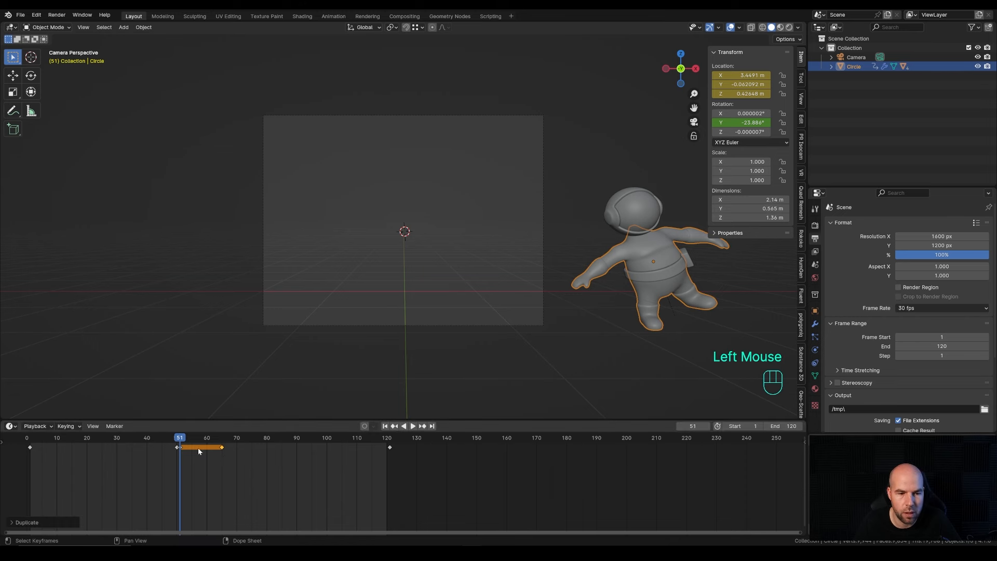
- Play and scrub through the animation to check how the astronaut leaves and re-enters the camera frame
{"action": "left_click_drag", "start_coordinate": [213, 438], "coordinate": [283, 439]}
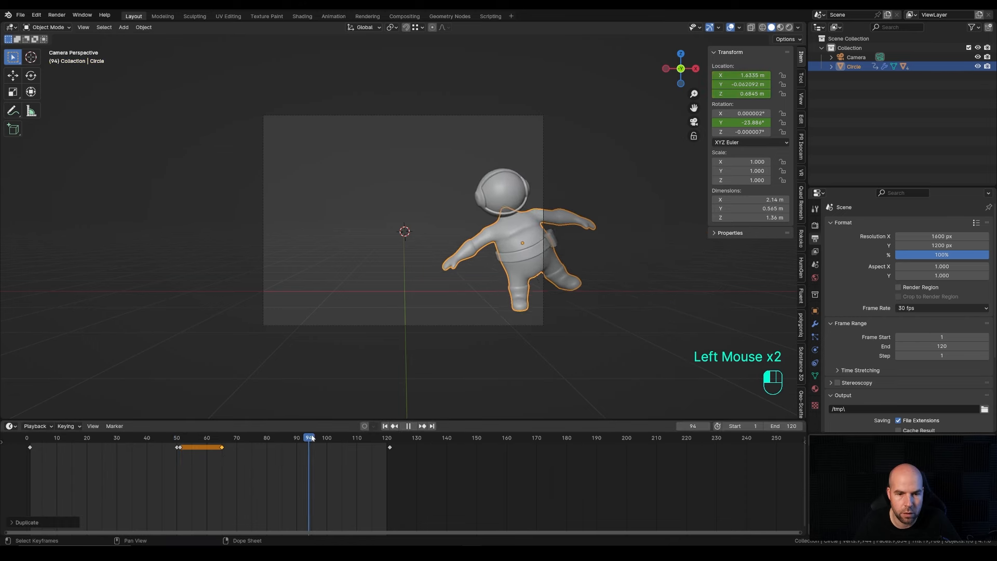
{"action": "key", "text": "space"}
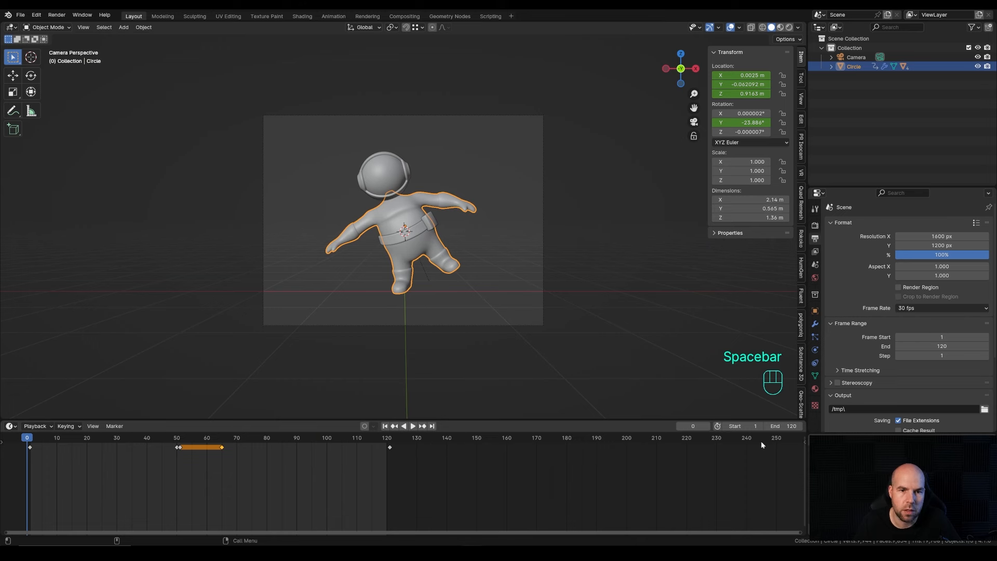
{"action": "left_click", "coordinate": [57, 440]}
{"action": "key", "text": "space"}
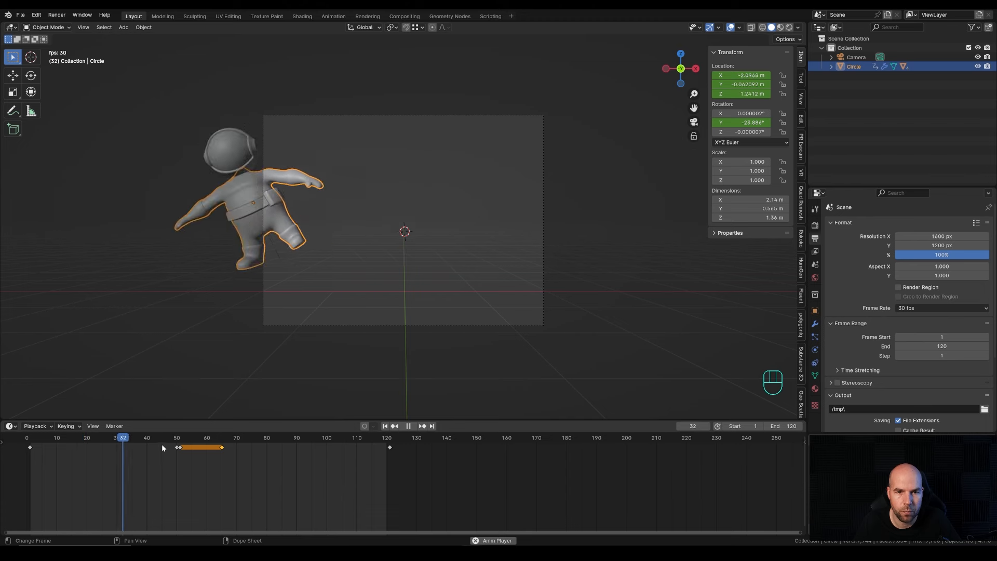
{"action": "double_click", "coordinate": [34, 438]}
{"action": "left_click_drag", "start_coordinate": [34, 437], "coordinate": [373, 440]}
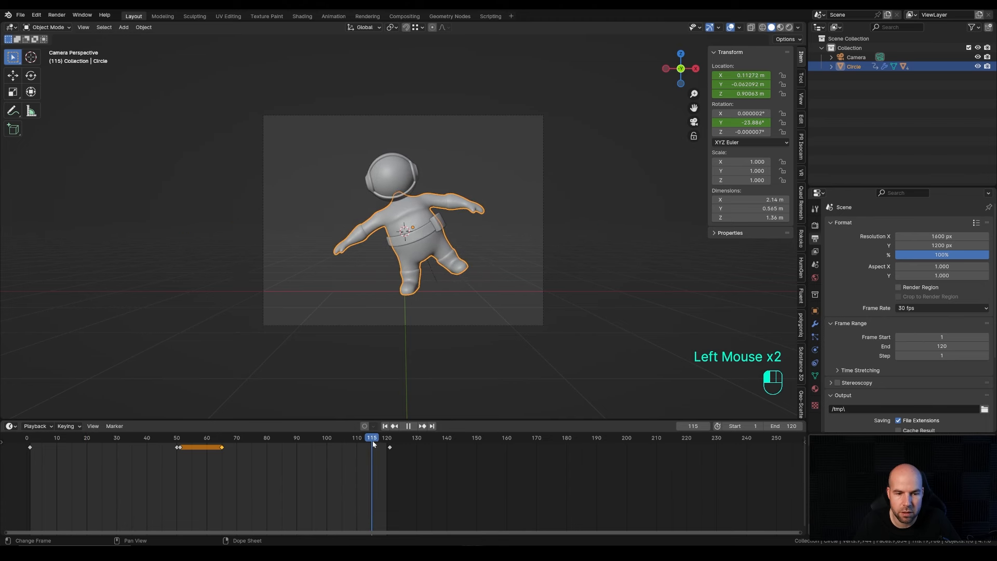
- Set the interpolation of all the suit body's keyframes to Linear
{"action": "key", "text": "a"}
{"action": "key", "text": "t"}
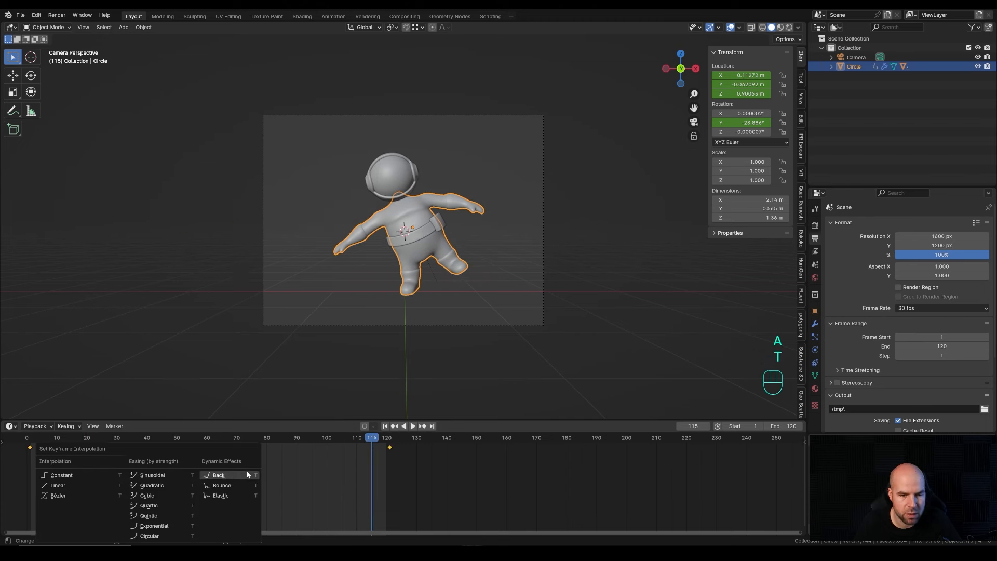
{"action": "left_click", "coordinate": [77, 485]}
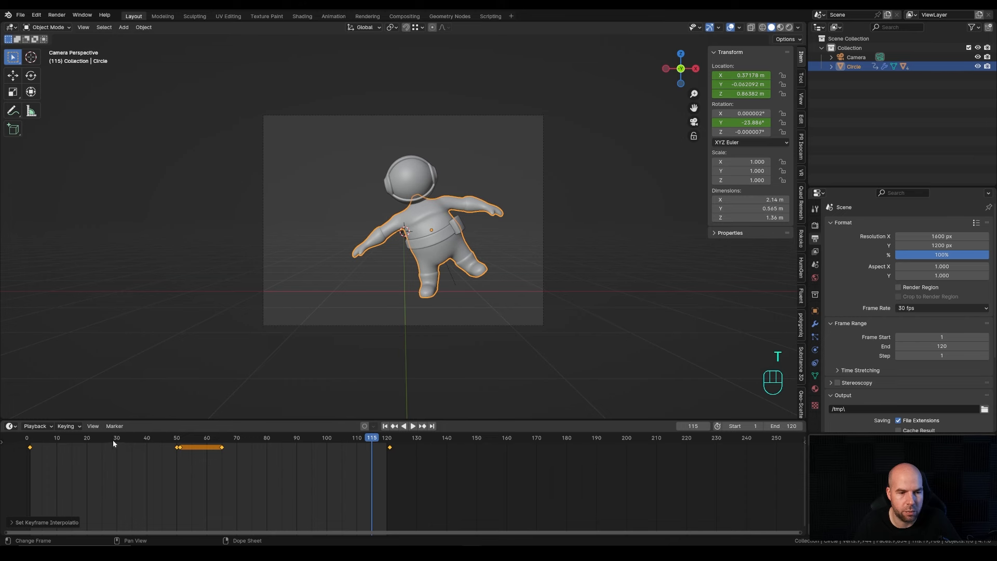
- Play the animation to check the astronaut's motion with the linear interpolation
{"action": "left_click", "coordinate": [23, 453]}
{"action": "key", "text": "space"}
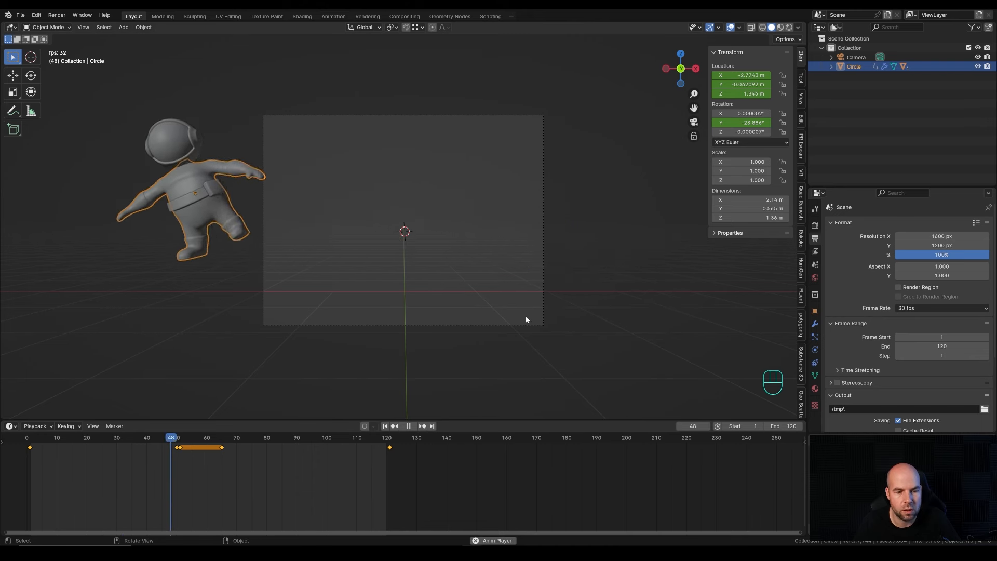
{"action": "key", "text": "space"}
- Set the interpolation of the frame 50 keyframe to Constant
{"action": "left_click", "coordinate": [177, 440]}
{"action": "left_click", "coordinate": [176, 441]}
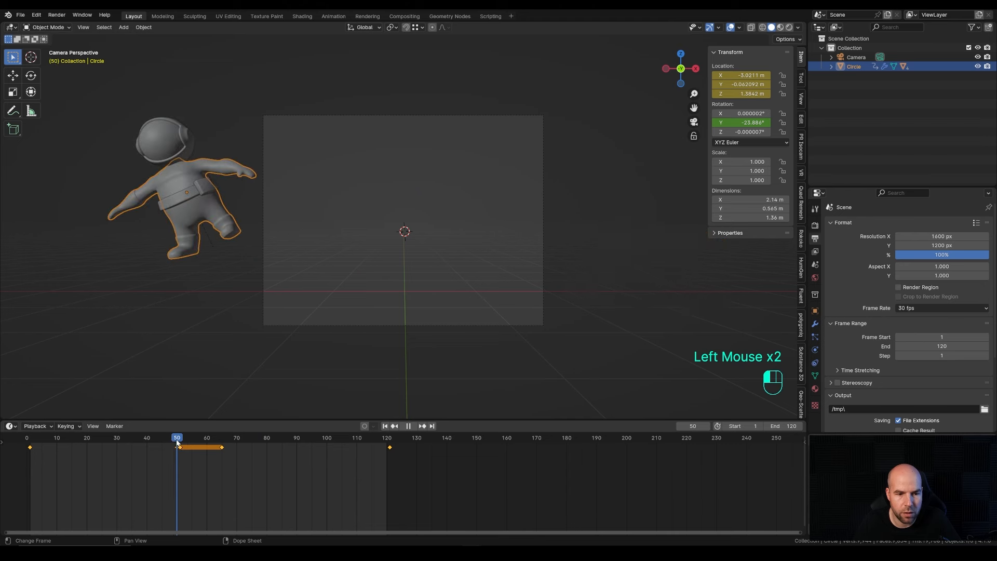
{"action": "left_click", "coordinate": [176, 447]}
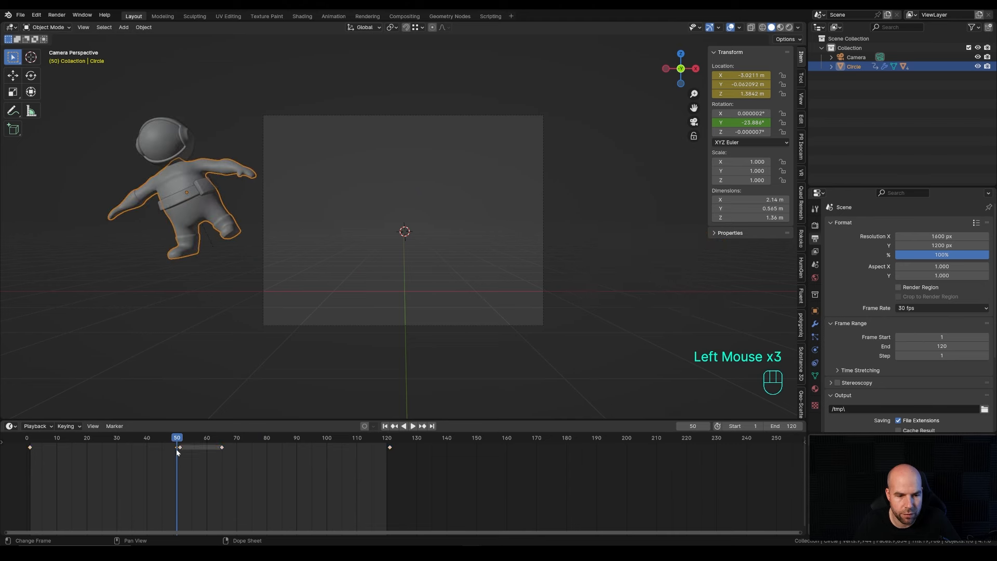
{"action": "key", "text": "t"}
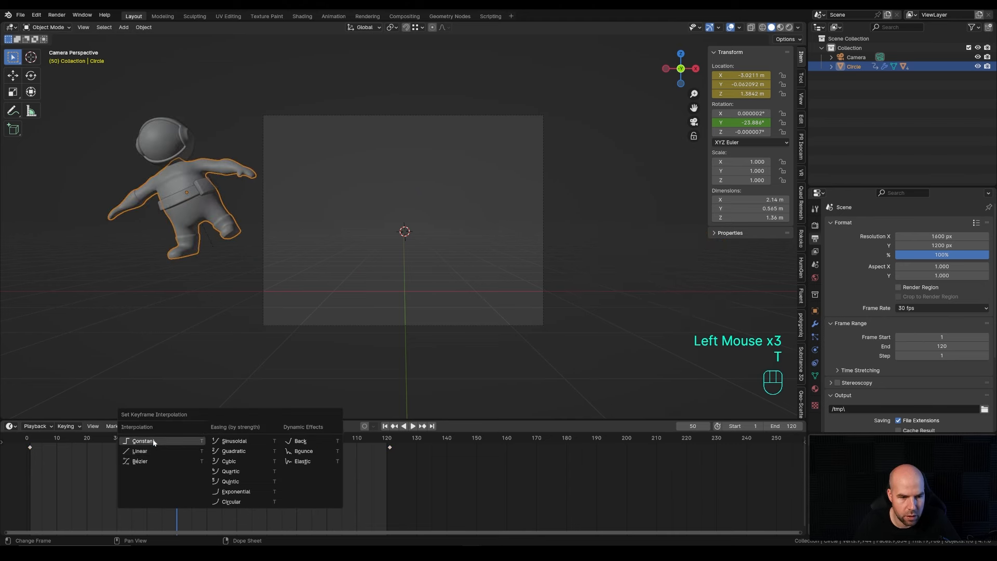
{"action": "left_click", "coordinate": [165, 441]}
- Try moving the frame 51 keyframes to frame 54 and scrub around frame 50 to compare
{"action": "left_click", "coordinate": [180, 447]}
{"action": "left_click", "coordinate": [180, 448]}
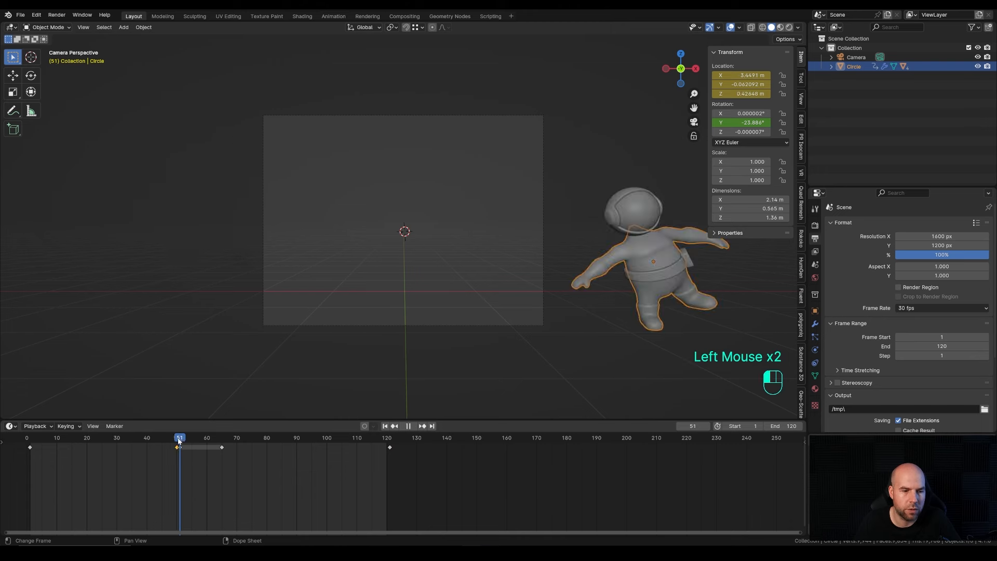
{"action": "key", "text": "g"}
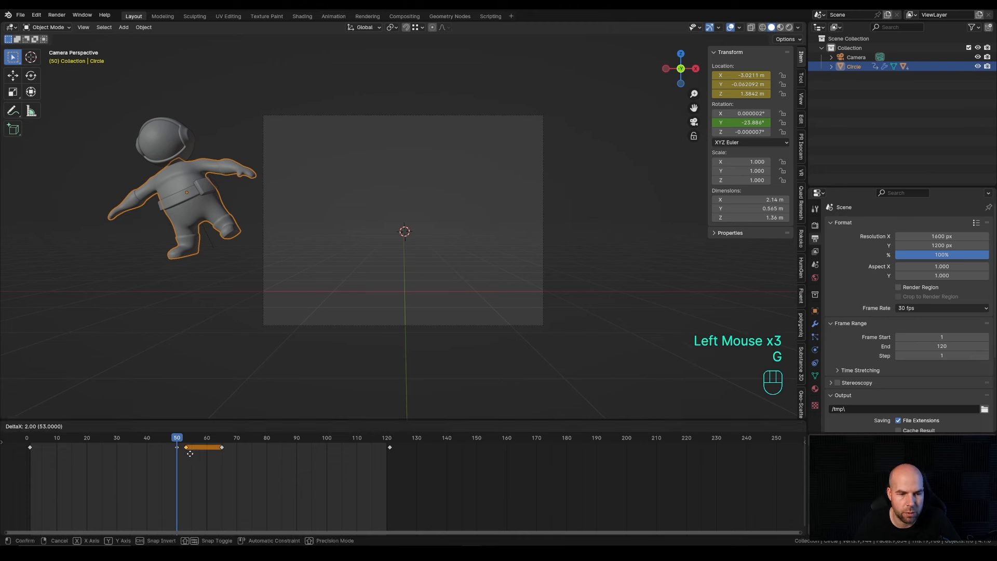
{"action": "left_click", "coordinate": [192, 453]}
{"action": "left_click", "coordinate": [180, 439]}
{"action": "mouse_move", "coordinate": [180, 439]}
{"action": "left_mouse_down"}
{"action": "mouse_move", "coordinate": [195, 439]}
{"action": "mouse_move", "coordinate": [165, 441]}
{"action": "left_mouse_up"}
- Move the frame 54 keyframes back to frame 51
{"action": "left_click", "coordinate": [192, 448]}
{"action": "key", "text": "g"}
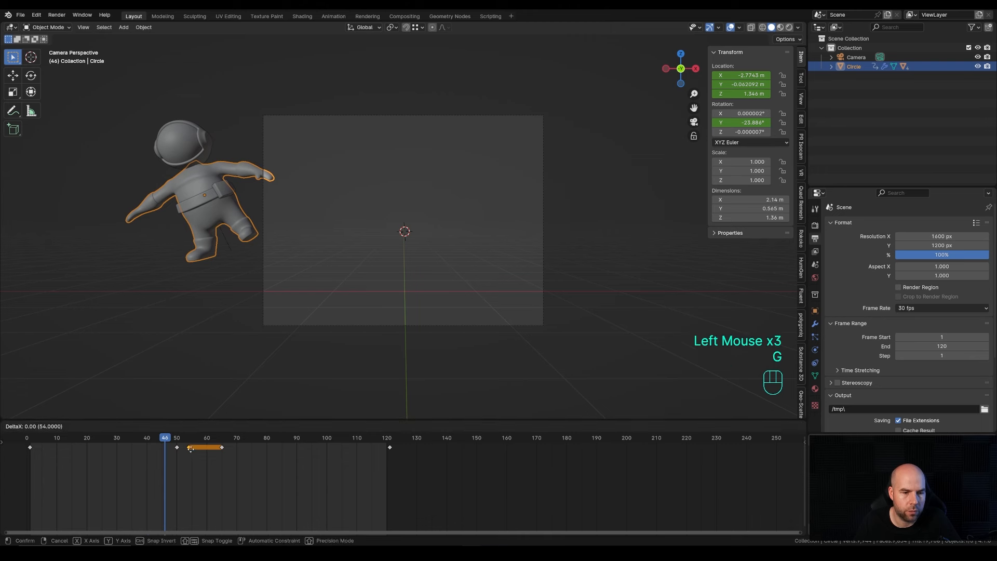
{"action": "key", "text": "x"}
{"action": "left_click", "coordinate": [180, 448]}
- Check the jump between frames 50 and 51, play the animation, and return the playhead to frame 1
{"action": "left_click", "coordinate": [176, 439]}
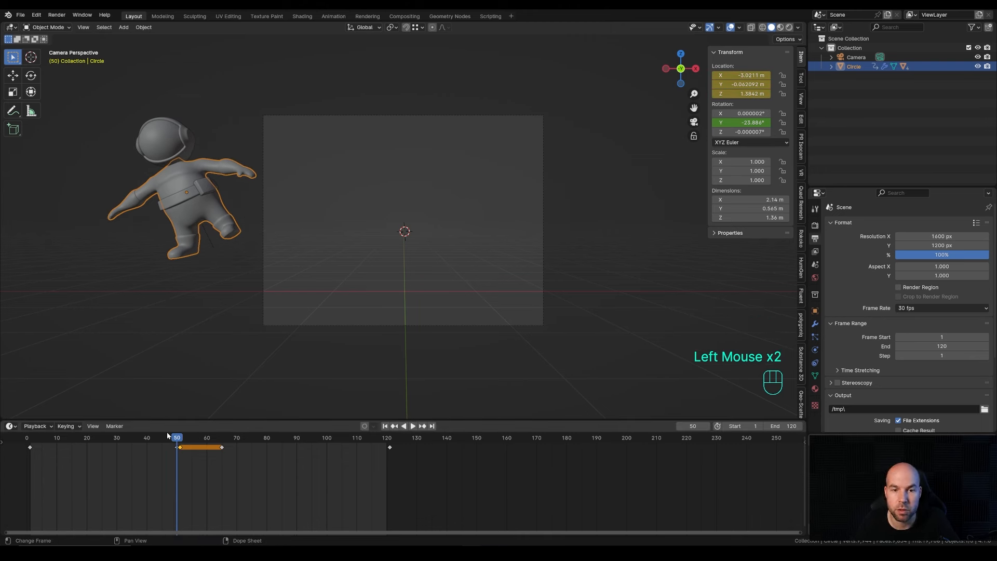
{"action": "left_click_drag", "start_coordinate": [177, 442], "coordinate": [181, 443]}
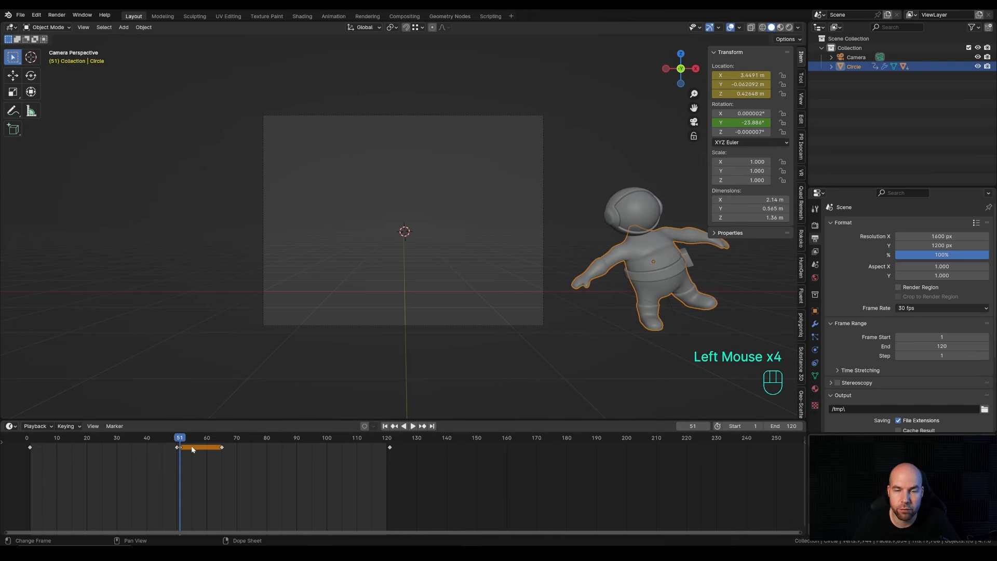
{"action": "left_click", "coordinate": [179, 443]}
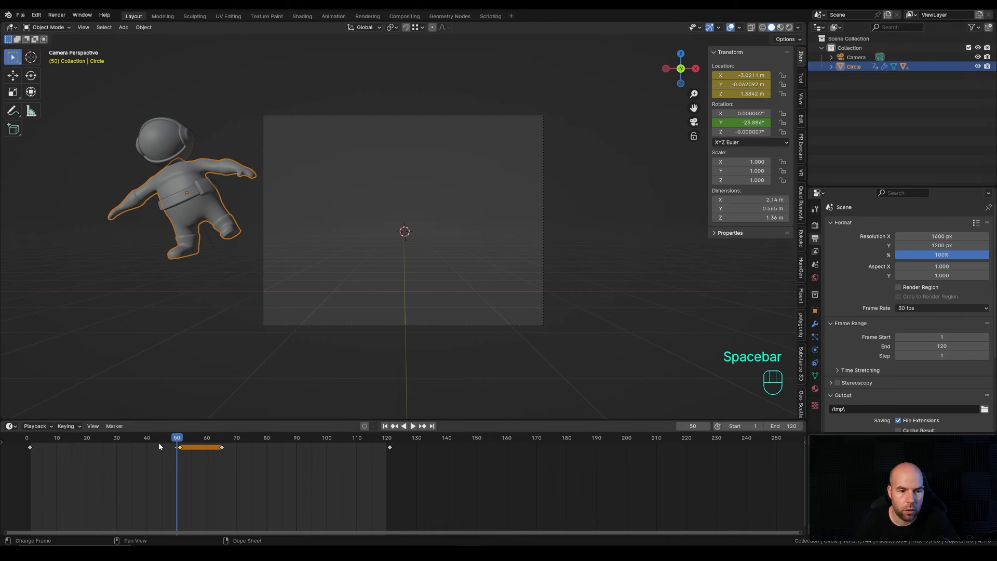
{"action": "key", "text": "space"}
{"action": "left_click_drag", "start_coordinate": [81, 439], "coordinate": [30, 439]}
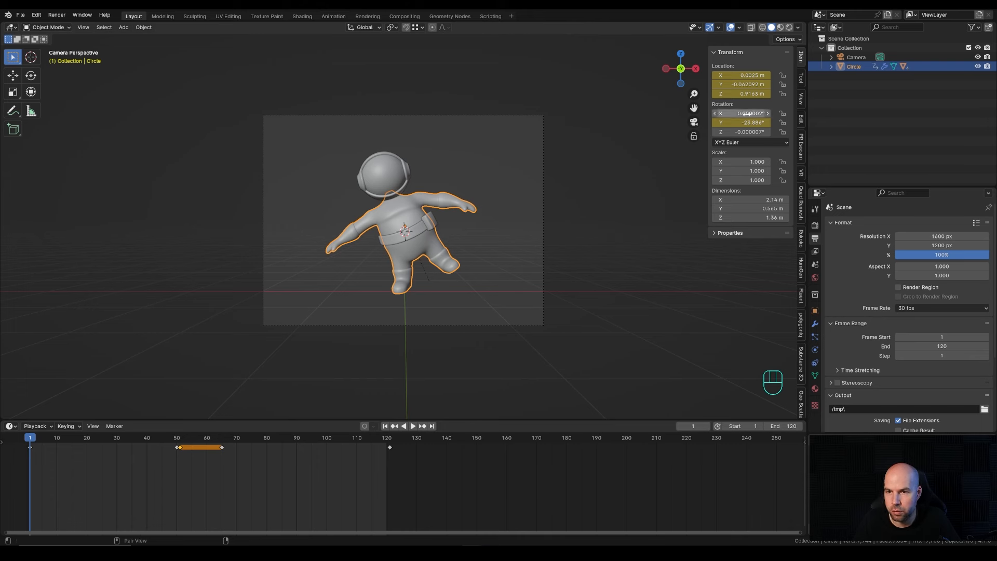
- At frame 50, add 180° to the suit body's Y rotation, insert a rotation keyframe, and advance to frame 51
{"action": "left_click_drag", "start_coordinate": [31, 439], "coordinate": [177, 448]}
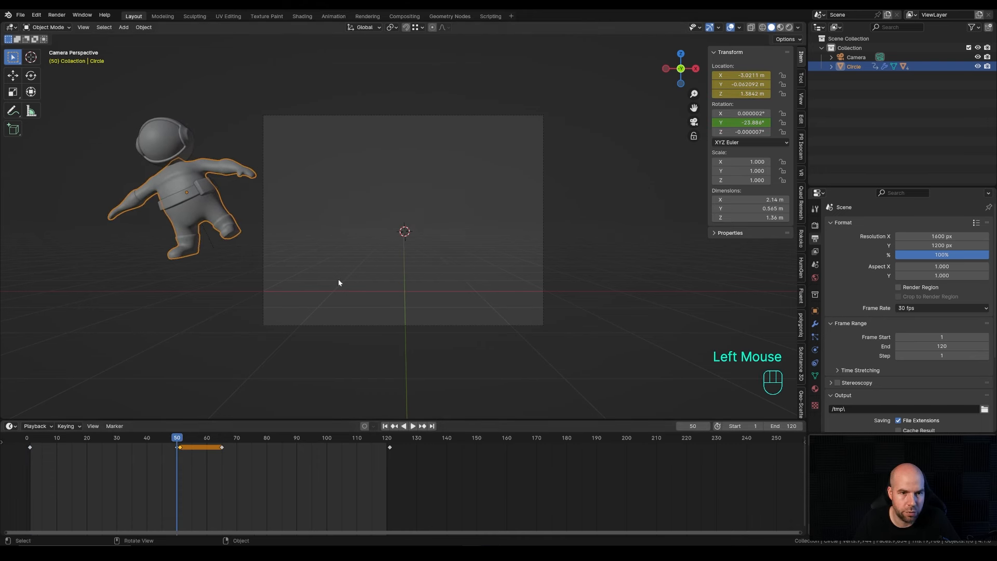
{"action": "left_click", "coordinate": [746, 123]}
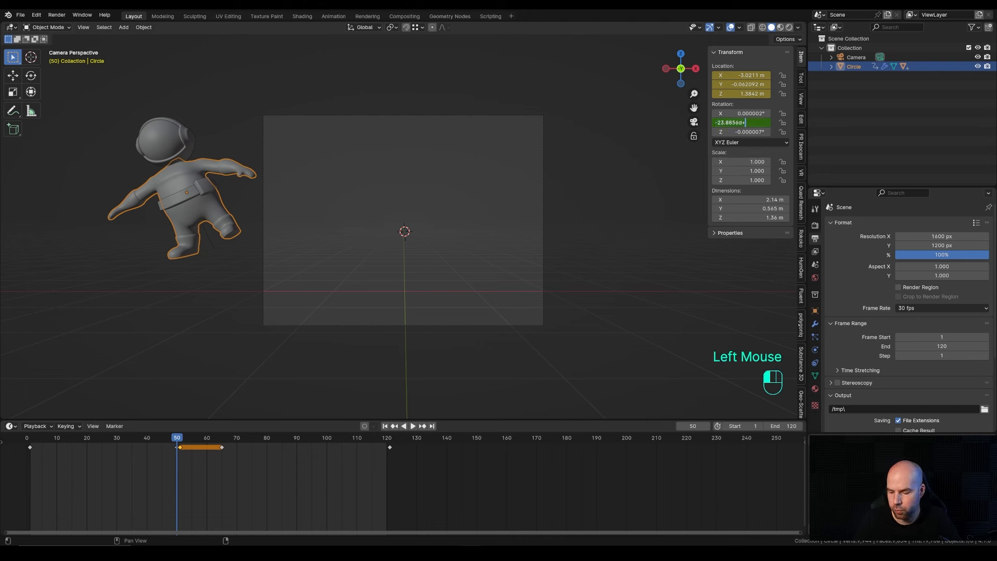
{"action": "type", "text": "+180"}
{"action": "key", "text": "Return"}
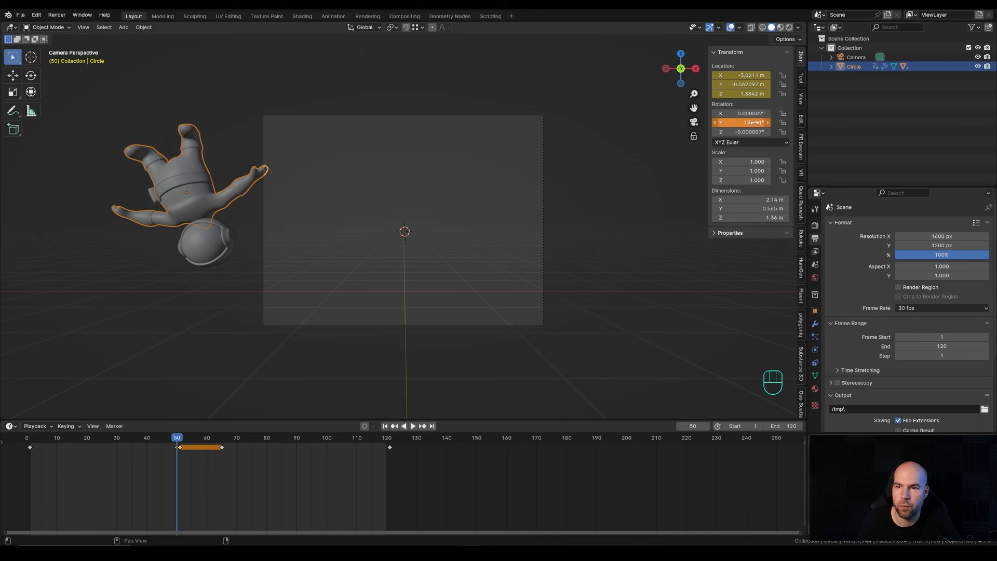
{"action": "right_click", "coordinate": [755, 122]}
{"action": "left_click", "coordinate": [721, 133]}
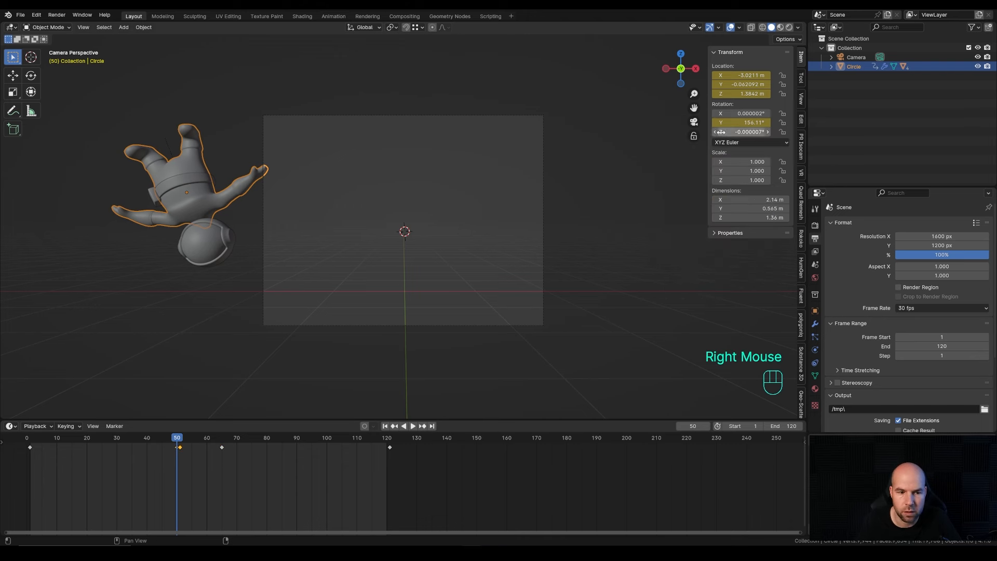
{"action": "left_click", "coordinate": [179, 445]}
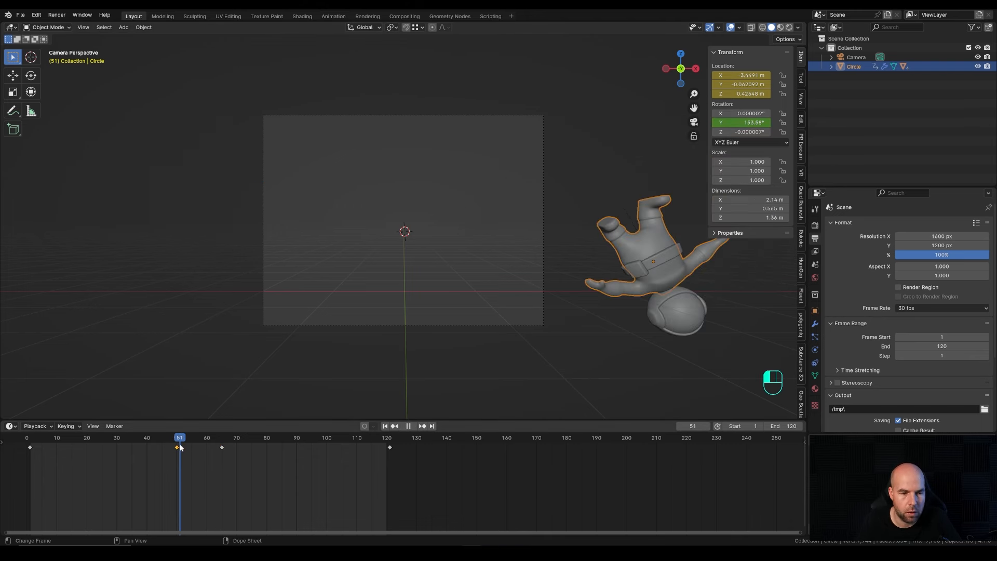
- Expand the suit body's transform channels in the timeline and duplicate the frame 50 Y rotation keyframe to frame 65
{"action": "left_click_drag", "start_coordinate": [180, 444], "coordinate": [220, 447]}
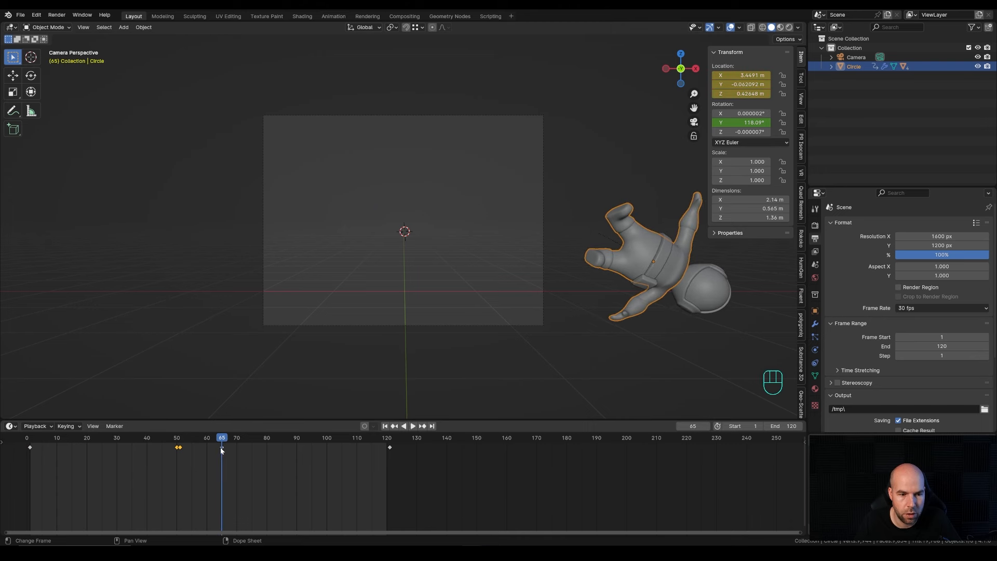
{"action": "double_click", "coordinate": [11, 447]}
{"action": "key", "text": "space"}
{"action": "left_click", "coordinate": [3, 443]}
{"action": "left_click", "coordinate": [6, 447]}
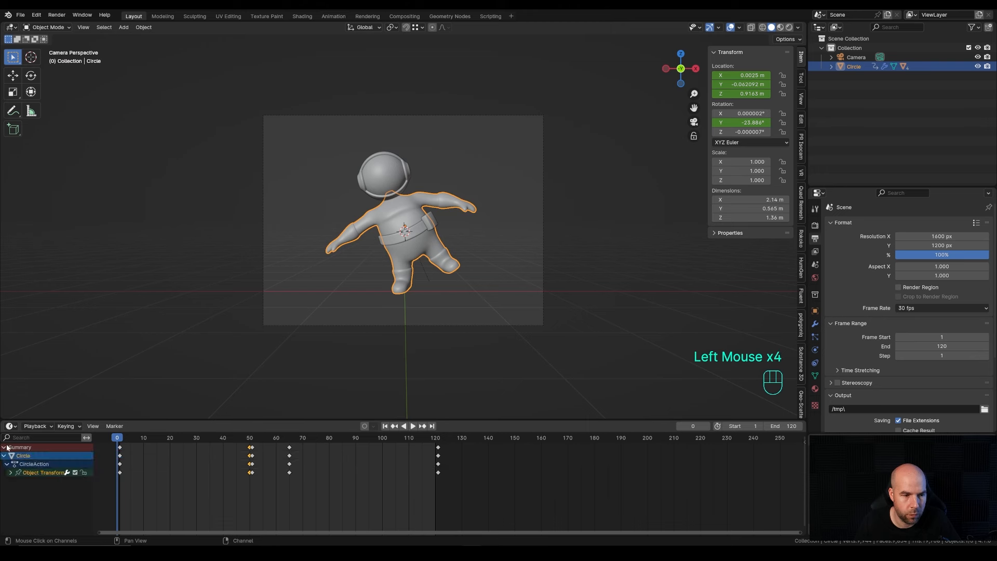
{"action": "left_click", "coordinate": [11, 473]}
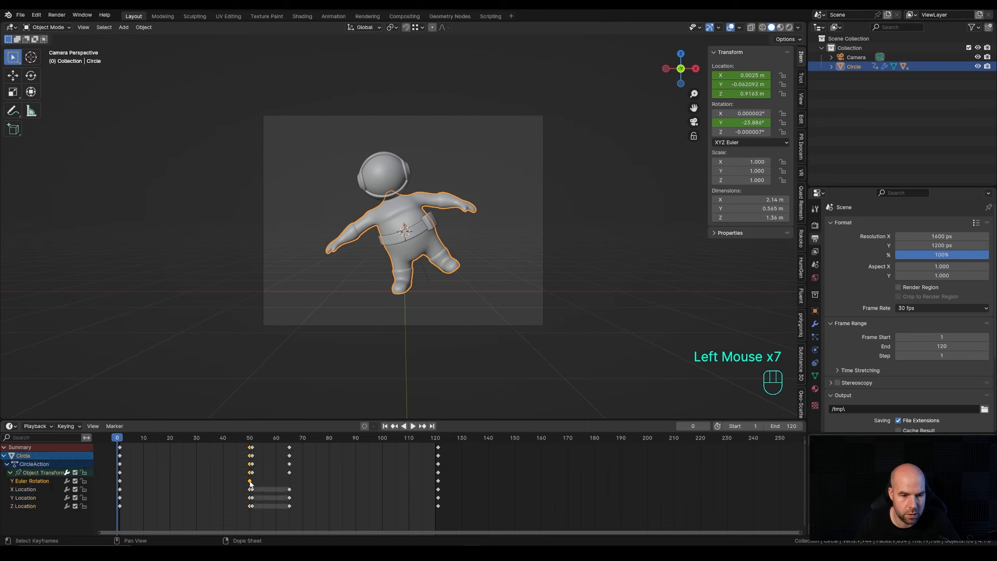
{"action": "key", "text": "shift+d"}
{"action": "left_click", "coordinate": [284, 486]}
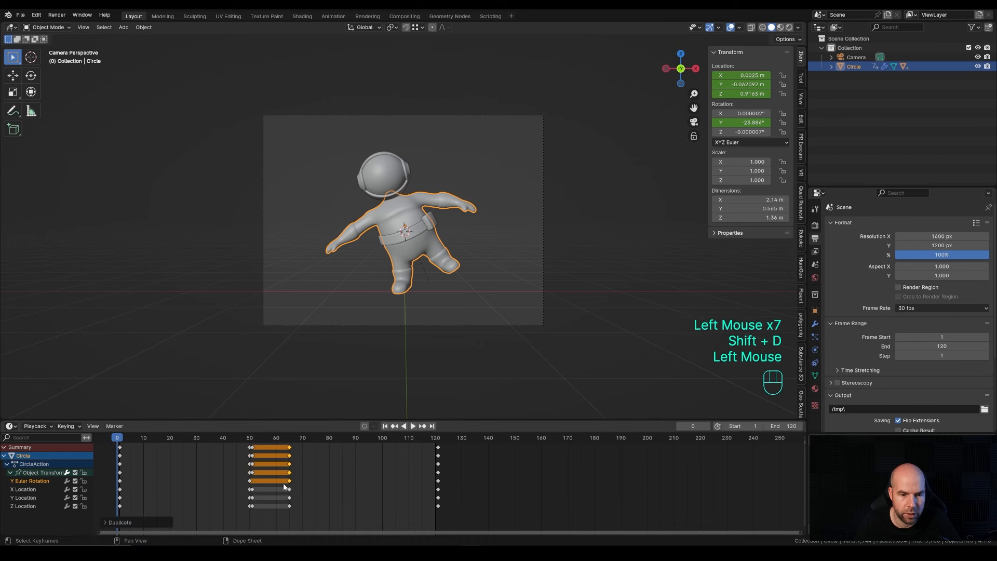
- Copy the suit body's Y rotation from frame 65 to frame 121, add 180° to make it 336.11°, and replace the keyframe
{"action": "left_click", "coordinate": [289, 438]}
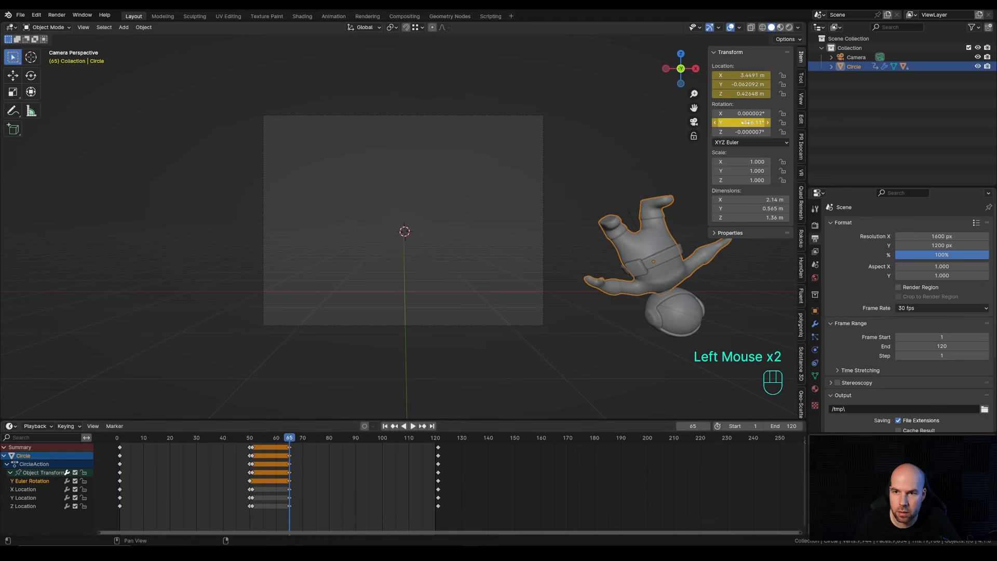
{"action": "left_click", "coordinate": [746, 122]}
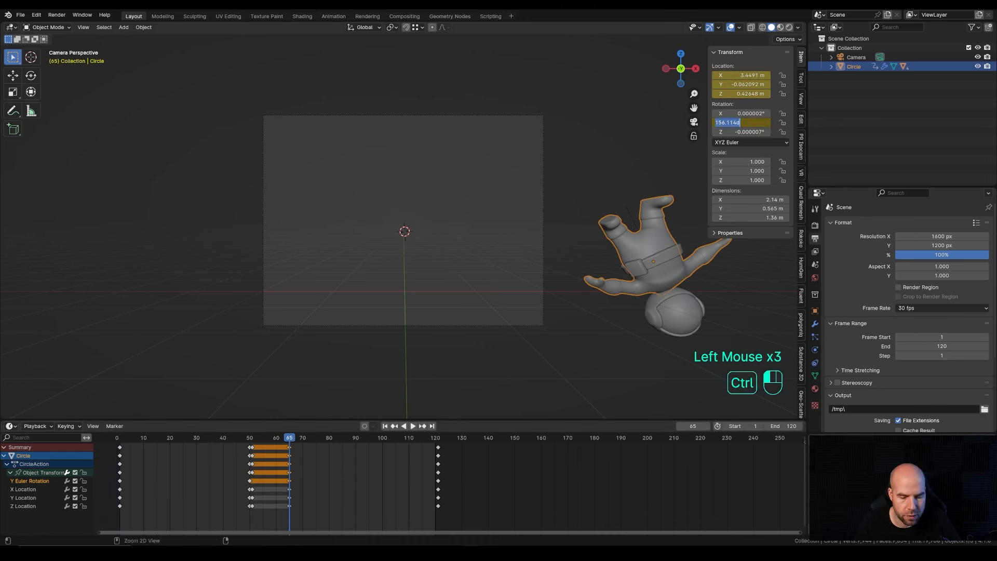
{"action": "key", "text": "Escape"}
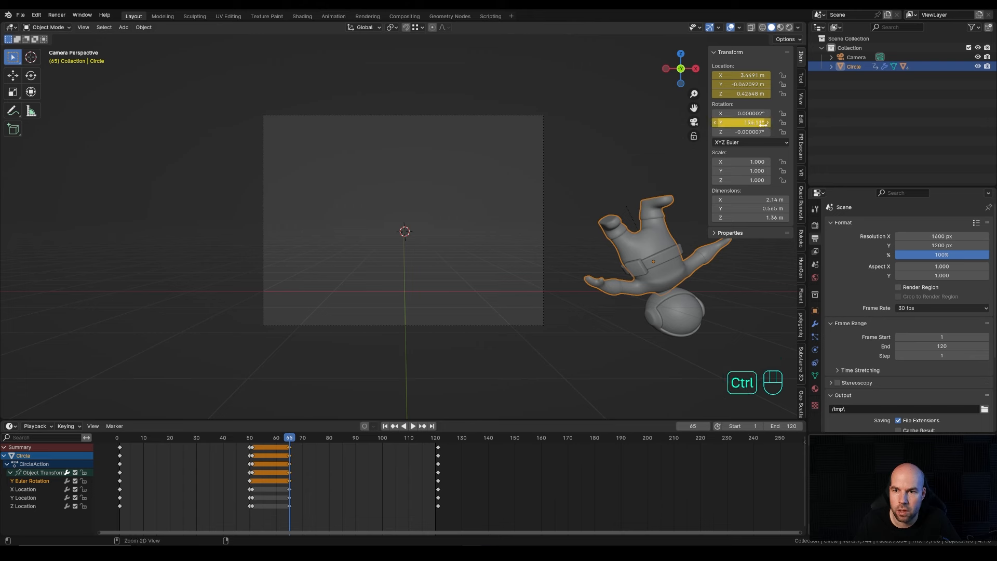
{"action": "key", "text": "ctrl+c"}
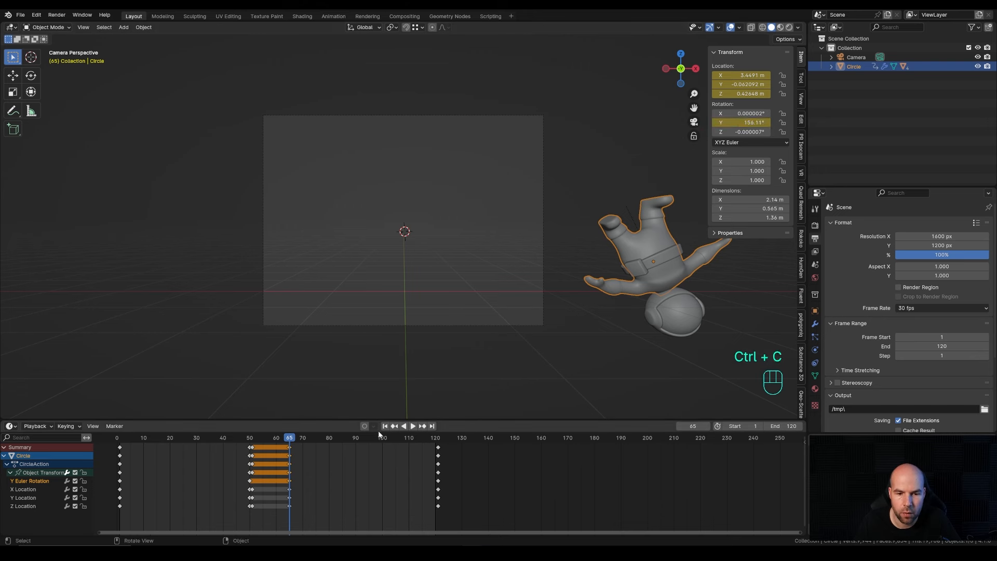
{"action": "left_click_drag", "start_coordinate": [423, 438], "coordinate": [439, 436]}
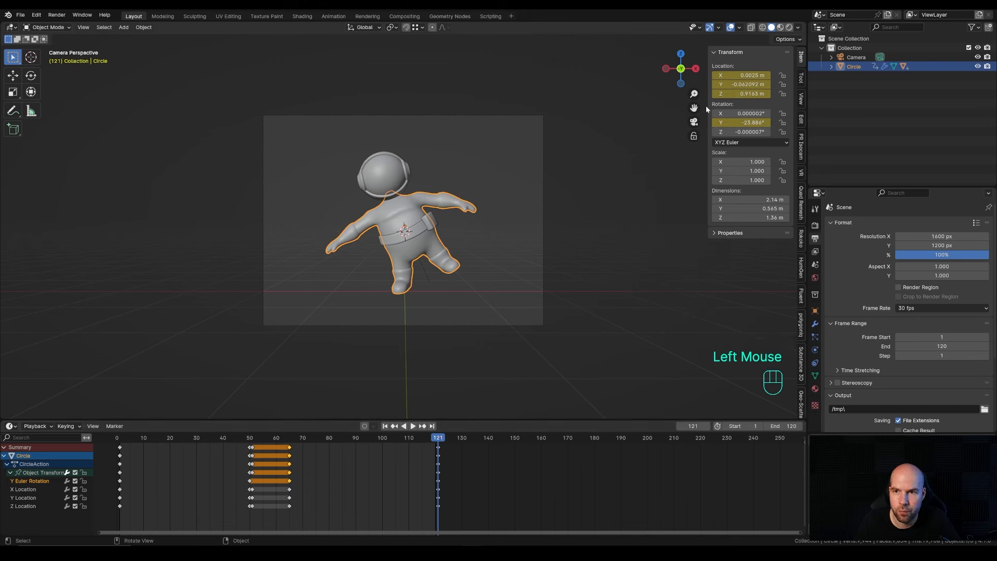
{"action": "key", "text": "ctrl+v"}
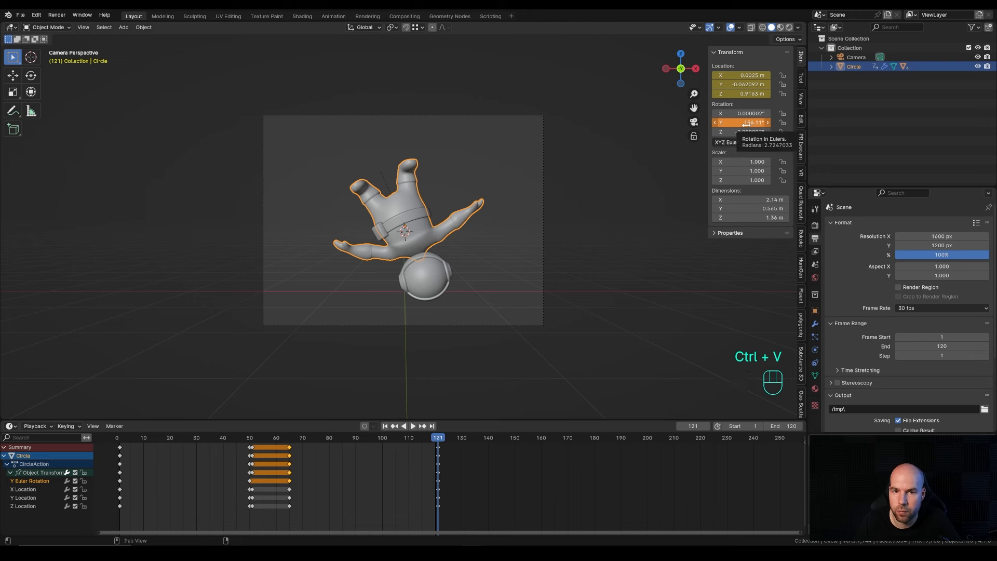
{"action": "left_click", "coordinate": [744, 123]}
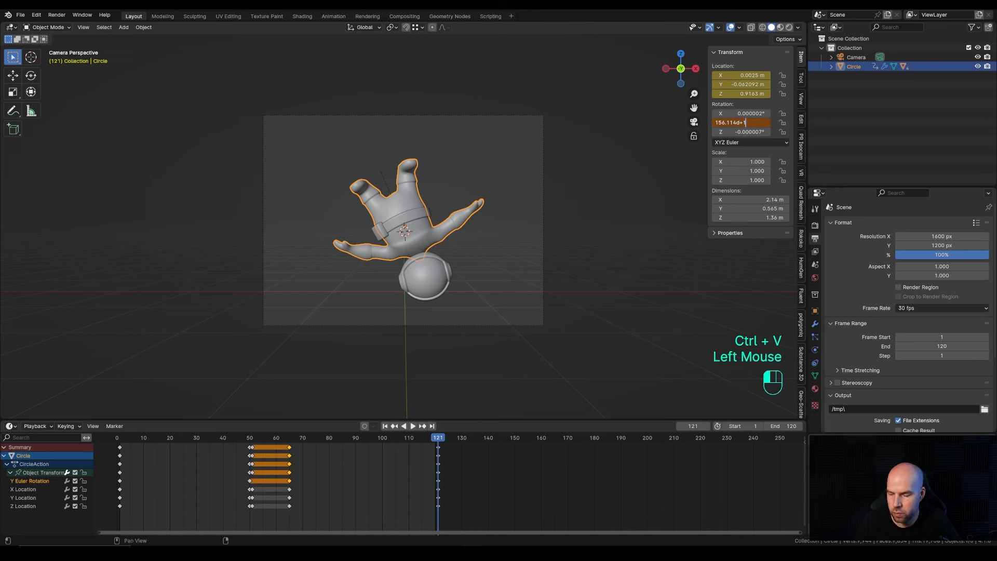
{"action": "key", "text": "Return"}
{"action": "right_click", "coordinate": [760, 123]}
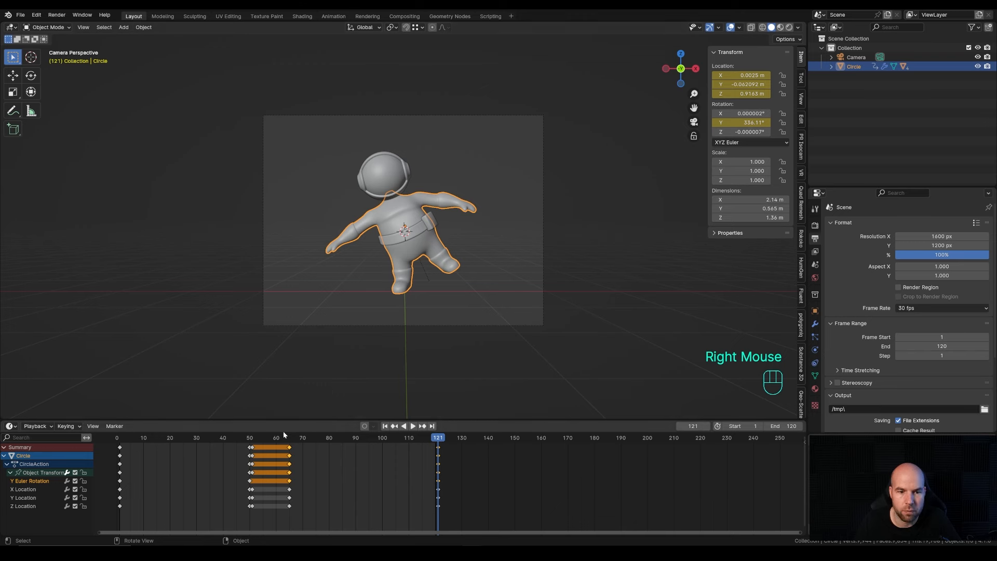
- Preview the animation, then move the frame 65 keyframes of all channels to about frame 57 and replay
{"action": "left_click_drag", "start_coordinate": [282, 437], "coordinate": [117, 438]}
{"action": "key", "text": "space"}
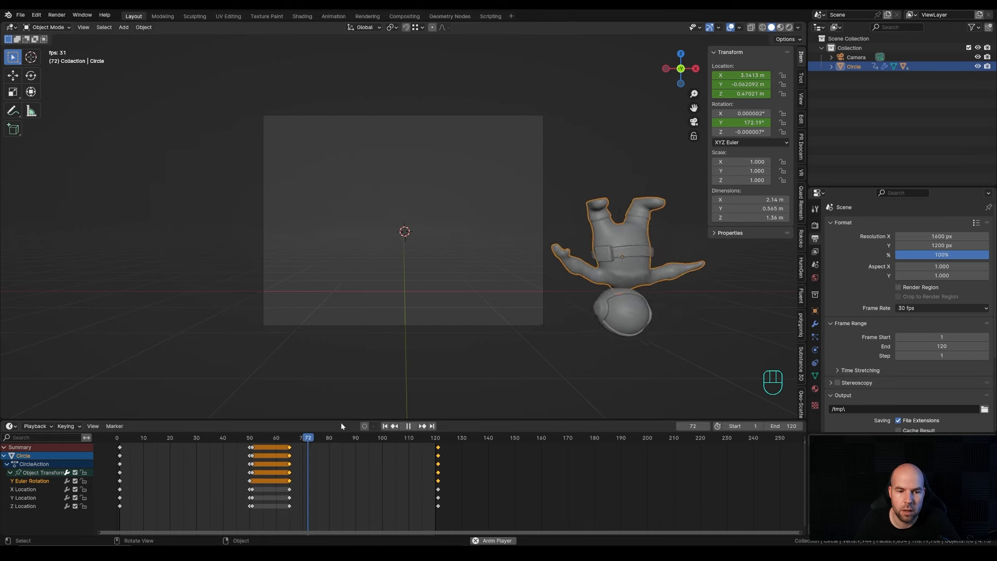
{"action": "key", "text": "space"}
{"action": "left_click_drag", "start_coordinate": [301, 516], "coordinate": [285, 437]}
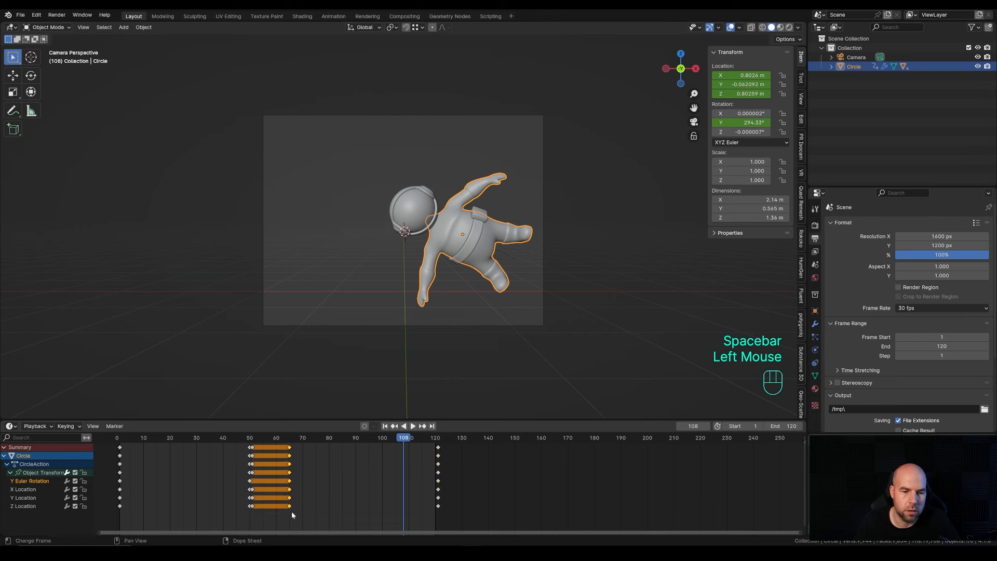
{"action": "left_click_drag", "start_coordinate": [290, 506], "coordinate": [269, 506]}
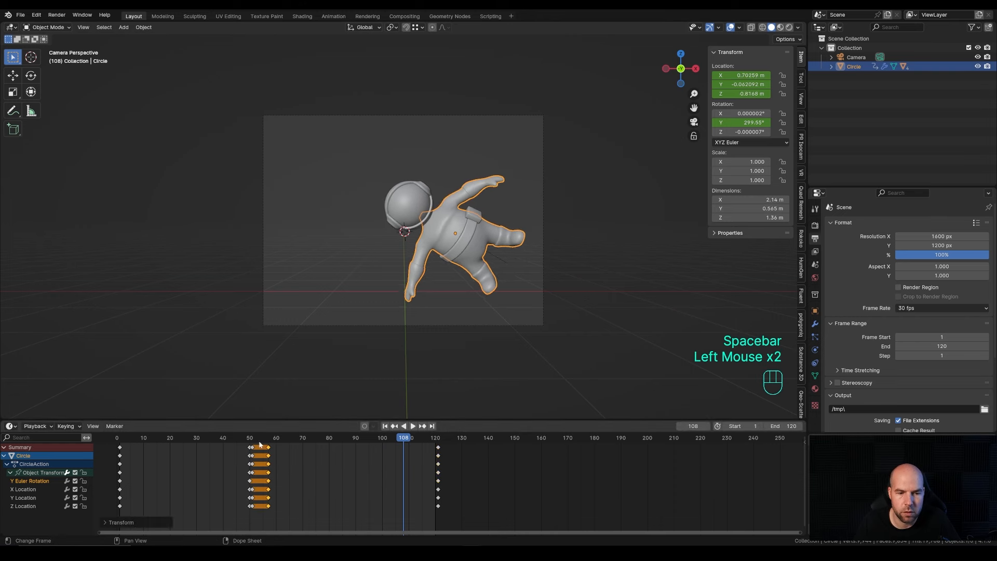
{"action": "key", "text": "space"}
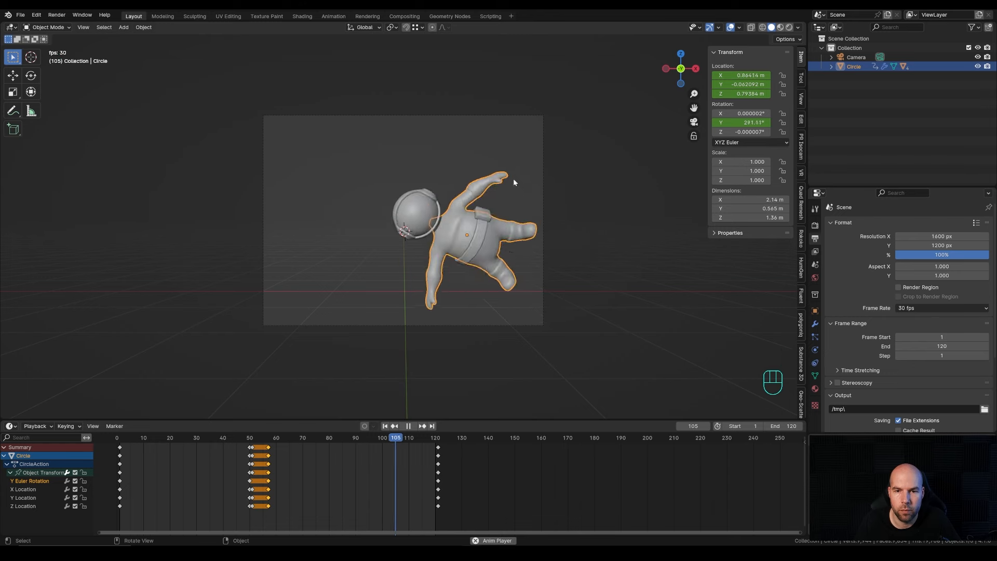
- Try a render region around the camera frame and undo it
{"action": "middle_click_drag", "start_coordinate": [528, 198], "coordinate": [590, 203], "text": "shift"}
{"action": "key", "text": "ctrl+b"}
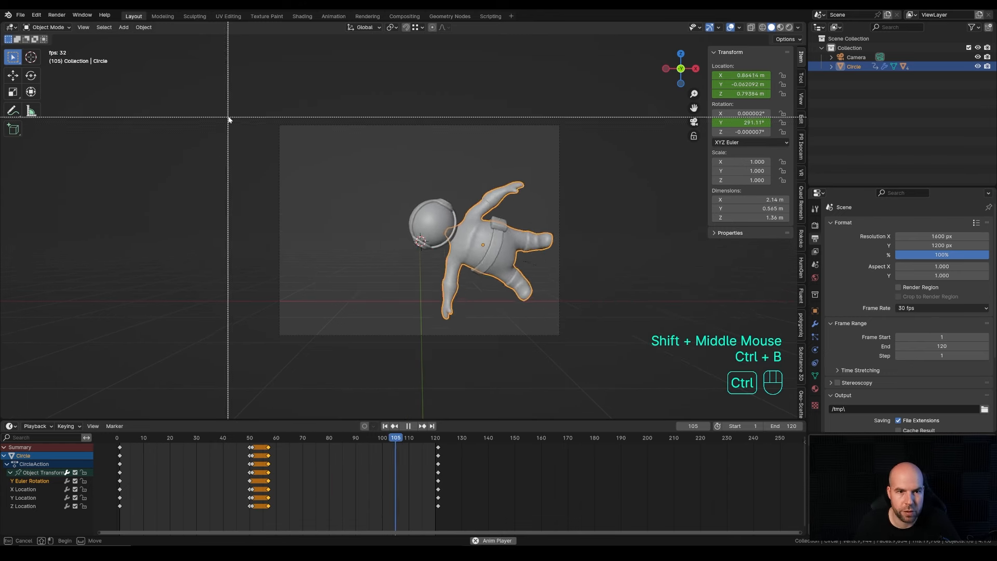
{"action": "left_click_drag", "start_coordinate": [235, 96], "coordinate": [587, 369]}
{"action": "middle_click_drag", "start_coordinate": [600, 311], "coordinate": [624, 257], "text": "shift"}
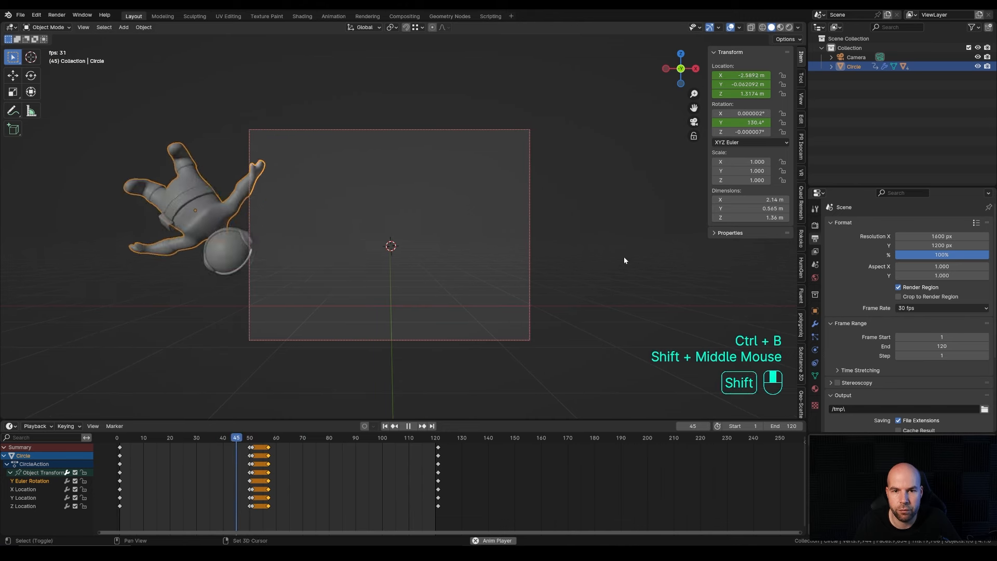
{"action": "key", "text": "ctrl+z"}
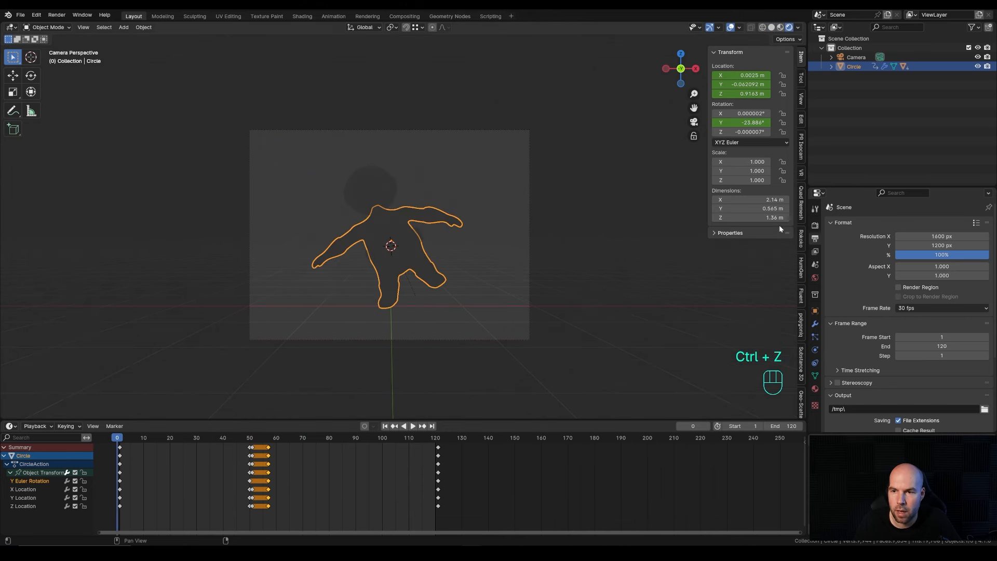
- Set the render engine to Cycles with GPU Compute as the device, and enable viewport denoising
{"action": "left_click", "coordinate": [815, 226]}
{"action": "left_click", "coordinate": [914, 222]}
{"action": "left_click", "coordinate": [920, 251]}
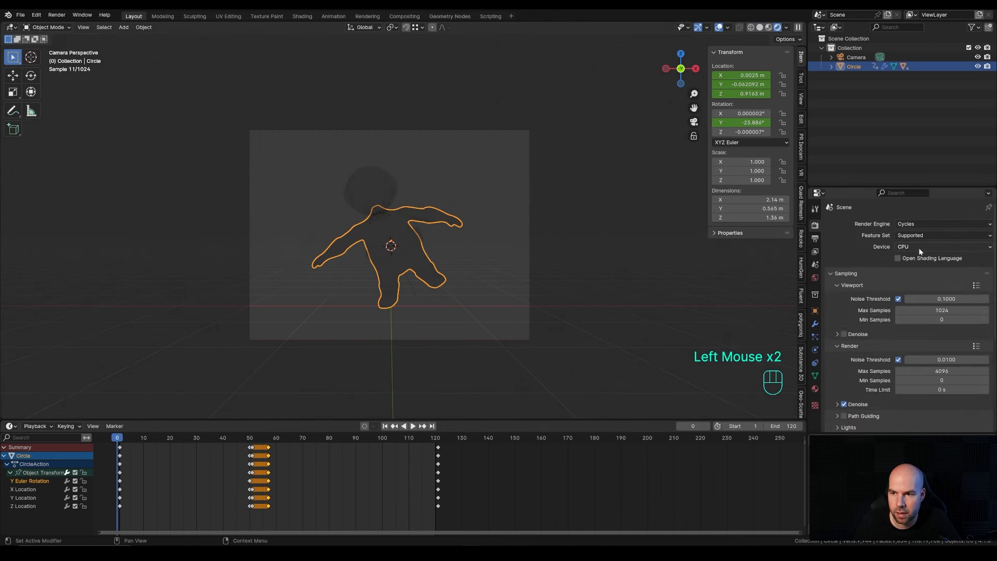
{"action": "left_click", "coordinate": [920, 248]}
{"action": "left_click", "coordinate": [917, 266]}
{"action": "left_click", "coordinate": [844, 334]}
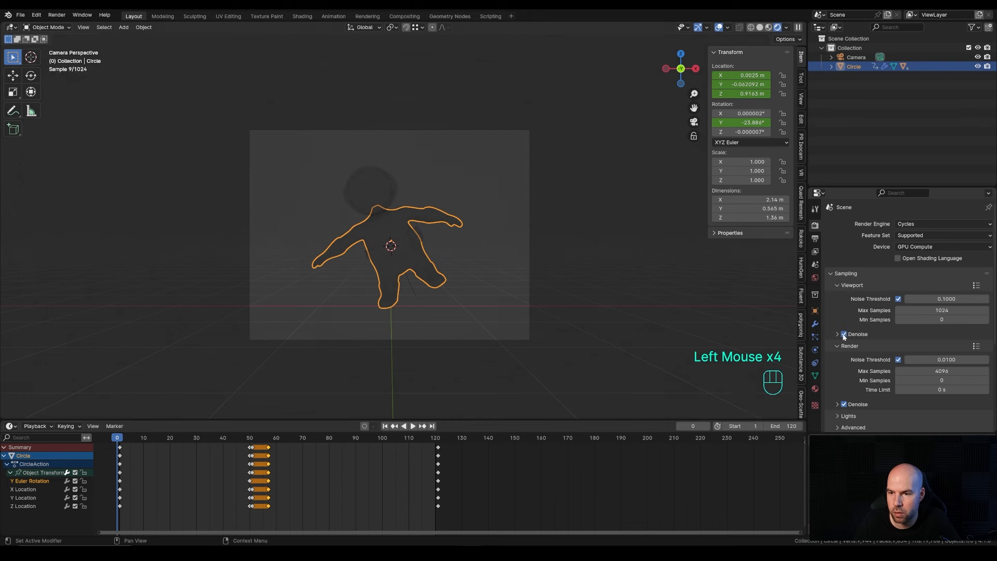
- Enable GPU use for render denoising and set the render's maximum samples to 128
{"action": "left_click", "coordinate": [838, 404]}
{"action": "scroll", "coordinate": [908, 388], "scroll_direction": "down", "scroll_amount": 3}
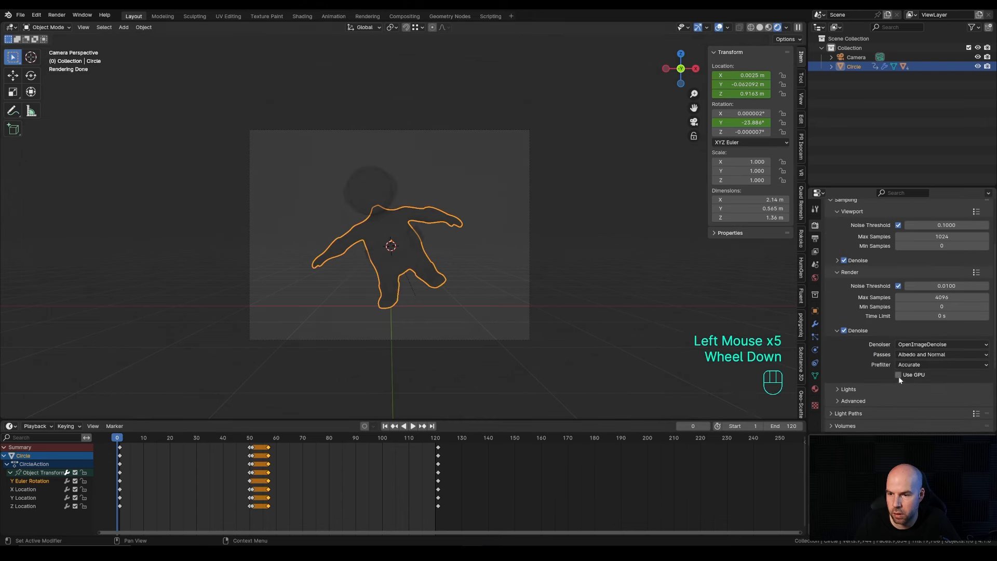
{"action": "left_click", "coordinate": [898, 375]}
{"action": "left_click", "coordinate": [837, 331]}
{"action": "left_click", "coordinate": [935, 297]}
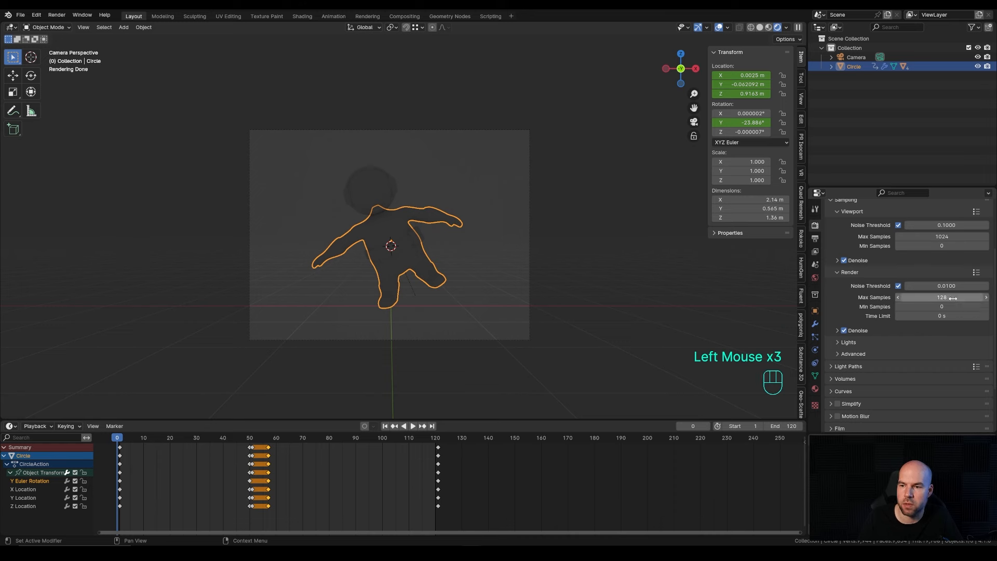
{"action": "scroll", "coordinate": [953, 298], "scroll_direction": "up", "scroll_amount": 1}
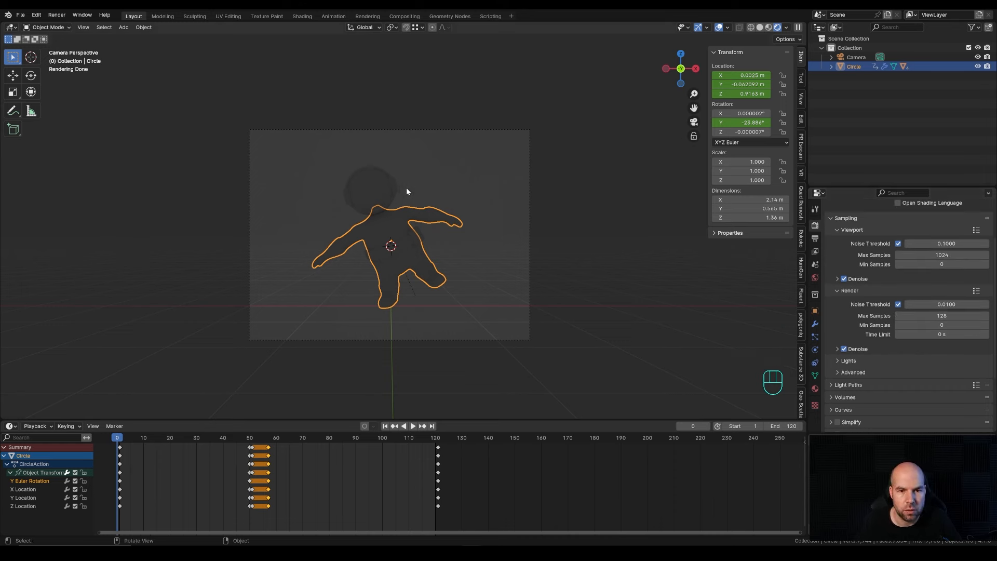
- Limit rendering to a region around the whole camera frame, then play the animation and deselect the suit body
{"action": "key", "text": "space"}
{"action": "key", "text": "space"}
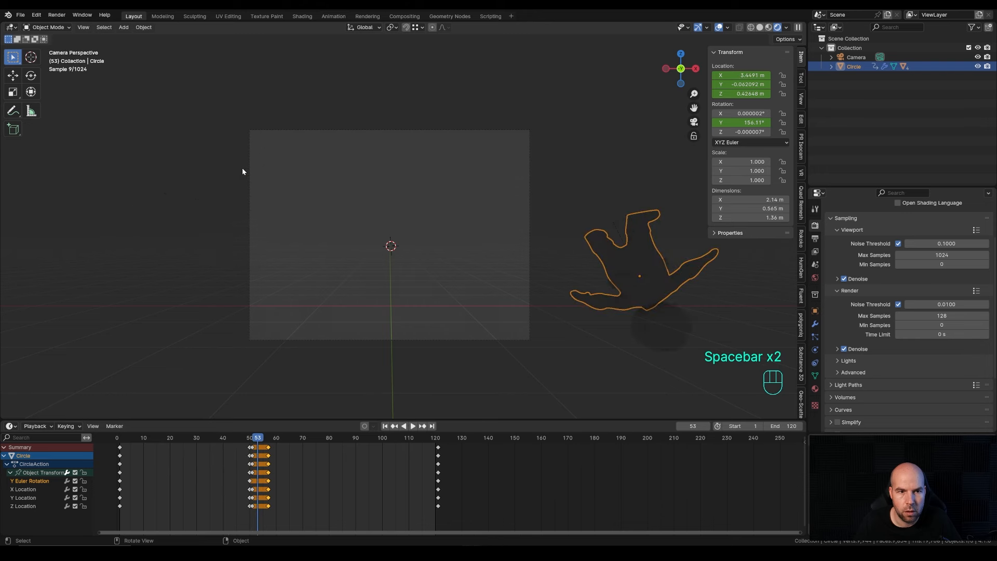
{"action": "key", "text": "ctrl+b"}
{"action": "left_click_drag", "start_coordinate": [209, 107], "coordinate": [566, 372]}
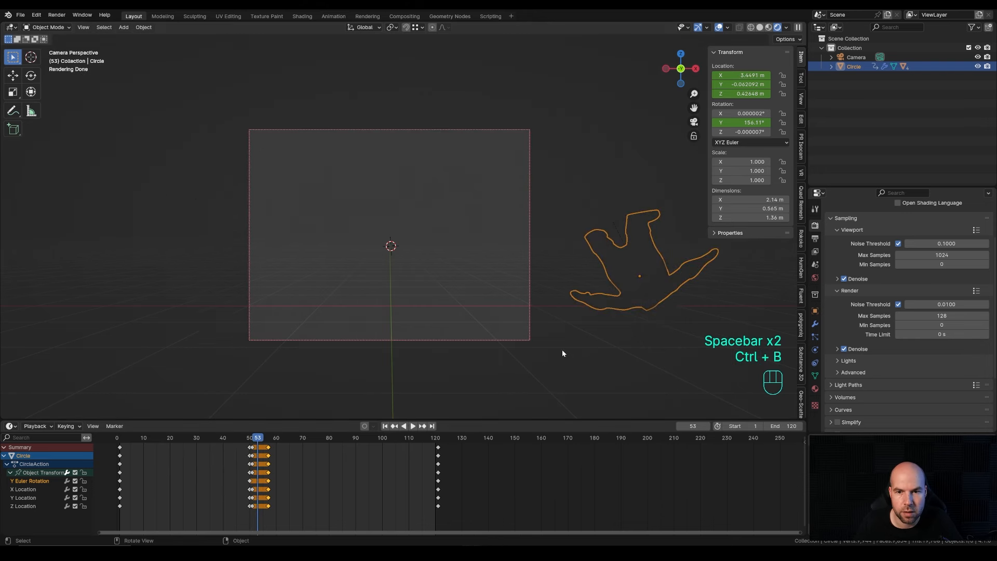
{"action": "key", "text": "space"}
{"action": "left_click", "coordinate": [657, 338]}
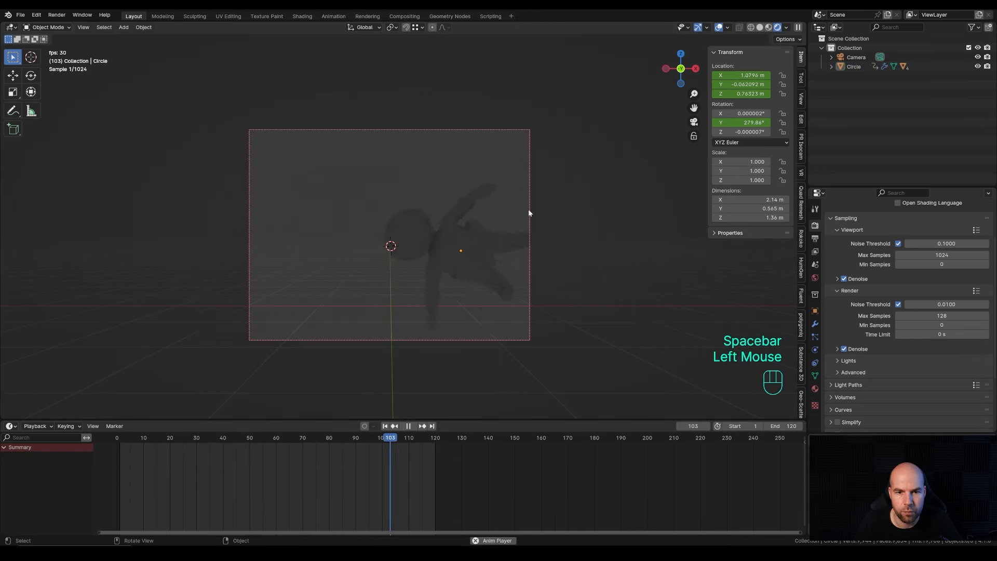
{"action": "key", "text": "space"}
- Snap the 3D cursor to the world origin
{"action": "key", "text": "shift+a"}
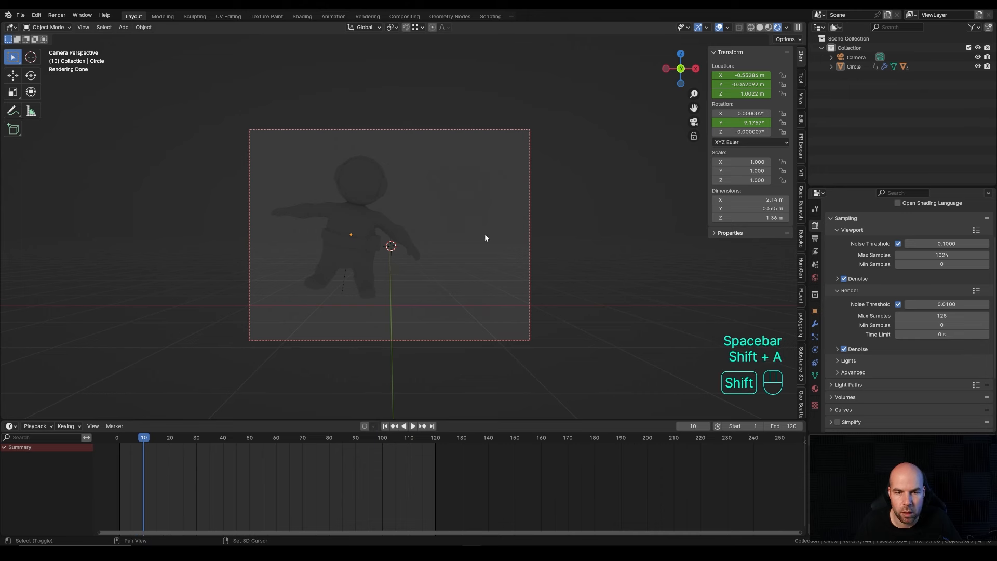
{"action": "key", "text": "shift+s"}
{"action": "left_click", "coordinate": [395, 294]}
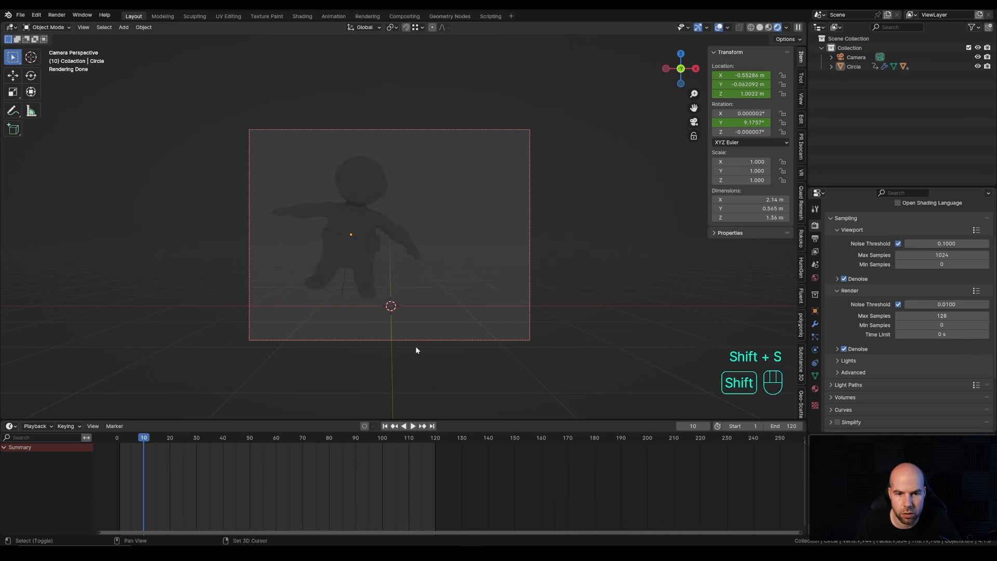
- Add a sun light at the 3D cursor and rotate it about -37° in the camera view
{"action": "key", "text": "shift+a"}
{"action": "mouse_move", "coordinate": [415, 347]}
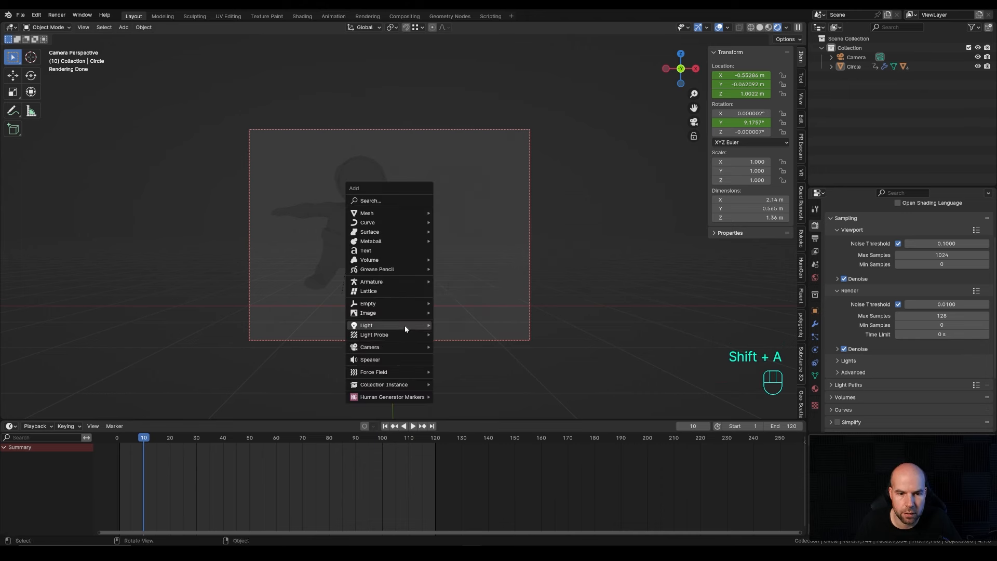
{"action": "mouse_move", "coordinate": [404, 325]}
{"action": "left_click", "coordinate": [457, 335]}
{"action": "key", "text": "r"}
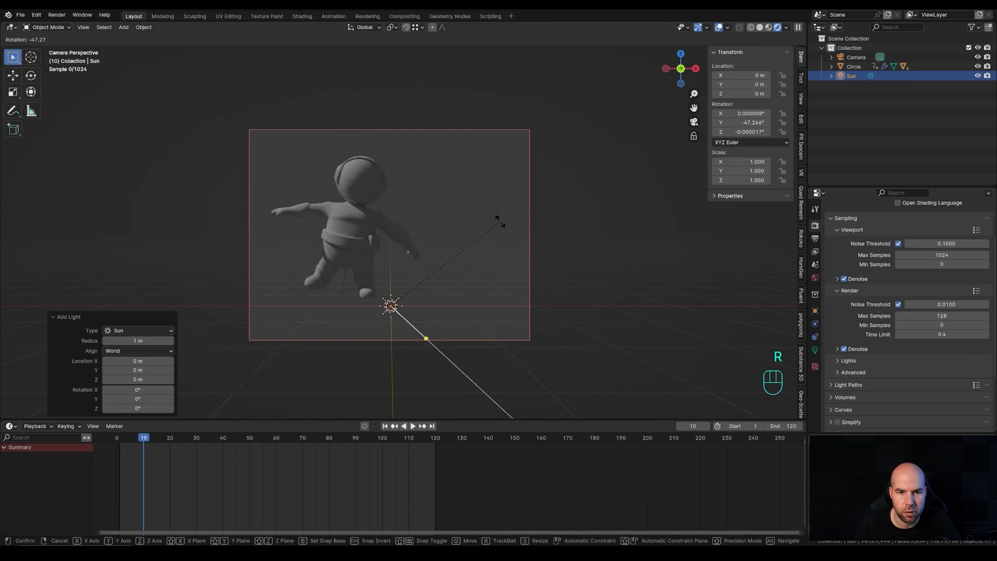
{"action": "left_click", "coordinate": [503, 242]}
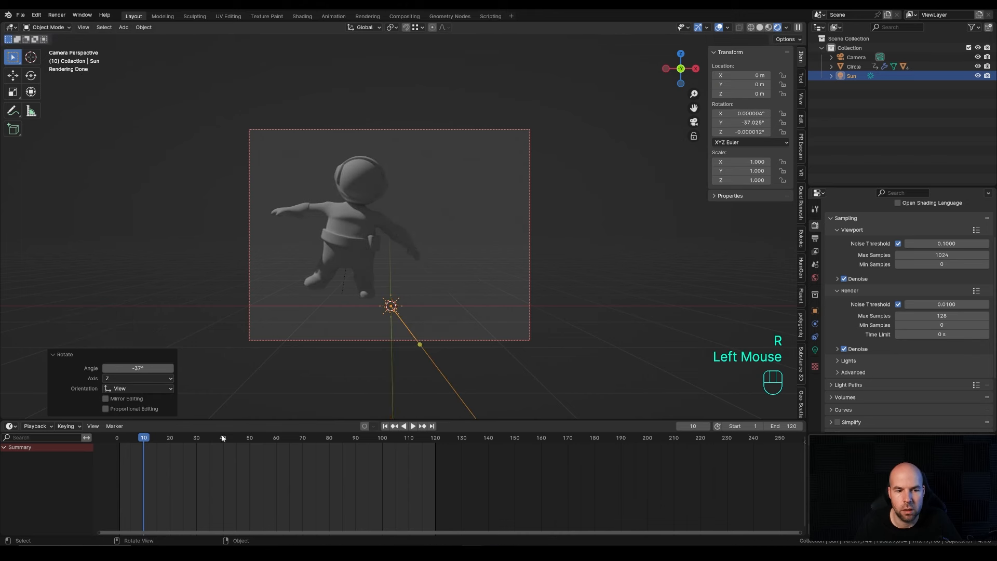
- Play the animation from the start to check how the sun light falls on the astronaut
{"action": "left_click", "coordinate": [125, 428]}
{"action": "left_click", "coordinate": [121, 437]}
{"action": "key", "text": "space"}
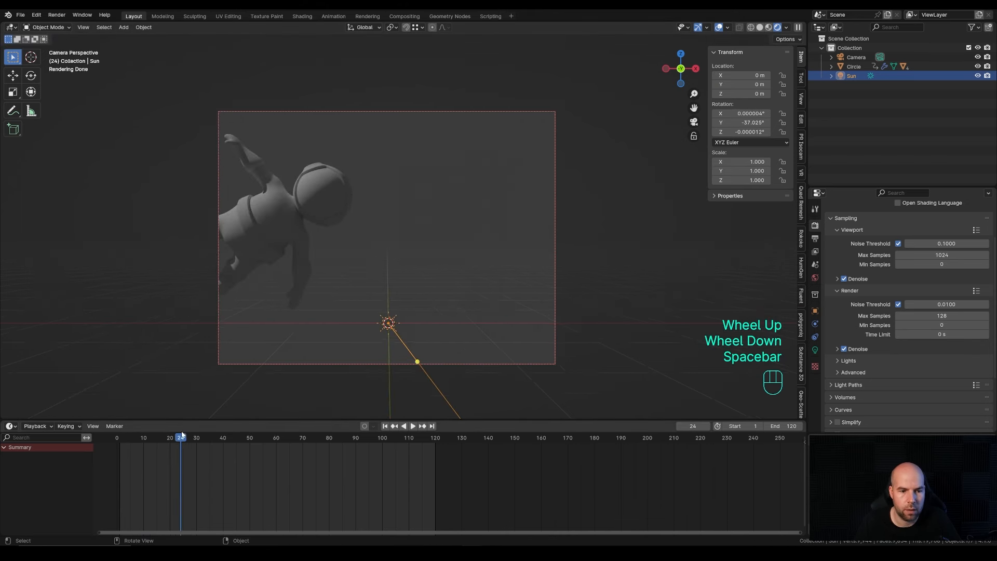
{"action": "left_click_drag", "start_coordinate": [181, 435], "coordinate": [104, 435]}
{"action": "key", "text": "space"}
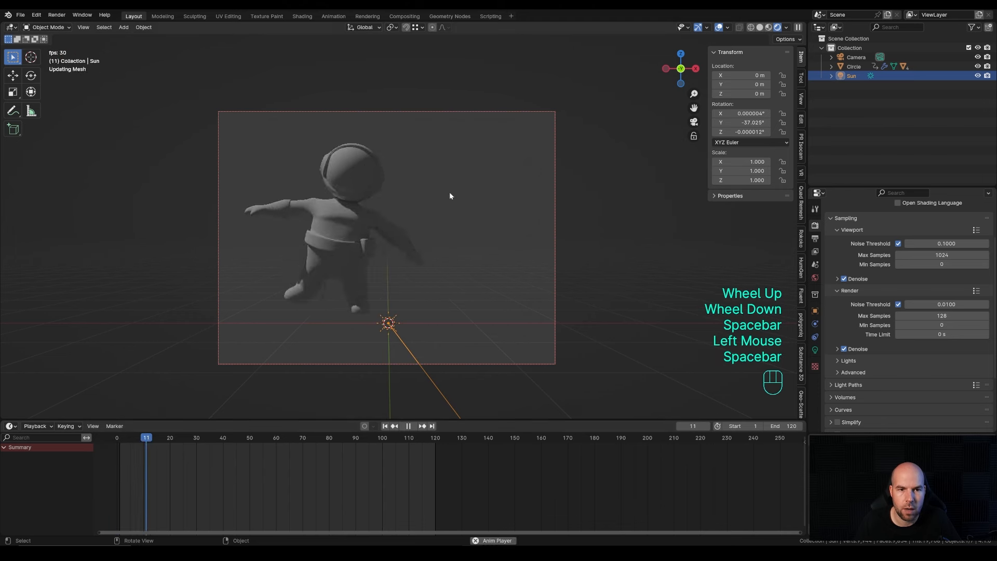
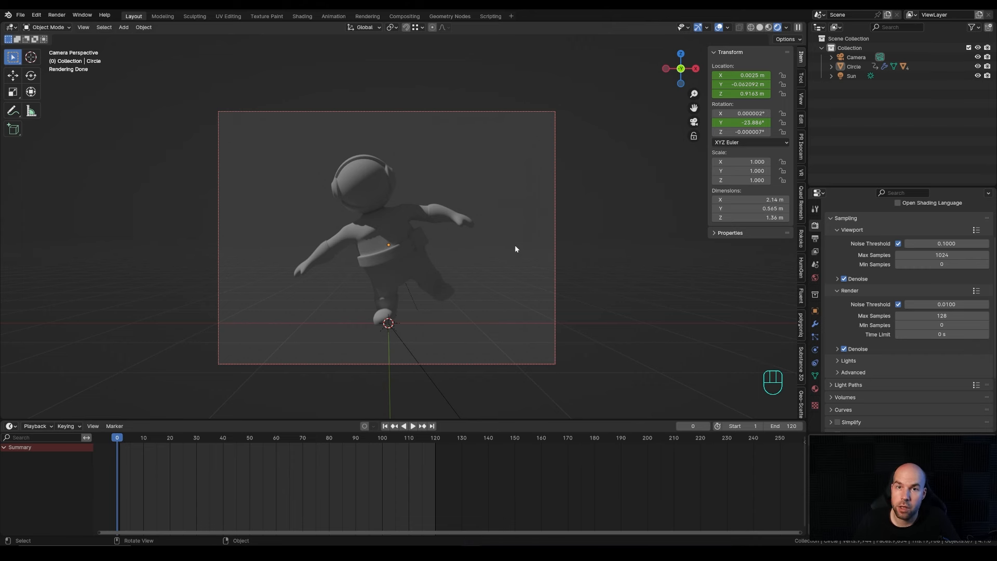
- Add a spot light at the world origin and raise it about 3.89 m along Z above the astronaut
{"action": "middle_click_drag", "start_coordinate": [430, 270], "coordinate": [445, 269], "text": "shift"}
{"action": "key", "text": "shift+a"}
{"action": "mouse_move", "coordinate": [444, 270]}
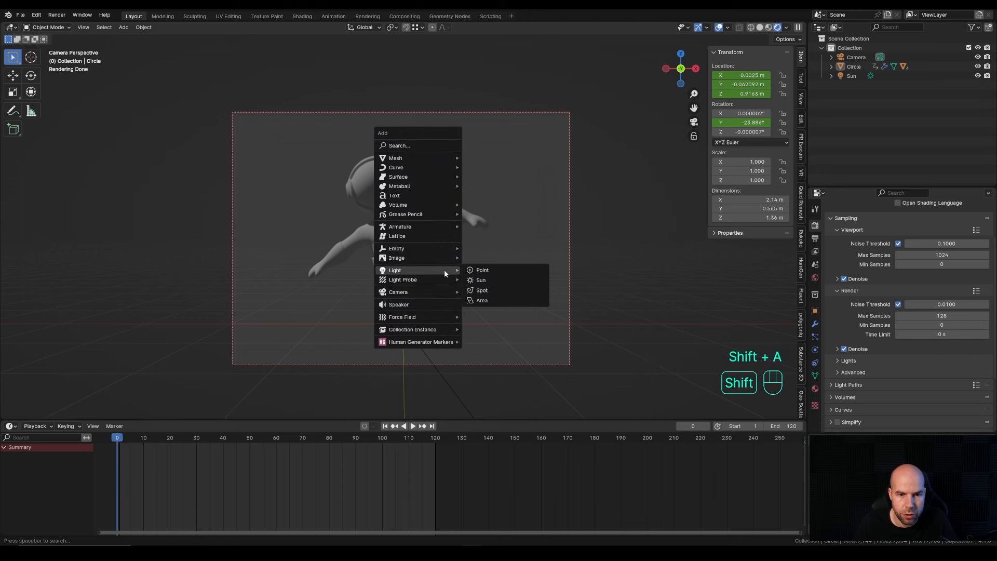
{"action": "left_click", "coordinate": [496, 291]}
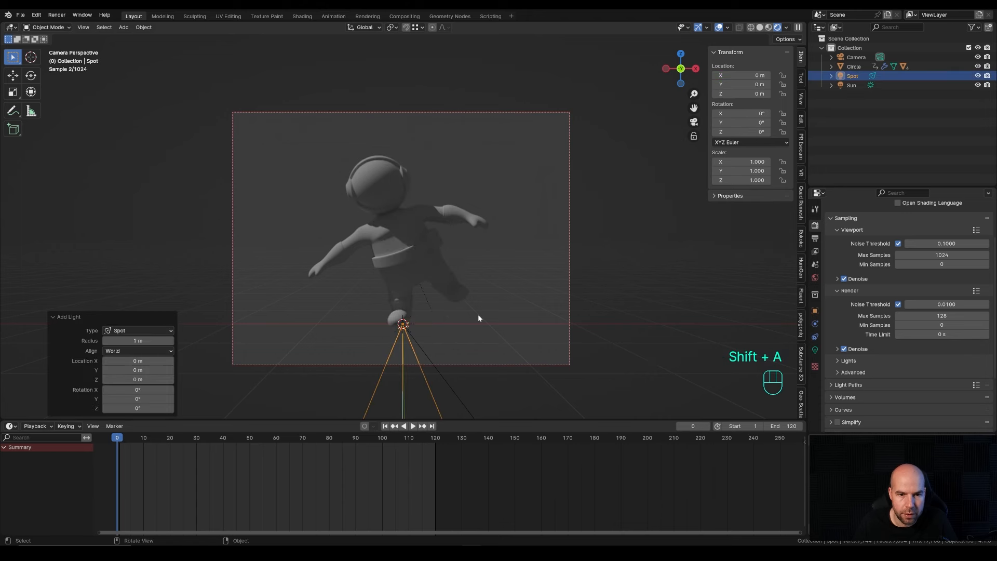
{"action": "key", "text": "g"}
{"action": "key", "text": "z"}
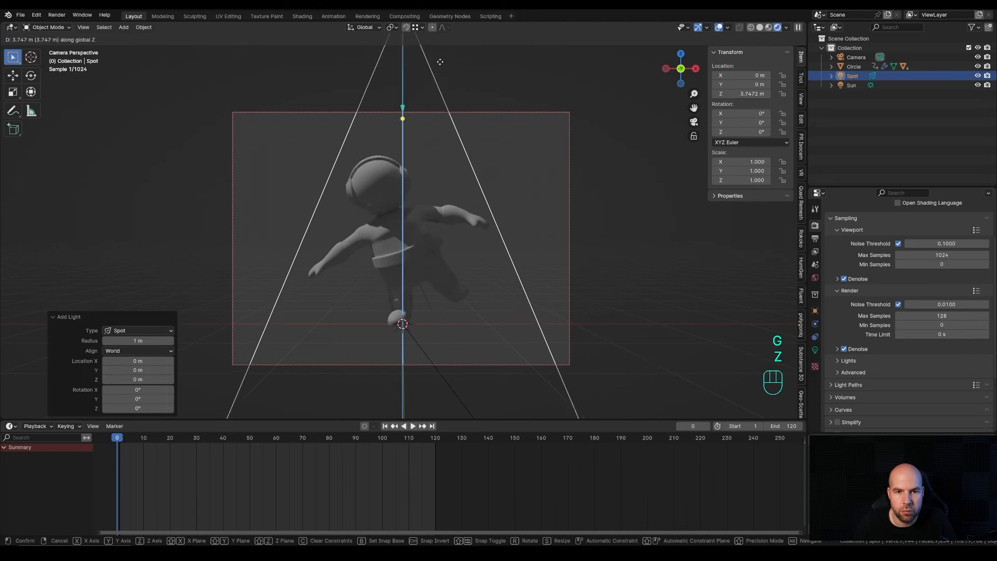
{"action": "left_click", "coordinate": [443, 59]}
{"action": "key", "text": "Escape"}
- Move the spot light behind the astronaut to about X 2.69, Y 1.89, Z 3.29 m and aim it at the astronaut's upper body
{"action": "scroll", "coordinate": [483, 259], "scroll_direction": "down", "scroll_amount": 2}
{"action": "middle_click_drag", "start_coordinate": [470, 271], "coordinate": [519, 224]}
{"action": "key", "text": "g"}
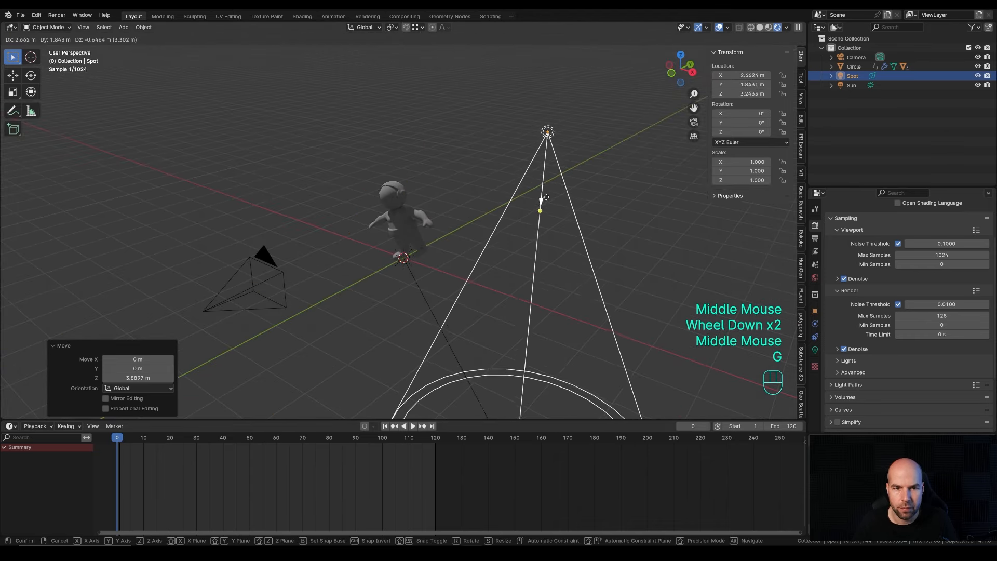
{"action": "left_click", "coordinate": [549, 196]}
{"action": "key", "text": "shift+t"}
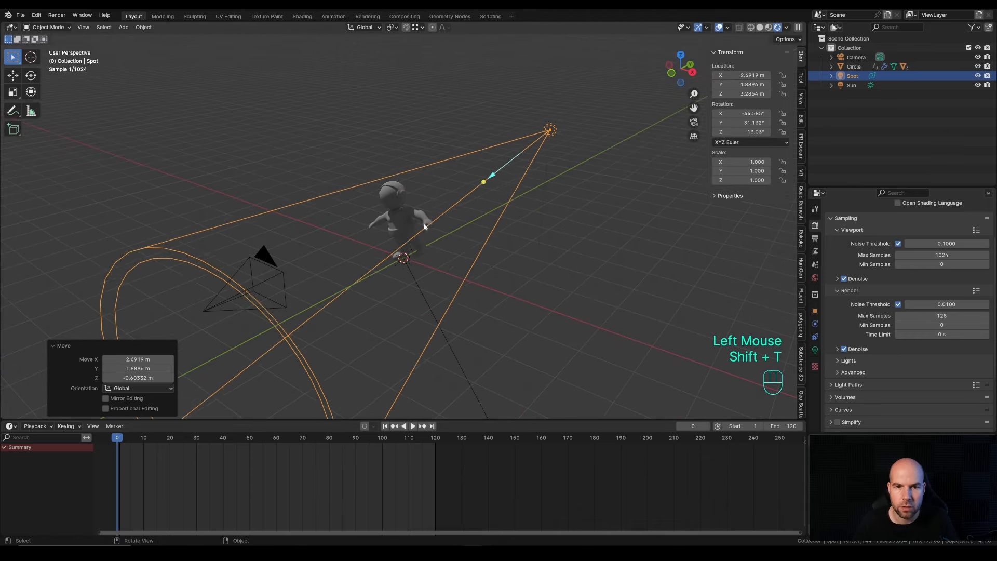
{"action": "left_click", "coordinate": [394, 207]}
{"action": "middle_click_drag", "start_coordinate": [393, 206], "coordinate": [494, 234]}
- Set the spot light's power to 1500 W while looking through the camera
{"action": "key", "text": "KP_0"}
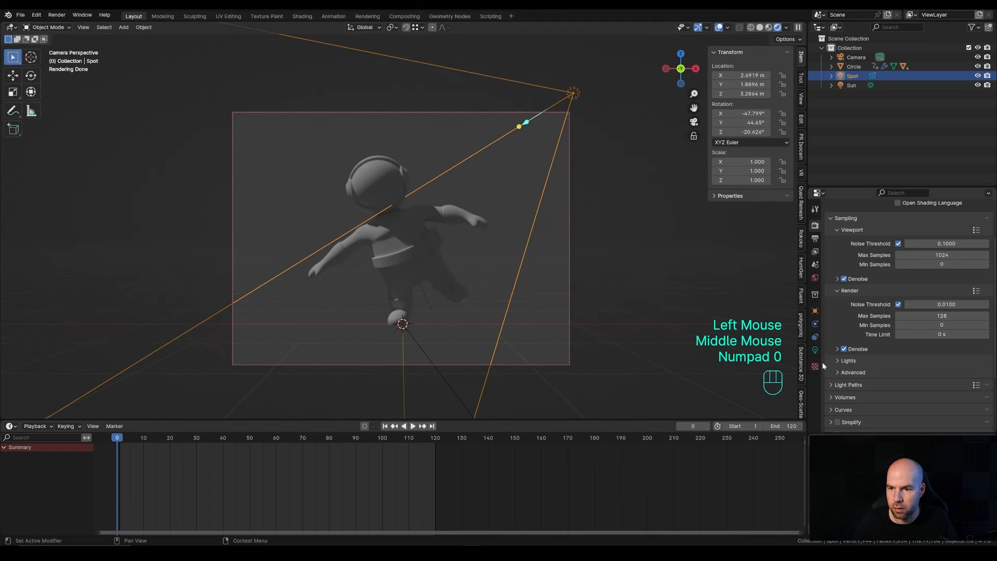
{"action": "left_click", "coordinate": [815, 350]}
{"action": "type", "text": "1500"}
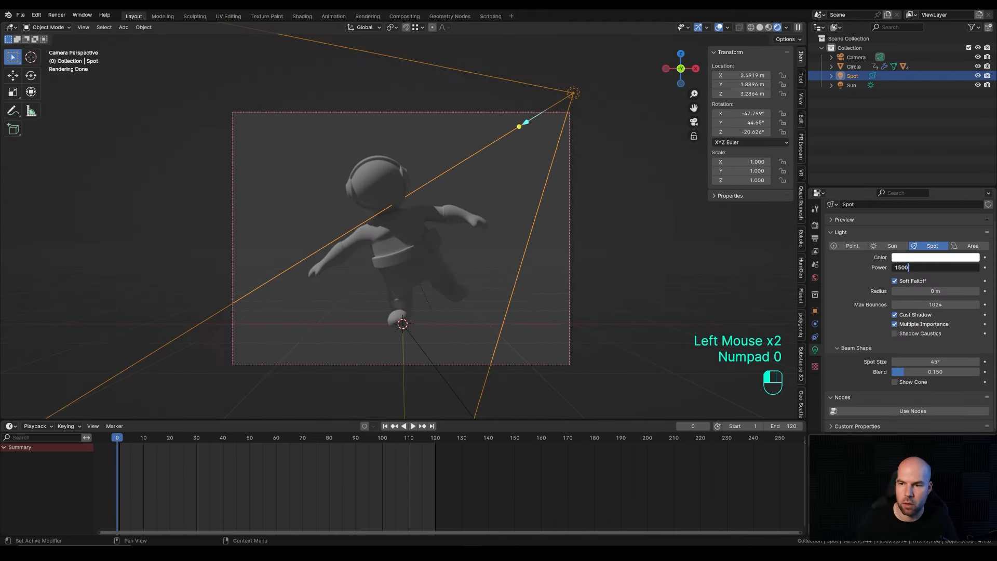
{"action": "key", "text": "Return"}
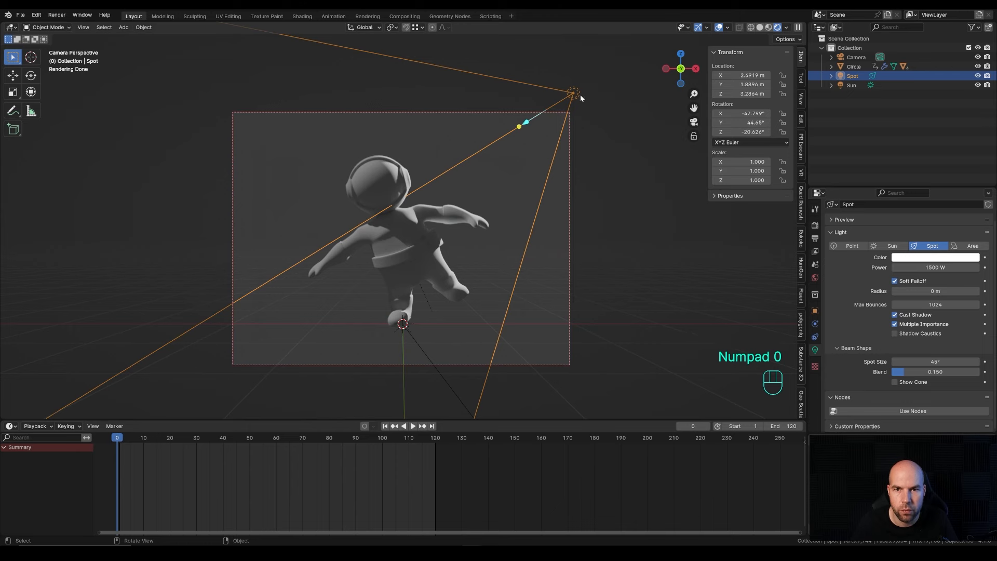
- Move the spot light closer to about X 1.31 m, Z 2.72 m and re-aim it at the astronaut
{"action": "key", "text": "g"}
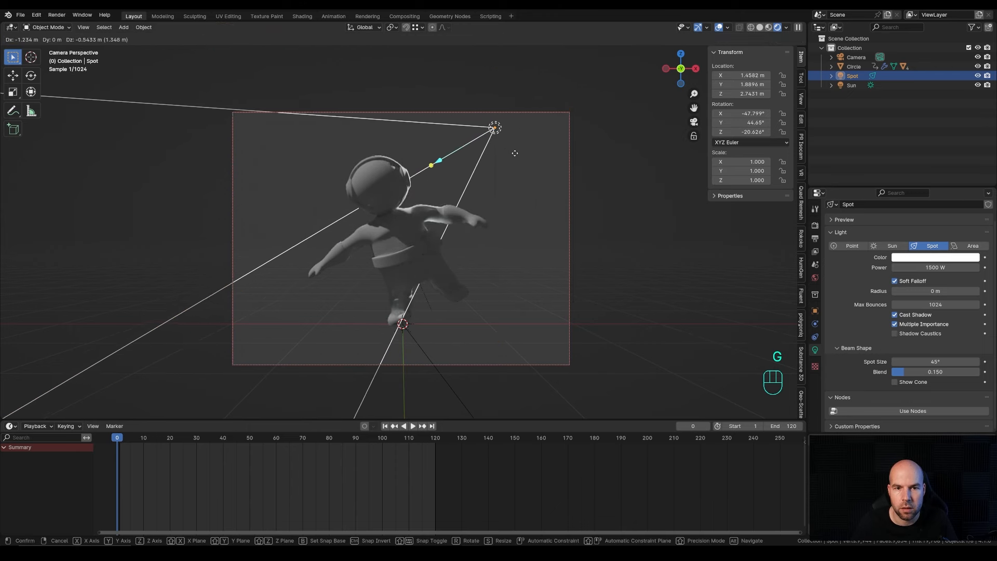
{"action": "key", "text": "ctrl+t"}
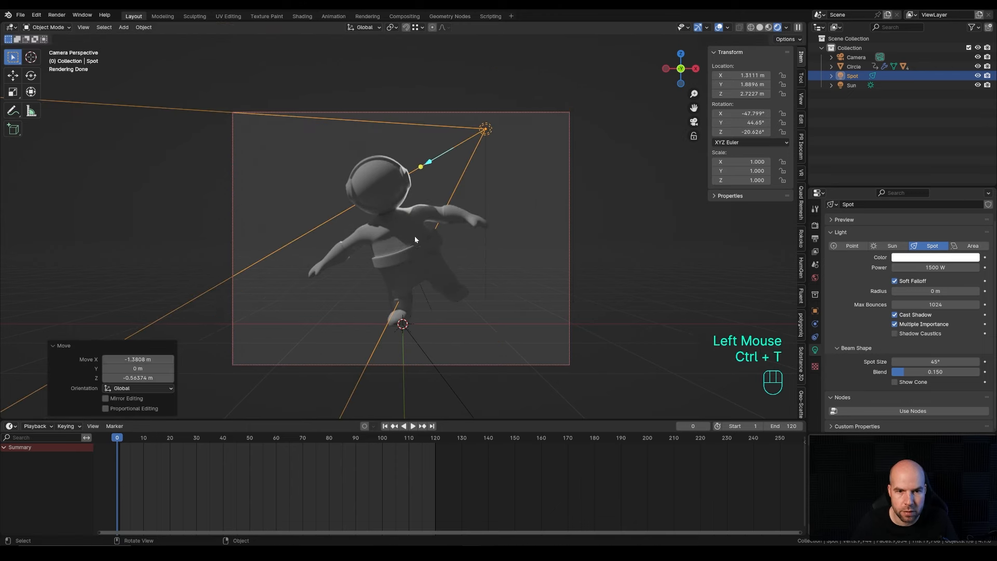
{"action": "key", "text": "shift+t"}
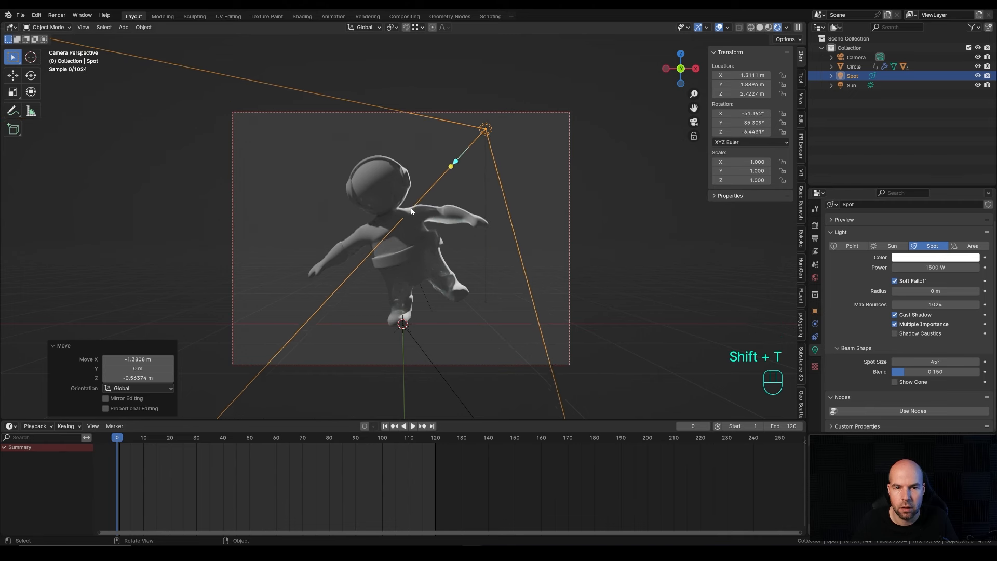
{"action": "left_click", "coordinate": [409, 209]}
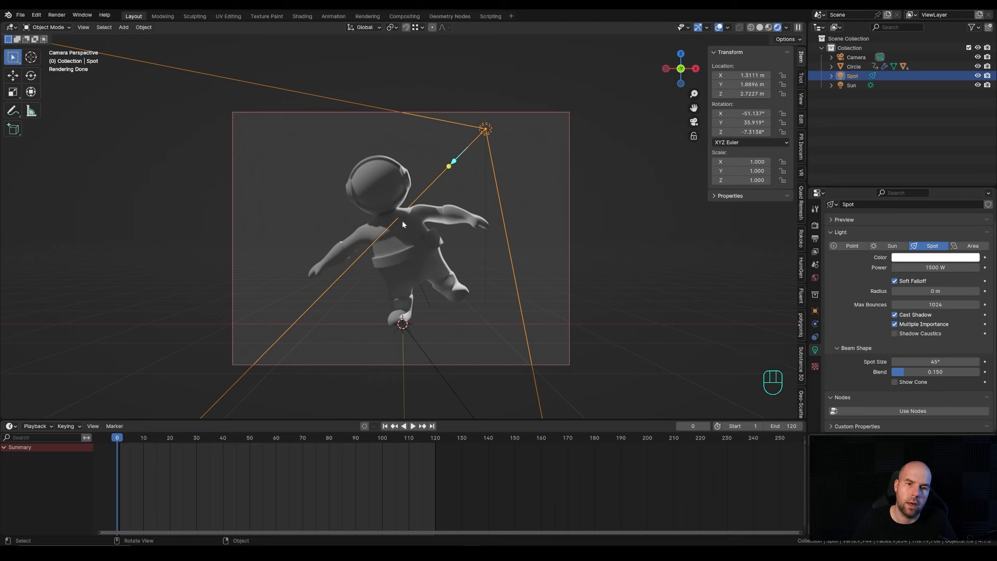
- Set the sun light's strength to 3 and hide the viewport's tool strip
{"action": "left_click", "coordinate": [434, 382]}
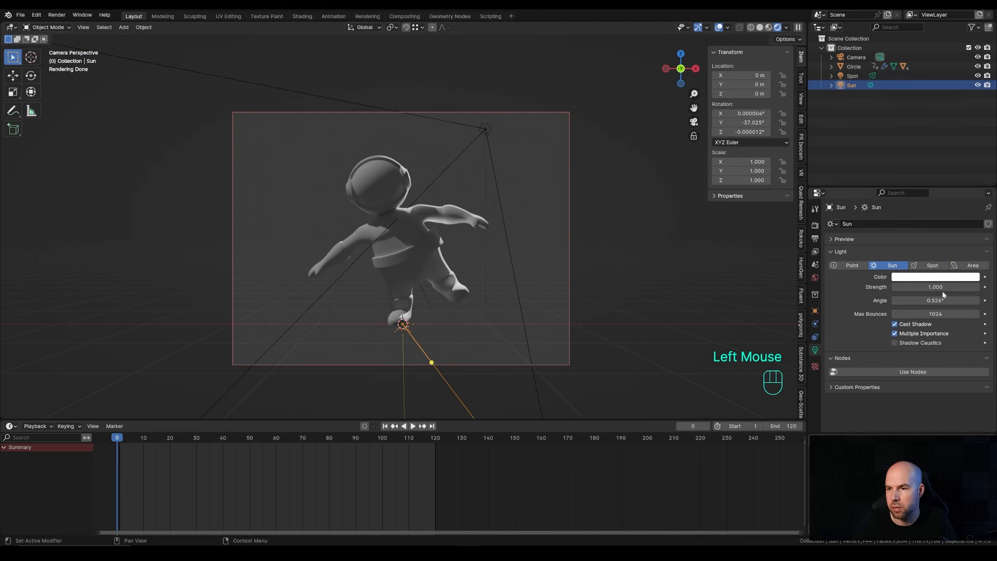
{"action": "left_click", "coordinate": [935, 286]}
{"action": "key", "text": "Return"}
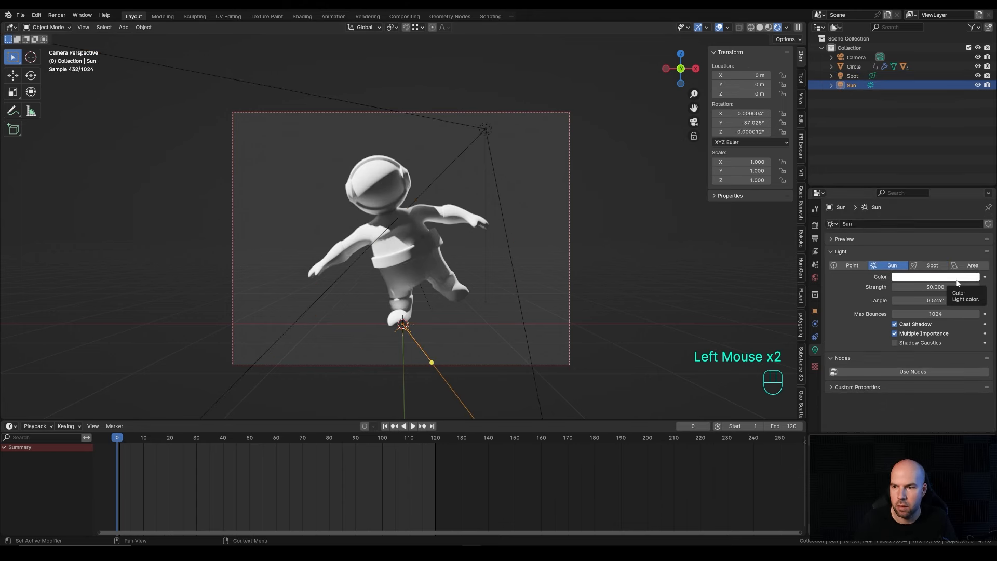
{"action": "left_click", "coordinate": [936, 286]}
{"action": "type", "text": "3"}
{"action": "key", "text": "Return"}
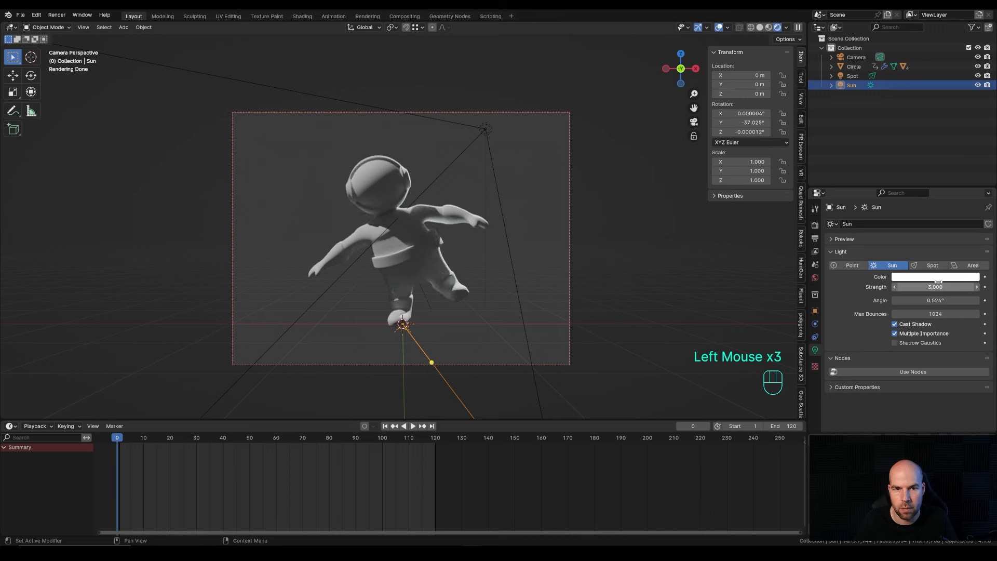
{"action": "key", "text": "t"}
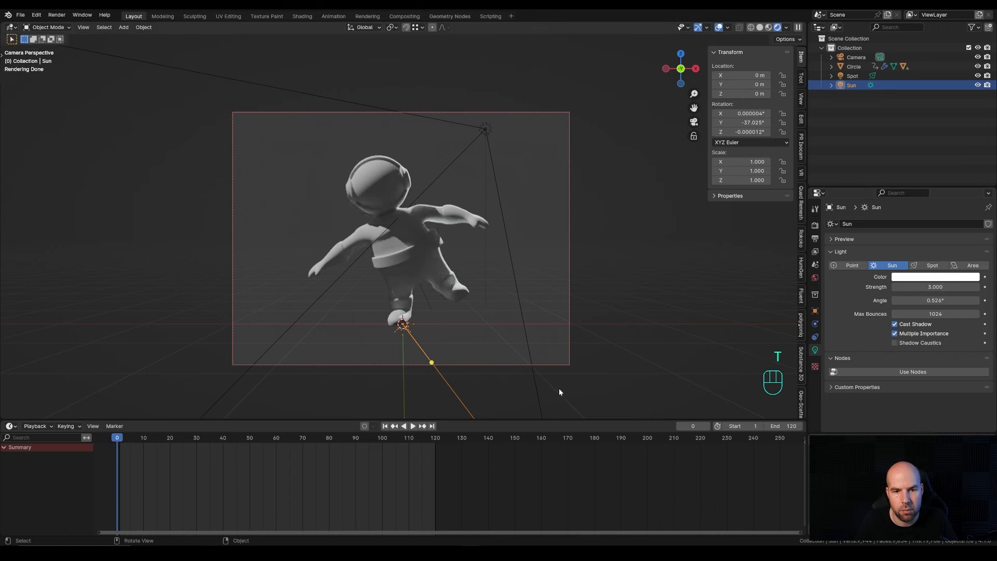
- Rotate the sun light about -20° in the camera view and set its angle to 47.2° for softer shadows
{"action": "key", "text": "r"}
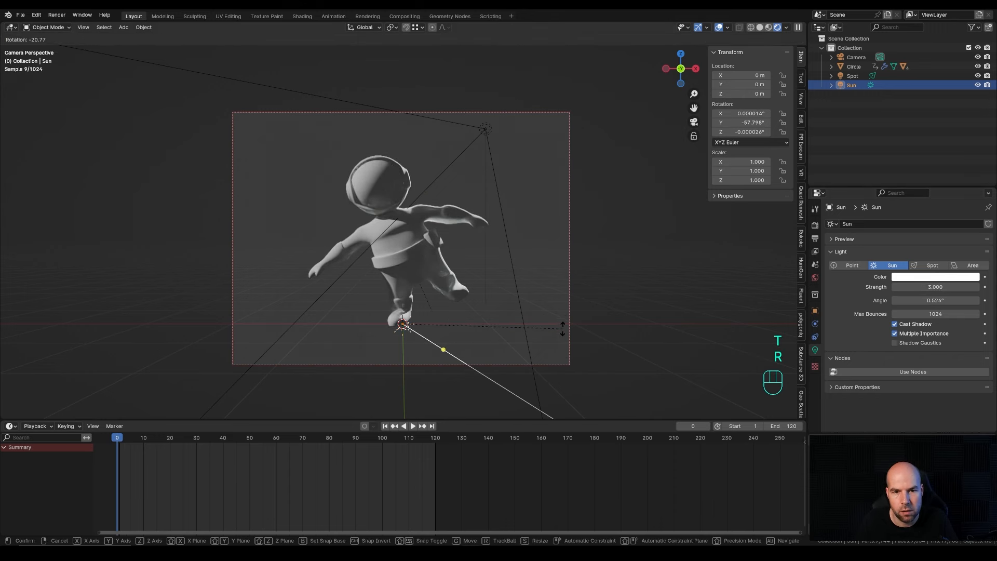
{"action": "left_click", "coordinate": [563, 328]}
{"action": "left_click_drag", "start_coordinate": [930, 301], "coordinate": [933, 300]}
- Add a plane at the world origin and rotate it 90° around the X axis so it stands upright
{"action": "scroll", "coordinate": [461, 288], "scroll_direction": "down", "scroll_amount": 2}
{"action": "key", "text": "shift+a"}
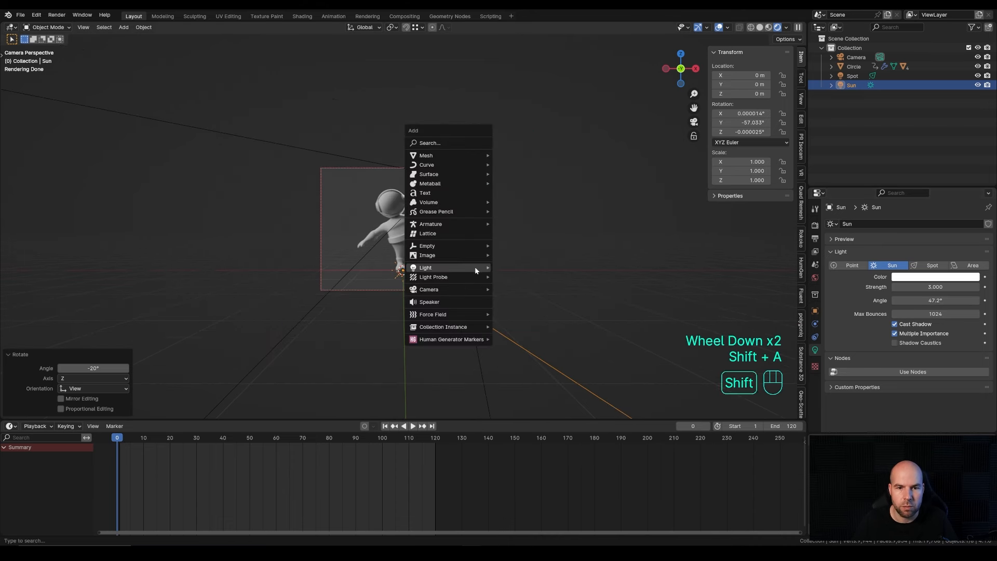
{"action": "mouse_move", "coordinate": [460, 158]}
{"action": "left_click", "coordinate": [509, 156]}
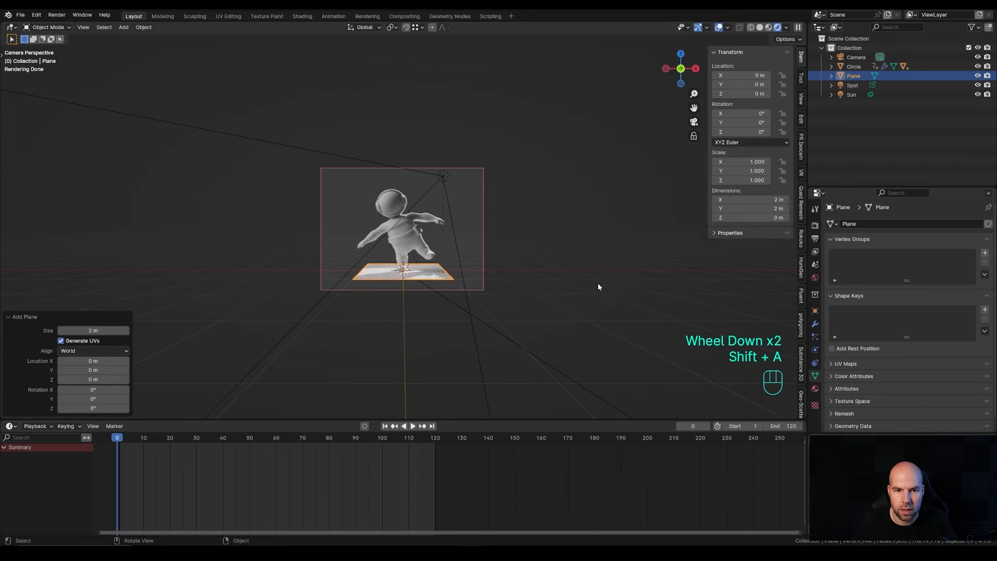
{"action": "middle_click_drag", "start_coordinate": [597, 283], "coordinate": [594, 297]}
{"action": "key", "text": "r"}
{"action": "key", "text": "x"}
{"action": "key", "text": "KP_9"}
{"action": "key", "text": "KP_0"}
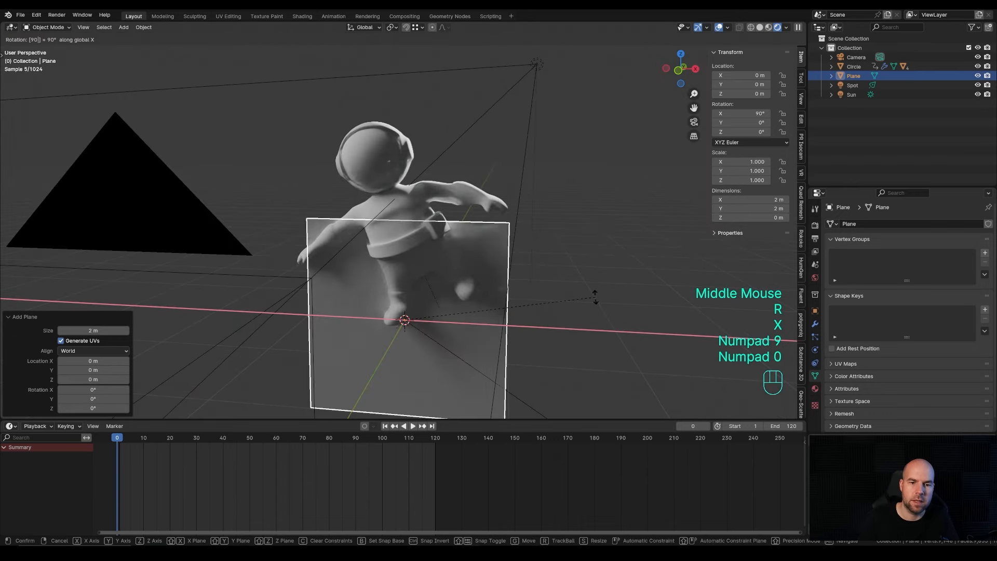
{"action": "key", "text": "KP_Enter"}
- Move the plane about 4.51 m along Y behind the astronaut and scale it up by about 11.36
{"action": "middle_click_drag", "start_coordinate": [587, 295], "coordinate": [485, 340]}
{"action": "scroll", "coordinate": [485, 340], "scroll_direction": "down", "scroll_amount": 1}
{"action": "key", "text": "g"}
{"action": "key", "text": "y"}
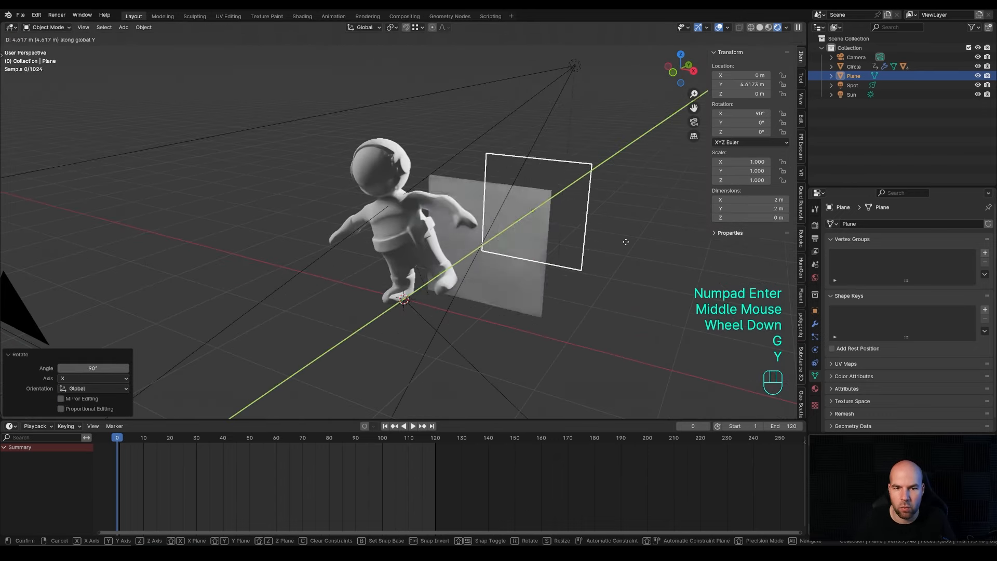
{"action": "left_click", "coordinate": [617, 249]}
{"action": "key", "text": "s"}
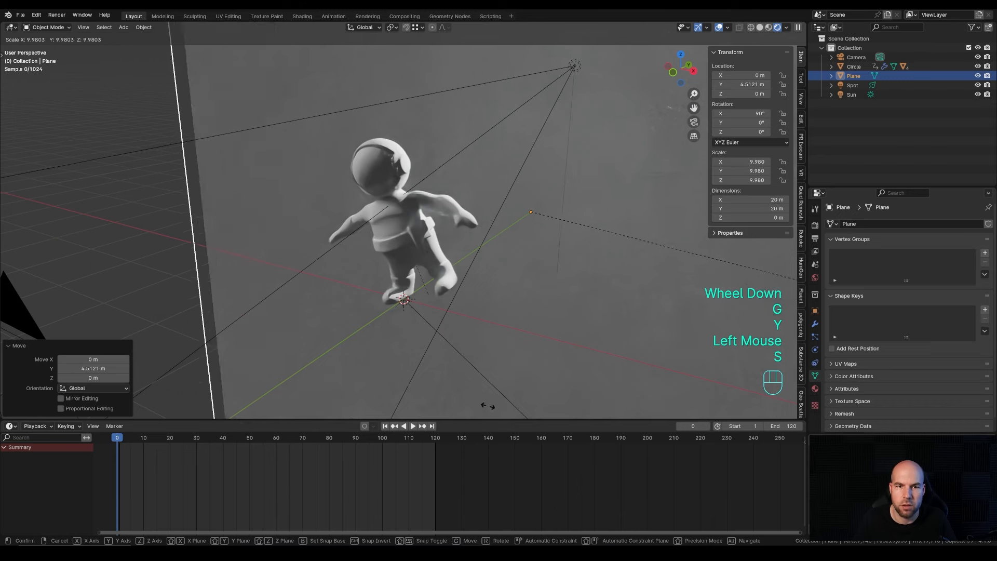
{"action": "left_click", "coordinate": [640, 357]}
{"action": "key", "text": "KP_0"}
{"action": "right_click", "coordinate": [652, 329]}
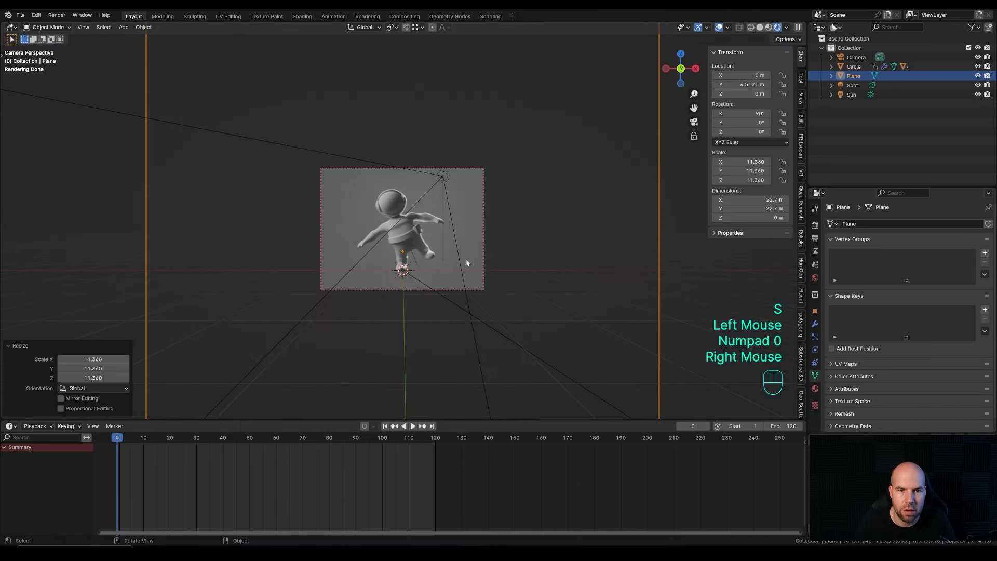
- Push the background plane about 3.24 m farther back along Y and return to the camera view
{"action": "middle_click_drag", "start_coordinate": [462, 264], "coordinate": [533, 311]}
{"action": "scroll", "coordinate": [533, 311], "scroll_direction": "down", "scroll_amount": 1}
{"action": "key", "text": "g"}
{"action": "key", "text": "y"}
{"action": "left_click", "coordinate": [544, 269]}
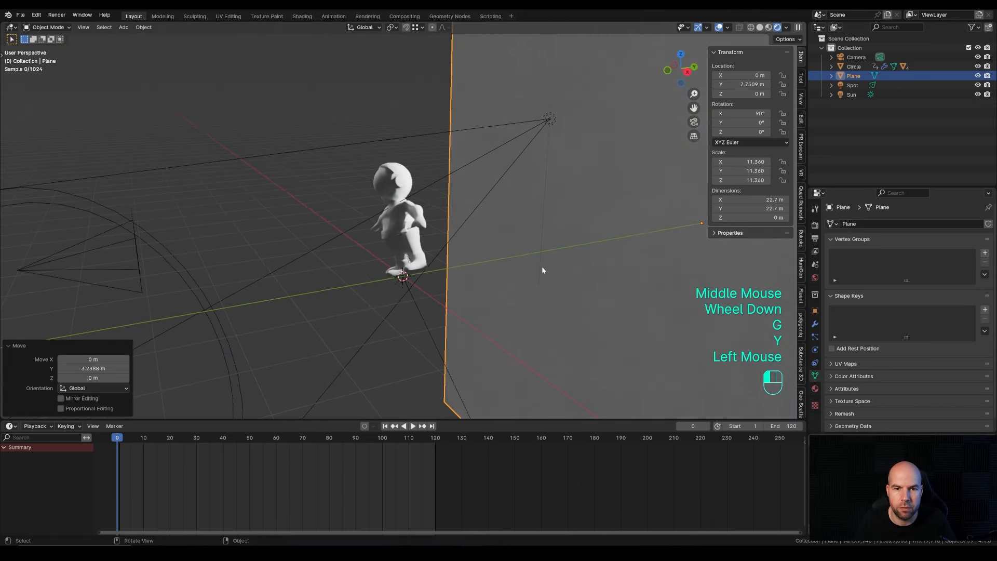
{"action": "middle_click_drag", "start_coordinate": [544, 269], "coordinate": [517, 263]}
{"action": "key", "text": "KP_0"}
{"action": "scroll", "coordinate": [482, 258], "scroll_direction": "up", "scroll_amount": 2}
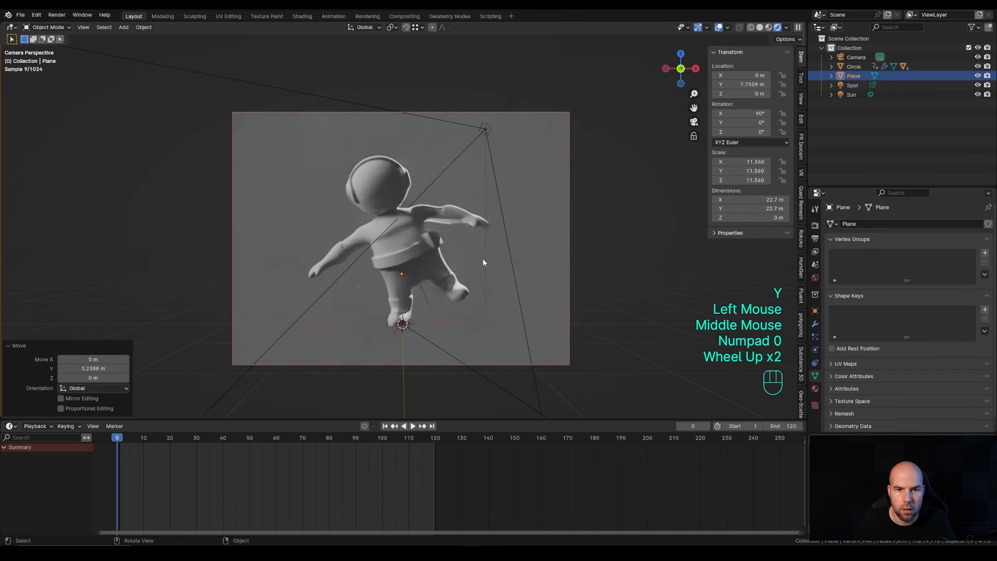
- Give the background plane a new material named Bg with a blue base color
{"action": "left_click", "coordinate": [815, 389]}
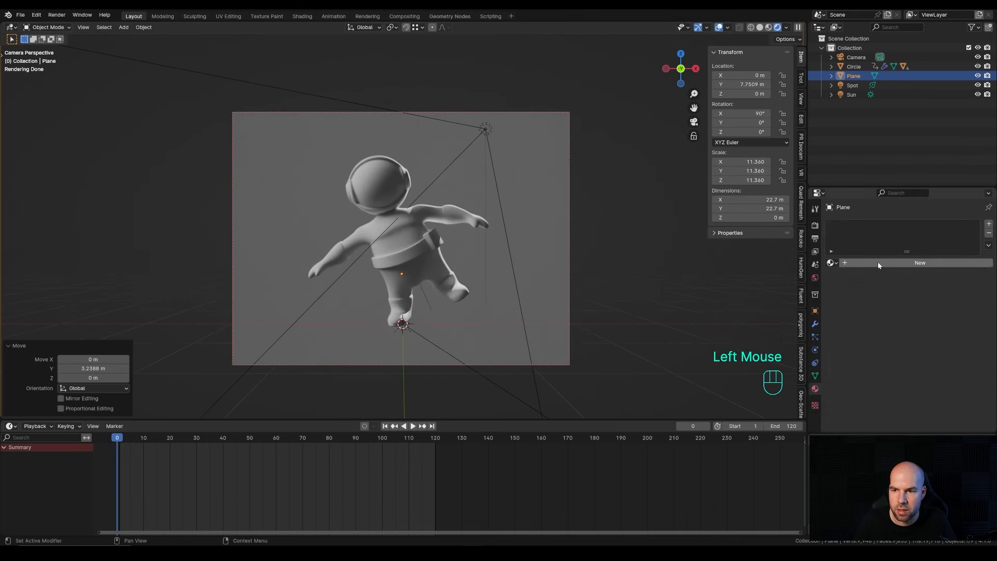
{"action": "left_click", "coordinate": [878, 261]}
{"action": "double_click", "coordinate": [869, 224]}
{"action": "type", "text": "Bg"}
{"action": "key", "text": "Return"}
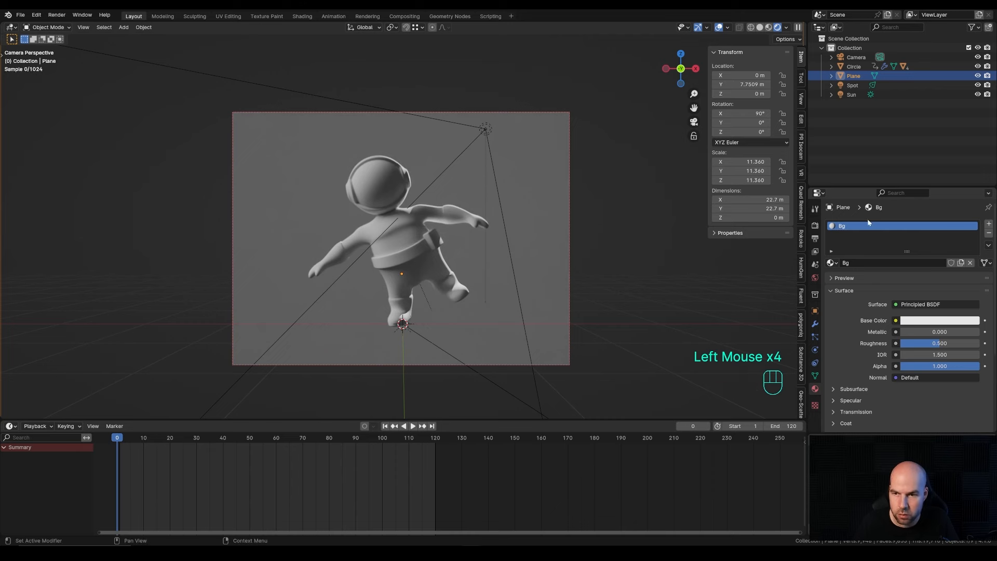
{"action": "left_click", "coordinate": [916, 326]}
{"action": "mouse_move", "coordinate": [939, 210]}
{"action": "left_mouse_down"}
{"action": "mouse_move", "coordinate": [972, 243]}
{"action": "mouse_move", "coordinate": [972, 210]}
{"action": "mouse_move", "coordinate": [971, 221]}
{"action": "mouse_move", "coordinate": [934, 199]}
{"action": "left_mouse_up"}
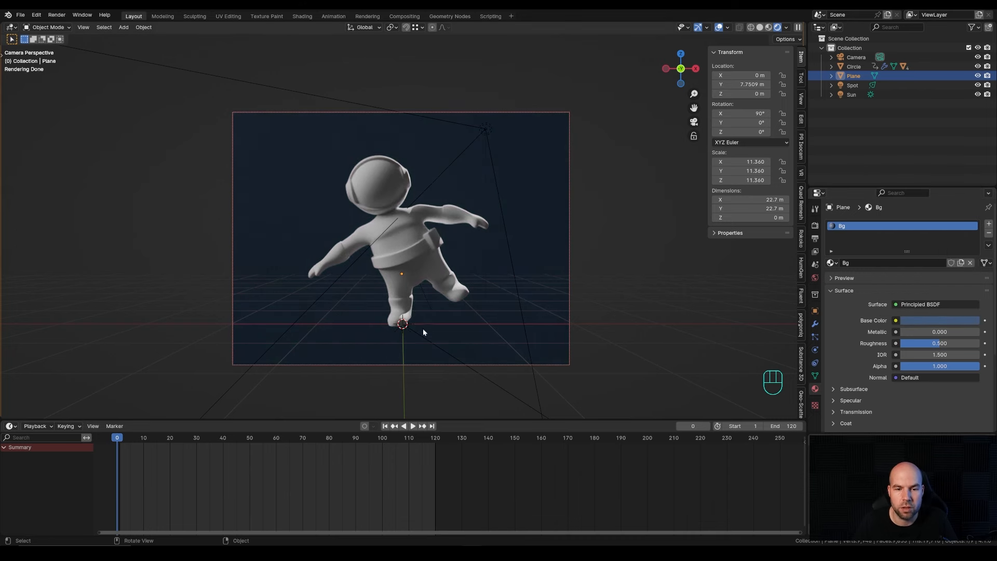
- Place the 3D cursor low on the background plane, add a point light there and move it slightly in front of the plane
{"action": "middle_click_drag", "start_coordinate": [424, 331], "coordinate": [547, 341]}
{"action": "scroll", "coordinate": [456, 310], "scroll_direction": "down", "scroll_amount": 2}
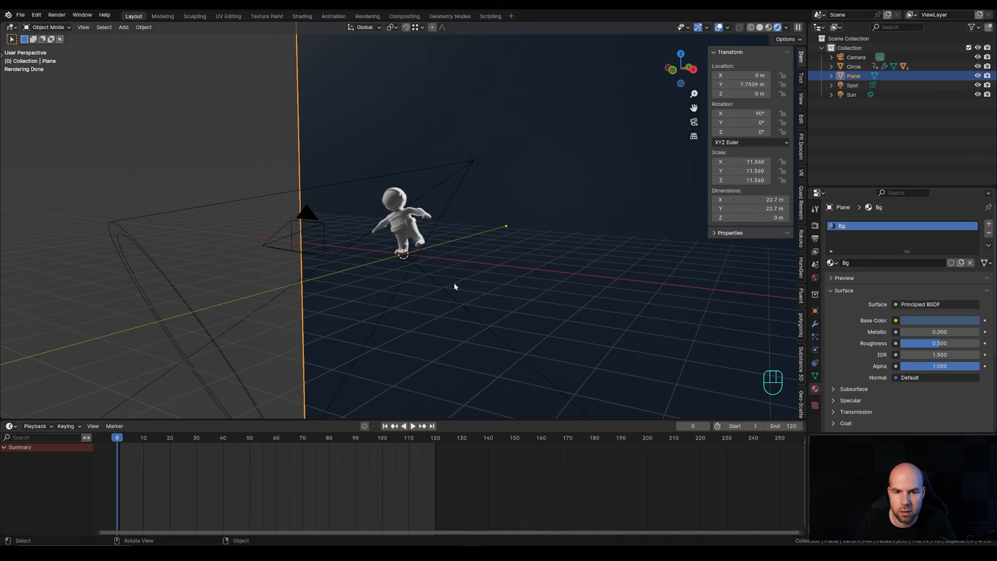
{"action": "right_click", "coordinate": [462, 270], "text": "shift"}
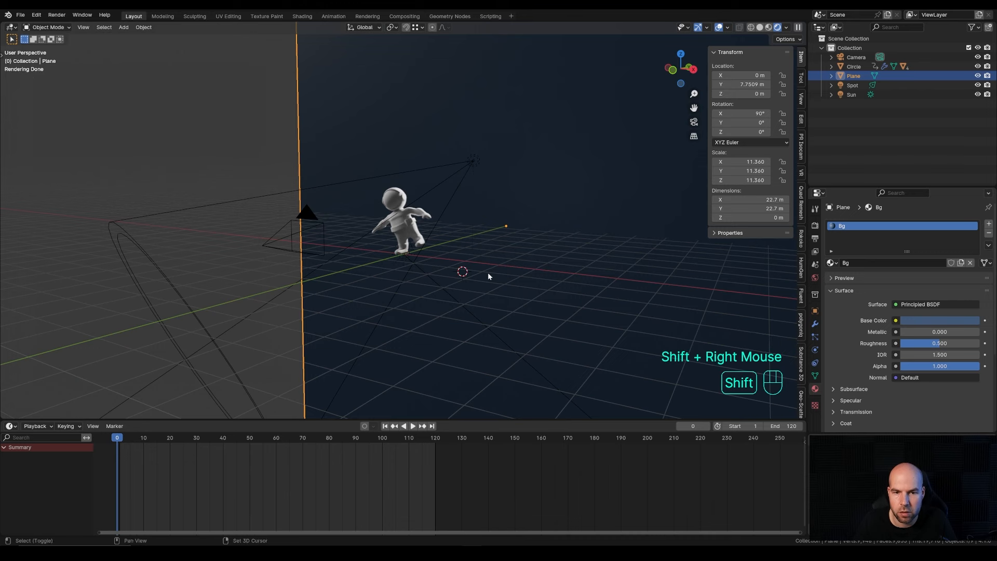
{"action": "key", "text": "shift+a"}
{"action": "mouse_move", "coordinate": [506, 385]}
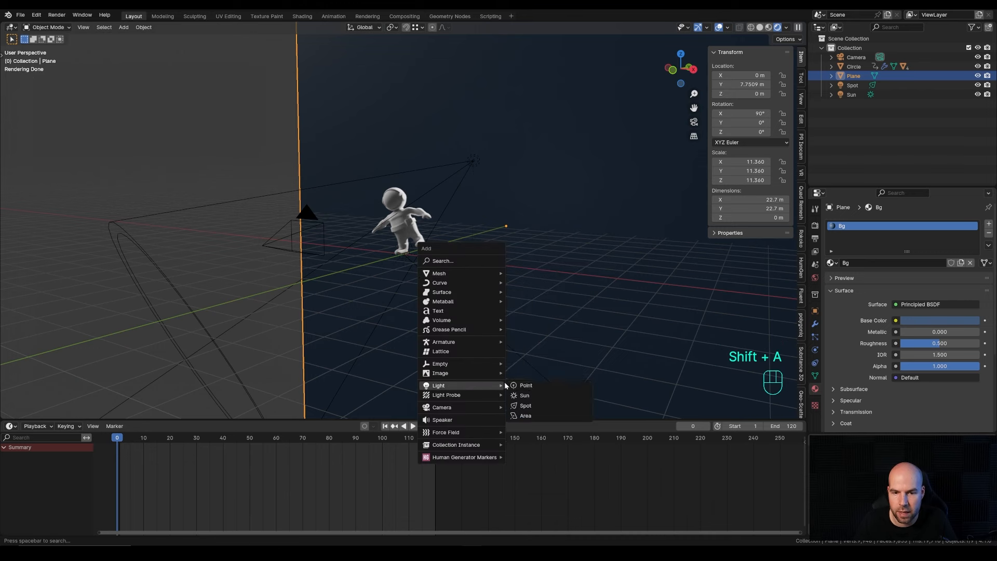
{"action": "left_click", "coordinate": [540, 385]}
{"action": "middle_click_drag", "start_coordinate": [556, 288], "coordinate": [514, 297]}
{"action": "key", "text": "g"}
{"action": "left_click", "coordinate": [521, 280]}
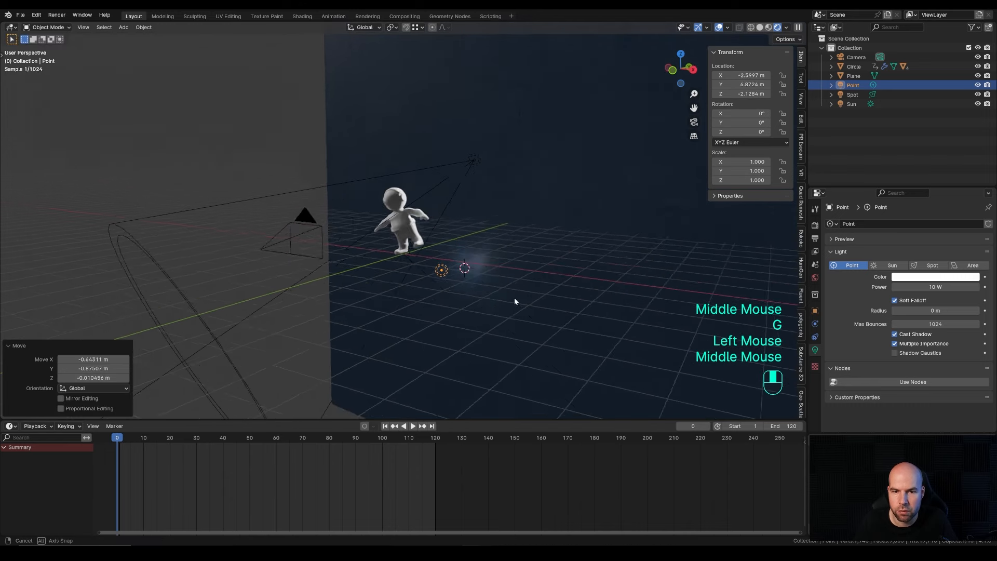
- Set the point light's power to 500 W
{"action": "left_click", "coordinate": [928, 287]}
{"action": "type", "text": "500"}
{"action": "key", "text": "Return"}
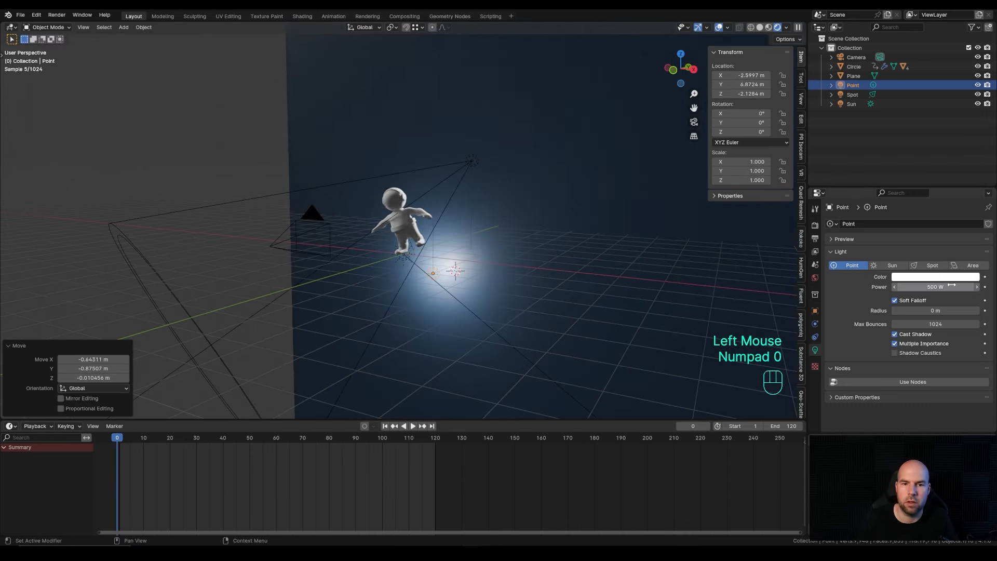
- In camera view, move the point light about 2.67 m along X and 1.84 m down, just below the frame's center
{"action": "key", "text": "KP_0"}
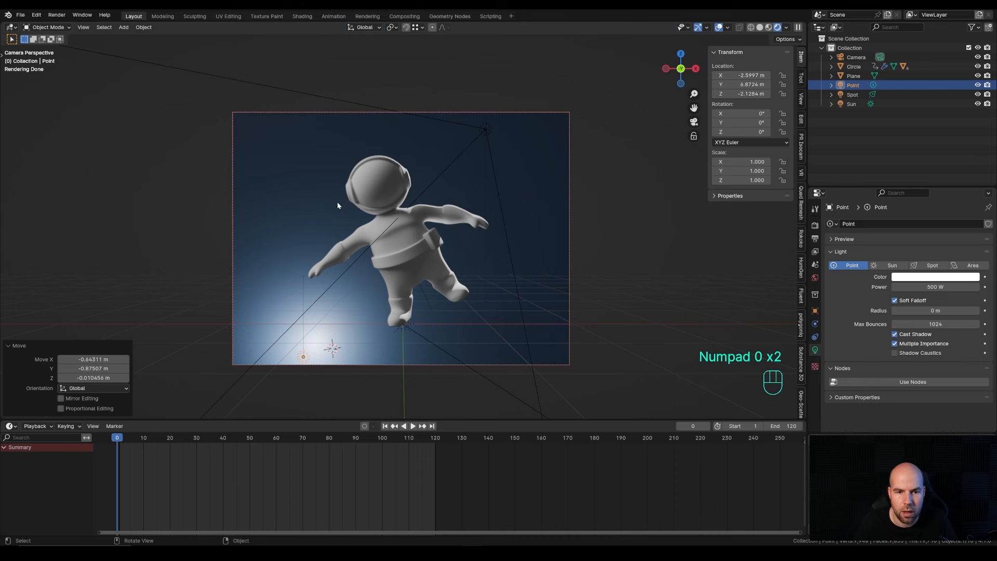
{"action": "key", "text": "g"}
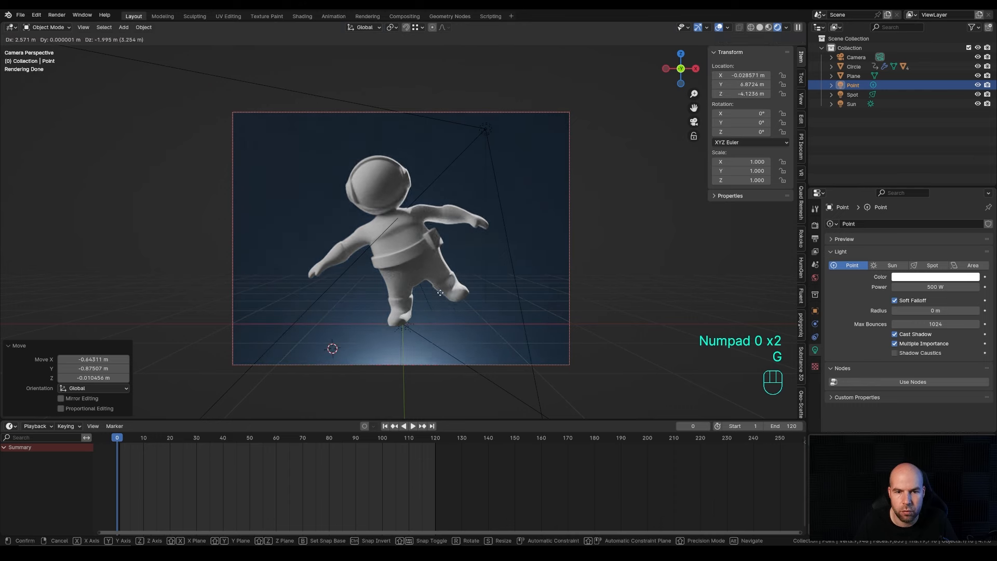
{"action": "left_click", "coordinate": [441, 292]}
- Set the point light's radius to about 1.36 m and its color to light blue with hue 0.633 and saturation 0.586
{"action": "left_click_drag", "start_coordinate": [930, 311], "coordinate": [966, 311]}
{"action": "left_click", "coordinate": [924, 277]}
{"action": "mouse_move", "coordinate": [924, 165]}
{"action": "left_mouse_down"}
{"action": "mouse_move", "coordinate": [923, 153]}
{"action": "mouse_move", "coordinate": [933, 170]}
{"action": "left_mouse_up"}
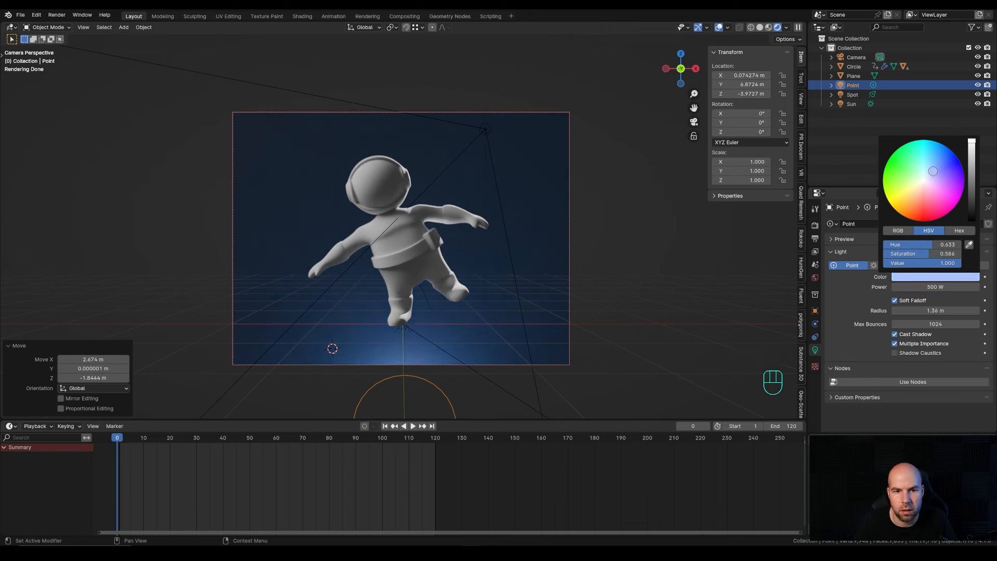
- Give the astronaut's body a new white material with roughness about 0.334
{"action": "left_click", "coordinate": [391, 239]}
{"action": "left_click", "coordinate": [883, 263]}
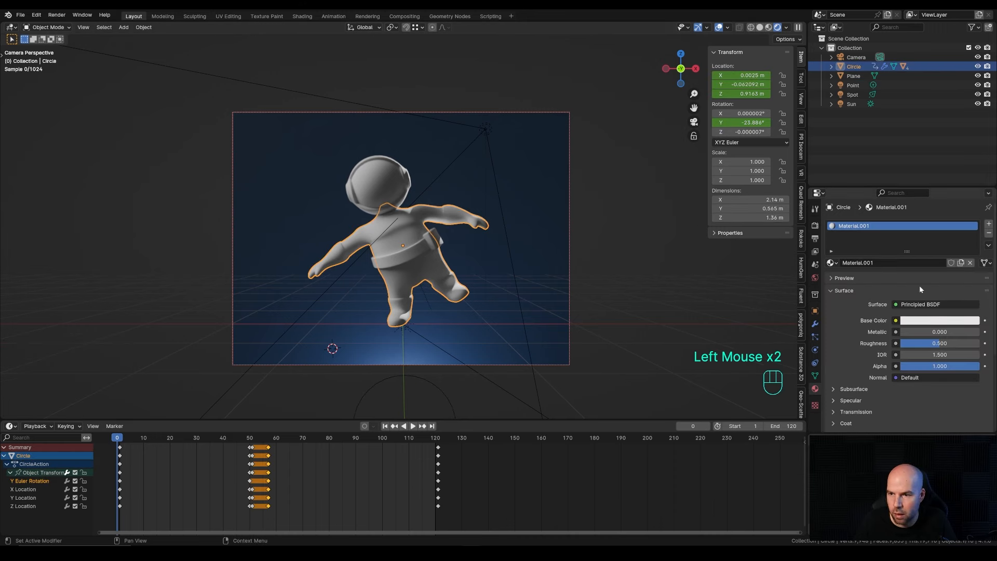
{"action": "left_click", "coordinate": [929, 322]}
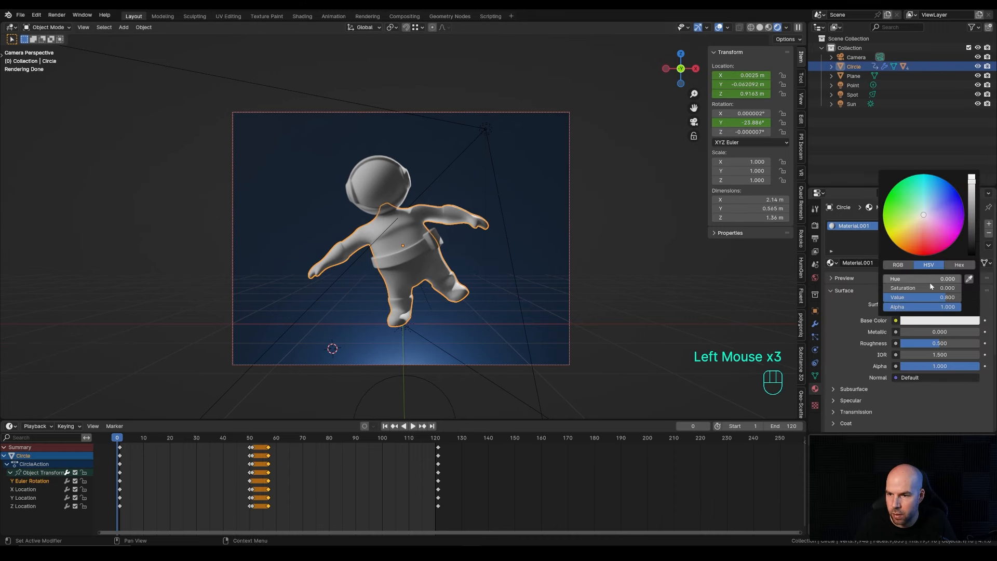
{"action": "mouse_move", "coordinate": [937, 343]}
{"action": "left_mouse_down"}
{"action": "mouse_move", "coordinate": [916, 343]}
{"action": "mouse_move", "coordinate": [930, 343]}
{"action": "left_mouse_up"}
- Give the belt a new orange material with hue 0.034, saturation 0.915 and roughness about 0.112
{"action": "scroll", "coordinate": [426, 267], "scroll_direction": "up", "scroll_amount": 2}
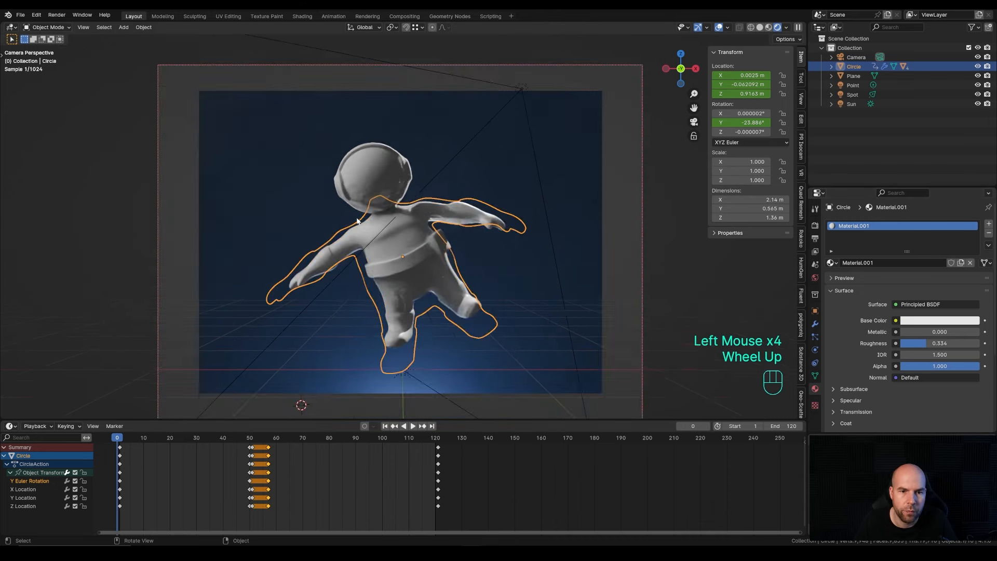
{"action": "left_click", "coordinate": [427, 270]}
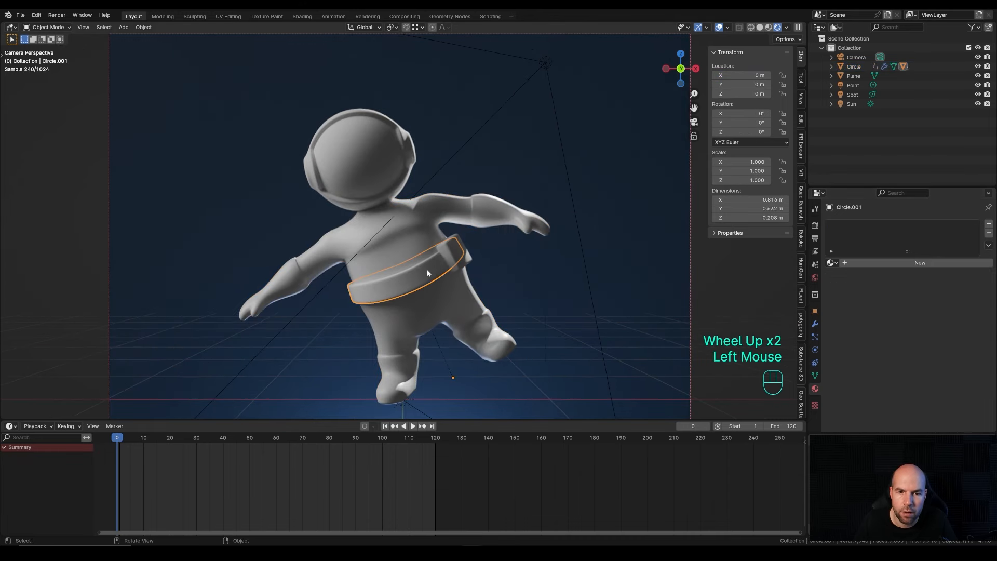
{"action": "left_click", "coordinate": [875, 263]}
{"action": "left_click", "coordinate": [942, 324]}
{"action": "left_click_drag", "start_coordinate": [927, 239], "coordinate": [913, 241]}
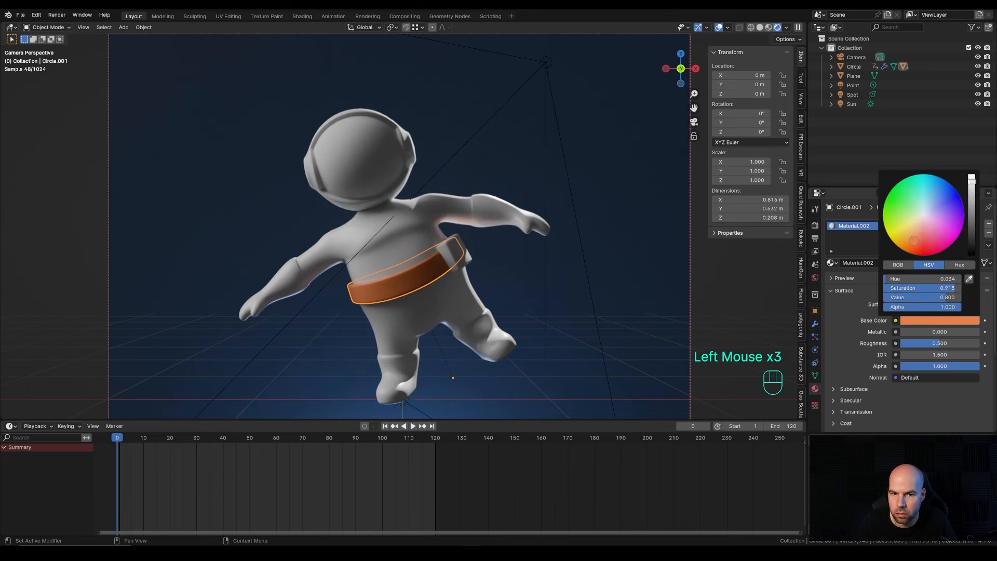
{"action": "left_click_drag", "start_coordinate": [940, 343], "coordinate": [909, 343]}
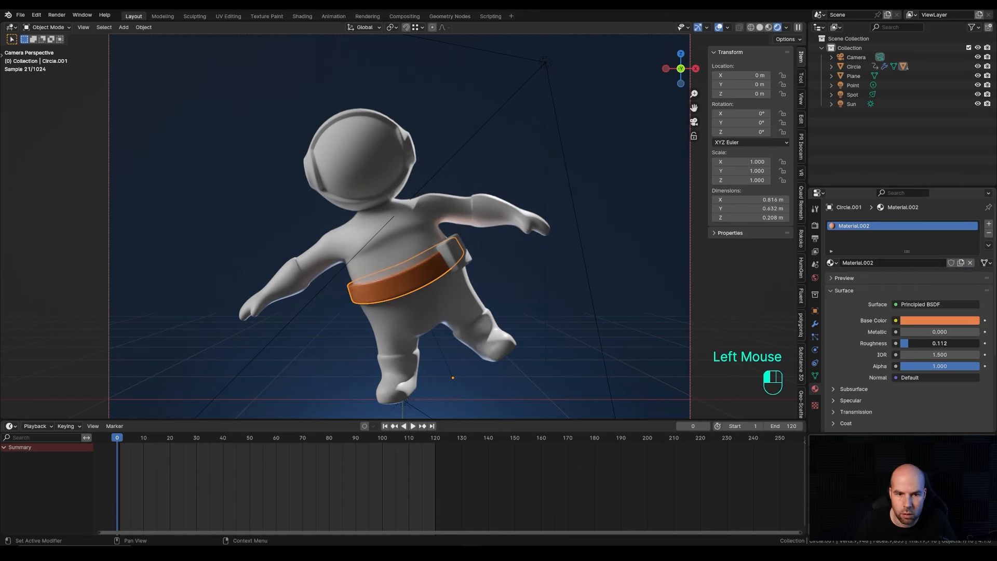
- Enter Edit Mode on the body and select the sole faces of both feet
{"action": "left_click", "coordinate": [467, 263]}
{"action": "left_click", "coordinate": [391, 385]}
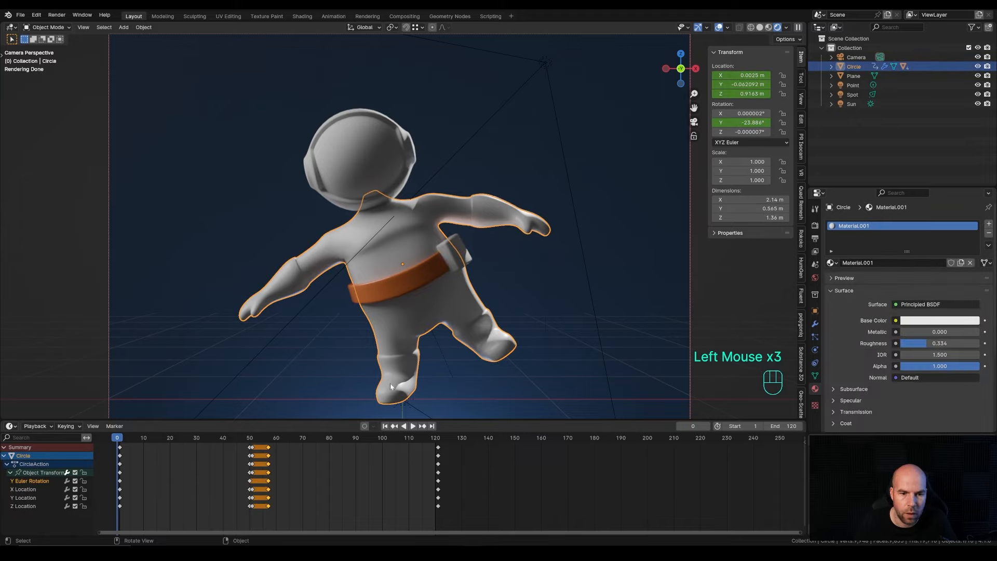
{"action": "key", "text": "Tab"}
{"action": "middle_click_drag", "start_coordinate": [461, 374], "coordinate": [509, 250], "text": "shift"}
{"action": "scroll", "coordinate": [296, 361], "scroll_direction": "down", "scroll_amount": 3, "text": "shift"}
{"action": "scroll", "coordinate": [443, 307], "scroll_direction": "up", "scroll_amount": 3}
{"action": "middle_click_drag", "start_coordinate": [443, 307], "coordinate": [450, 284]}
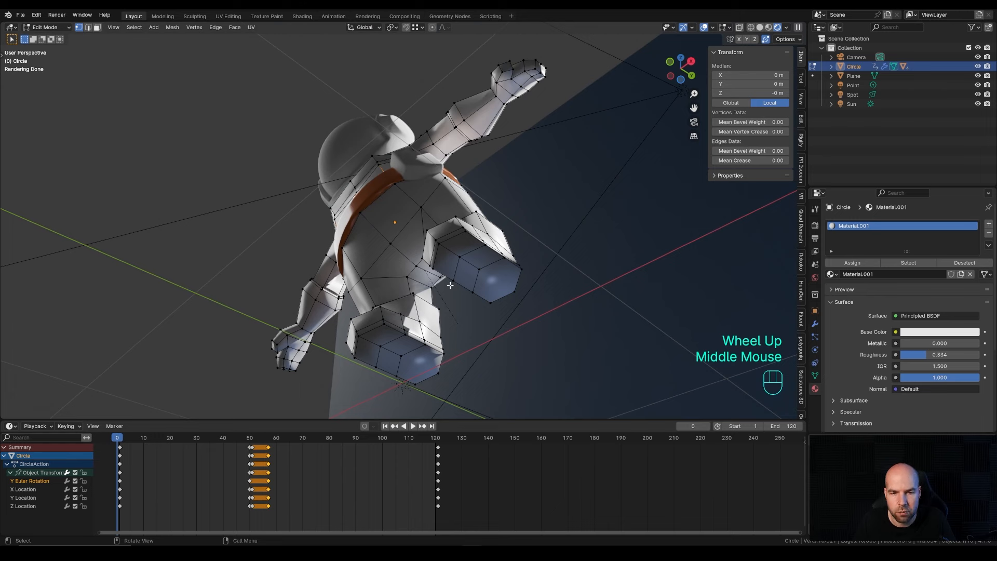
{"action": "key", "text": "3"}
{"action": "left_click", "coordinate": [460, 257]}
{"action": "left_click", "coordinate": [487, 273], "text": "shift"}
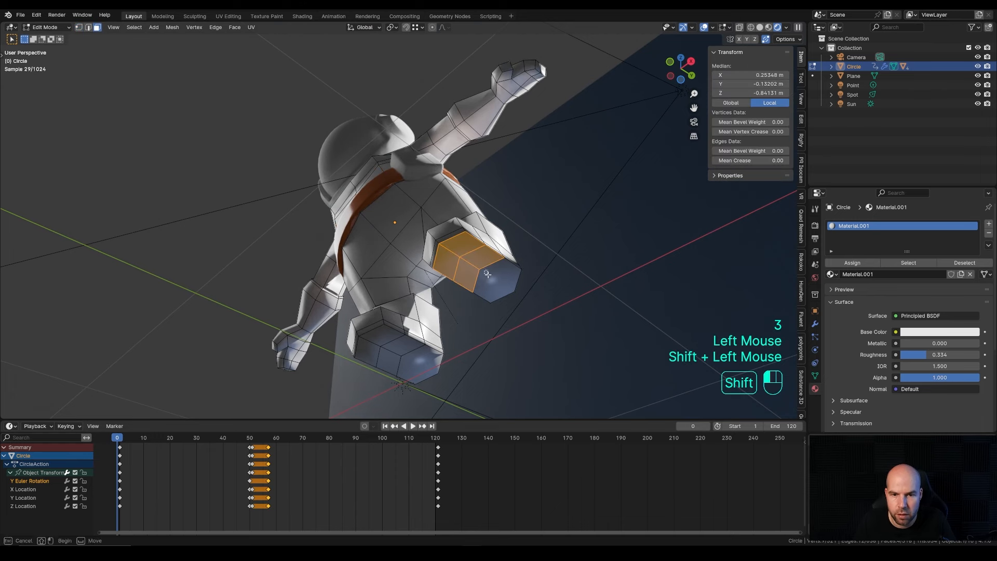
{"action": "left_click", "coordinate": [378, 345], "text": "shift"}
{"action": "left_click", "coordinate": [409, 361], "text": "shift"}
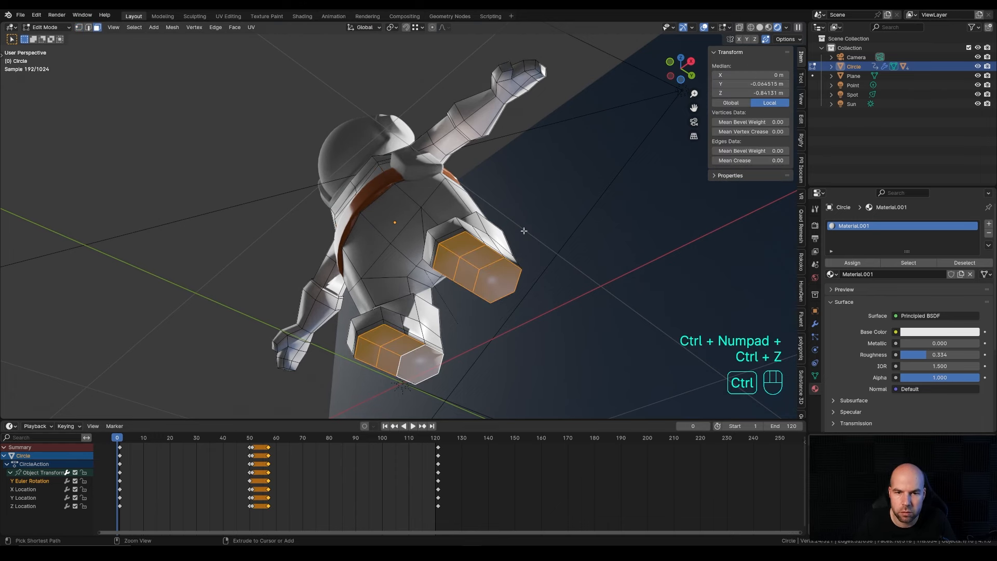
- Grow the face selection from the soles until it covers both boots up to the lower legs
{"action": "key", "text": "ctrl+KP_Add"}
{"action": "key", "text": "ctrl+KP_Add"}
{"action": "key", "text": "ctrl+KP_Add"}
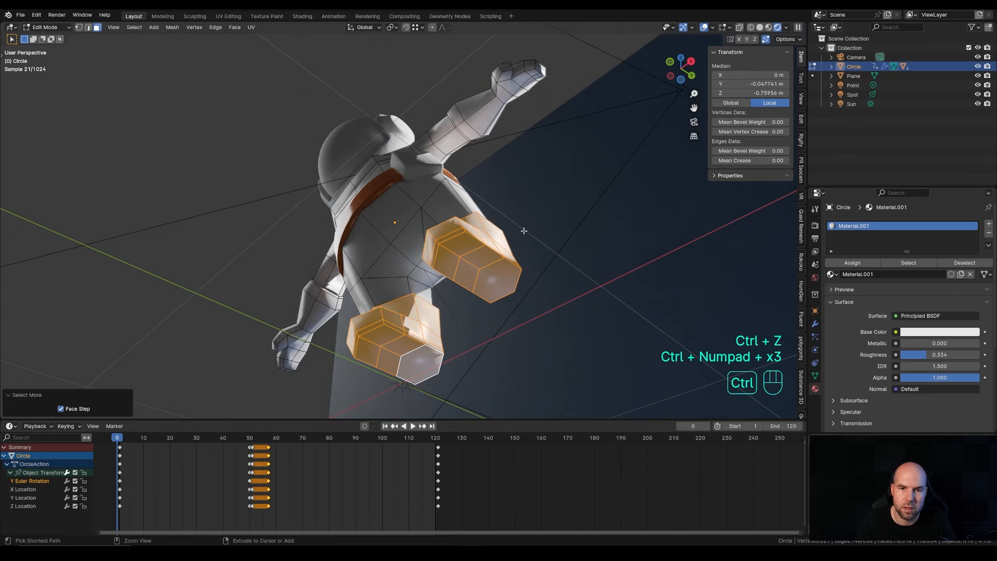
{"action": "middle_click_drag", "start_coordinate": [524, 231], "coordinate": [579, 224]}
{"action": "key", "text": "ctrl+KP_Add"}
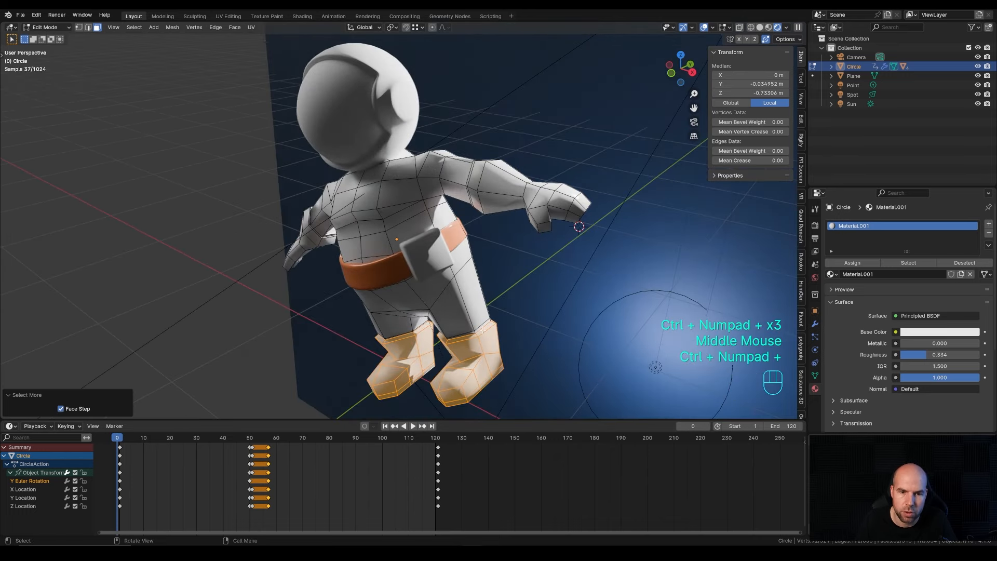
- Add a second material slot to the body, assign the belt's orange Material.002 to the boots, and return to Object Mode
{"action": "left_click", "coordinate": [989, 223]}
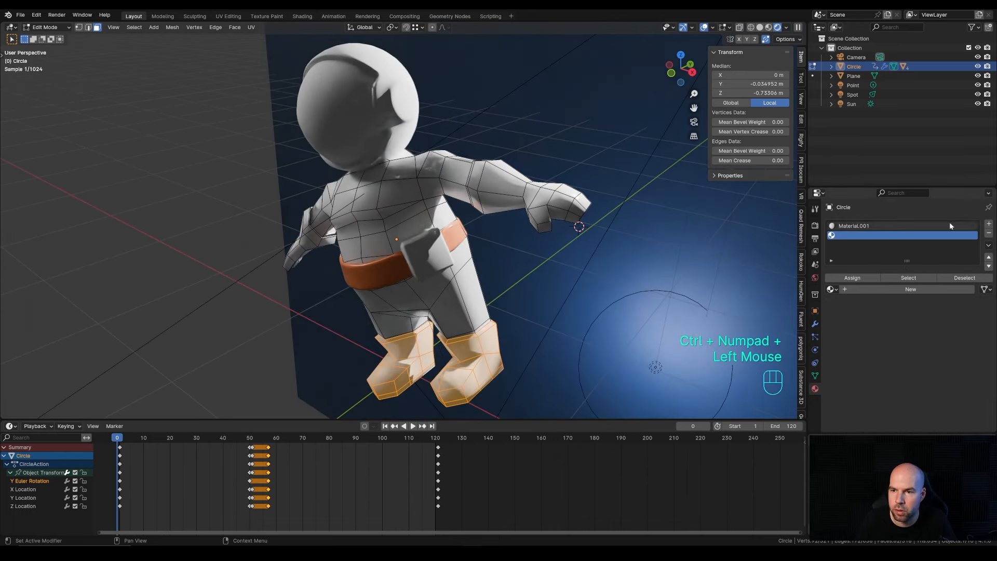
{"action": "left_click", "coordinate": [856, 290]}
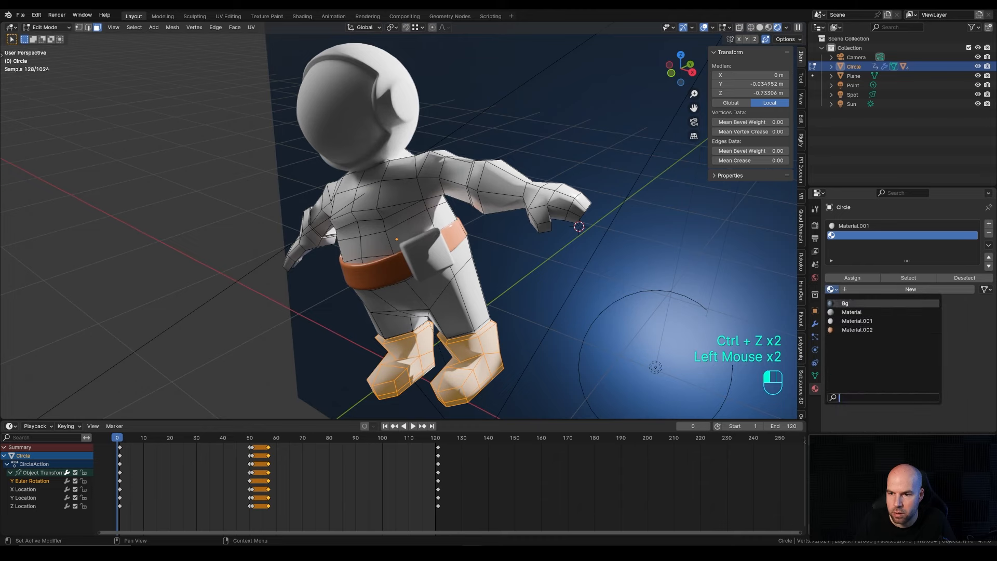
{"action": "key", "text": "Tab"}
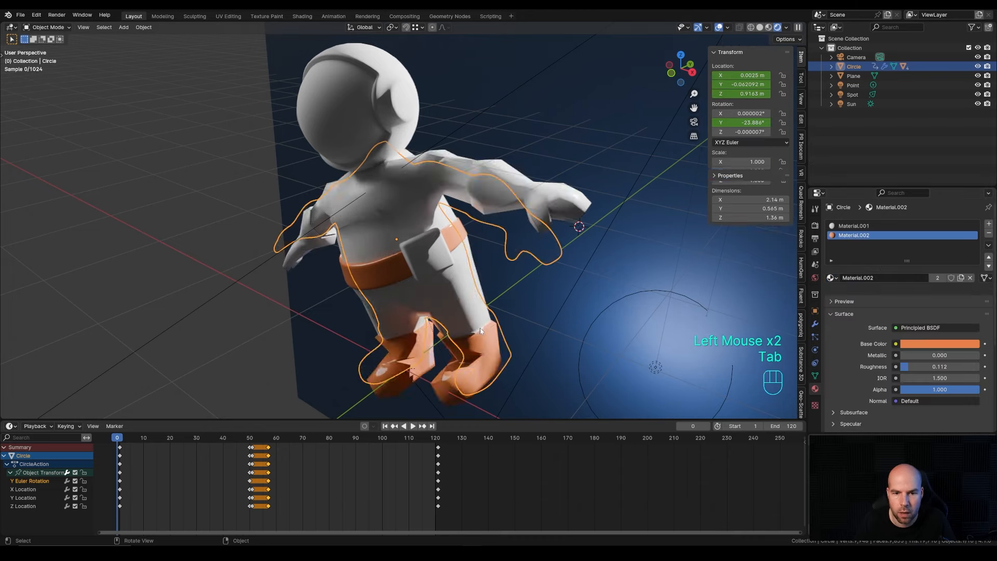
- Enter Edit Mode on the body and select the fingertip faces of the hand on the +X side
{"action": "middle_click_drag", "start_coordinate": [493, 298], "coordinate": [547, 278]}
{"action": "scroll", "coordinate": [548, 274], "scroll_direction": "down", "scroll_amount": 2}
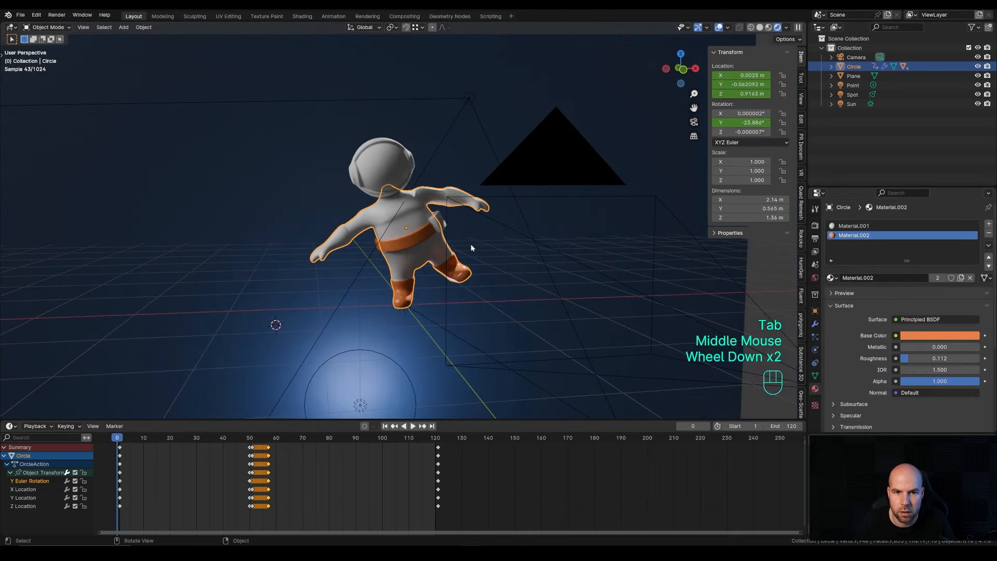
{"action": "scroll", "coordinate": [470, 244], "scroll_direction": "up", "scroll_amount": 2}
{"action": "middle_click_drag", "start_coordinate": [471, 244], "coordinate": [517, 239]}
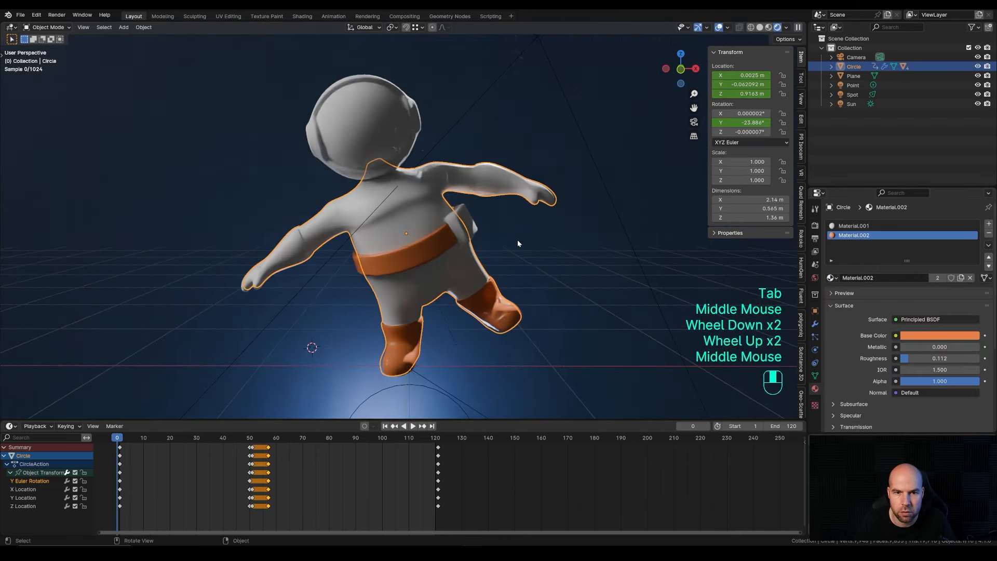
{"action": "left_click", "coordinate": [507, 182]}
{"action": "middle_click_drag", "start_coordinate": [577, 203], "coordinate": [469, 209]}
{"action": "key", "text": "Tab"}
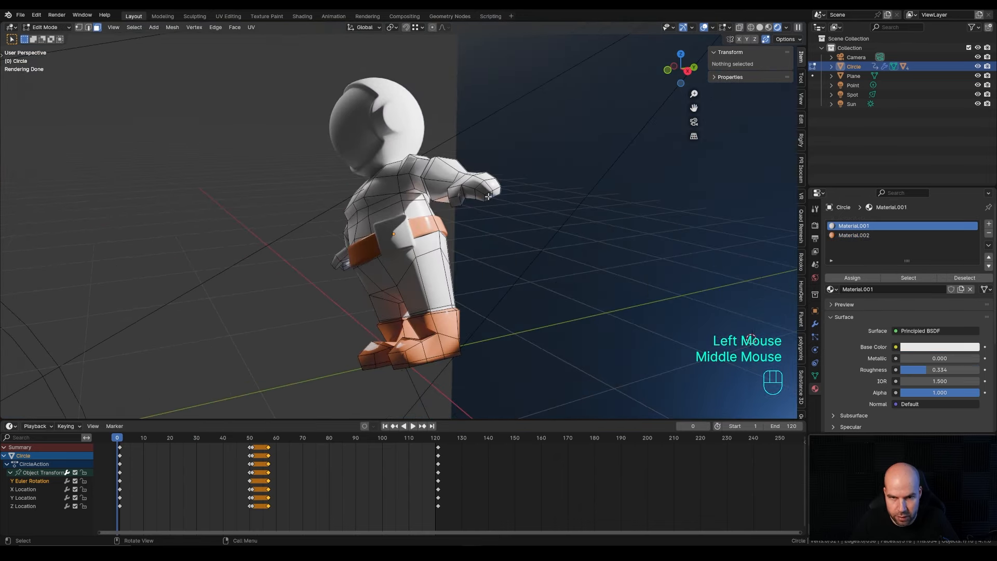
{"action": "left_click", "coordinate": [489, 196]}
{"action": "left_click", "coordinate": [496, 198], "text": "shift"}
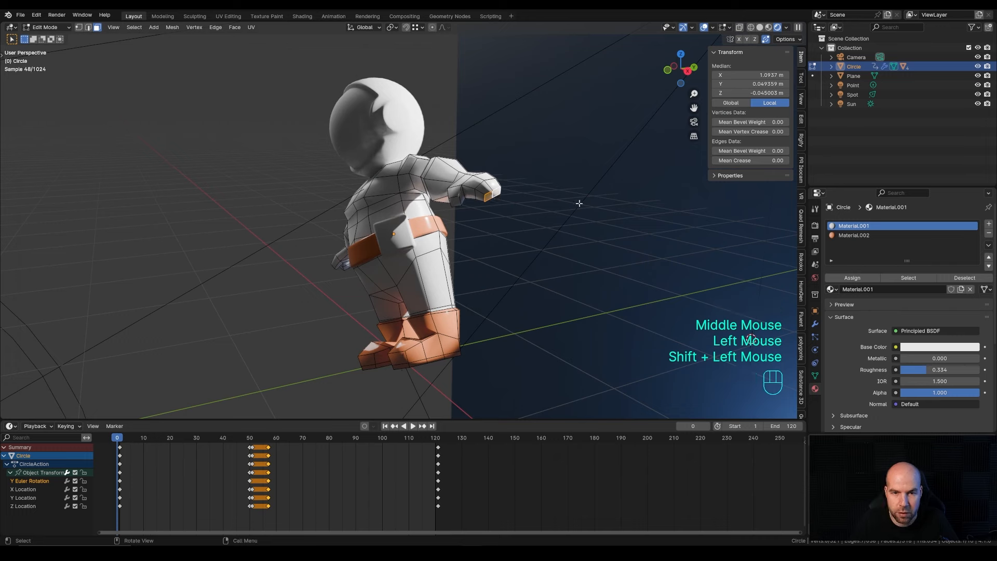
- Grow the selection over the hand and forearm, and assign the orange Material.002 to form the first glove
{"action": "middle_click_drag", "start_coordinate": [579, 203], "coordinate": [535, 155]}
{"action": "key", "text": "ctrl+KP_Add"}
{"action": "key", "text": "ctrl+KP_Add"}
{"action": "key", "text": "ctrl+KP_Add"}
{"action": "key", "text": "ctrl+KP_Add"}
{"action": "key", "text": "ctrl+KP_Add"}
{"action": "key", "text": "ctrl+KP_Add"}
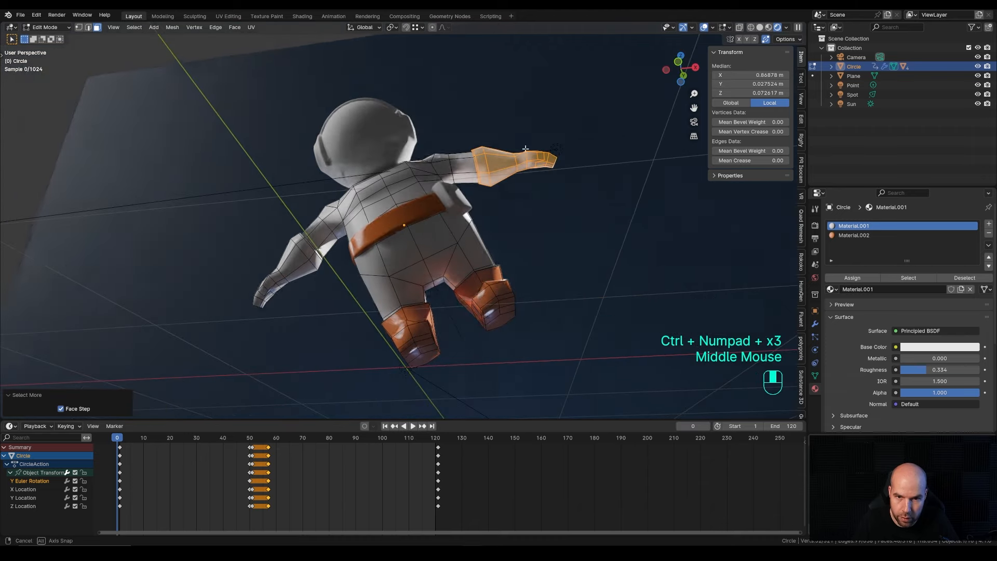
{"action": "left_click", "coordinate": [863, 235]}
{"action": "left_click", "coordinate": [852, 278]}
- Select the other hand's fingertip faces and grow the selection over that hand and forearm
{"action": "middle_click_drag", "start_coordinate": [509, 208], "coordinate": [330, 283]}
{"action": "left_click", "coordinate": [331, 282]}
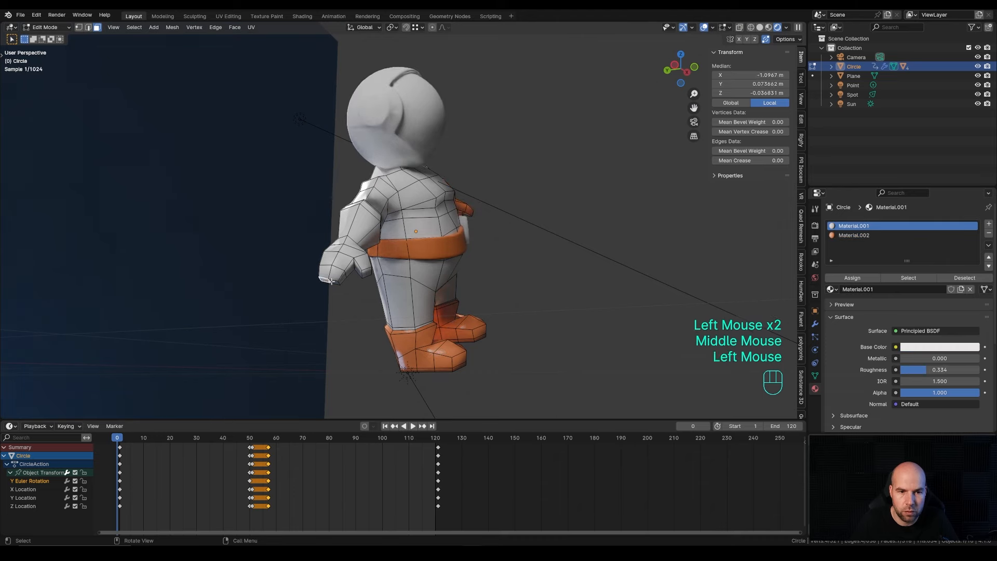
{"action": "left_click", "coordinate": [331, 282], "text": "shift"}
{"action": "key", "text": "ctrl+KP_Add"}
{"action": "key", "text": "ctrl+KP_Add"}
{"action": "key", "text": "ctrl+KP_Add"}
{"action": "key", "text": "ctrl+KP_Add"}
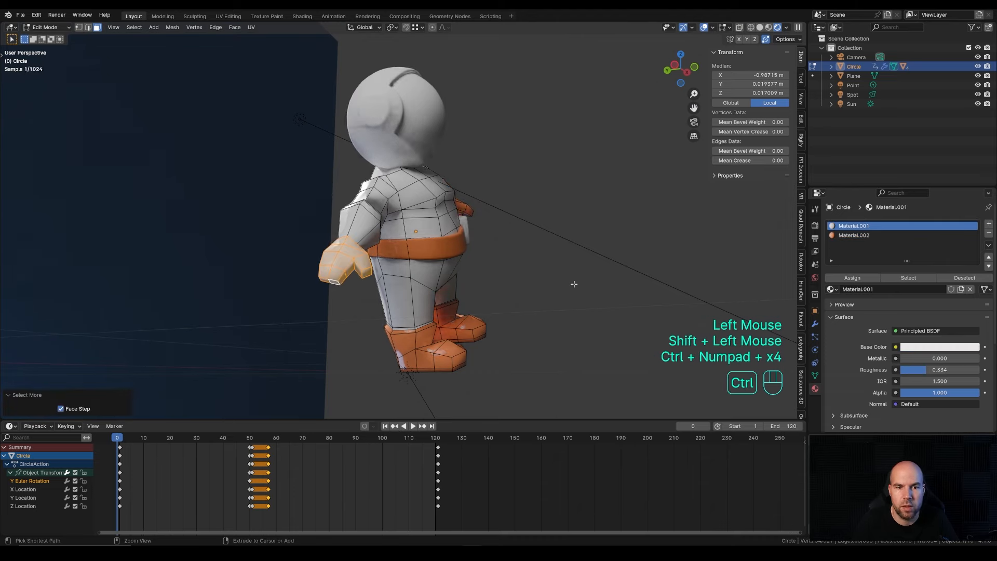
{"action": "middle_click_drag", "start_coordinate": [561, 290], "coordinate": [541, 224]}
{"action": "key", "text": "ctrl+KP_Add"}
{"action": "key", "text": "ctrl+KP_Add"}
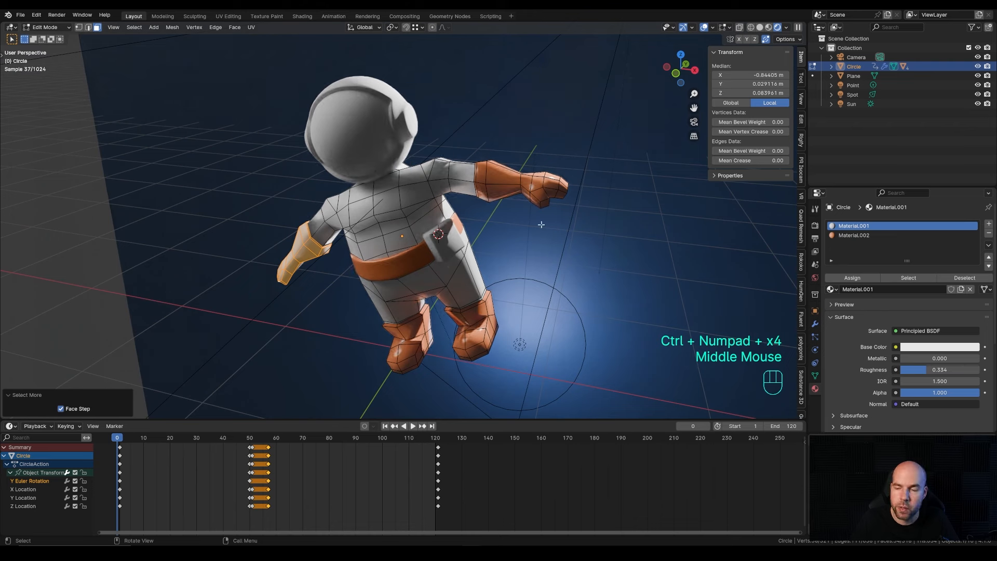
- Assign the orange Material.002 to the second glove and return to Object Mode
{"action": "left_click", "coordinate": [844, 237]}
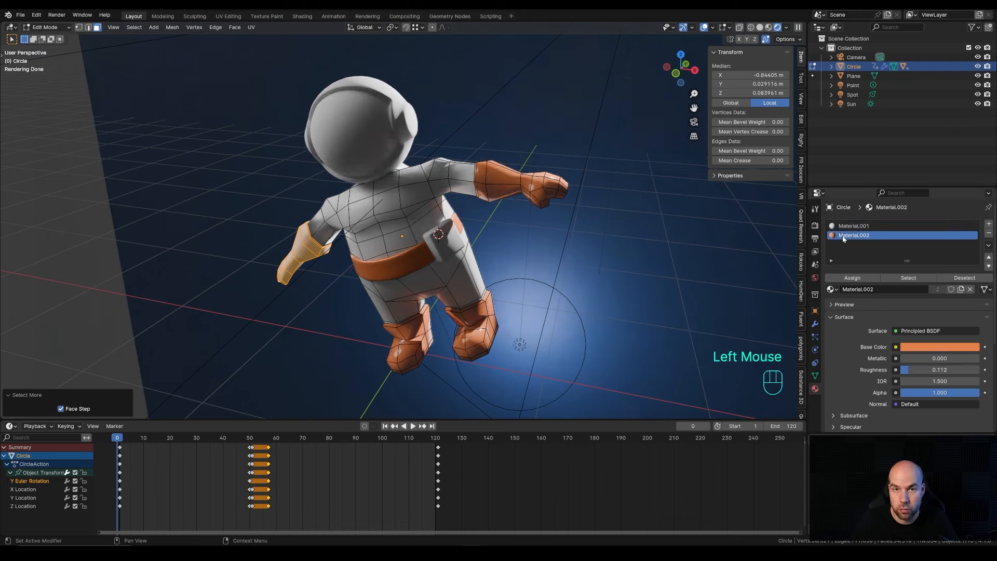
{"action": "left_click", "coordinate": [849, 277]}
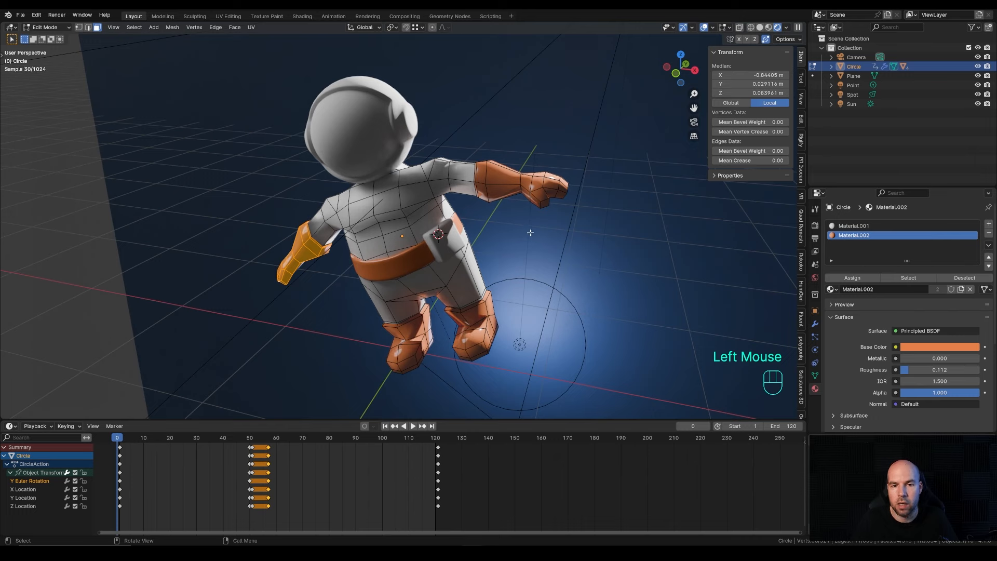
{"action": "key", "text": "Tab"}
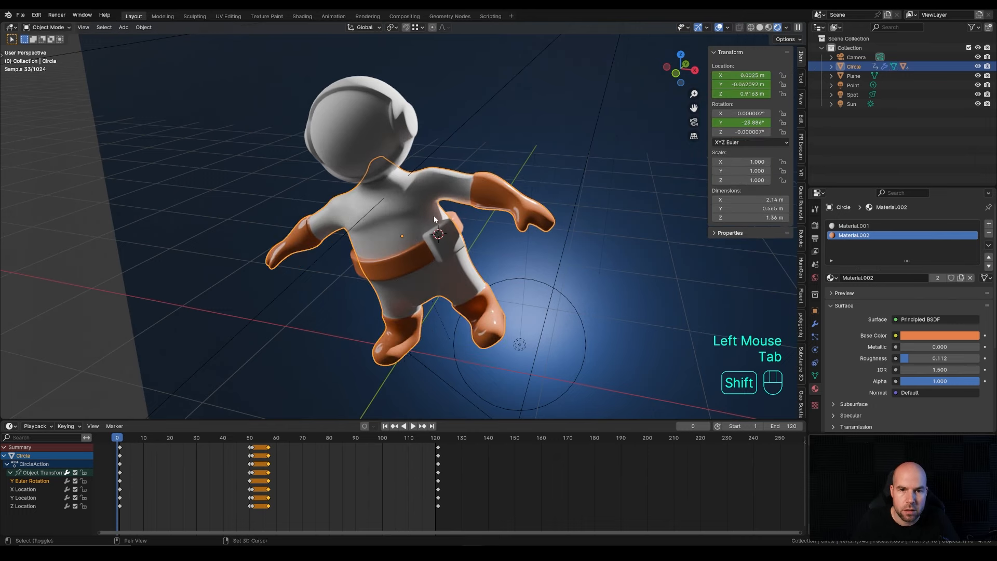
- Give the helmet visor a new golden-yellow material with metallic 1.000 and roughness about 0.246
{"action": "middle_click_drag", "start_coordinate": [434, 216], "coordinate": [442, 213], "text": "shift"}
{"action": "middle_click_drag", "start_coordinate": [442, 213], "coordinate": [456, 203]}
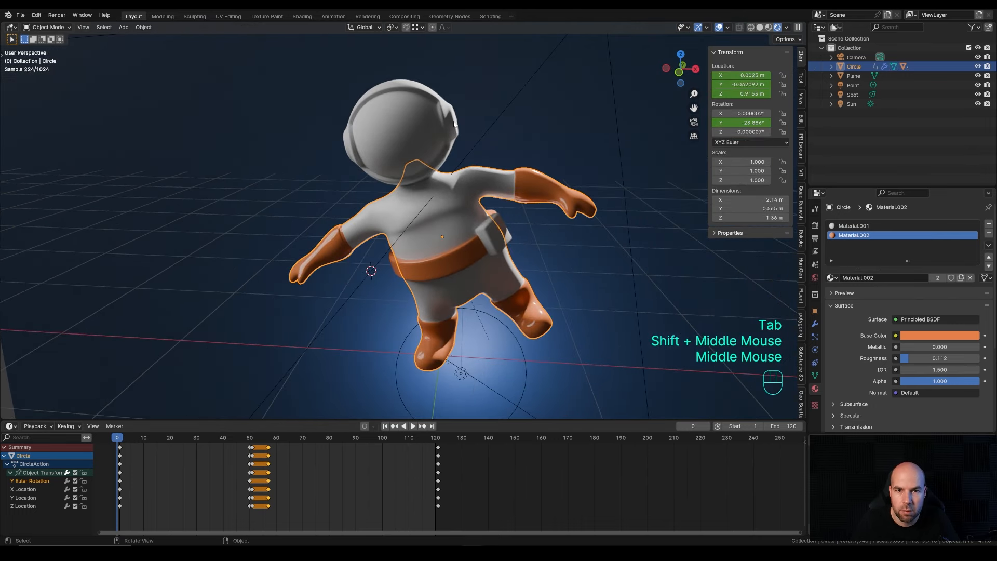
{"action": "left_click", "coordinate": [404, 133]}
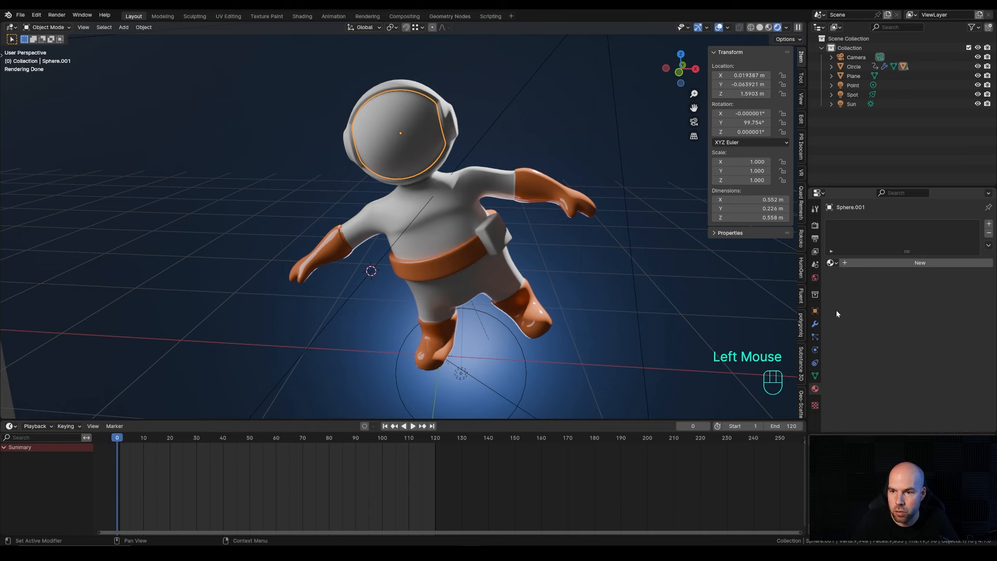
{"action": "left_click", "coordinate": [883, 262]}
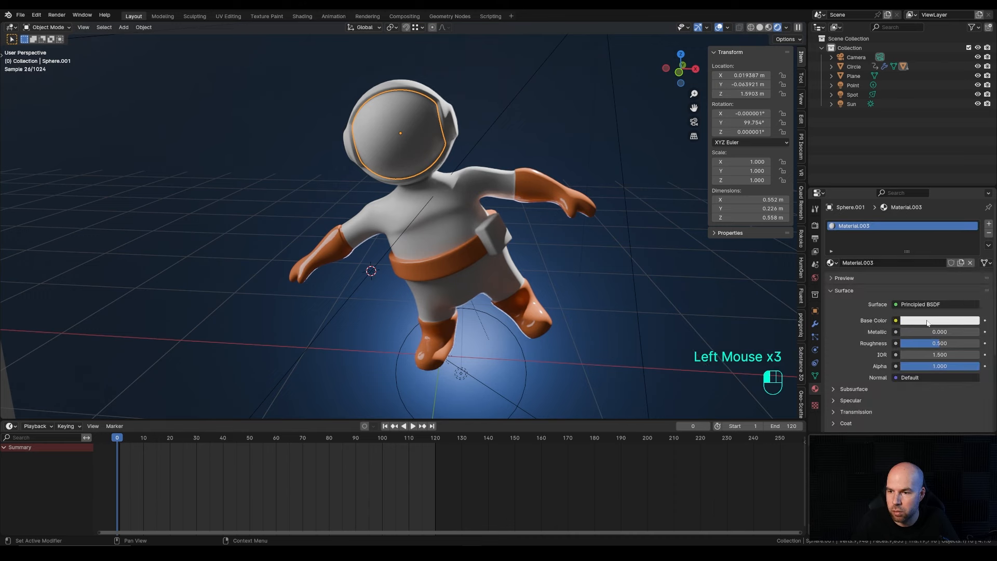
{"action": "left_click", "coordinate": [927, 323]}
{"action": "left_click_drag", "start_coordinate": [911, 235], "coordinate": [894, 239]}
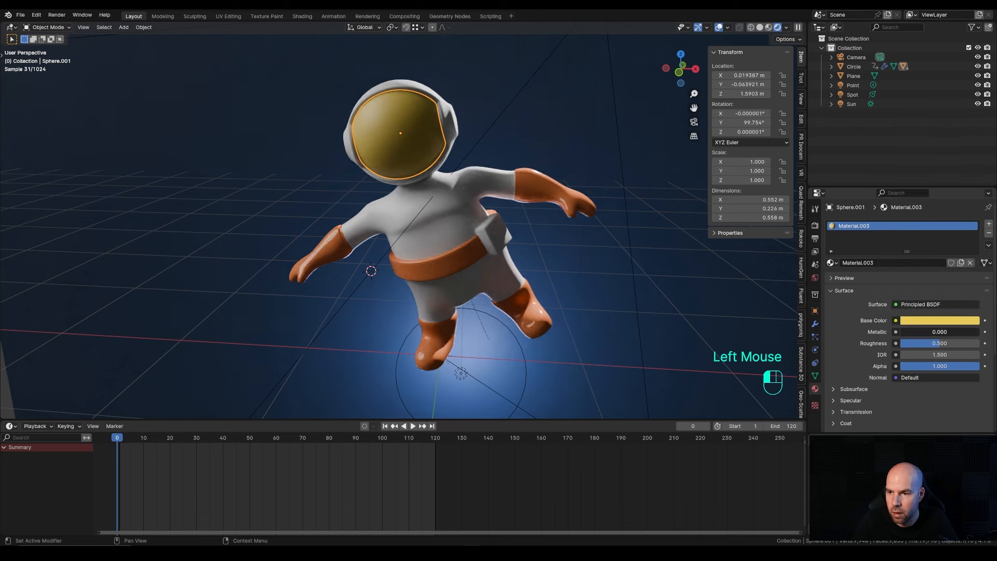
{"action": "left_click_drag", "start_coordinate": [907, 331], "coordinate": [982, 335]}
{"action": "mouse_move", "coordinate": [918, 348]}
{"action": "left_mouse_down"}
{"action": "mouse_move", "coordinate": [902, 348]}
{"action": "mouse_move", "coordinate": [919, 344]}
{"action": "left_mouse_up"}
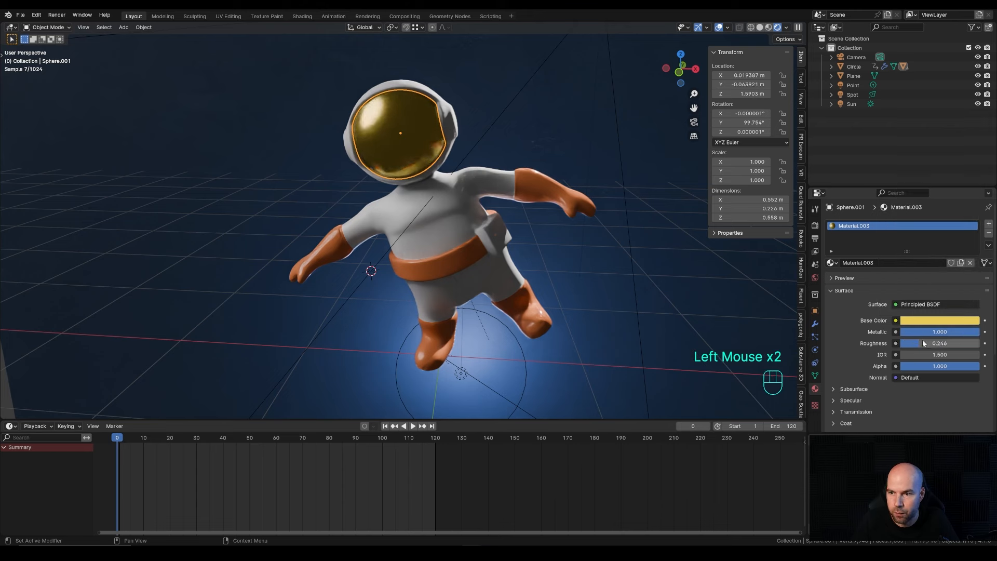
- Change the visor material's base color to cyan with hue 0.518 and saturation 0.965
{"action": "left_click", "coordinate": [935, 320]}
{"action": "mouse_move", "coordinate": [921, 243]}
{"action": "left_mouse_down"}
{"action": "mouse_move", "coordinate": [947, 196]}
{"action": "mouse_move", "coordinate": [925, 182]}
{"action": "left_mouse_up"}
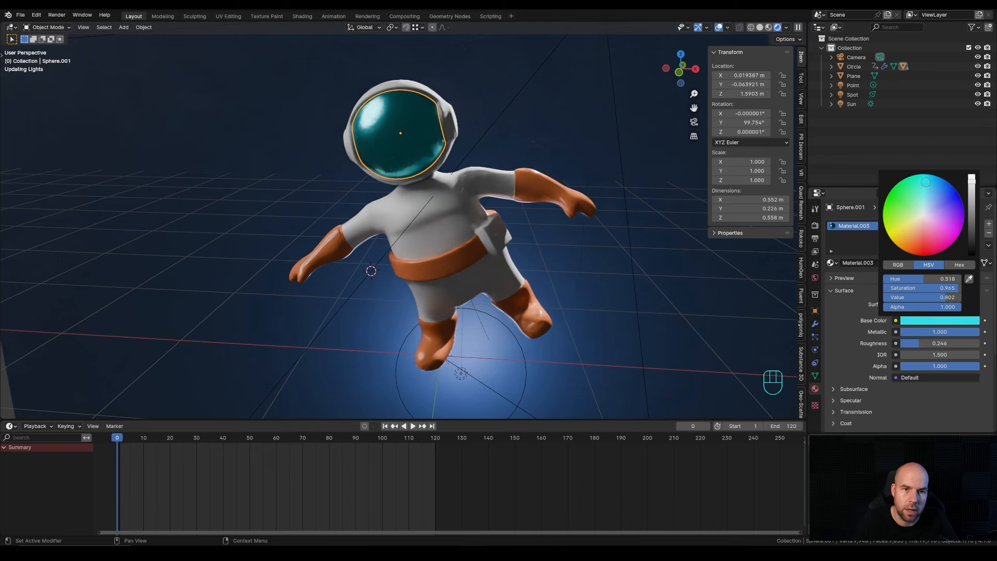
- Look through the scene camera and assign the existing white Material.001 to the helmet shell
{"action": "key", "text": "KP_0"}
{"action": "scroll", "coordinate": [549, 182], "scroll_direction": "down", "scroll_amount": 2}
{"action": "scroll", "coordinate": [549, 182], "scroll_direction": "up", "scroll_amount": 1}
{"action": "middle_click_drag", "start_coordinate": [541, 187], "coordinate": [523, 171], "text": "shift"}
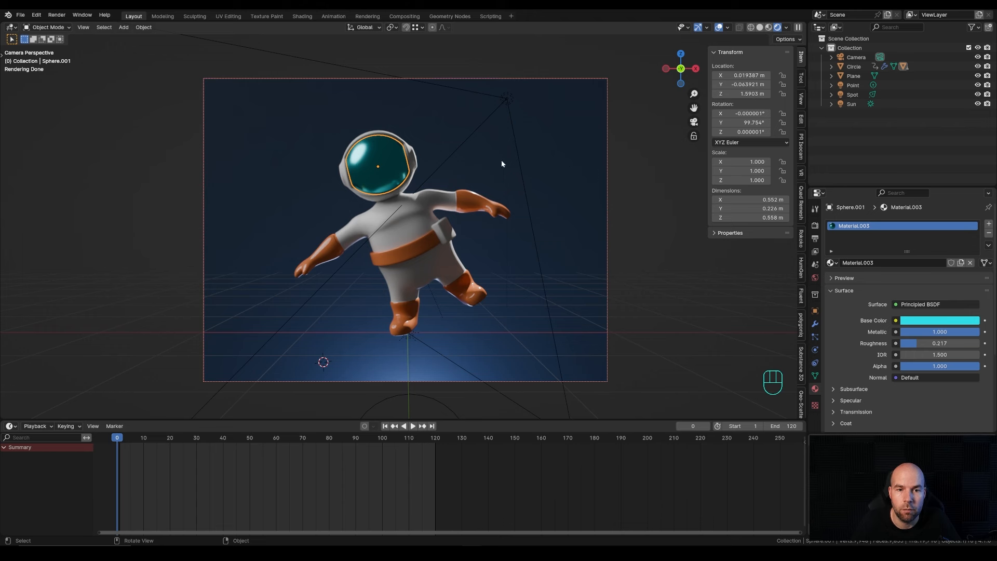
{"action": "left_click", "coordinate": [413, 156]}
{"action": "left_click", "coordinate": [832, 263]}
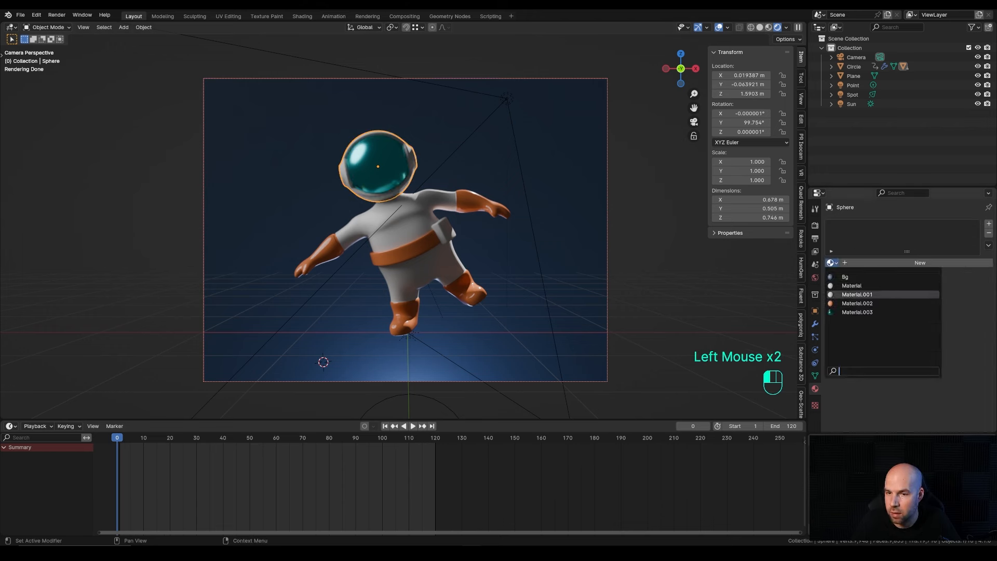
{"action": "left_click", "coordinate": [857, 295]}
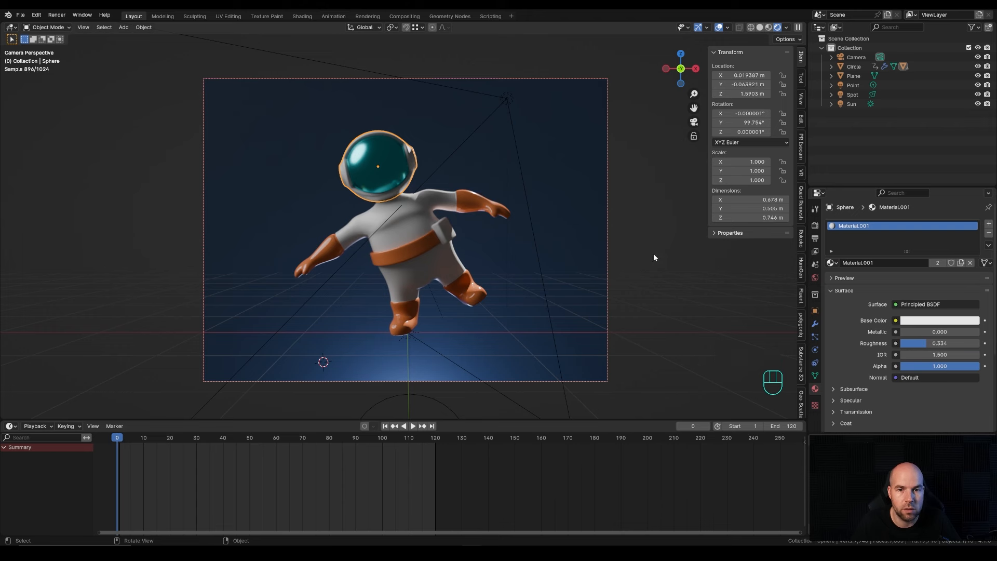
- Change the light color of the spot light above and behind the astronaut
{"action": "left_click", "coordinate": [448, 360]}
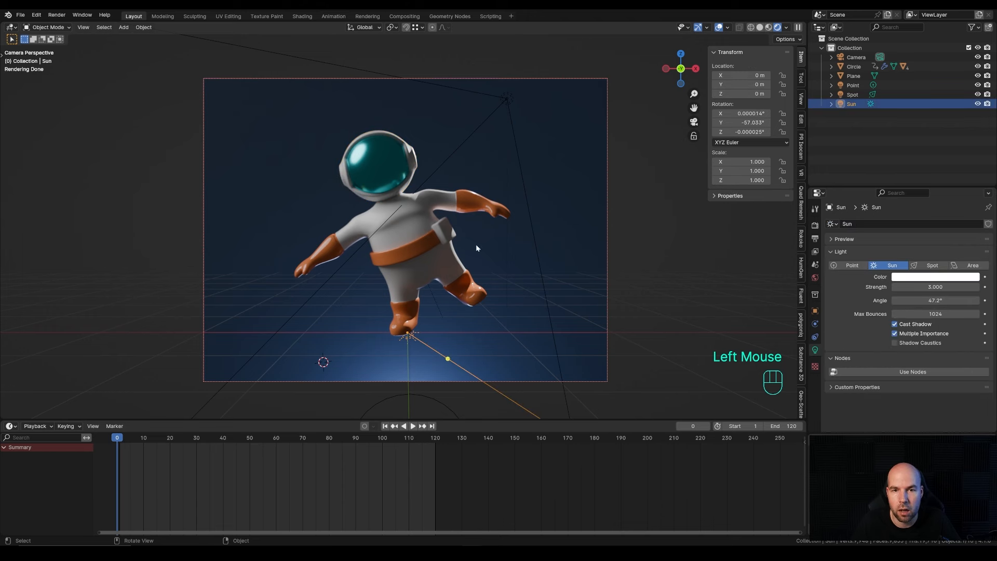
{"action": "double_click", "coordinate": [507, 99]}
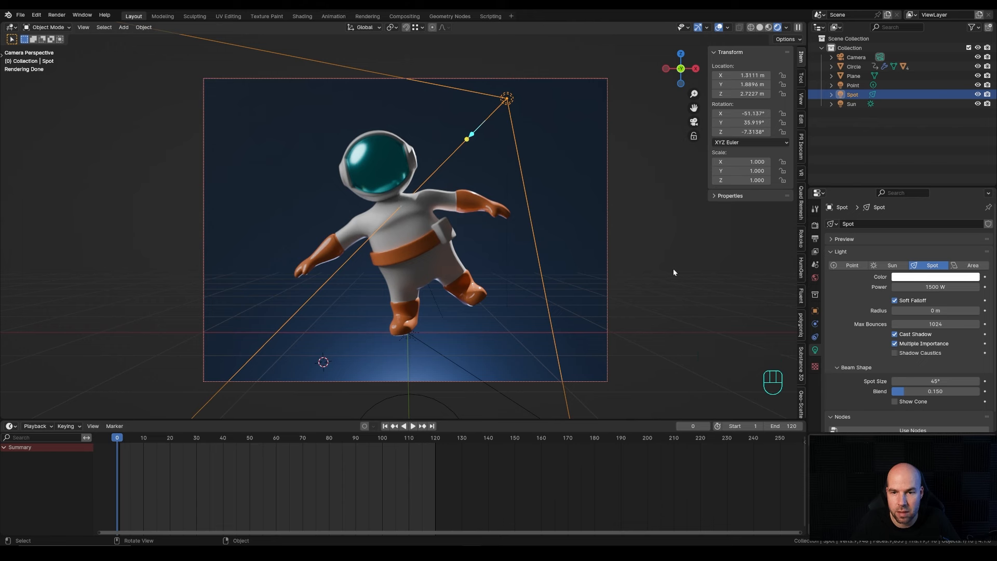
{"action": "left_click", "coordinate": [943, 280]}
{"action": "left_click", "coordinate": [919, 156]}
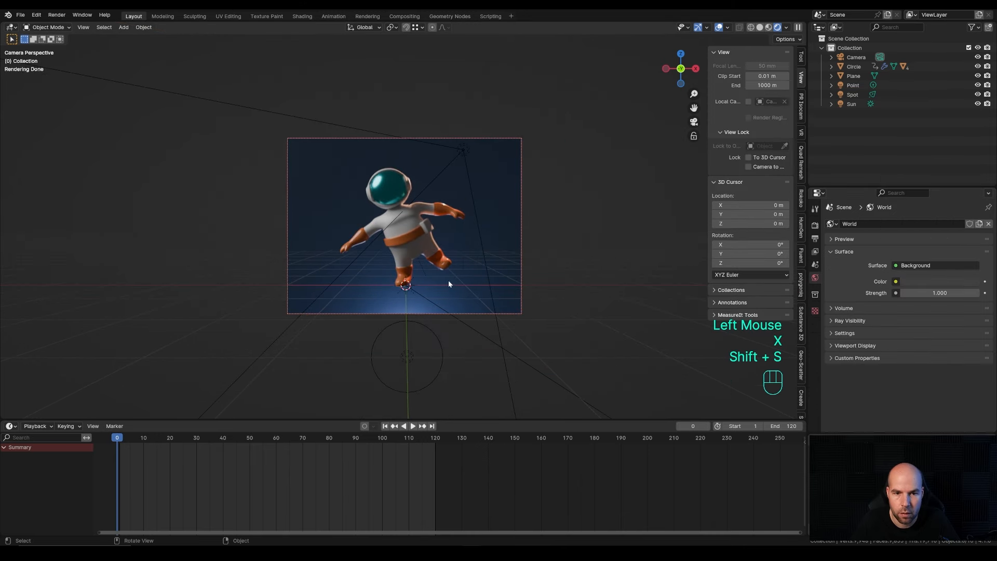
- Add an area light at the world origin and raise it about 2.49 m along Z, above the astronaut
{"action": "scroll", "coordinate": [449, 283], "scroll_direction": "up", "scroll_amount": 1}
{"action": "key", "text": "shift+a"}
{"action": "mouse_move", "coordinate": [447, 283]}
{"action": "left_click", "coordinate": [488, 303]}
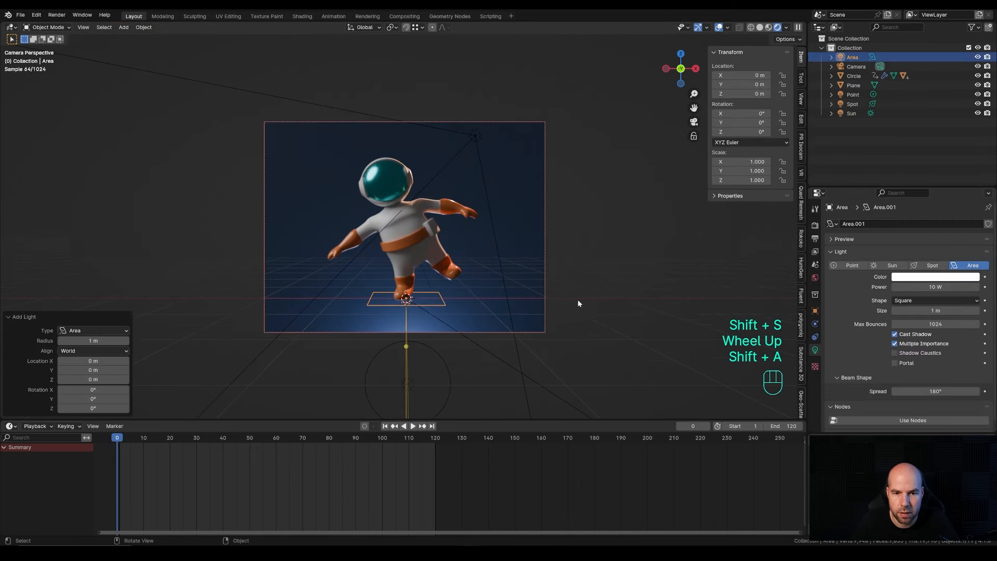
{"action": "key", "text": "g"}
{"action": "key", "text": "z"}
{"action": "left_click", "coordinate": [551, 183]}
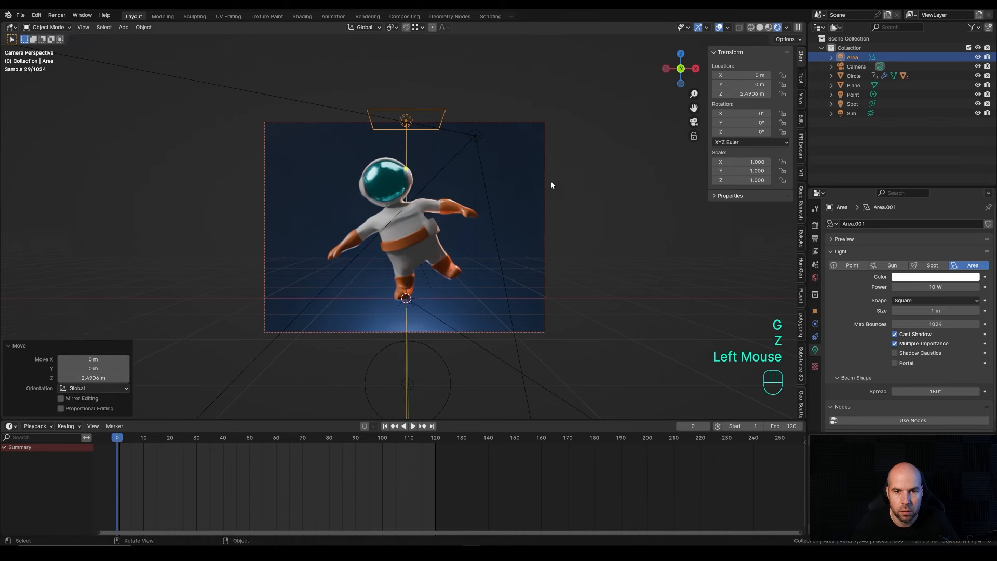
- Move the area light to about X 2.04 m, Y -1.58 m, Z 2.51 m and freely rotate it to tilt toward the astronaut
{"action": "key", "text": "g"}
{"action": "left_click", "coordinate": [509, 210]}
{"action": "key", "text": "g"}
{"action": "key", "text": "shift+z"}
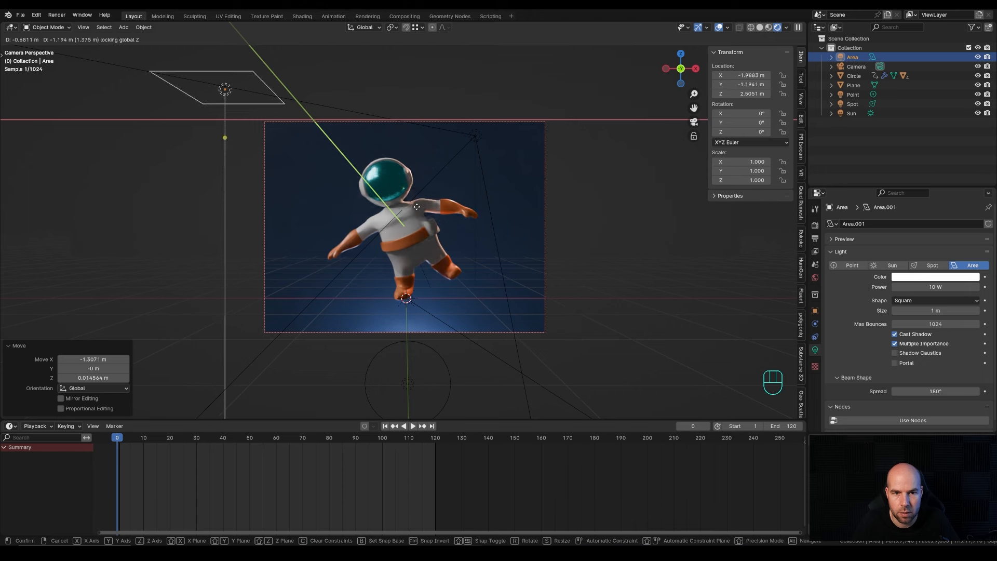
{"action": "left_click", "coordinate": [804, 195]}
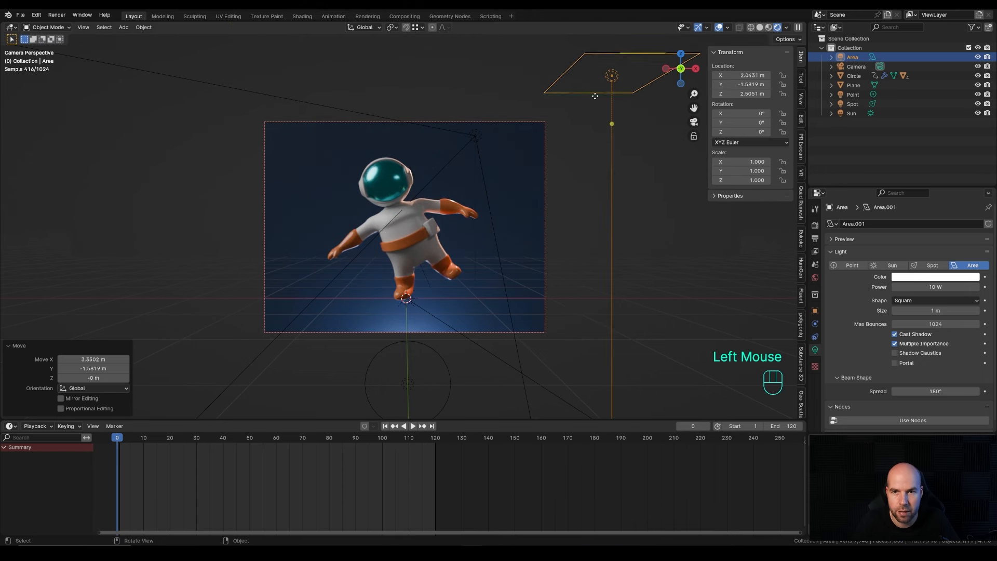
{"action": "key", "text": "r"}
{"action": "key", "text": "r"}
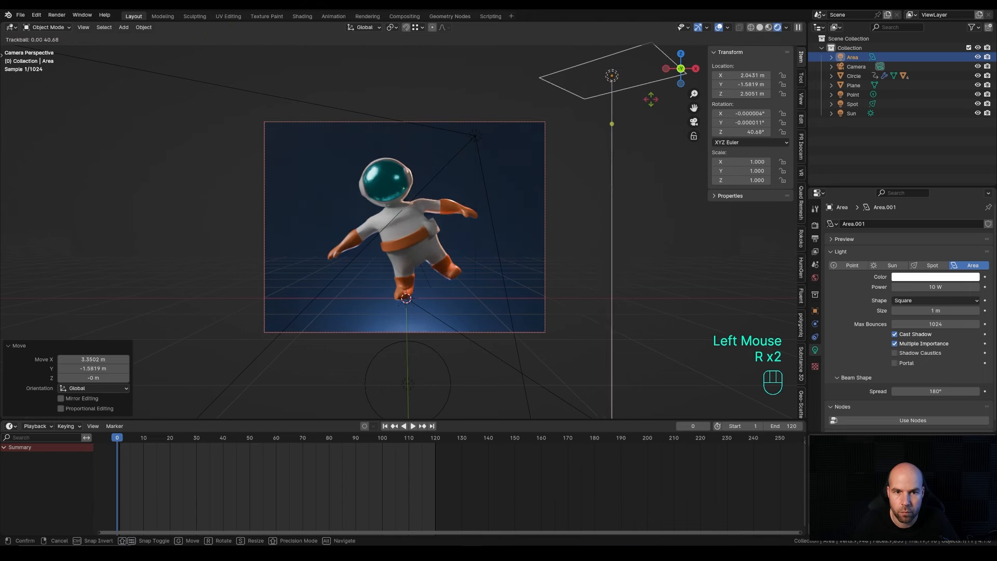
{"action": "left_click", "coordinate": [912, 238]}
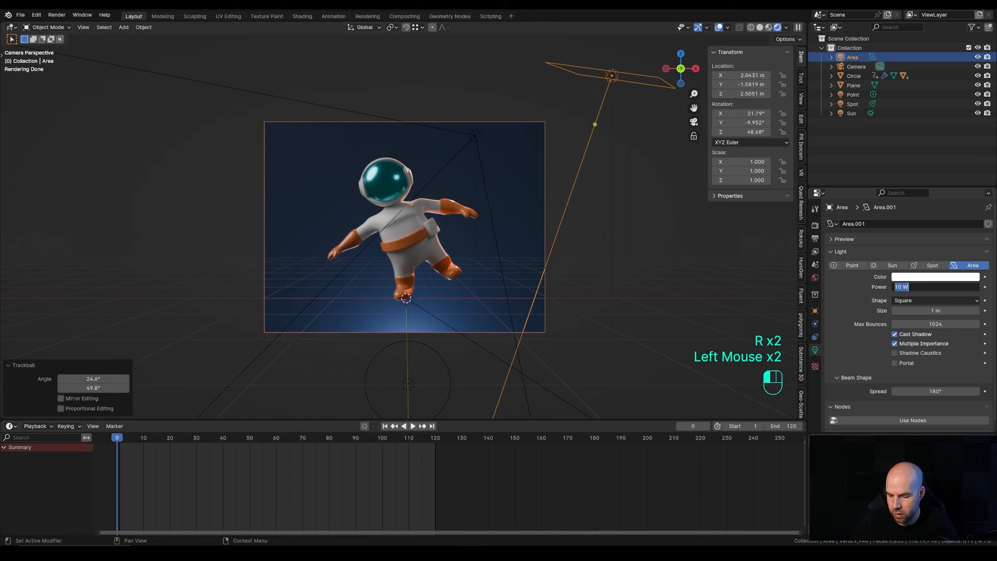
- Set the area light's power to 150 W and shift it to about X 3.65 m, Y -0.05 m, Z 2.51 m
{"action": "key", "text": "Return"}
{"action": "key", "text": "g"}
{"action": "key", "text": "shift+z"}
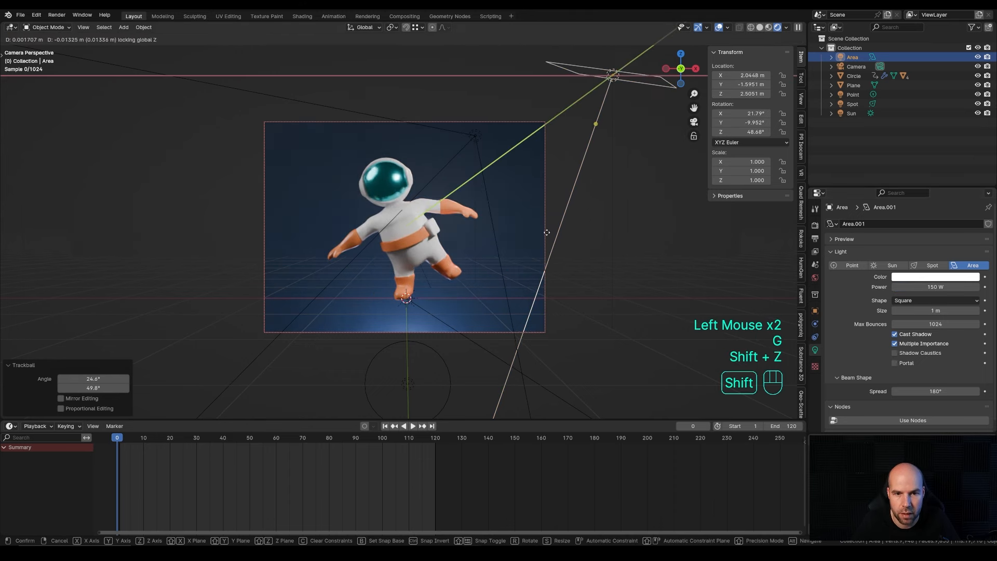
{"action": "left_click", "coordinate": [532, 272]}
{"action": "key", "text": "g"}
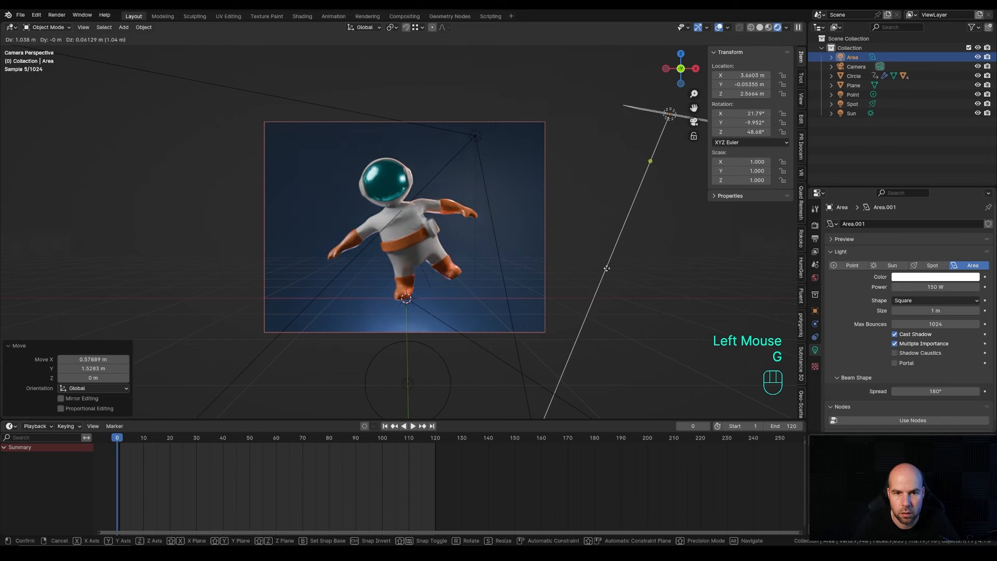
{"action": "left_click", "coordinate": [607, 272]}
- Try several colors on the area light and settle on light blue with hue 0.568 and saturation 0.752
{"action": "left_click", "coordinate": [920, 280]}
{"action": "left_click", "coordinate": [939, 155]}
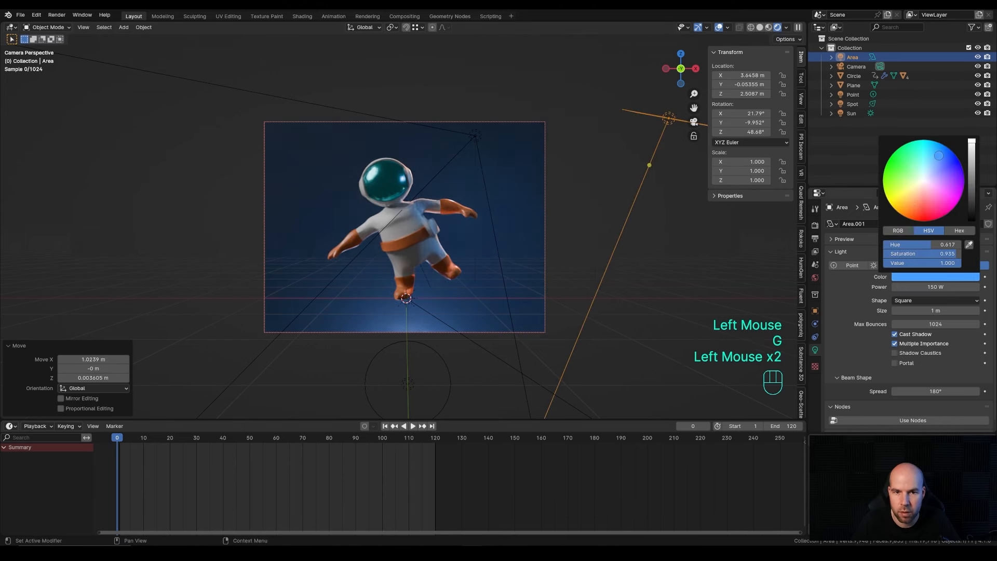
{"action": "left_click", "coordinate": [935, 196]}
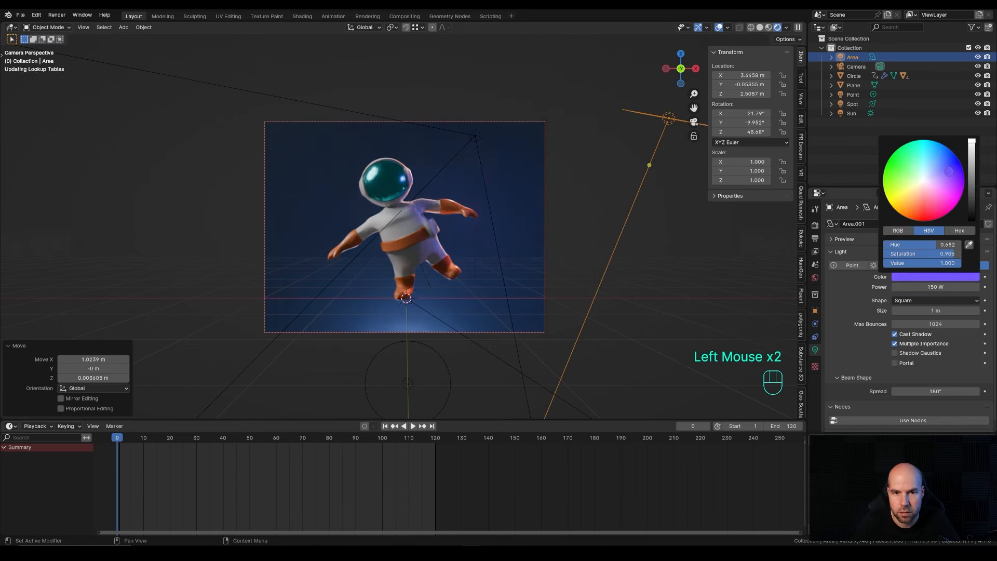
{"action": "left_click", "coordinate": [903, 196]}
{"action": "left_click", "coordinate": [904, 209]}
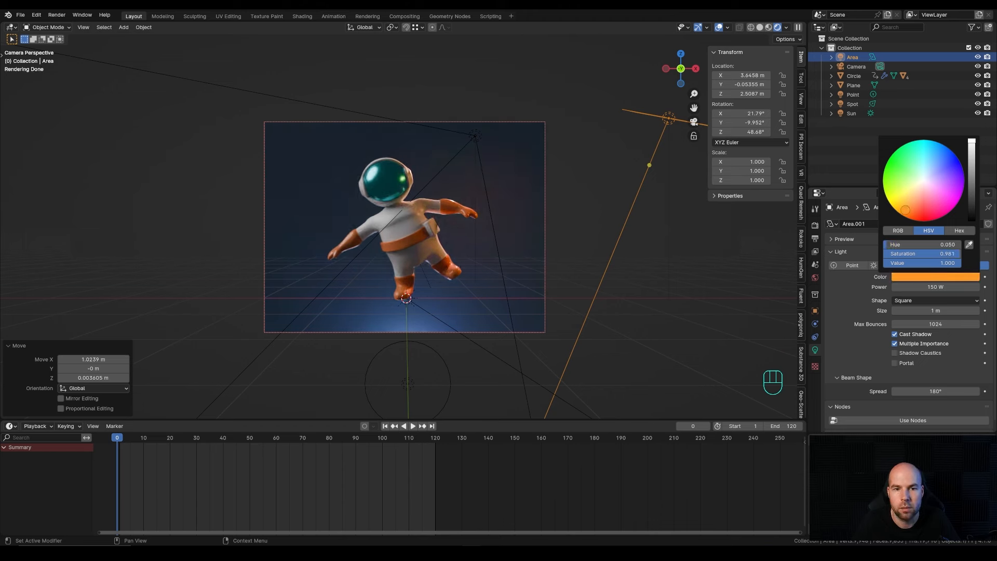
{"action": "left_click", "coordinate": [932, 157]}
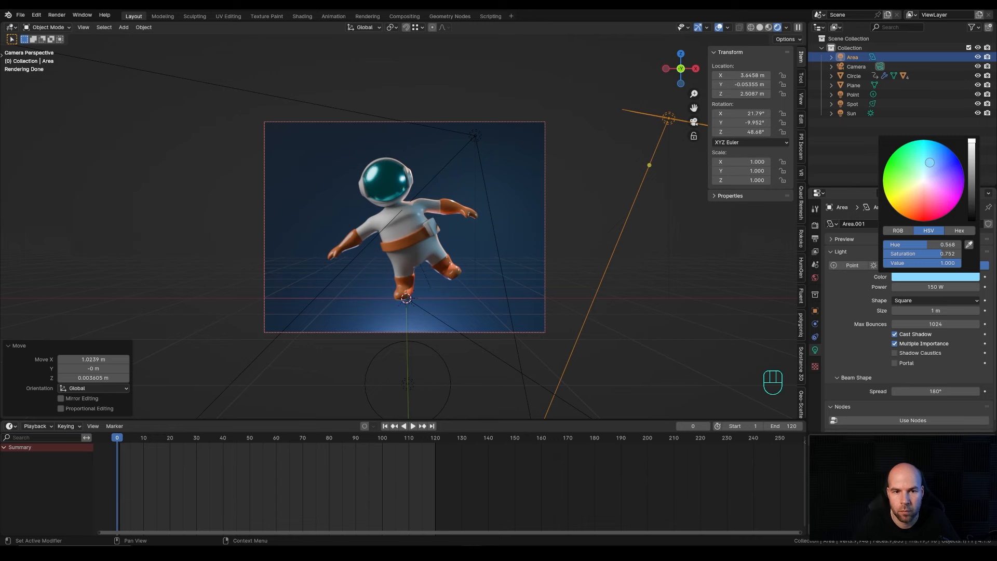
- Select the camera and pull it back about 0.06 m along its local Z axis
{"action": "scroll", "coordinate": [362, 213], "scroll_direction": "up", "scroll_amount": 2}
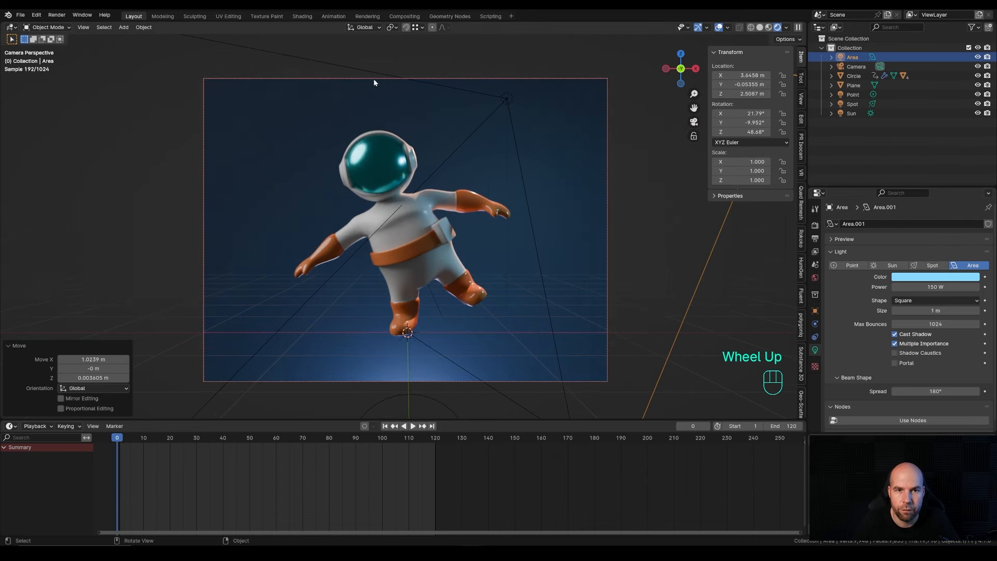
{"action": "left_click", "coordinate": [374, 79]}
{"action": "key", "text": "g"}
{"action": "key", "text": "z"}
{"action": "key", "text": "z"}
{"action": "left_click", "coordinate": [375, 88]}
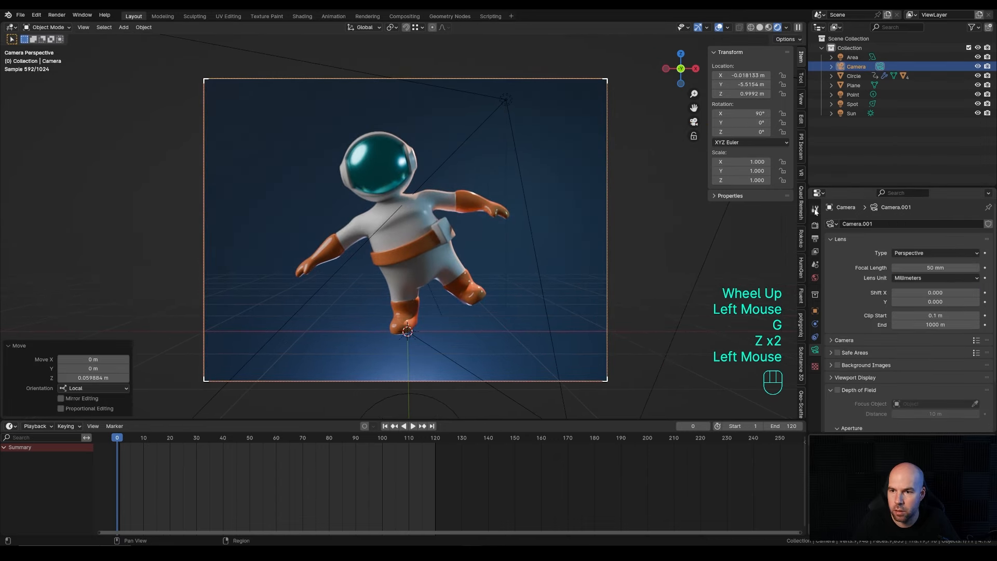
- Set the color management look to Medium High Contrast and the exposure to 0.438
{"action": "left_click", "coordinate": [814, 225]}
{"action": "scroll", "coordinate": [910, 398], "scroll_direction": "down", "scroll_amount": 2}
{"action": "left_click", "coordinate": [834, 428]}
{"action": "scroll", "coordinate": [904, 398], "scroll_direction": "down", "scroll_amount": 2}
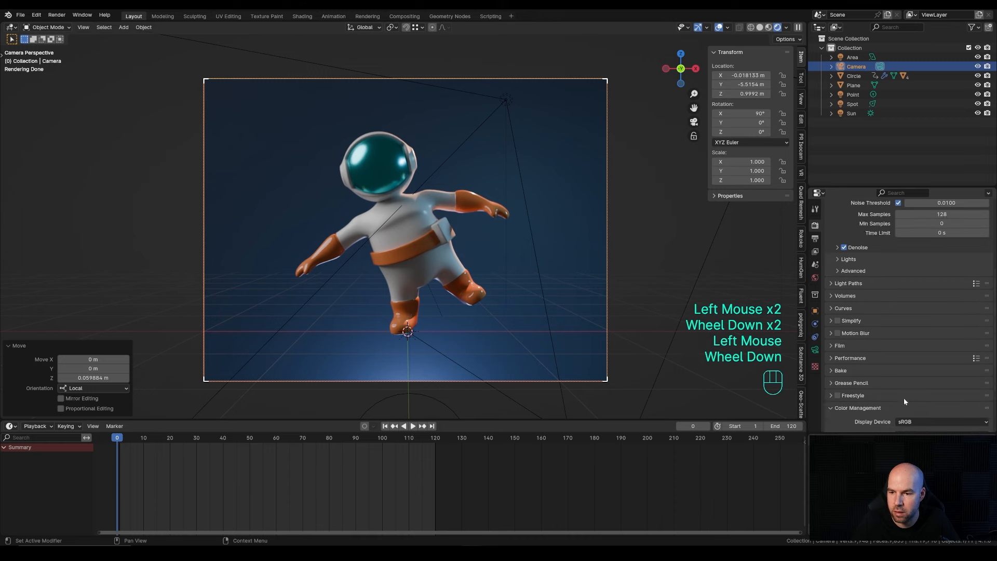
{"action": "left_click", "coordinate": [914, 367]}
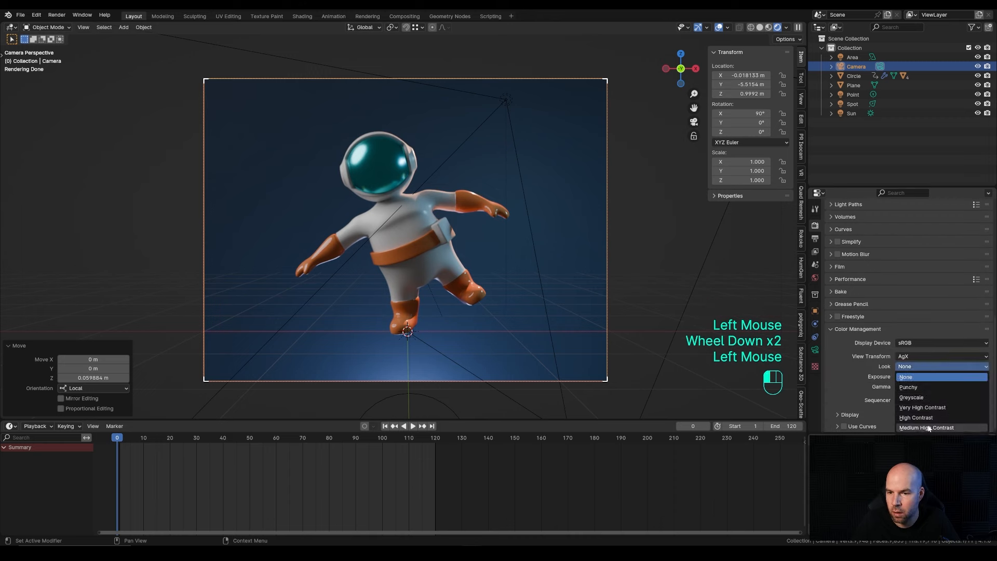
{"action": "left_click", "coordinate": [929, 428]}
{"action": "mouse_move", "coordinate": [941, 376]}
{"action": "left_mouse_down"}
{"action": "mouse_move", "coordinate": [951, 377]}
{"action": "mouse_move", "coordinate": [942, 377]}
{"action": "left_mouse_up"}
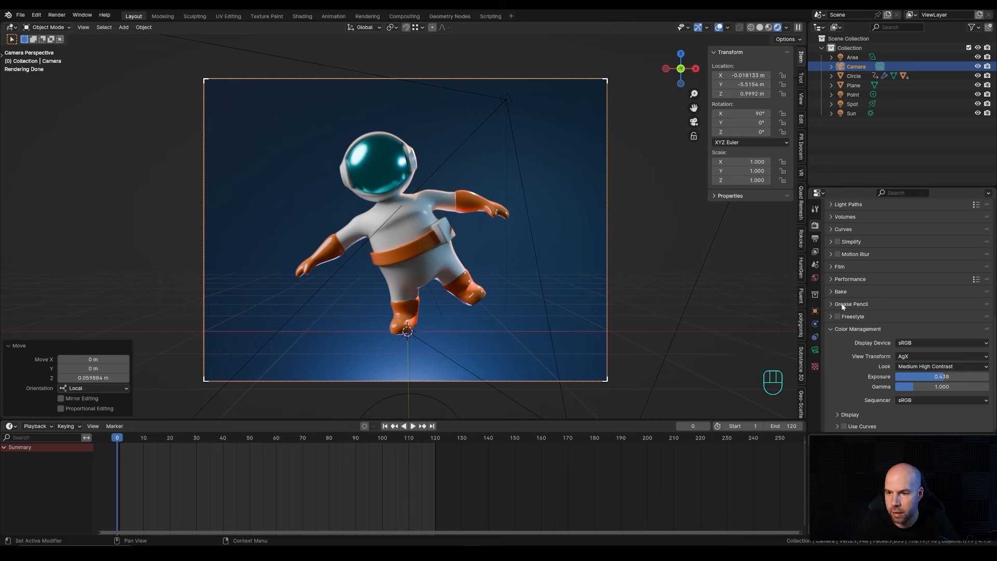
- Set the render output's file format to FFmpeg Video with an MPEG-4 container
{"action": "left_click", "coordinate": [816, 240]}
{"action": "left_click", "coordinate": [943, 335]}
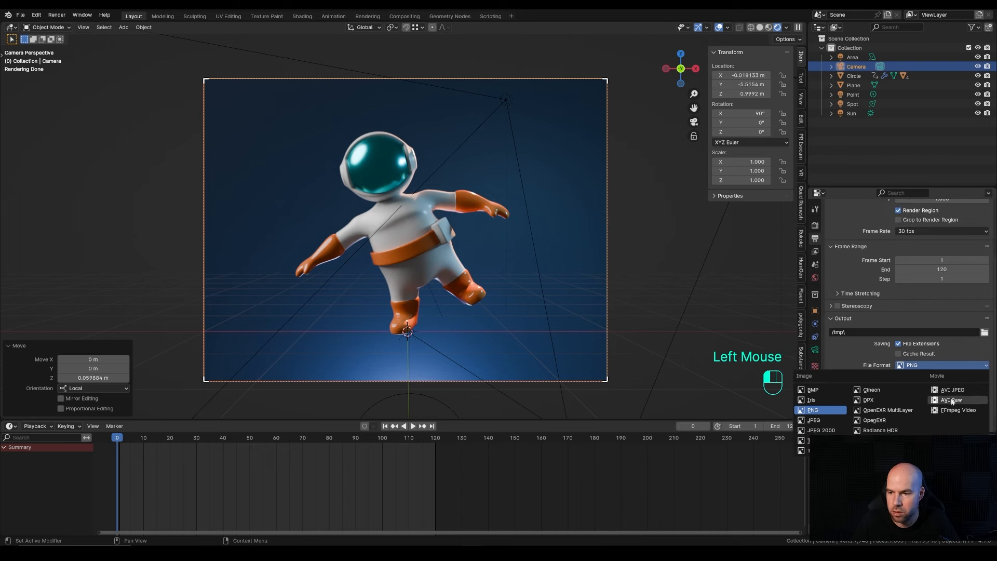
{"action": "left_click", "coordinate": [953, 411]}
{"action": "left_click", "coordinate": [851, 401]}
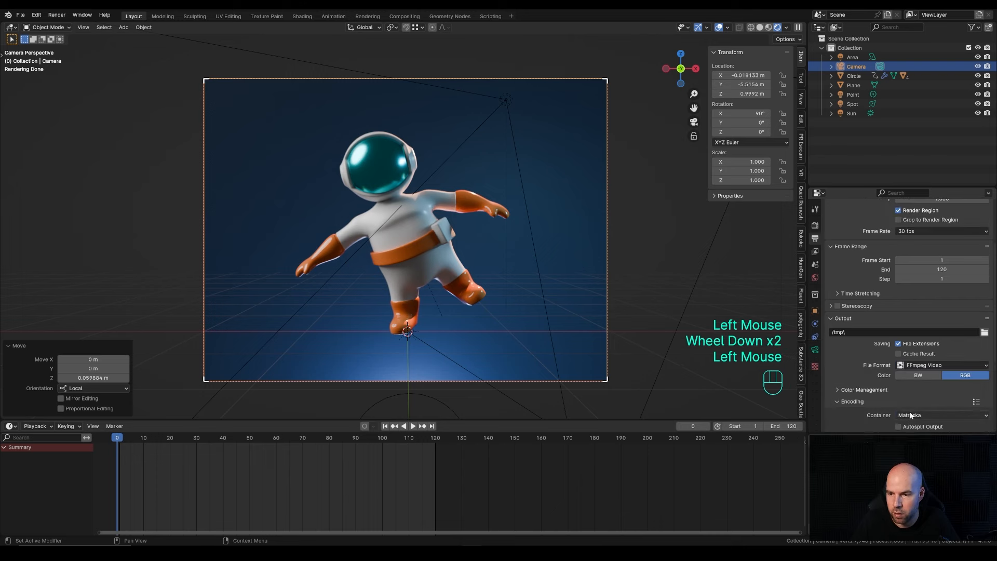
{"action": "left_click", "coordinate": [924, 415]}
- Check the output folder chooser and the render commands, and play the animation through the camera
{"action": "left_click", "coordinate": [985, 334]}
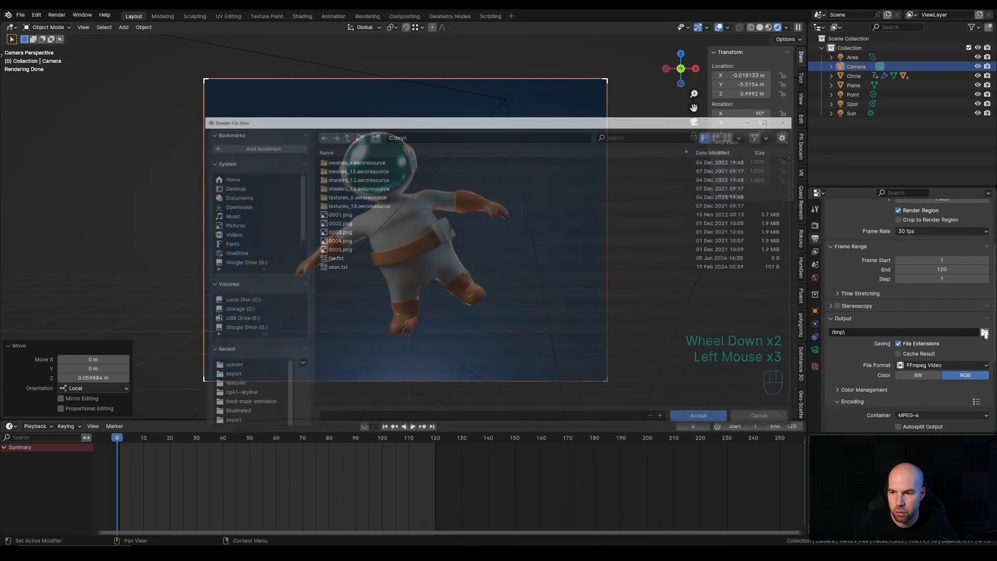
{"action": "left_click", "coordinate": [760, 414]}
{"action": "left_click", "coordinate": [57, 15]}
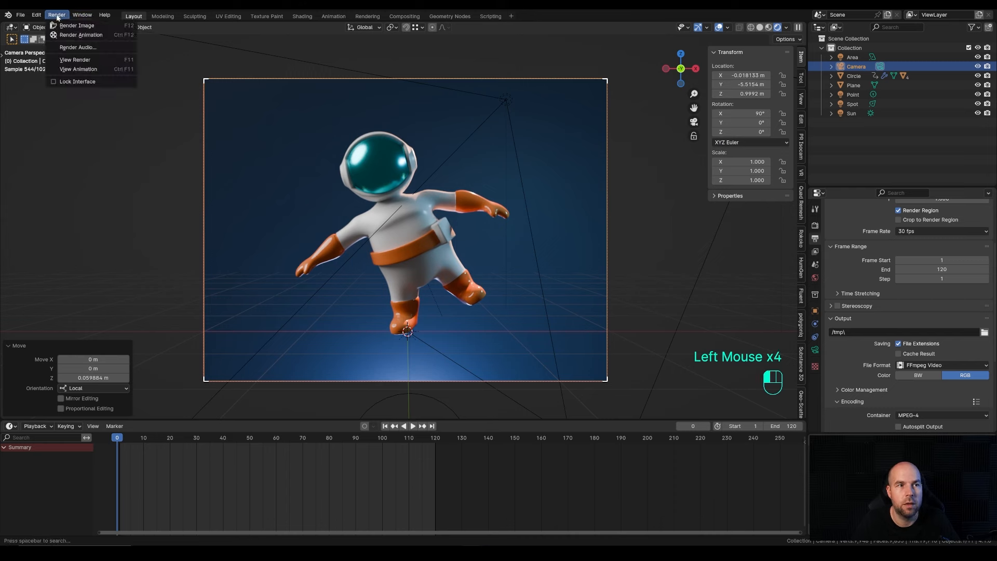
{"action": "key", "text": "space"}
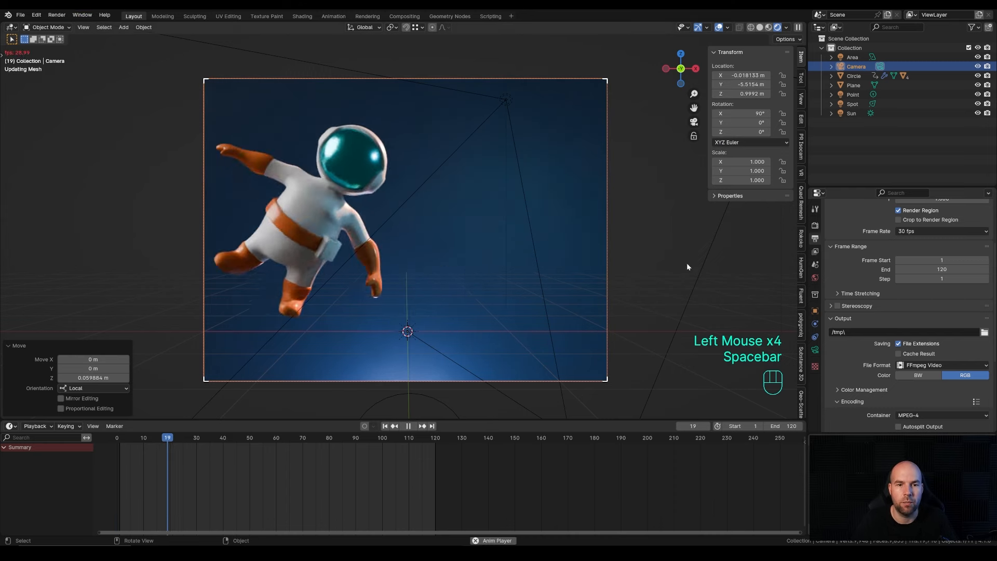